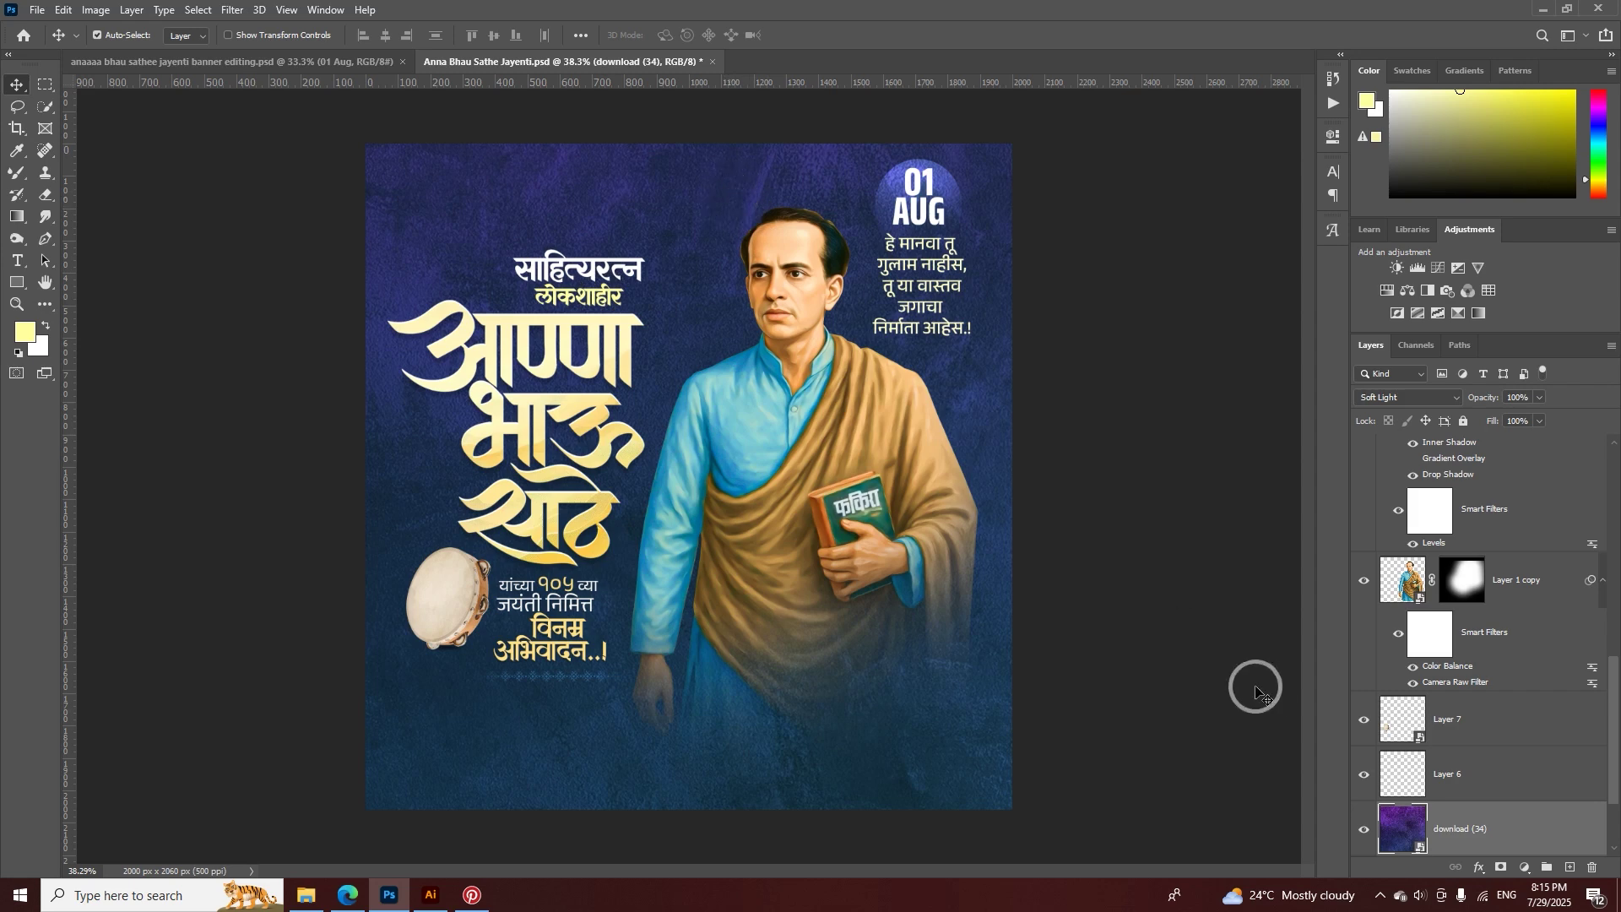
- Select the portrait layer and toggle its visibility off and on to check its contribution to the banner
scroll(1435, 752, down, 2)
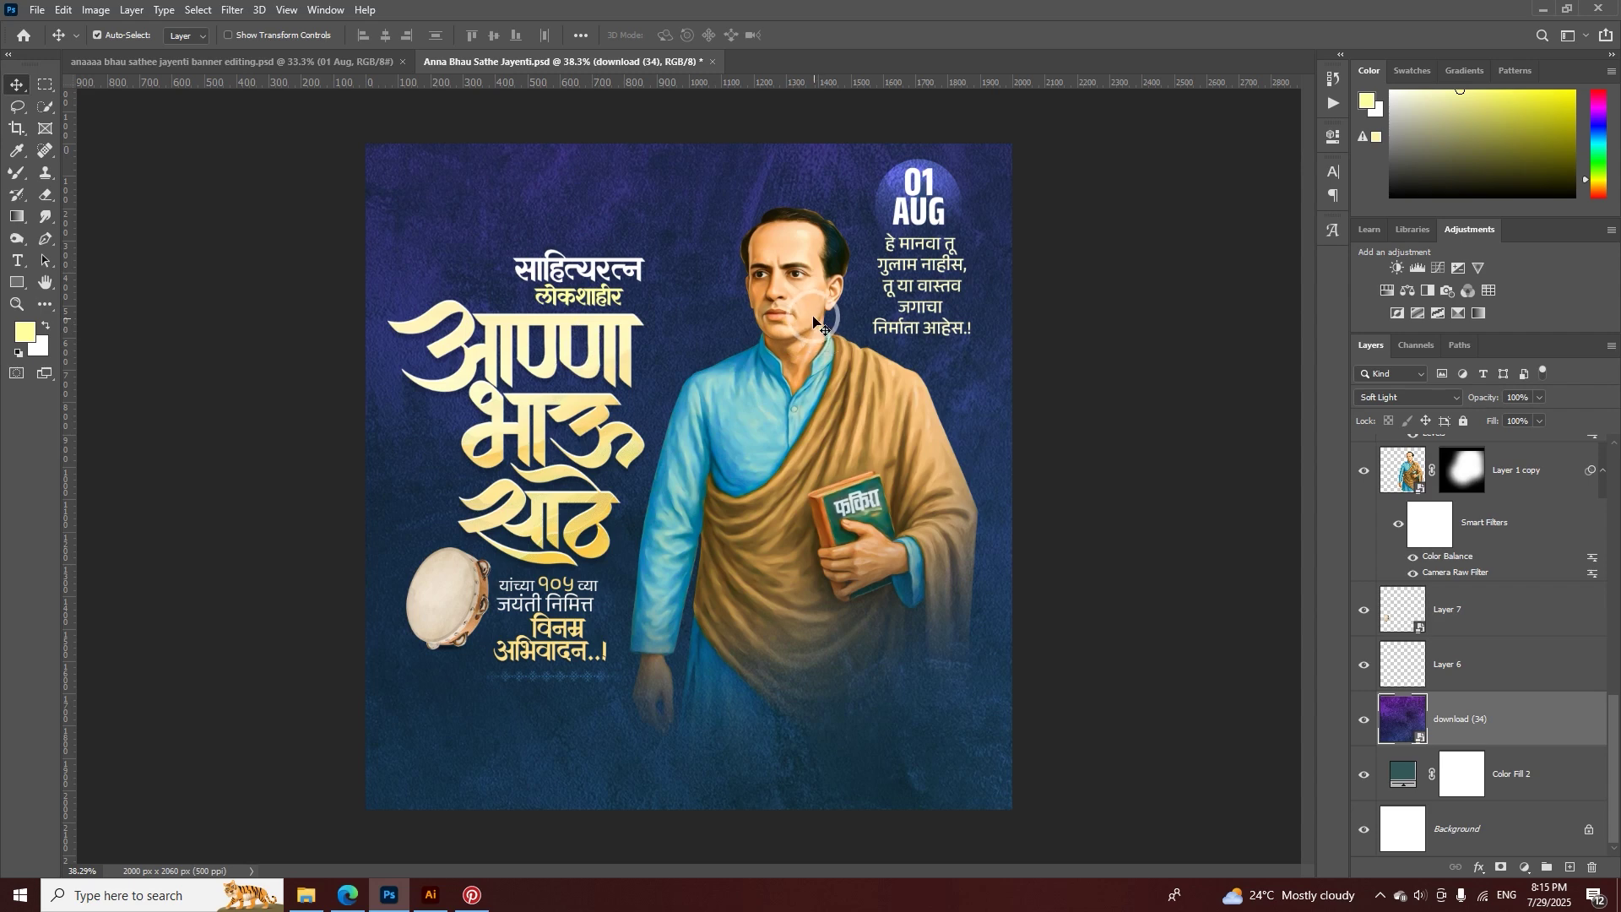
click(790, 329)
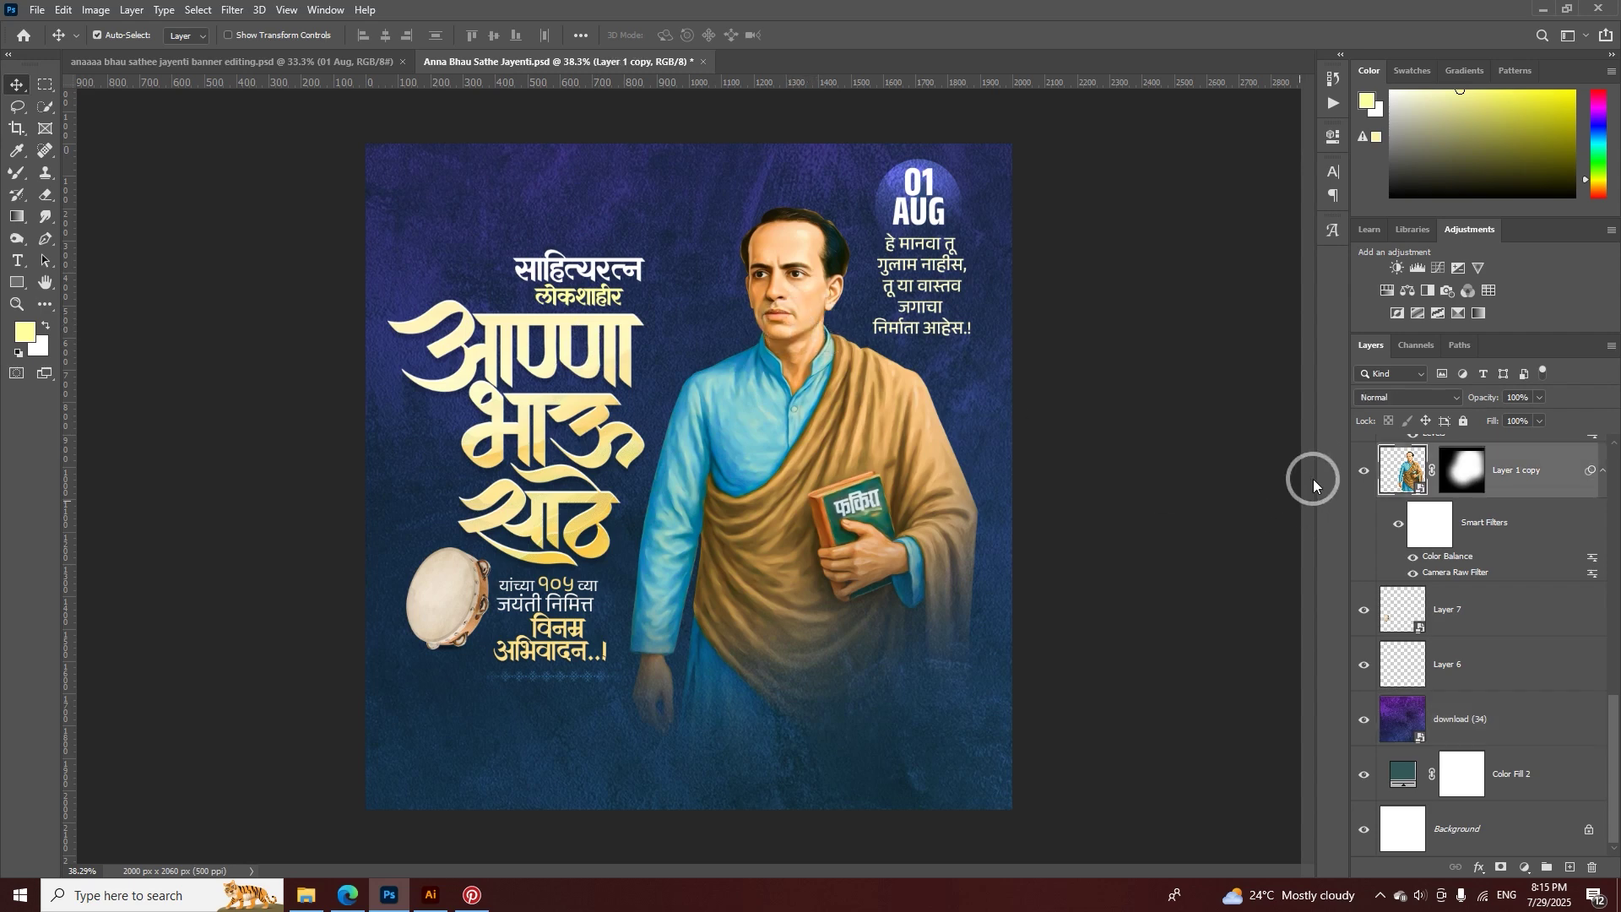
click(1361, 472)
click(1361, 472)
- Examine the tambourine cutout and the separate shadow layer beneath it at close range
drag(462, 635, 565, 540)
key(z)
key(v)
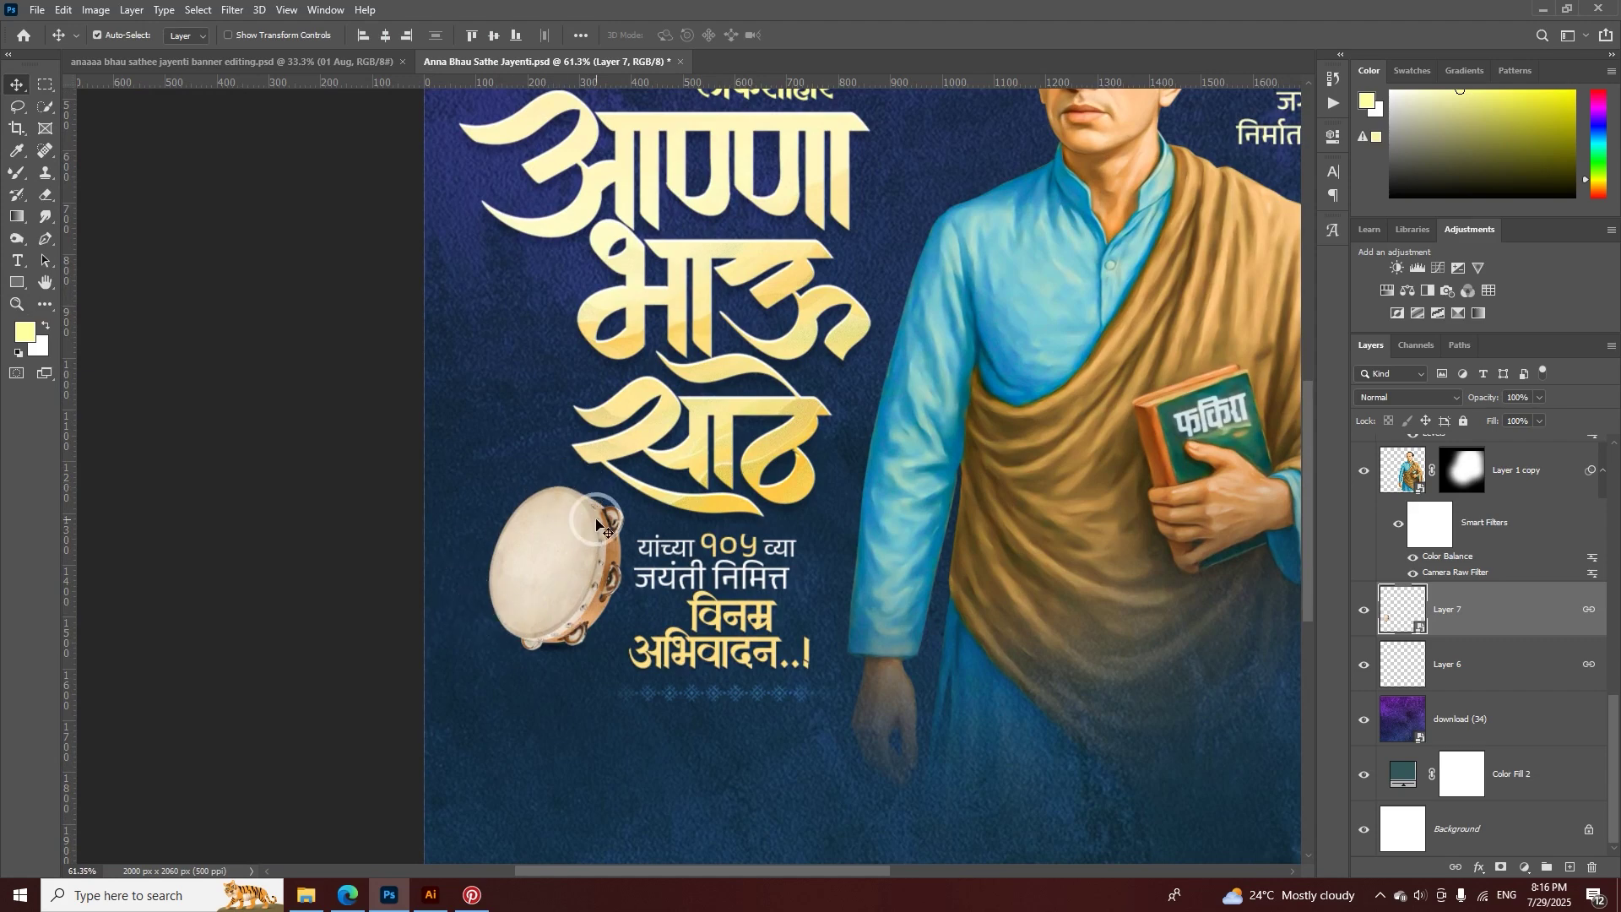
scroll(596, 568, up, 3)
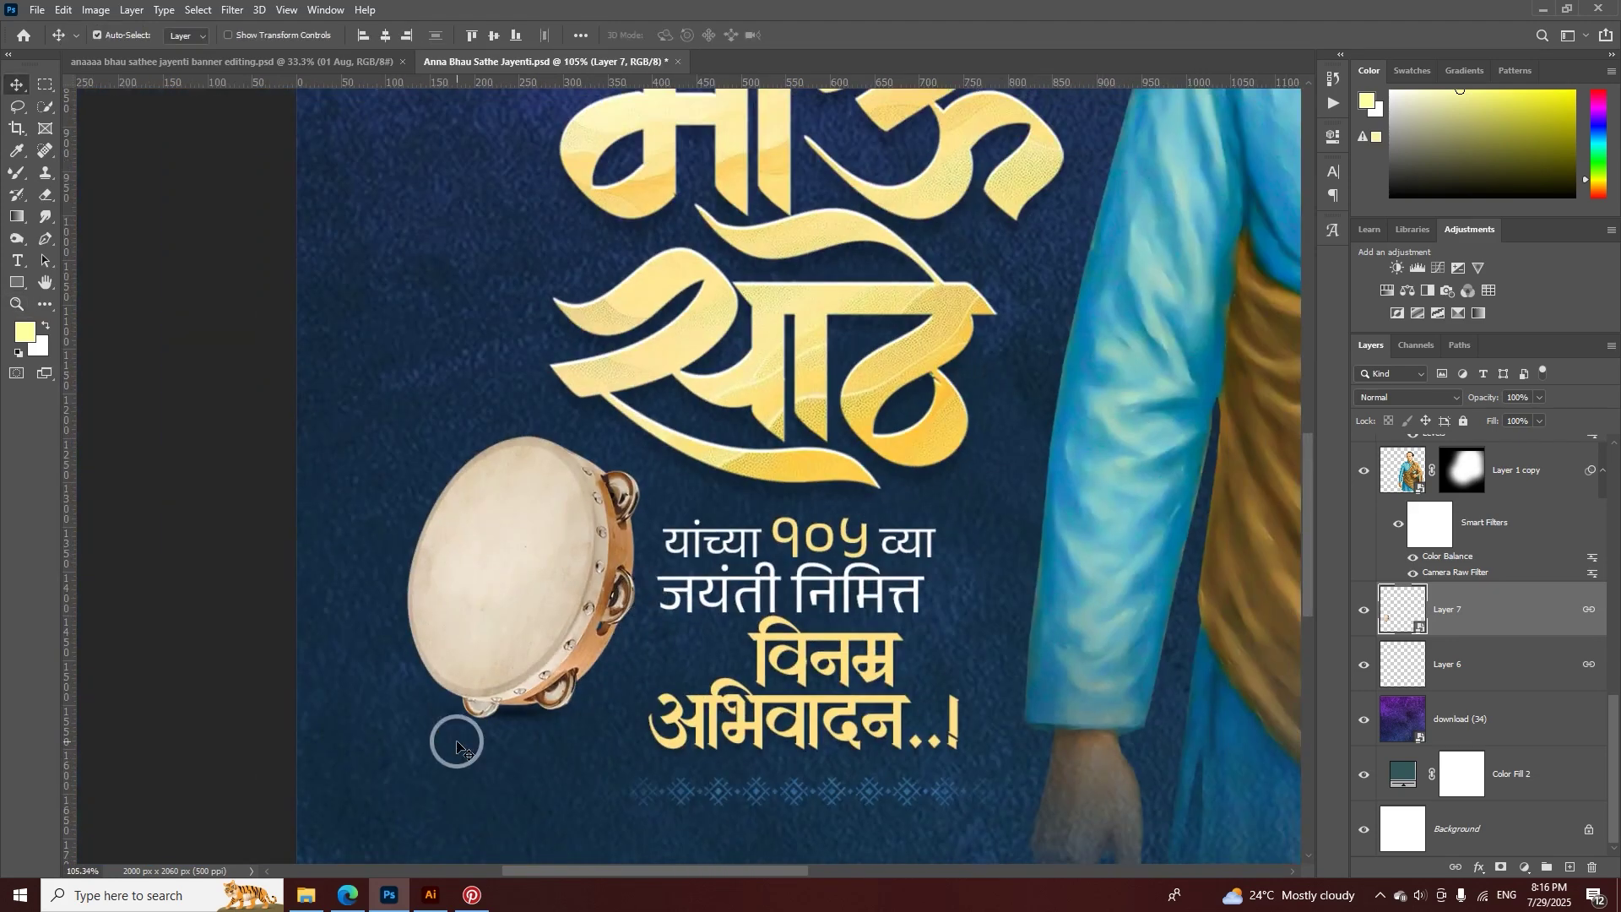
click(1399, 661)
scroll(543, 709, up, 4)
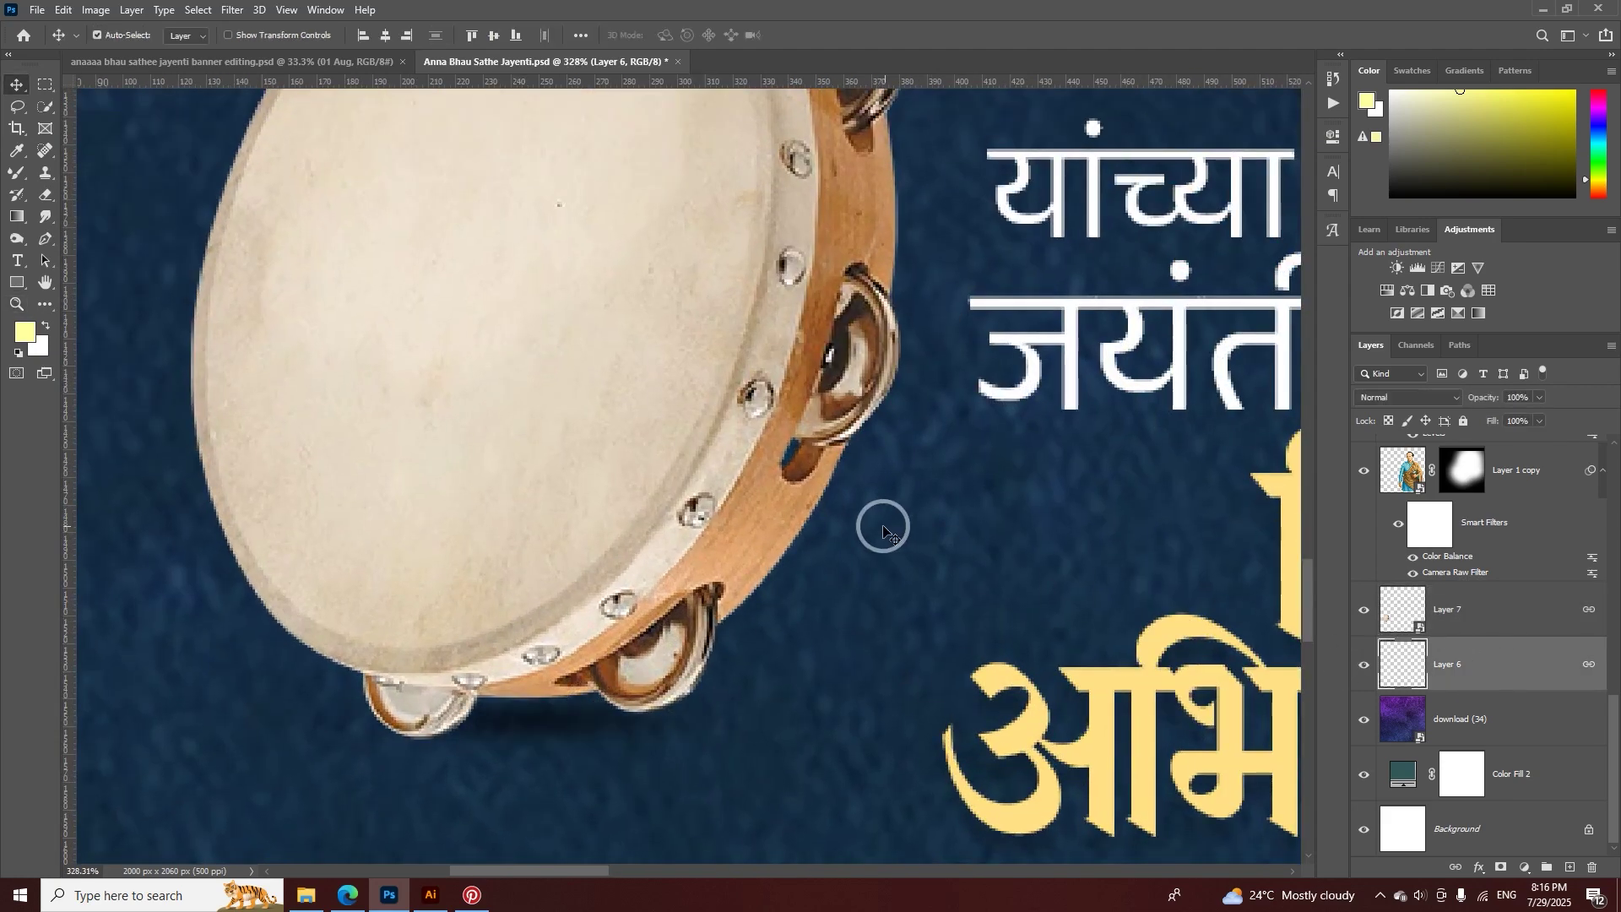
key(z)
scroll(771, 532, down, 6)
scroll(770, 531, down, 1)
scroll(742, 406, down, 1)
key(v)
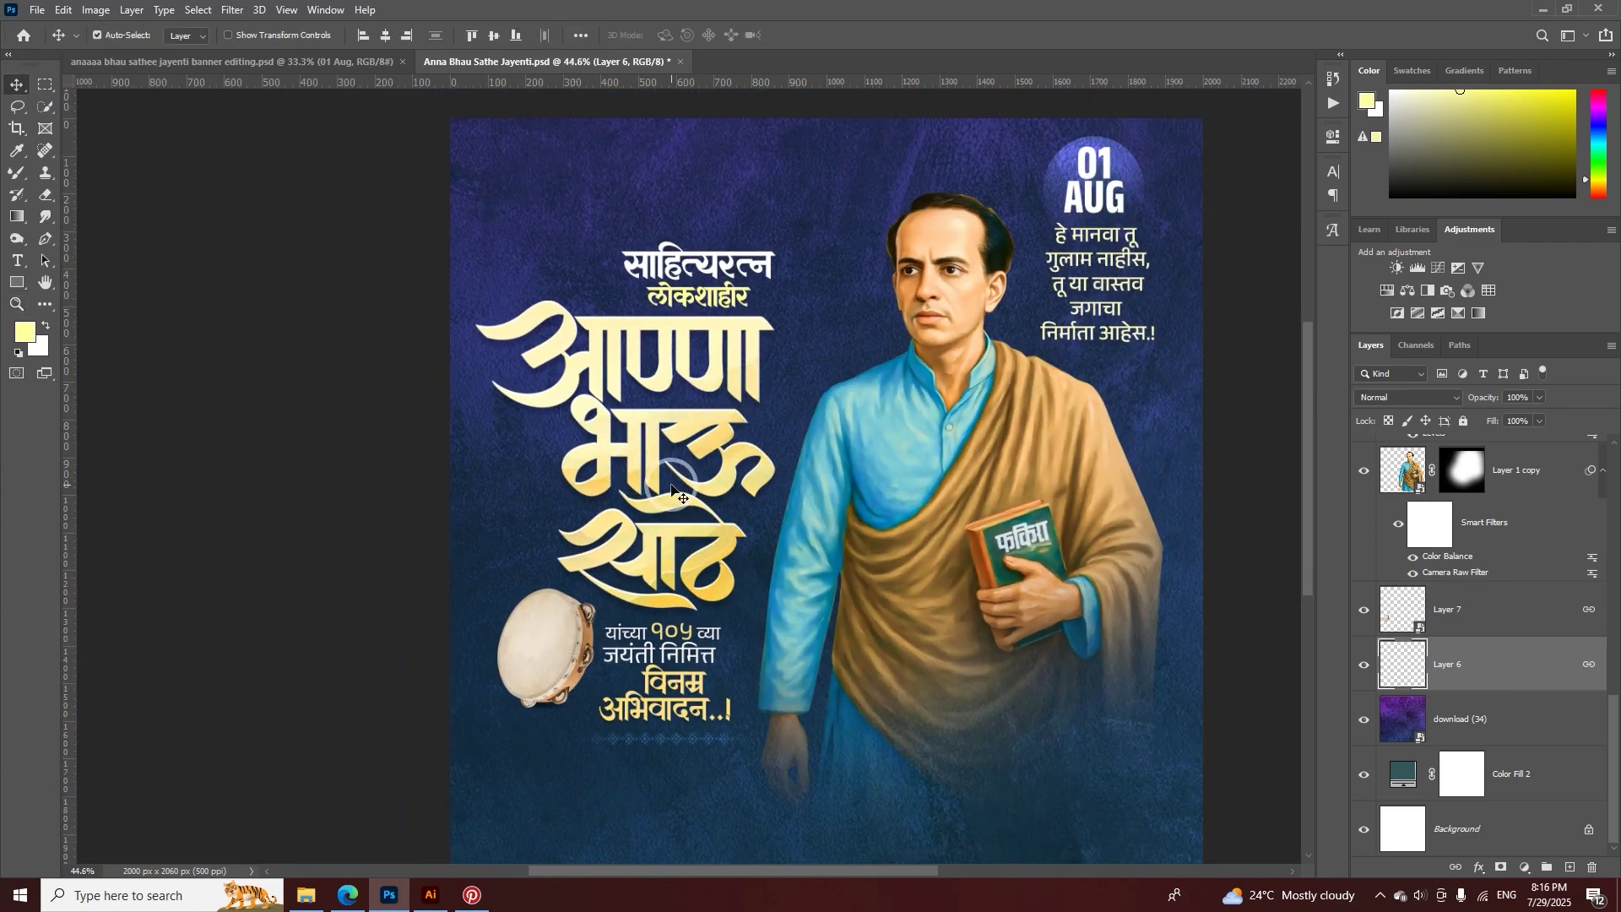
- Add a vertical guide about 110 px inside the banner's left edge to mark the text margin
key(z)
scroll(709, 476, down, 1)
scroll(709, 475, down, 1)
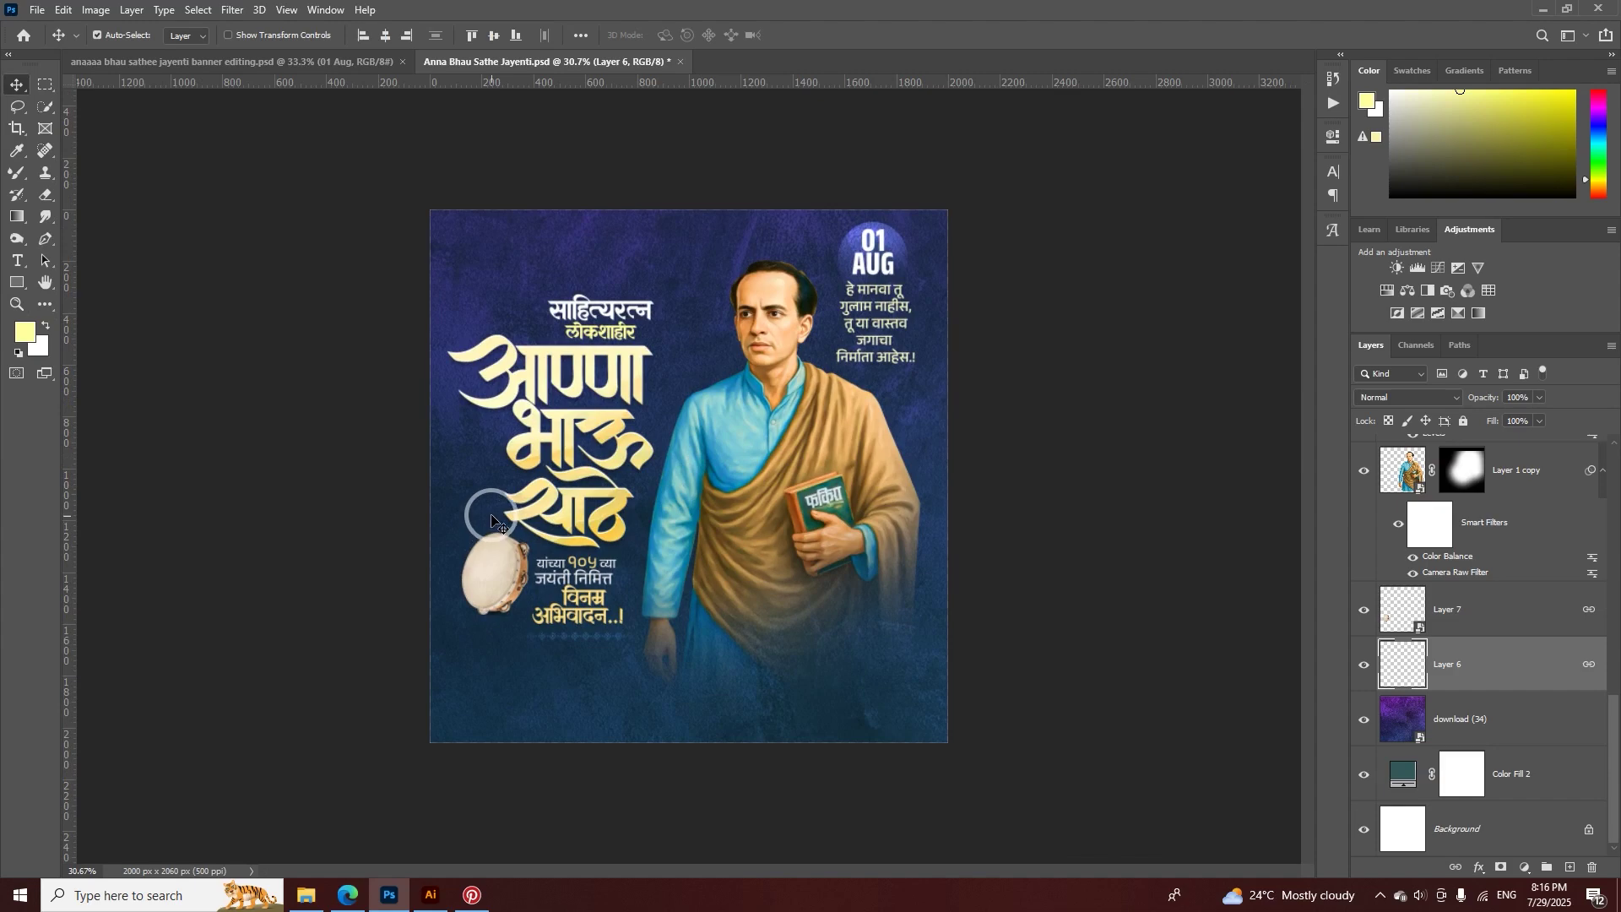
scroll(491, 519, up, 3)
scroll(509, 524, down, 3)
key(v)
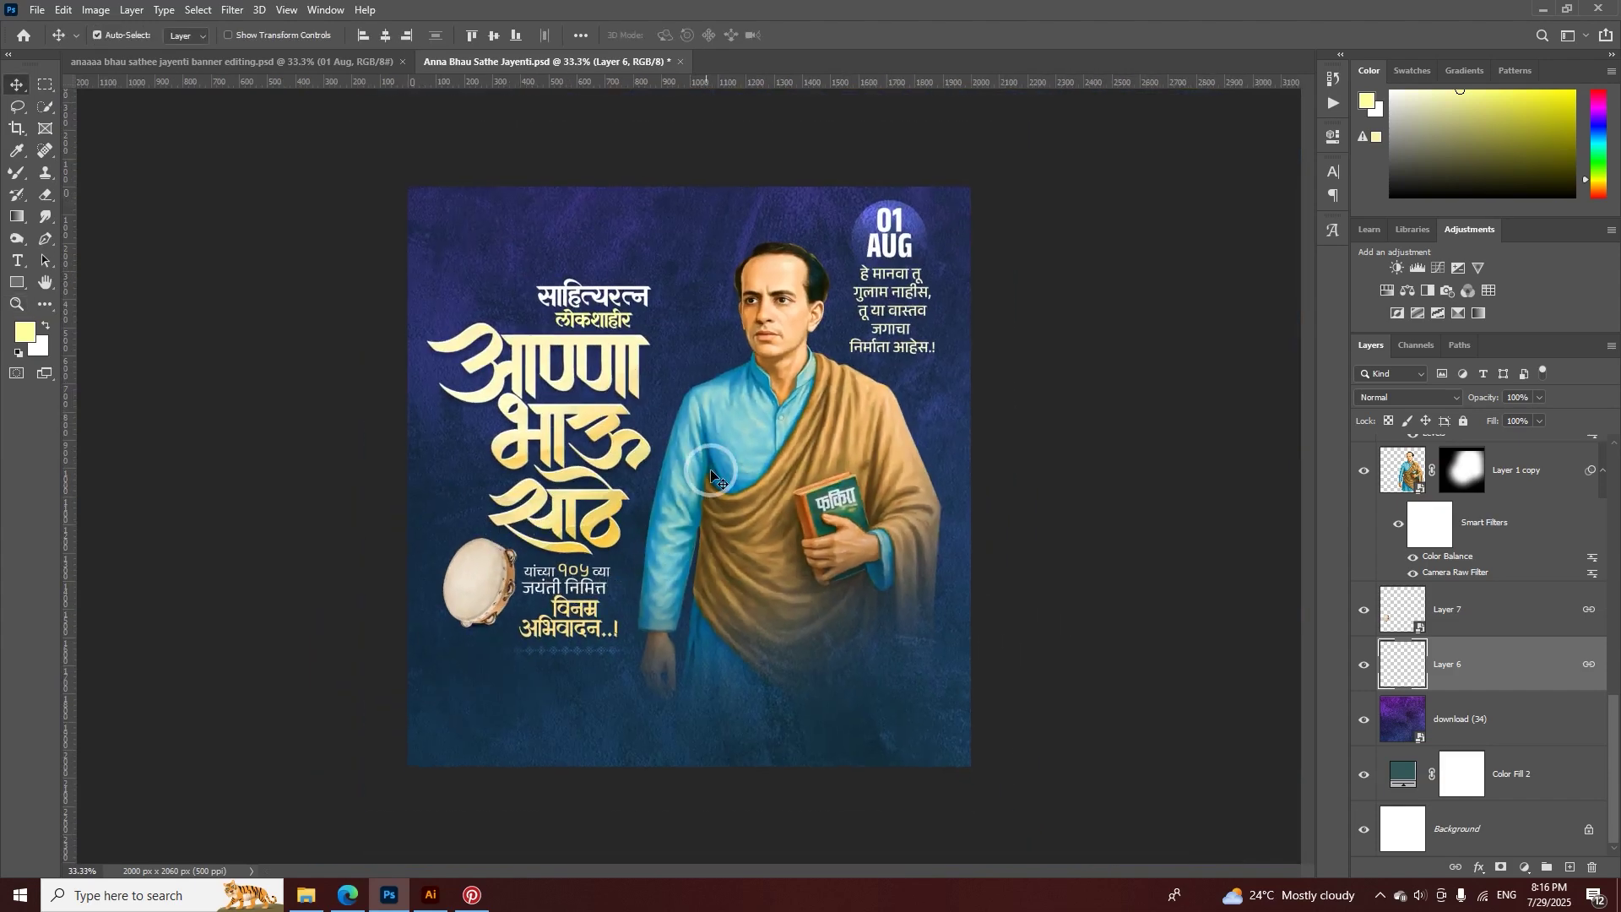
drag(71, 289, 440, 487)
key(ctrl+space)
drag(519, 388, 585, 415)
key(ctrl+space)
scroll(657, 431, down, 2)
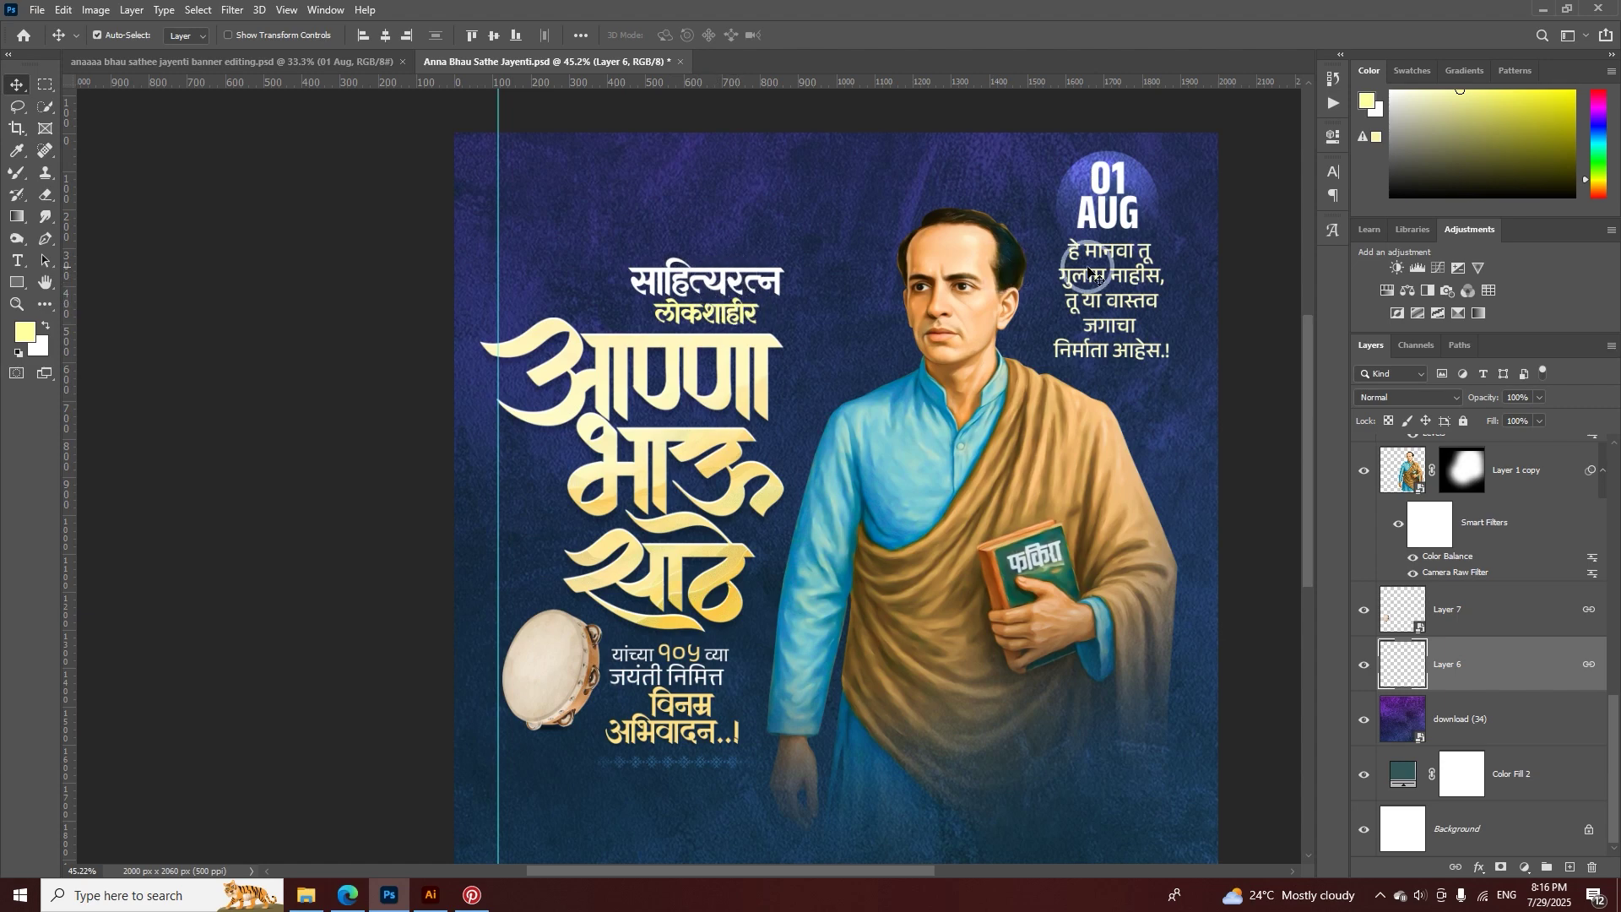
- Inspect the font settings of the "जयंती निमित्त" and "विनम्र अभिवादन..!" text lines without changing the text
scroll(651, 667, up, 5)
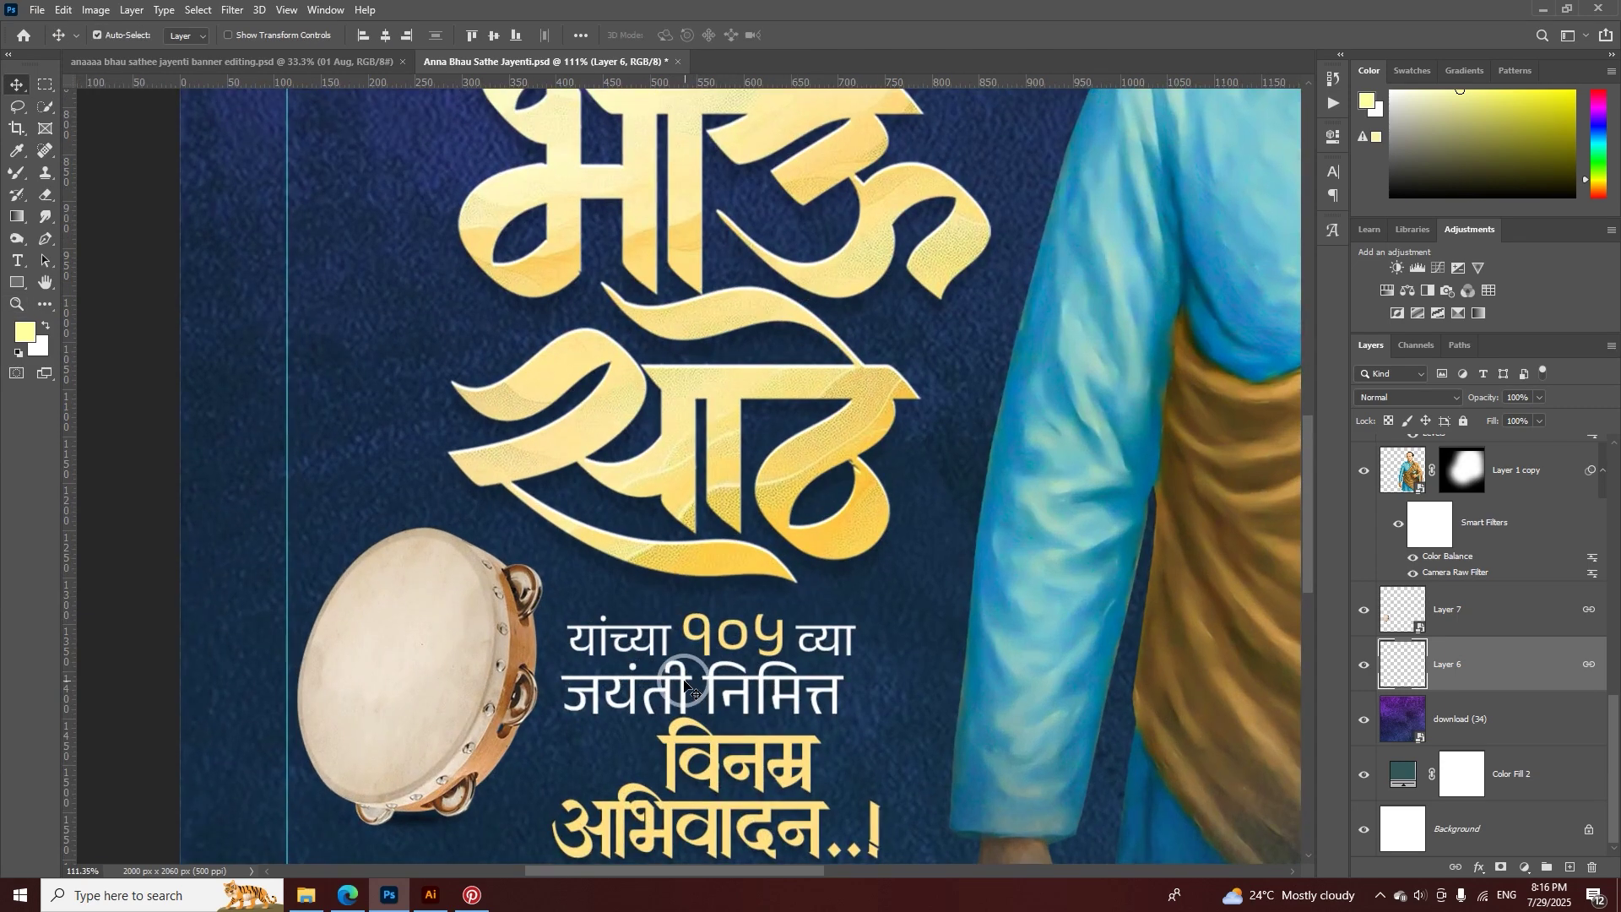
double_click(686, 685)
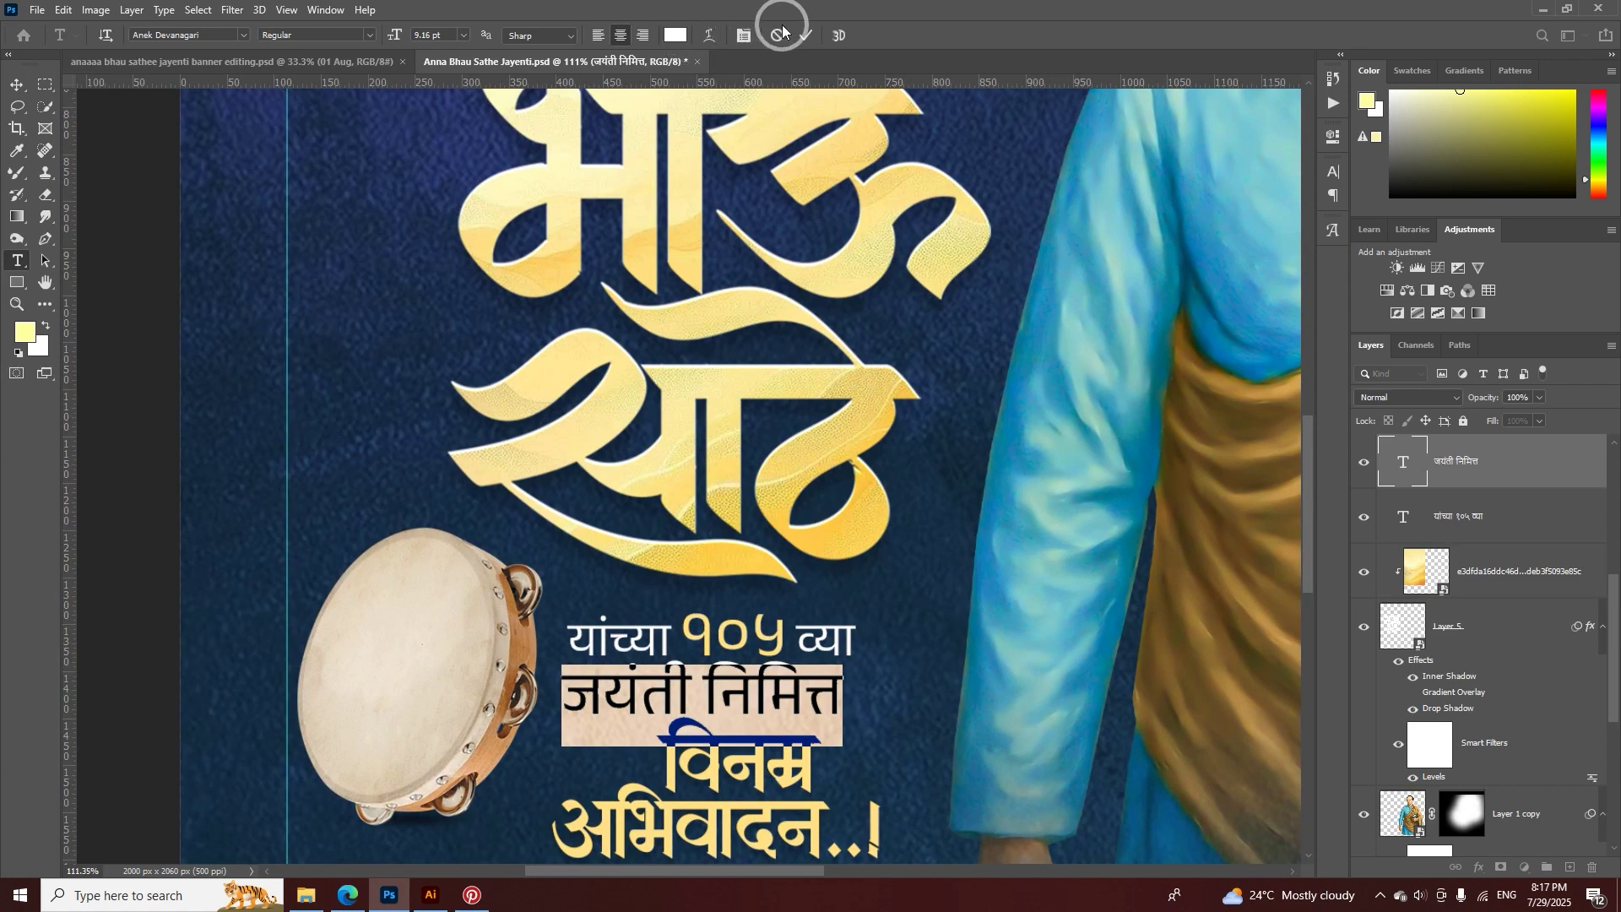
click(783, 25)
key(v)
double_click(719, 752)
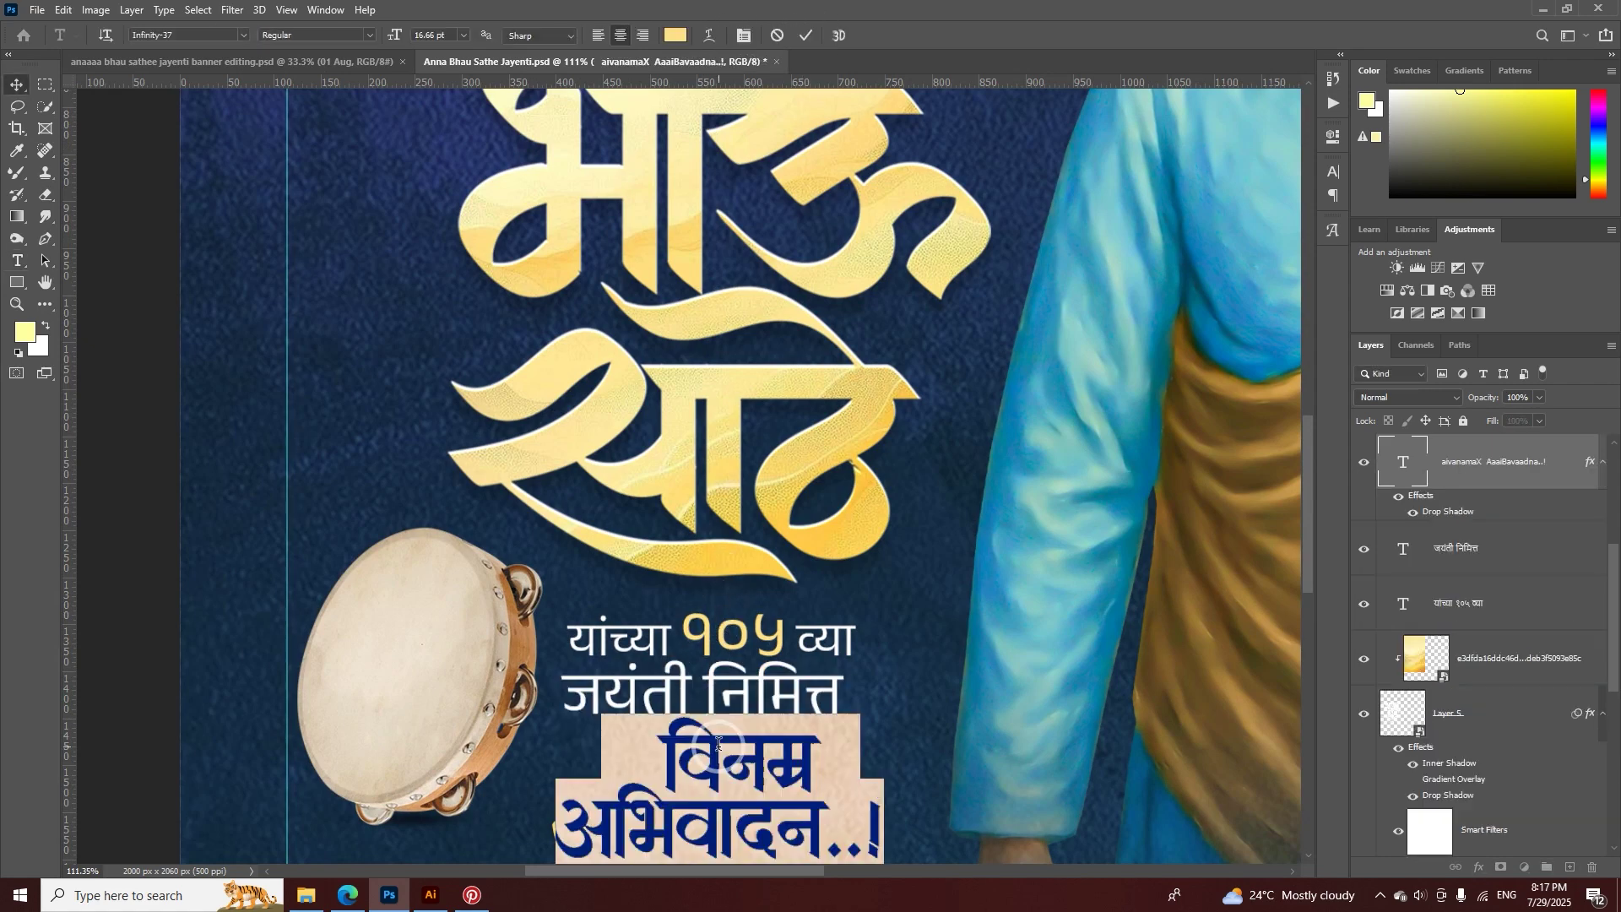
click(809, 36)
key(v)
- Review the title lettering and the date block, and select the ornamental pattern layer under the greeting text
scroll(741, 283, down, 3)
scroll(742, 283, up, 5)
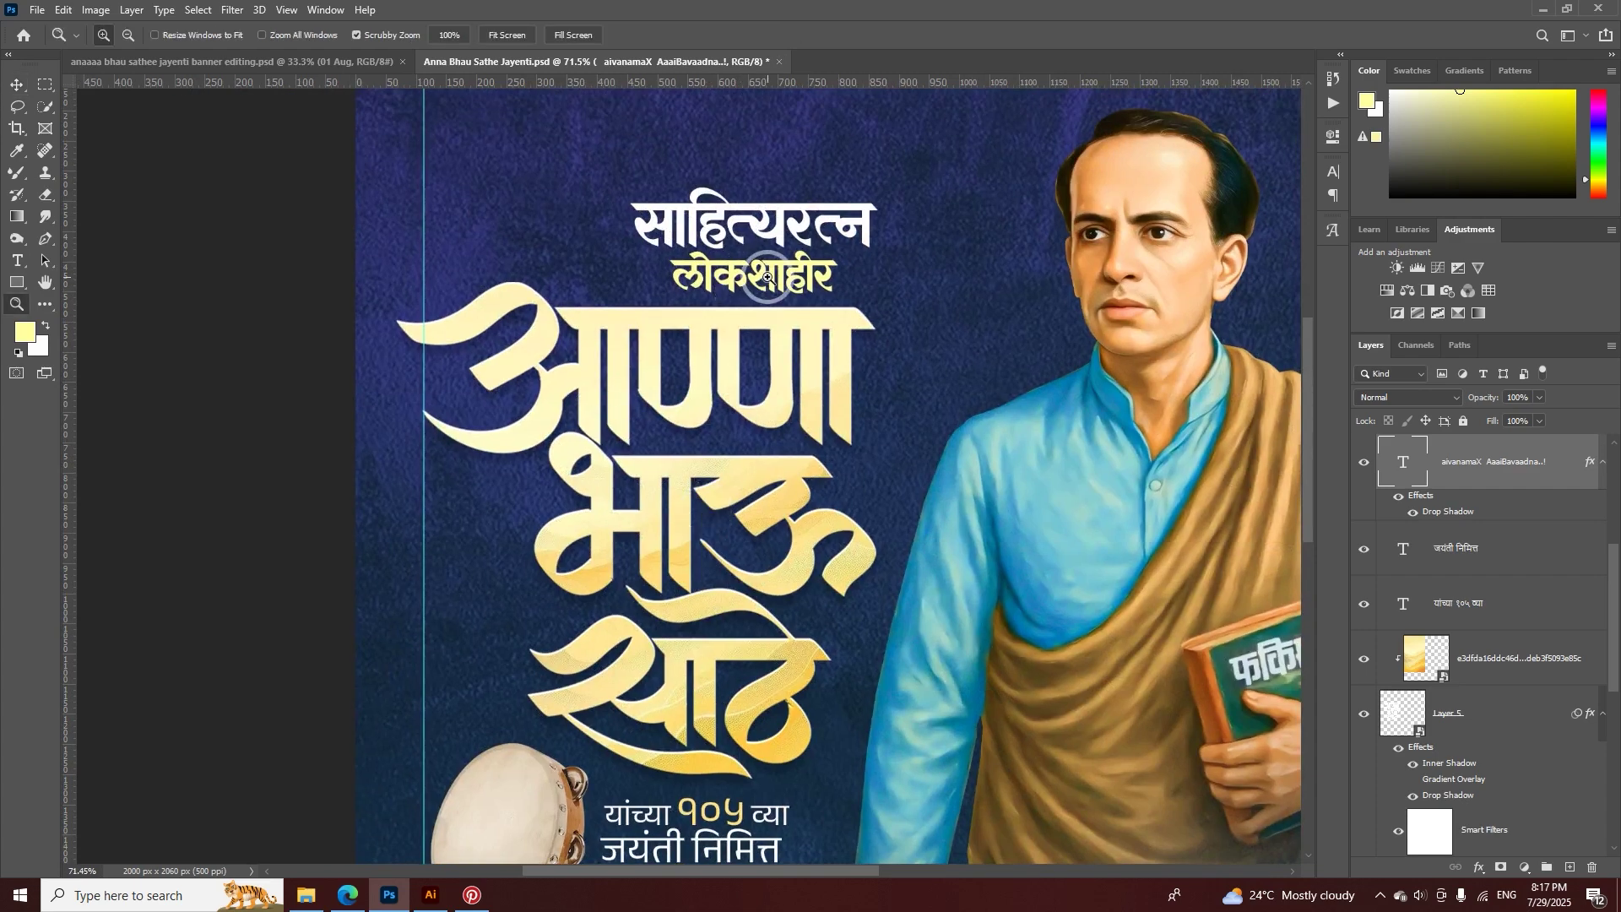
scroll(741, 282, down, 3)
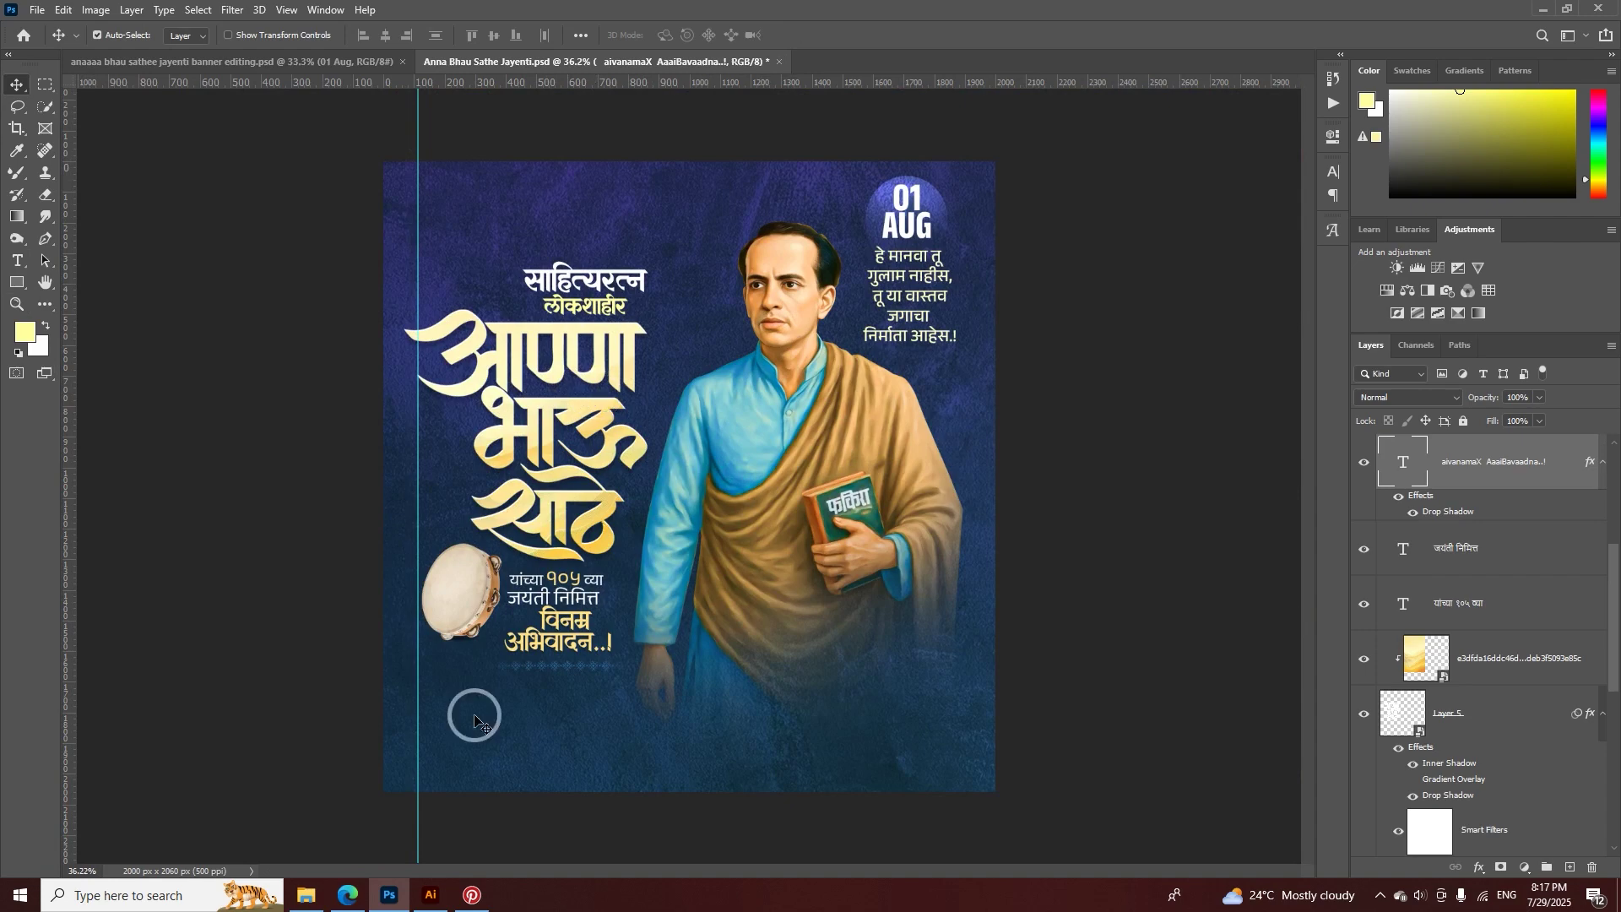
scroll(841, 291, up, 3)
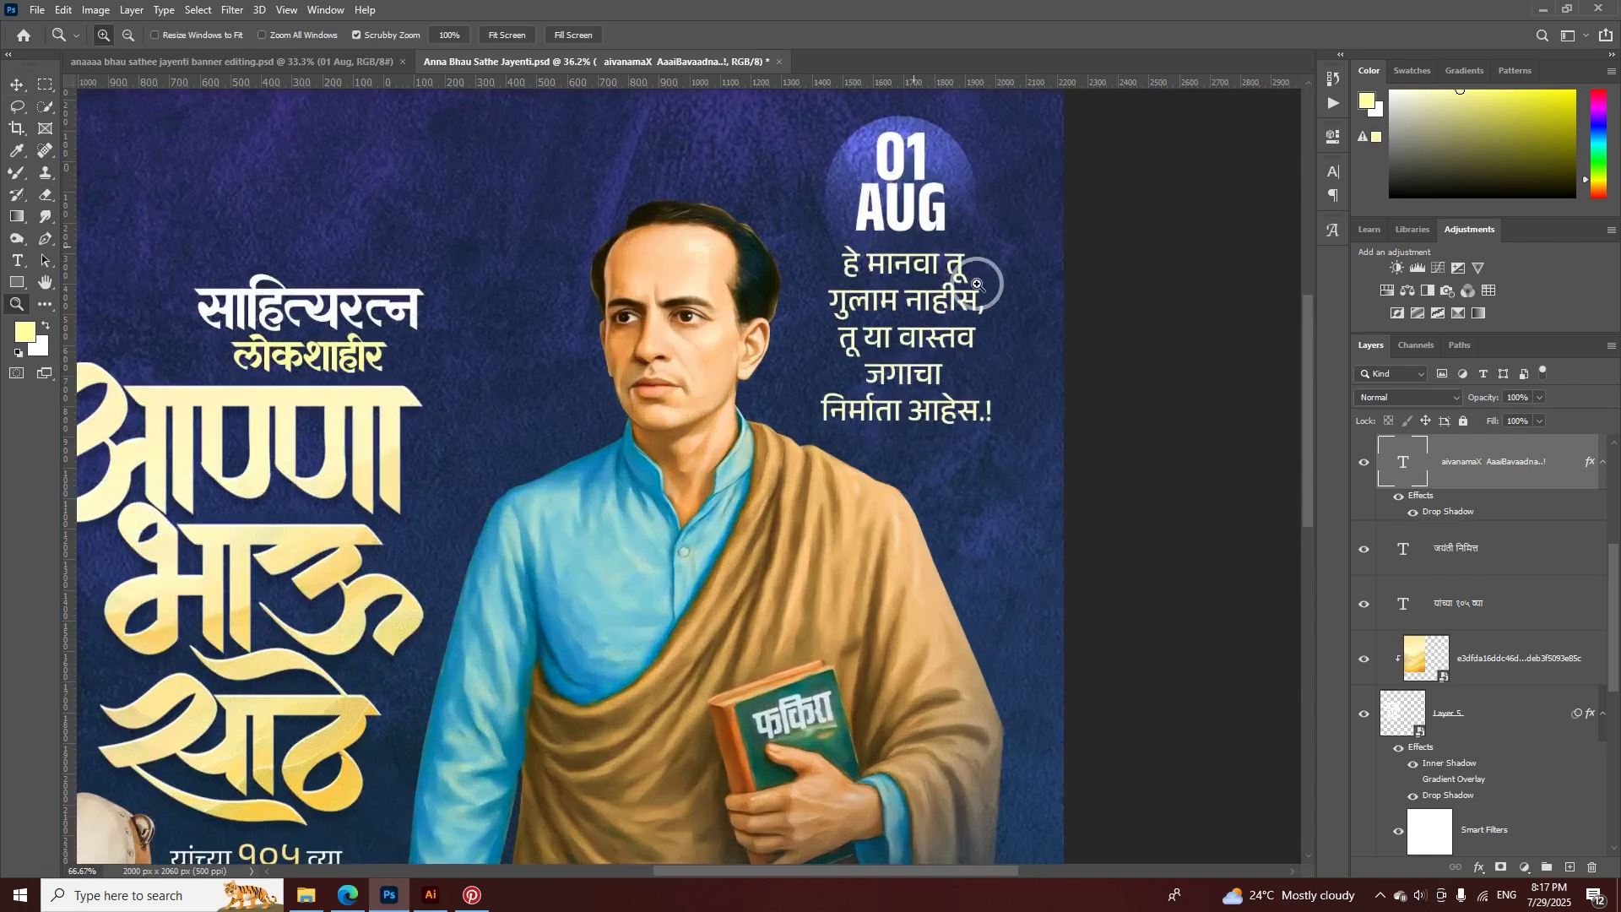
scroll(928, 304, down, 3)
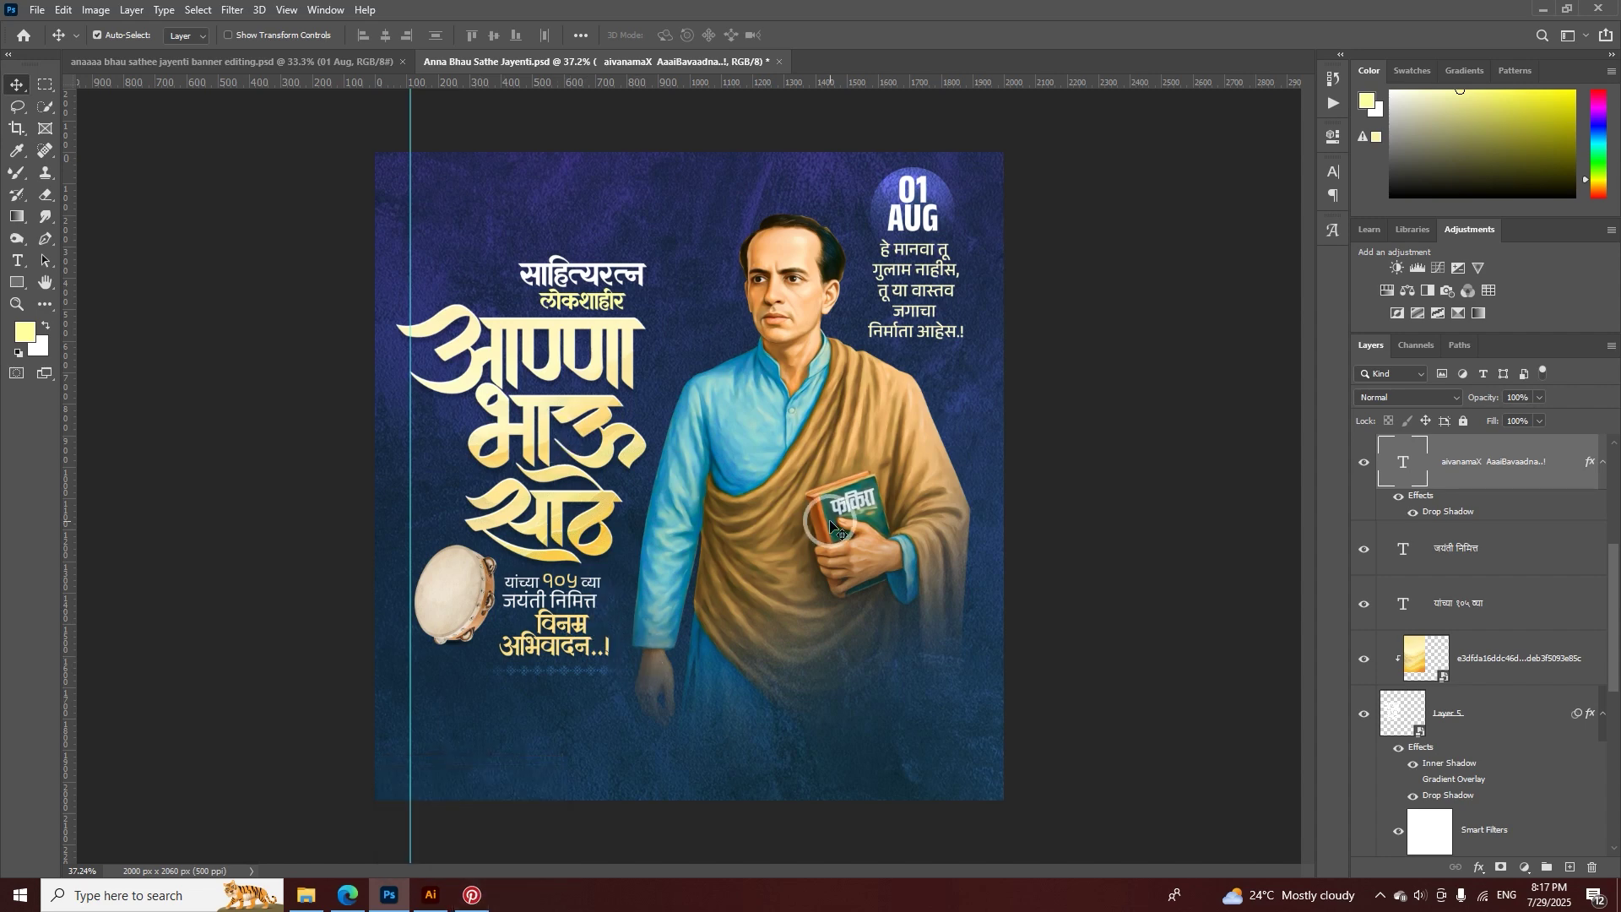
scroll(527, 686, up, 5)
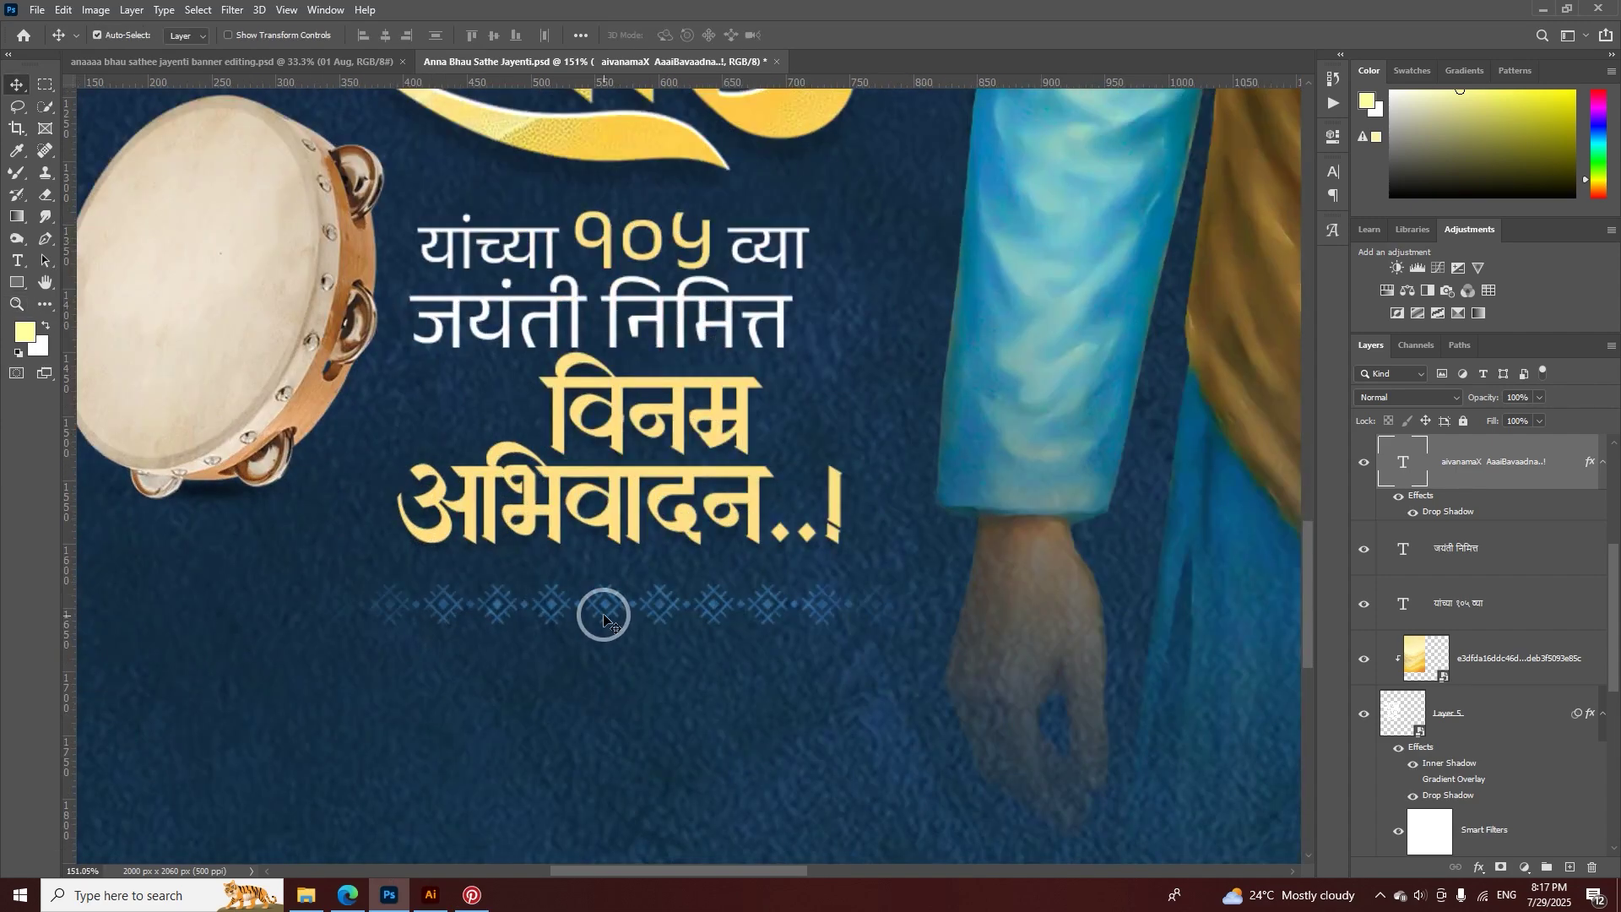
click(604, 623)
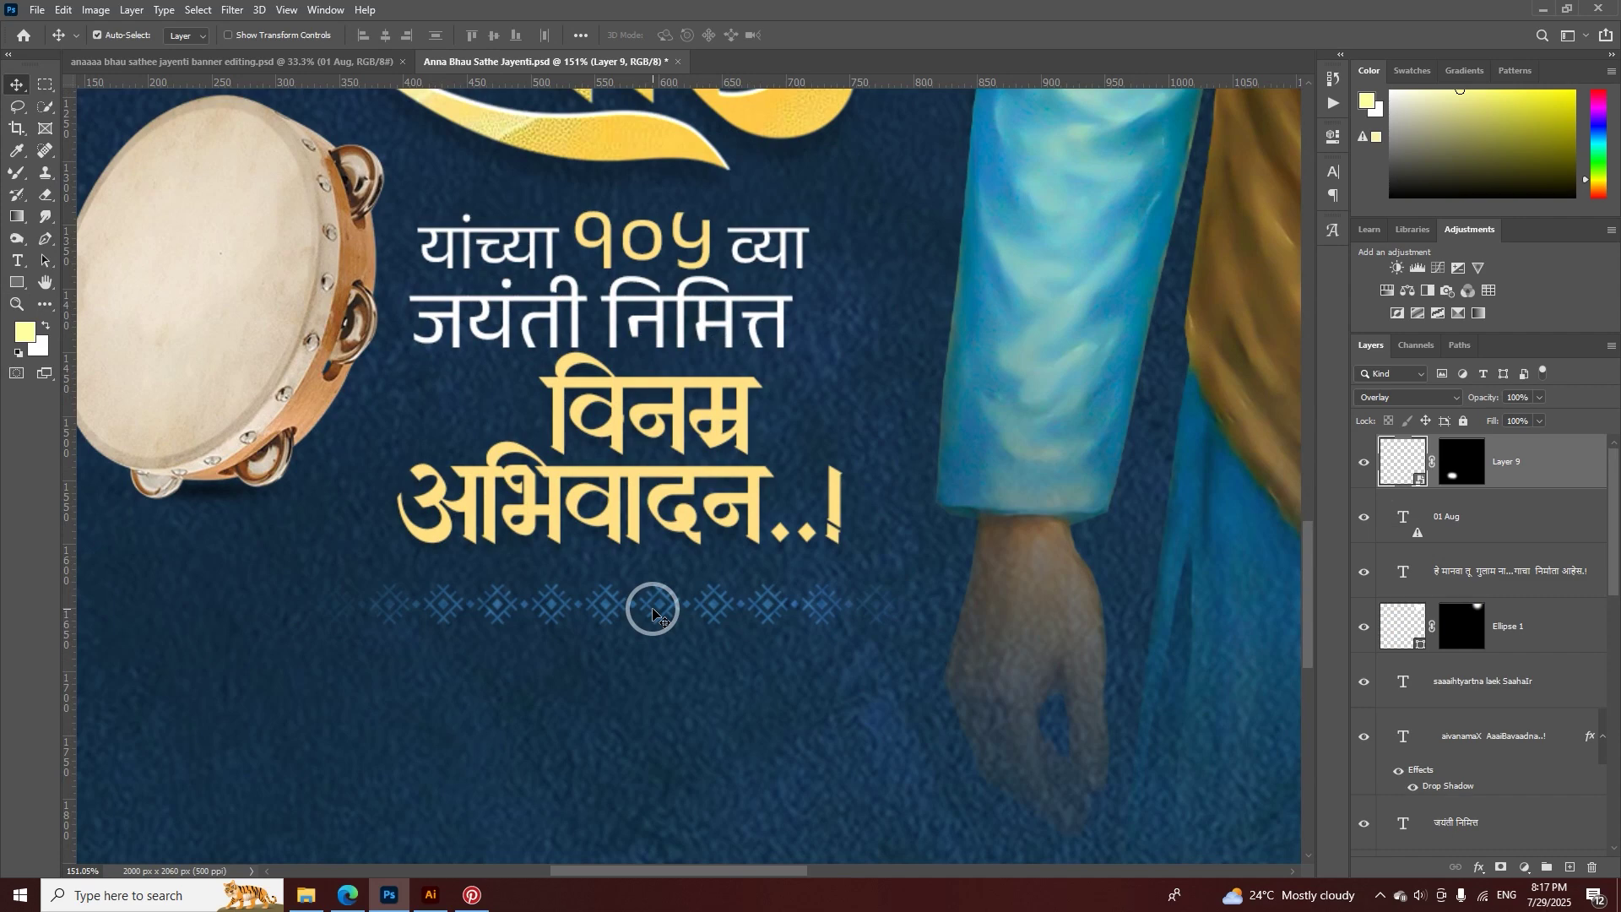
- Switch to Illustrator and copy the triangle border from the set of decorative dividers
click(431, 895)
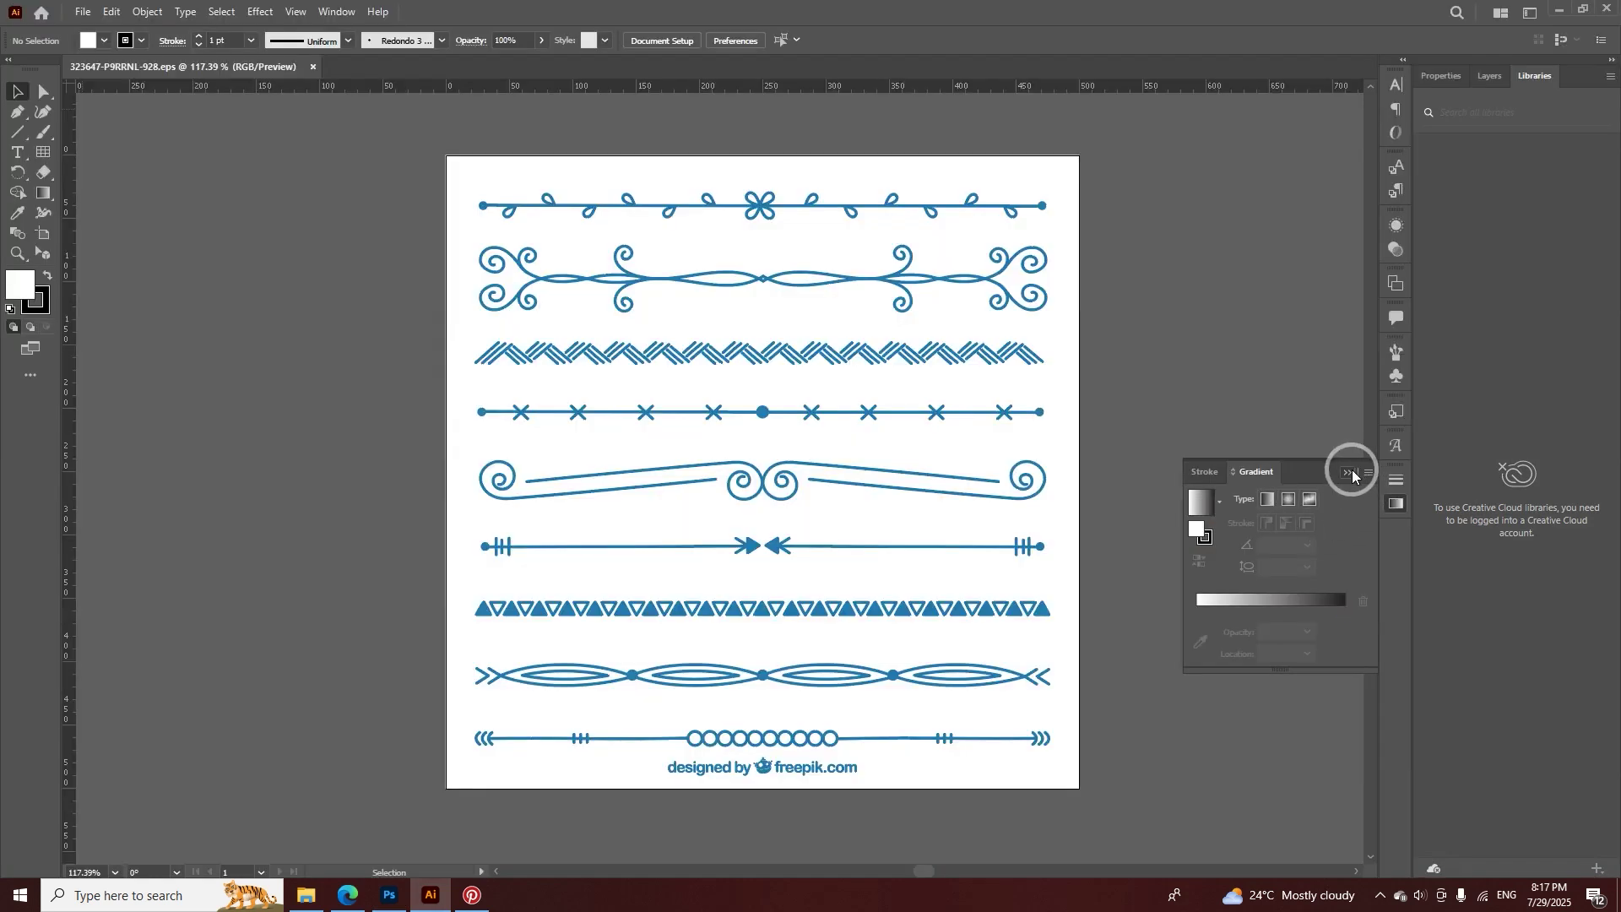
click(1349, 472)
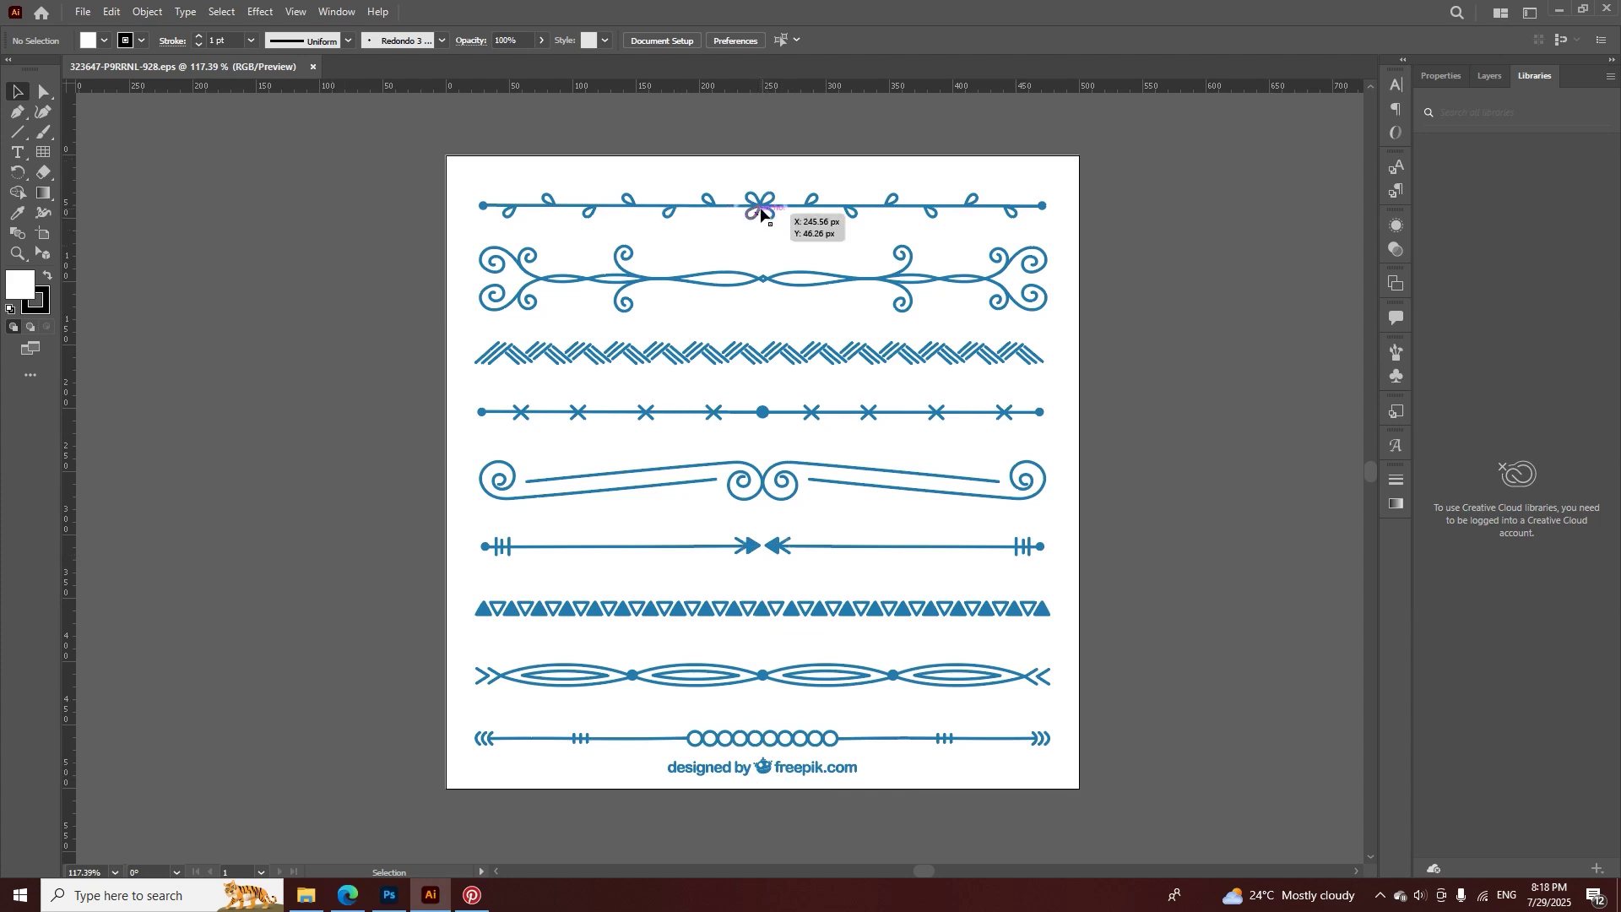
drag(726, 608, 742, 611)
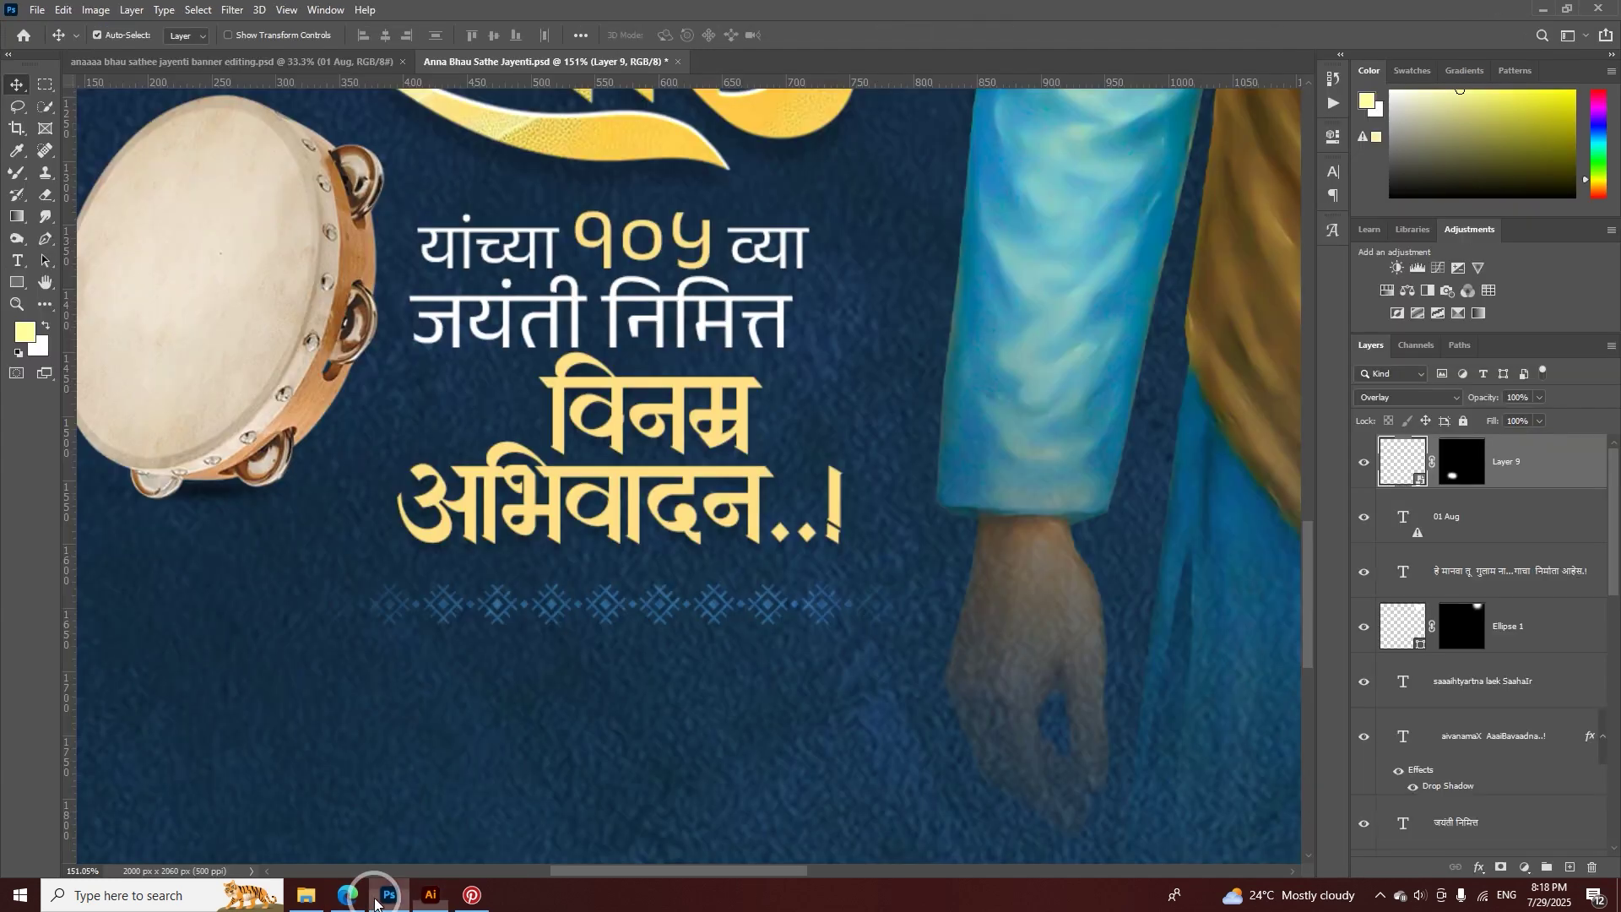
- Switch to Photoshop, swap the foreground and background colors, and paste the triangle border as a shape layer
click(389, 895)
key(x)
drag(853, 568, 771, 580)
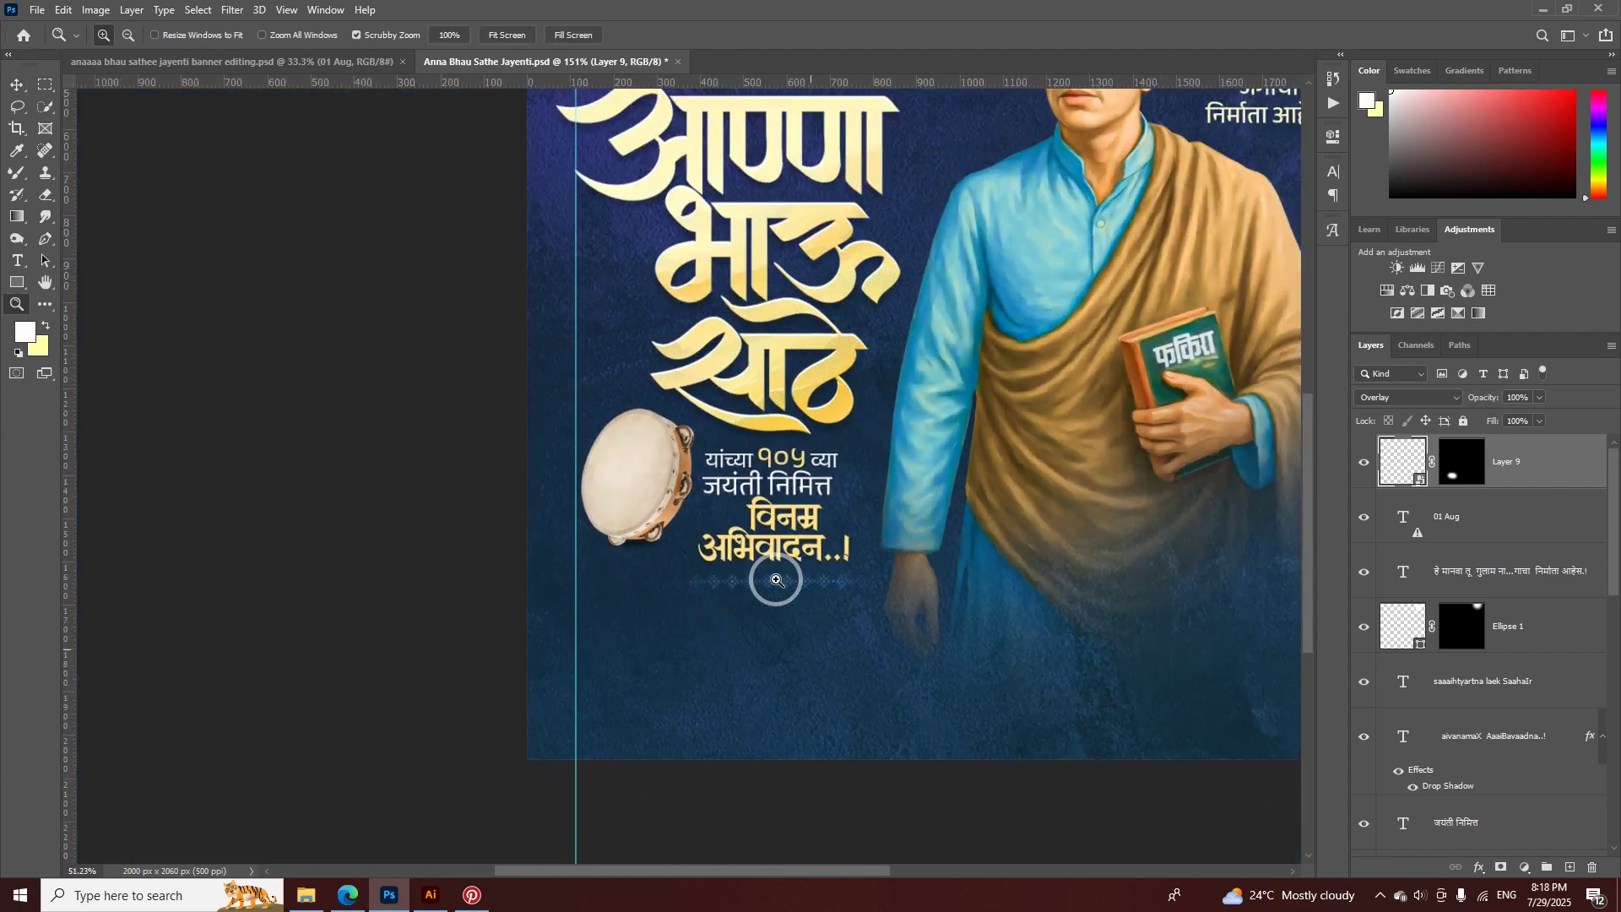
key(ctrl+v)
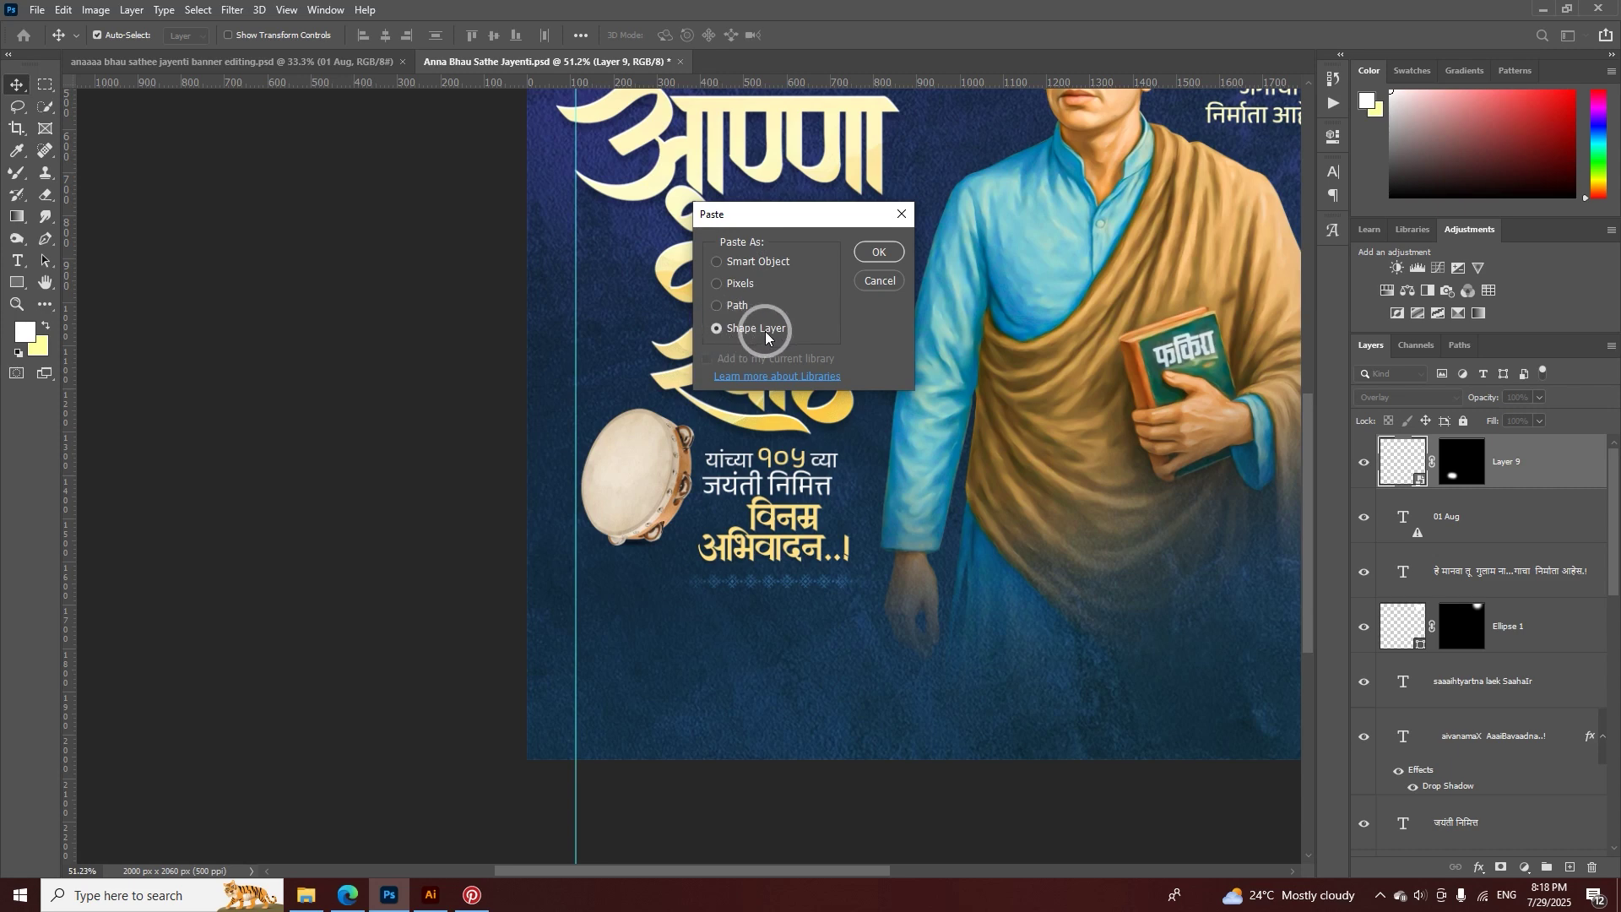
click(873, 254)
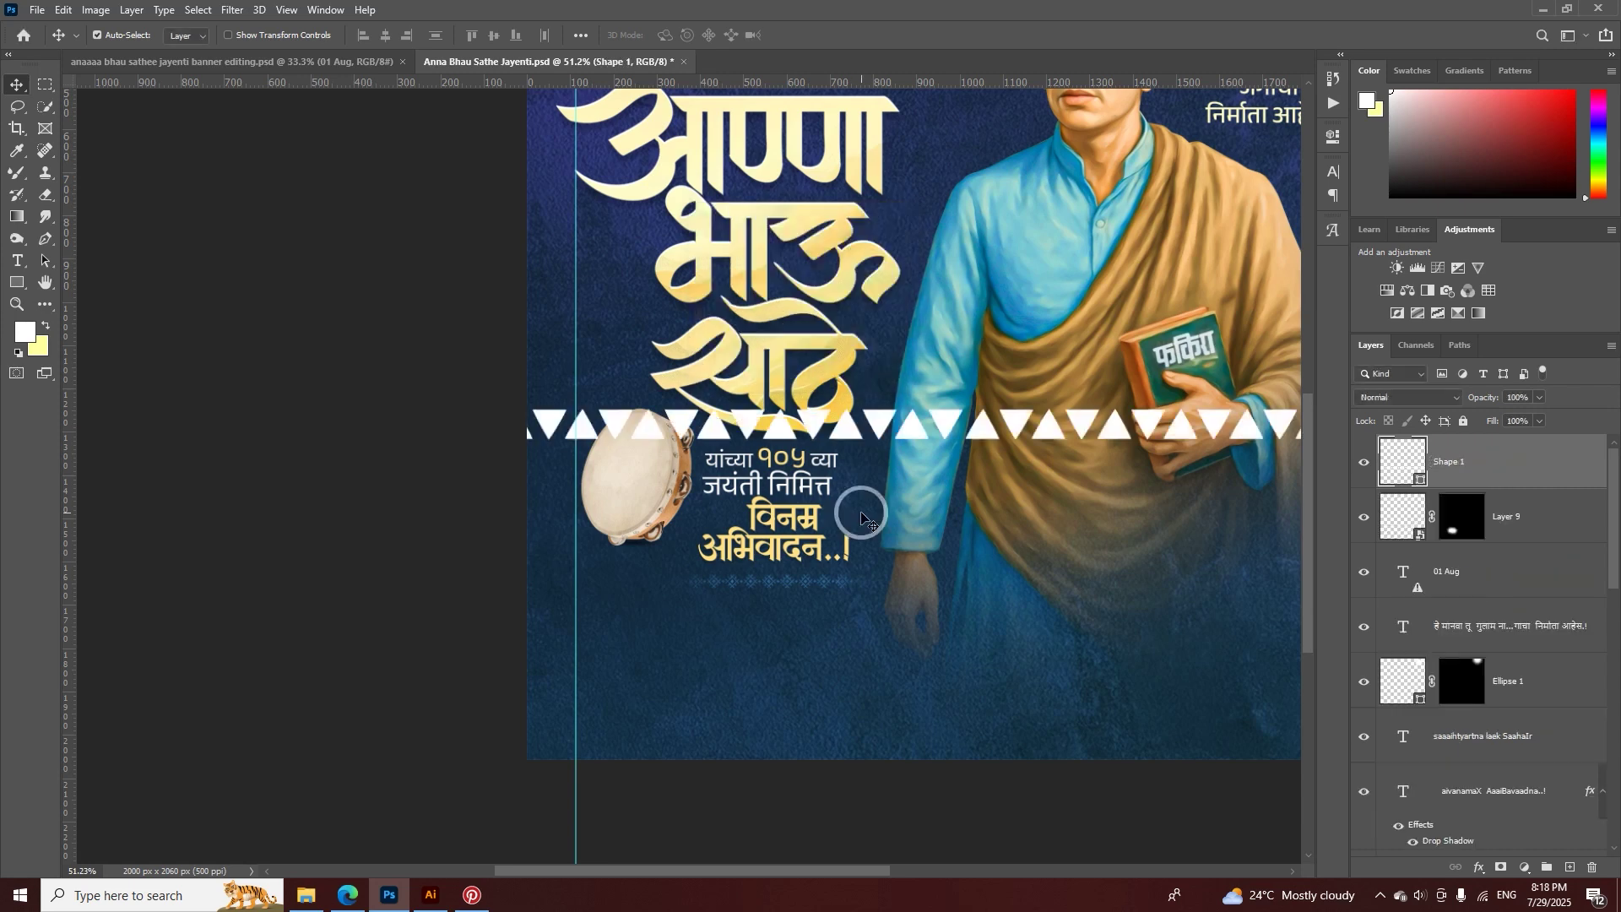
- Try a different fill color on the pasted triangle border, and delete its layer from the banner
drag(829, 472, 832, 478)
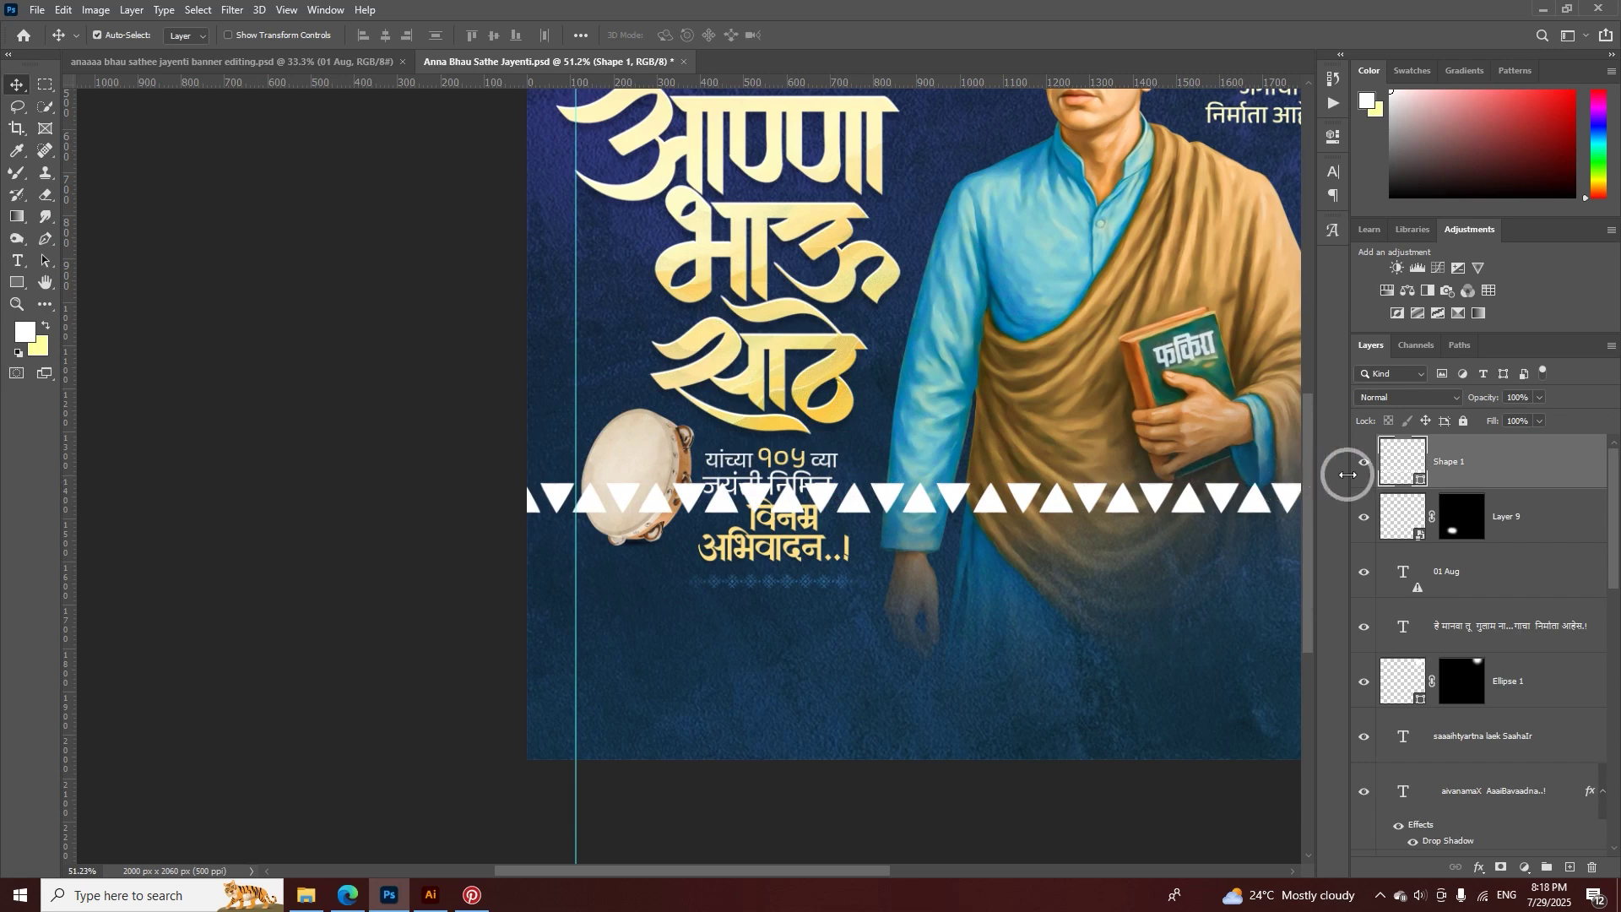
double_click(1419, 480)
drag(1073, 476, 958, 451)
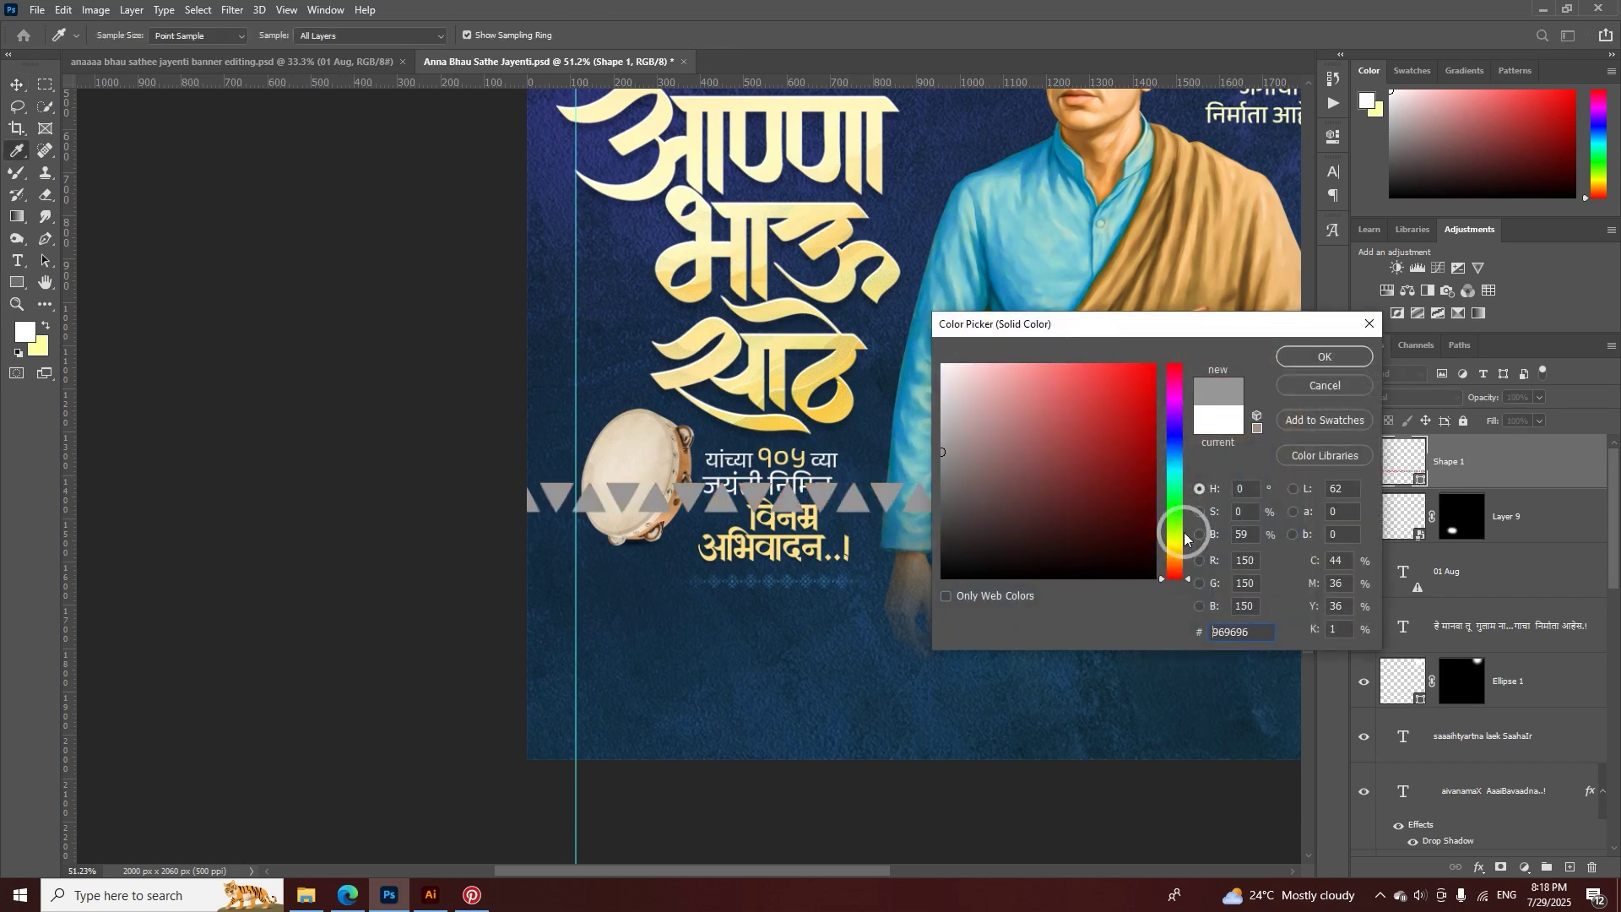
click(1178, 544)
drag(1129, 441, 1155, 364)
click(1324, 385)
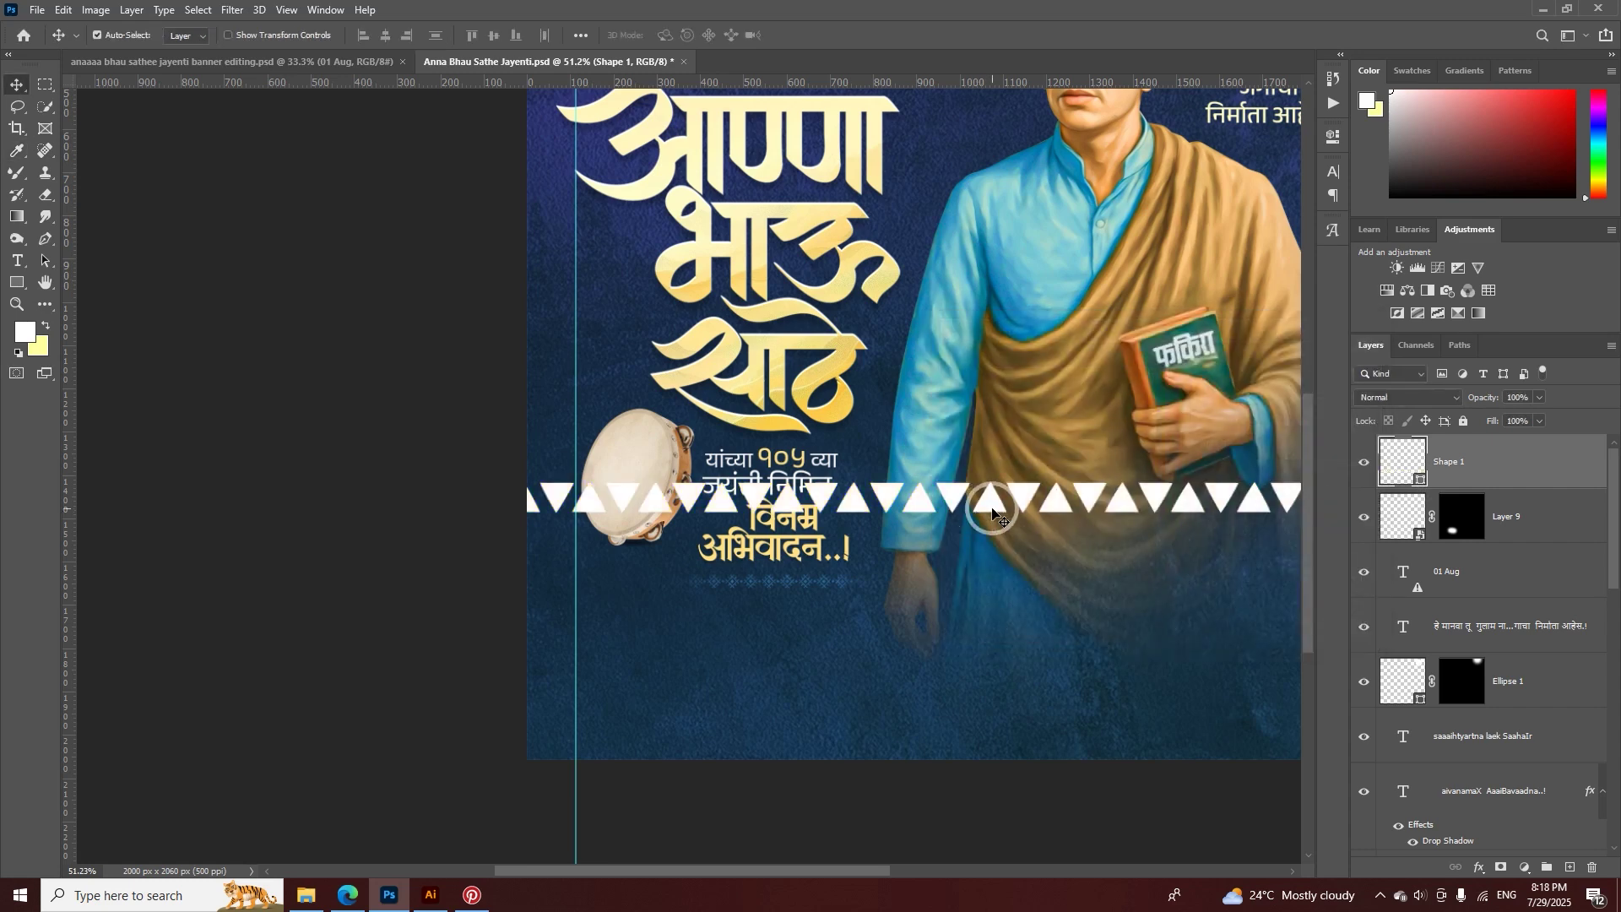
key(Delete)
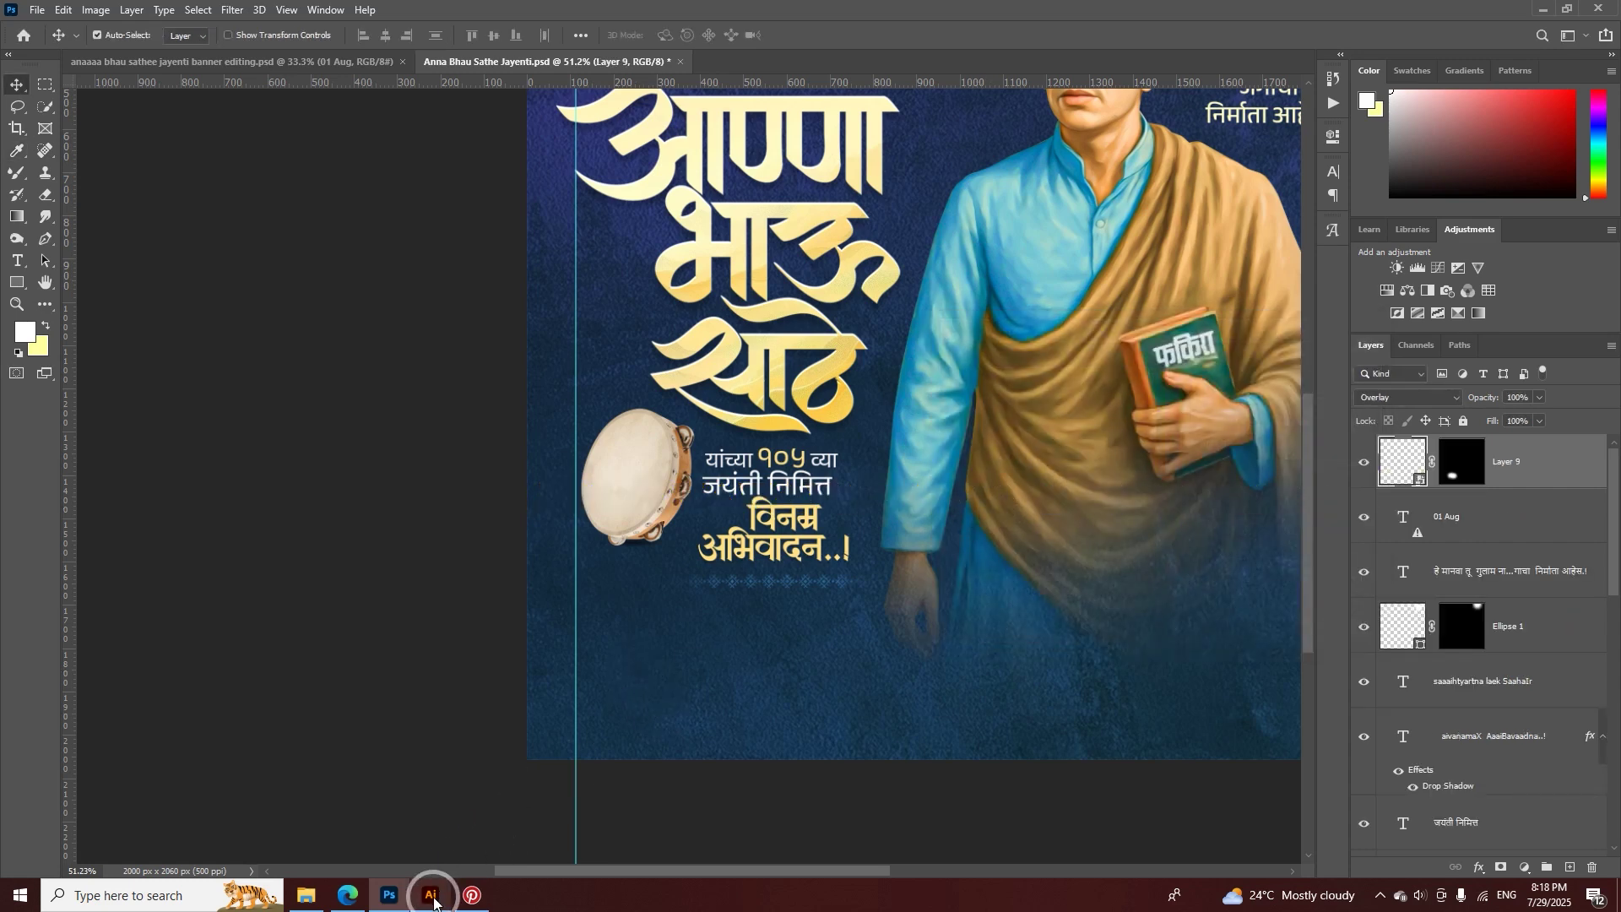
- Review the decorative dividers in Illustrator and return to the banner in Photoshop
click(433, 900)
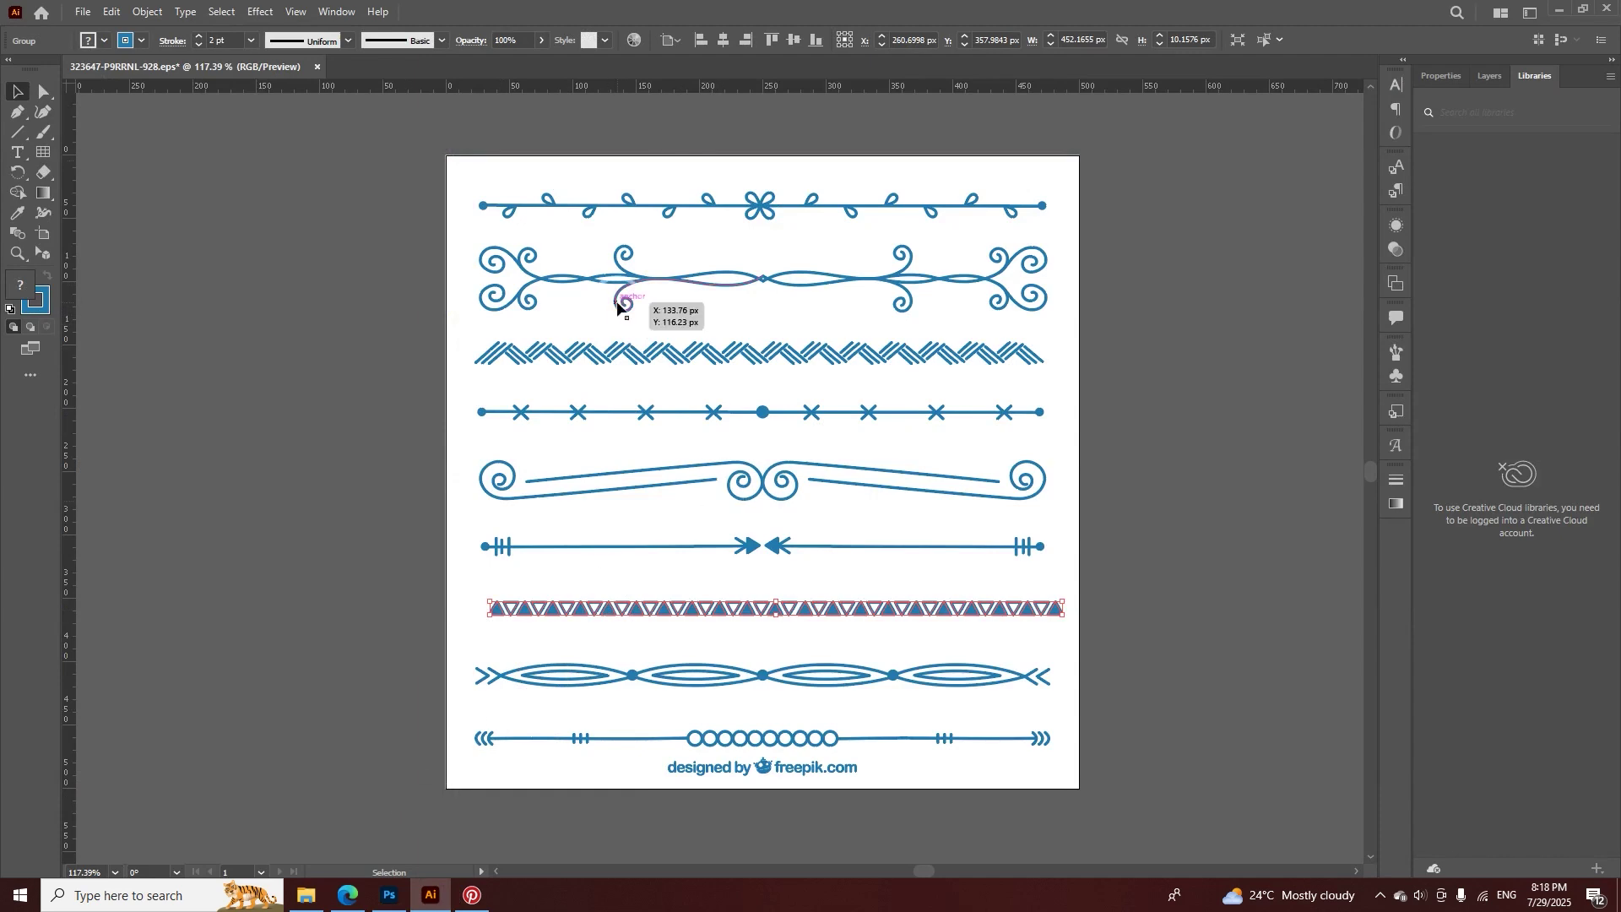
click(389, 895)
drag(784, 537, 743, 516)
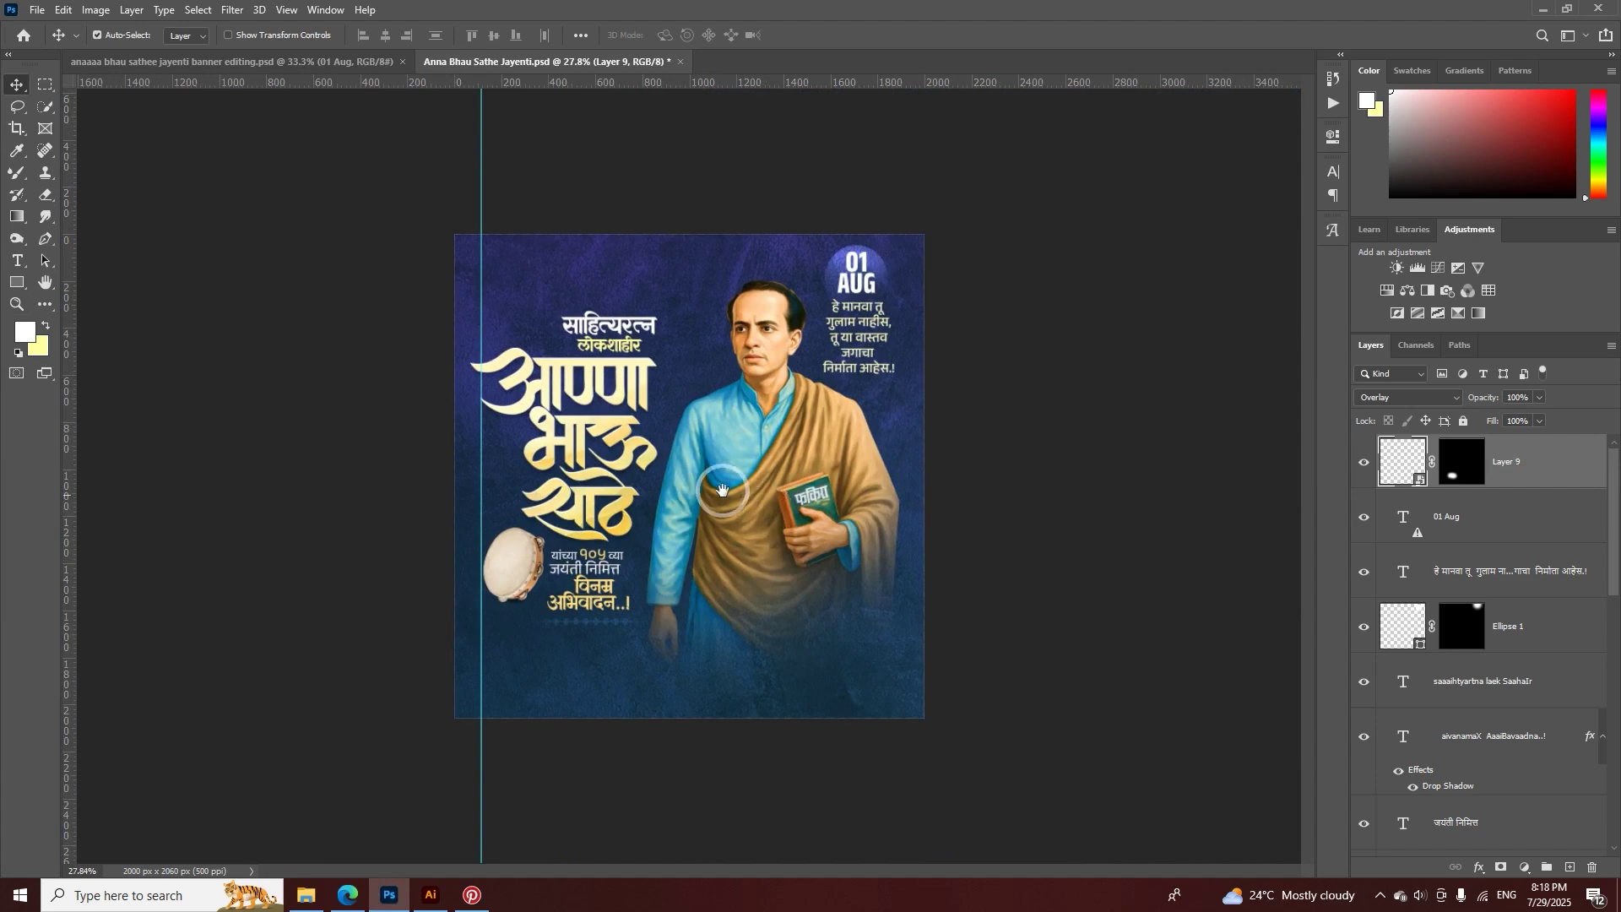
- Create a new landscape document, 5 × 4 inches at 500 ppi in RGB, with the sRGB IEC61966-2.1 color profile
click(34, 9)
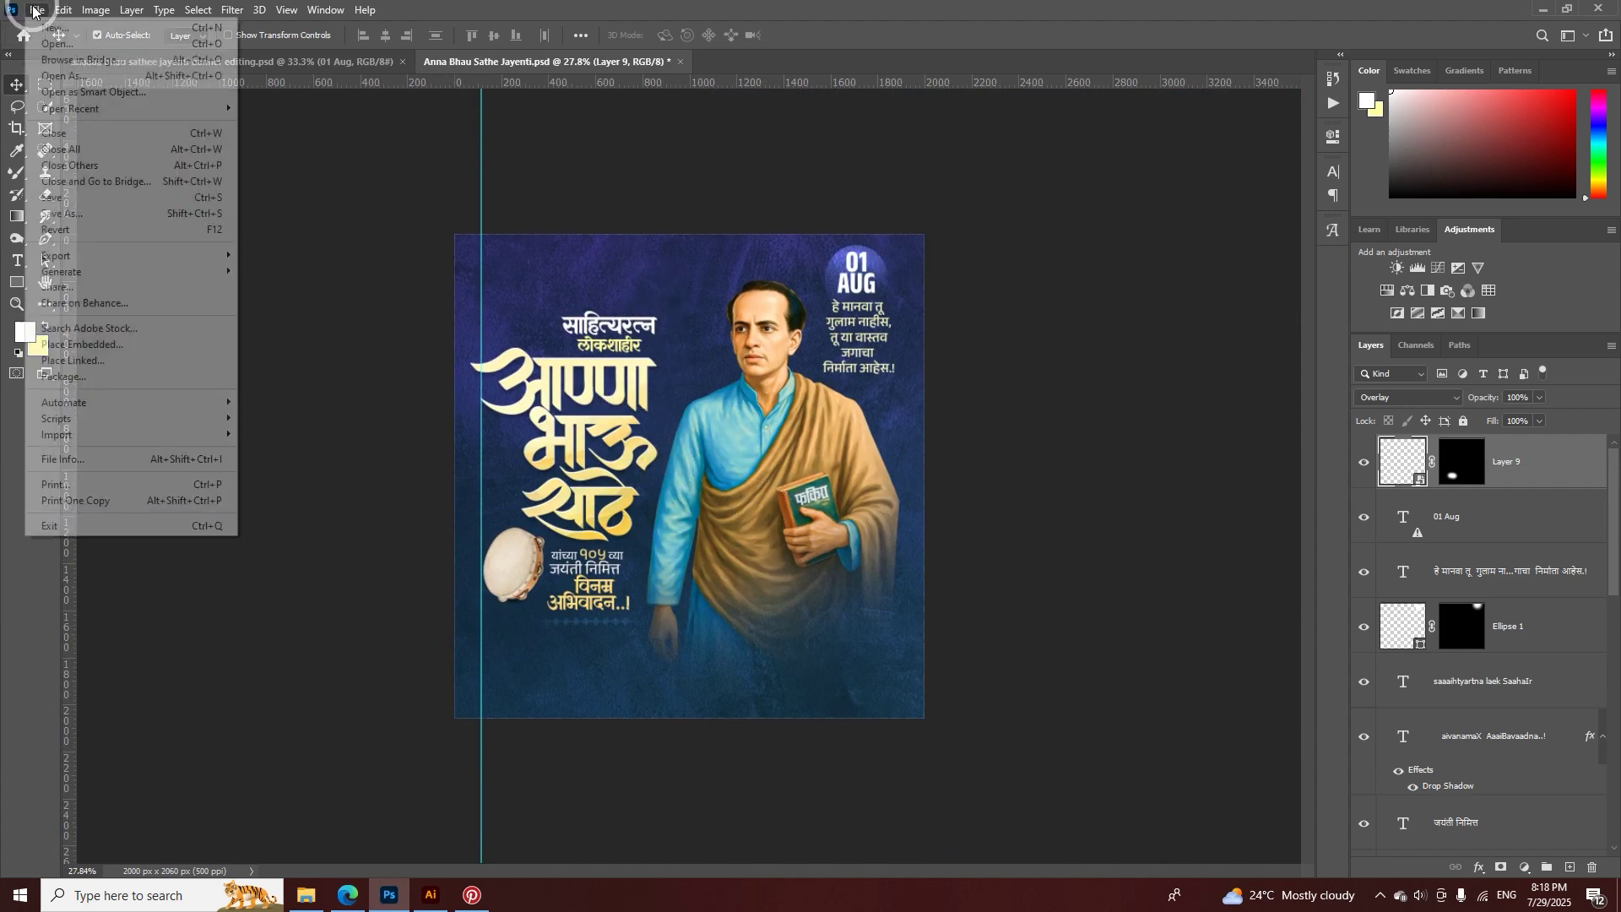
click(631, 170)
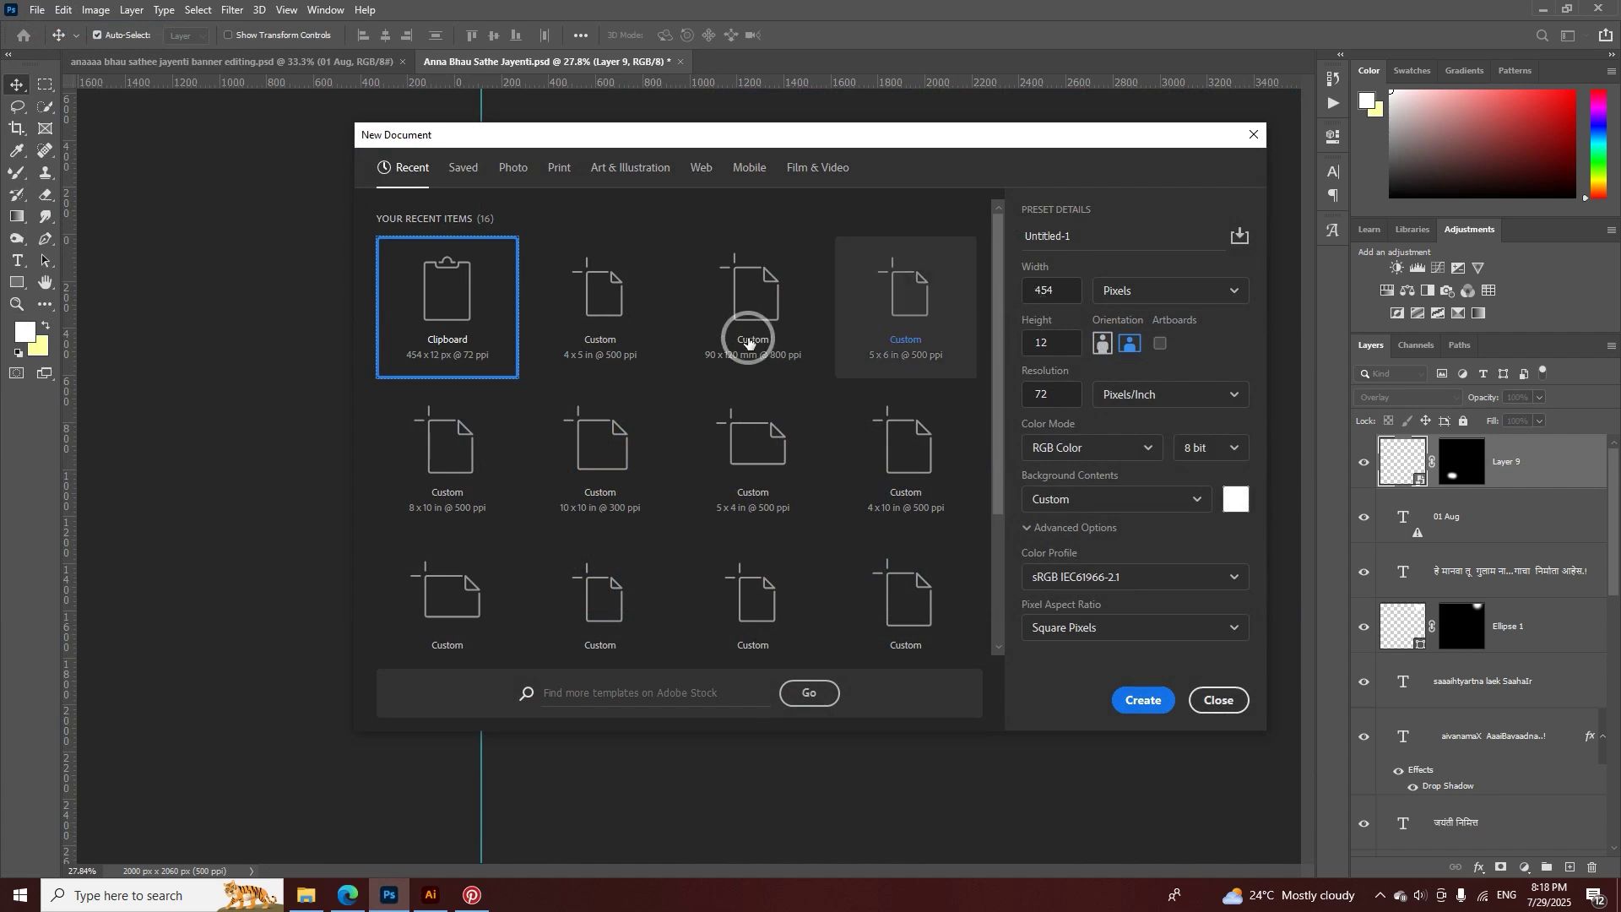
click(643, 324)
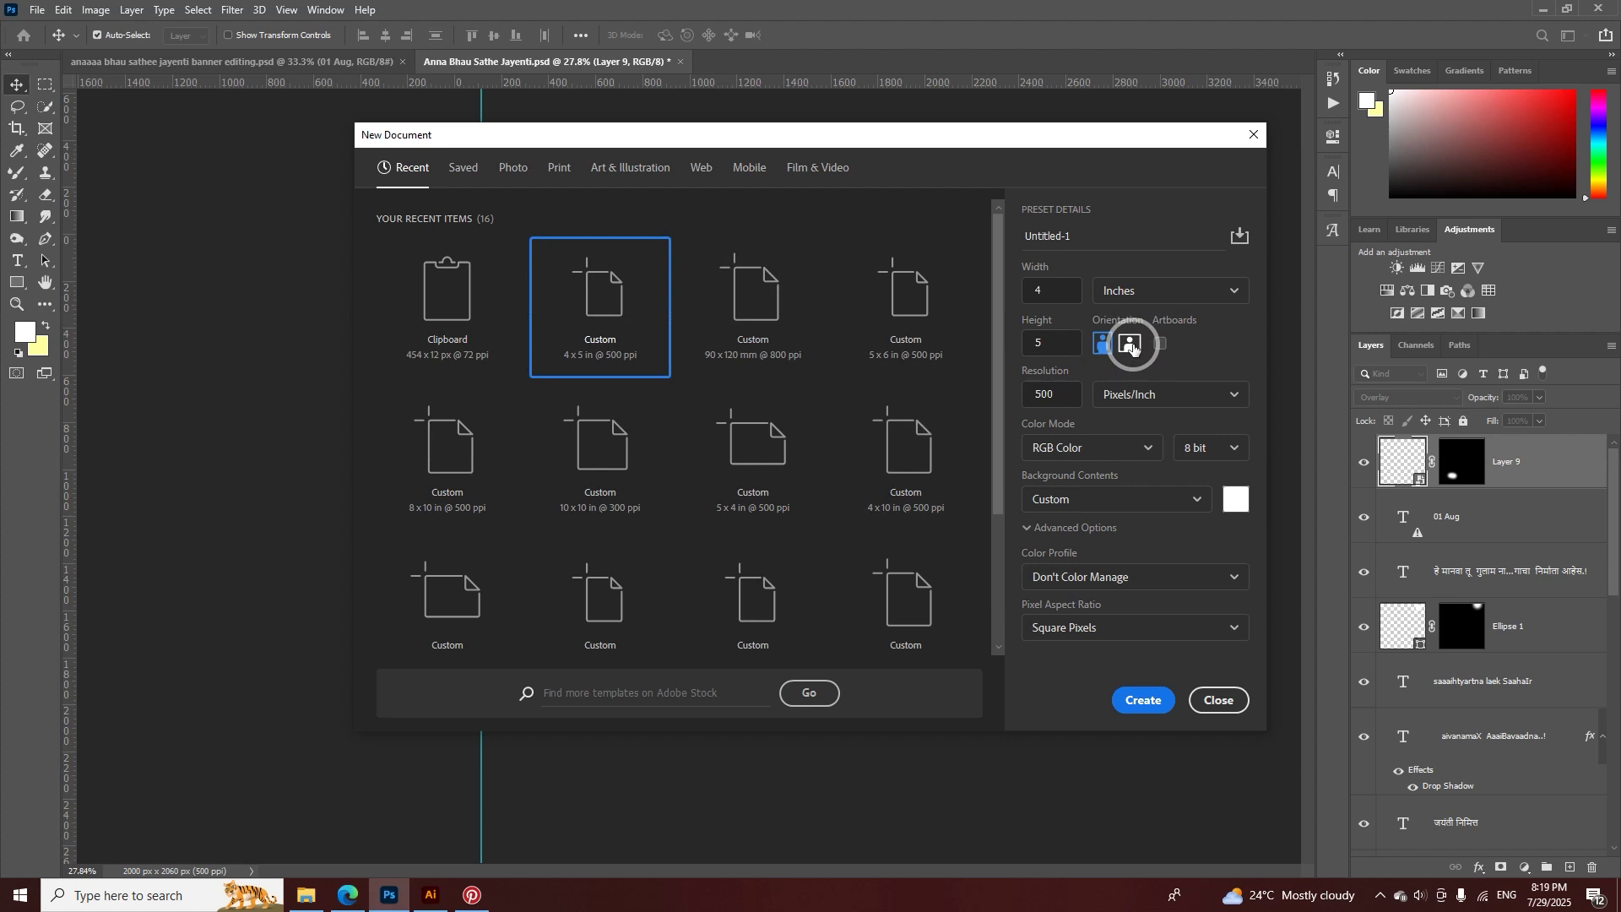
click(1046, 345)
click(1052, 289)
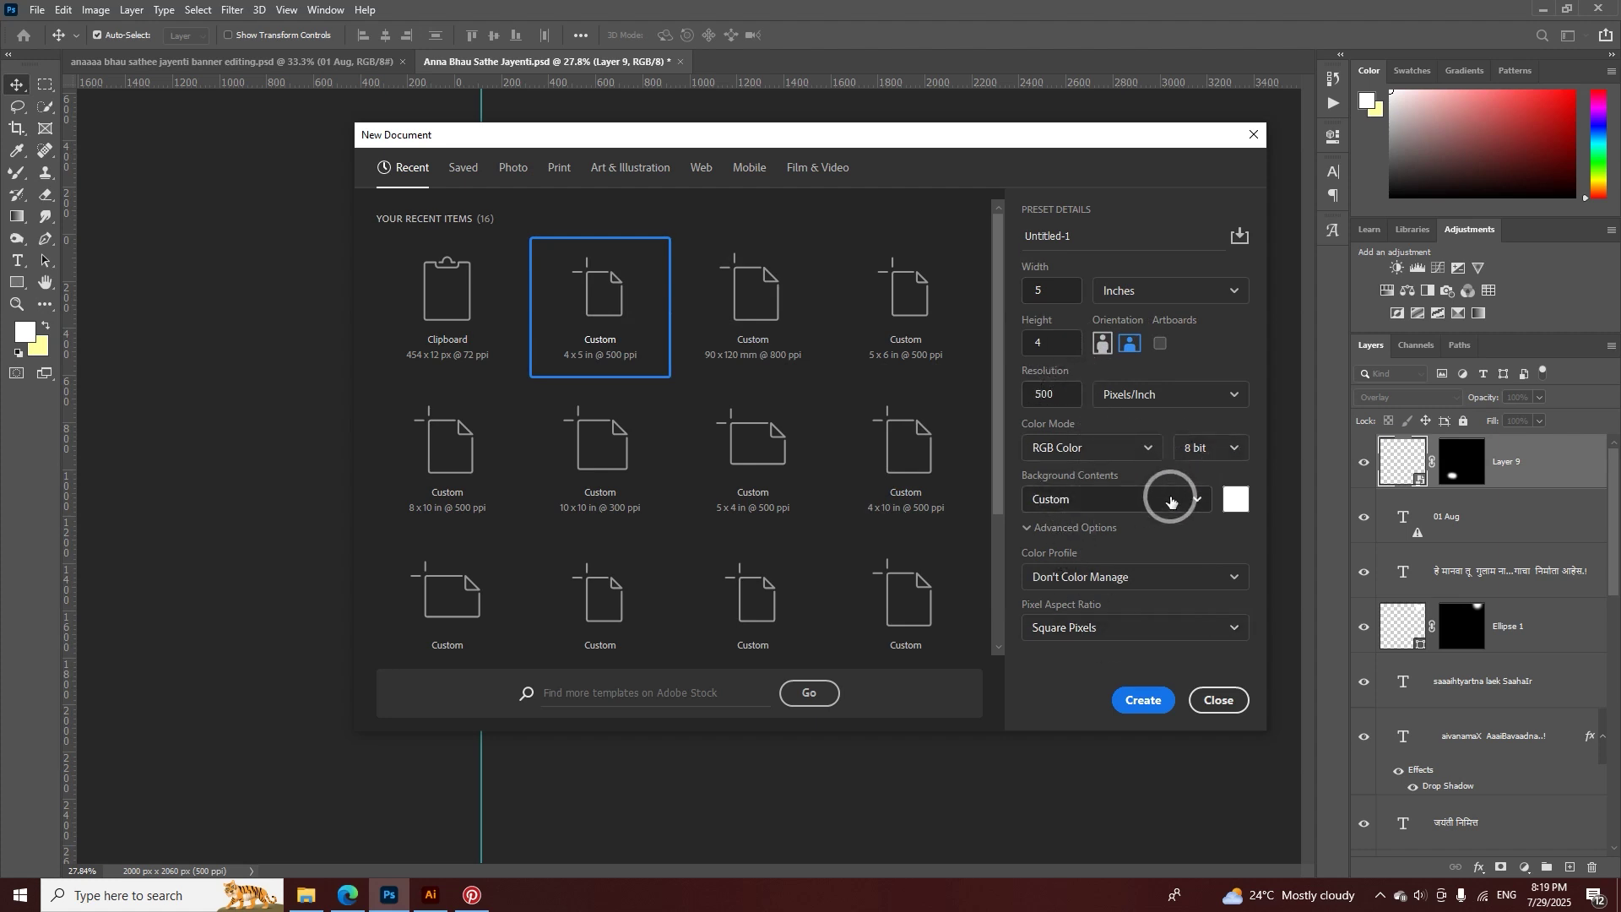
click(1123, 574)
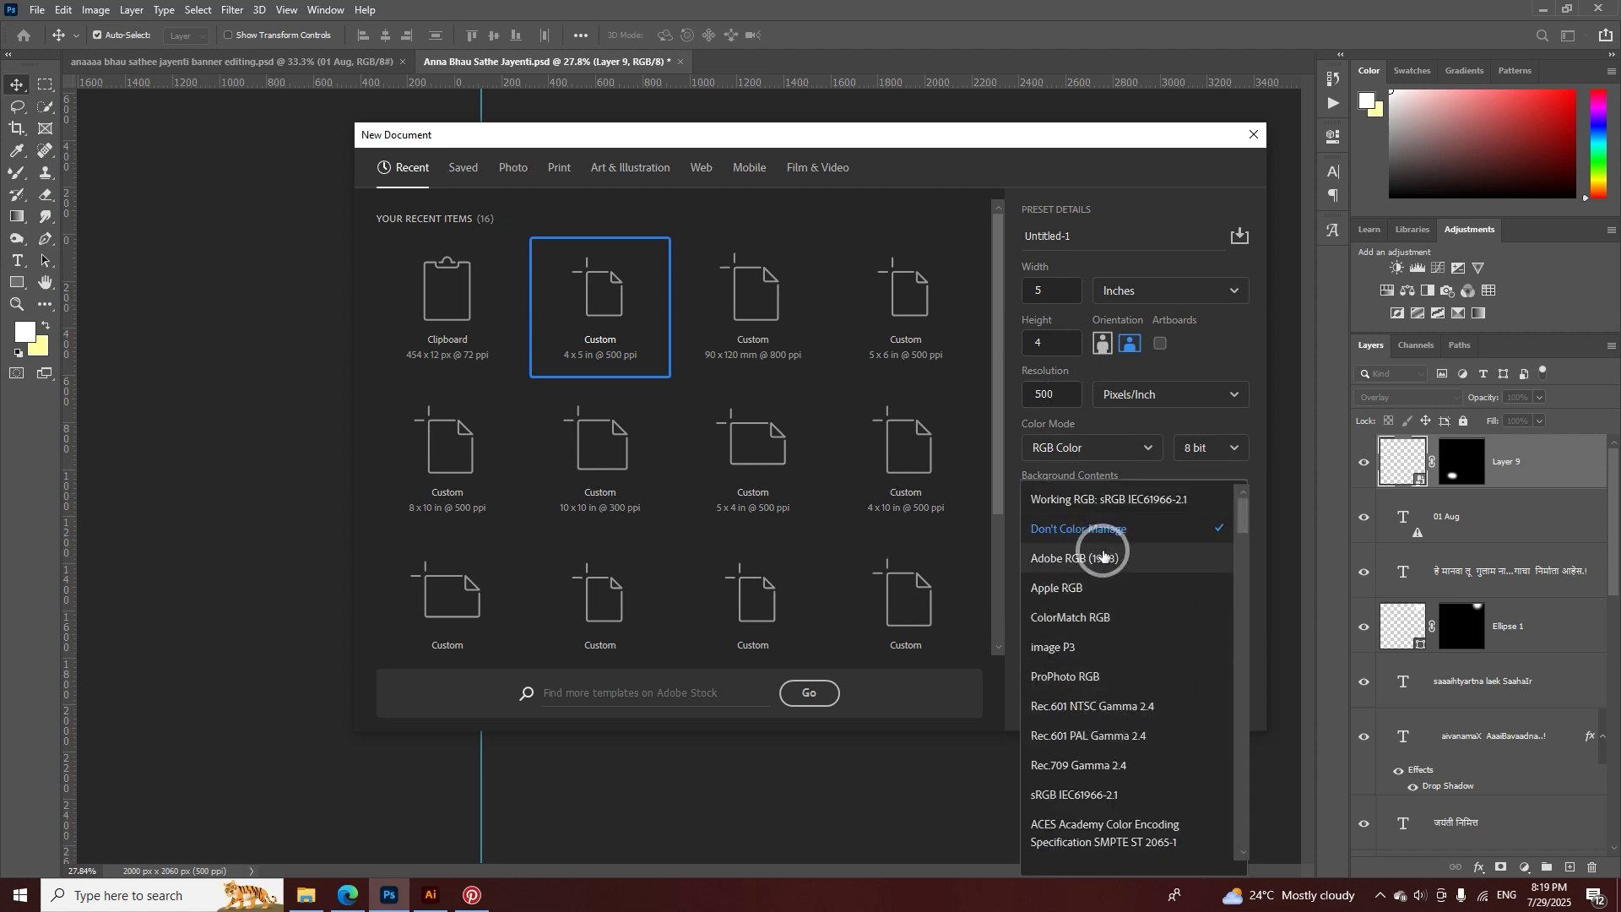
click(1065, 793)
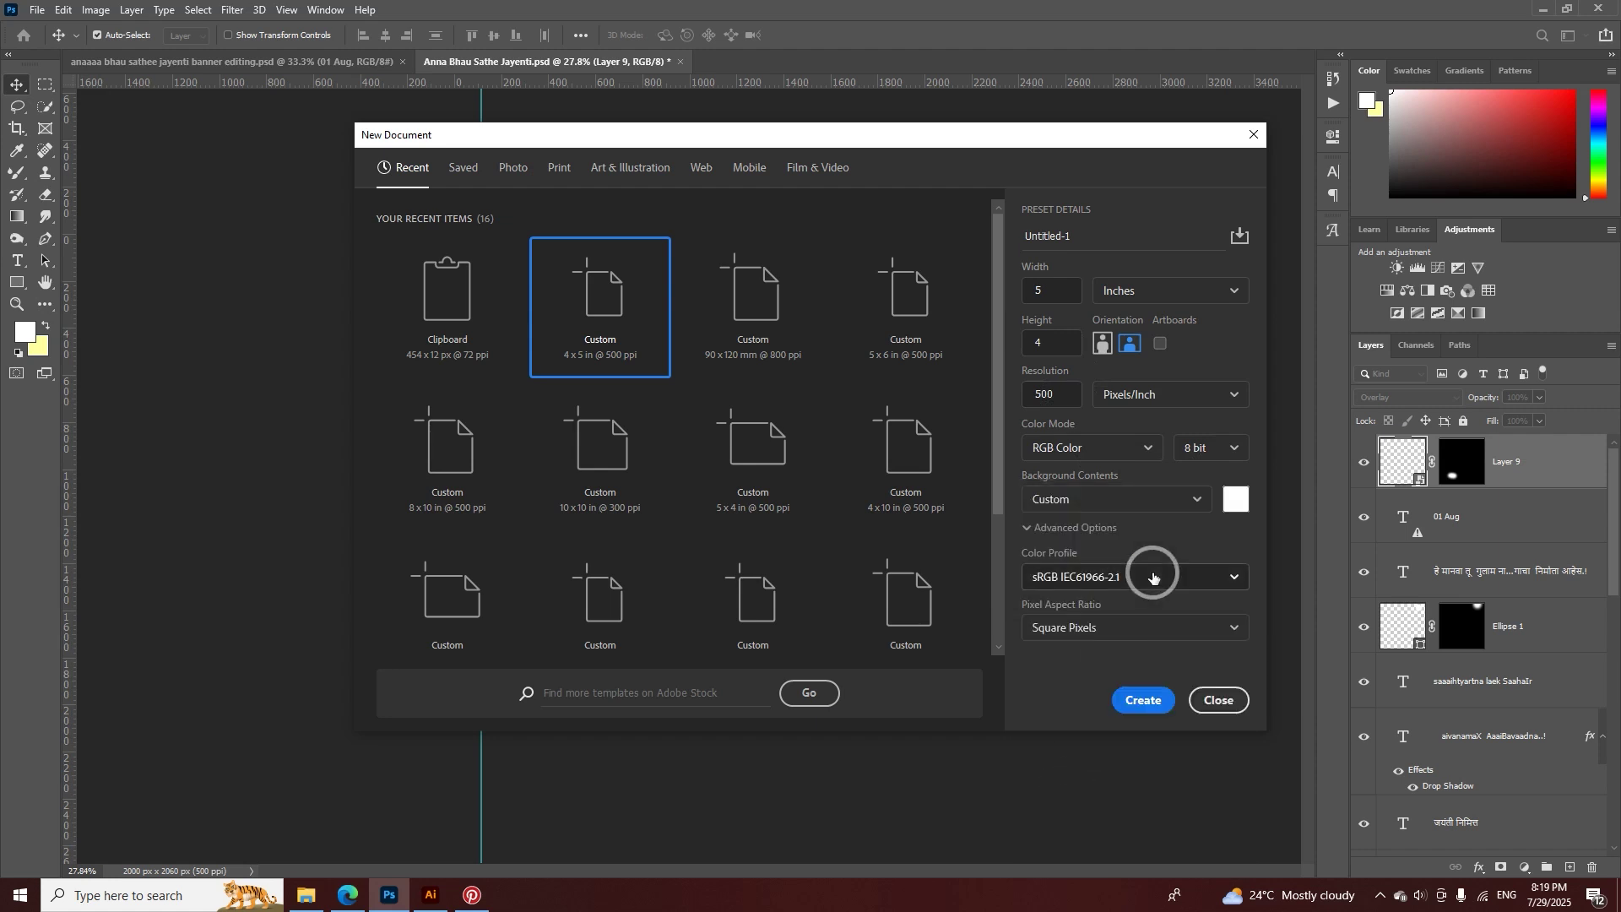
click(1142, 701)
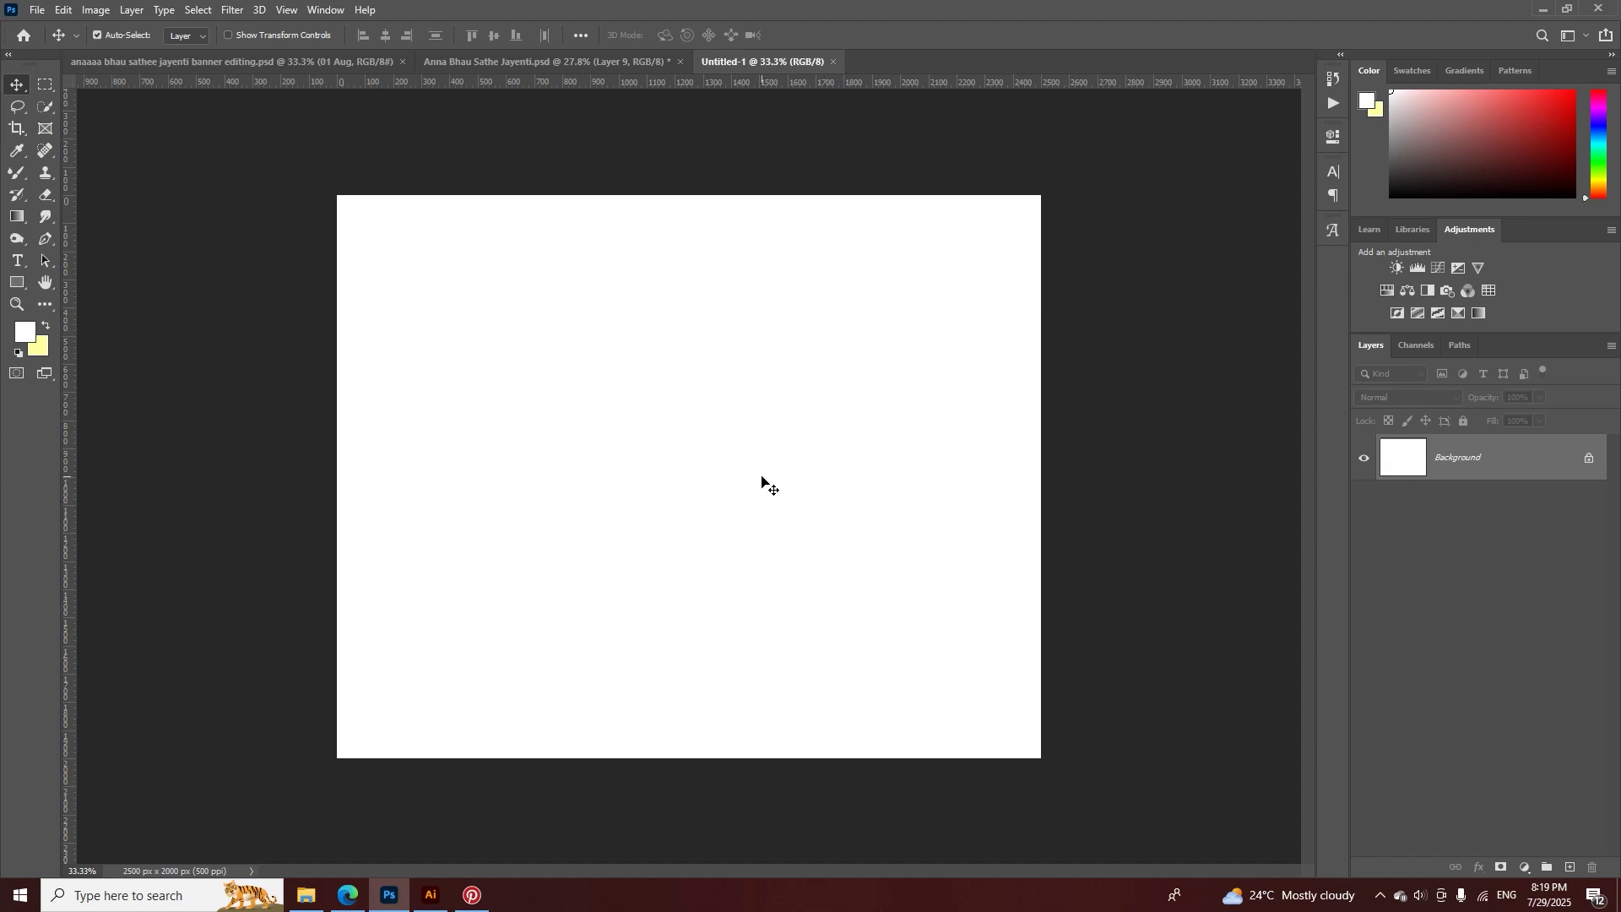
key(z)
mouse_move(726, 463)
mouse_down()
mouse_move(712, 463)
mouse_move(727, 470)
mouse_up()
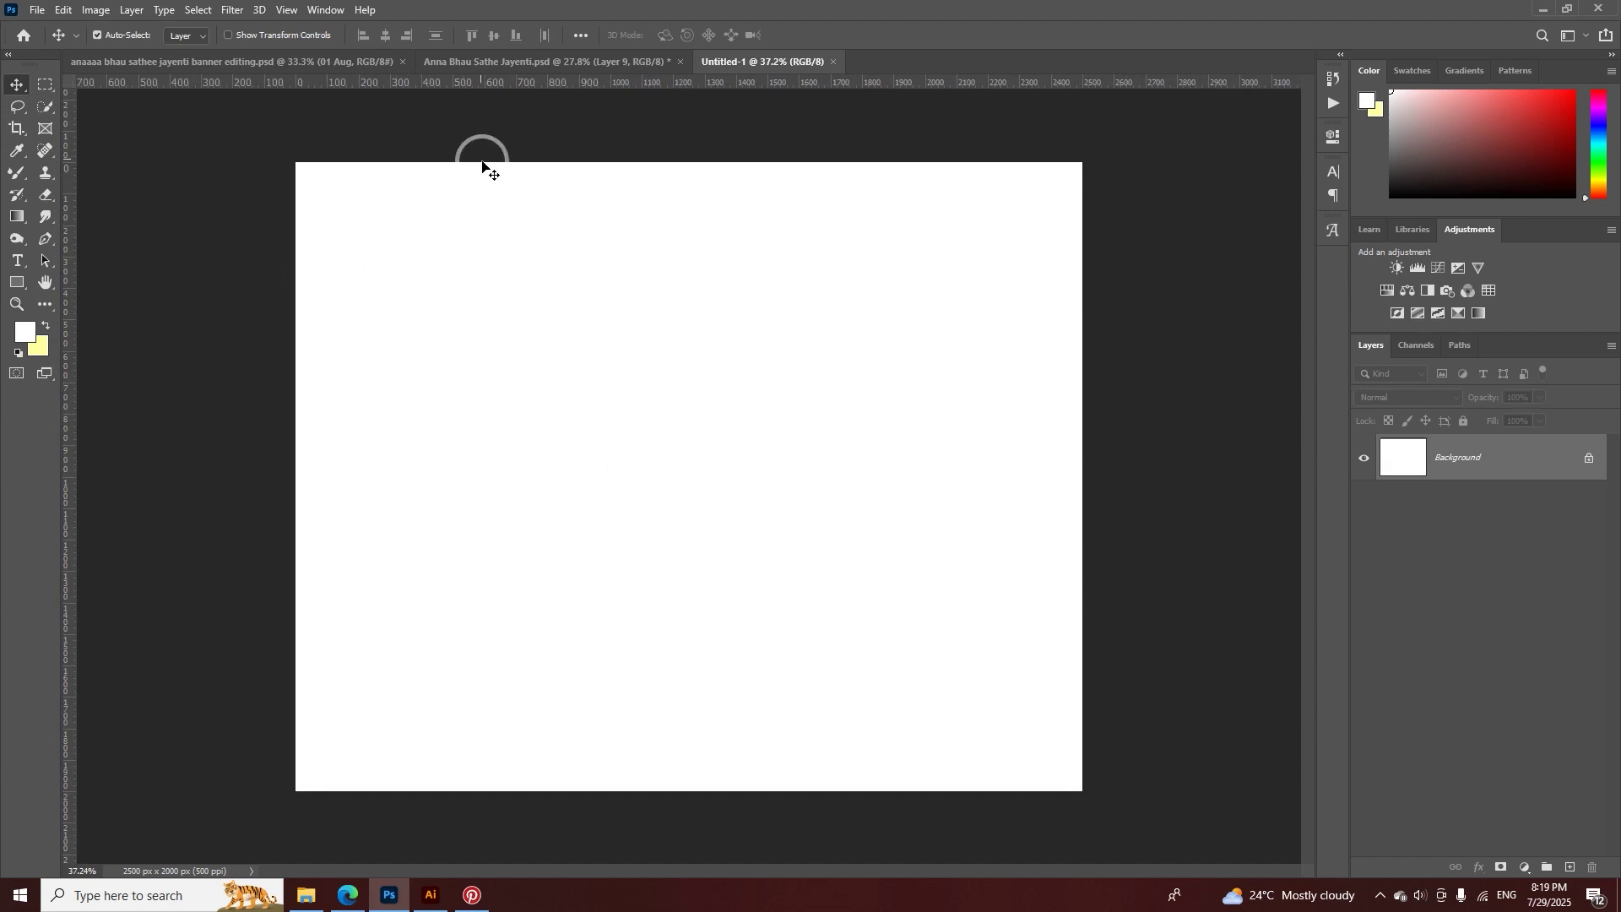
key(z)
drag(482, 163, 459, 163)
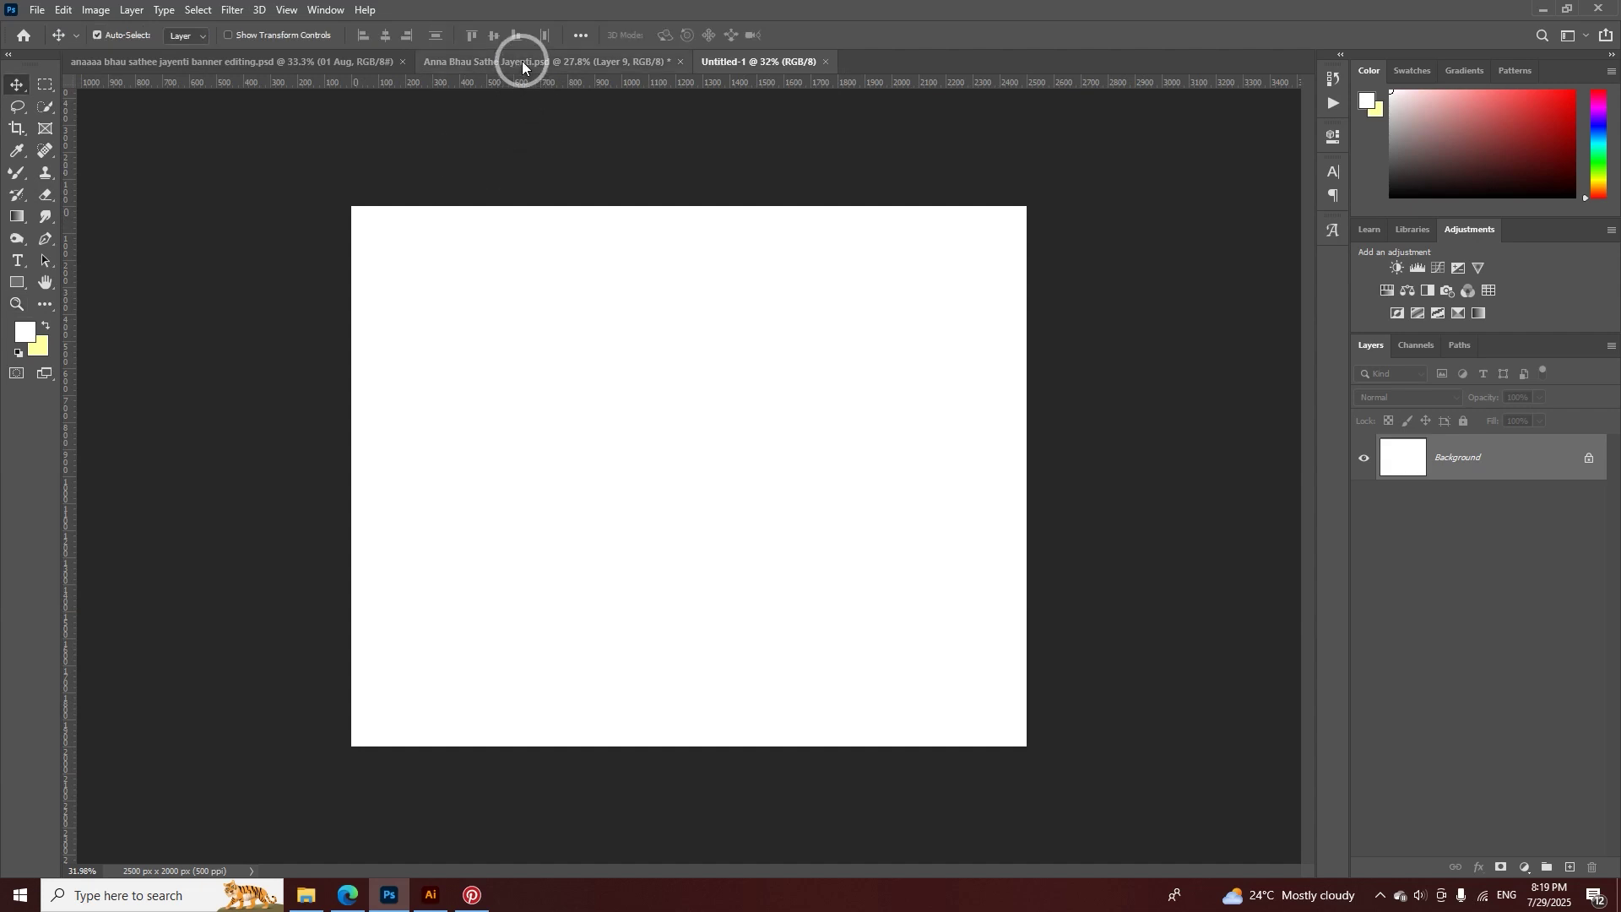
click(523, 63)
drag(580, 137, 533, 378)
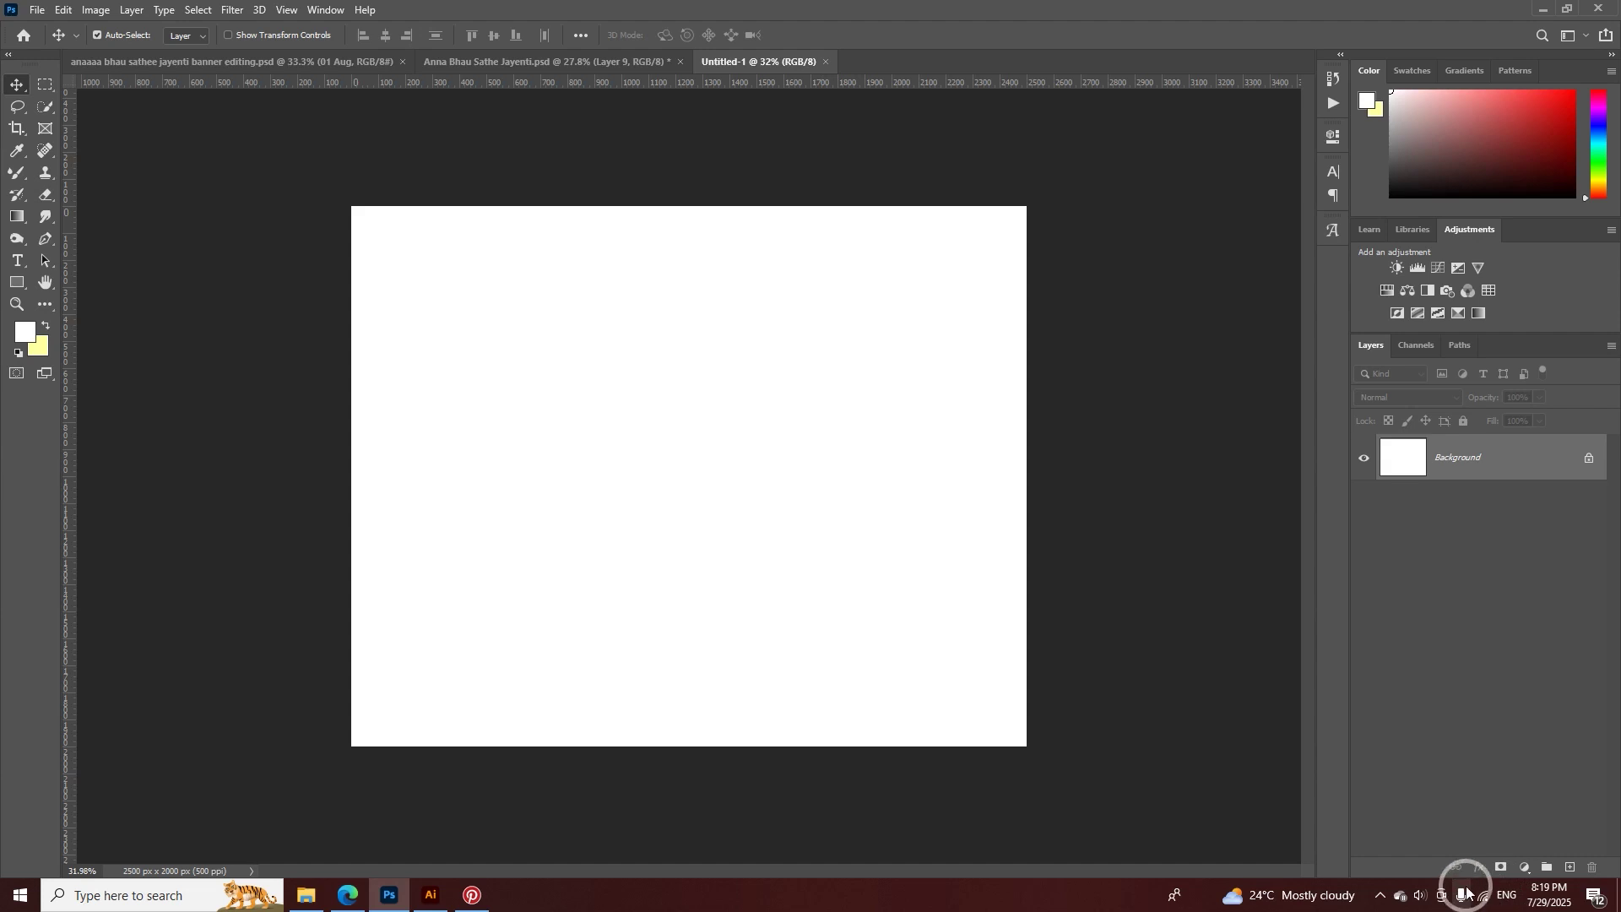
- Add a Solid Color fill layer above the white background, using dark brown #482929
click(1524, 868)
click(1487, 569)
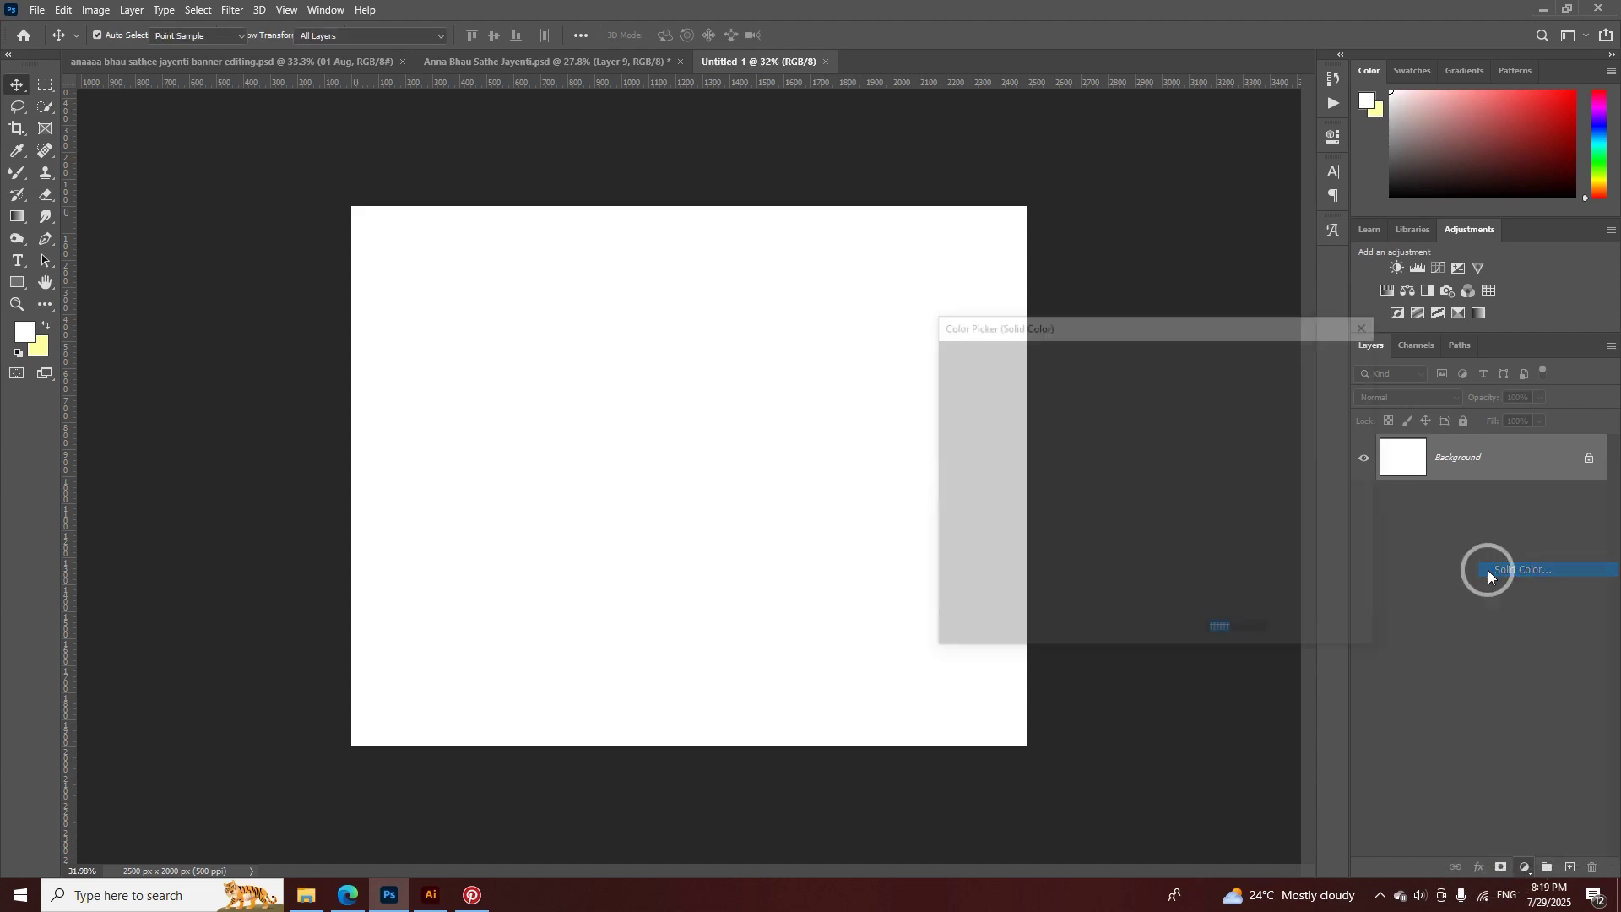
click(1031, 514)
drag(1032, 513, 1032, 518)
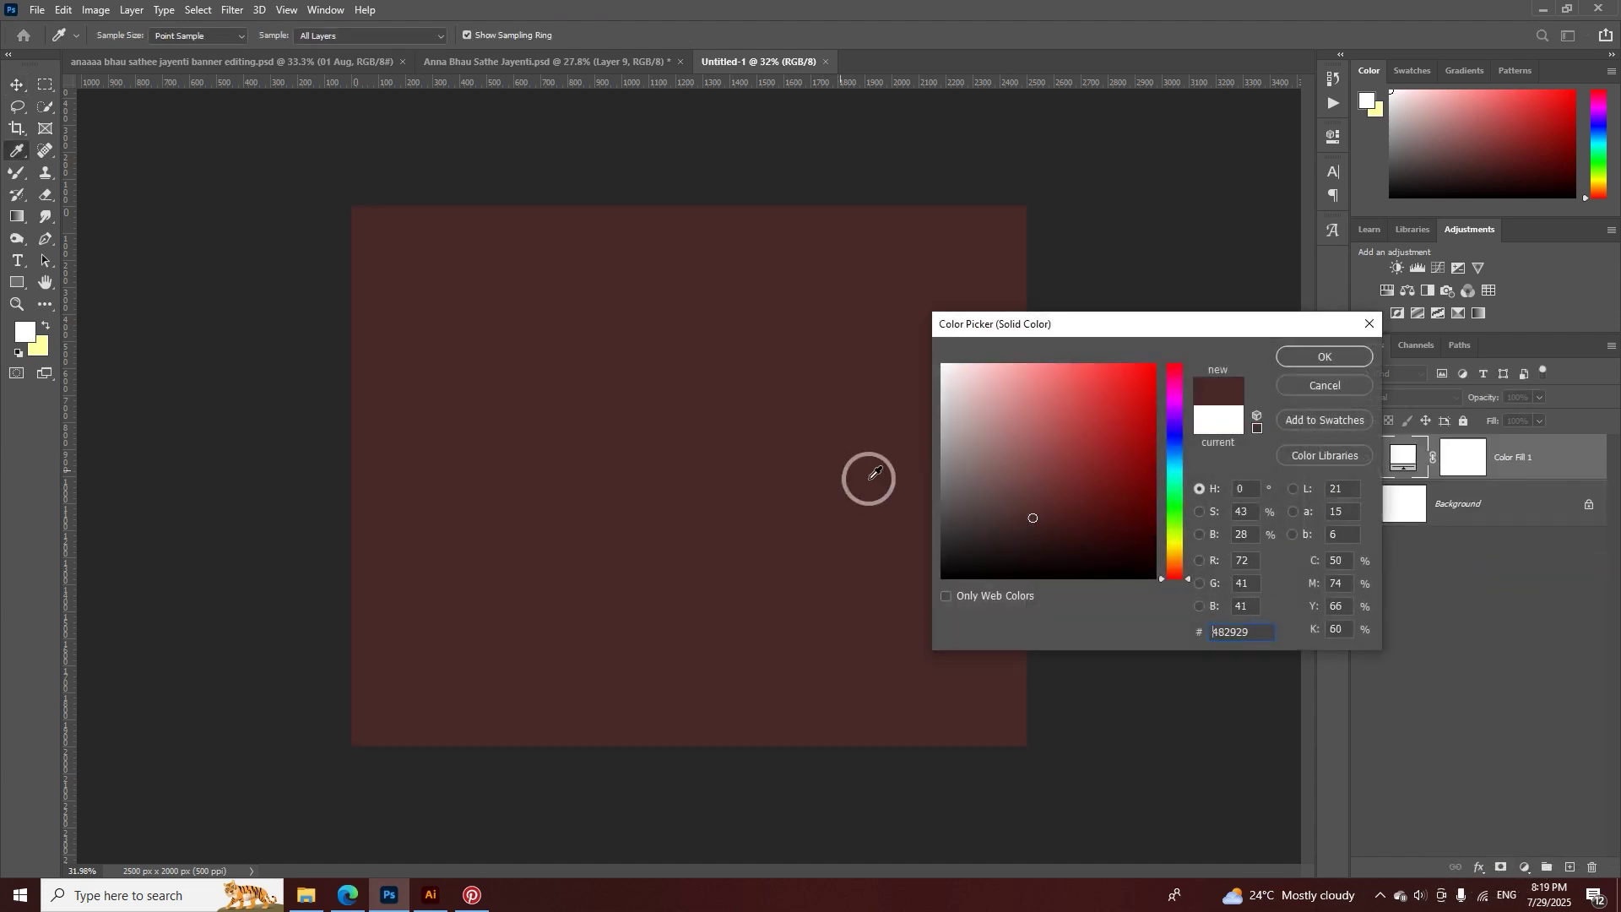
click(1297, 357)
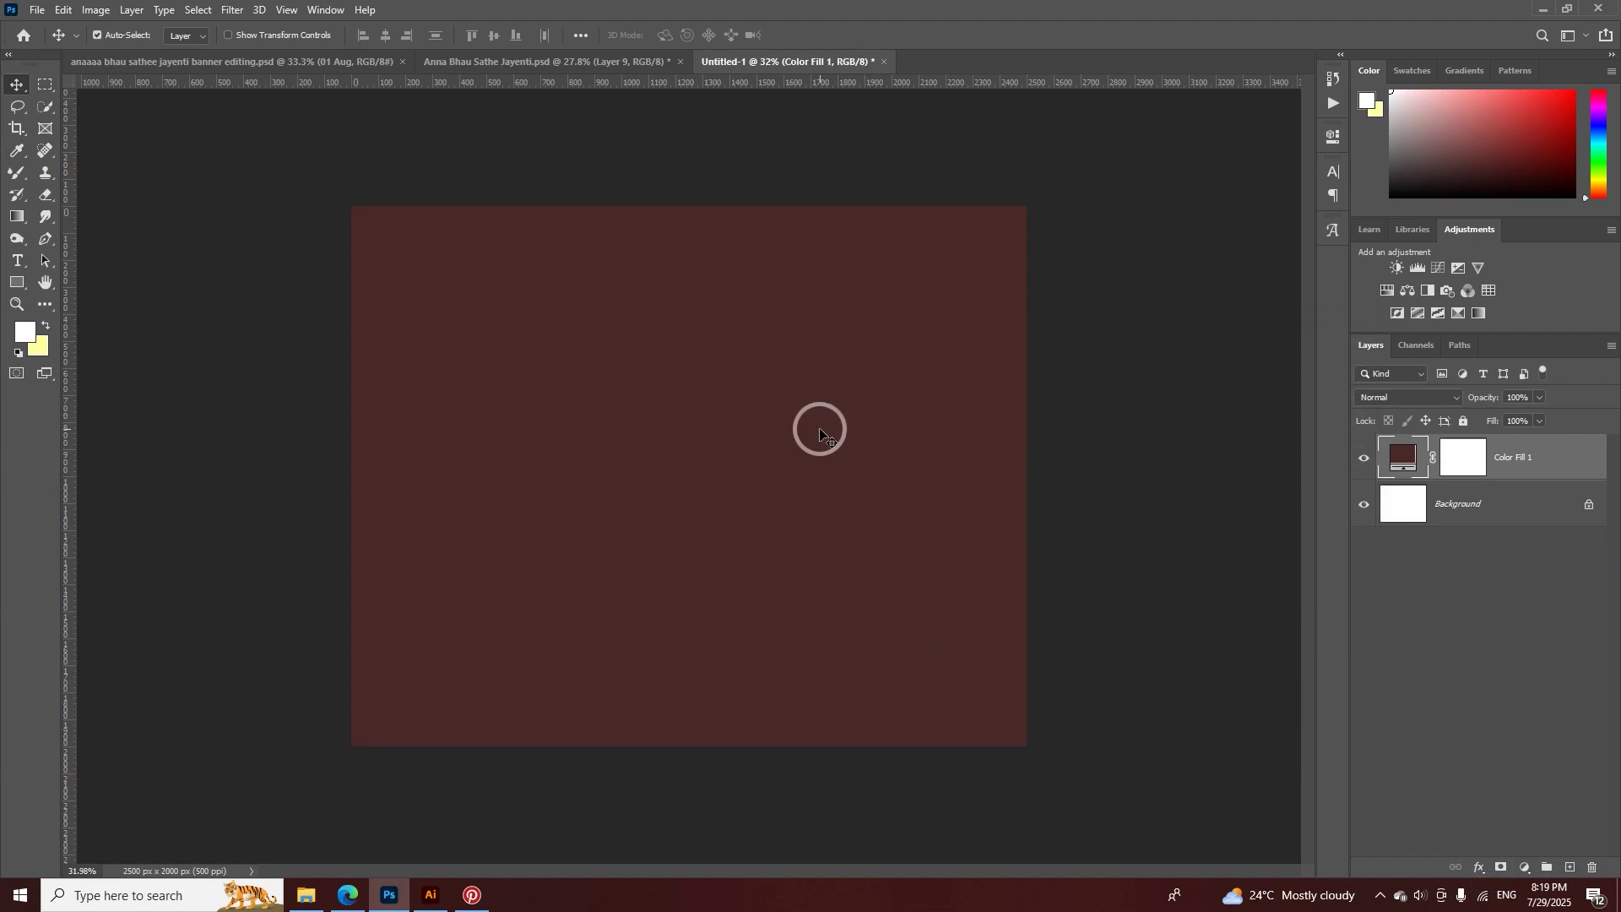
- In the Anna Bhau Sathe Jayenti banner, shift the साहित्यरत्न लोकशाहीर heading slightly down and to the left, and open its text for editing
click(571, 61)
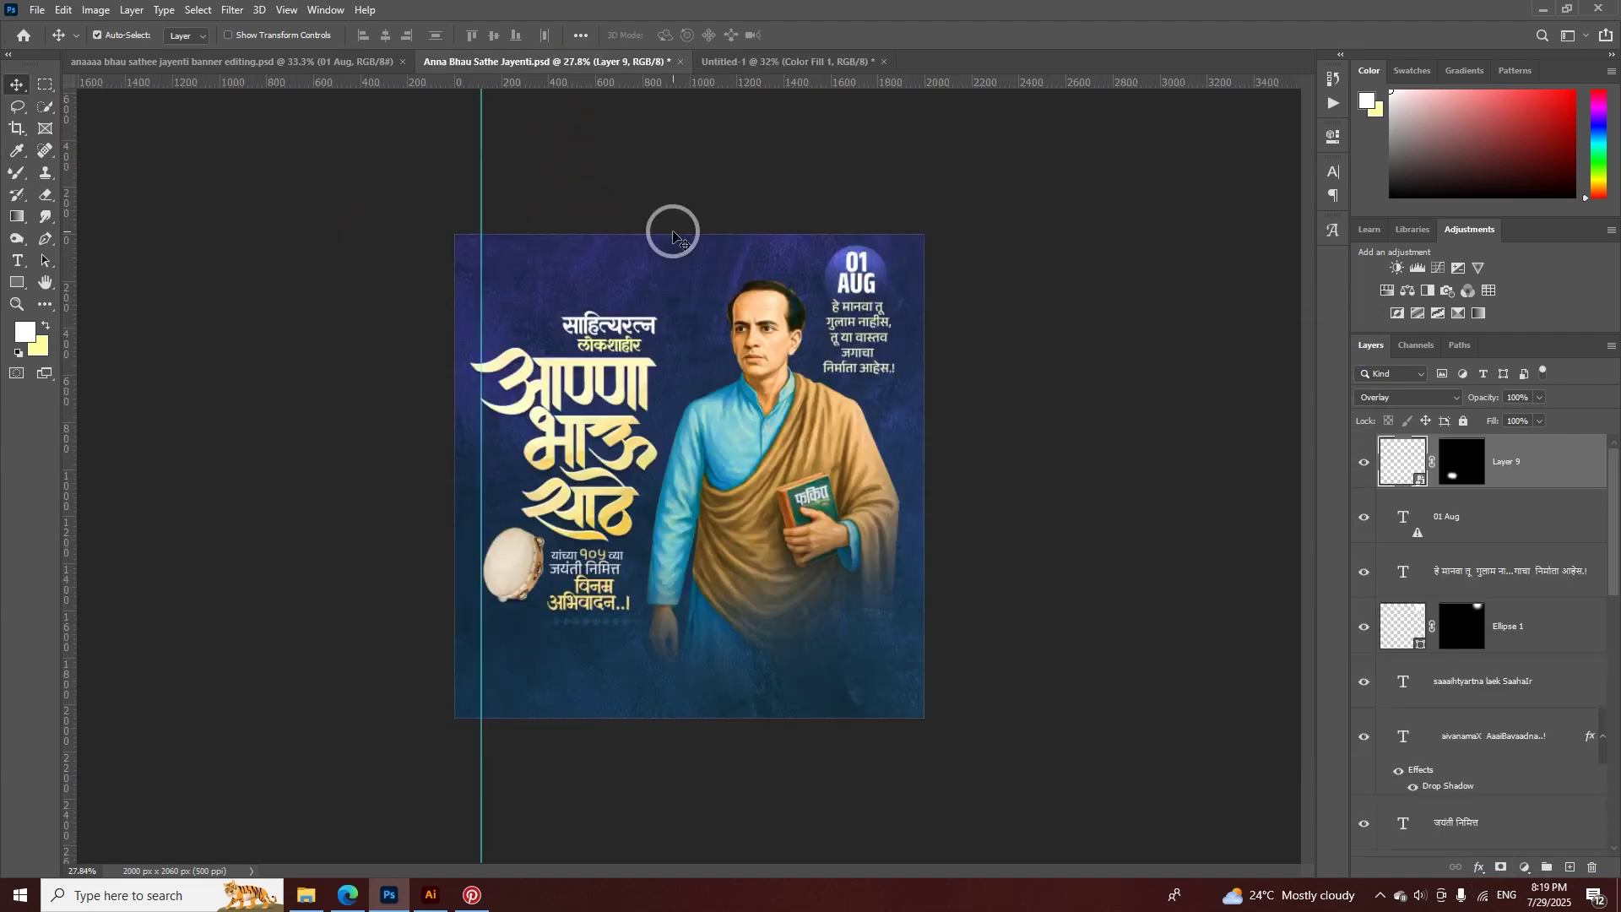
key(z)
drag(618, 346, 675, 346)
key(v)
ctrl+click(676, 224)
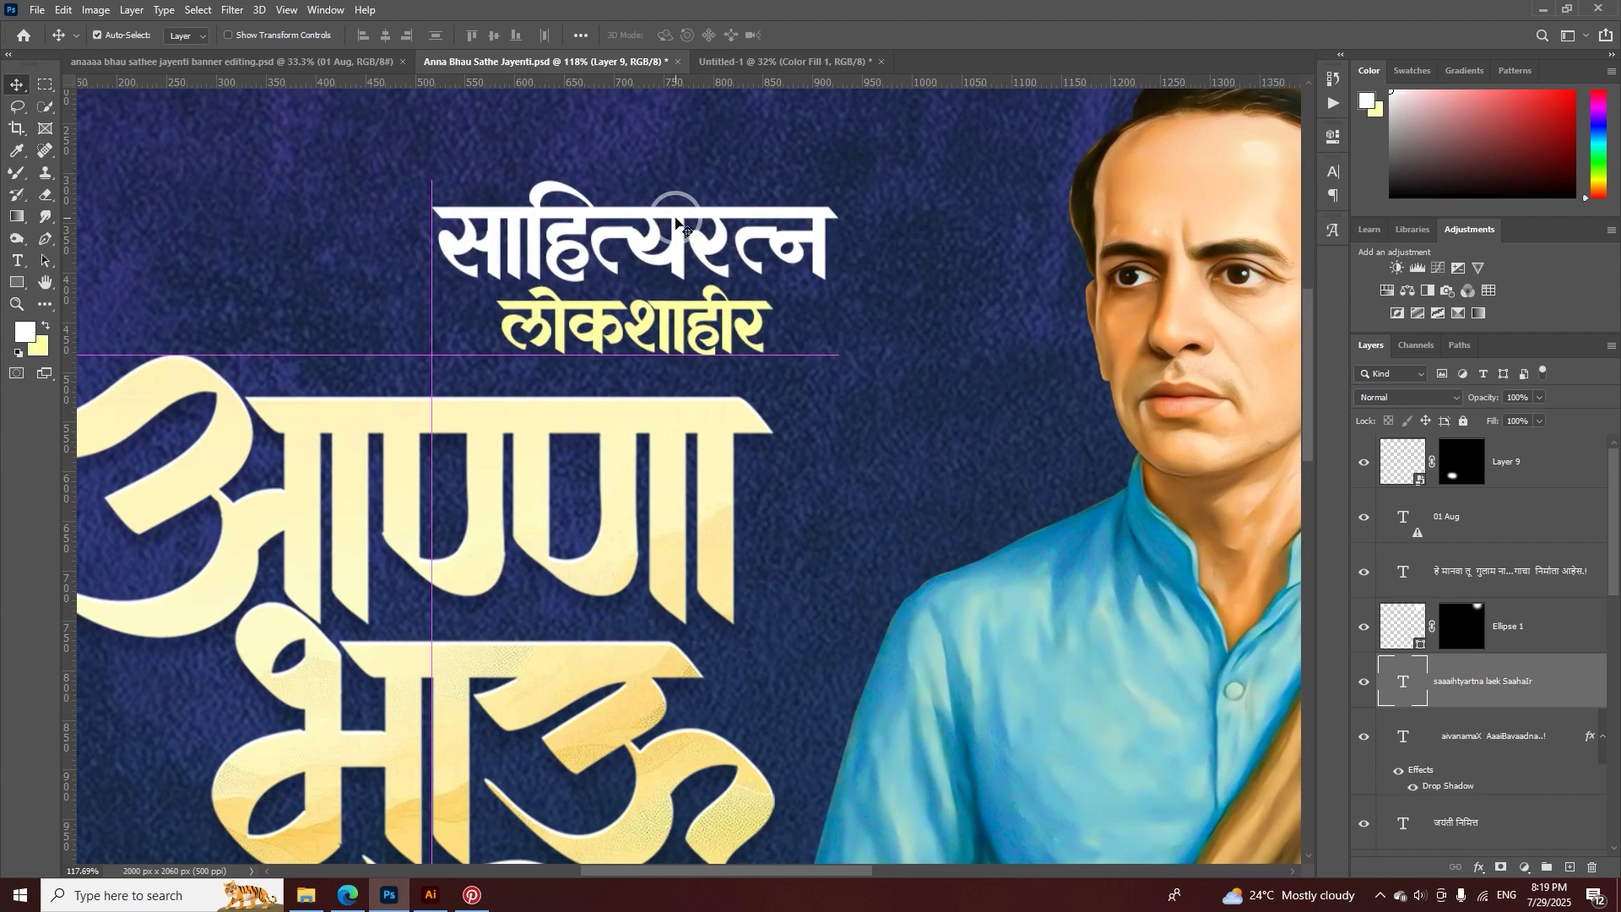
drag(675, 222, 613, 240)
double_click(638, 237)
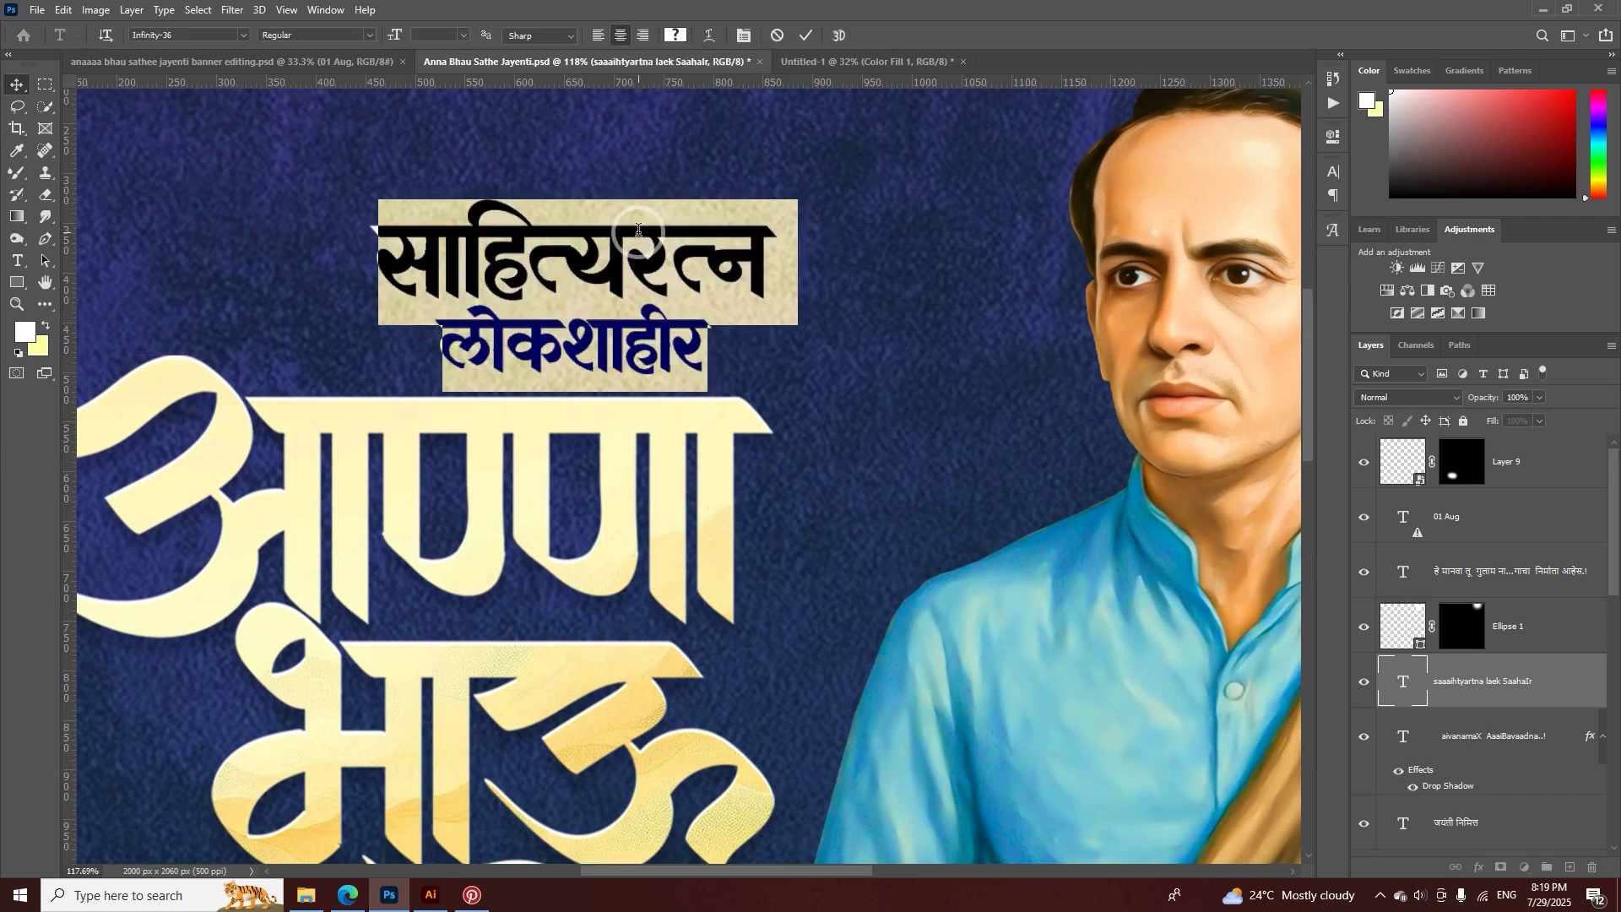
- Try left, center and right alignment on the two-line heading, and undo the right alignment
click(606, 38)
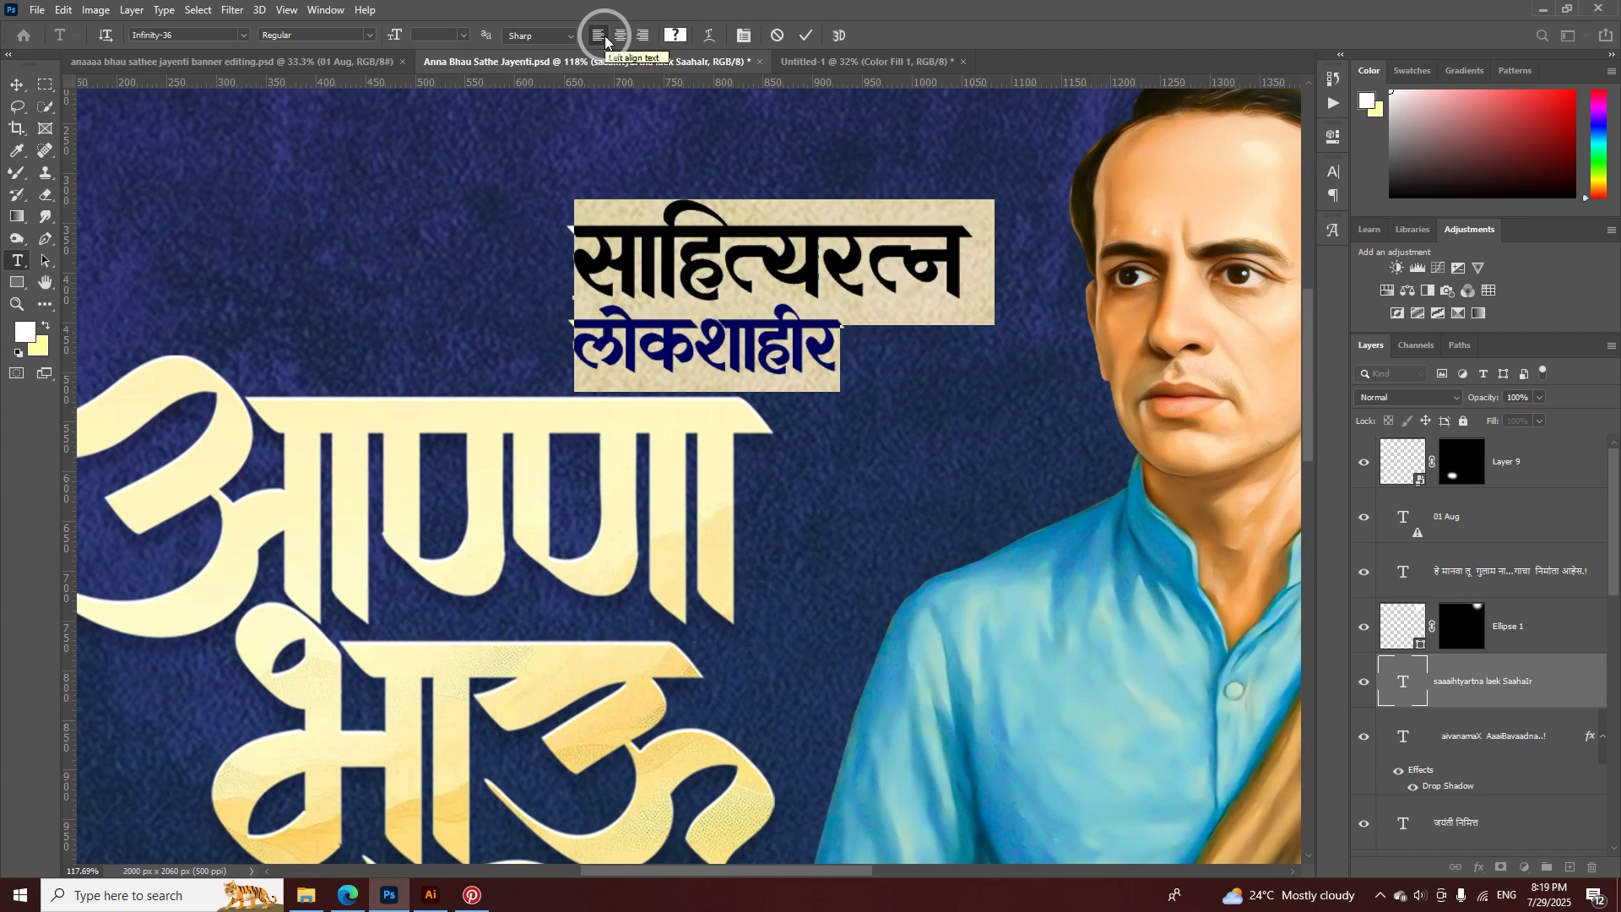
click(619, 35)
click(642, 35)
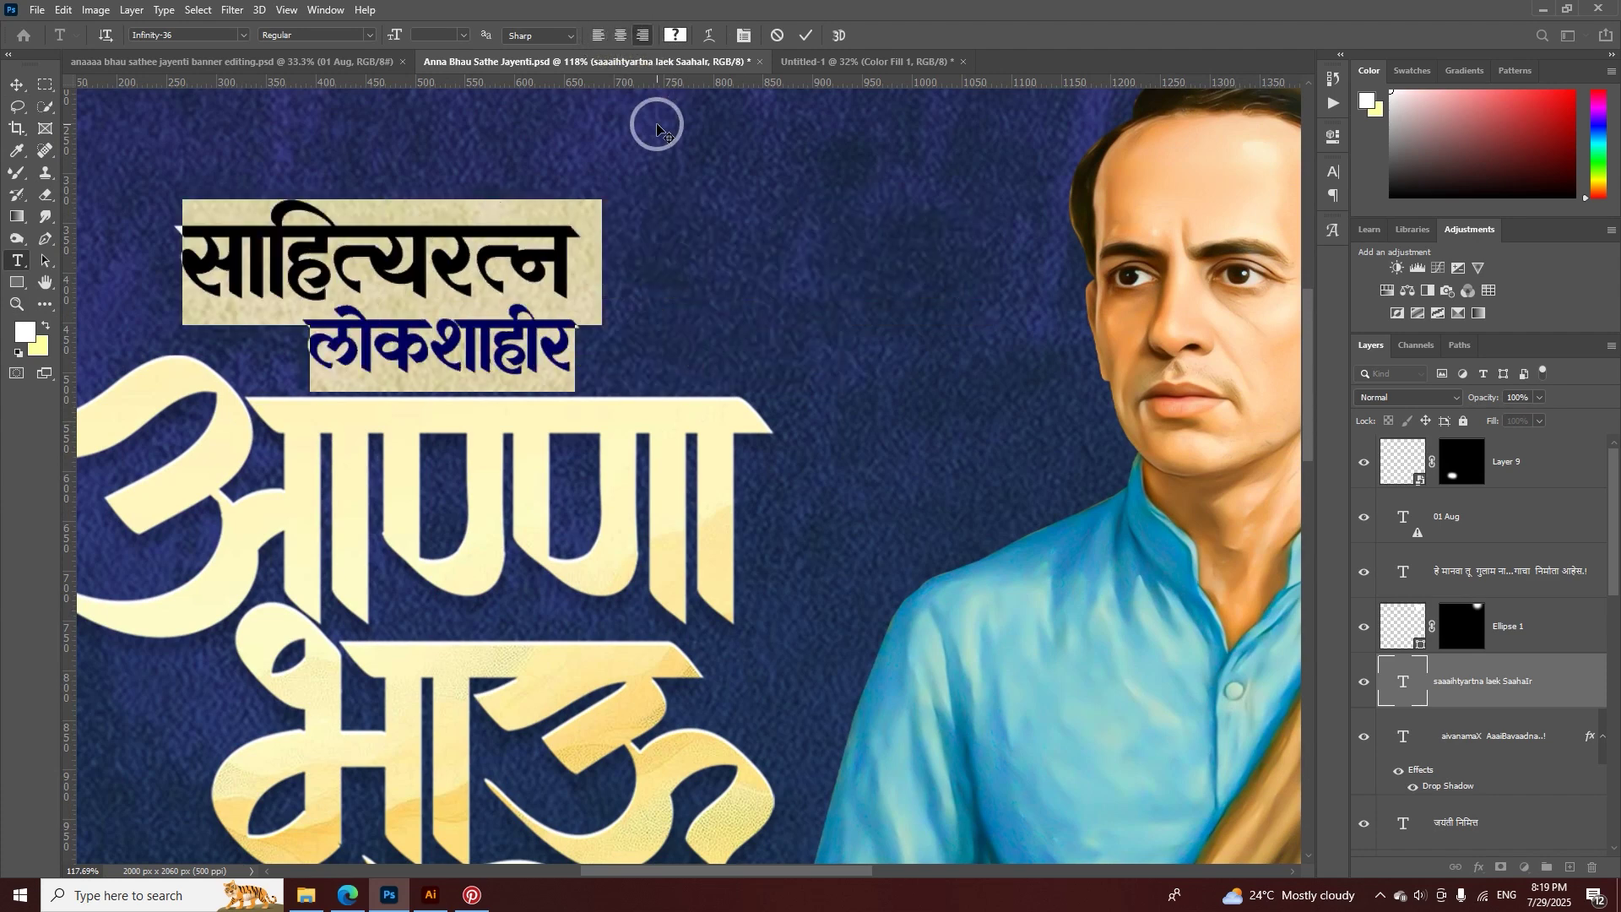
key(ctrl+z)
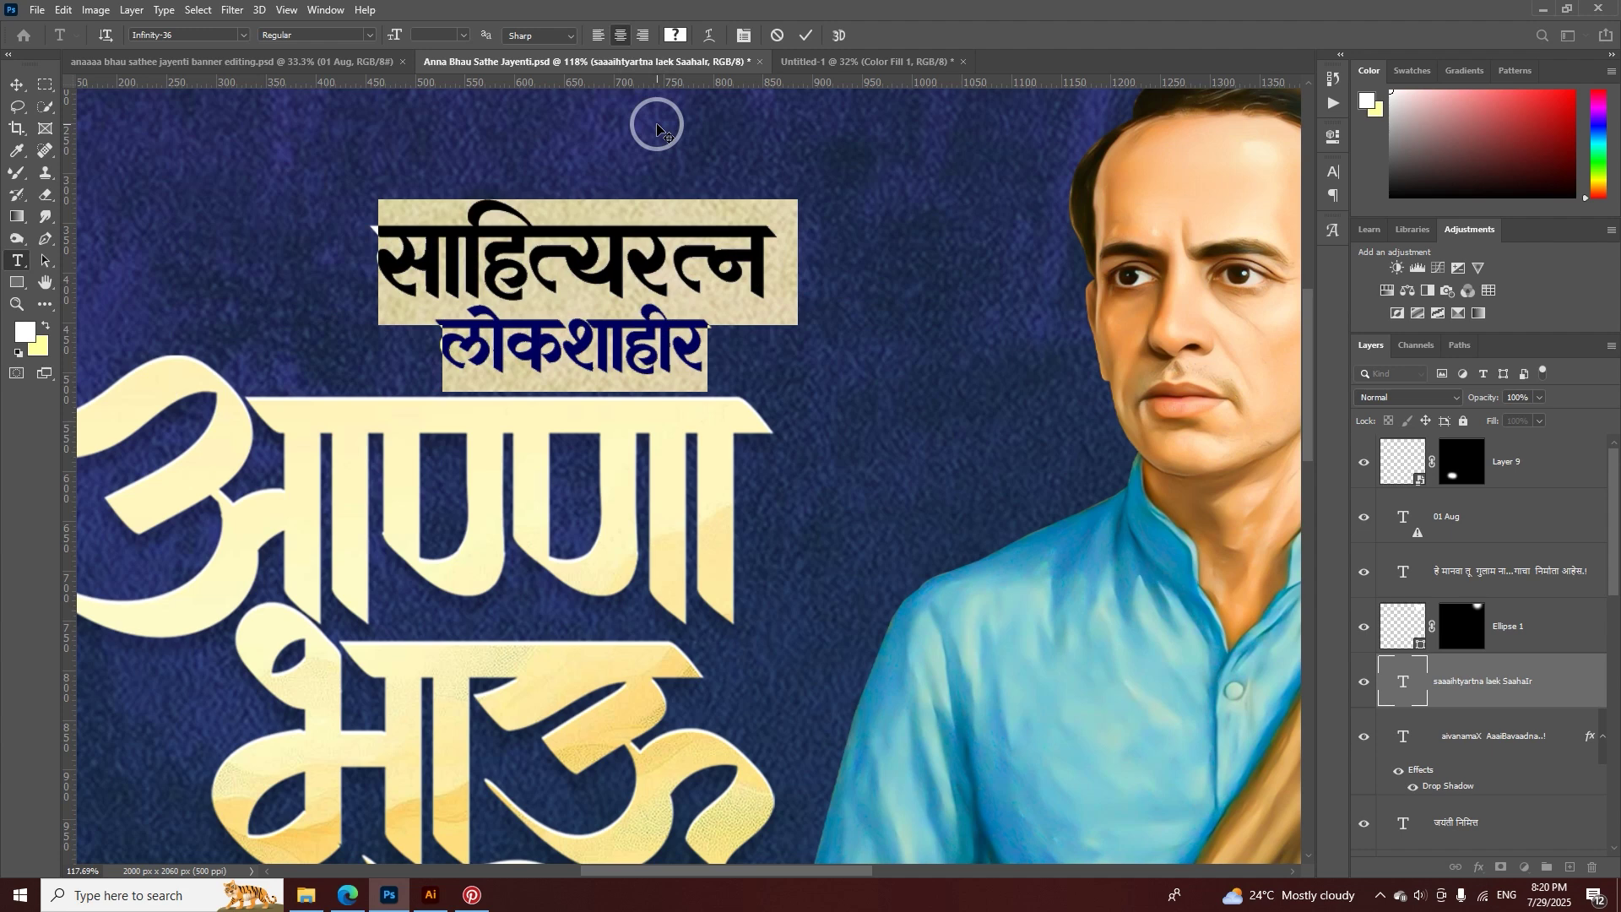
- Set the leading of the साहित्यरत्न लोकशाहीर heading to 10 pt and commit the text edit
click(1330, 172)
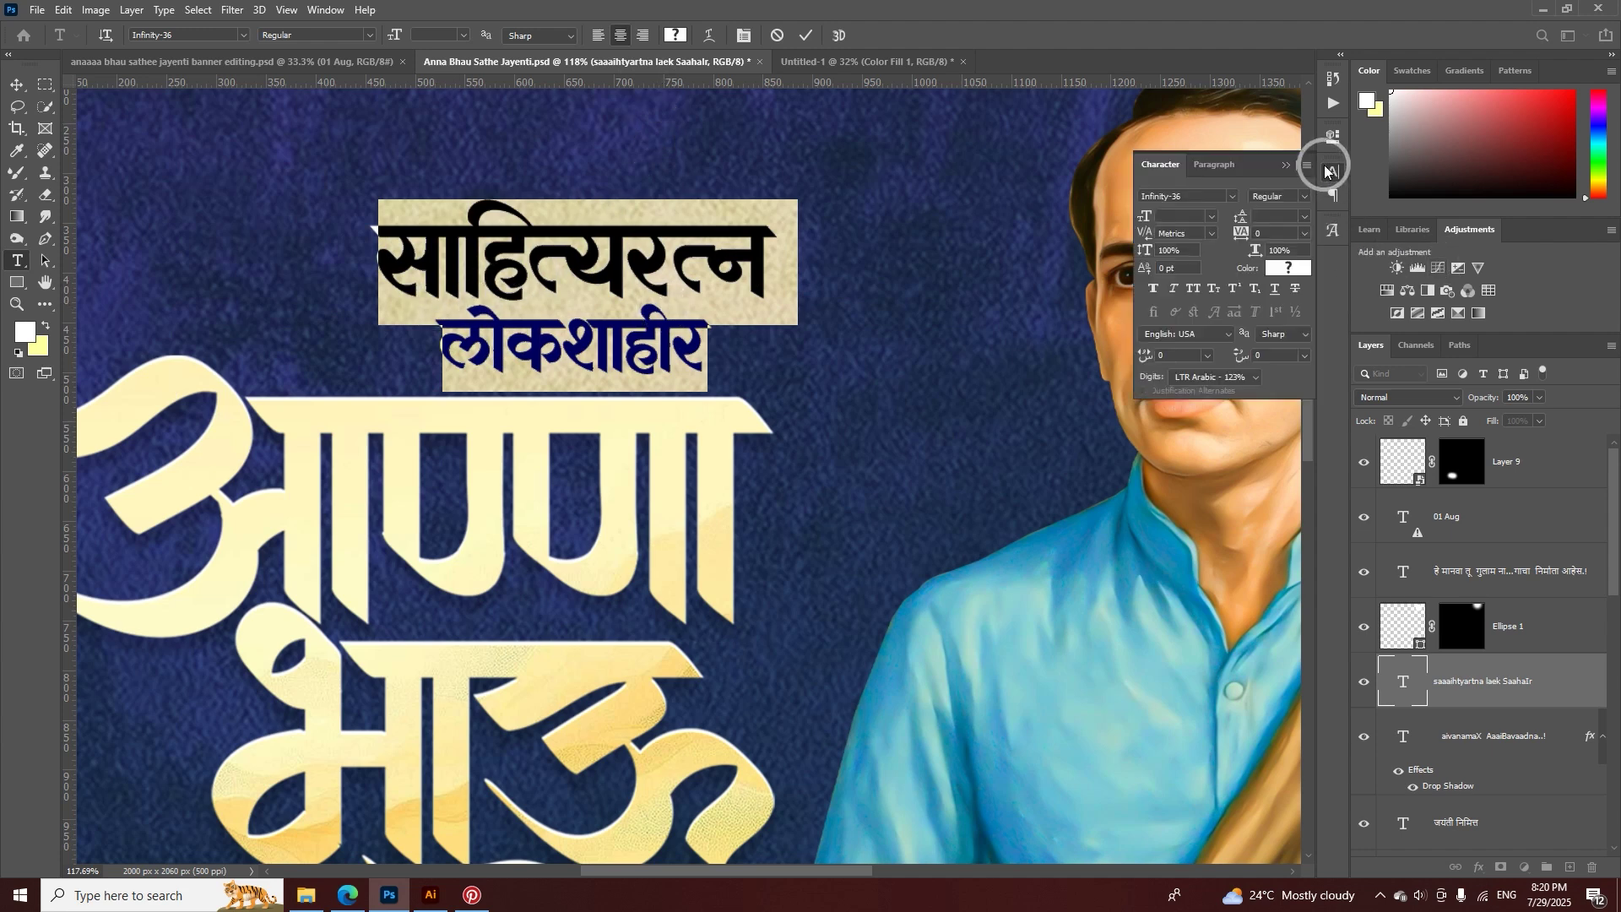
click(1270, 217)
text(4)
key(Return)
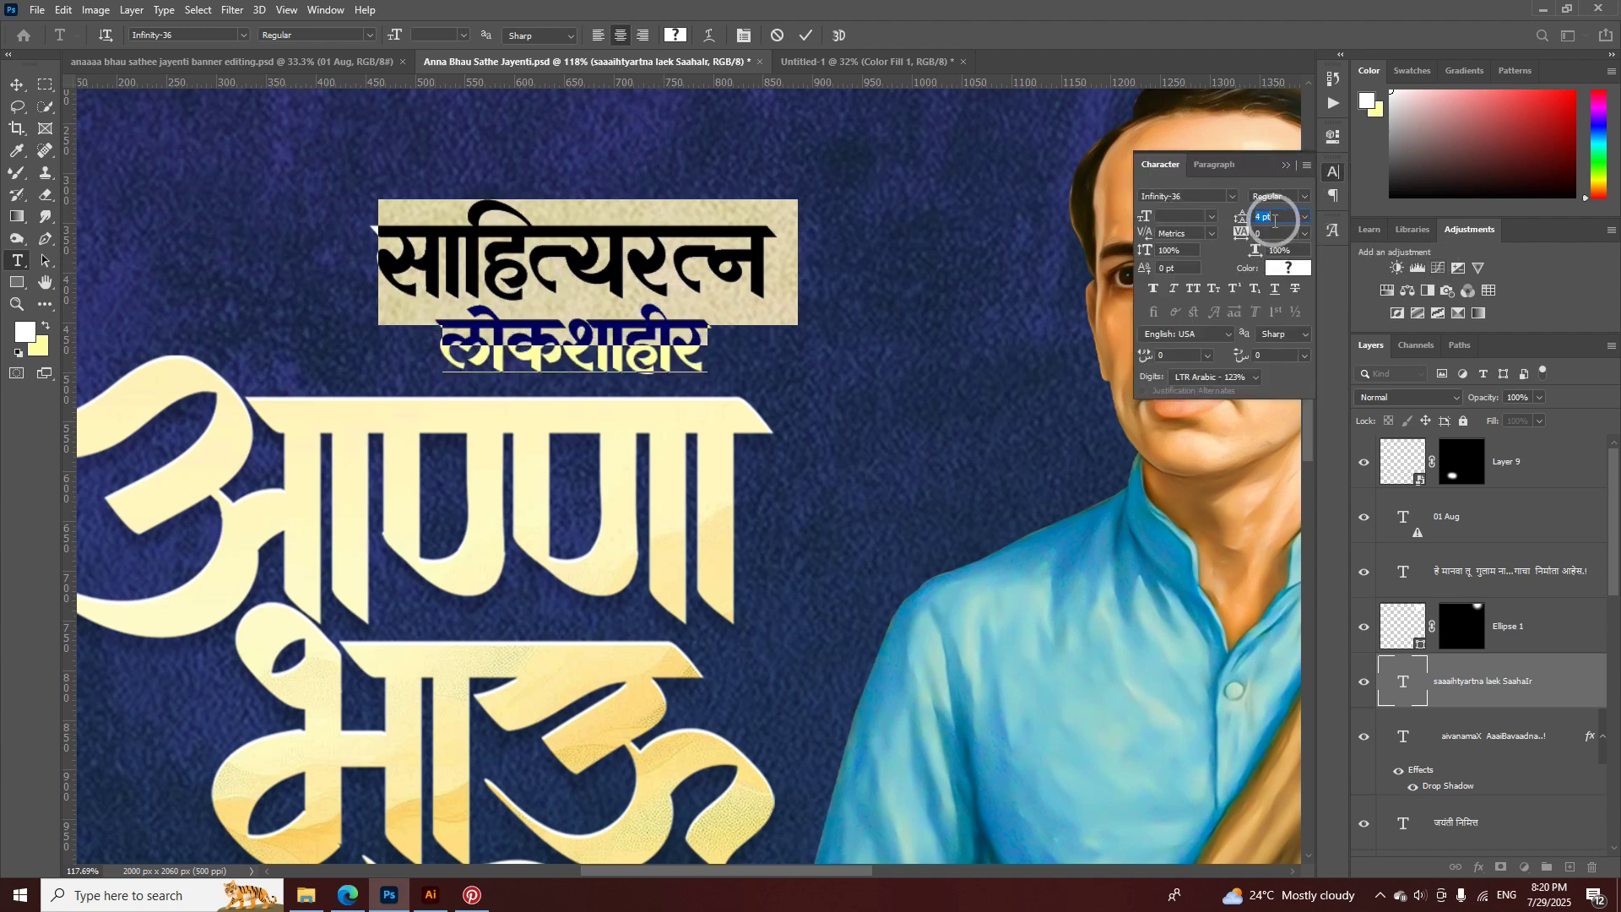
key(Up)
key(Up)
key(Up)
key(Up)
key(Up)
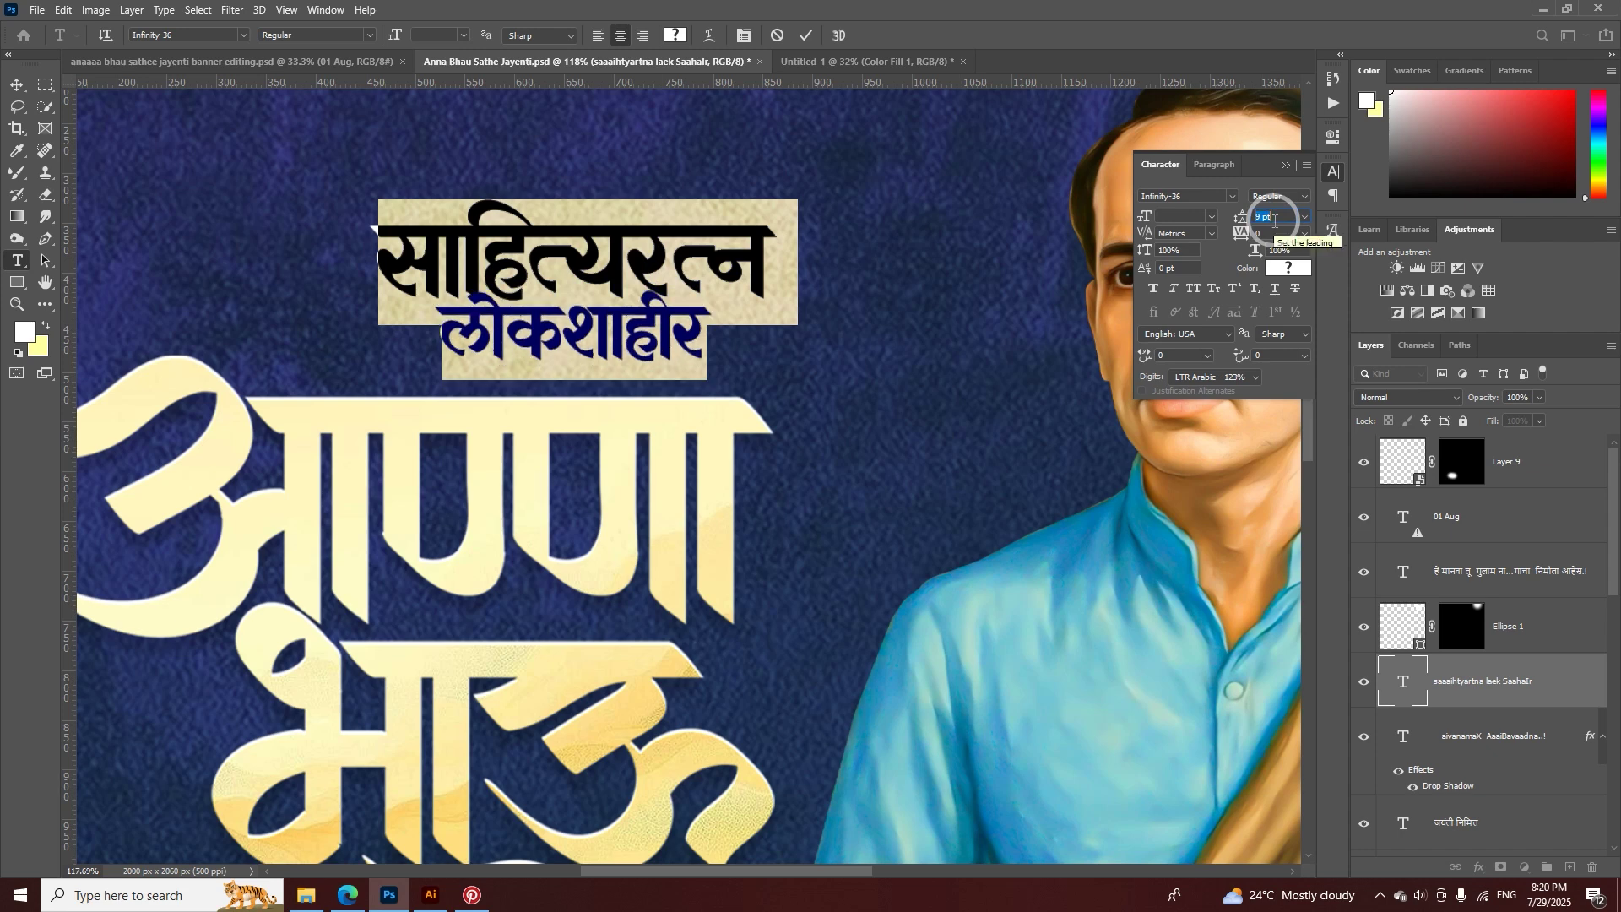
key(Up)
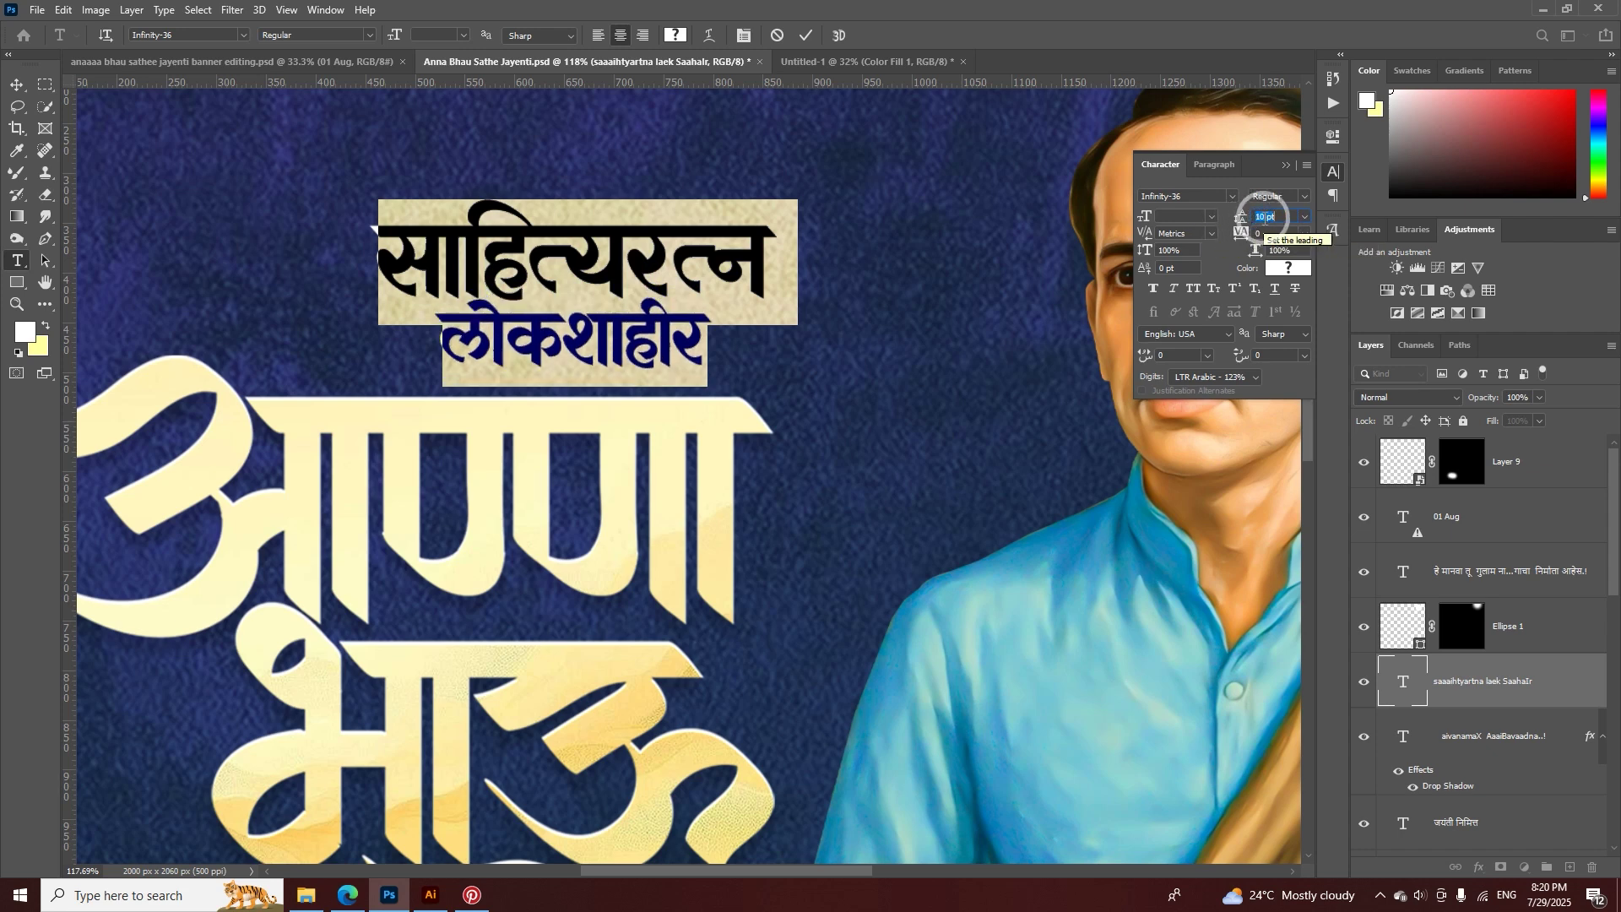
key(Up)
key(Down)
click(1286, 165)
click(818, 46)
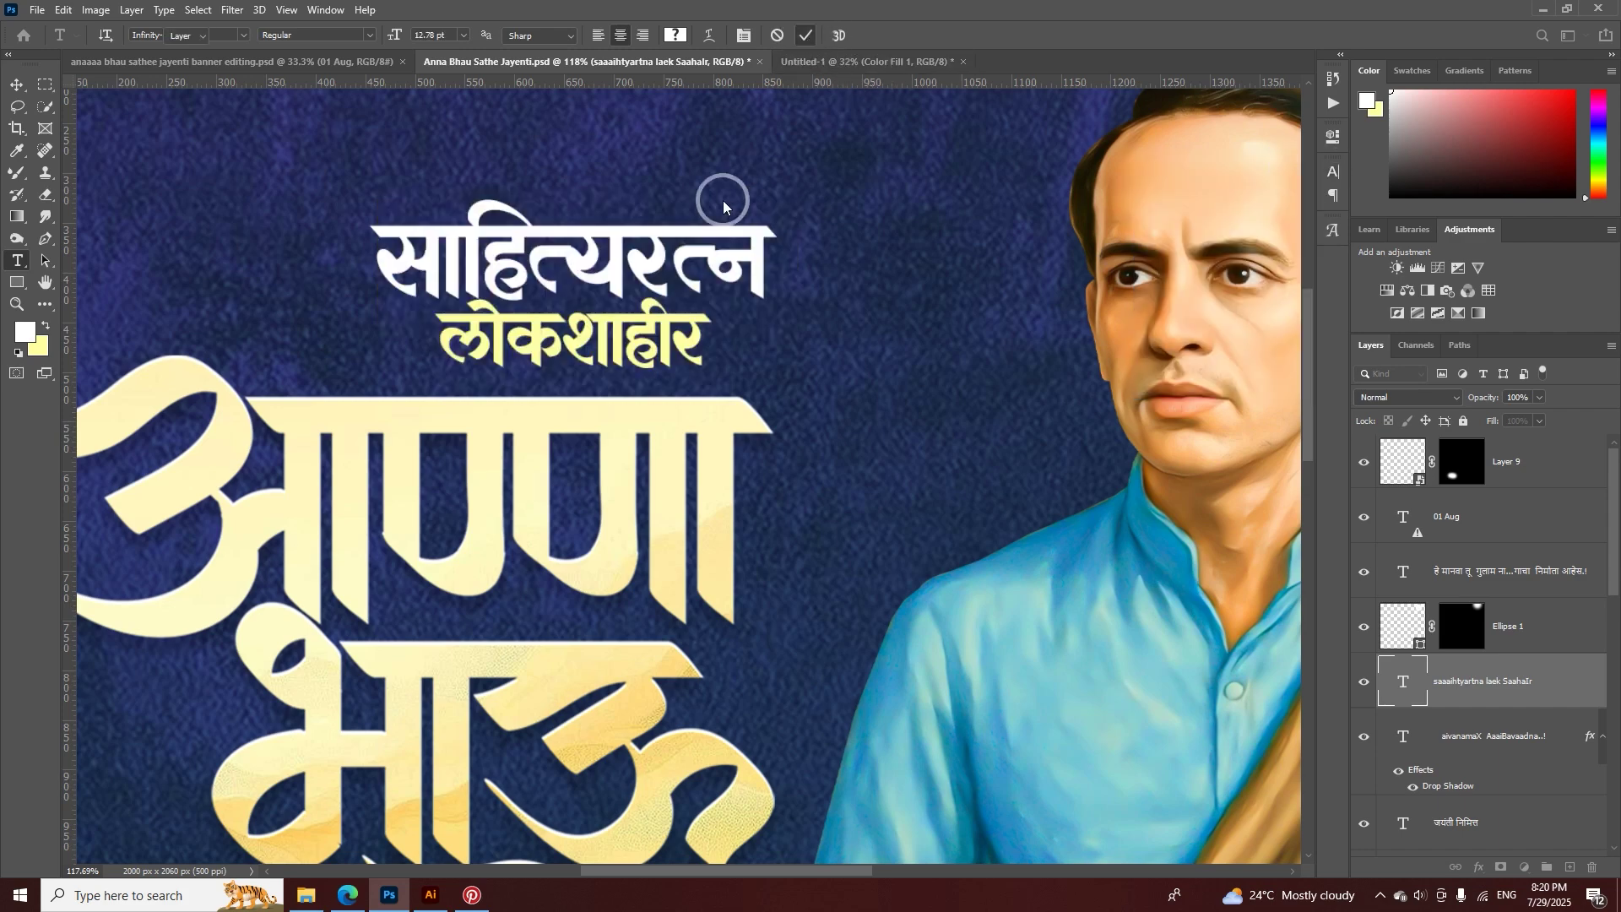
- Display the font's glyphs, move the साहित्यरत्न लोकशाहीर heading higher above the calligraphic name, and select its whole text
key(z)
drag(685, 242, 647, 254)
key(v)
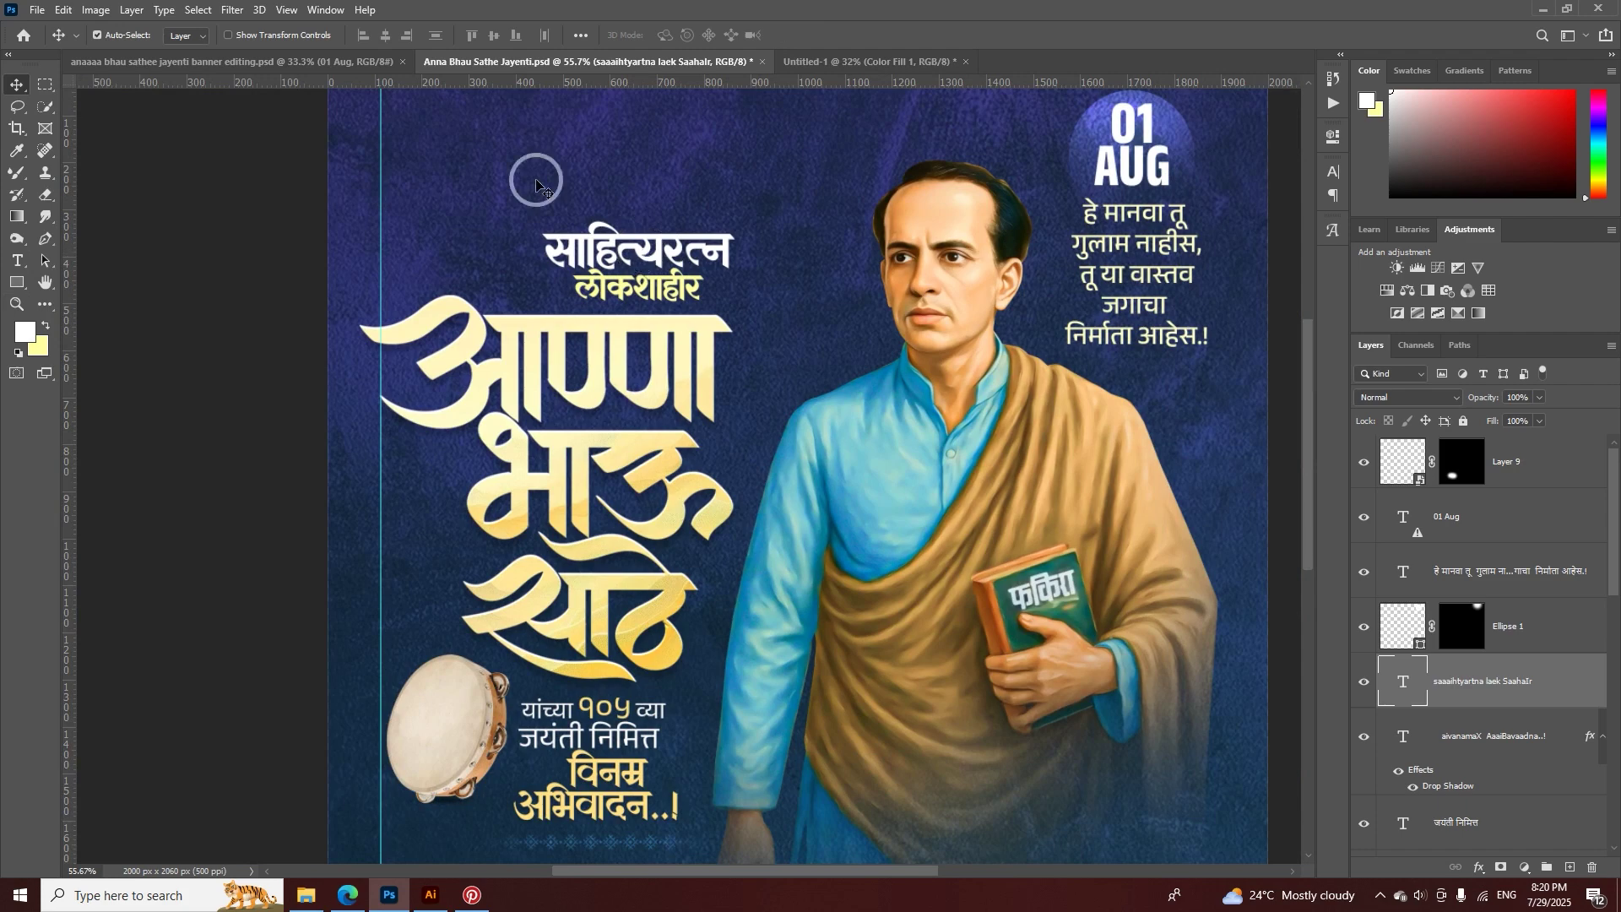
click(325, 9)
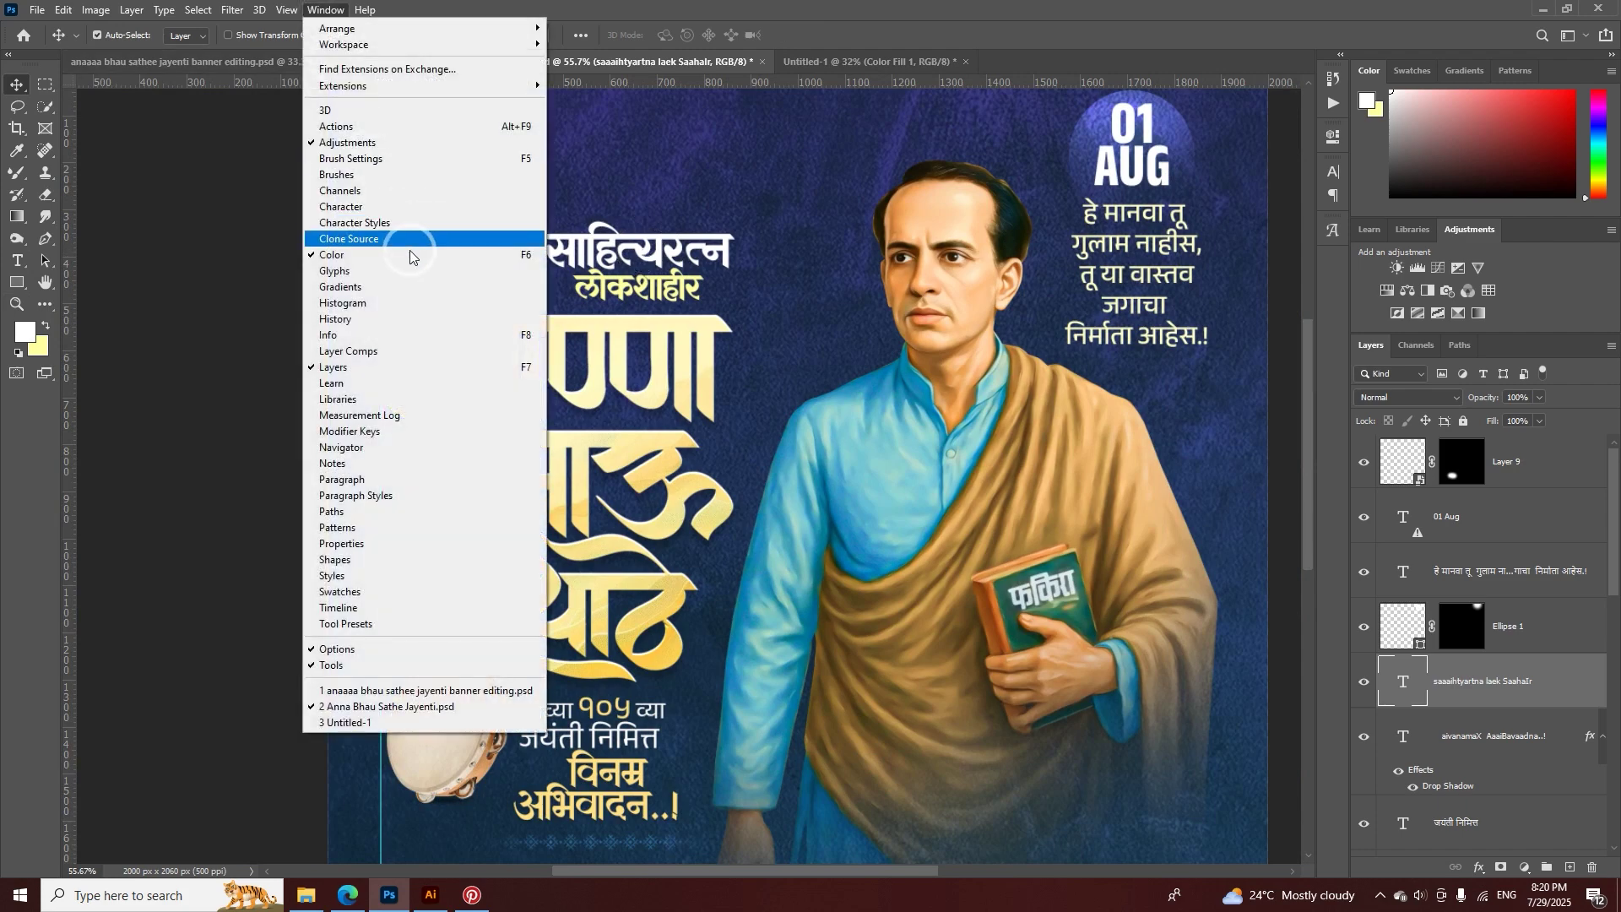
click(346, 271)
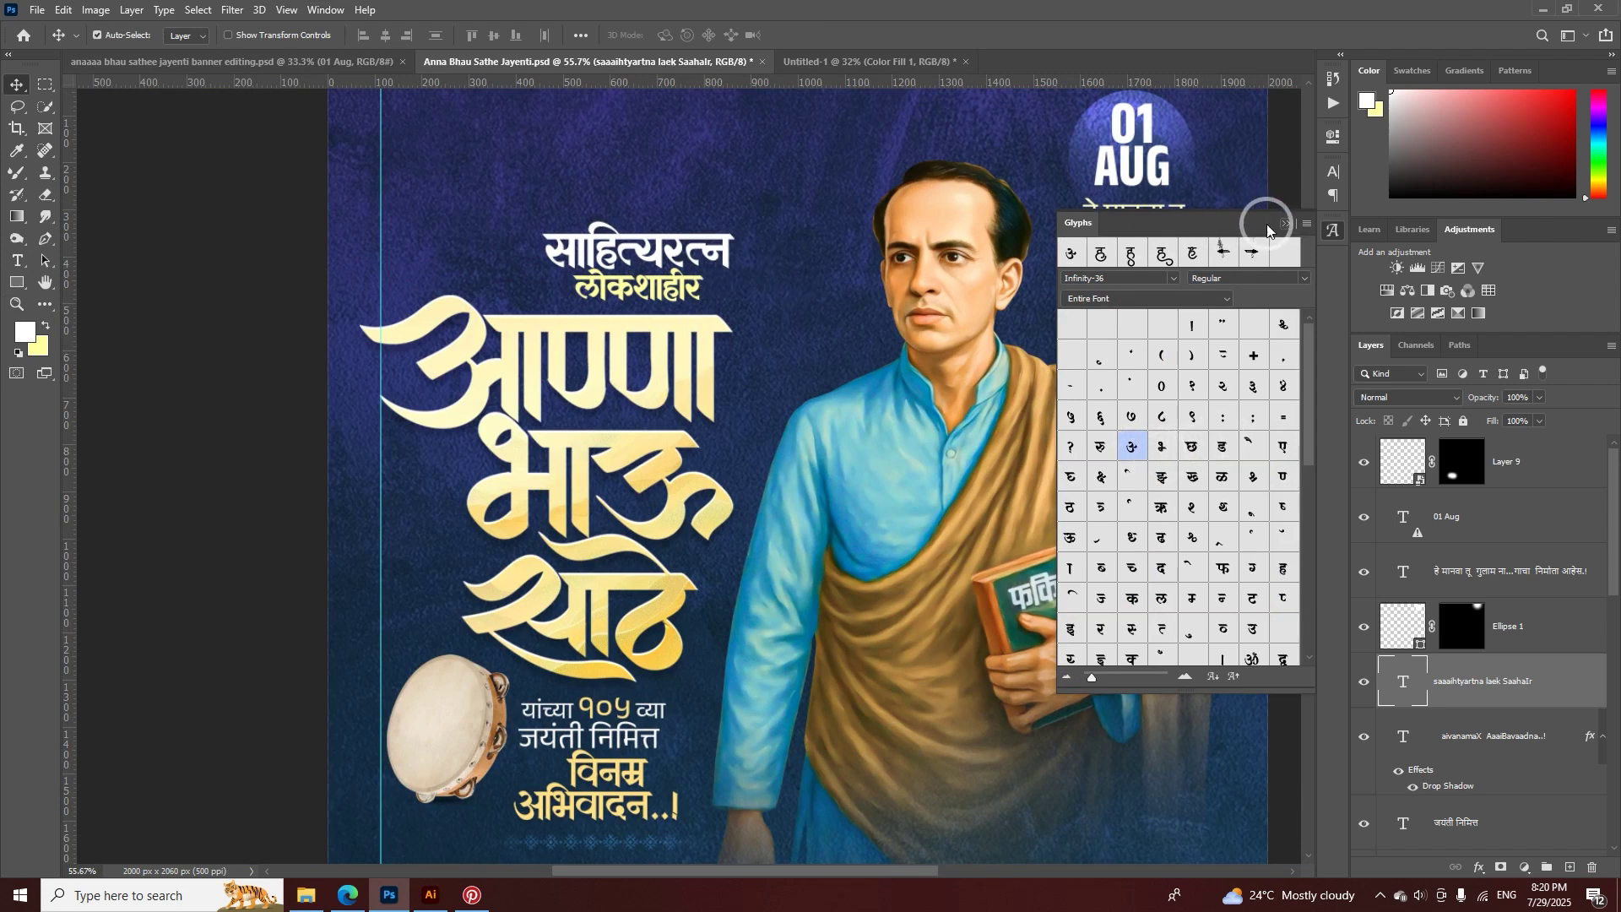
drag(727, 237, 745, 188)
double_click(745, 189)
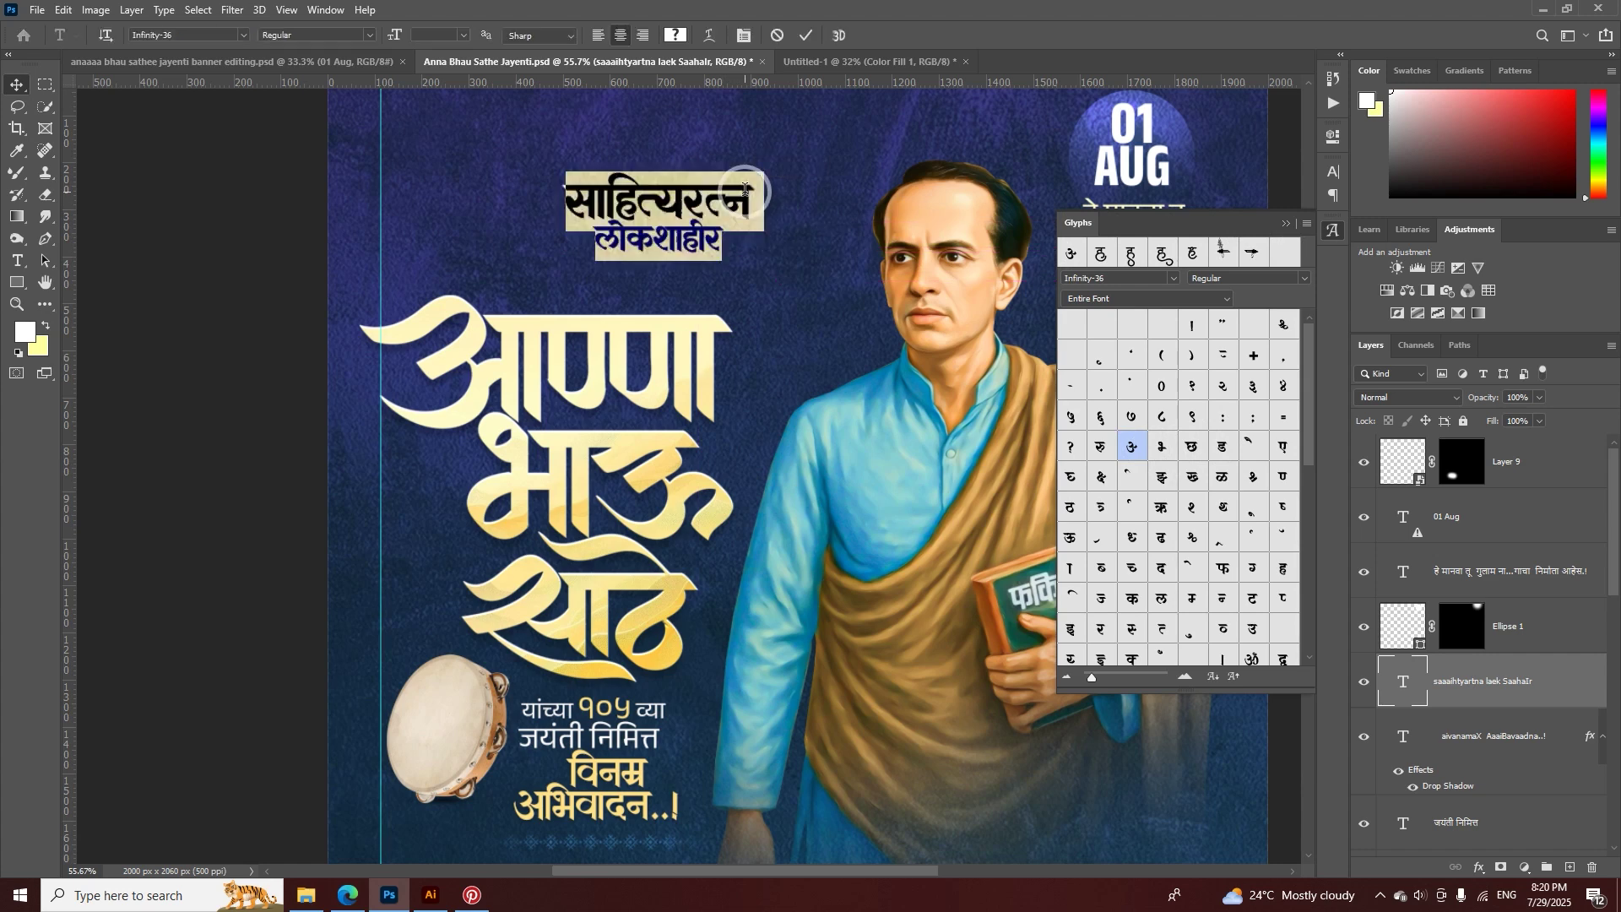
- Try replacing the selected heading text with single Infinity-36 glyphs such as स and ा, collapse the glyph list and discard the text edit
double_click(1133, 453)
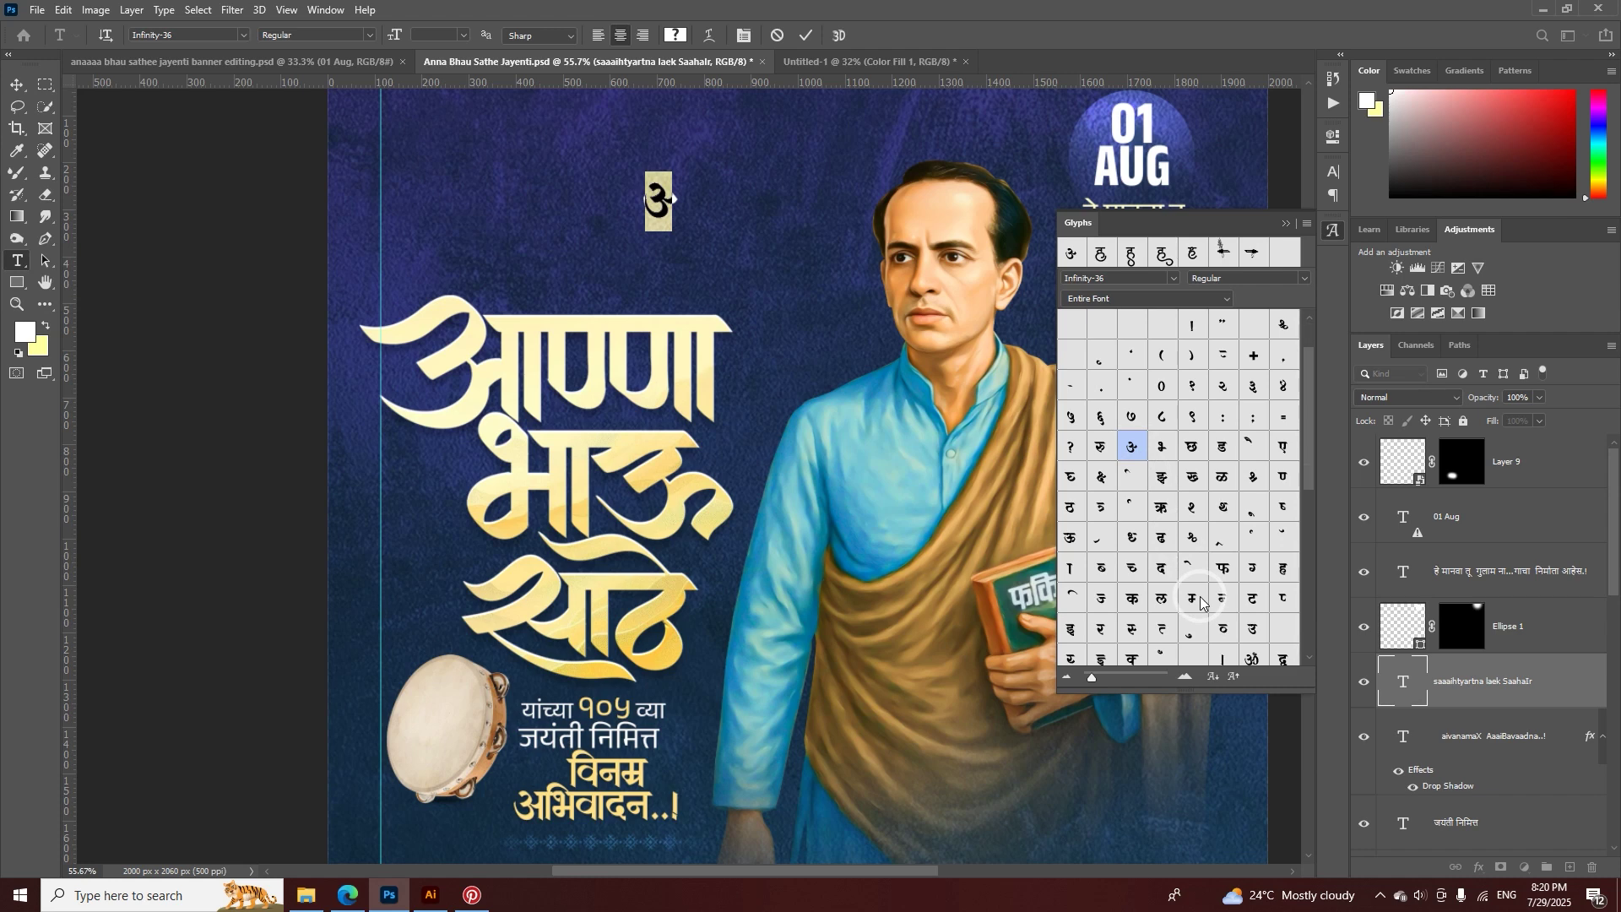
scroll(1201, 602, down, 3)
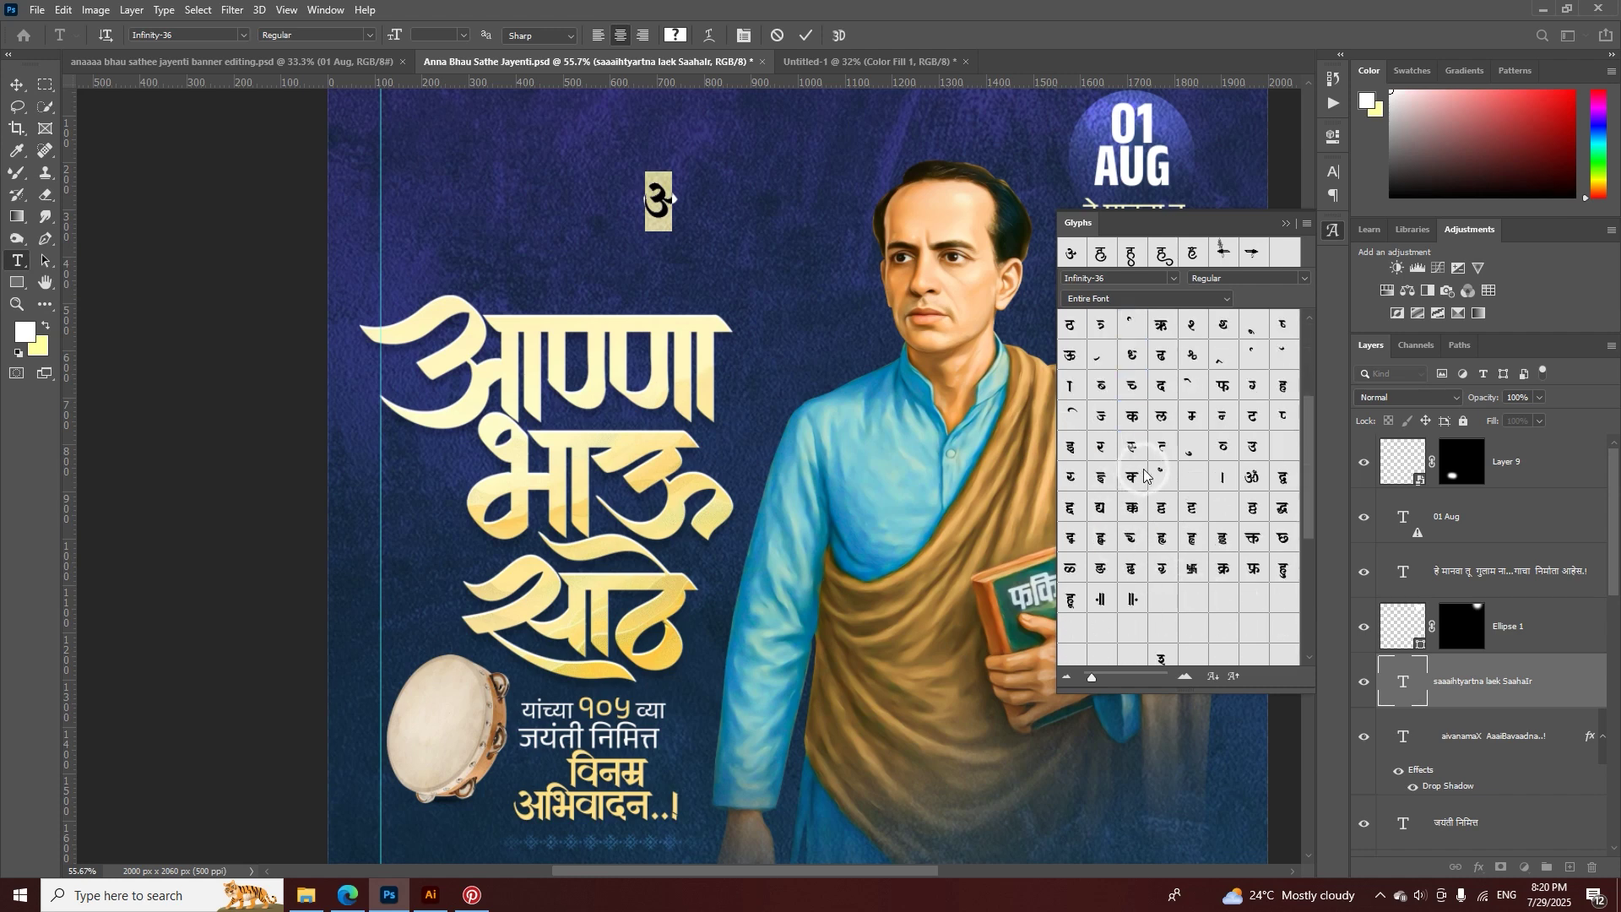
scroll(1169, 582, up, 3)
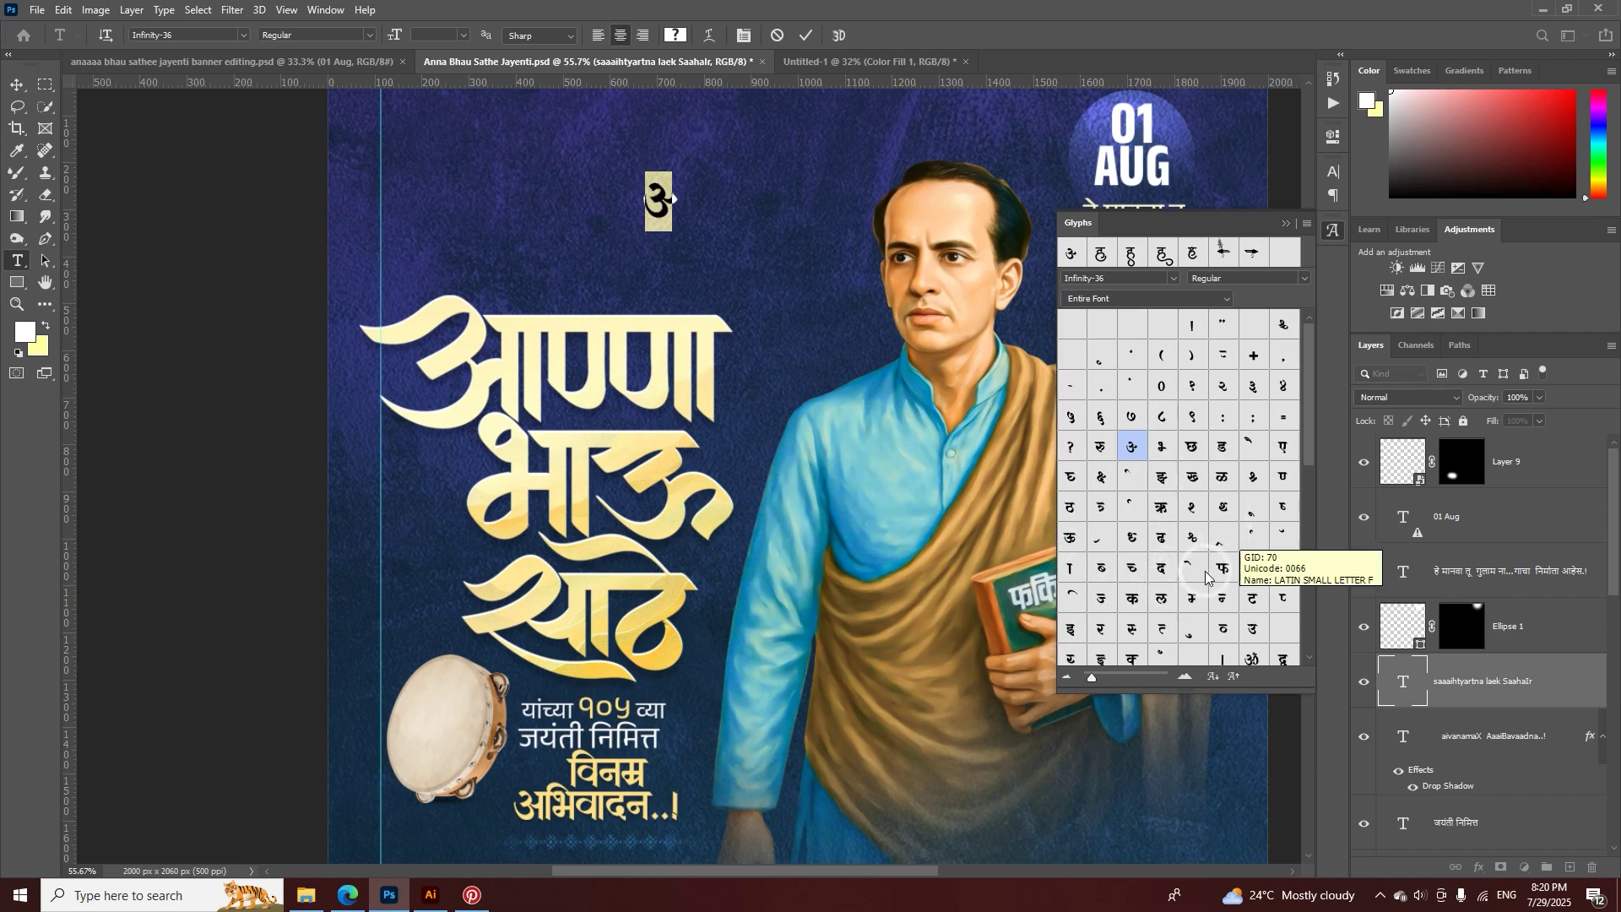
double_click(1132, 632)
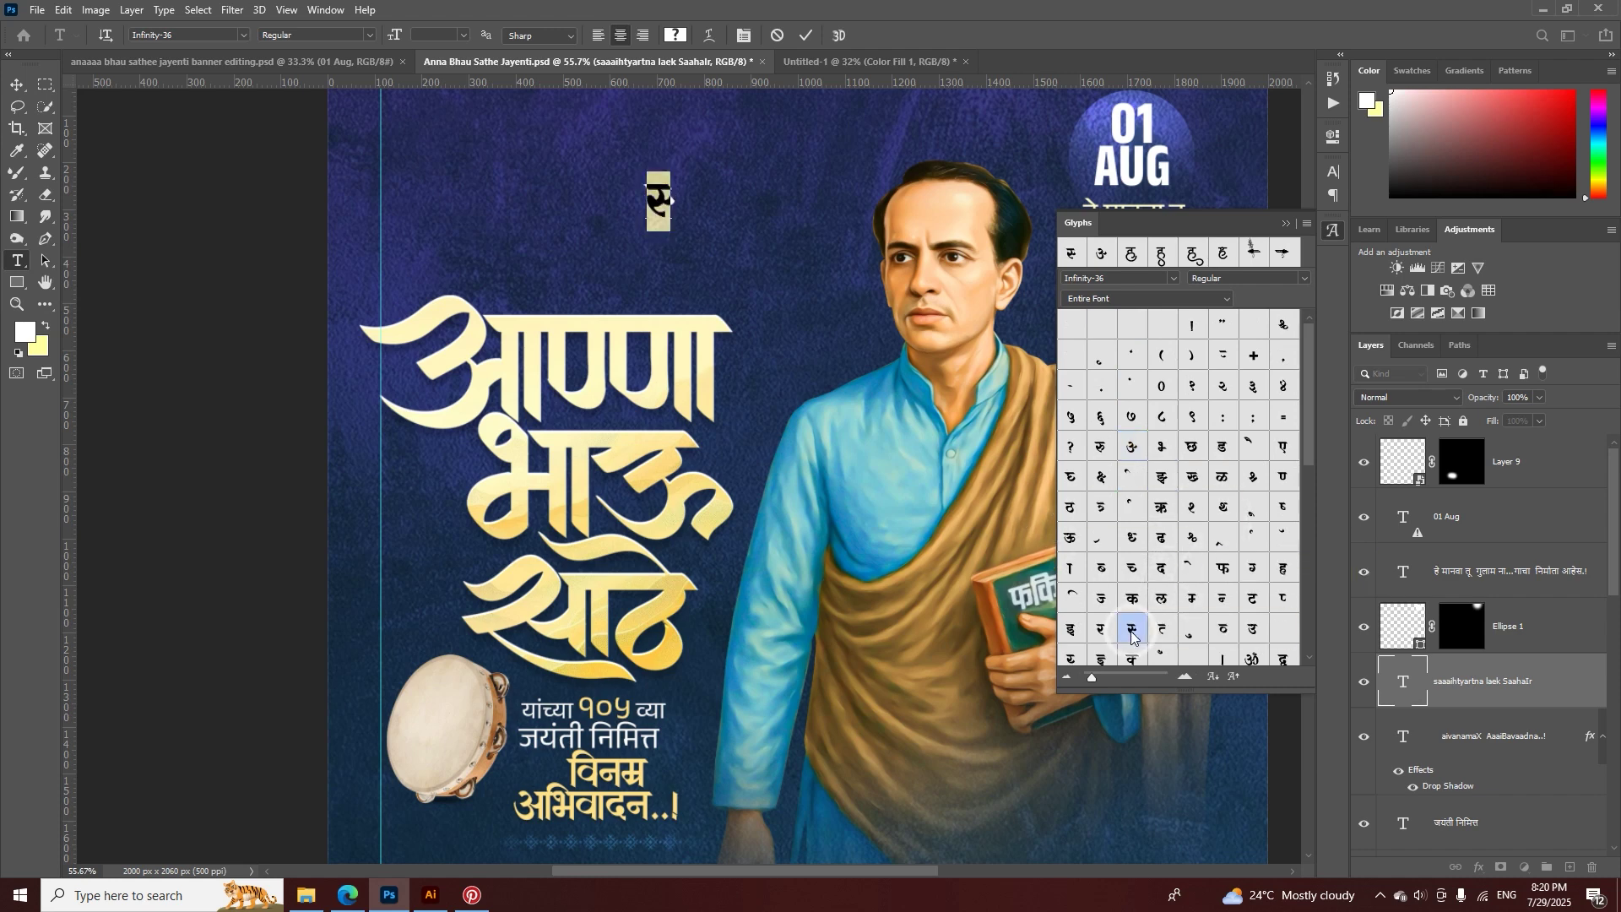
double_click(1072, 569)
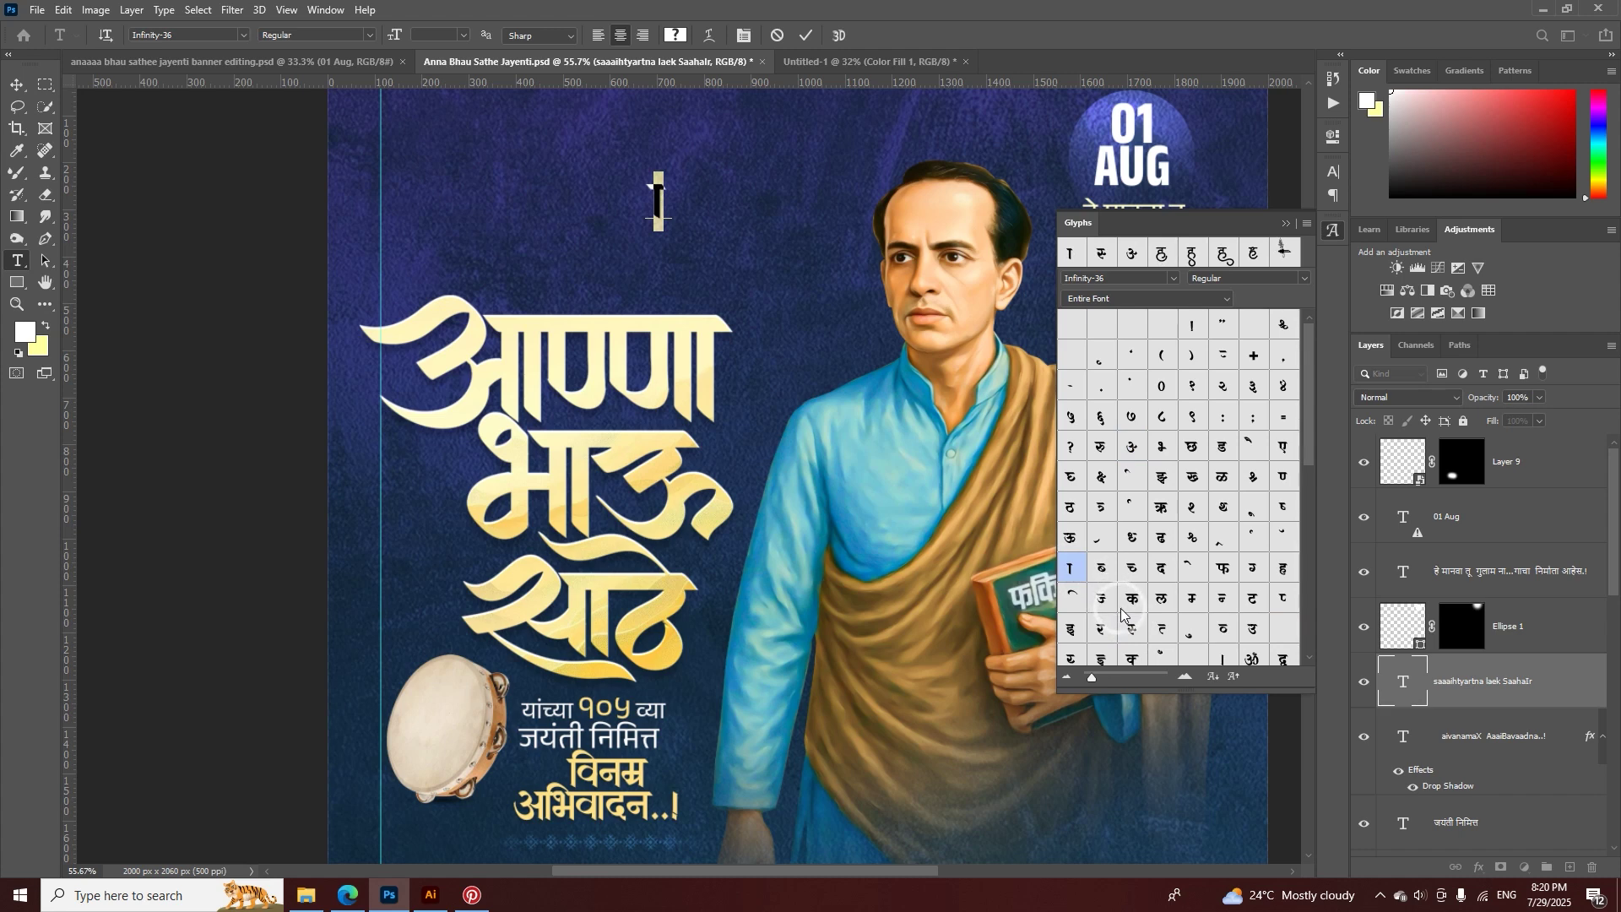
double_click(1132, 632)
click(778, 245)
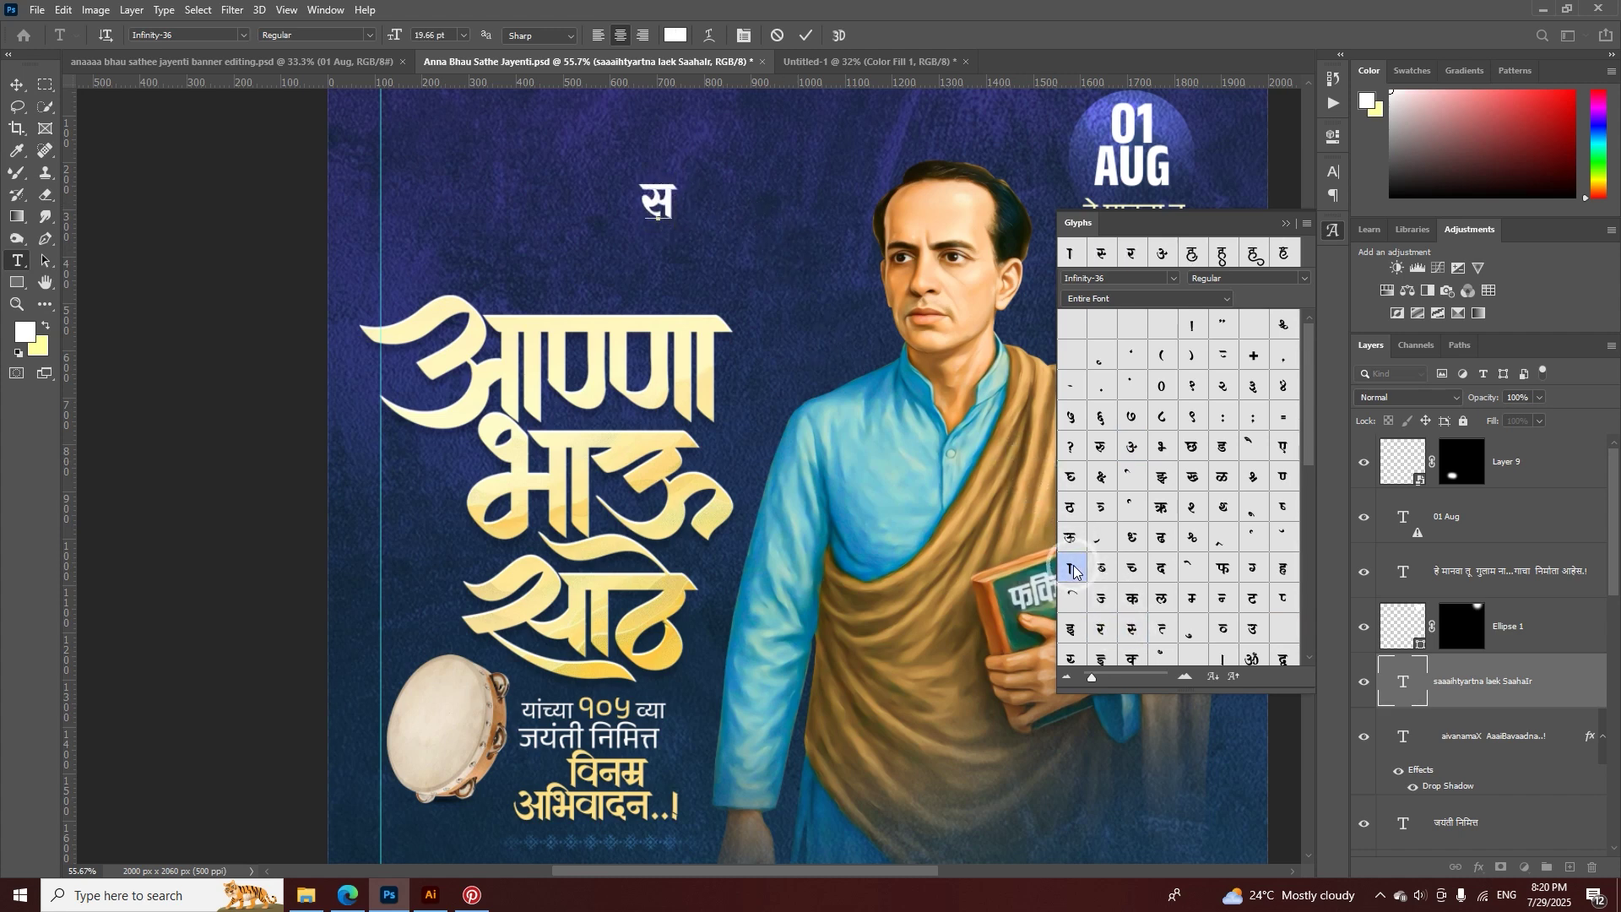
click(1286, 224)
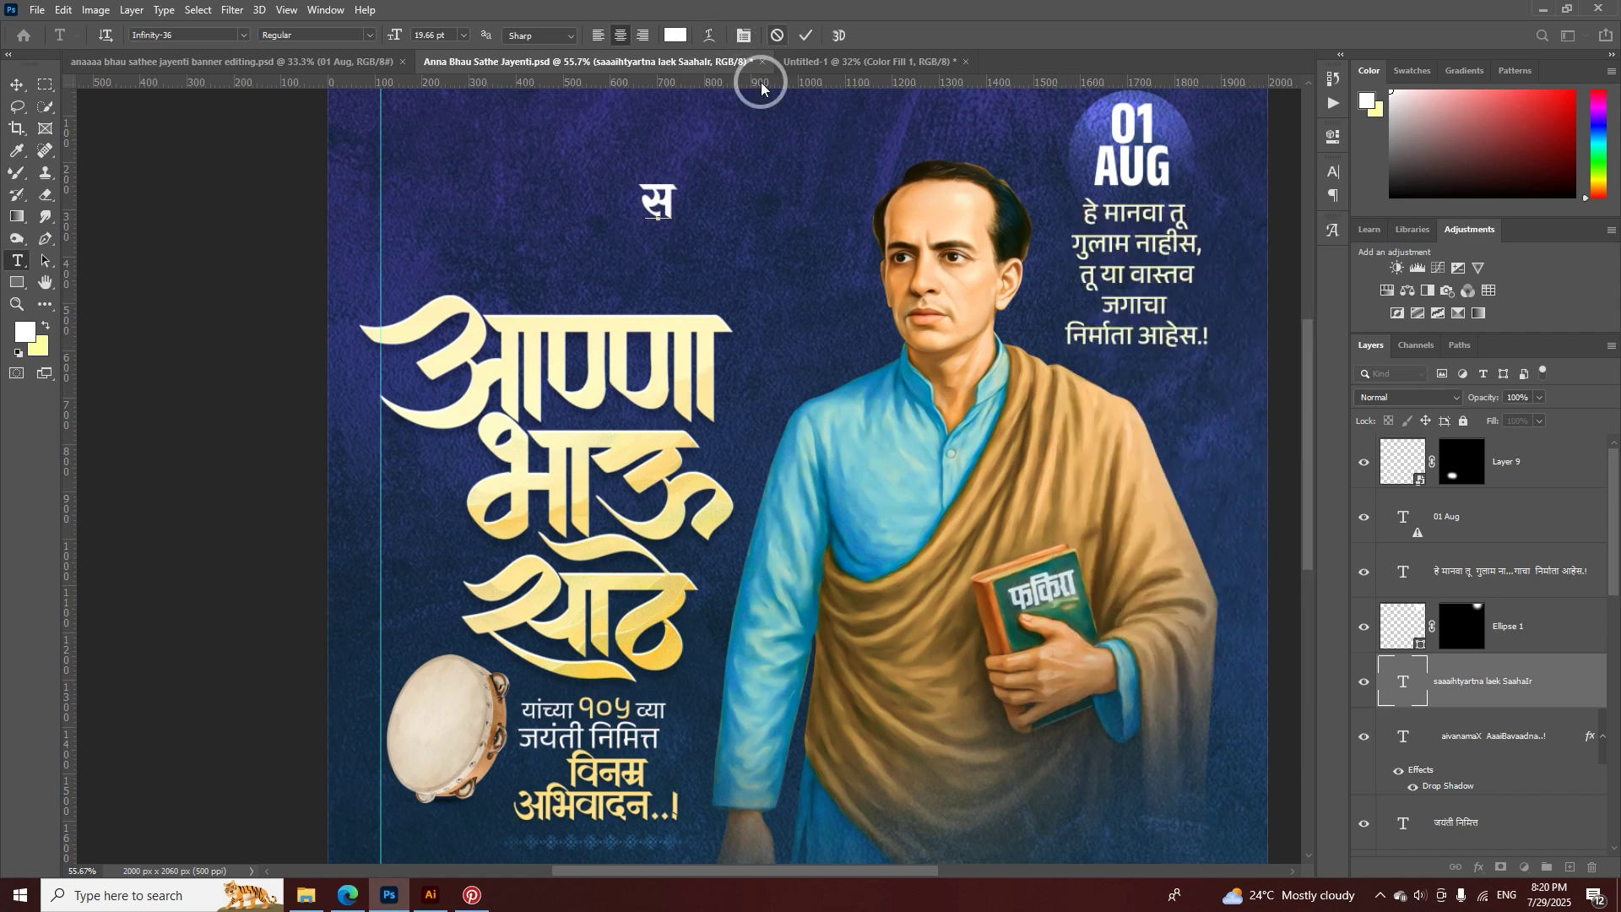
click(774, 52)
- Move the heading down to just above the calligraphic name, and add vertical guides at the name's right edge and the date text's left edge
key(v)
drag(673, 180, 667, 249)
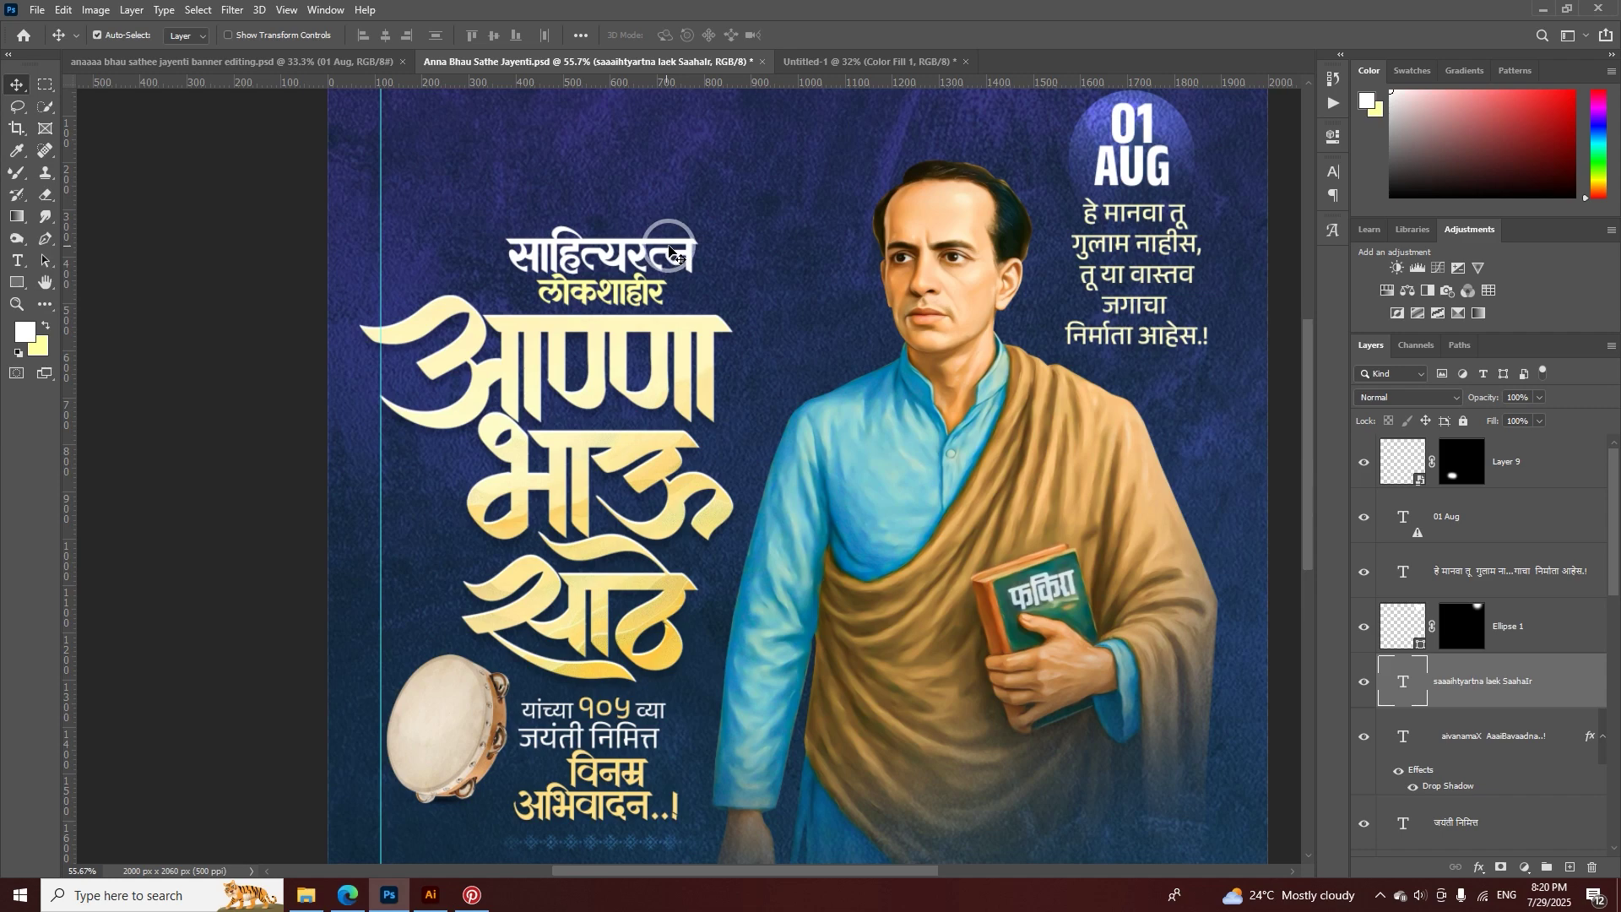
scroll(667, 251, down, 4)
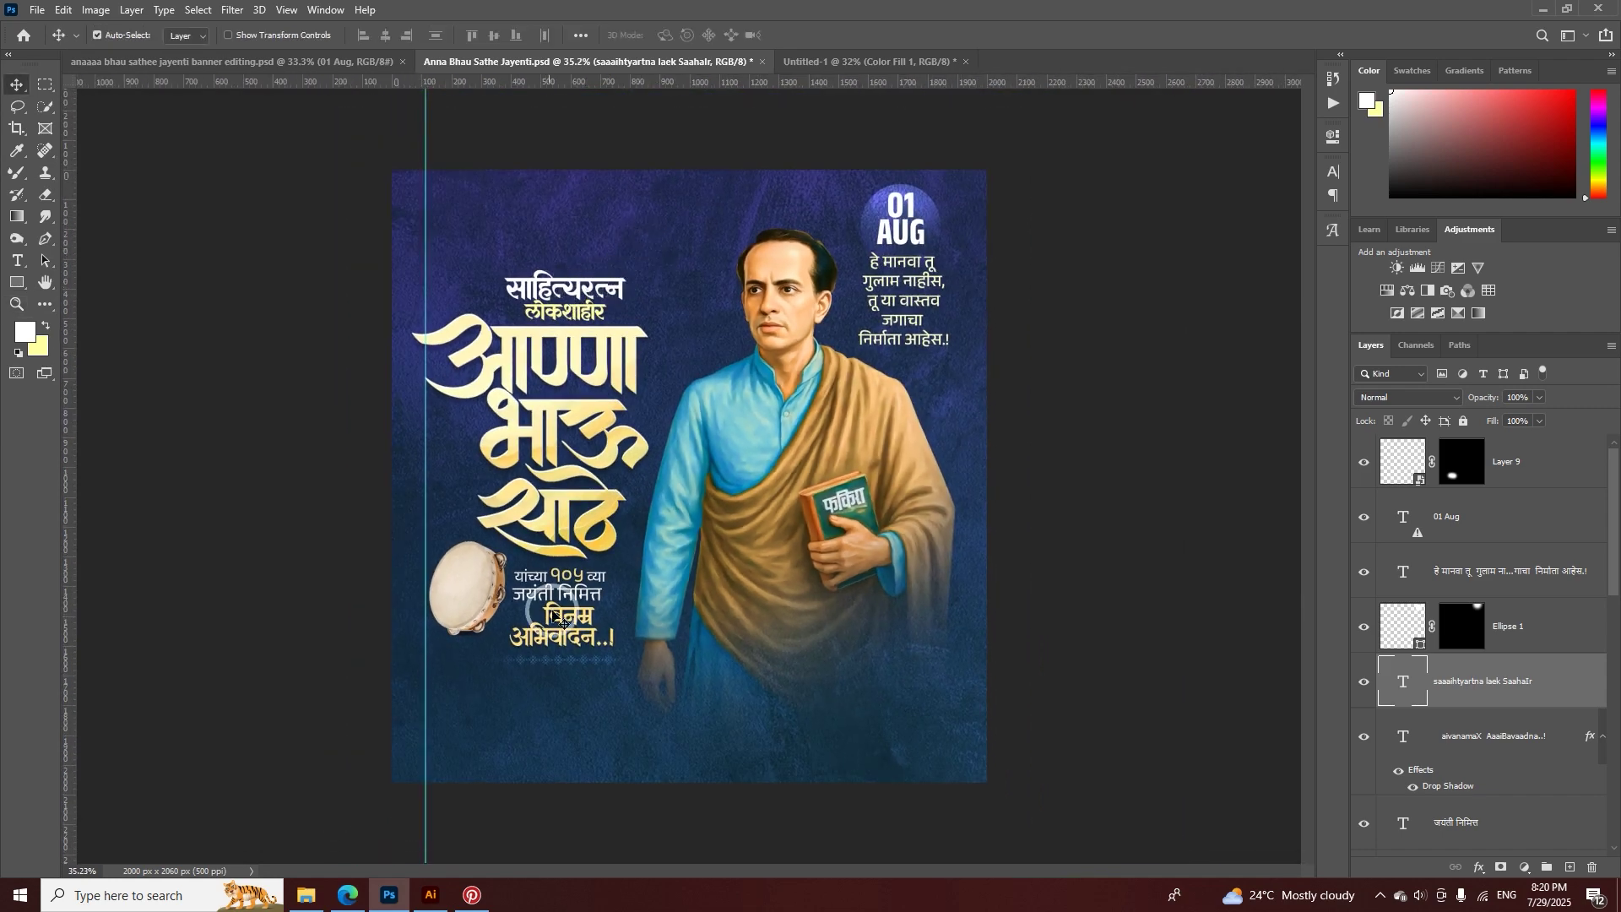
drag(70, 245, 643, 507)
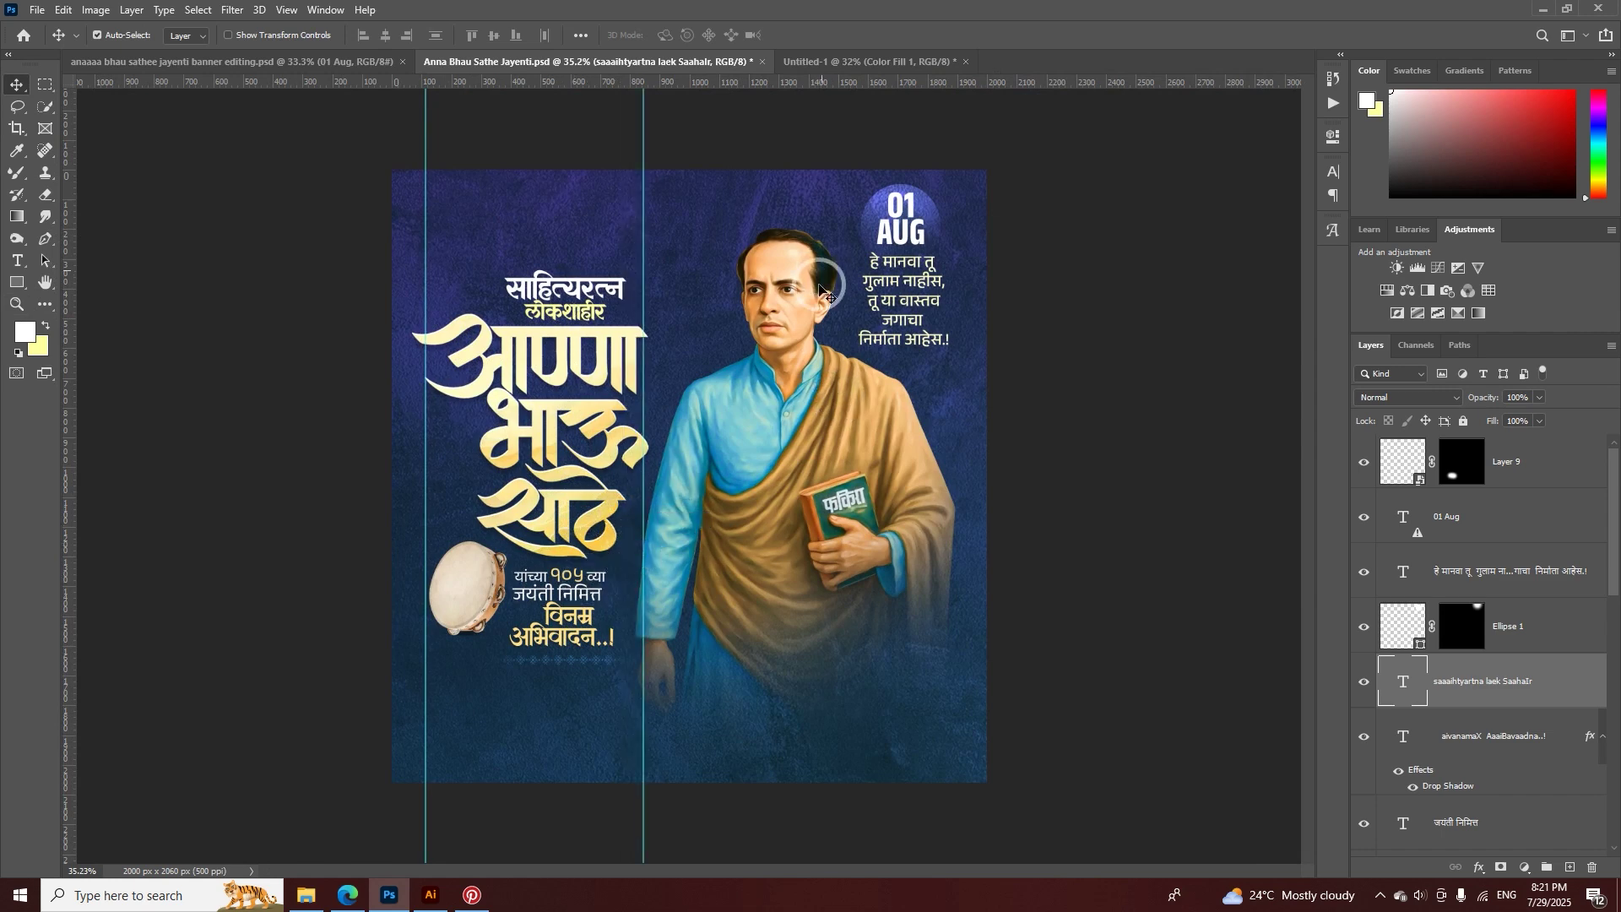
drag(71, 311, 856, 643)
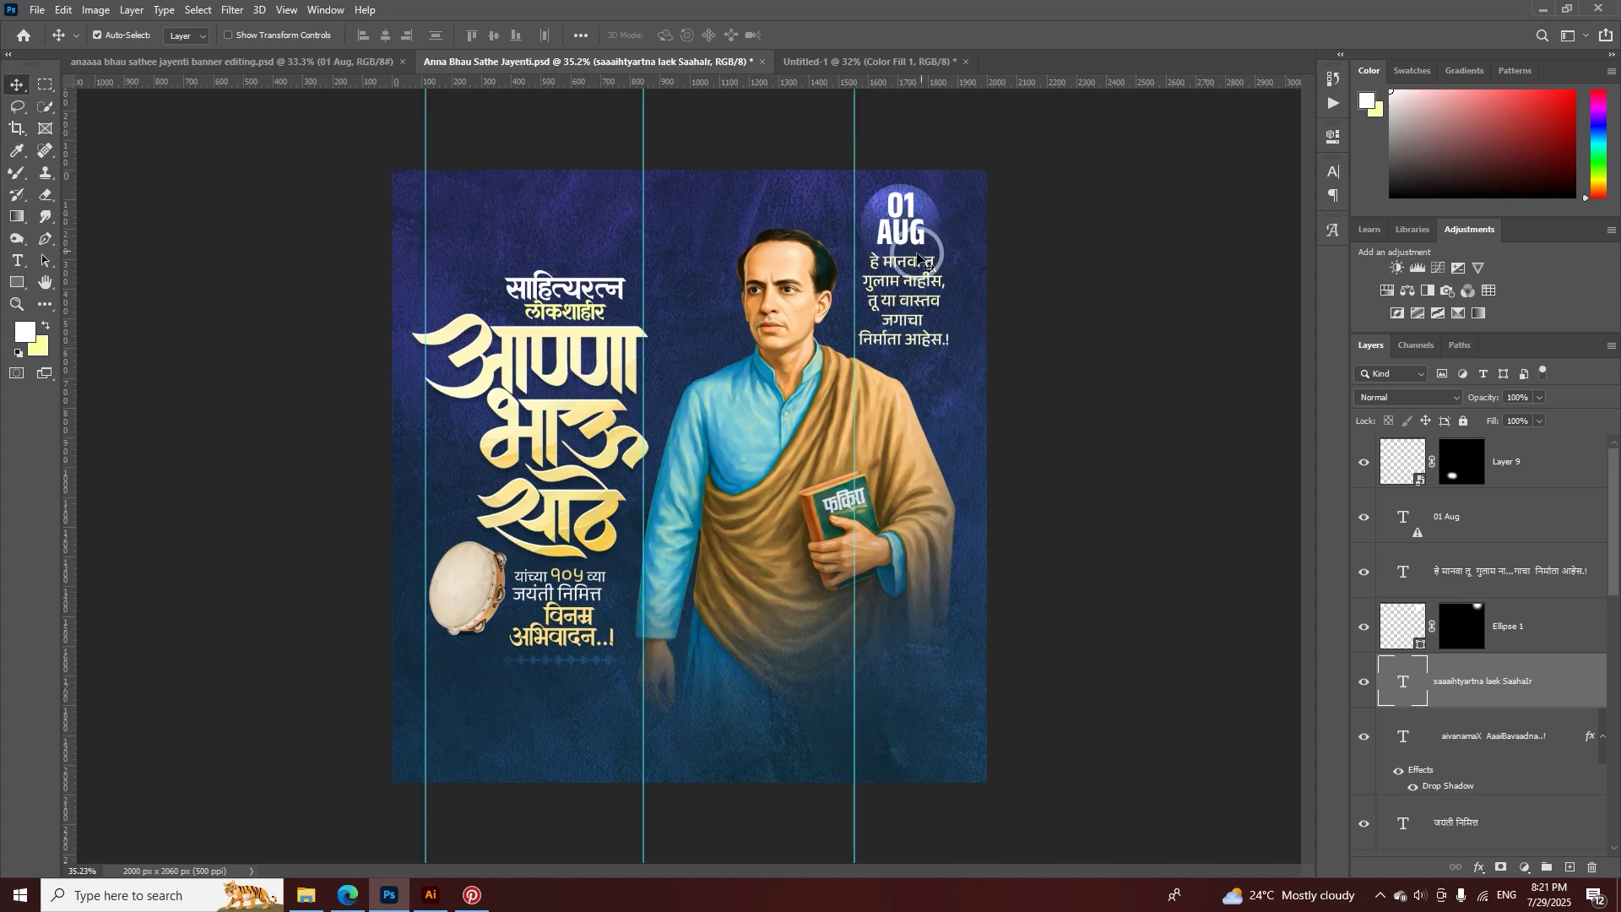
- Shift the man's portrait slightly down and to the right, and delete its layer mask
key(z)
click(949, 279)
drag(949, 278, 915, 271)
key(v)
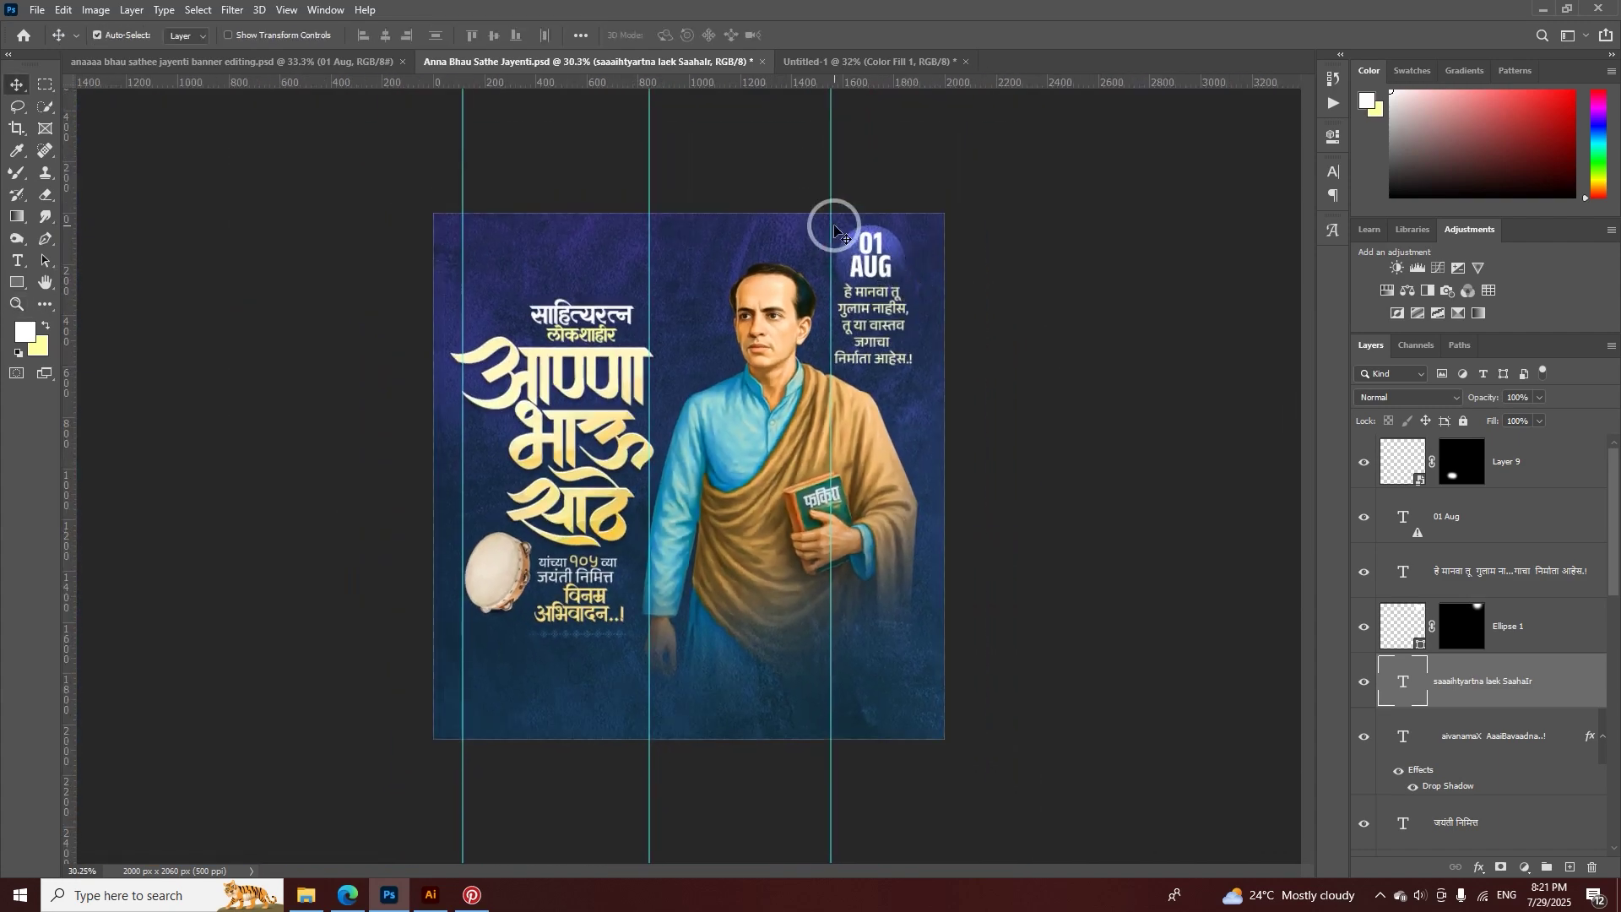
drag(761, 367, 774, 384)
right_click(1462, 756)
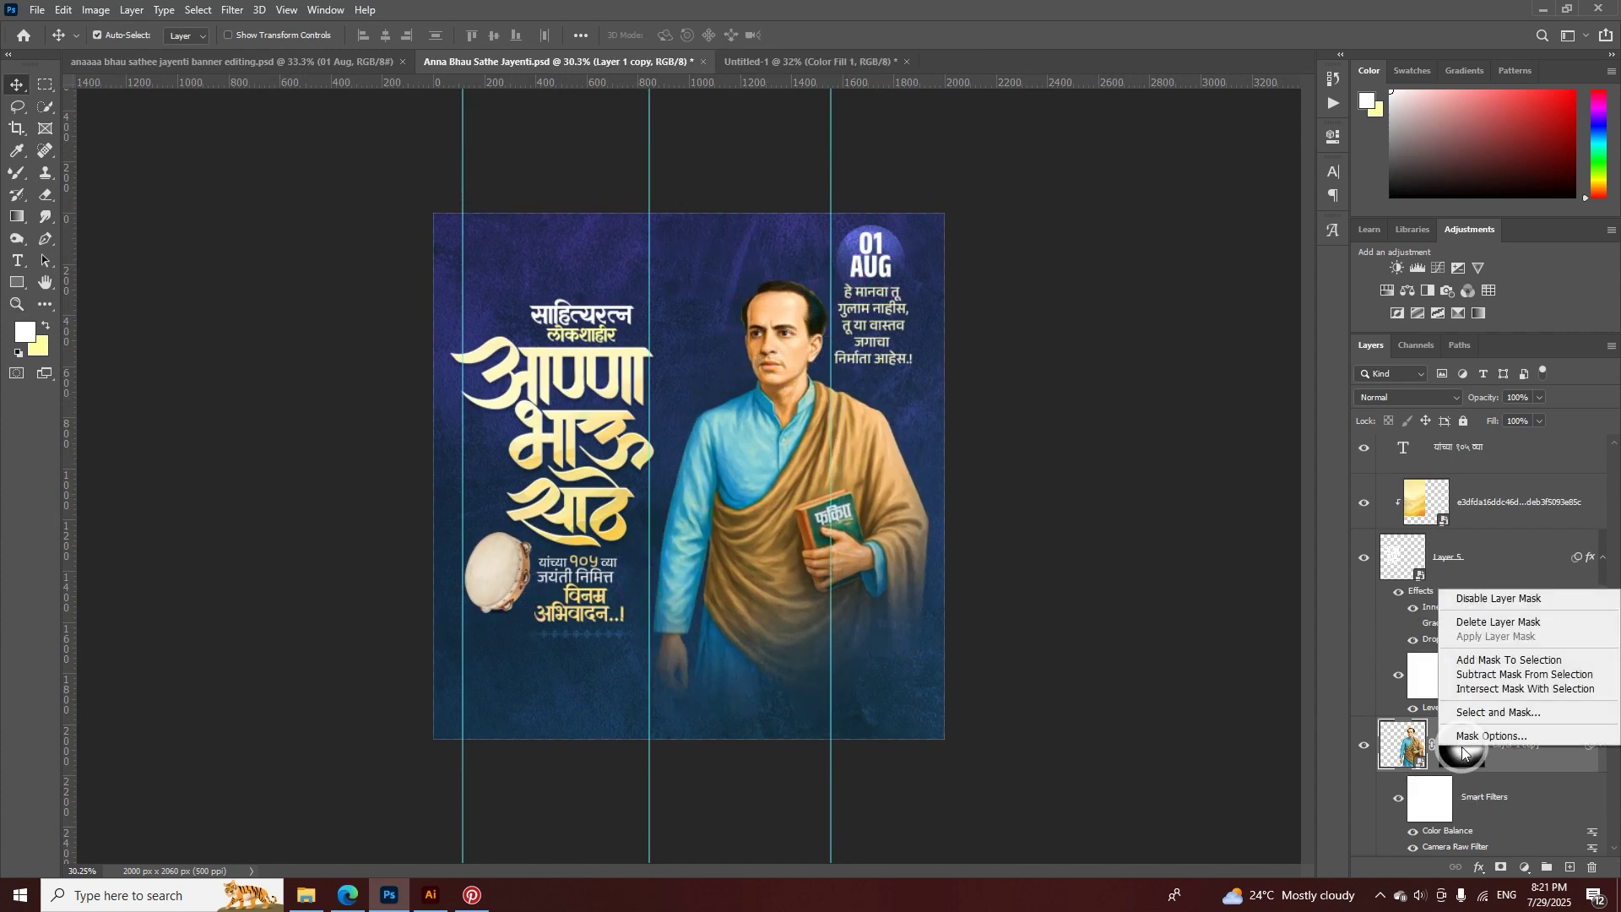
click(1490, 622)
- Copy the unmasked portrait into the Untitled-1 document and place it right of the canvas centre, slightly above the bottom edge
drag(737, 428, 802, 281)
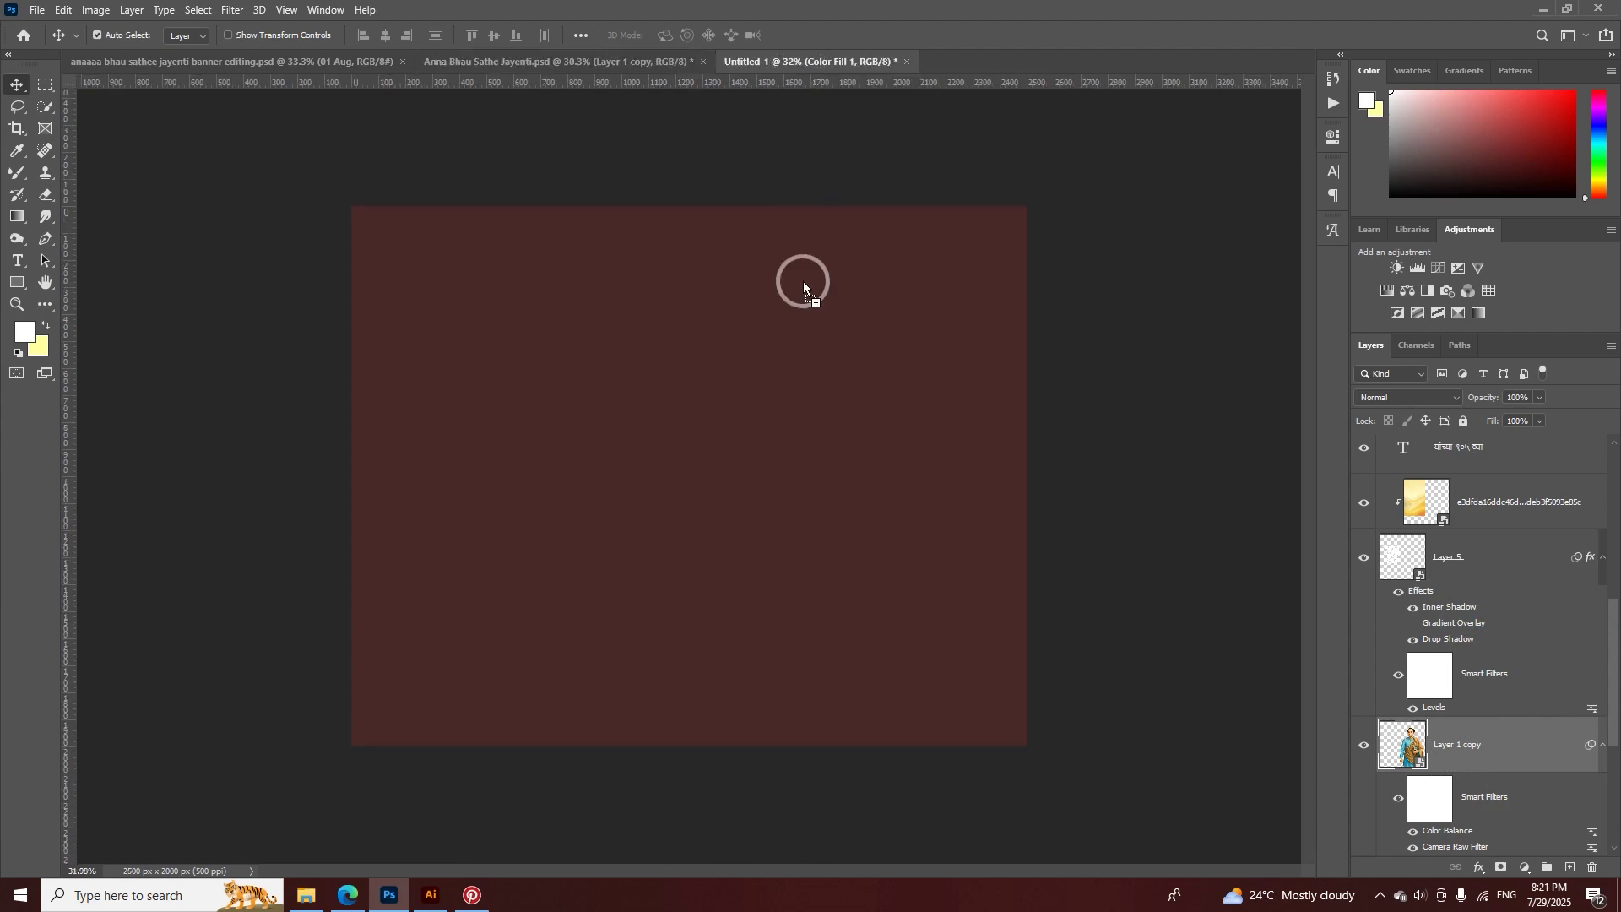
drag(803, 503, 803, 504)
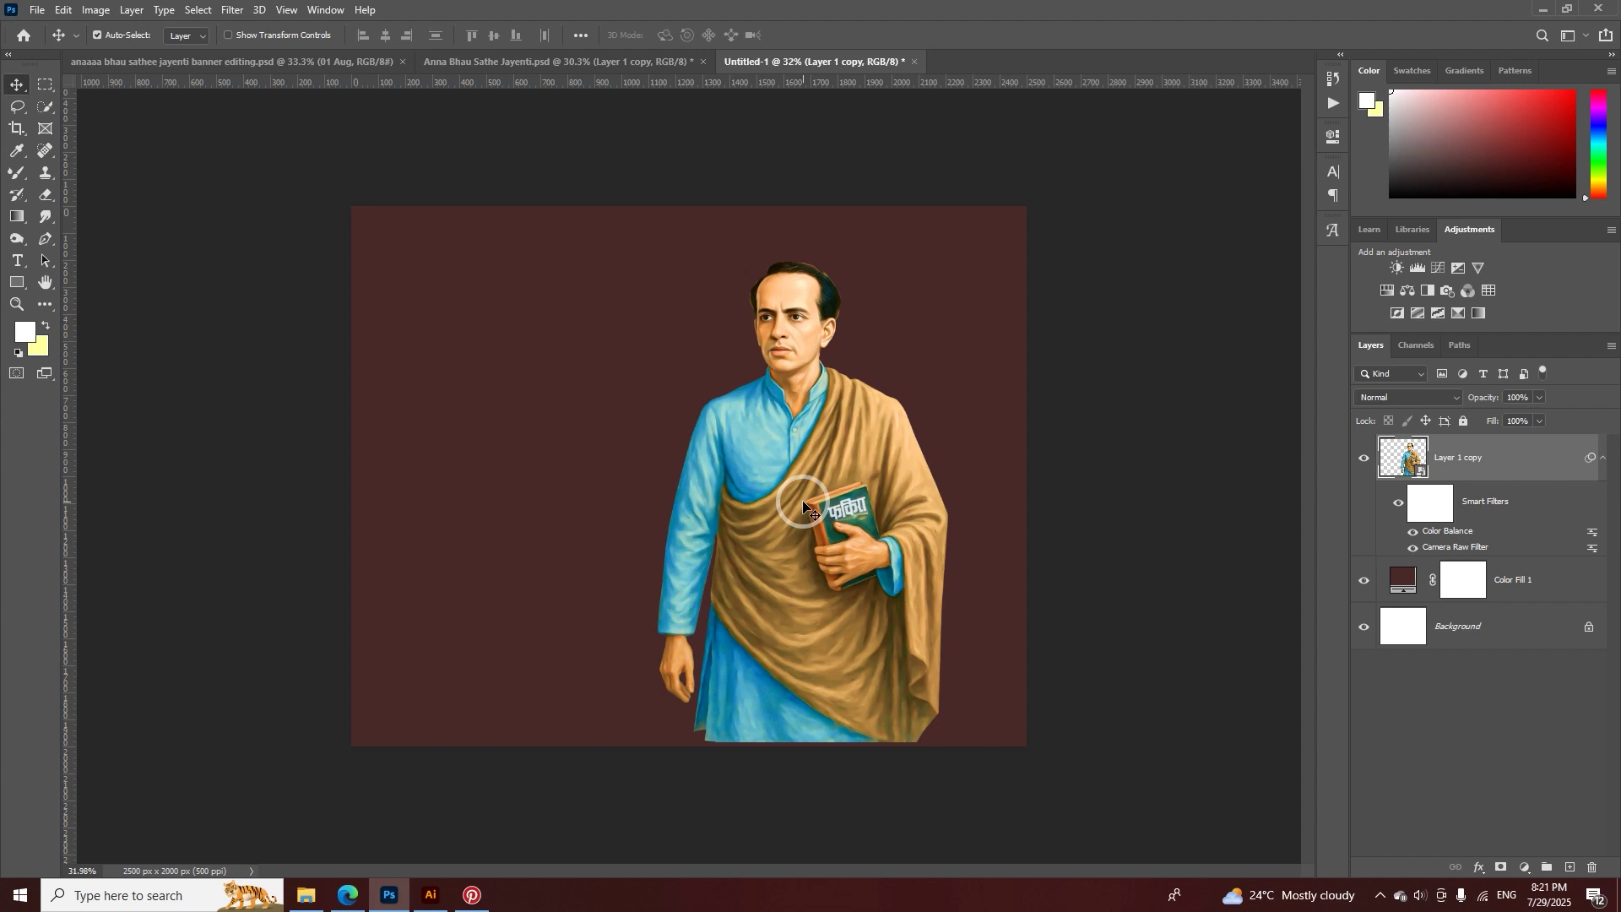
drag(803, 505, 800, 489)
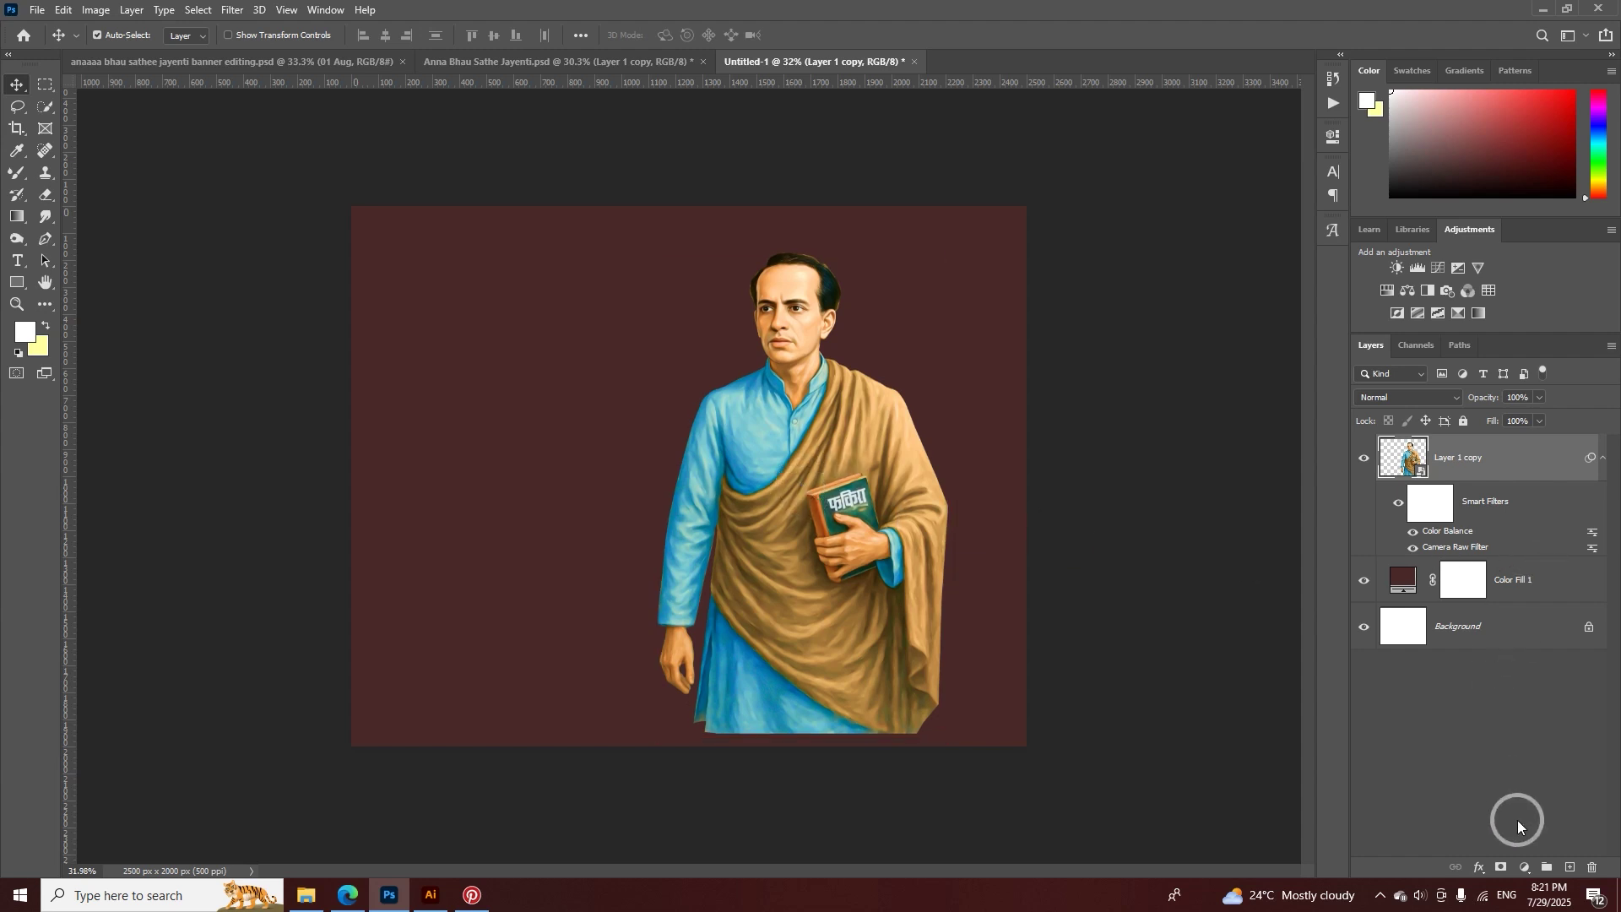
- Add a hide-all mask to the portrait layer and paint white with a large soft brush to reveal the head and upper body
alt+click(1499, 870)
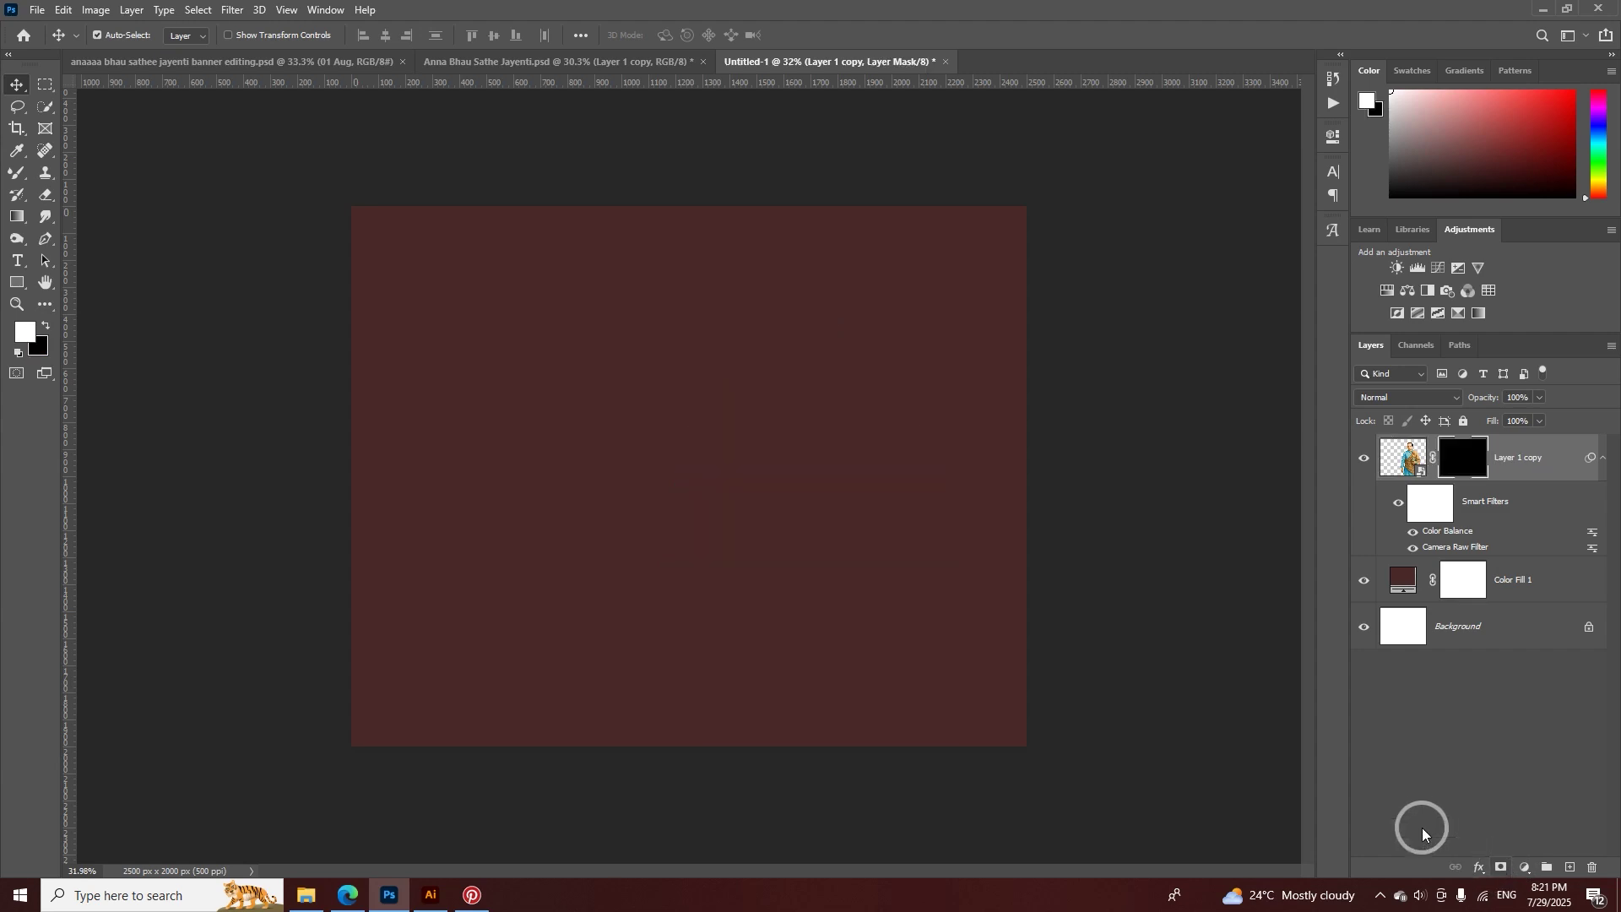
right_click(14, 176)
click(80, 173)
mouse_move(894, 377)
mouse_down()
mouse_move(687, 417)
mouse_move(810, 380)
mouse_up()
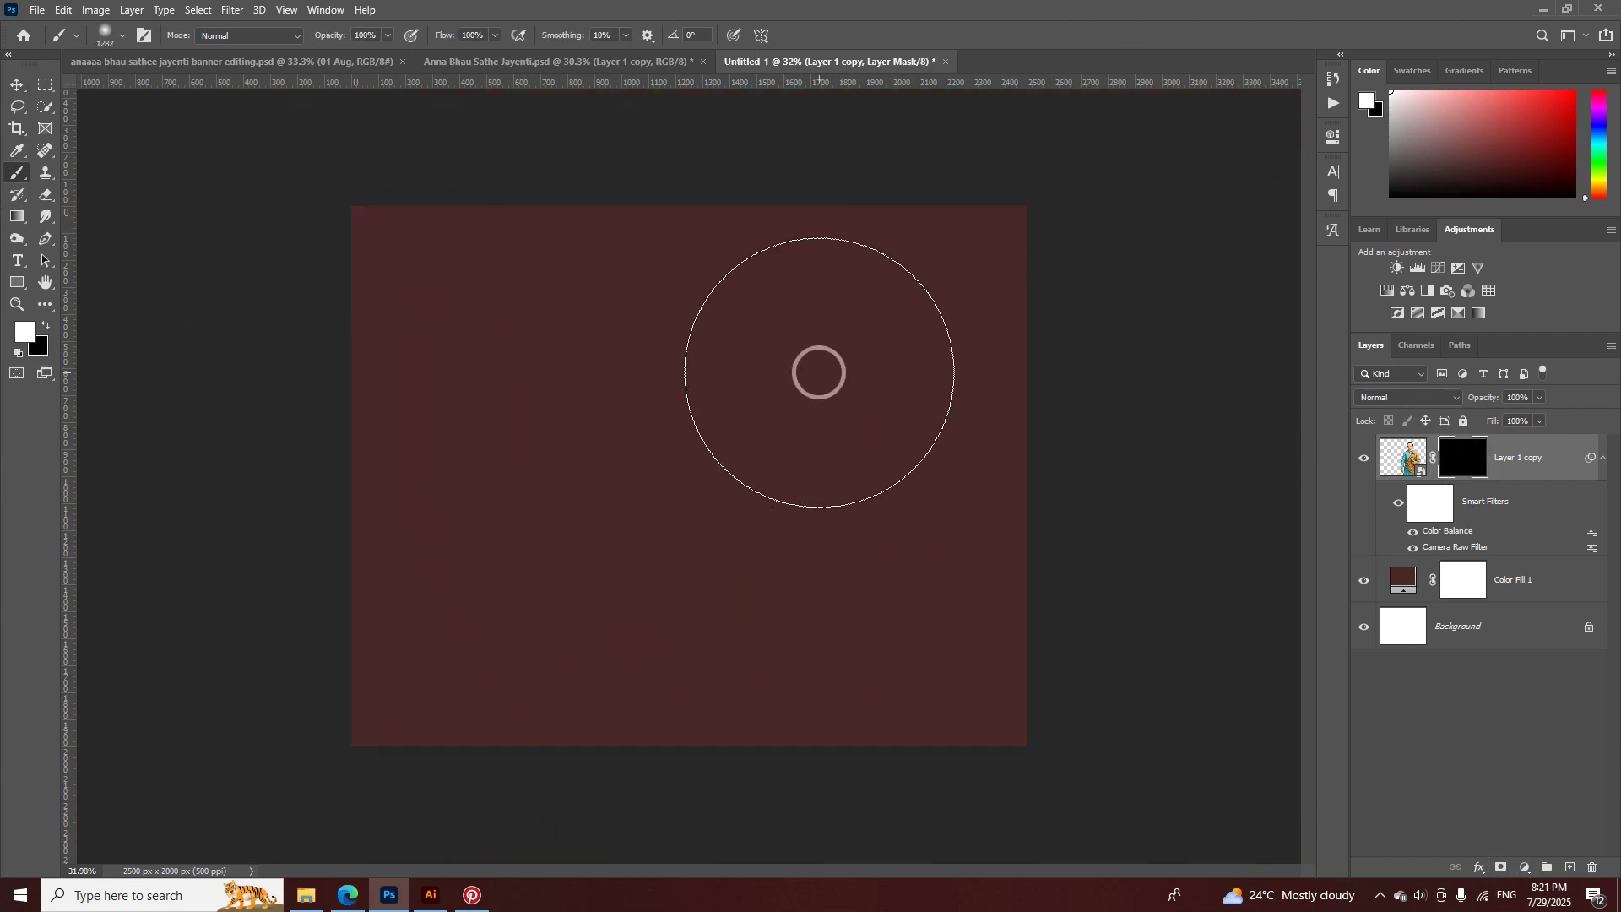
mouse_move(825, 362)
mouse_down()
mouse_move(777, 343)
mouse_move(785, 405)
mouse_up()
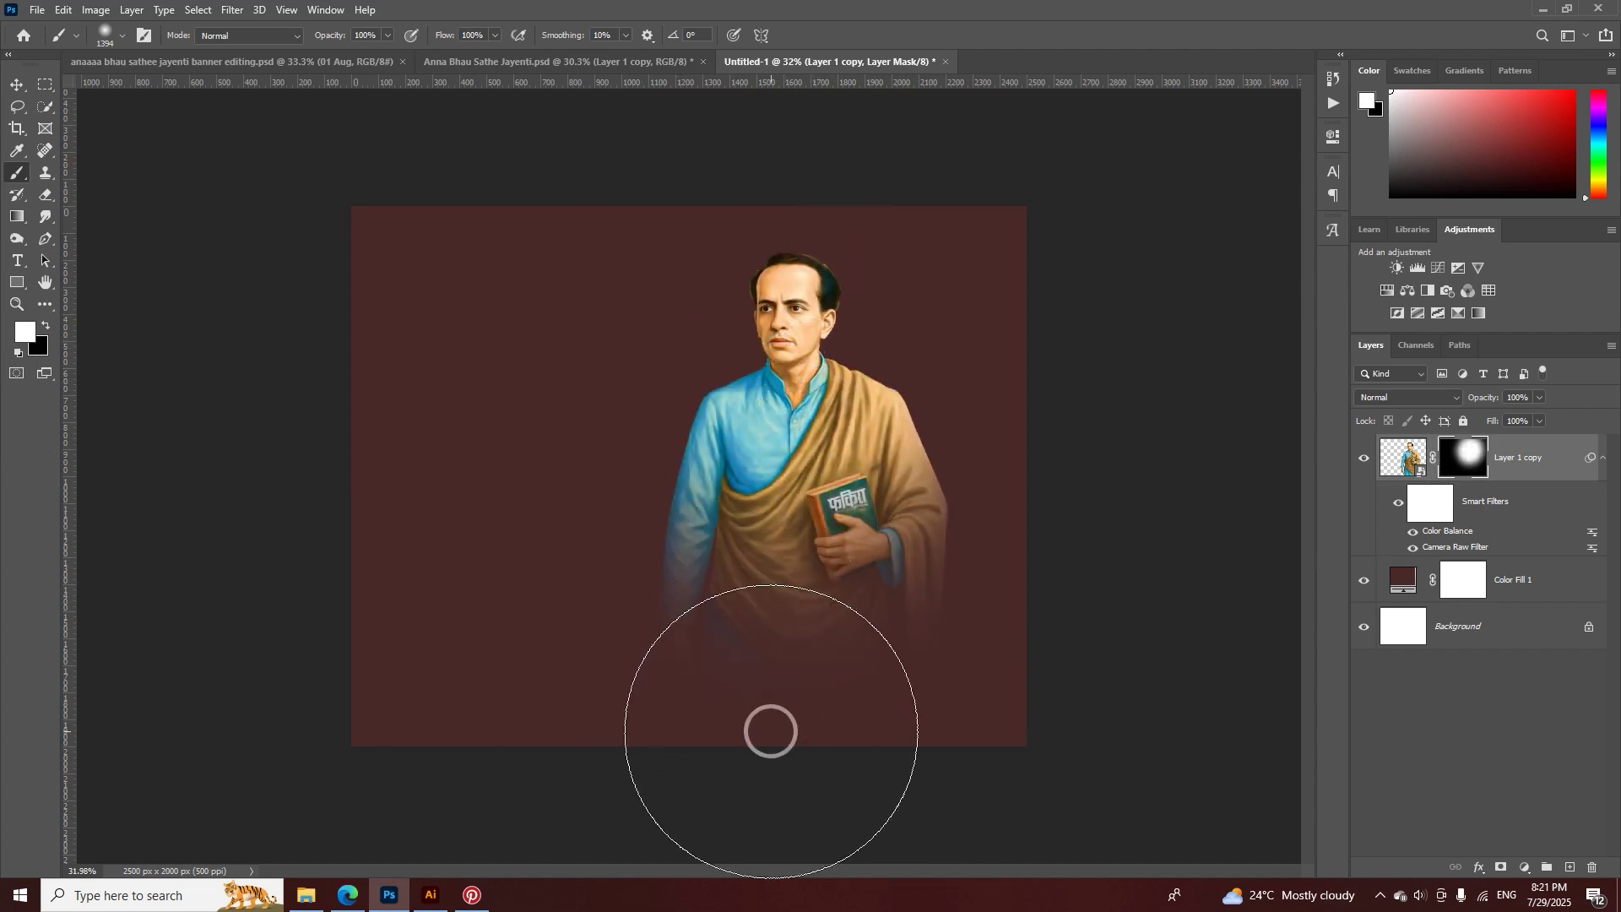
- Paint black on the mask to fade the lower part of the portrait, and paint white to reveal the body again
click(45, 325)
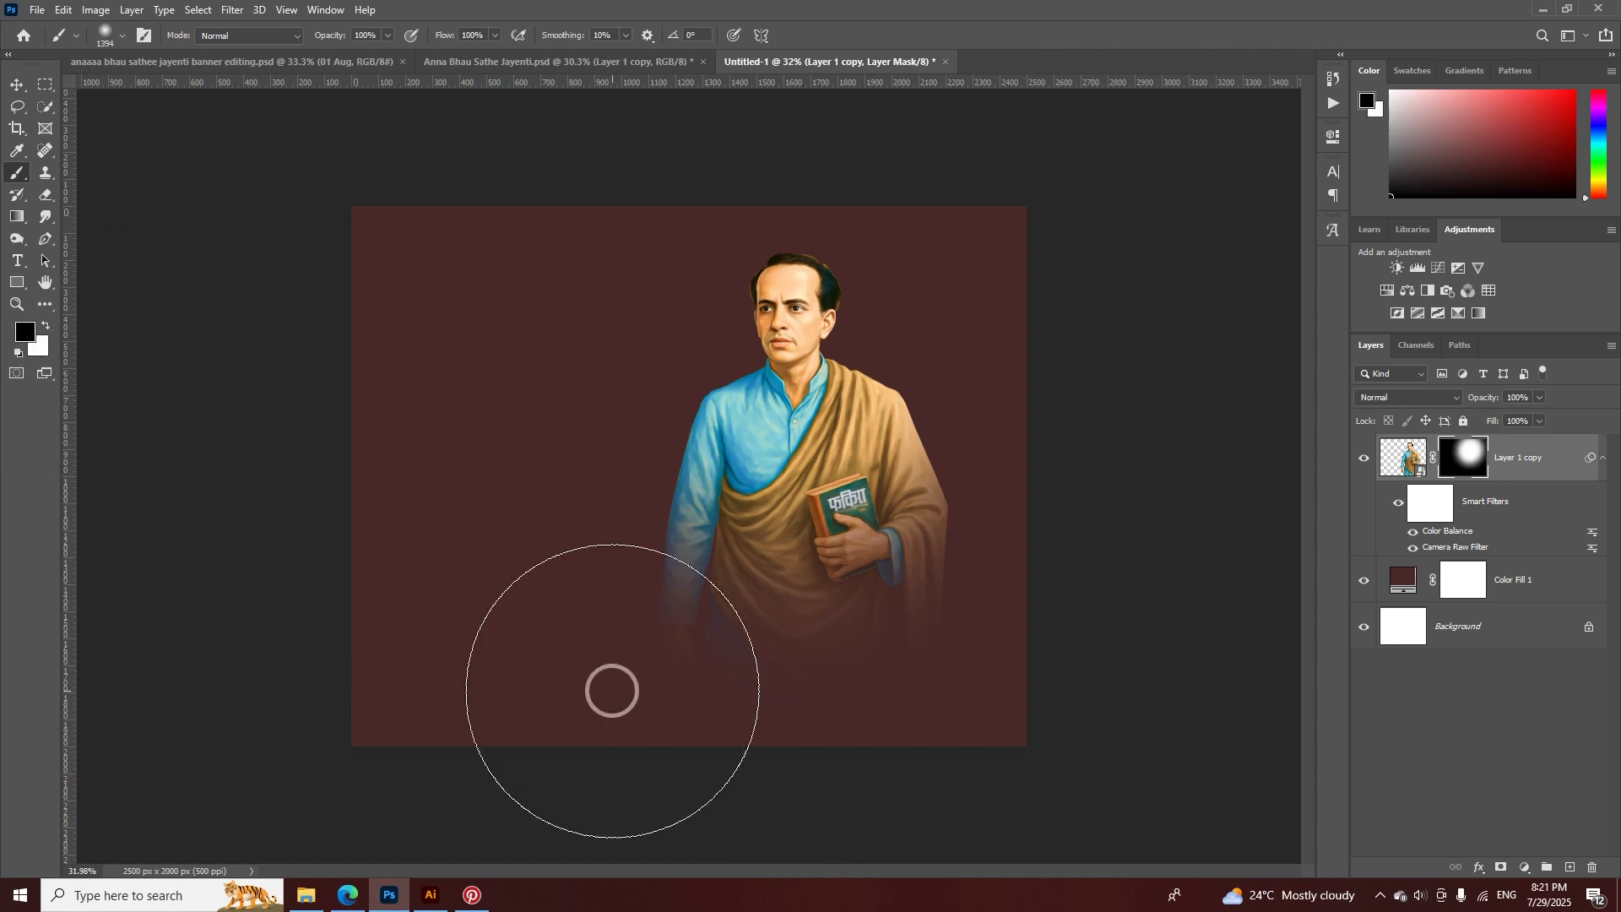
mouse_move(603, 663)
mouse_down()
mouse_move(688, 723)
mouse_move(794, 744)
mouse_move(980, 696)
mouse_move(752, 720)
mouse_move(724, 591)
mouse_up()
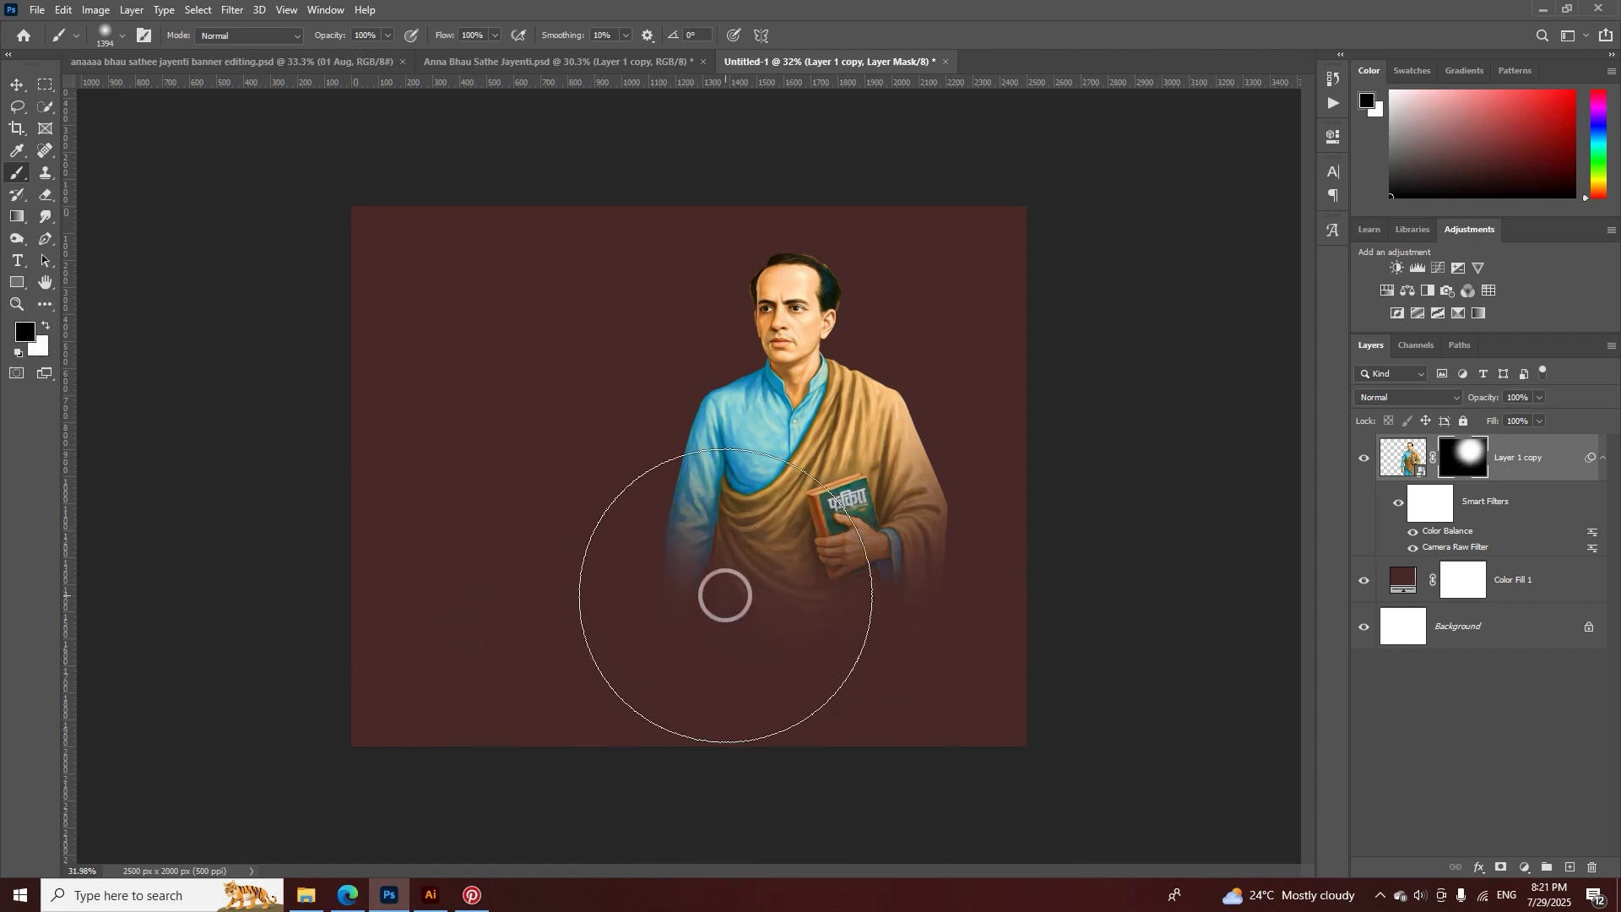
key(x)
mouse_move(794, 391)
mouse_down()
mouse_move(859, 403)
mouse_move(748, 326)
mouse_up()
- Move the masked portrait slightly to the right on the dark red background
click(17, 85)
drag(861, 497, 856, 495)
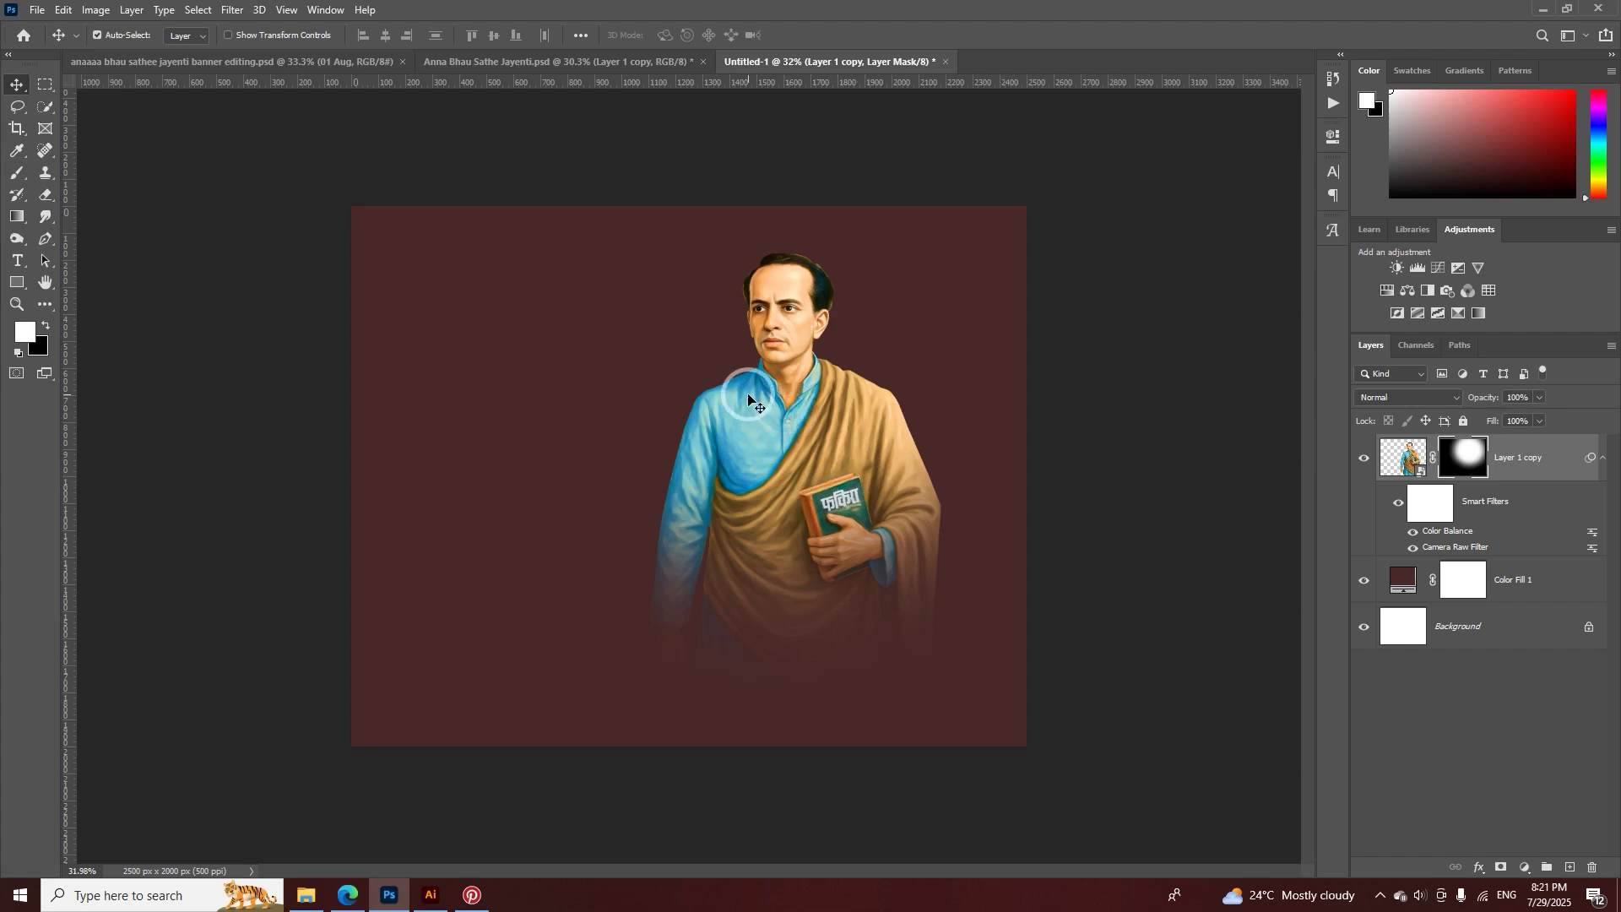
drag(786, 410, 800, 411)
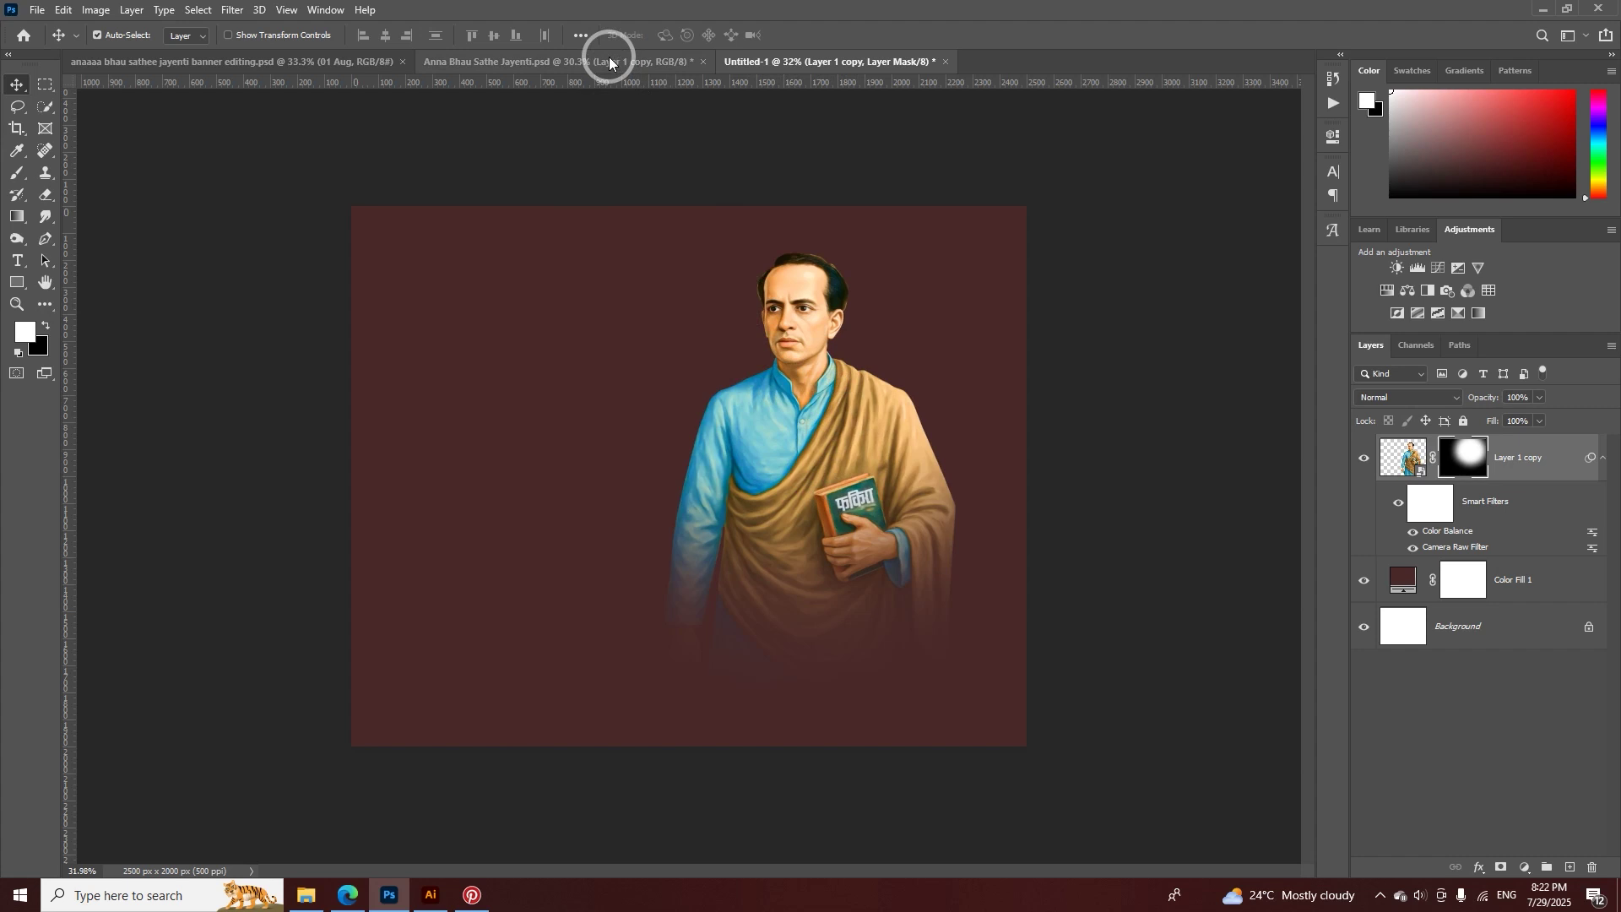
- In the Anna Bhau Sathe Jayenti banner, open the contents of the yellow texture smart object clipped to the calligraphic name and view the whole image
click(610, 61)
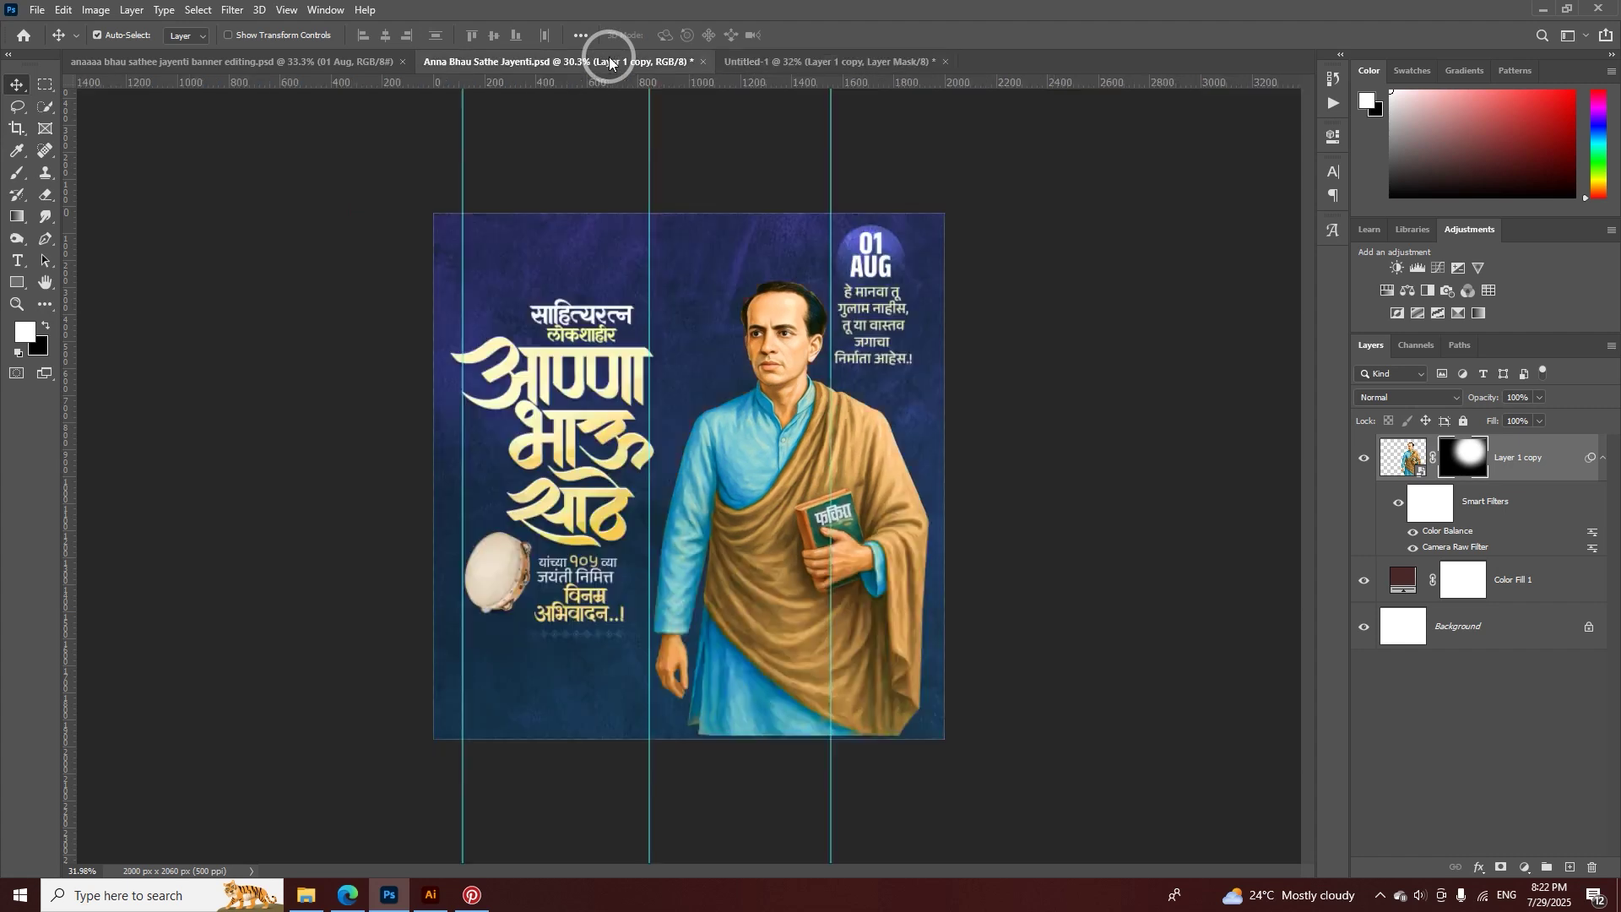
click(611, 321)
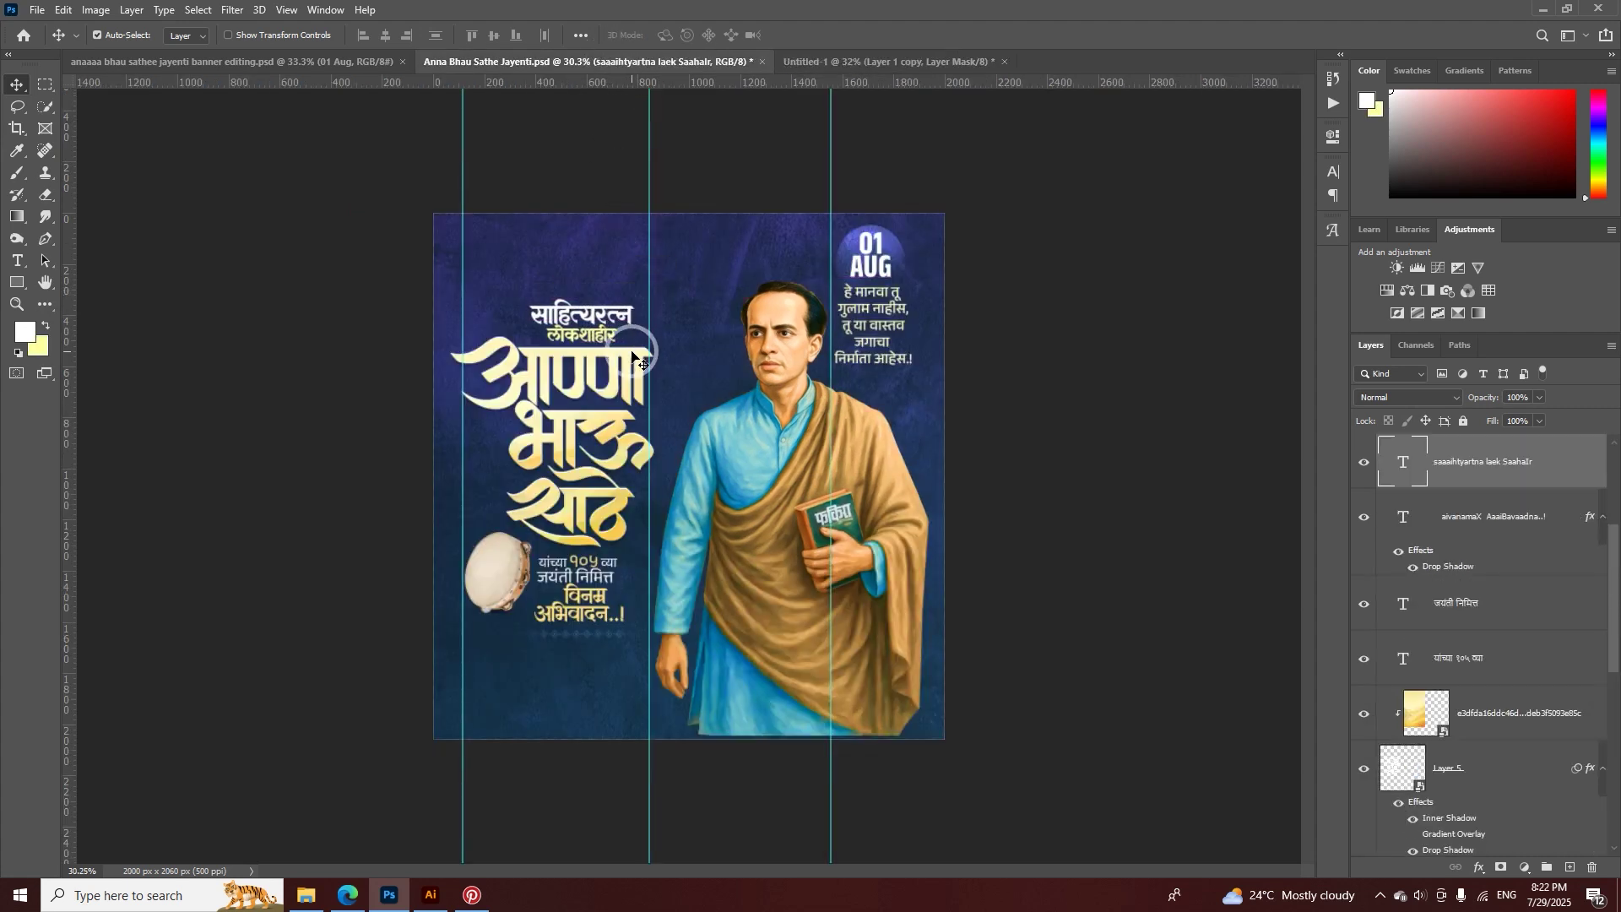
shift+click(606, 522)
double_click(1427, 714)
key(z)
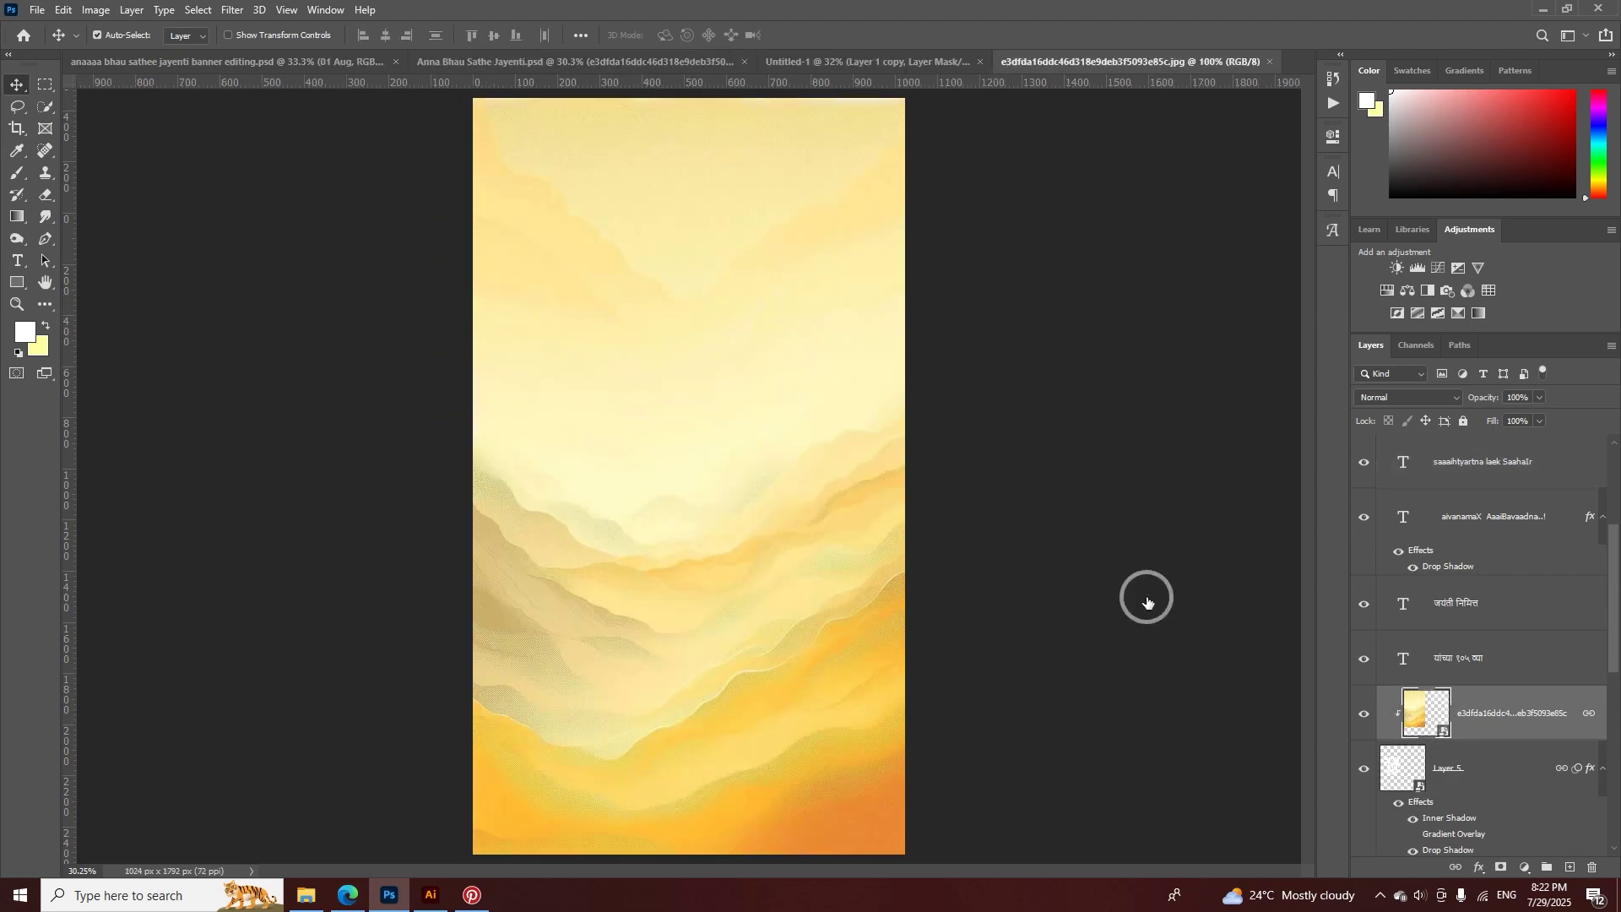
drag(767, 549, 715, 606)
key(ctrl+space)
drag(680, 543, 692, 595)
- Switch to Pinterest, search for "yellow texutre" and browse the yellow and gold texture images
click(471, 895)
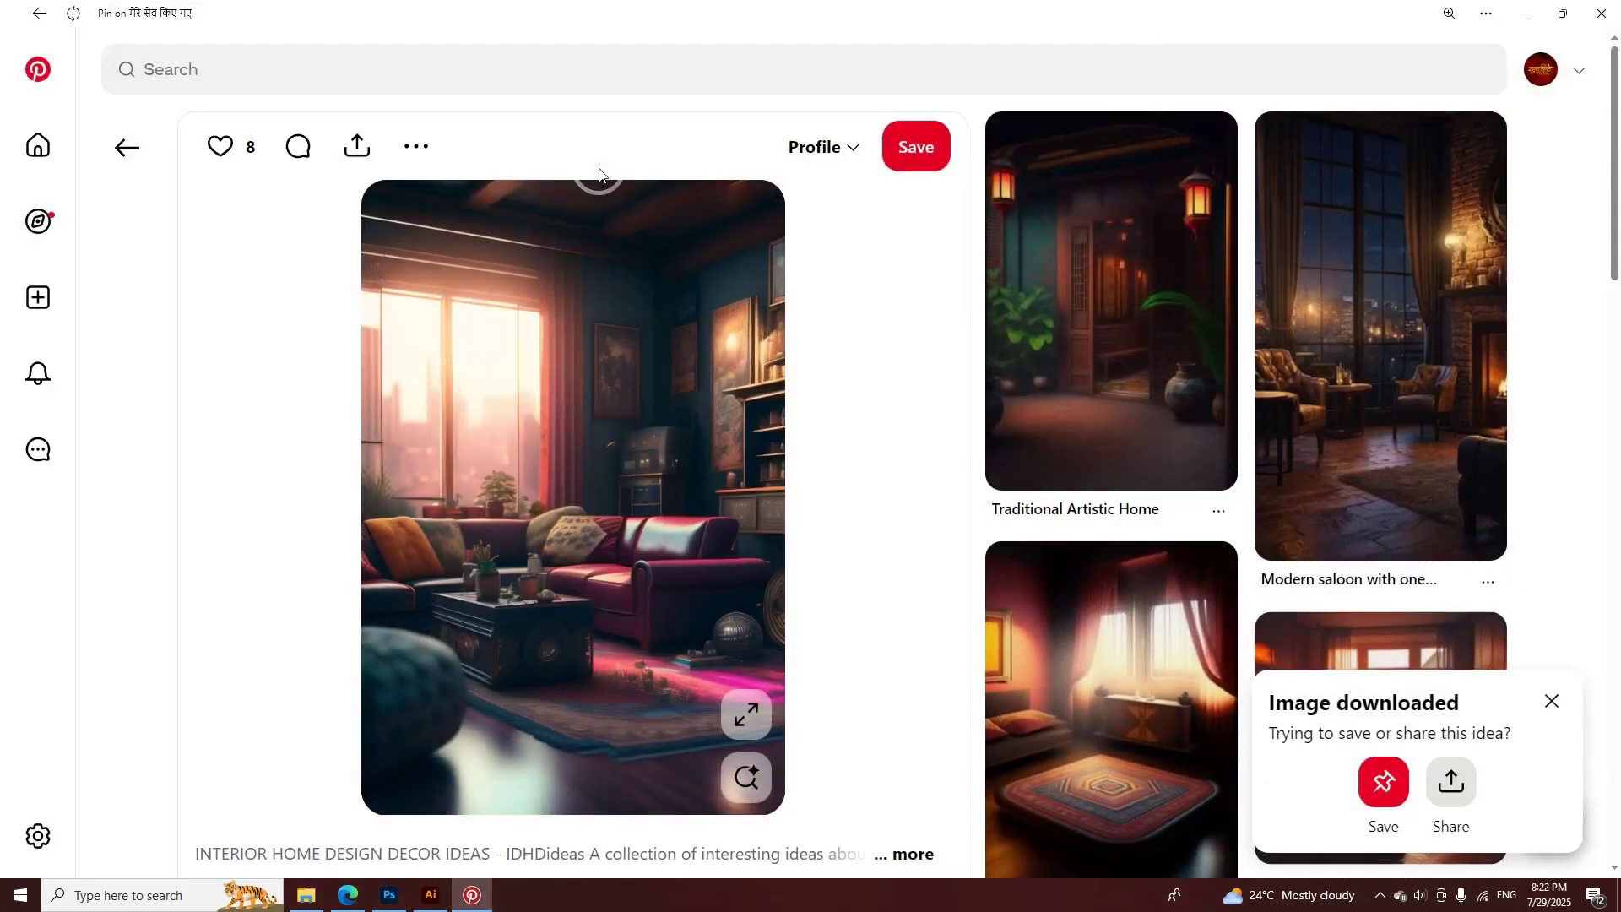
click(453, 72)
text(yellow texutre)
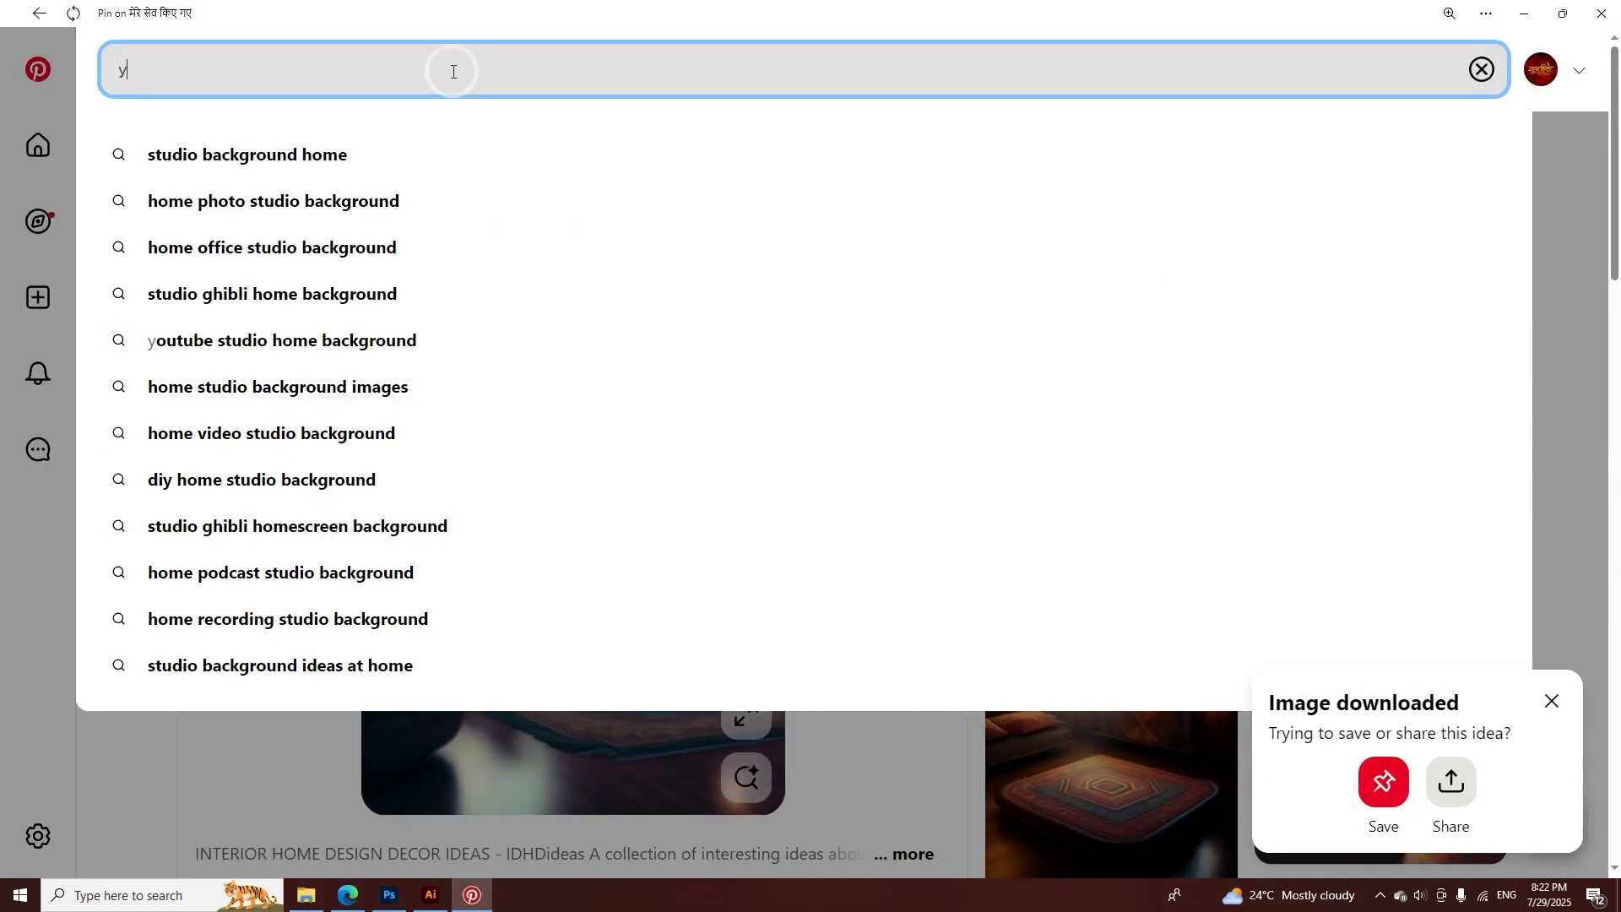
key(Return)
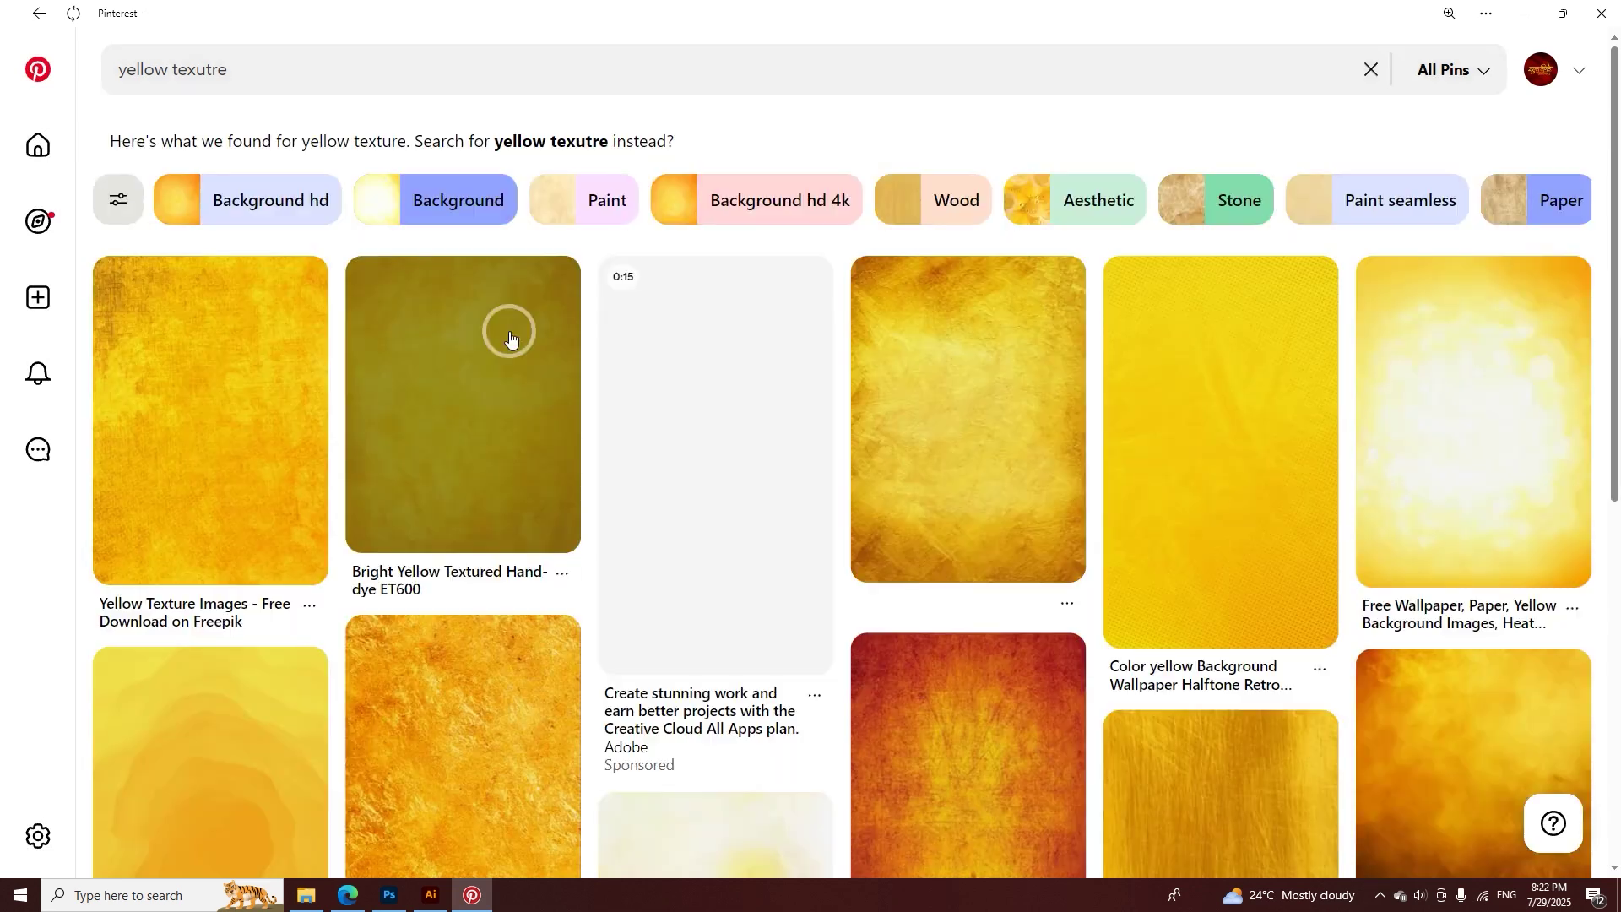
scroll(635, 379, down, 10)
scroll(637, 381, down, 20)
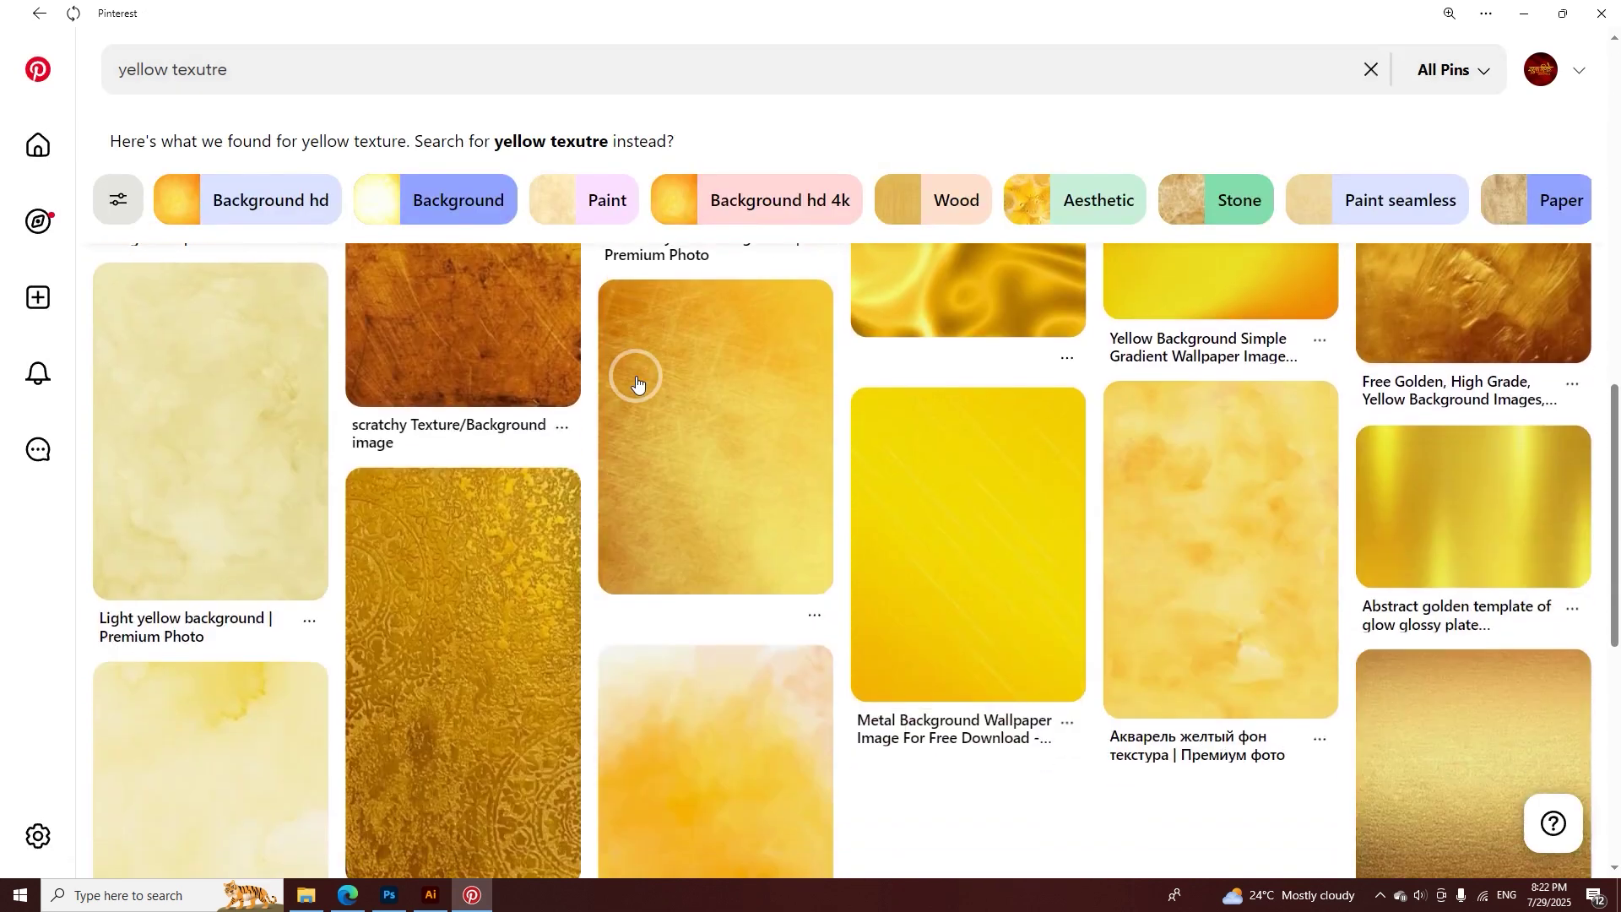
scroll(947, 506, down, 20)
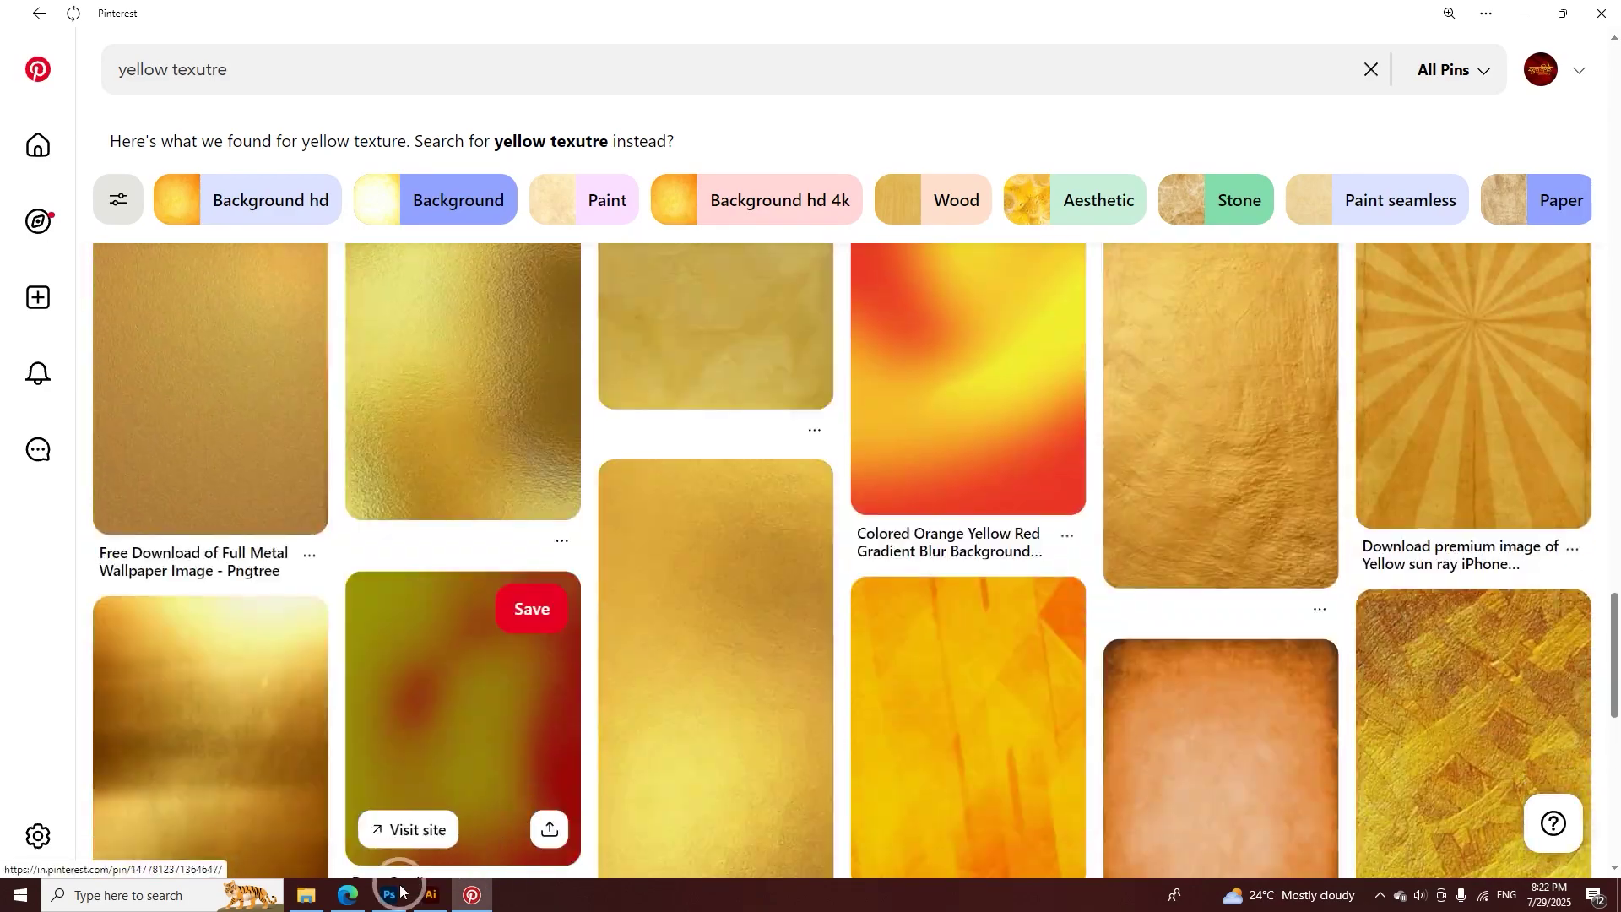
- Switch to Photoshop, return to the Anna Bhau Sathe Jayenti banner, and compare the calligraphic name by toggling layer visibility
click(390, 895)
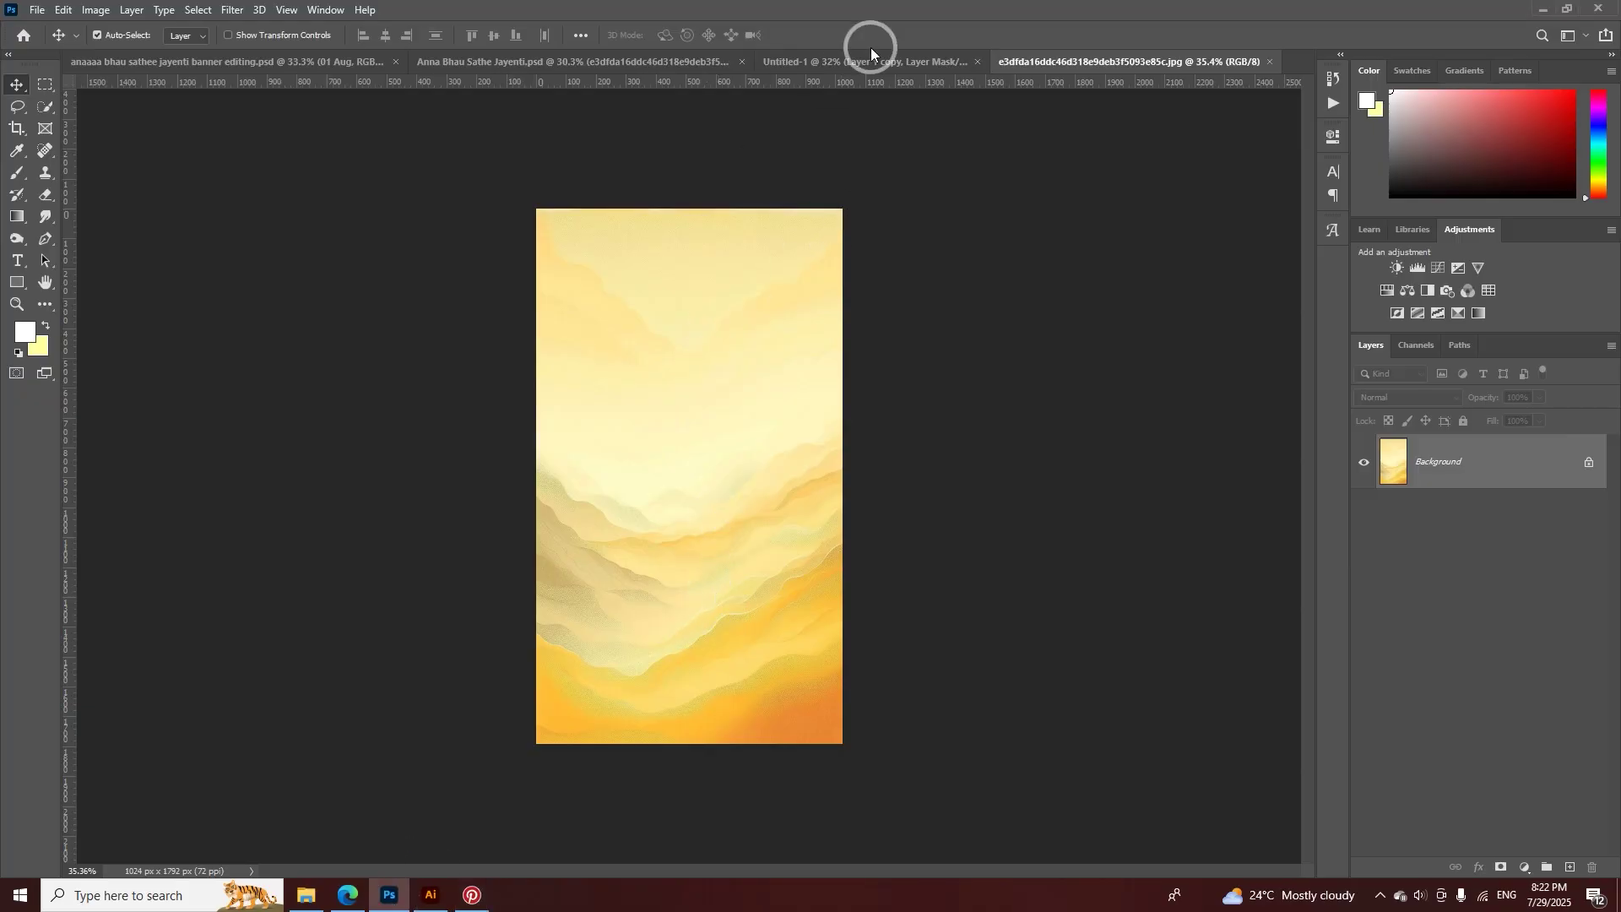
click(574, 63)
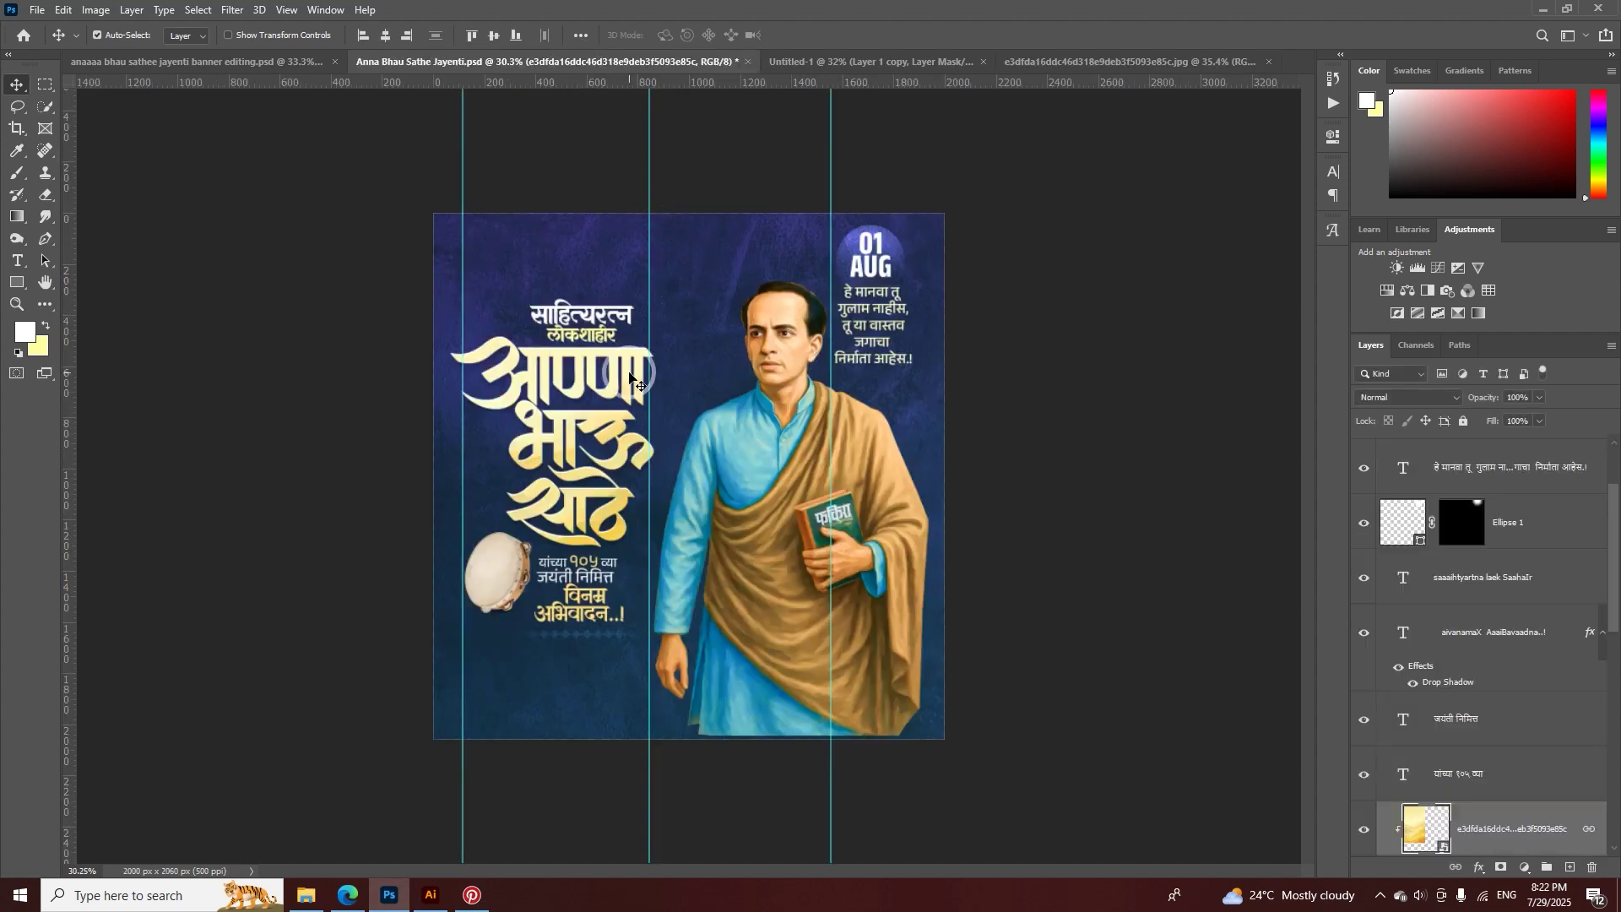
scroll(1447, 748, down, 3)
click(1360, 669)
click(1360, 668)
click(1472, 723)
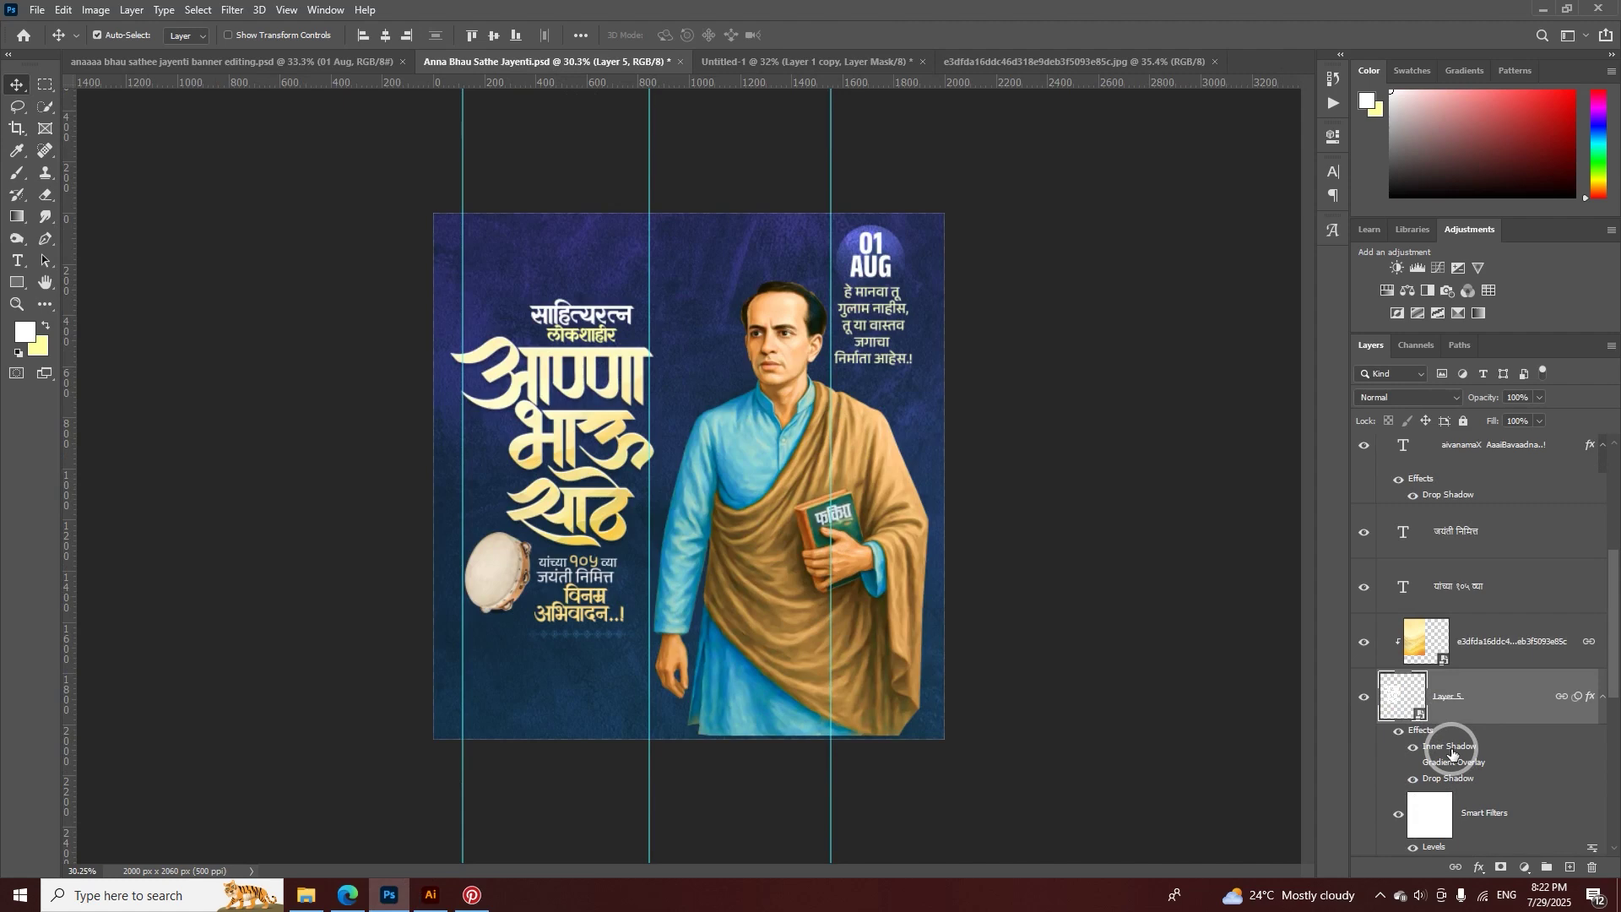
- Review the Inner Shadow and Drop Shadow settings of the calligraphic name's layer
double_click(1451, 746)
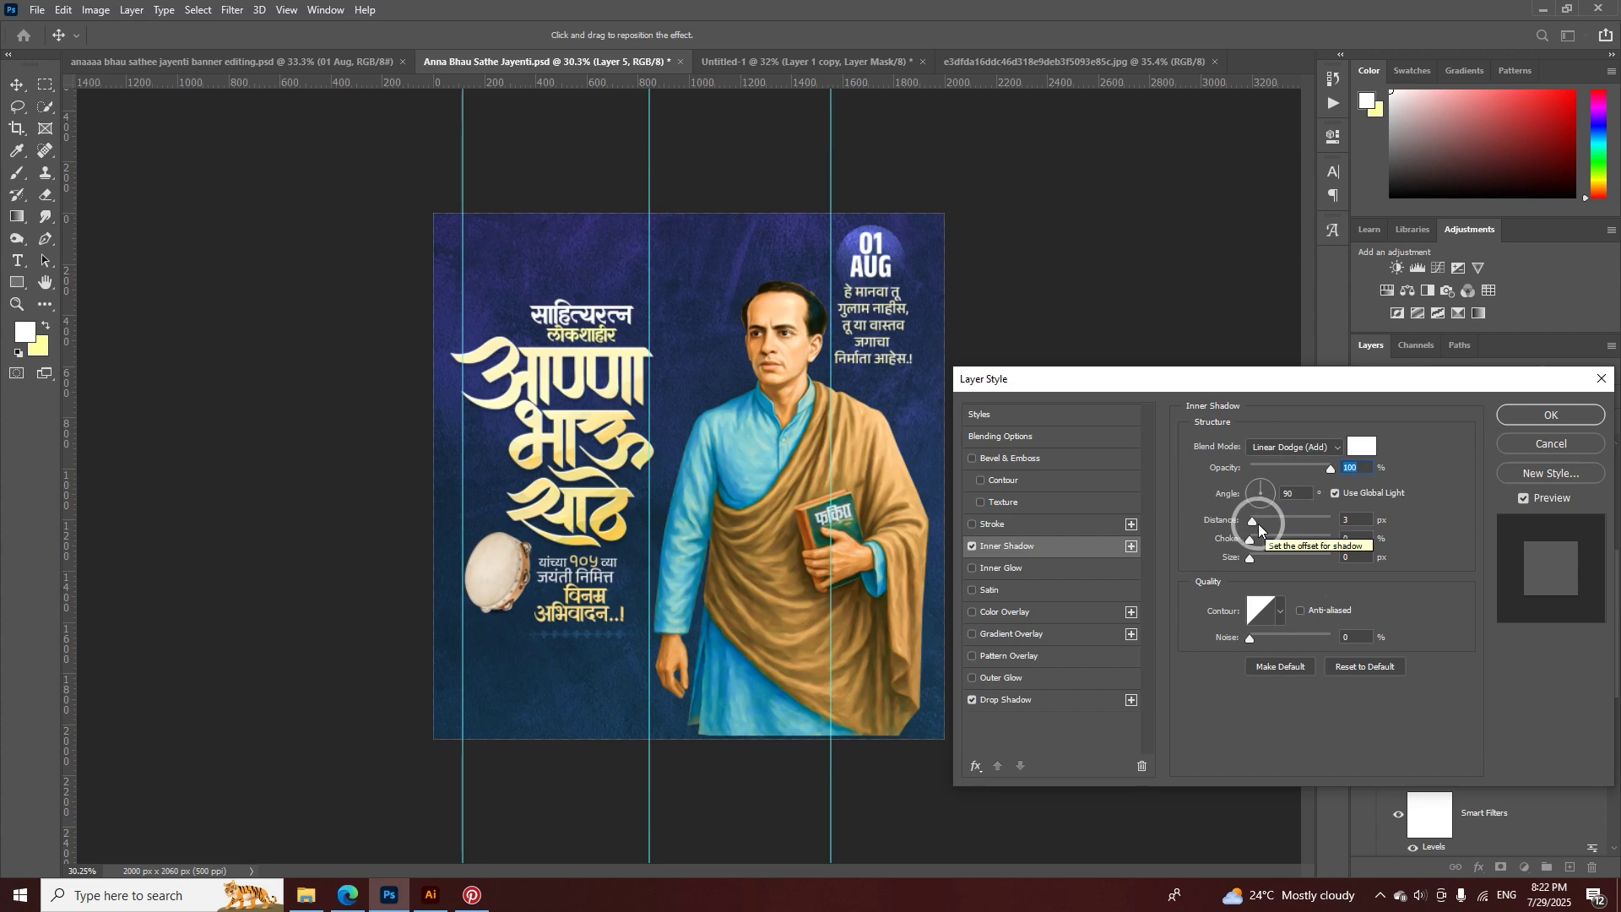
click(1016, 699)
click(1548, 415)
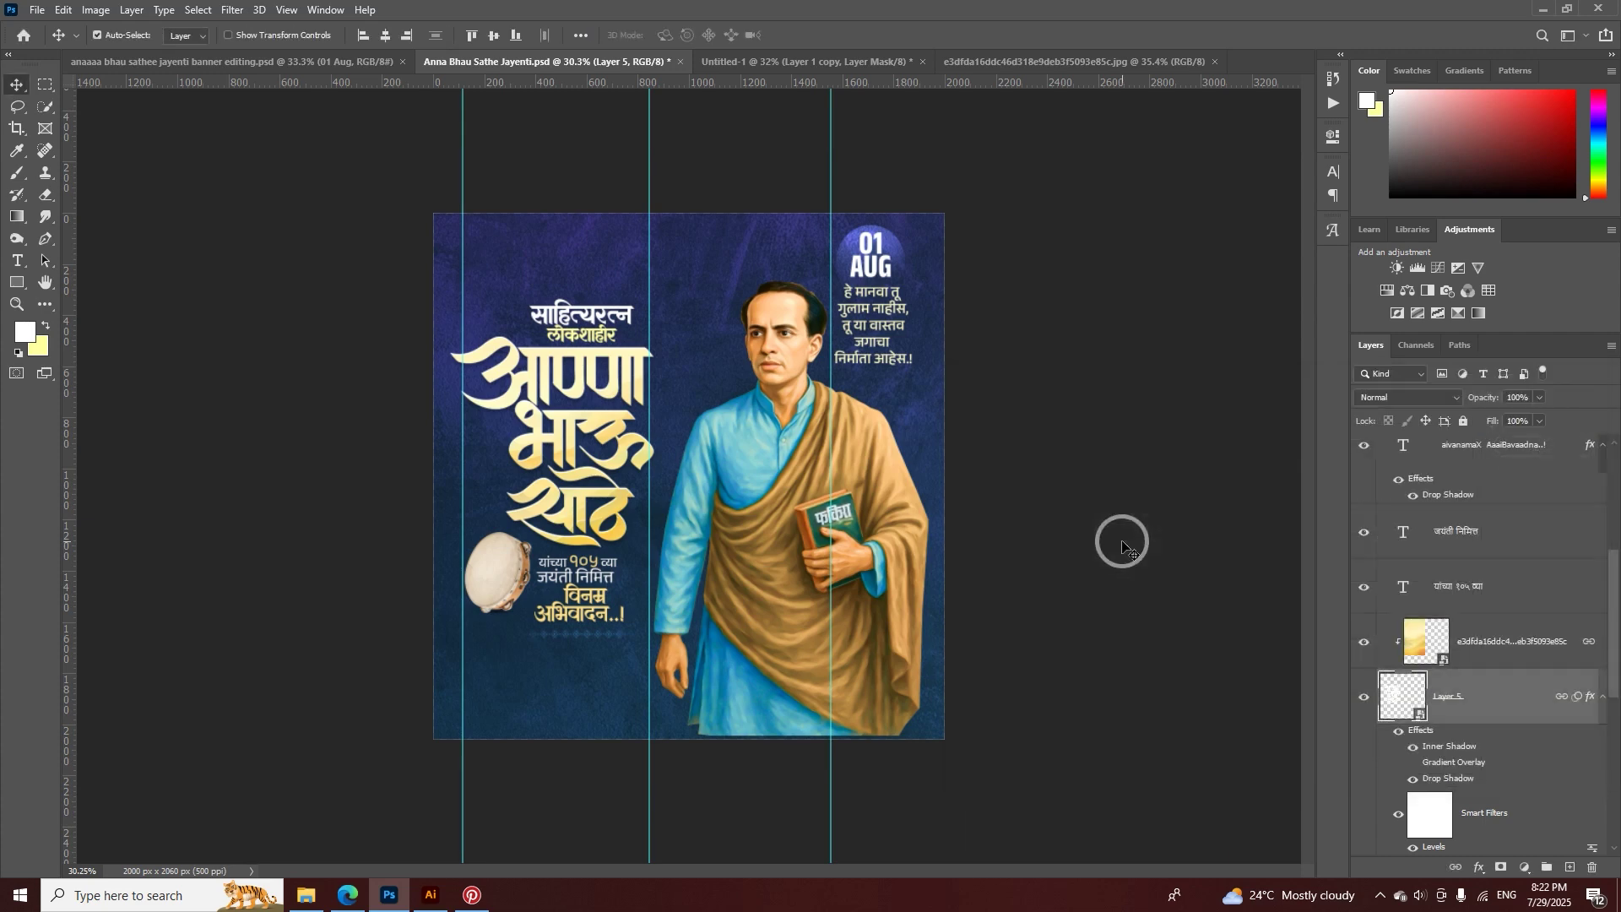
- Copy the calligraphic name with its clipped yellow texture into Untitled-1 and enlarge it beside the portrait
drag(628, 363, 682, 277)
drag(542, 443, 573, 385)
key(ctrl+t)
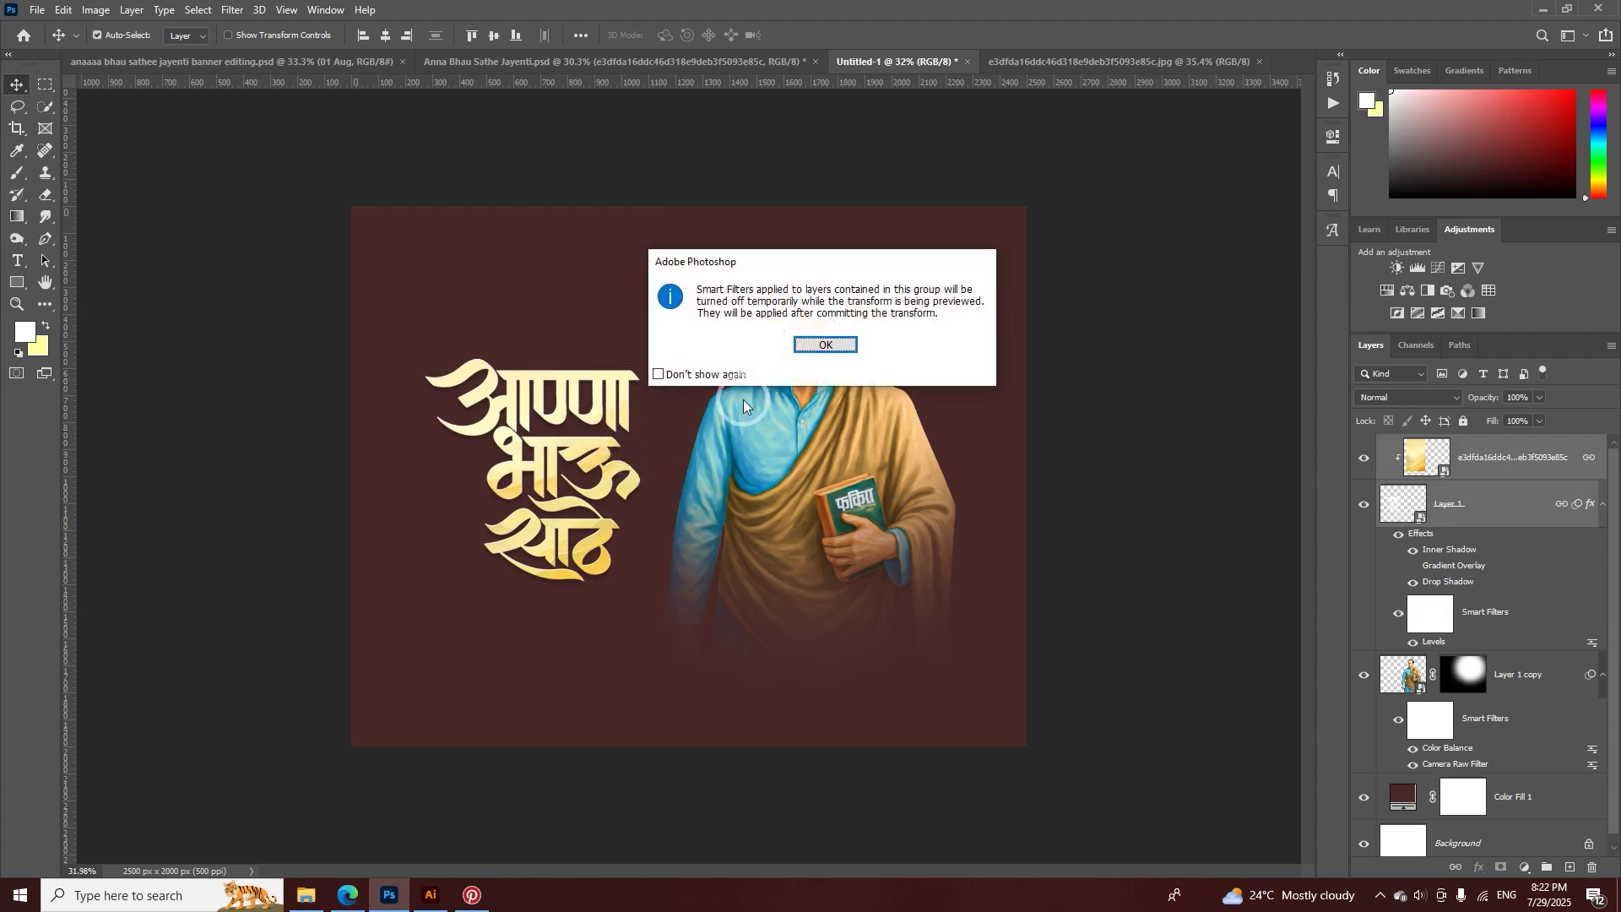
click(825, 346)
drag(673, 424, 688, 428)
click(836, 35)
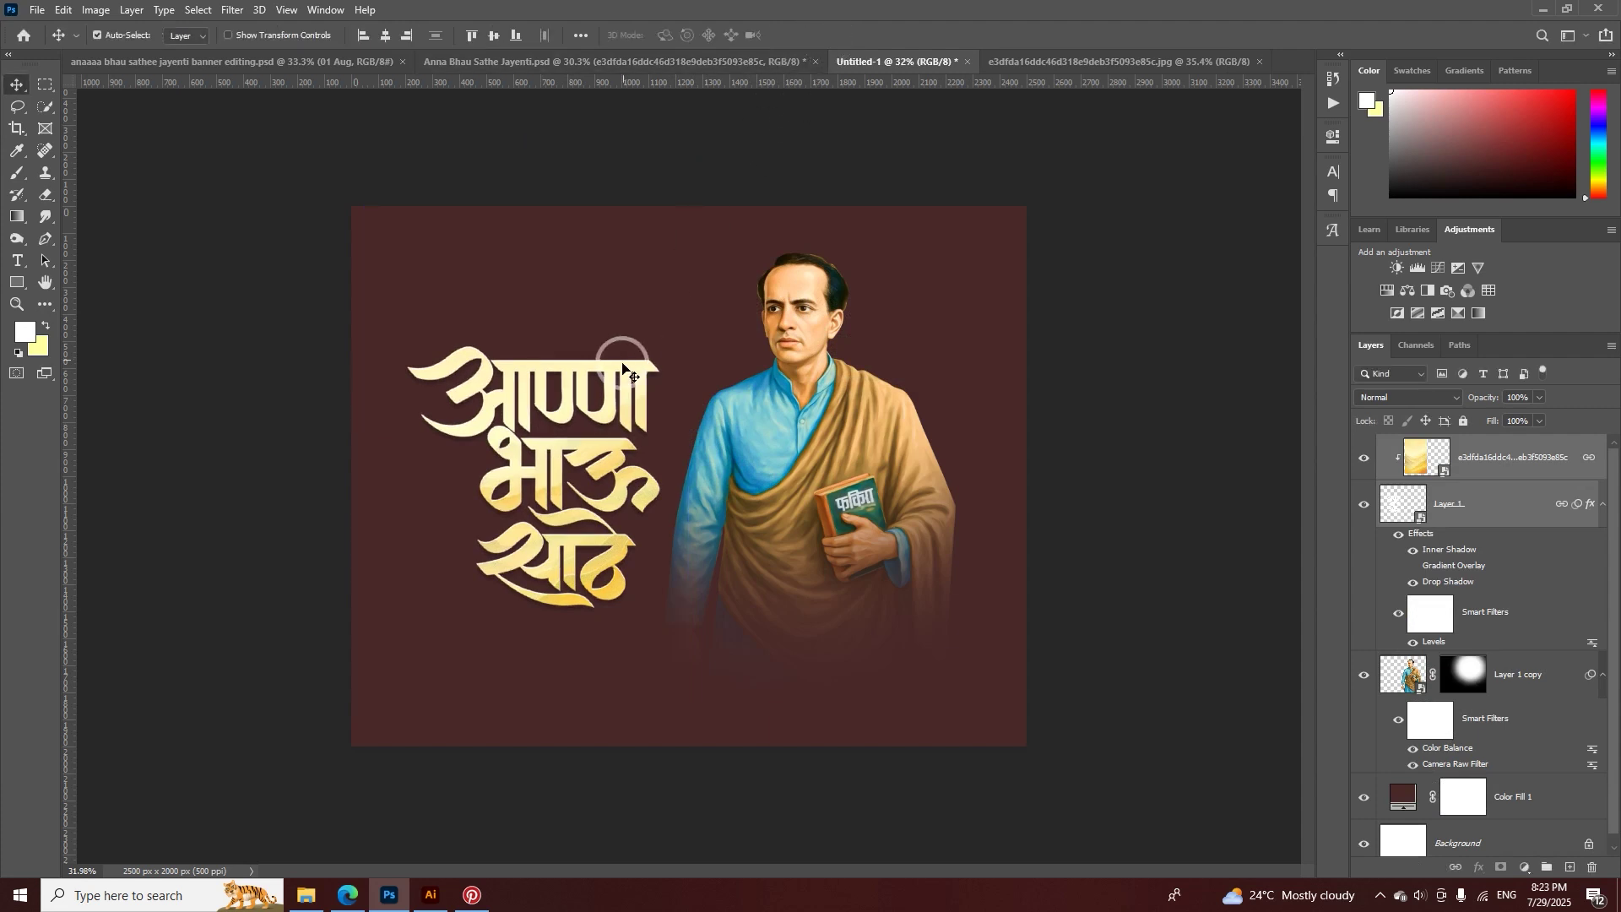
- Copy the two-line heading above the calligraphic name from the Anna Bhau Sathe Jayenti banner into Untitled-1
drag(642, 347, 640, 540)
scroll(582, 578, up, 3)
scroll(542, 466, down, 2)
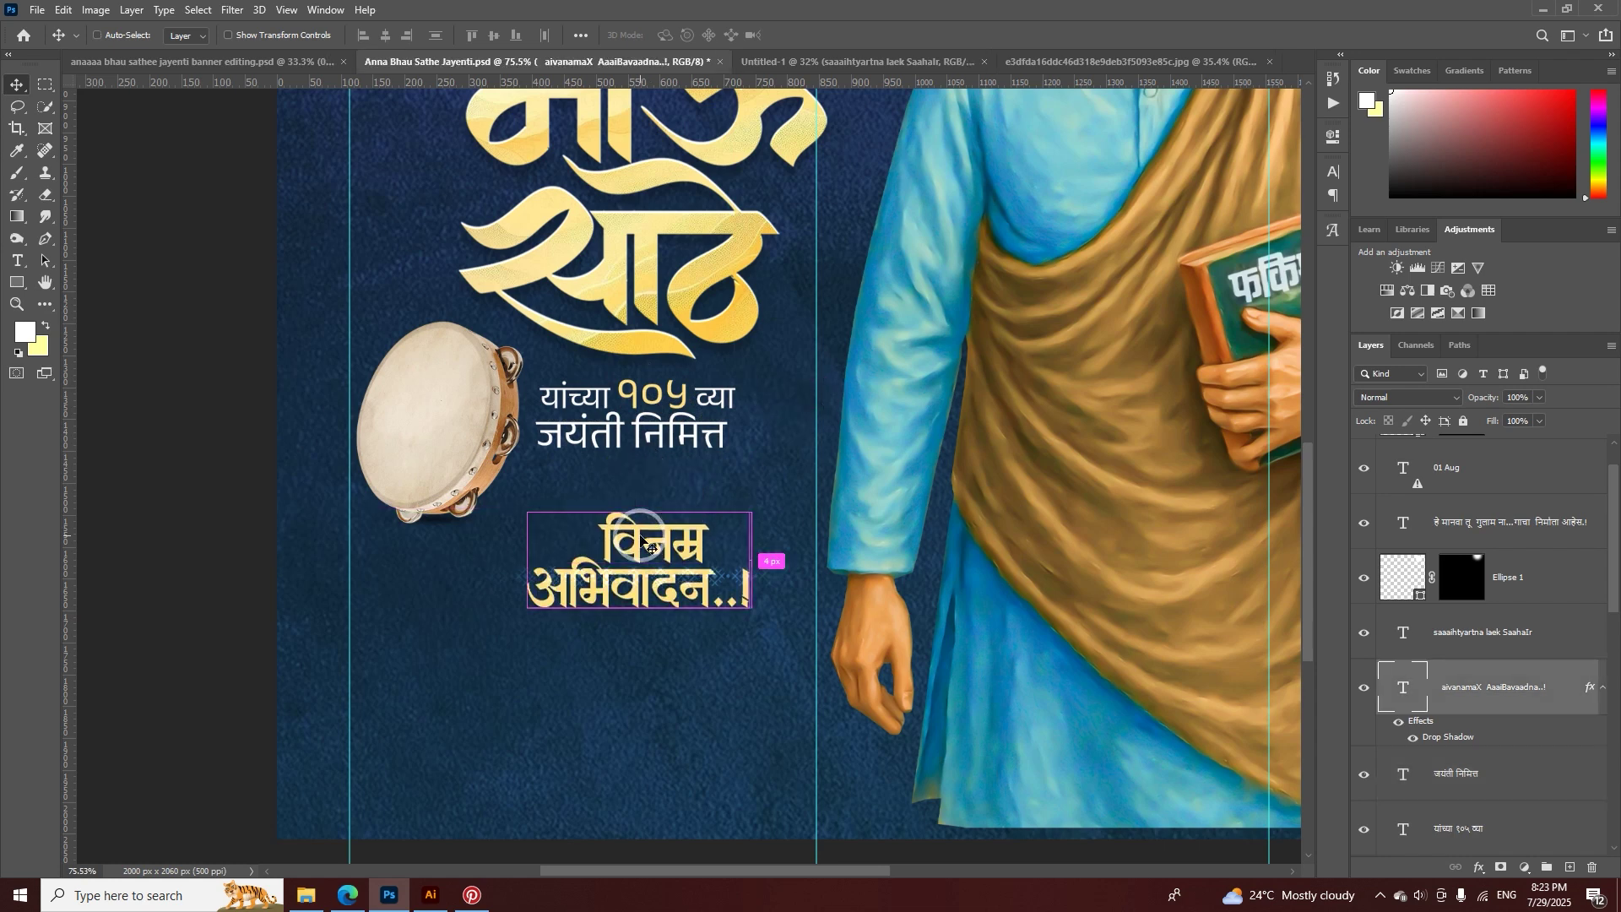
- Undo the greeting text's last move, and examine the font and sizes of the two anniversary text lines above it
key(ctrl+z)
double_click(662, 435)
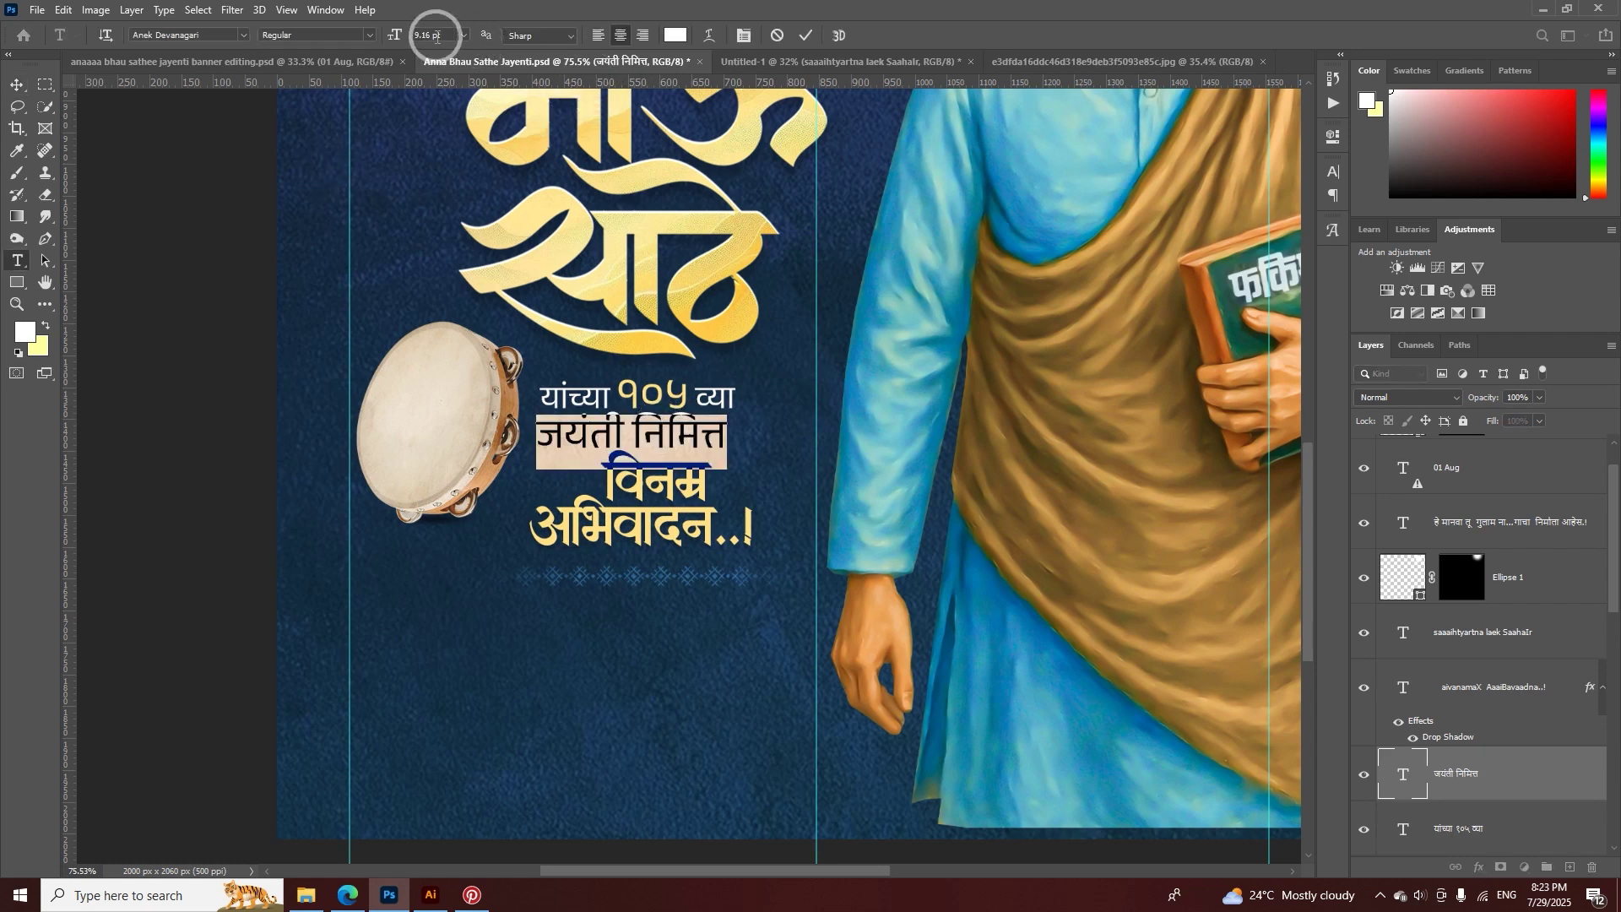
click(806, 36)
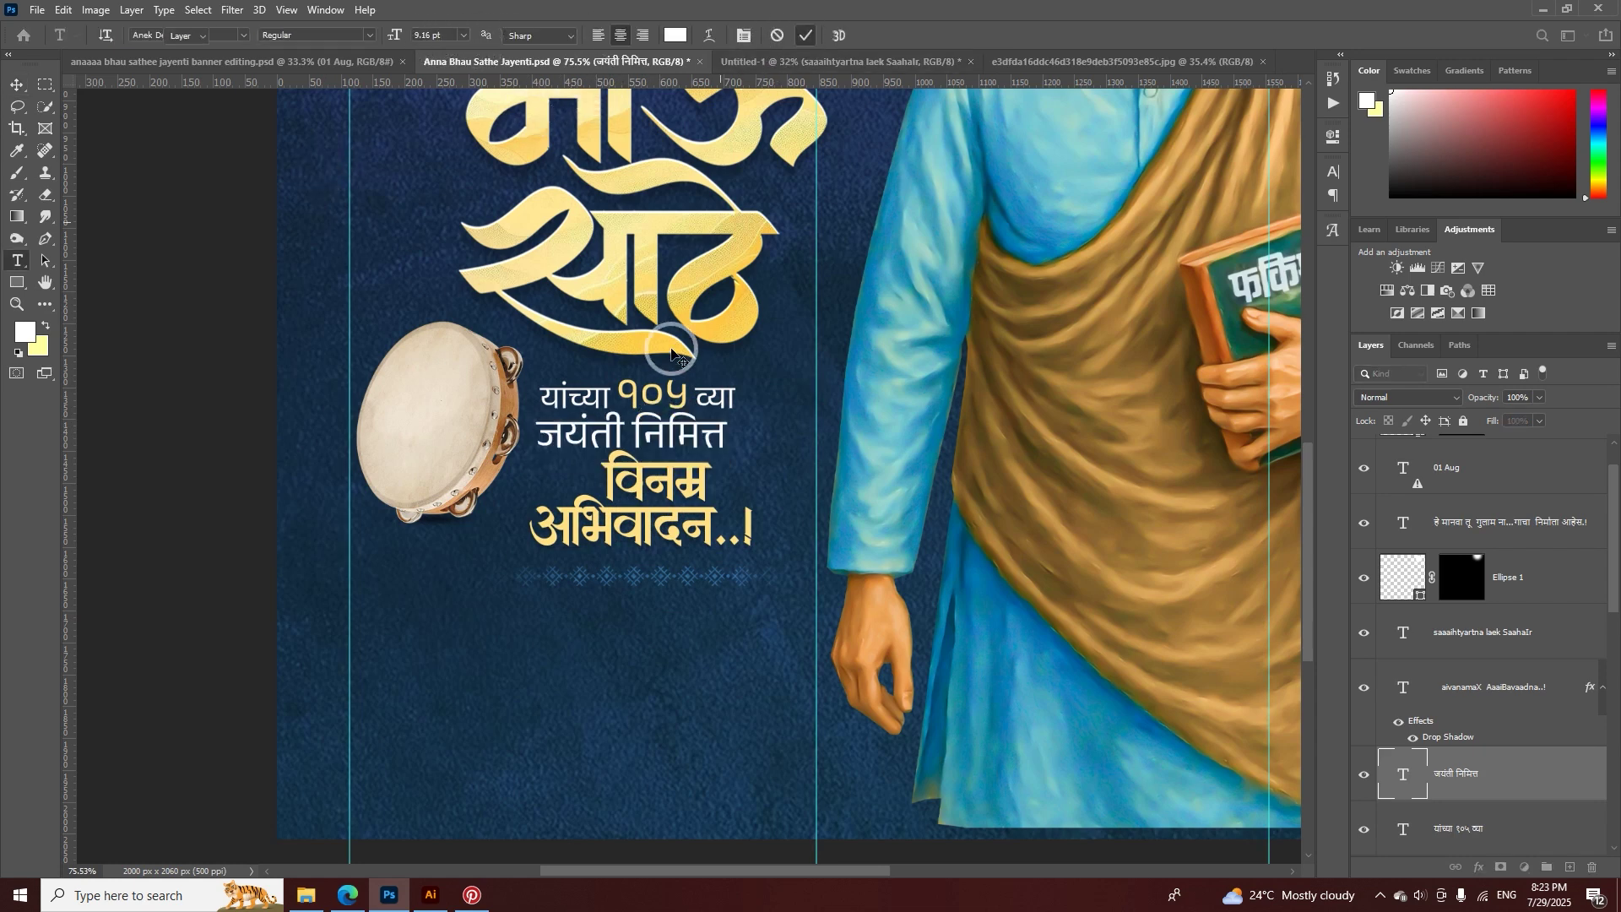
double_click(628, 390)
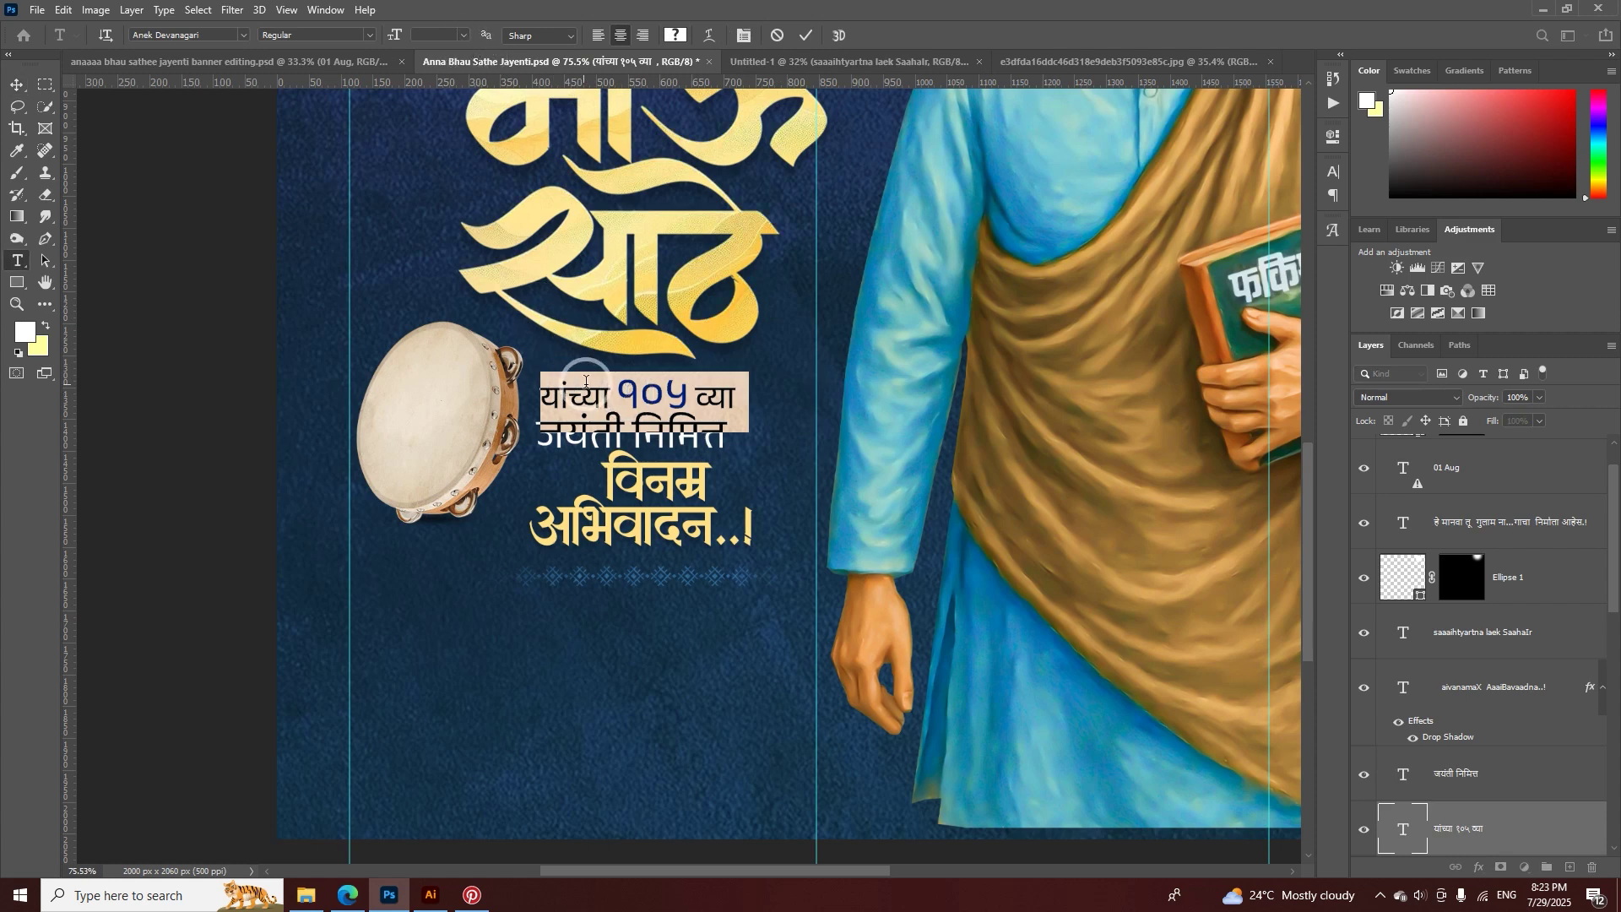
double_click(545, 390)
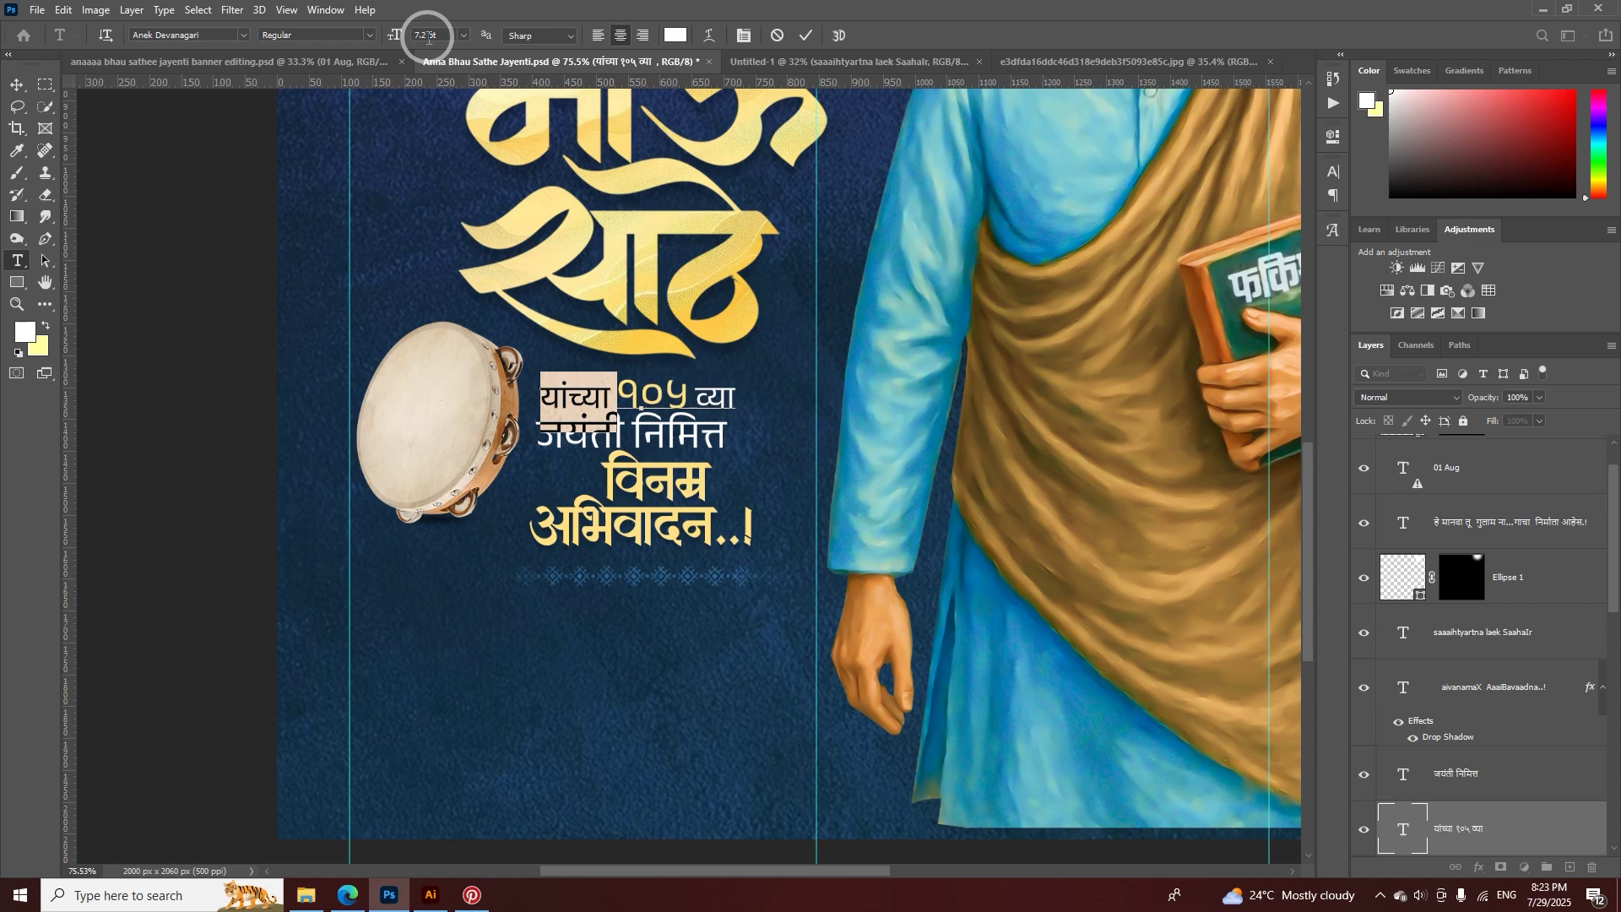
drag(693, 392, 622, 390)
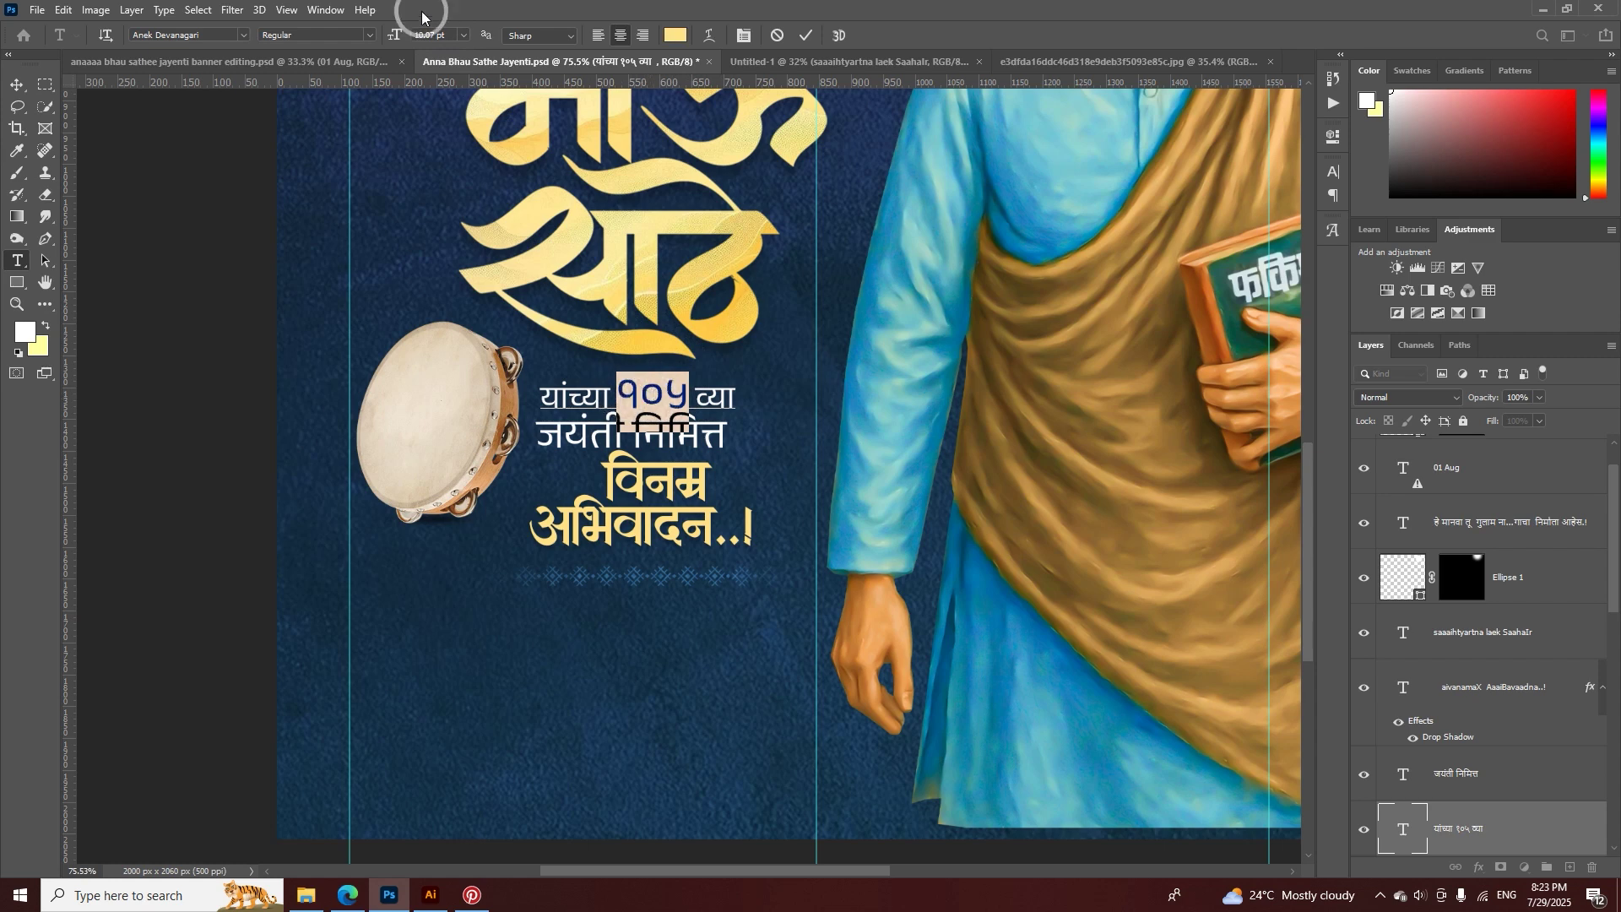
click(807, 36)
- Copy the two anniversary lines and the greeting text into Untitled-1 below the calligraphic name, and move the lettering and its heading up
key(v)
click(667, 403)
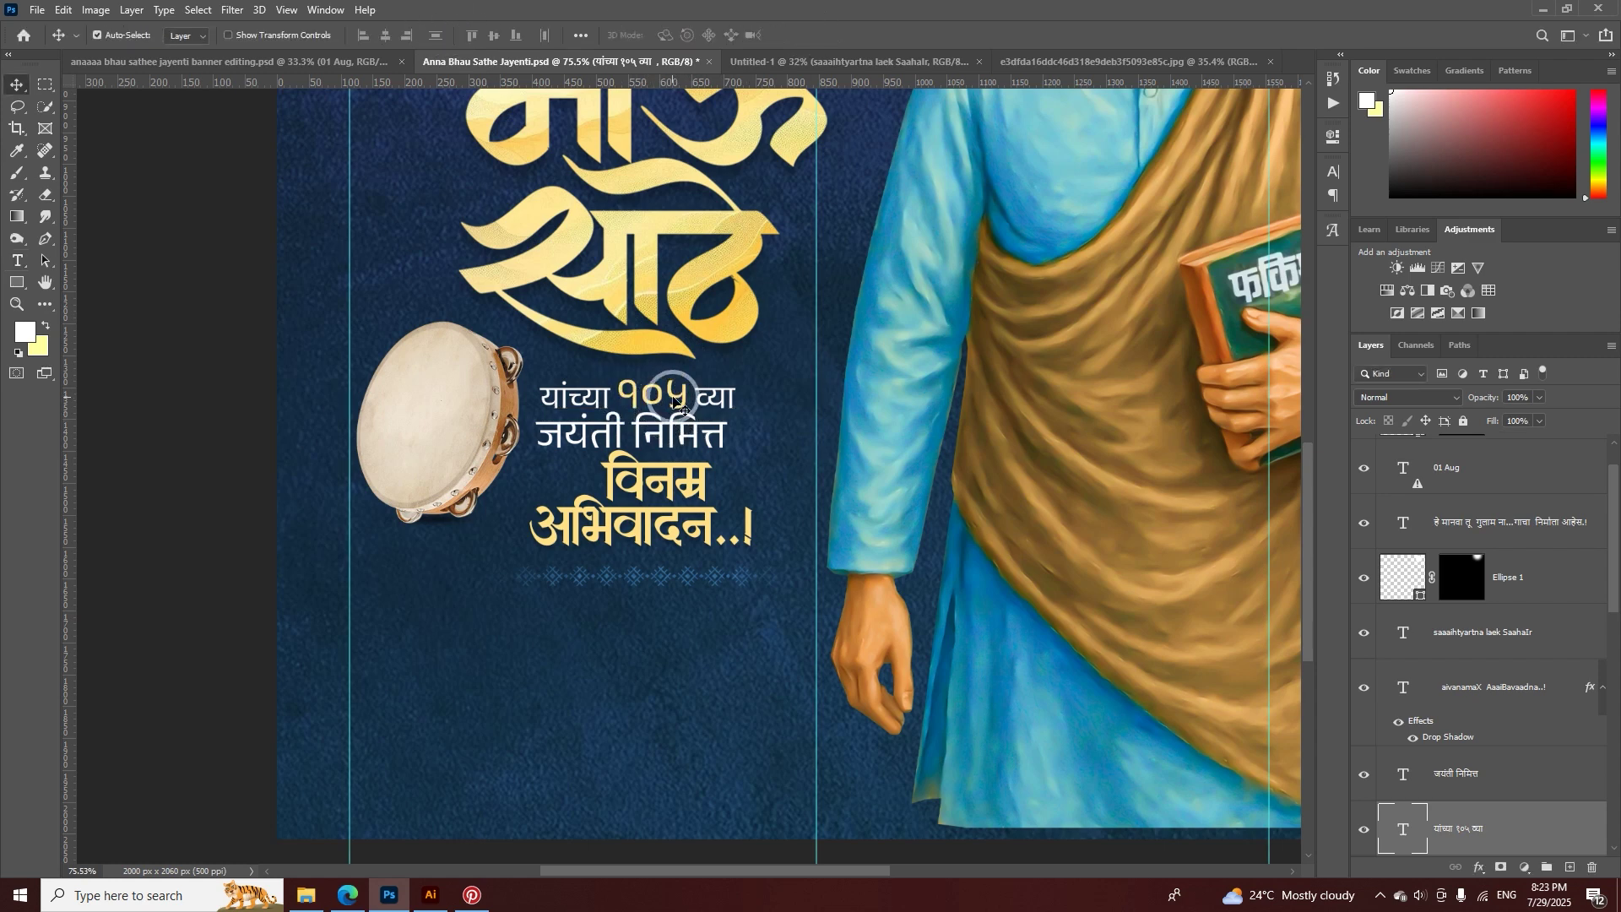
click(672, 482)
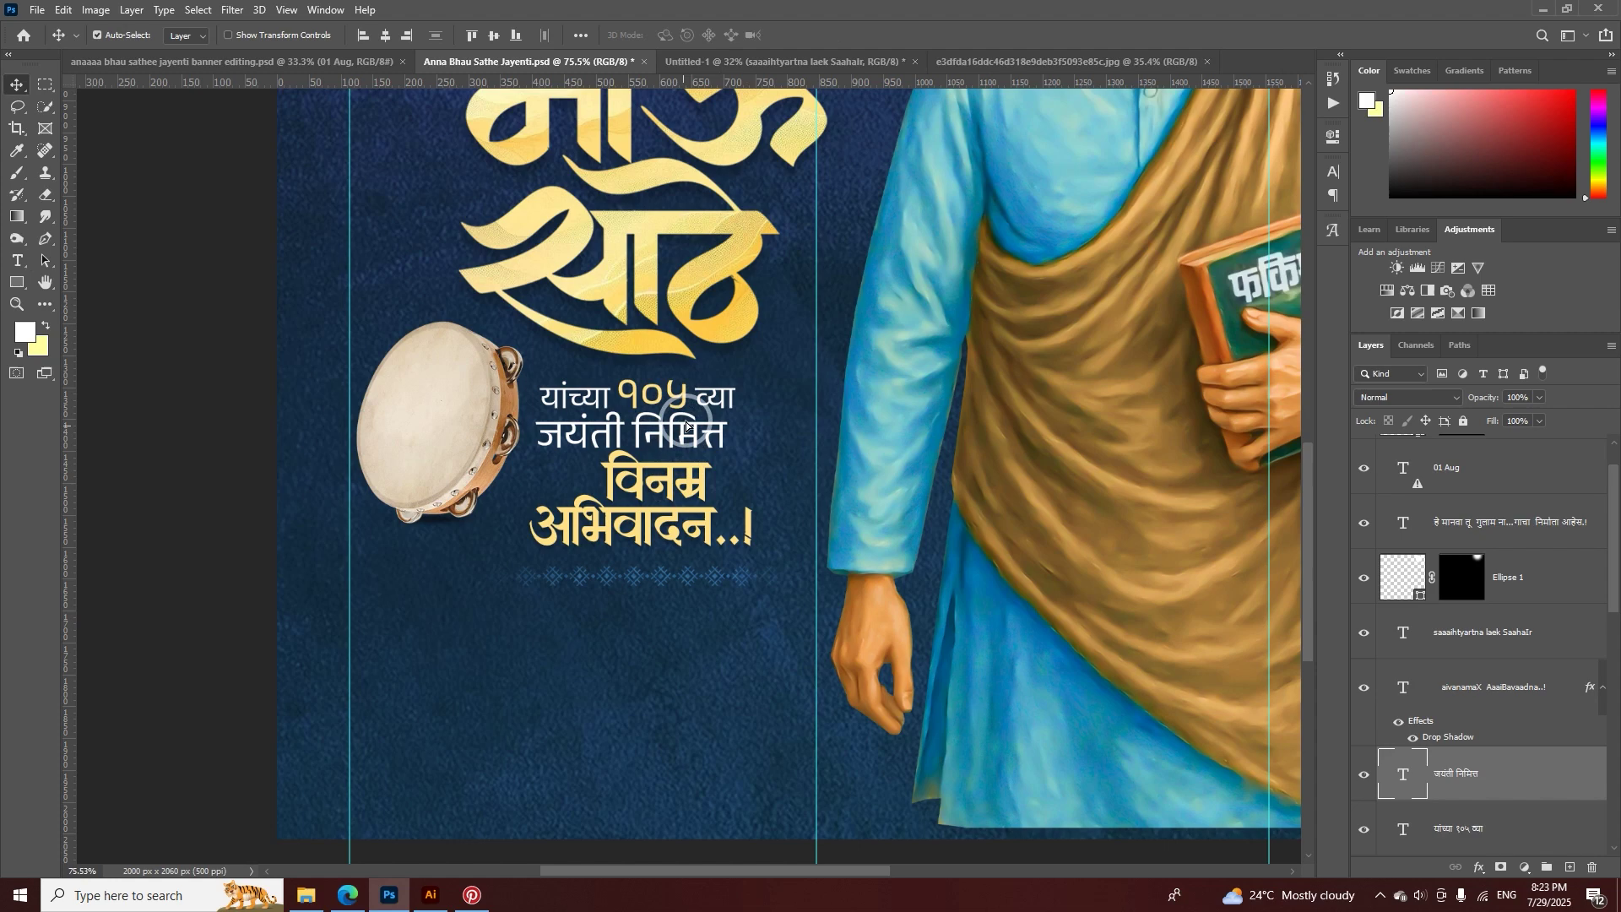
shift+click(694, 410)
drag(709, 401, 614, 480)
drag(564, 627, 591, 515)
drag(586, 317, 586, 286)
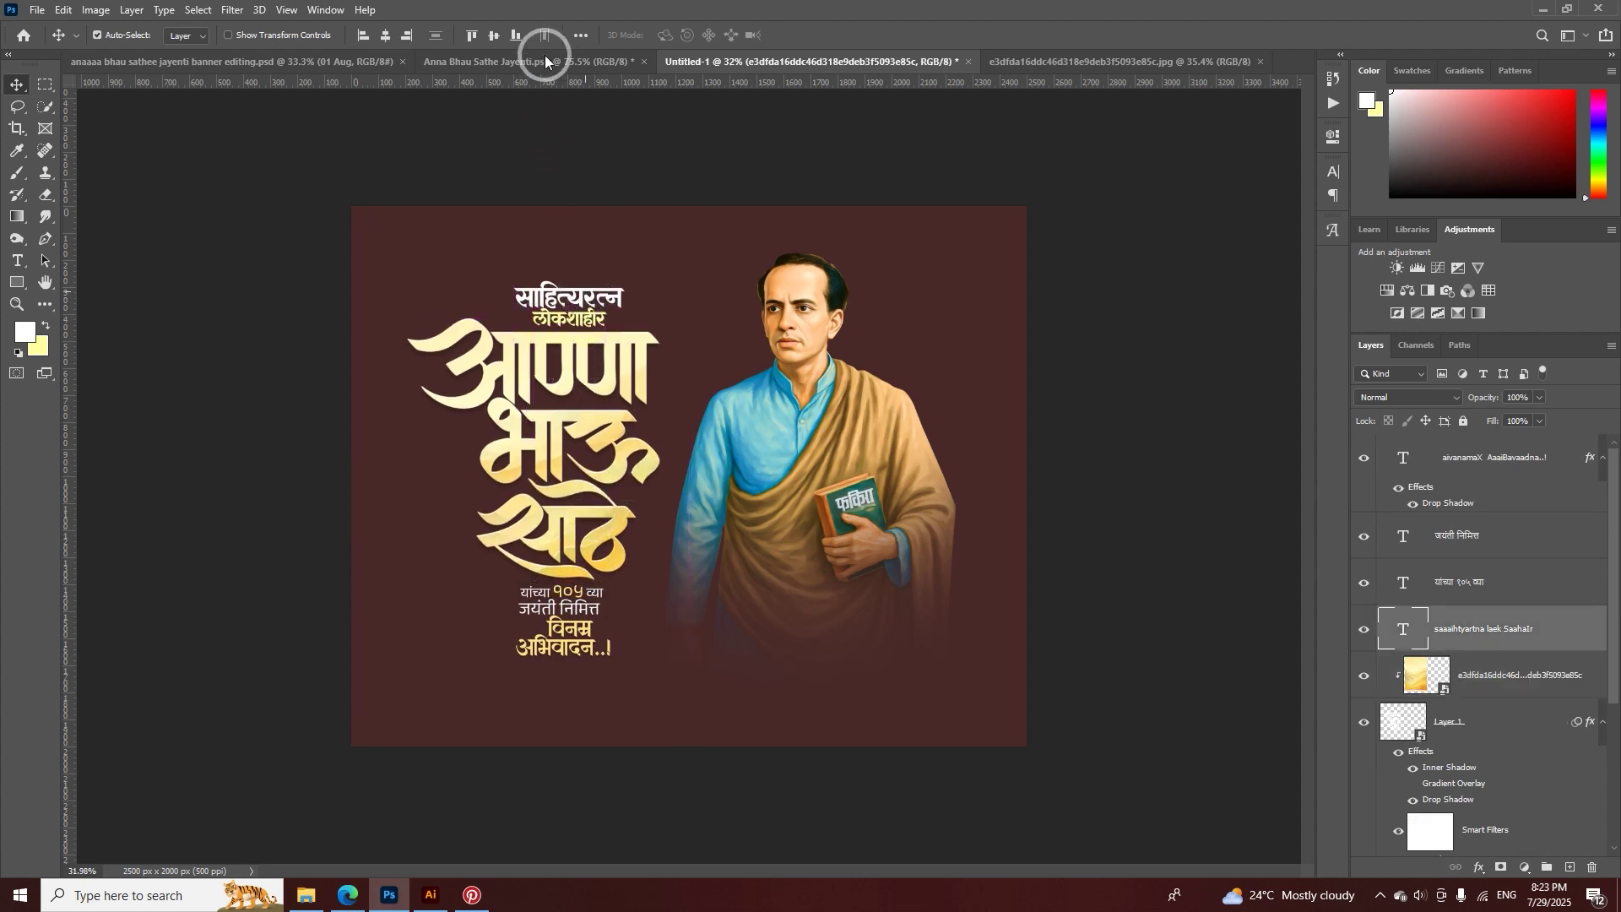
- Copy the tambourine and its shadow from the Anna Bhau Sathe Jayenti banner into Untitled-1, left of the anniversary text
click(541, 61)
drag(289, 456, 570, 354)
drag(459, 618, 595, 550)
- Hide the tambourine's shadow on Layer 2 and add a new empty layer directly beneath the tambourine
key(z)
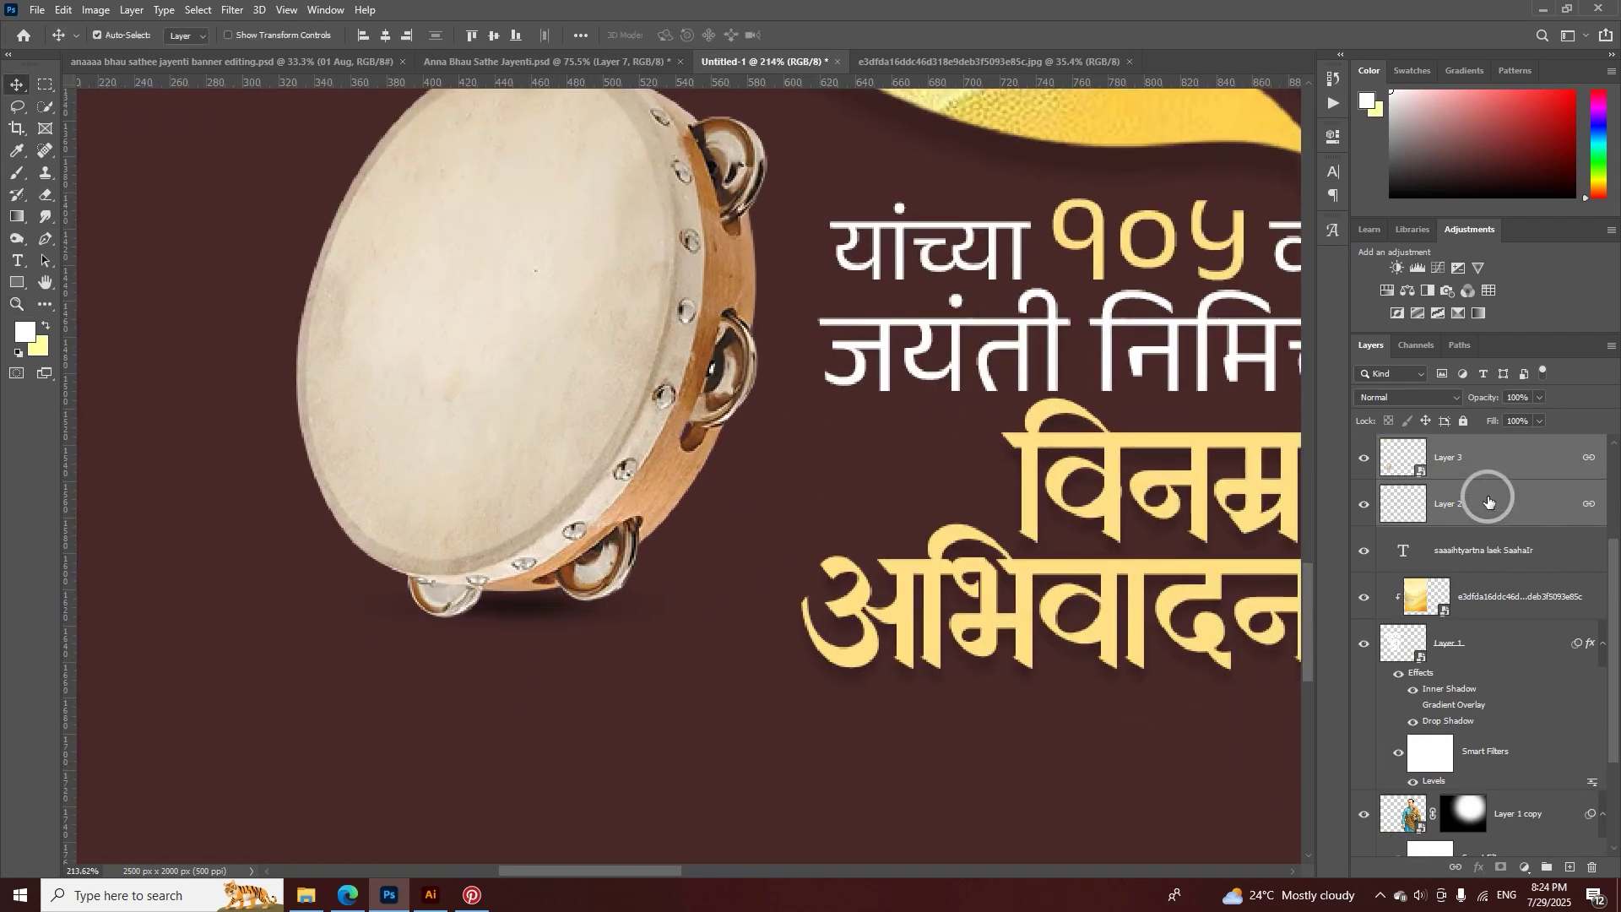
click(1511, 517)
click(1363, 504)
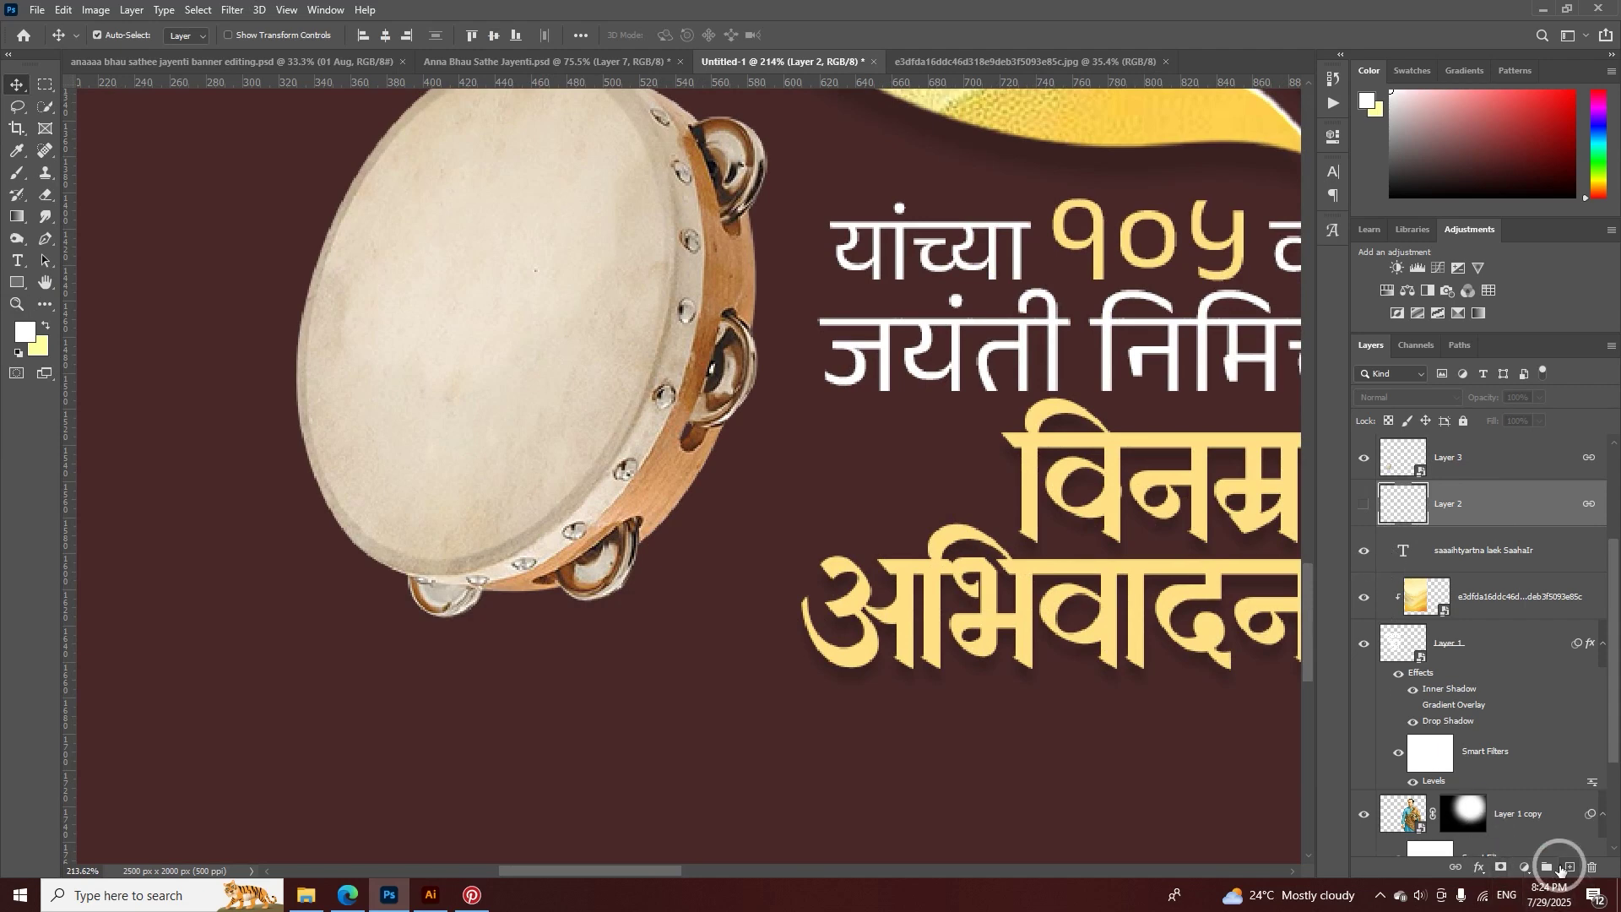
click(1569, 867)
click(903, 369)
click(1364, 458)
click(1363, 458)
click(1393, 506)
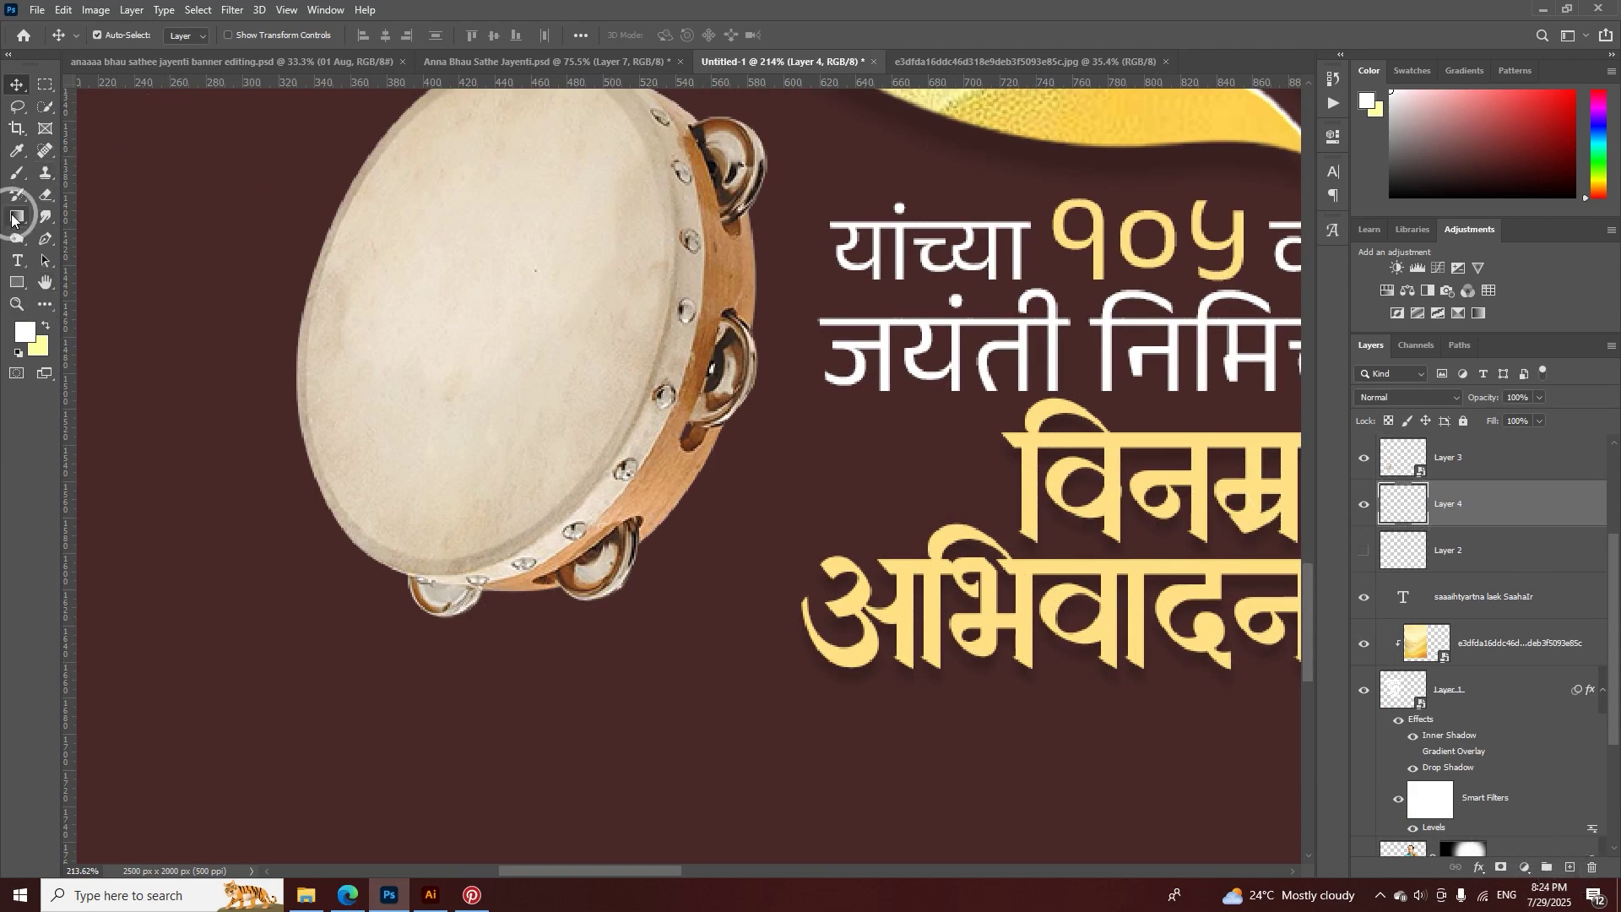
- Set up a soft round brush at 46 px and 0% hardness, flatten its tip into a thin ellipse, and choose black
click(15, 173)
right_click(535, 397)
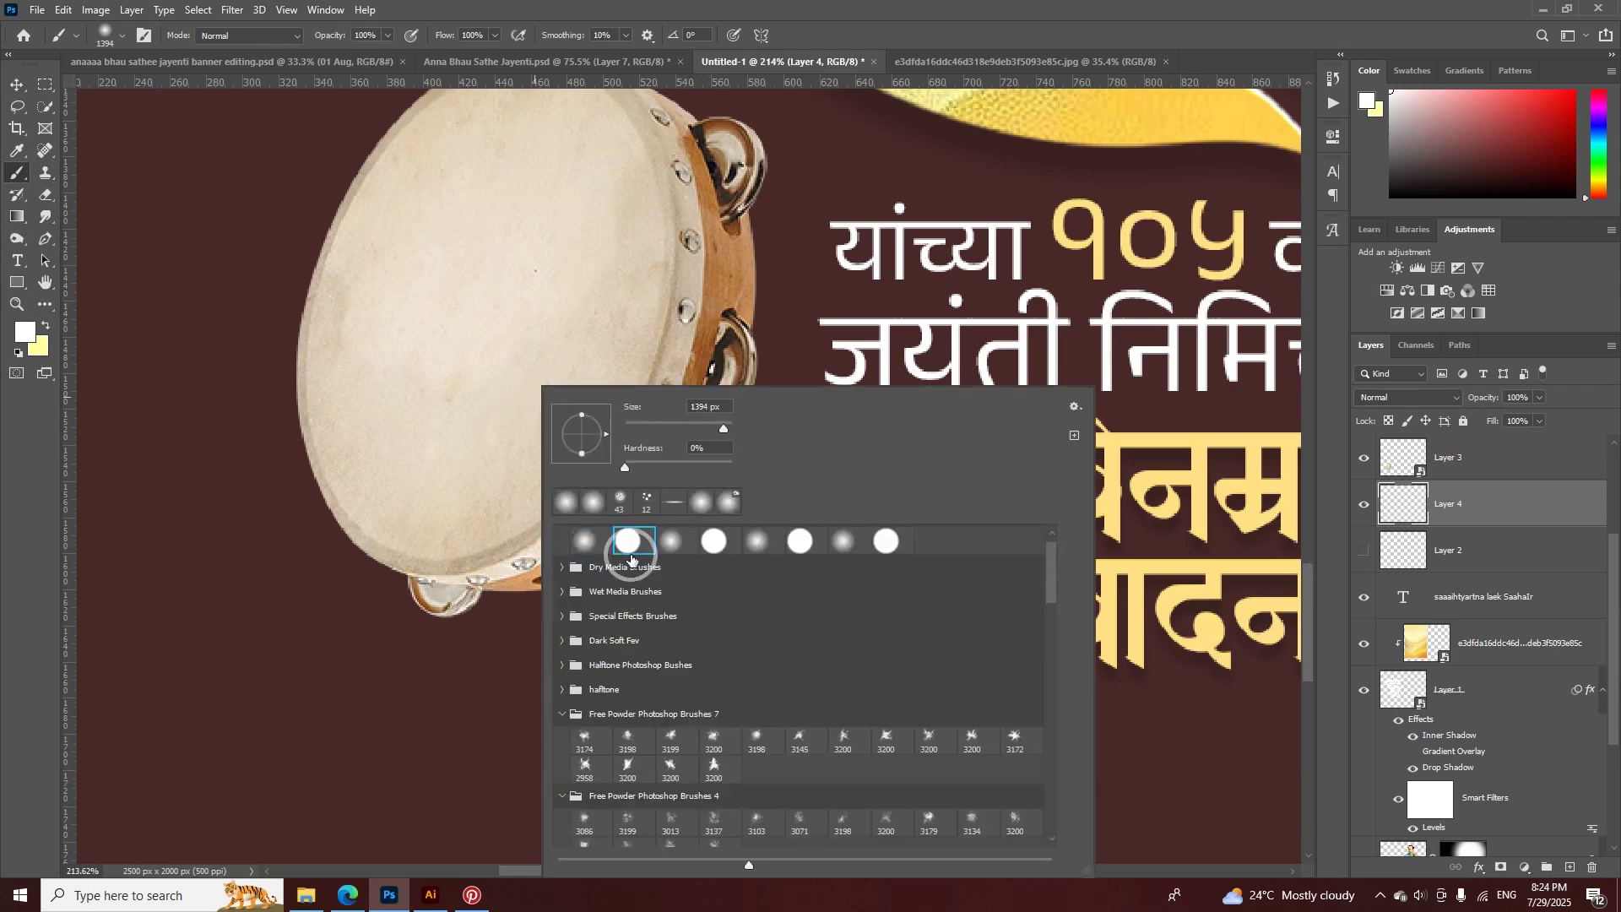
click(591, 542)
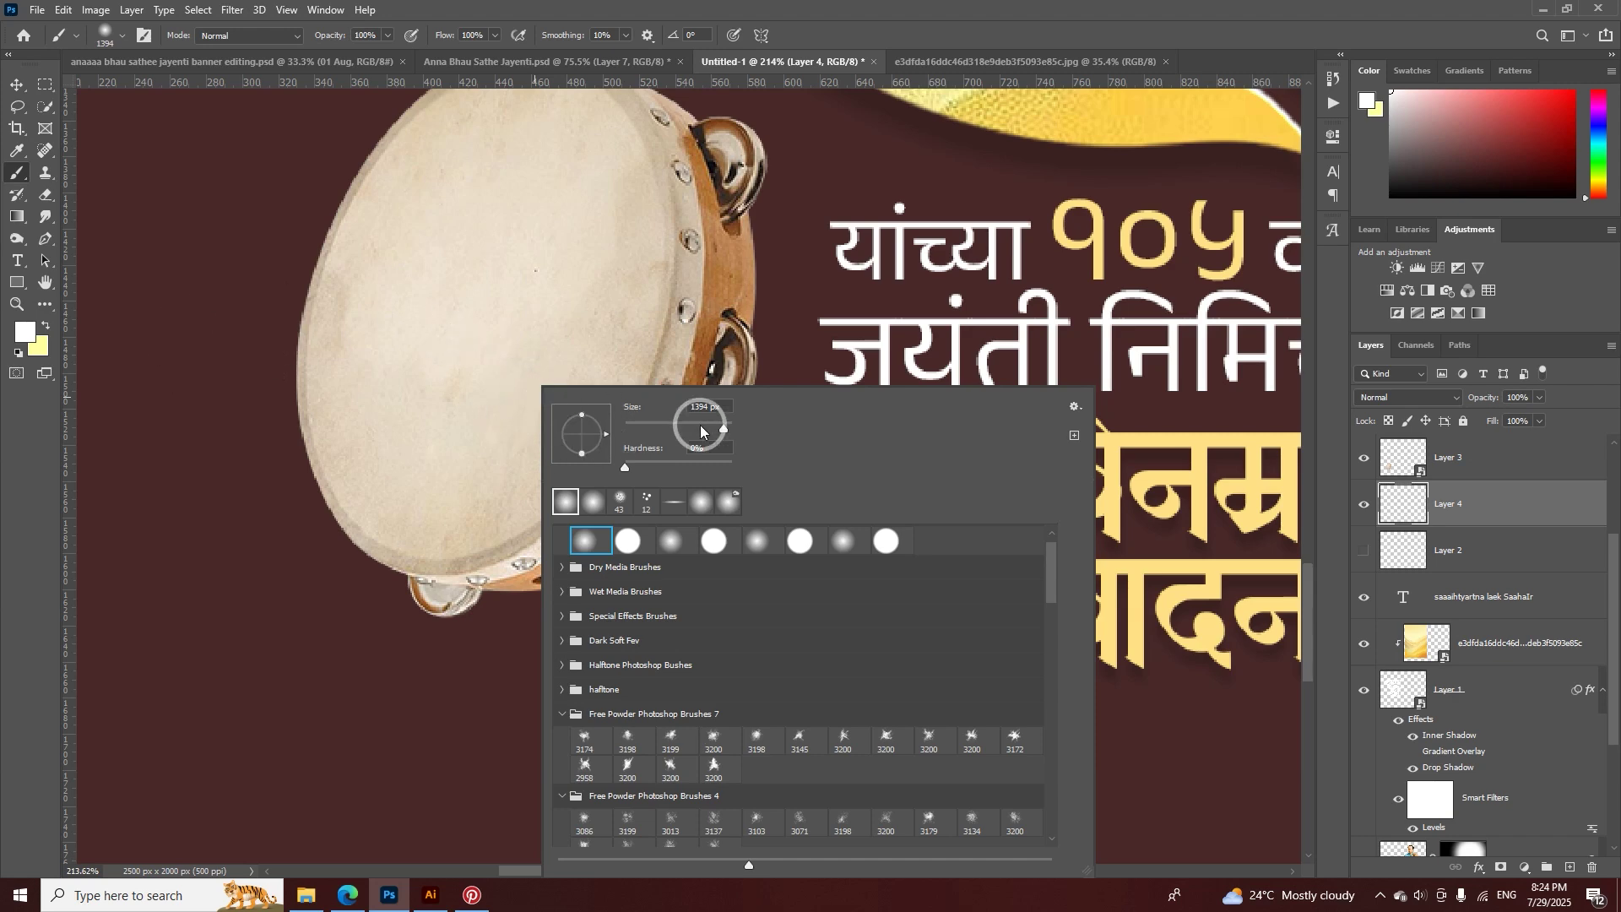
alt+right_click(451, 313)
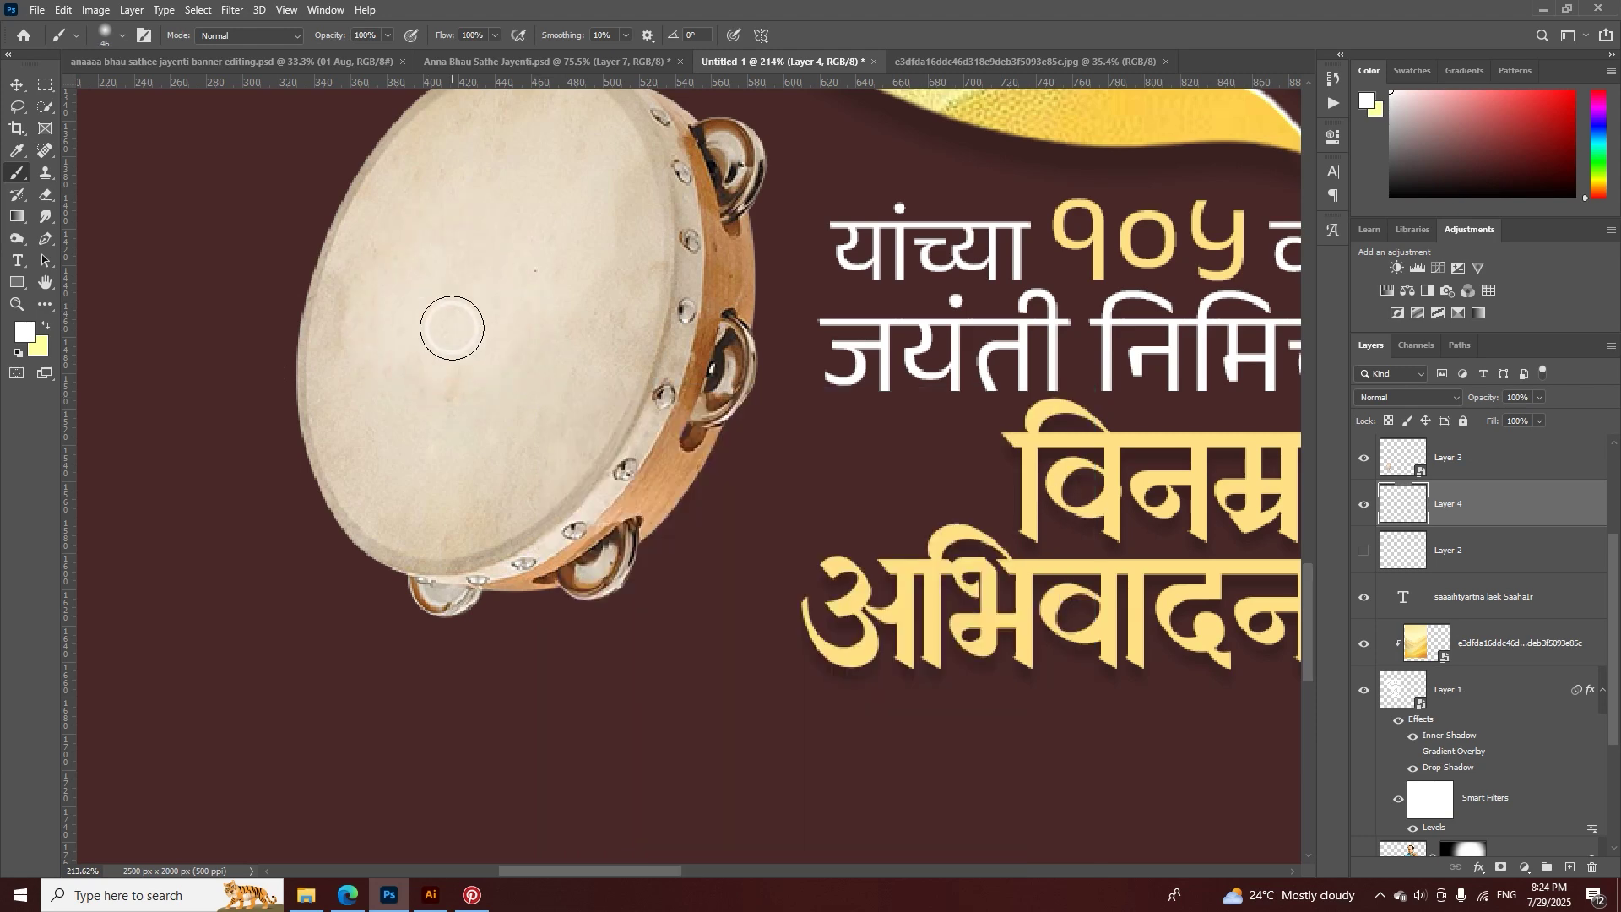
right_click(456, 328)
click(479, 355)
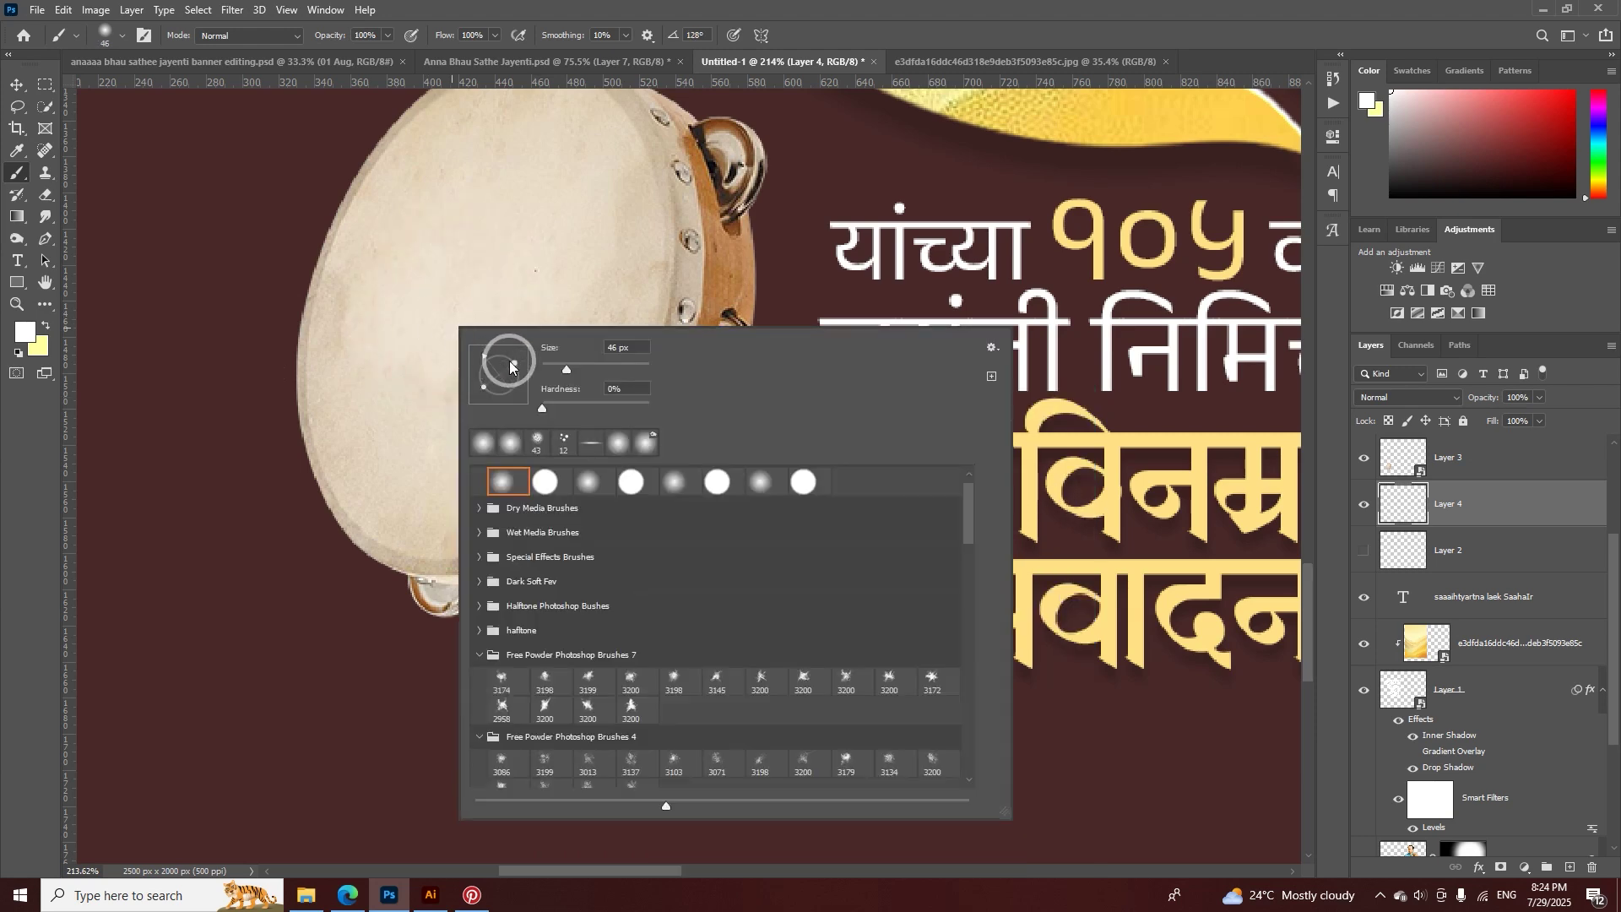
mouse_move(503, 348)
mouse_down()
mouse_move(525, 366)
mouse_move(495, 372)
mouse_up()
click(1489, 502)
drag(1444, 180, 1289, 228)
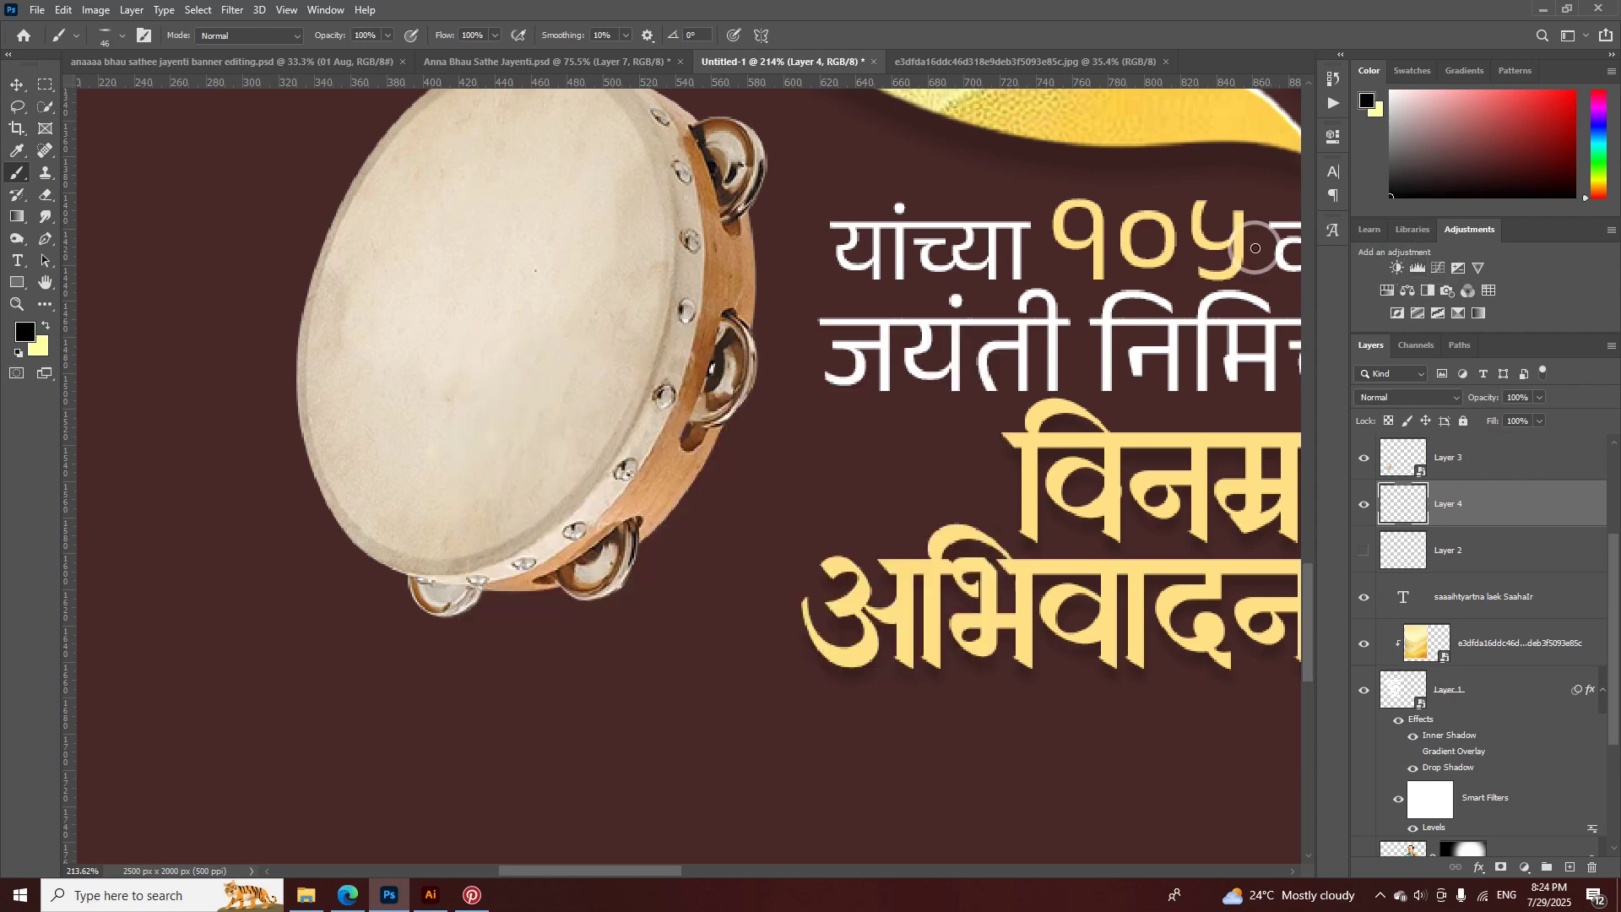
- Enlarge the flattened brush to 128 px and paint a black shadow under the tambourine's lower edge
mouse_move(486, 605)
mouse_down()
mouse_move(540, 616)
mouse_move(504, 601)
mouse_up()
click(504, 593)
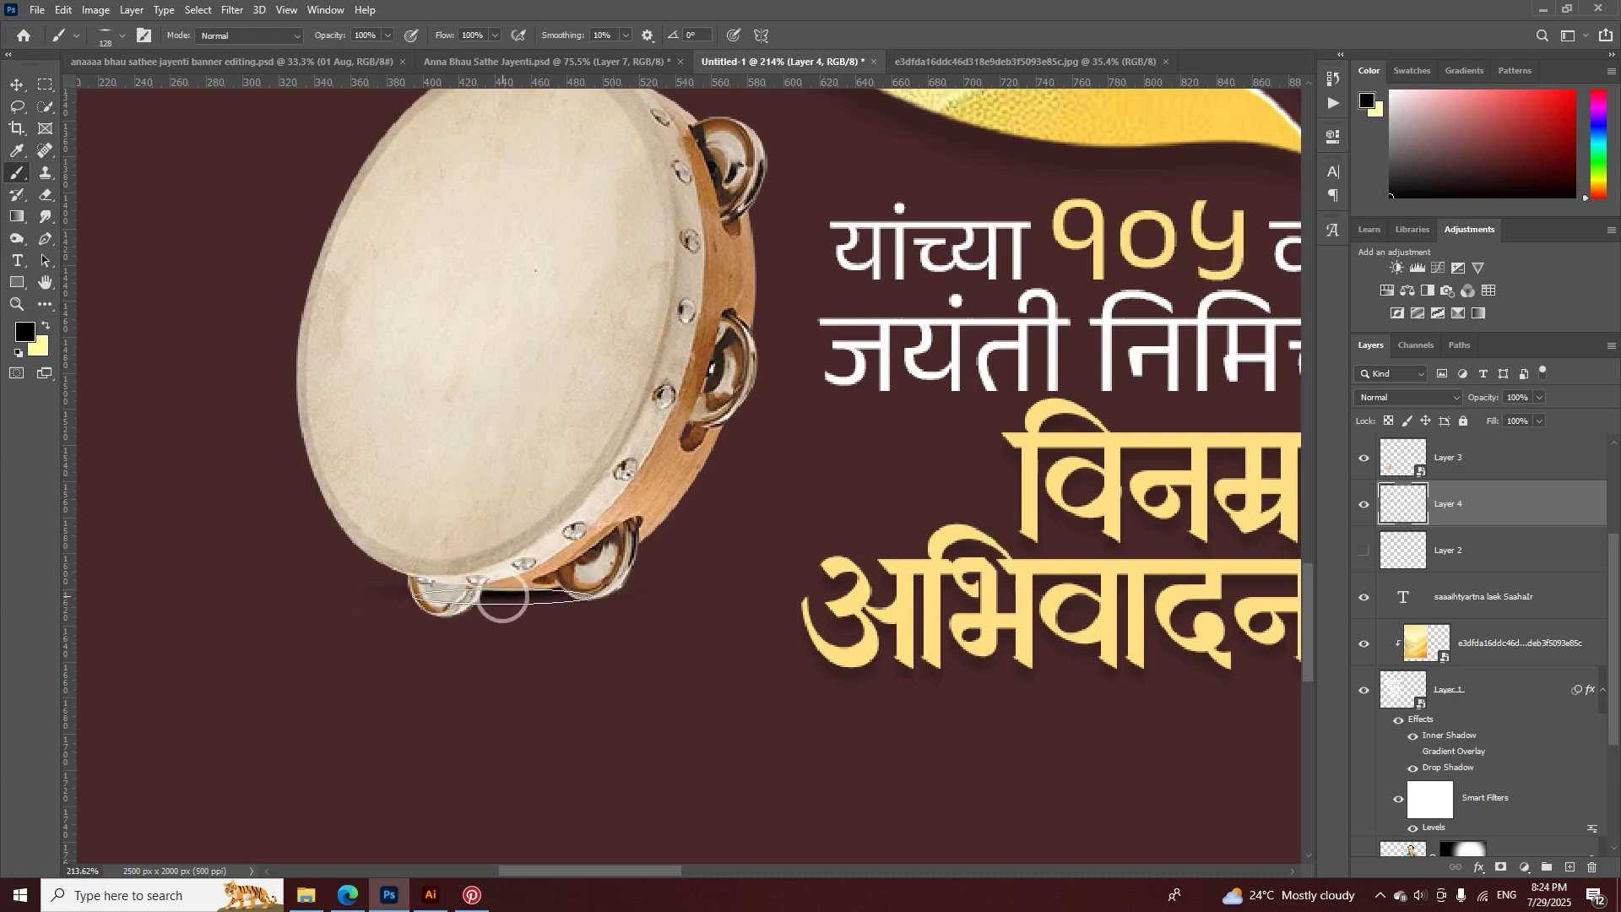
scroll(616, 597, down, 2)
scroll(600, 622, up, 1)
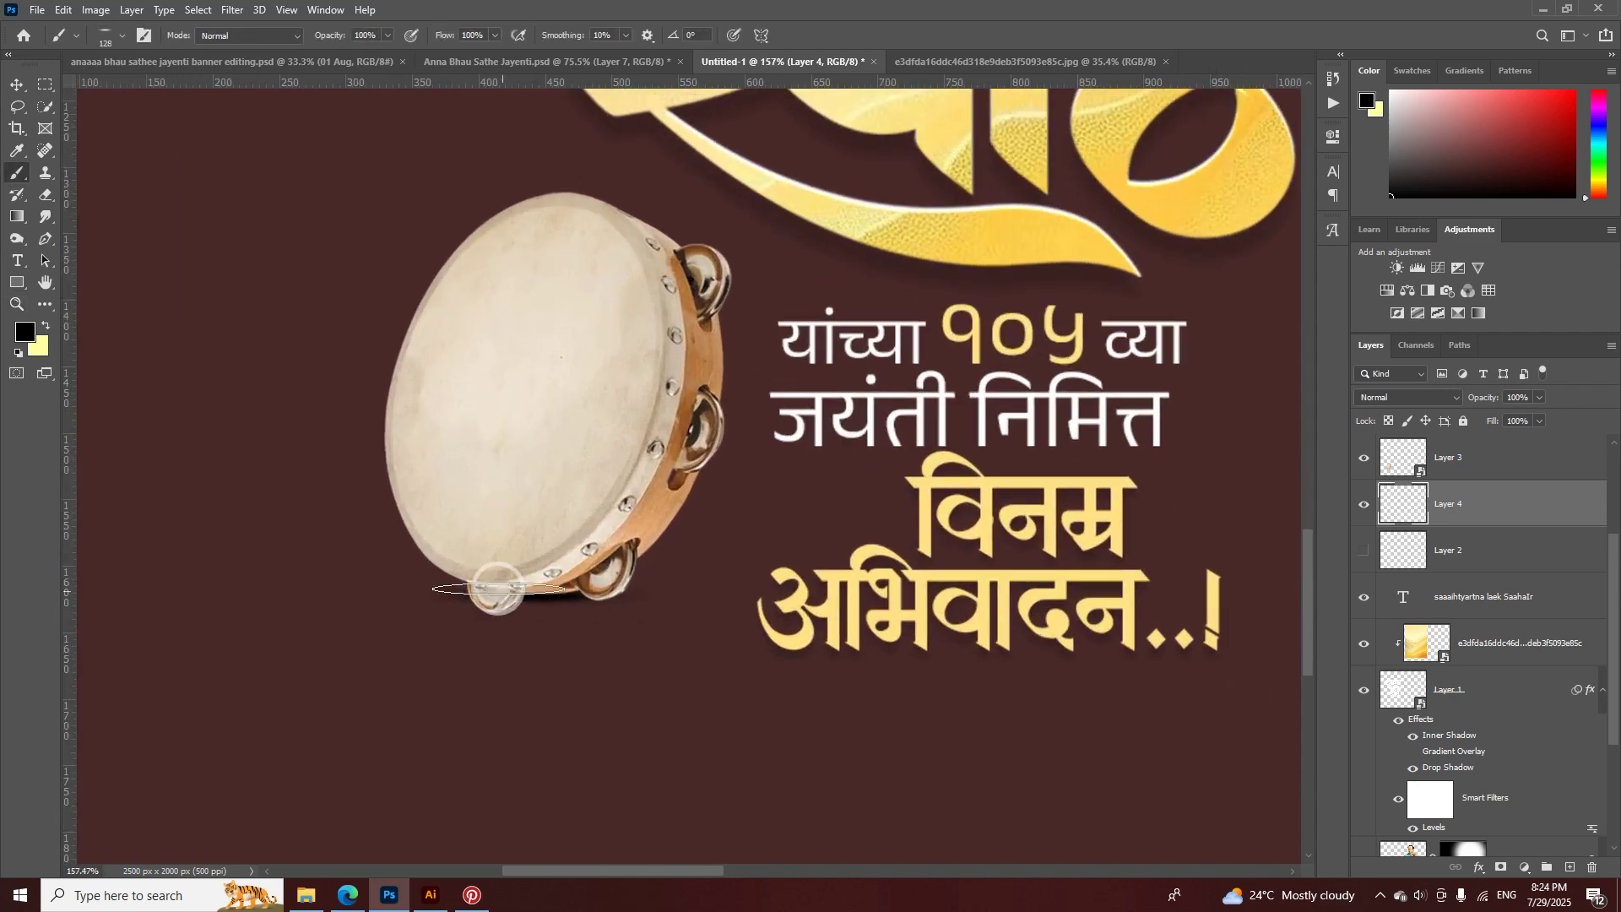
- Apply a Gaussian Blur with a 3.3-pixel radius to the painted shadow
drag(1507, 397, 1545, 391)
click(232, 9)
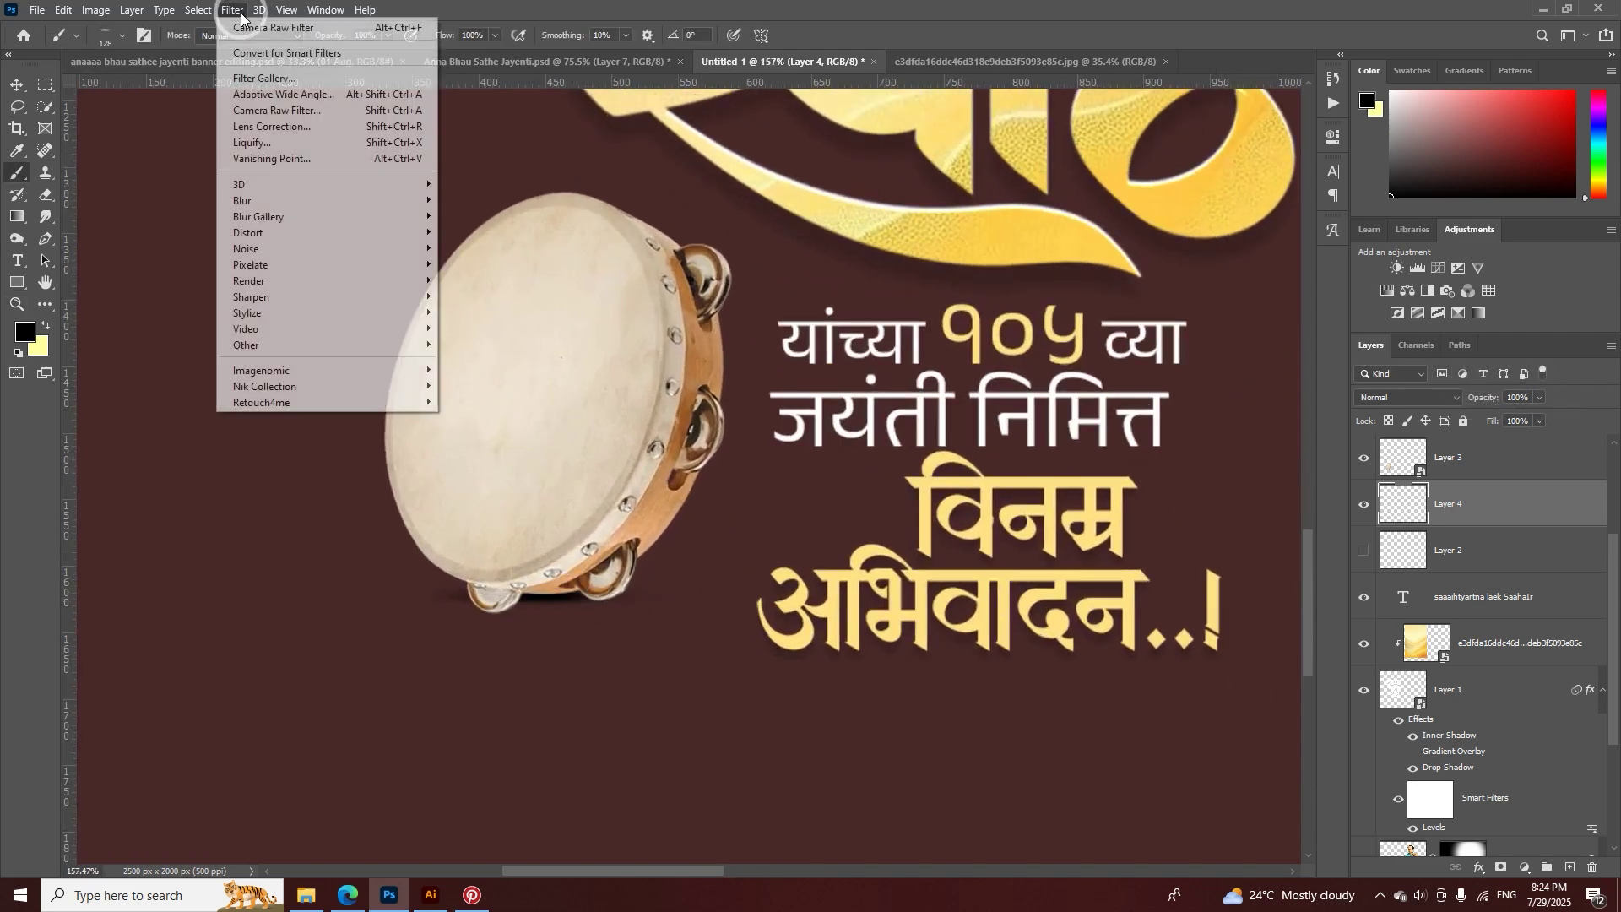
mouse_move(253, 201)
click(473, 265)
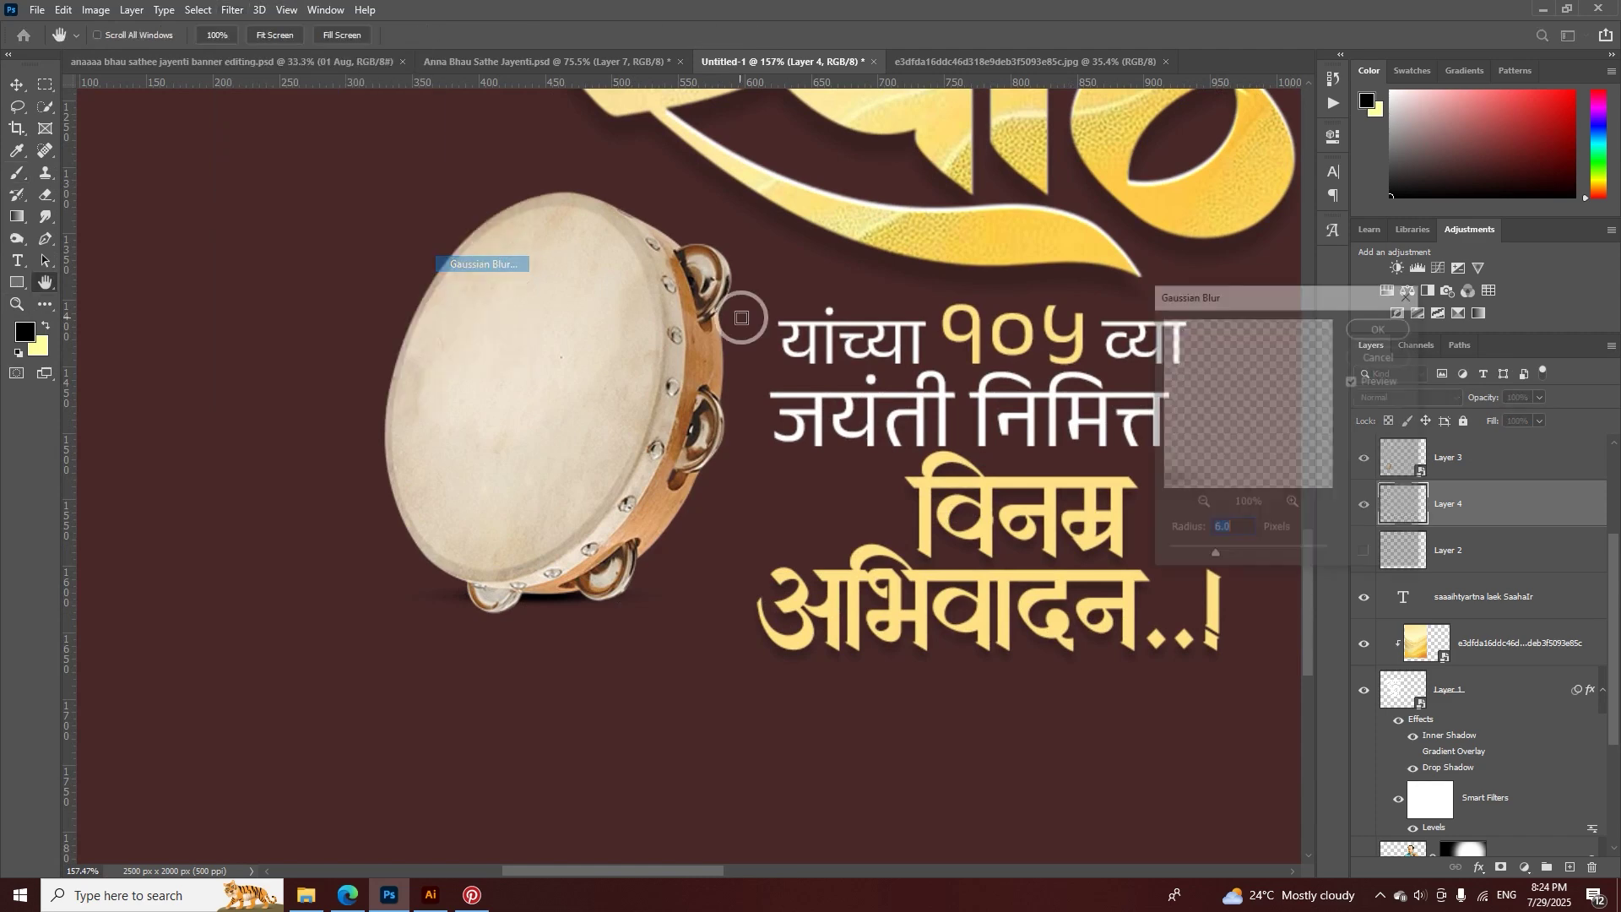
drag(1198, 553, 1195, 550)
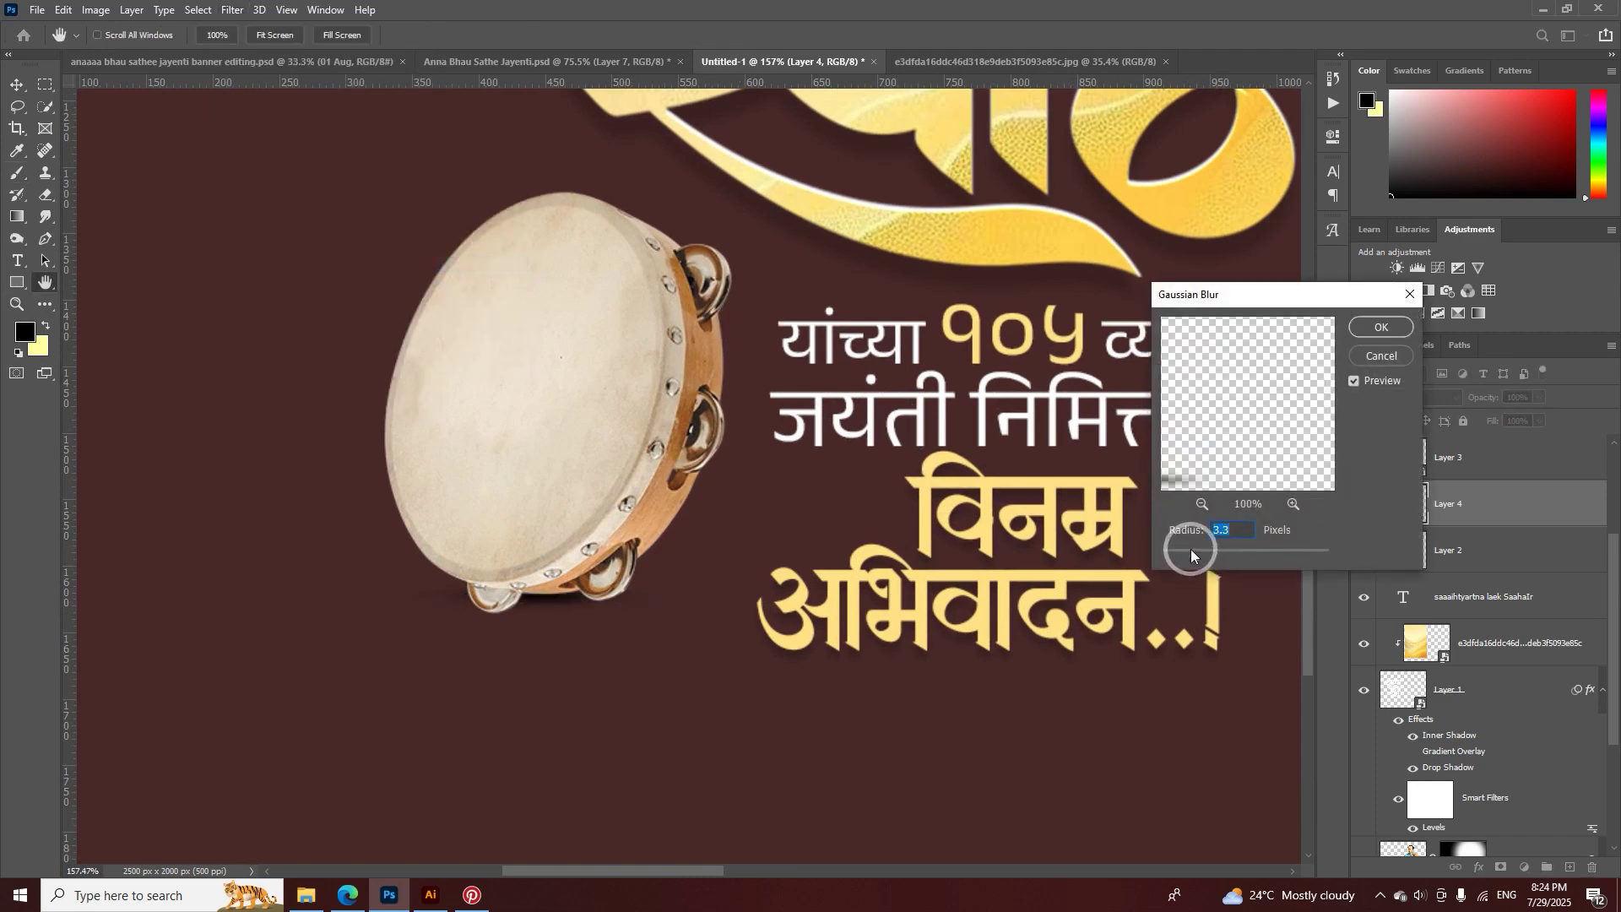
click(1378, 329)
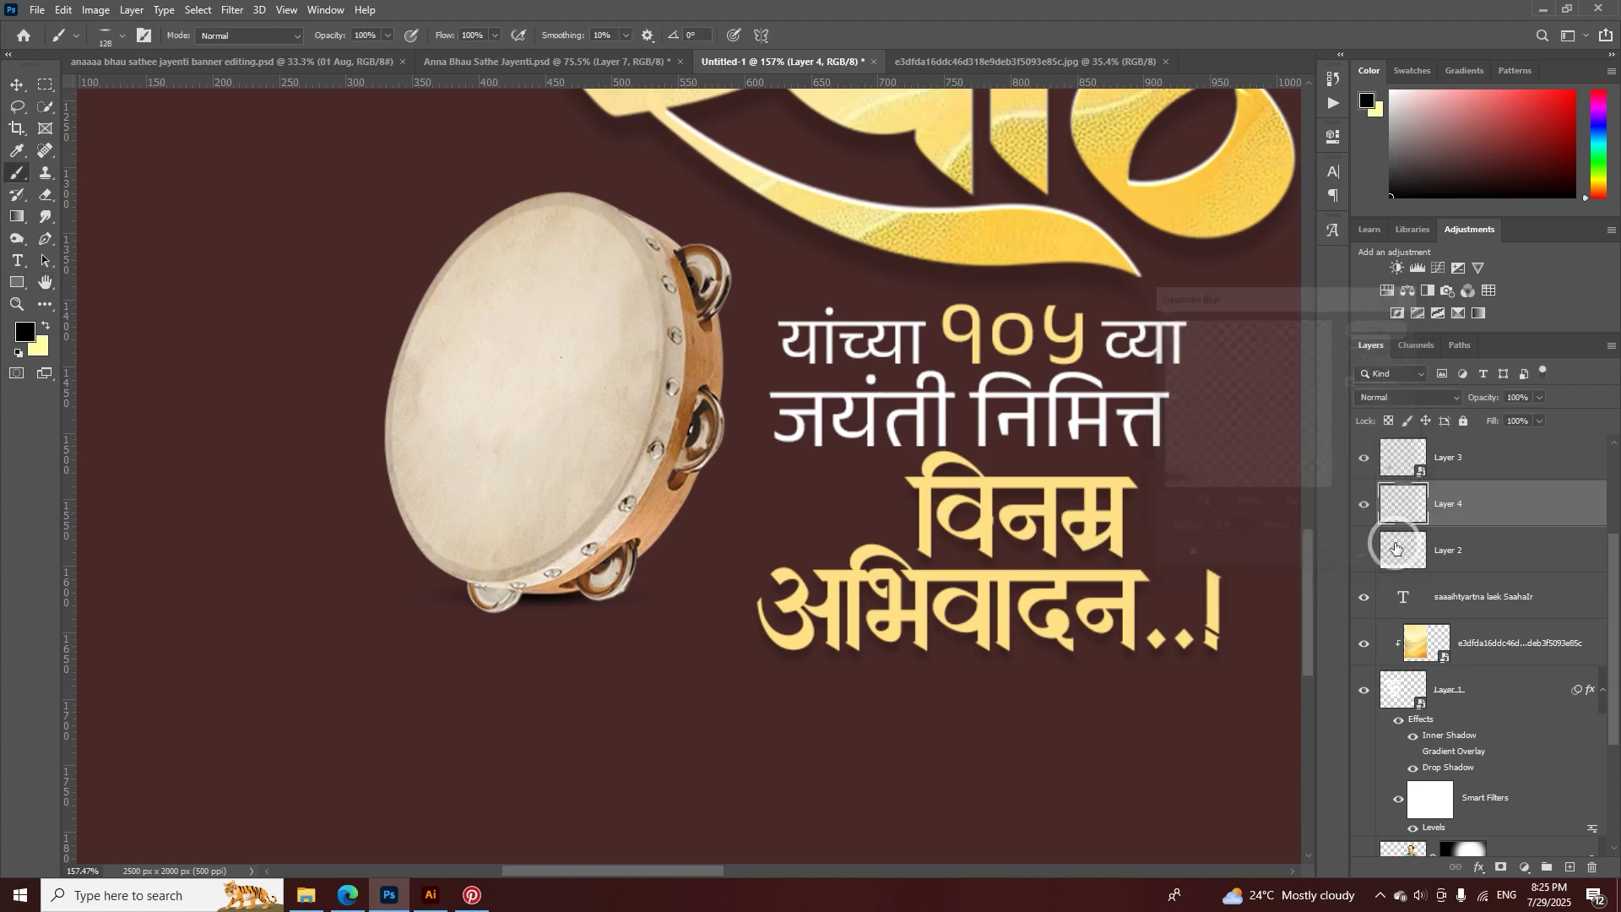
- Delete the painted shadow layer and show the tambourine's original shadow on Layer 2 again
key(Delete)
click(1364, 506)
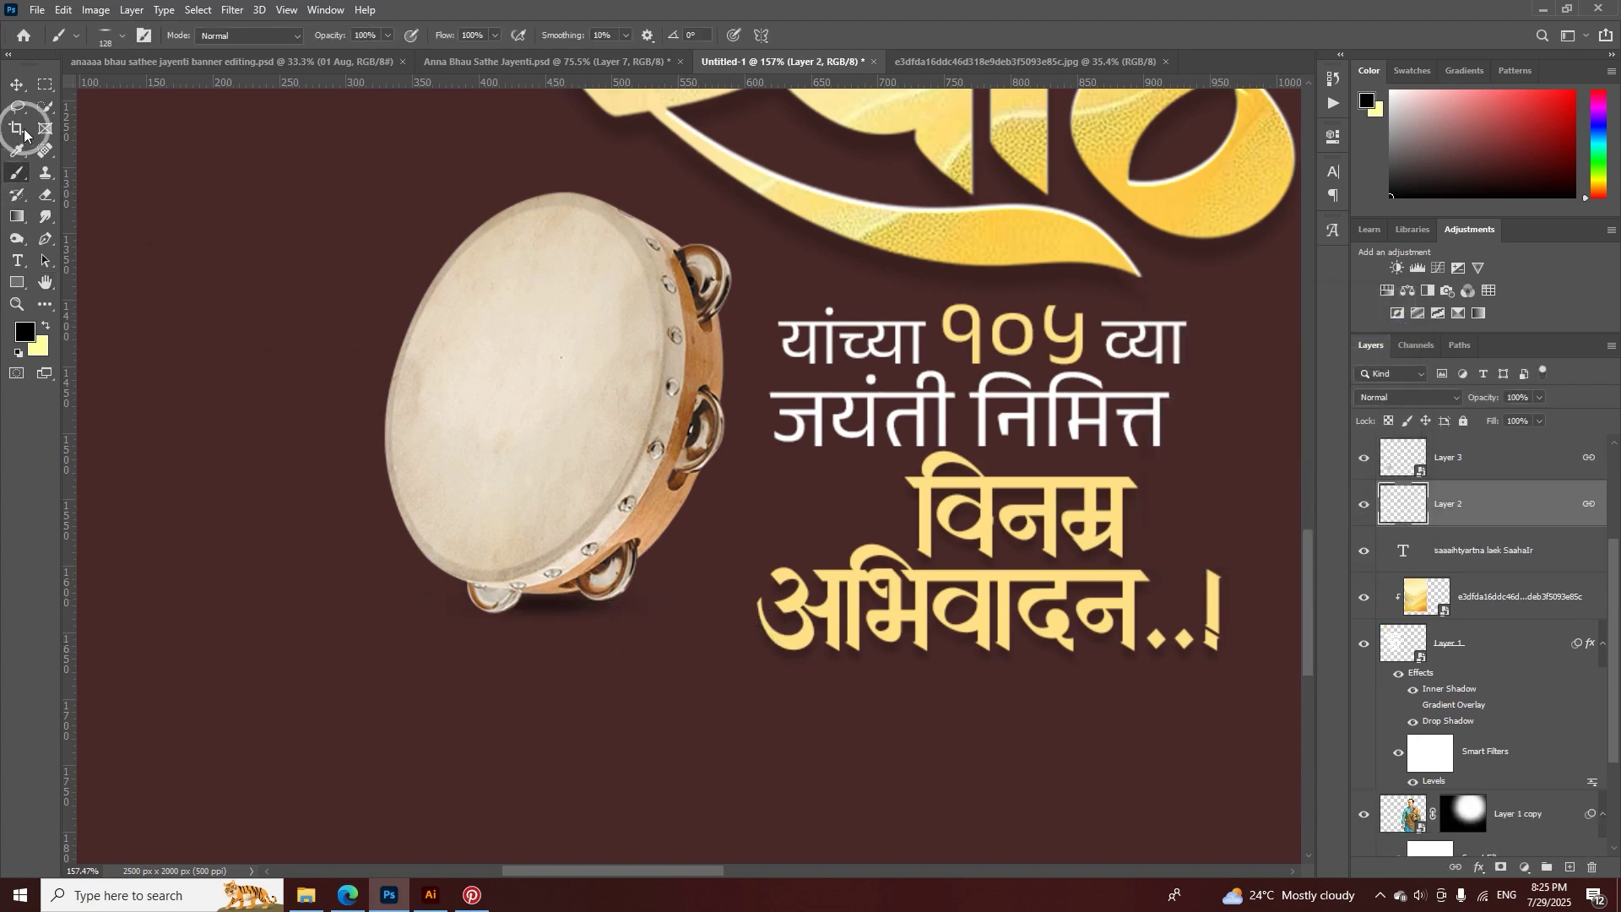
key(z)
drag(681, 387, 557, 417)
key(v)
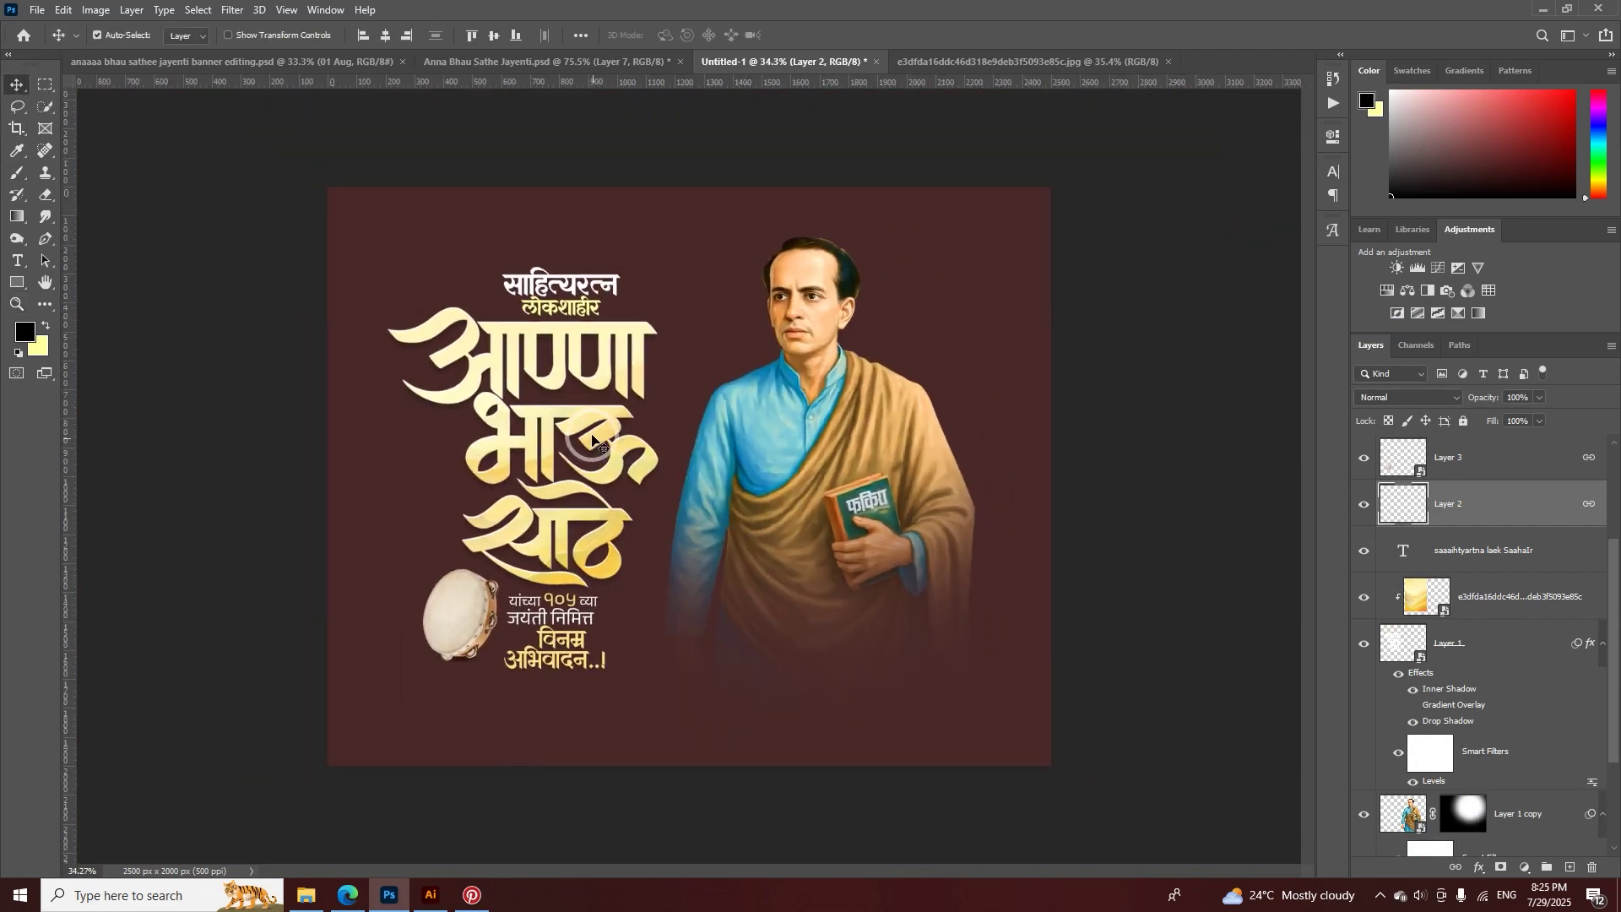
- In the Anna Bhau Sathe Jayenti banner, delete the layer mask of the ornamental border below the greeting text
click(545, 62)
scroll(645, 297, down, 5)
key(z)
drag(535, 691, 593, 739)
key(v)
right_click(1467, 466)
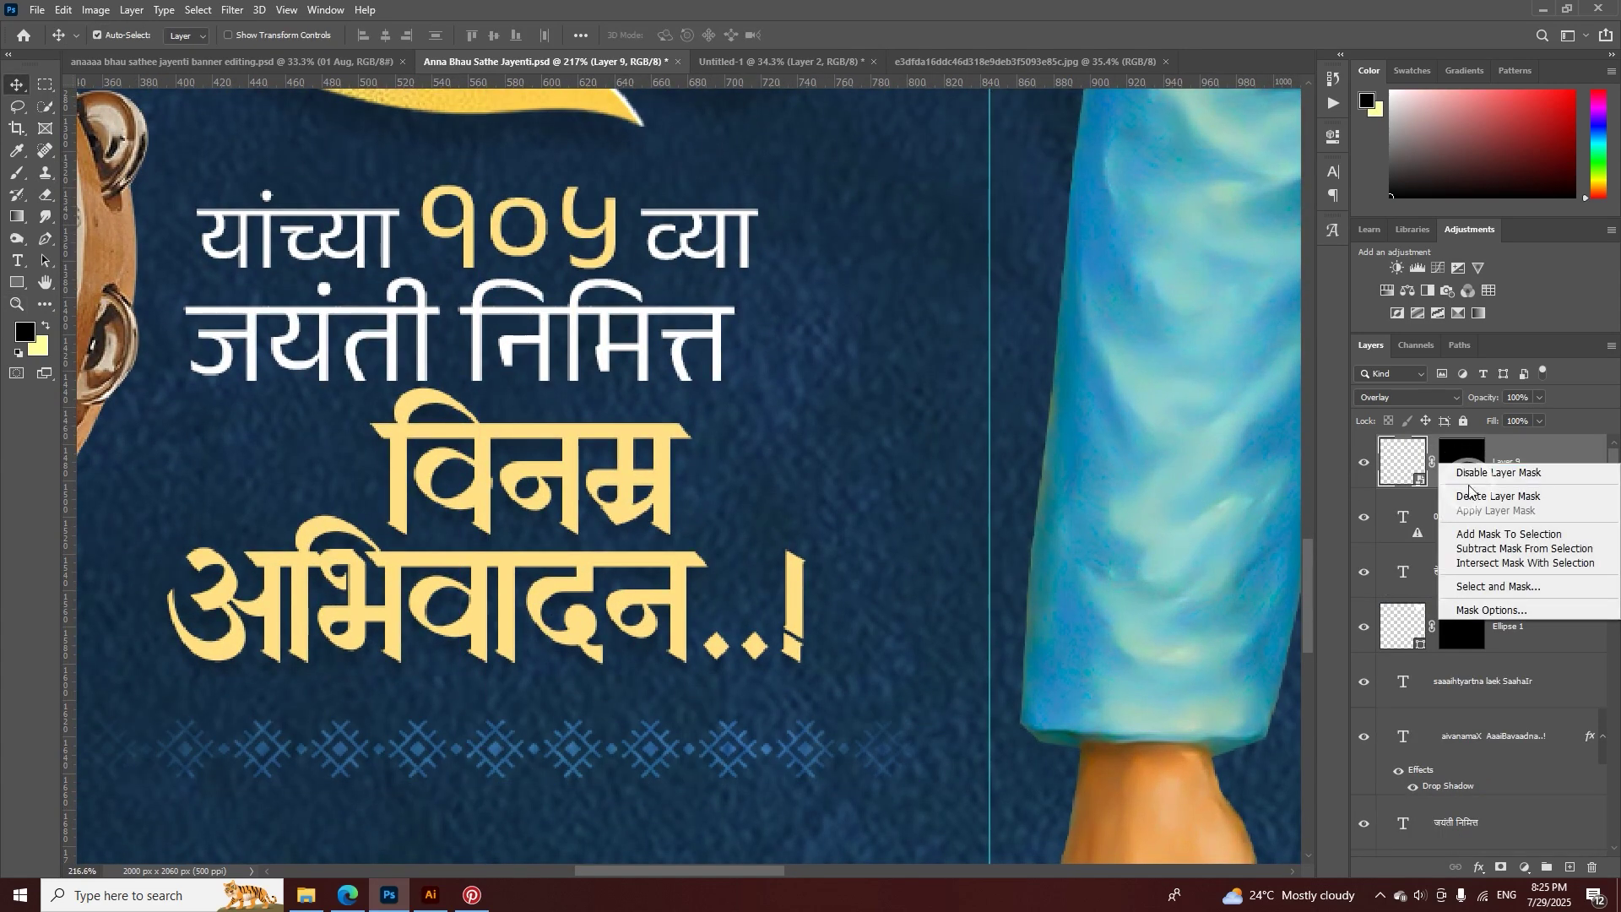
- Copy the ornamental border into Untitled-1 and position it below the greeting text
click(1426, 475)
drag(622, 754, 623, 589)
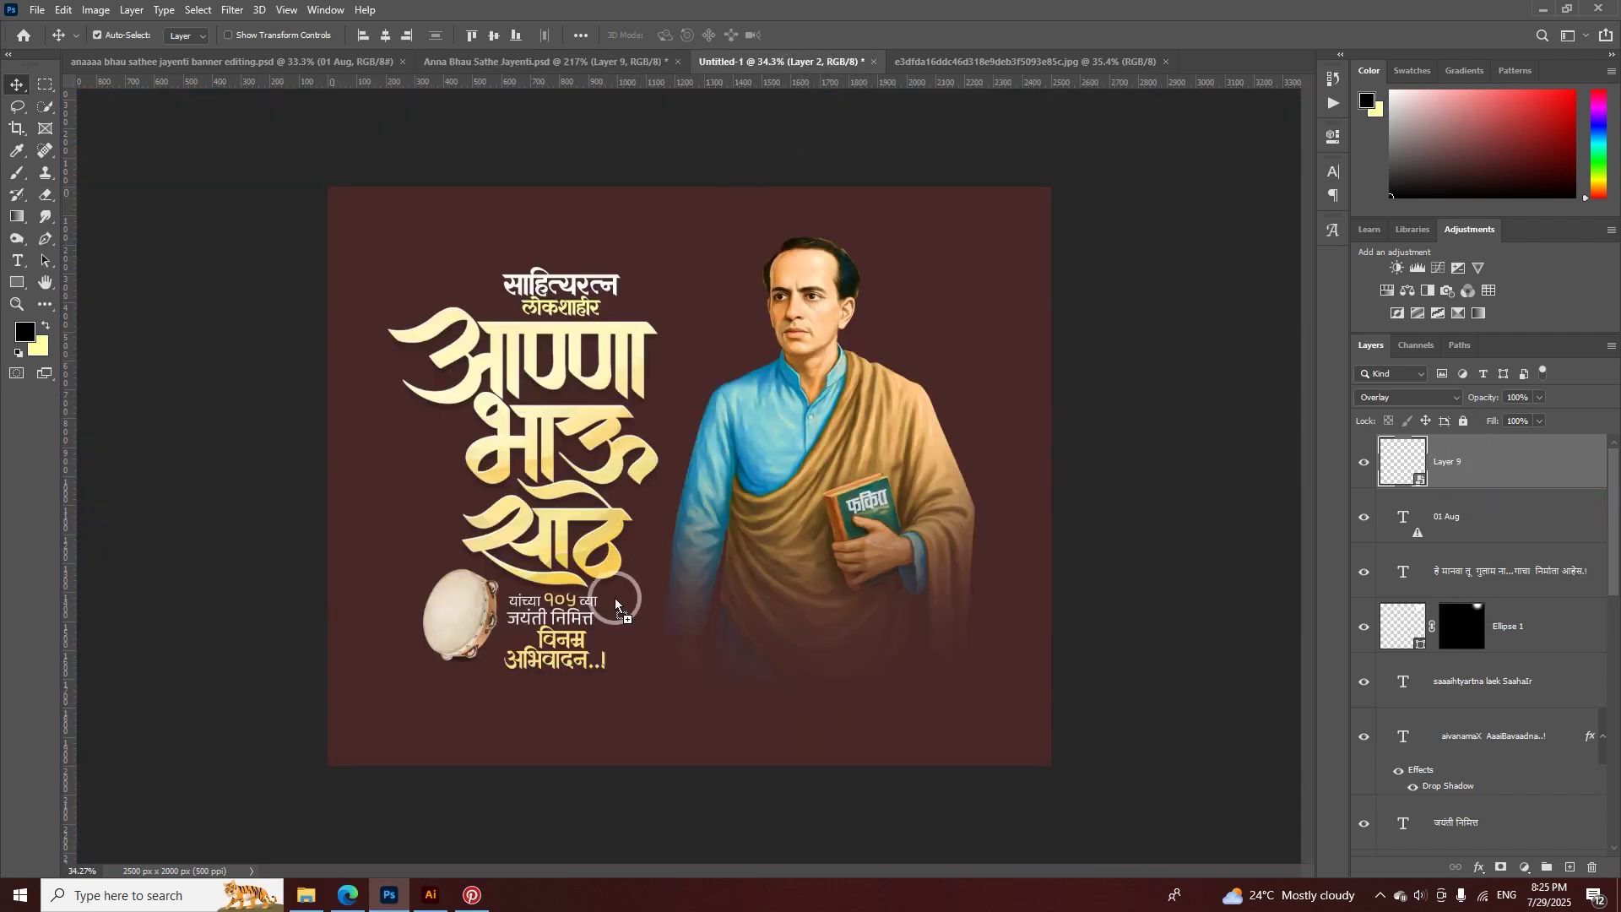
drag(569, 686, 631, 702)
scroll(559, 692, up, 5)
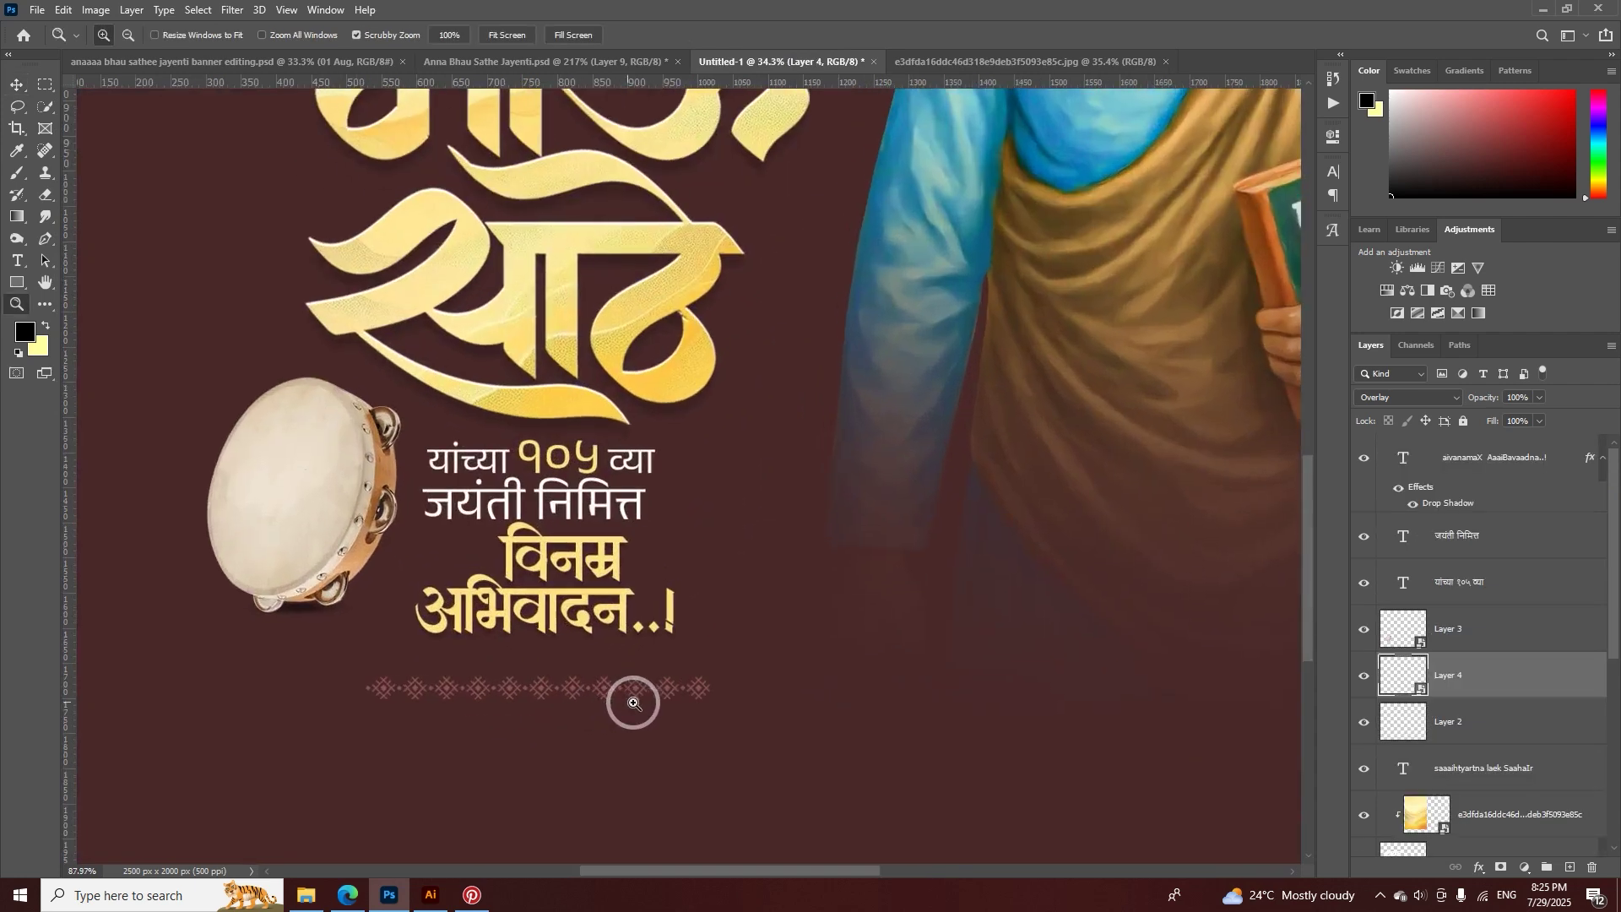
- Copy the 01 AUG text, its circle and the quote from the Anna Bhau Sathe Jayenti banner into Untitled-1 beside the portrait, and shift the portrait slightly left
drag(583, 687, 530, 671)
key(z)
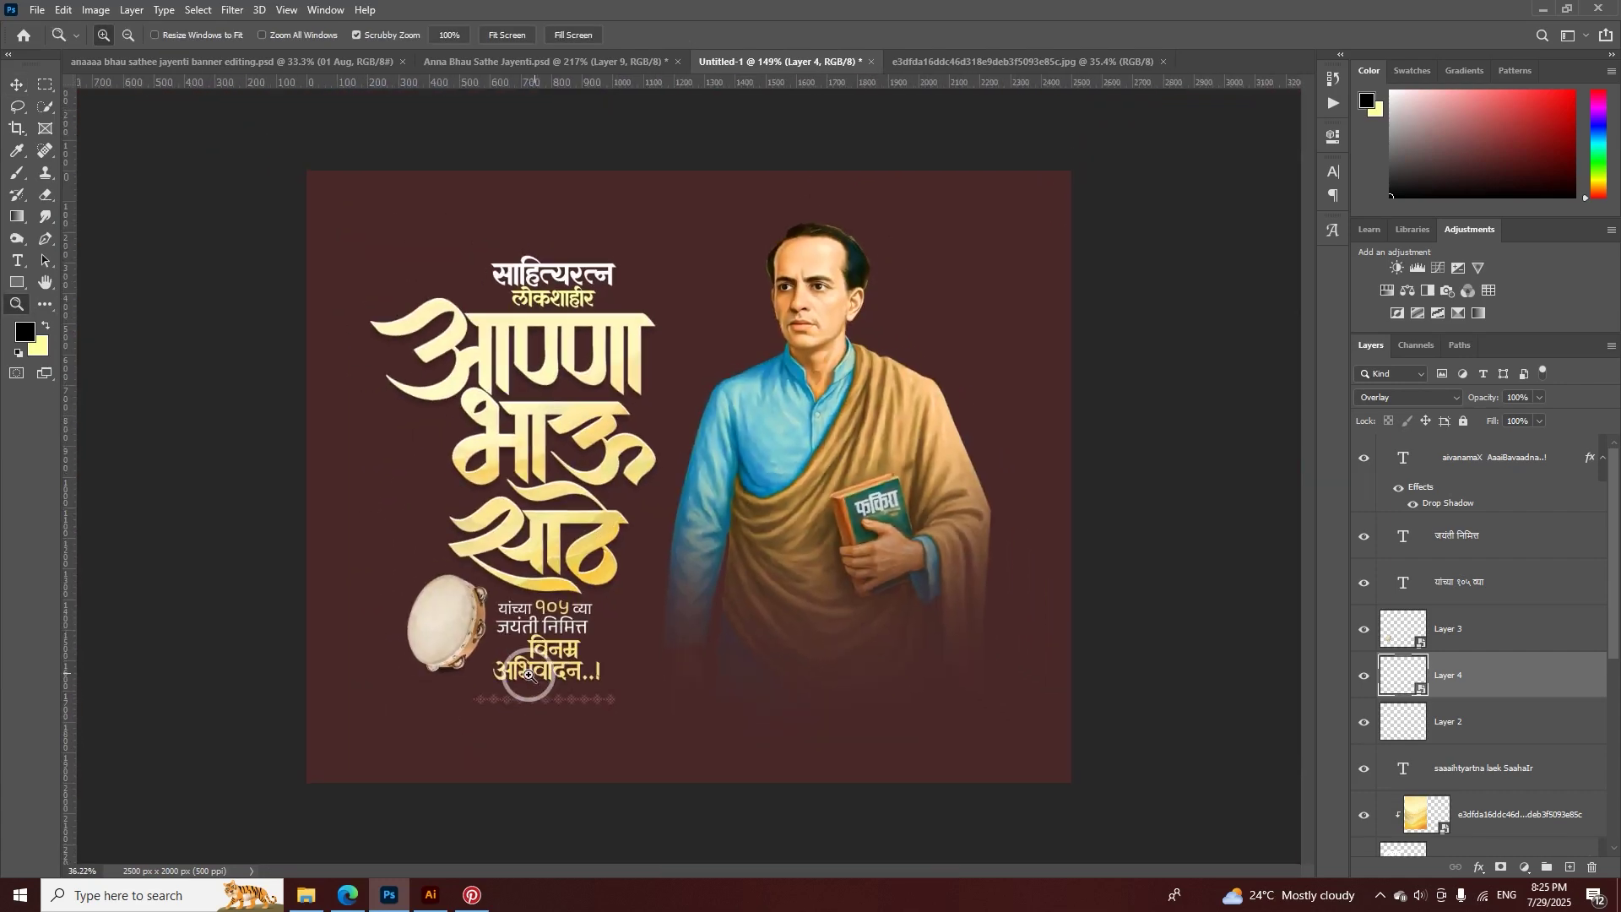
click(591, 63)
scroll(908, 258, up, 1)
scroll(886, 261, down, 5)
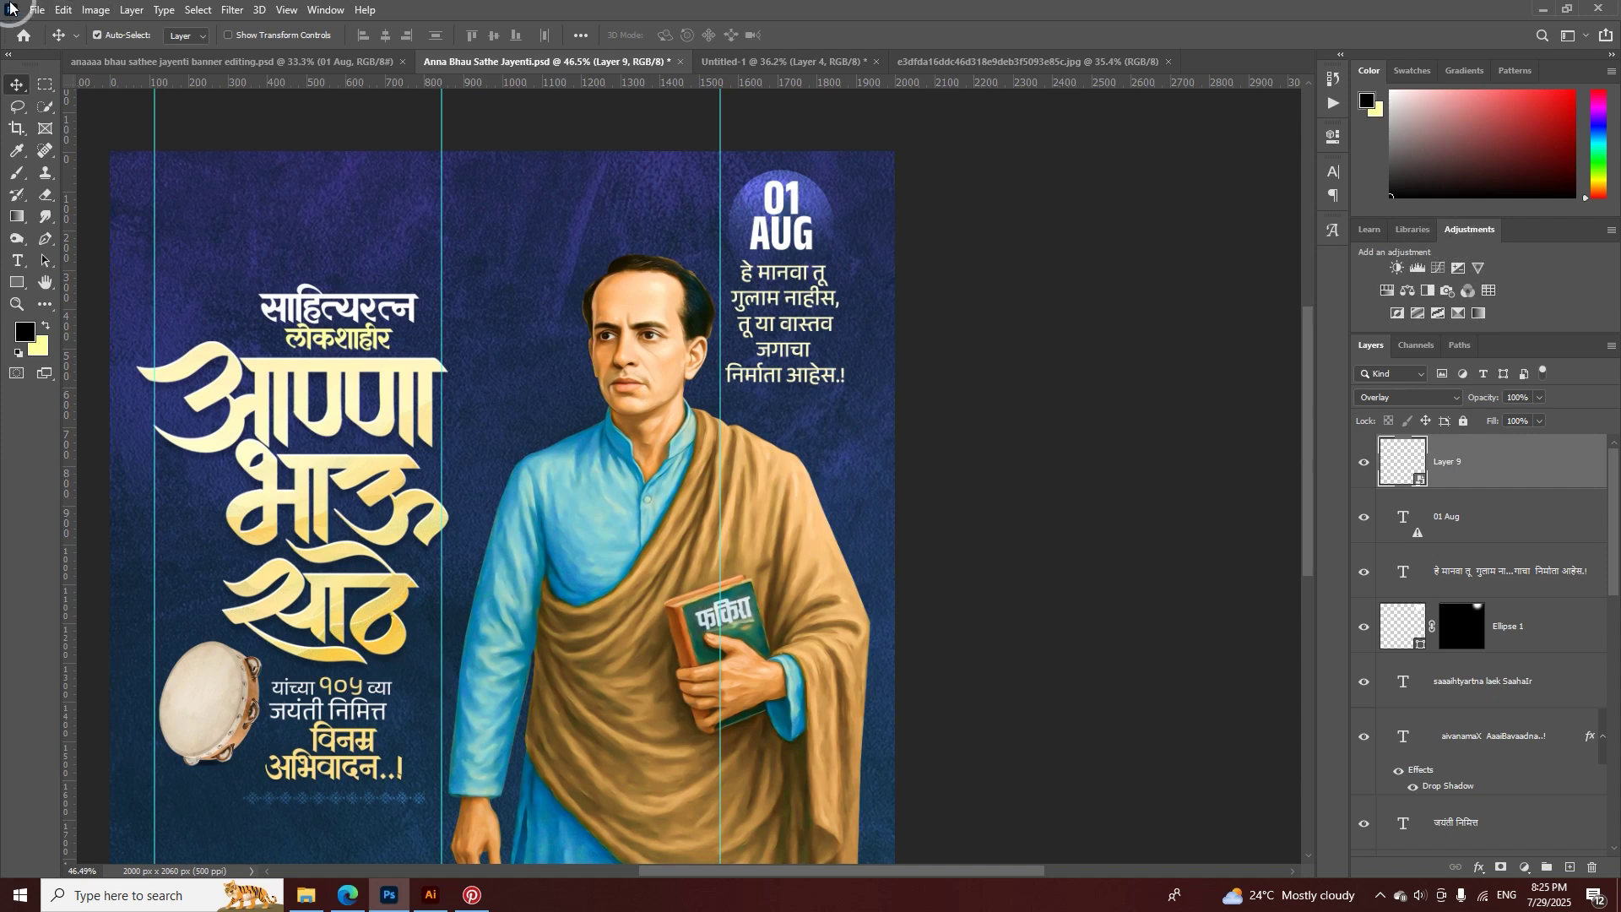
click(823, 228)
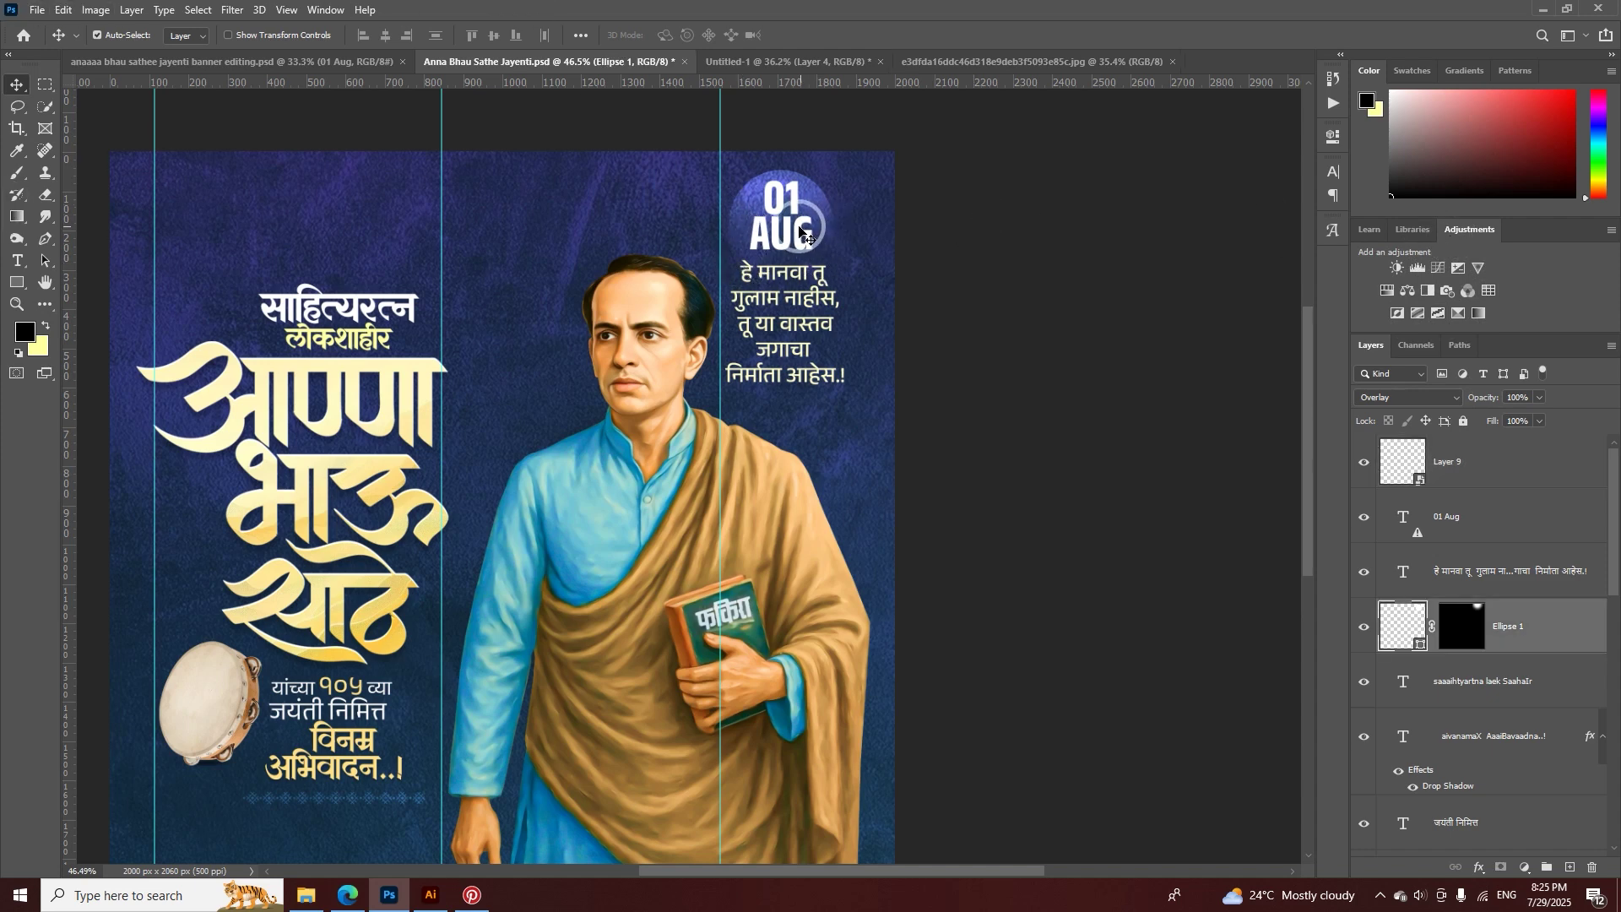
shift+click(781, 221)
shift+click(785, 279)
drag(791, 254, 746, 60)
drag(948, 301, 960, 306)
drag(936, 449, 917, 444)
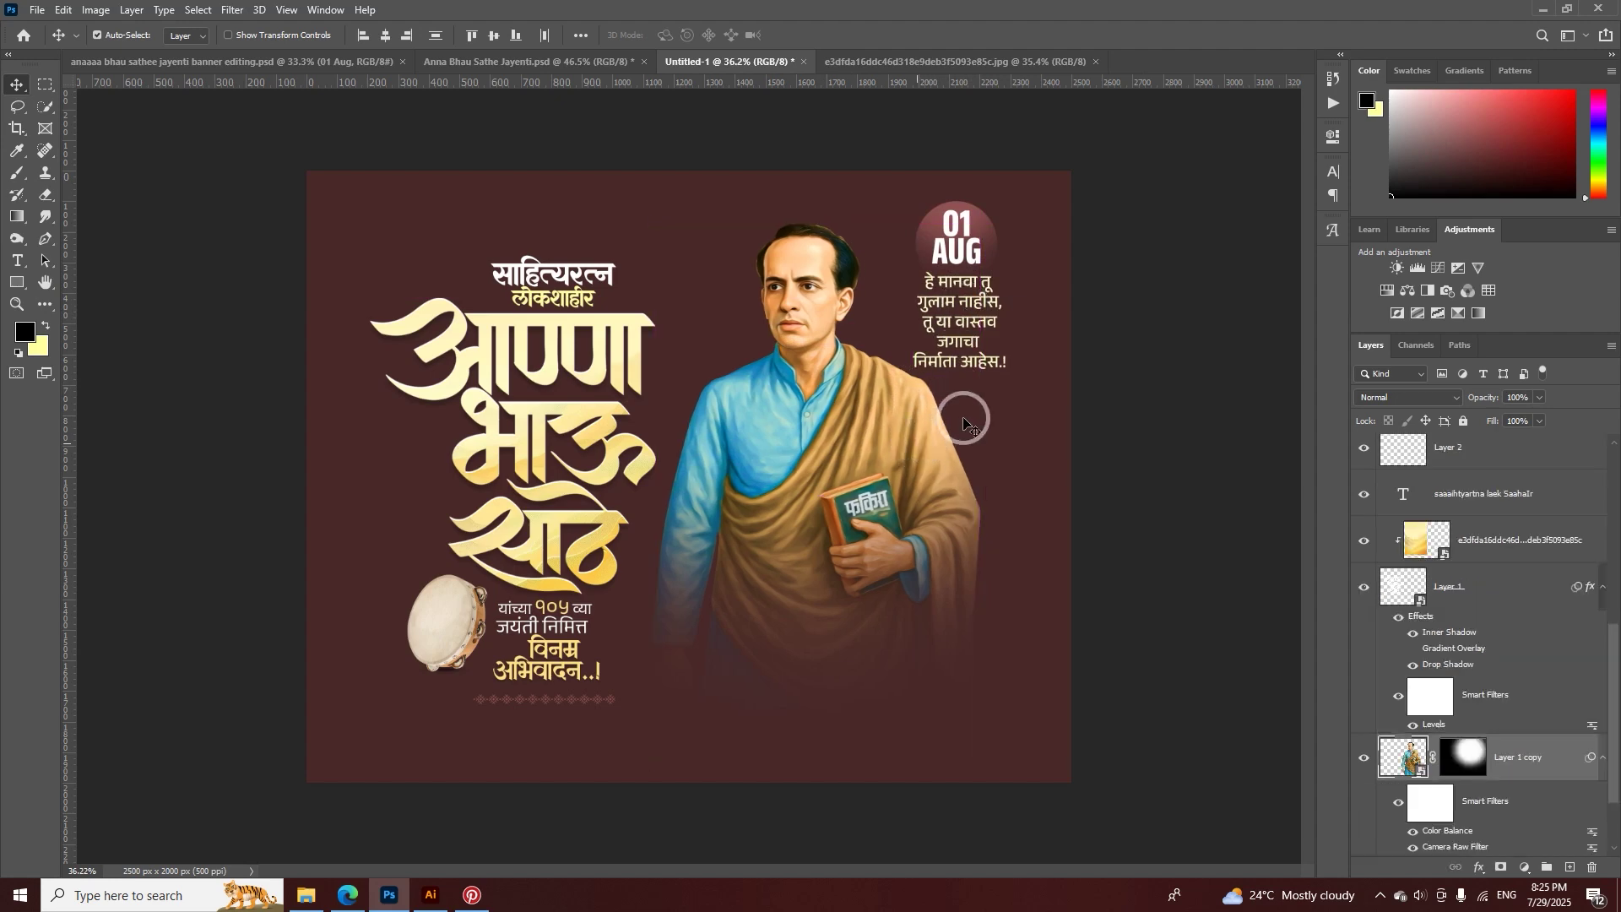
- Compare the background layers of the orange editing banner and the purple Anna Bhau Sathe Jayenti banner, hiding the guides in the purple one
scroll(961, 422, down, 2)
click(515, 61)
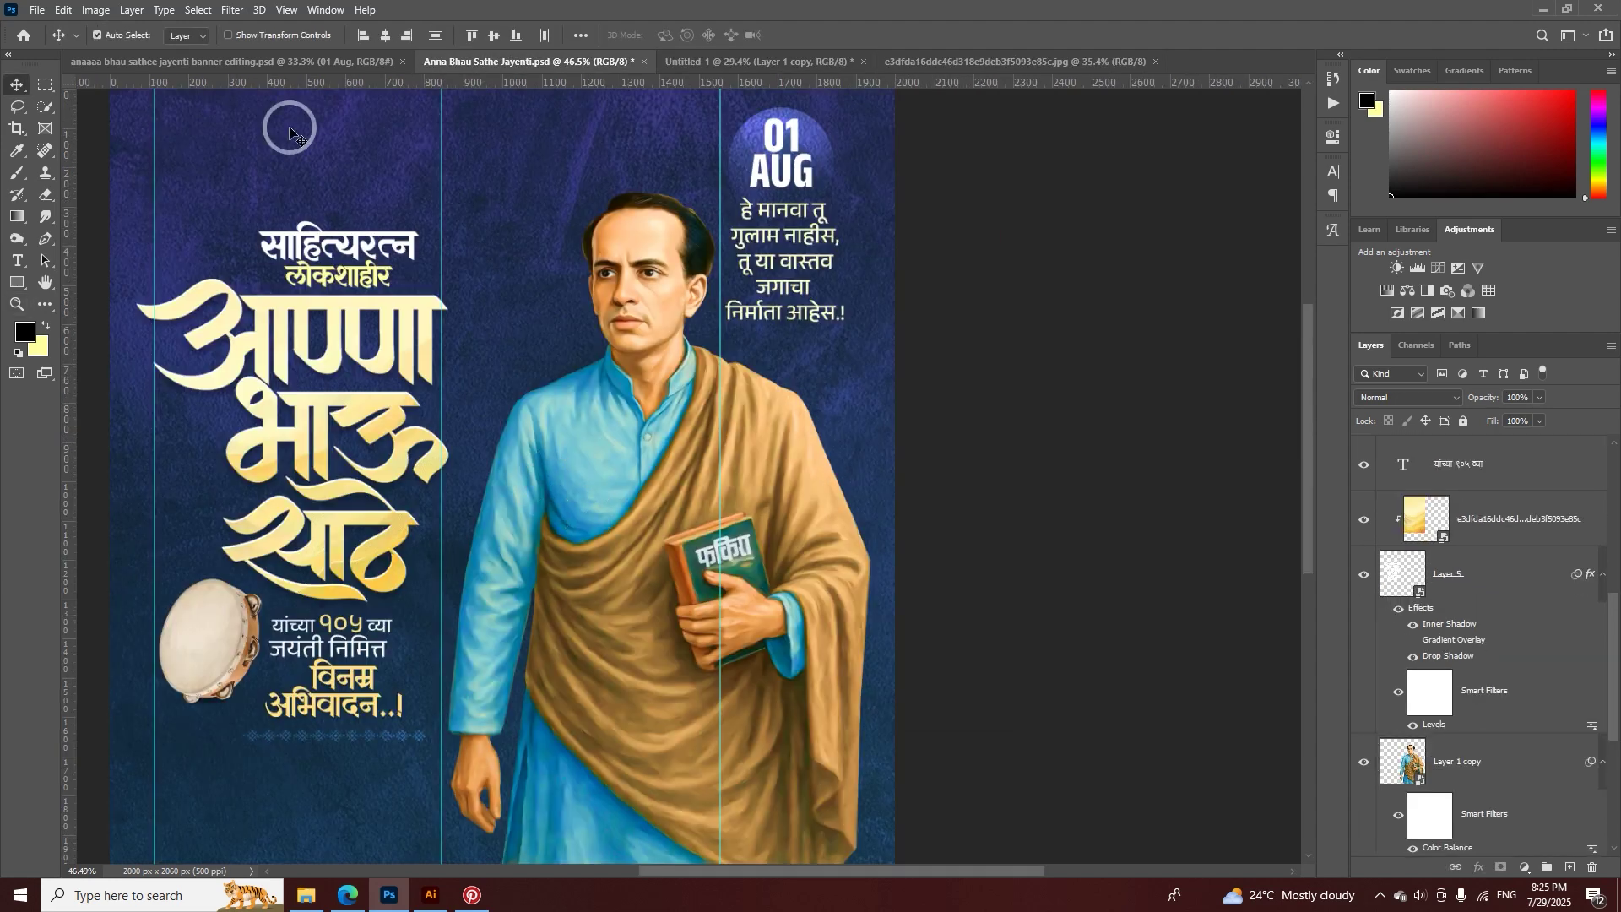
click(250, 61)
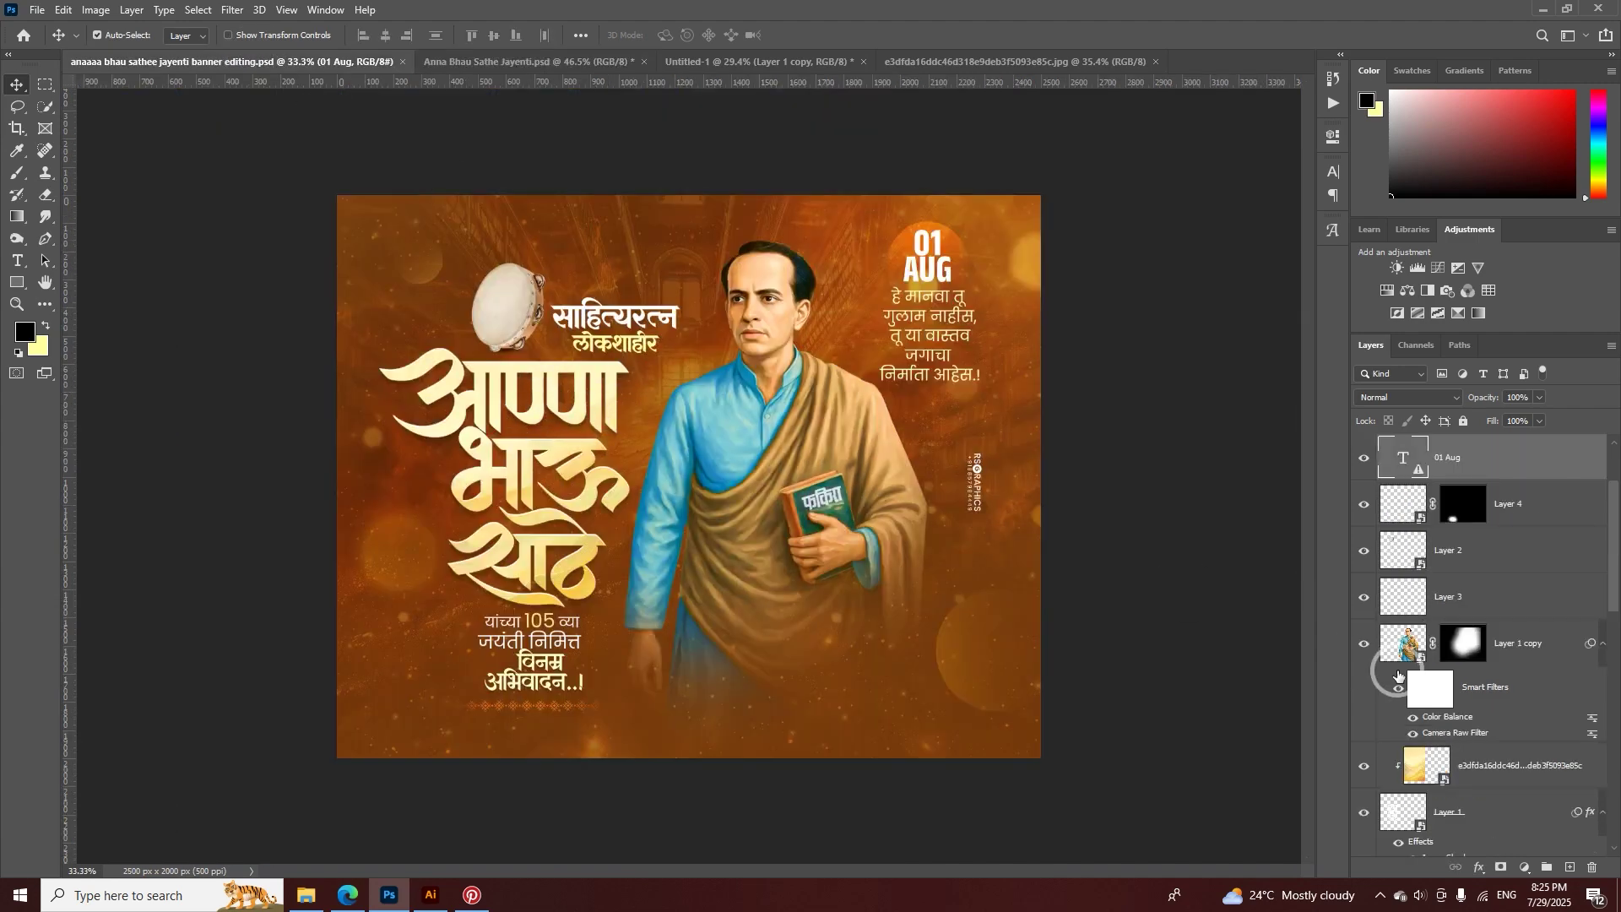
scroll(1399, 675, down, 10)
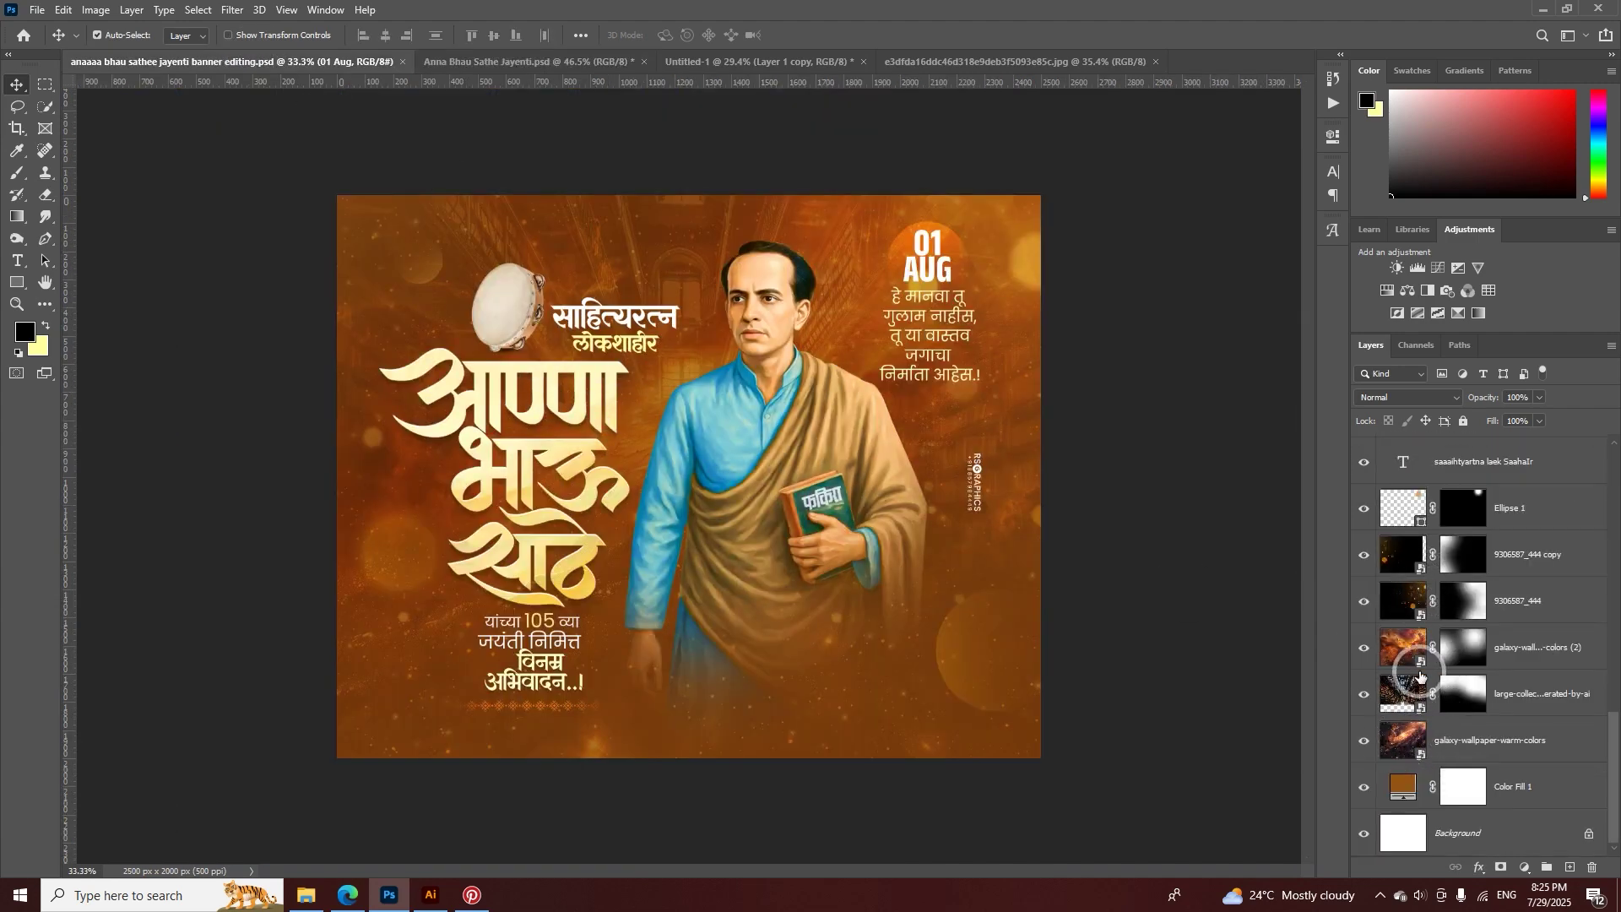
click(515, 61)
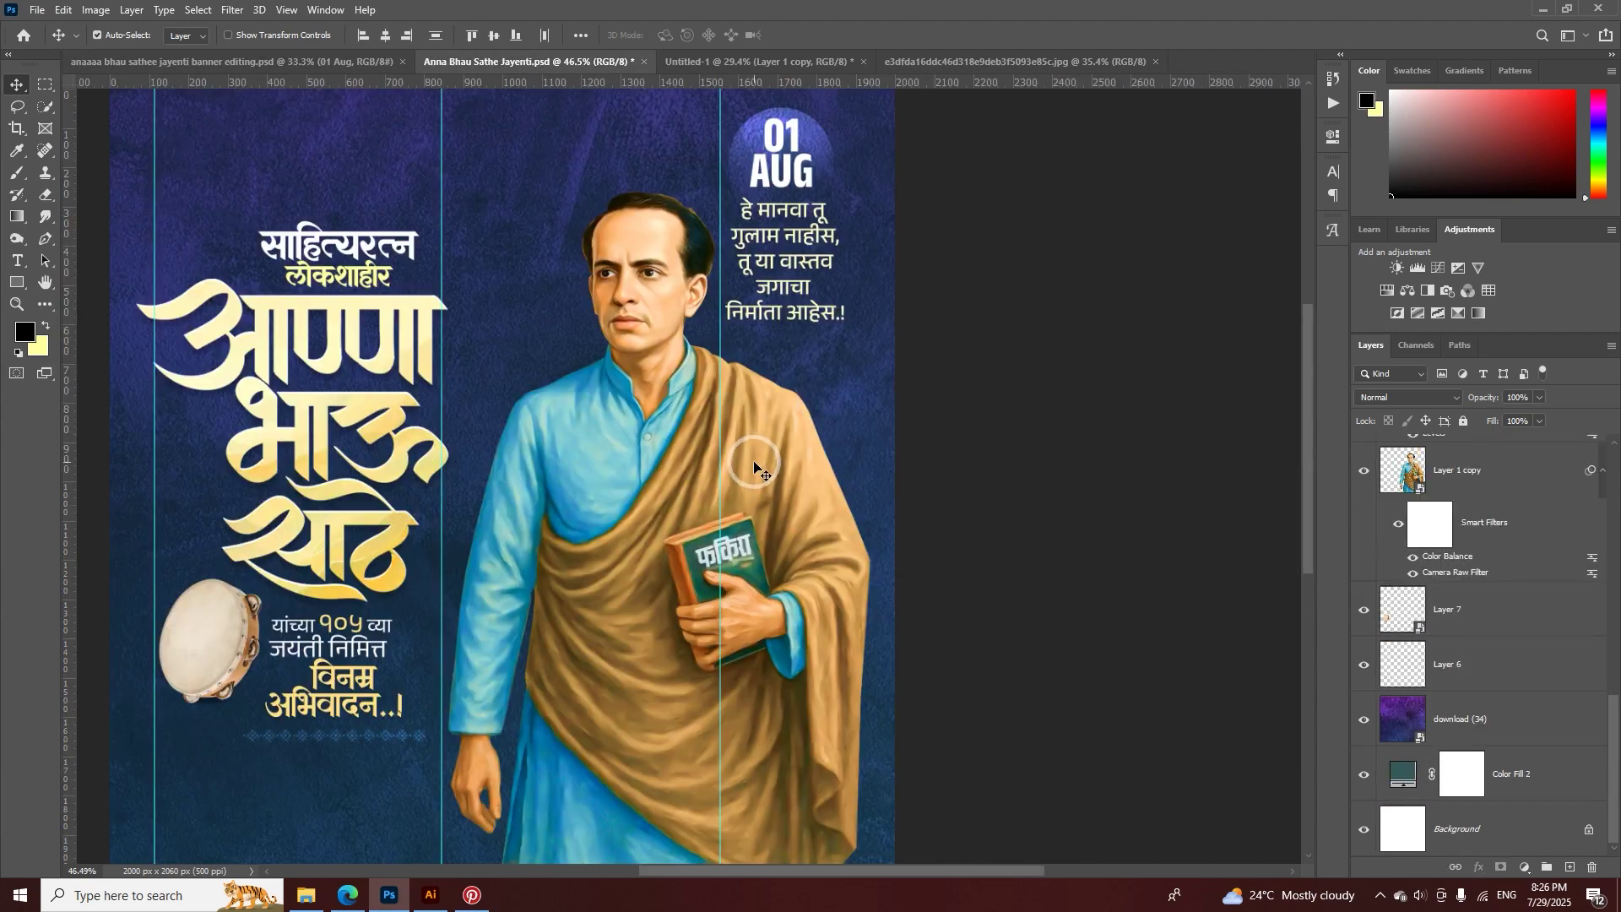
key(z)
drag(752, 459, 543, 503)
key(v)
key(ctrl+semicolon)
click(363, 62)
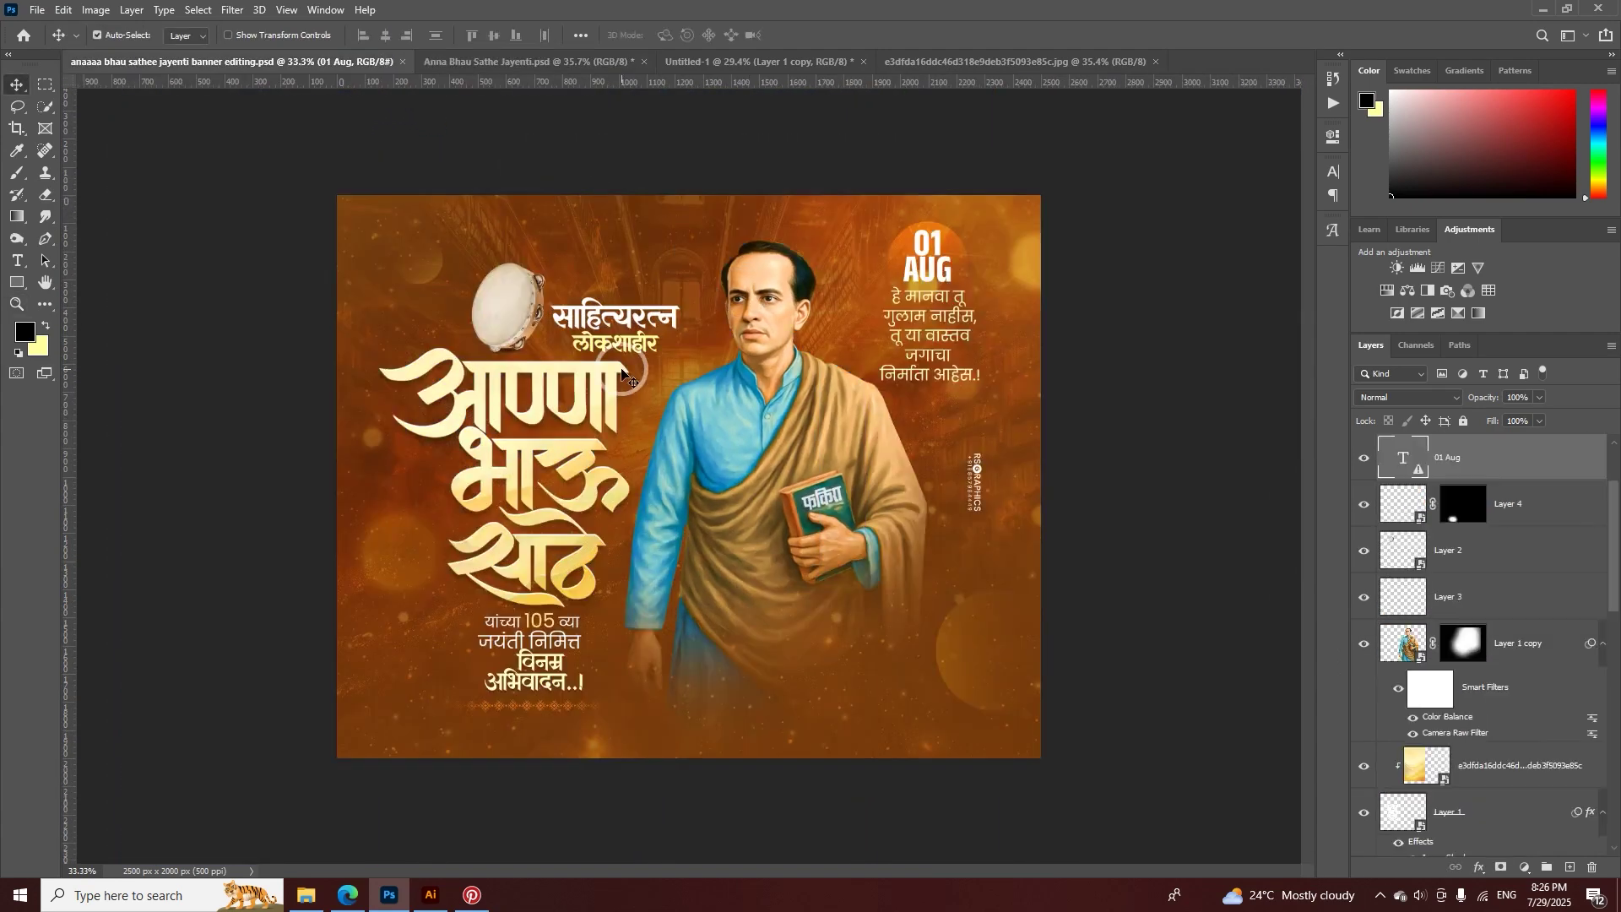
click(469, 61)
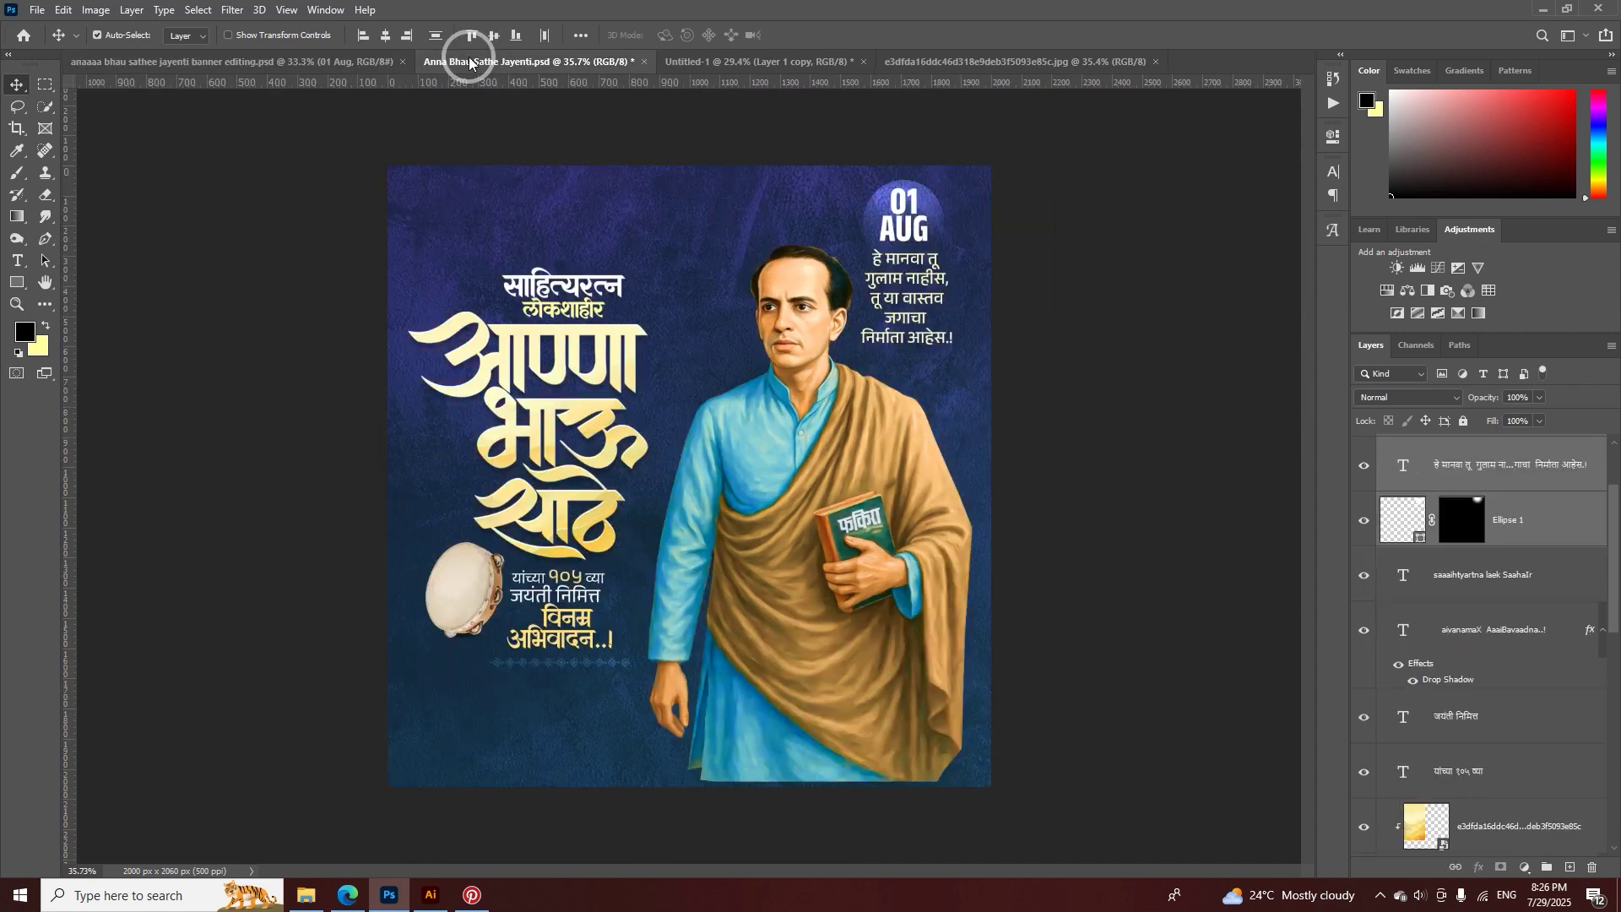
- In Untitled-1, nudge the portrait slightly and select the maroon Color Fill 1 background layer
click(793, 64)
drag(791, 423, 785, 422)
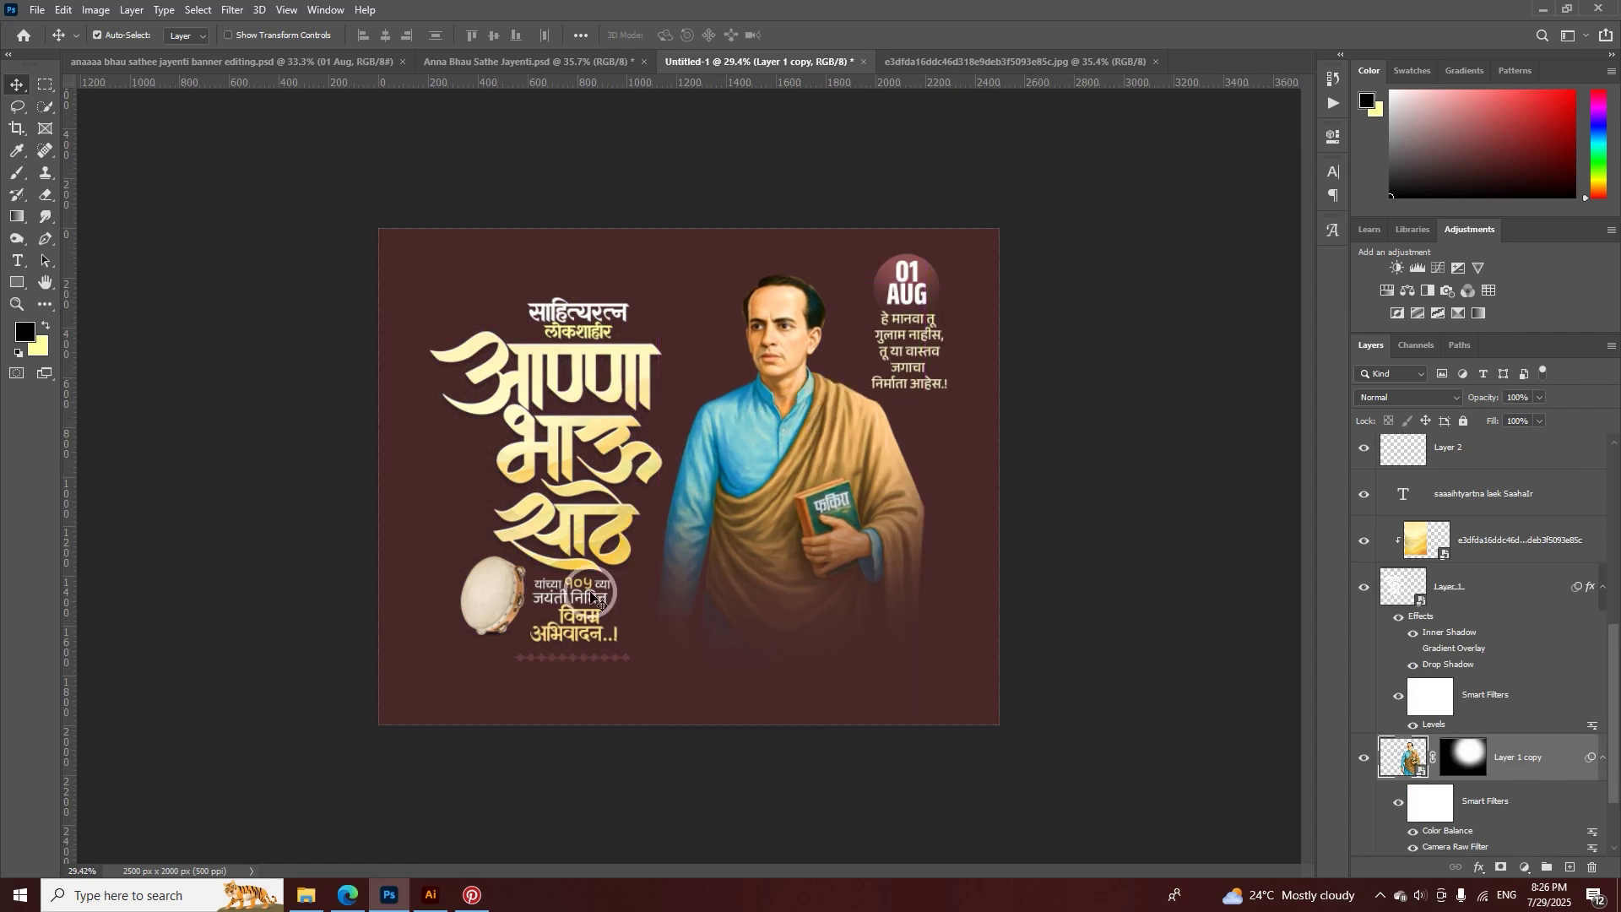
key(z)
mouse_move(573, 639)
mouse_down()
mouse_move(669, 626)
mouse_move(573, 640)
mouse_up()
scroll(573, 639, down, 1)
key(v)
click(977, 550)
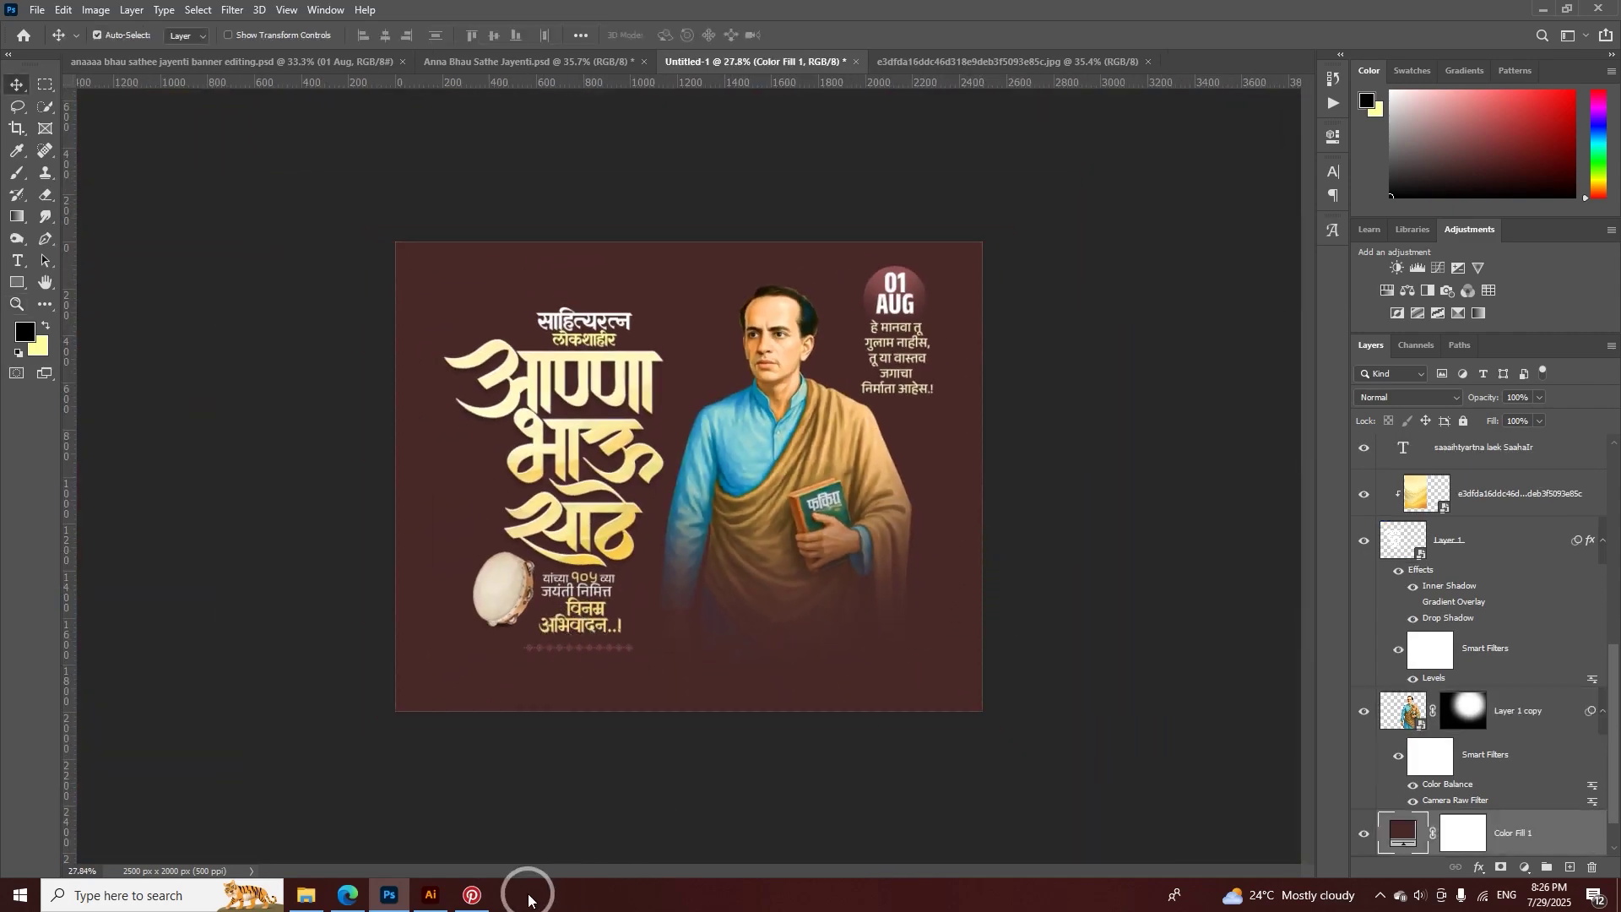
- Switch to Pinterest, search for "brown background" and browse the results for a suitable backdrop
click(472, 897)
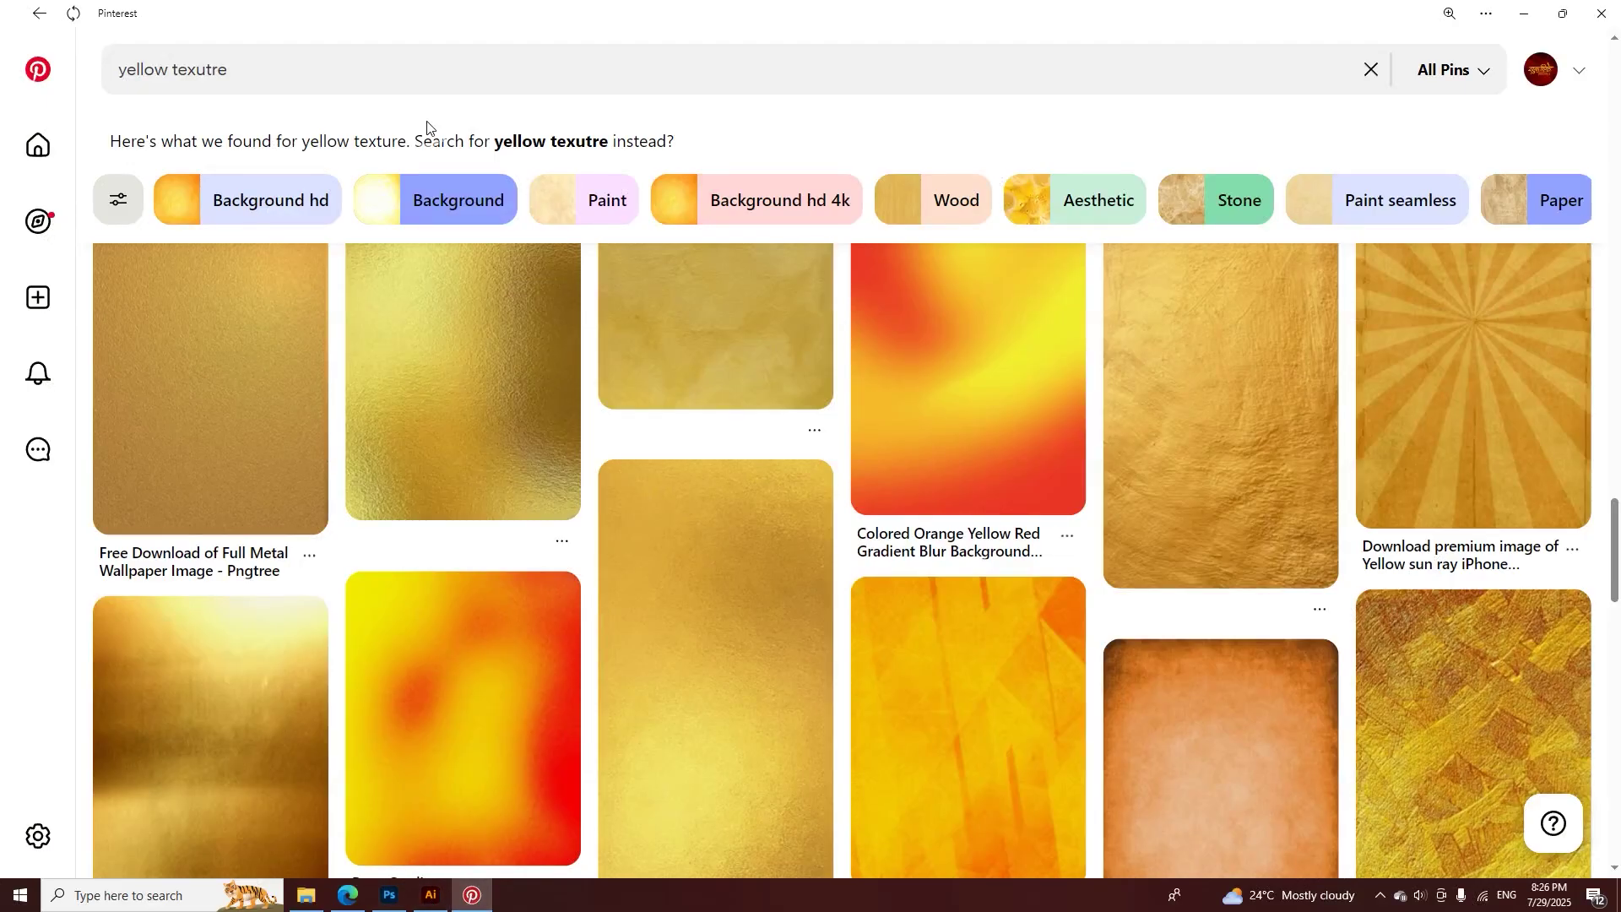
click(427, 75)
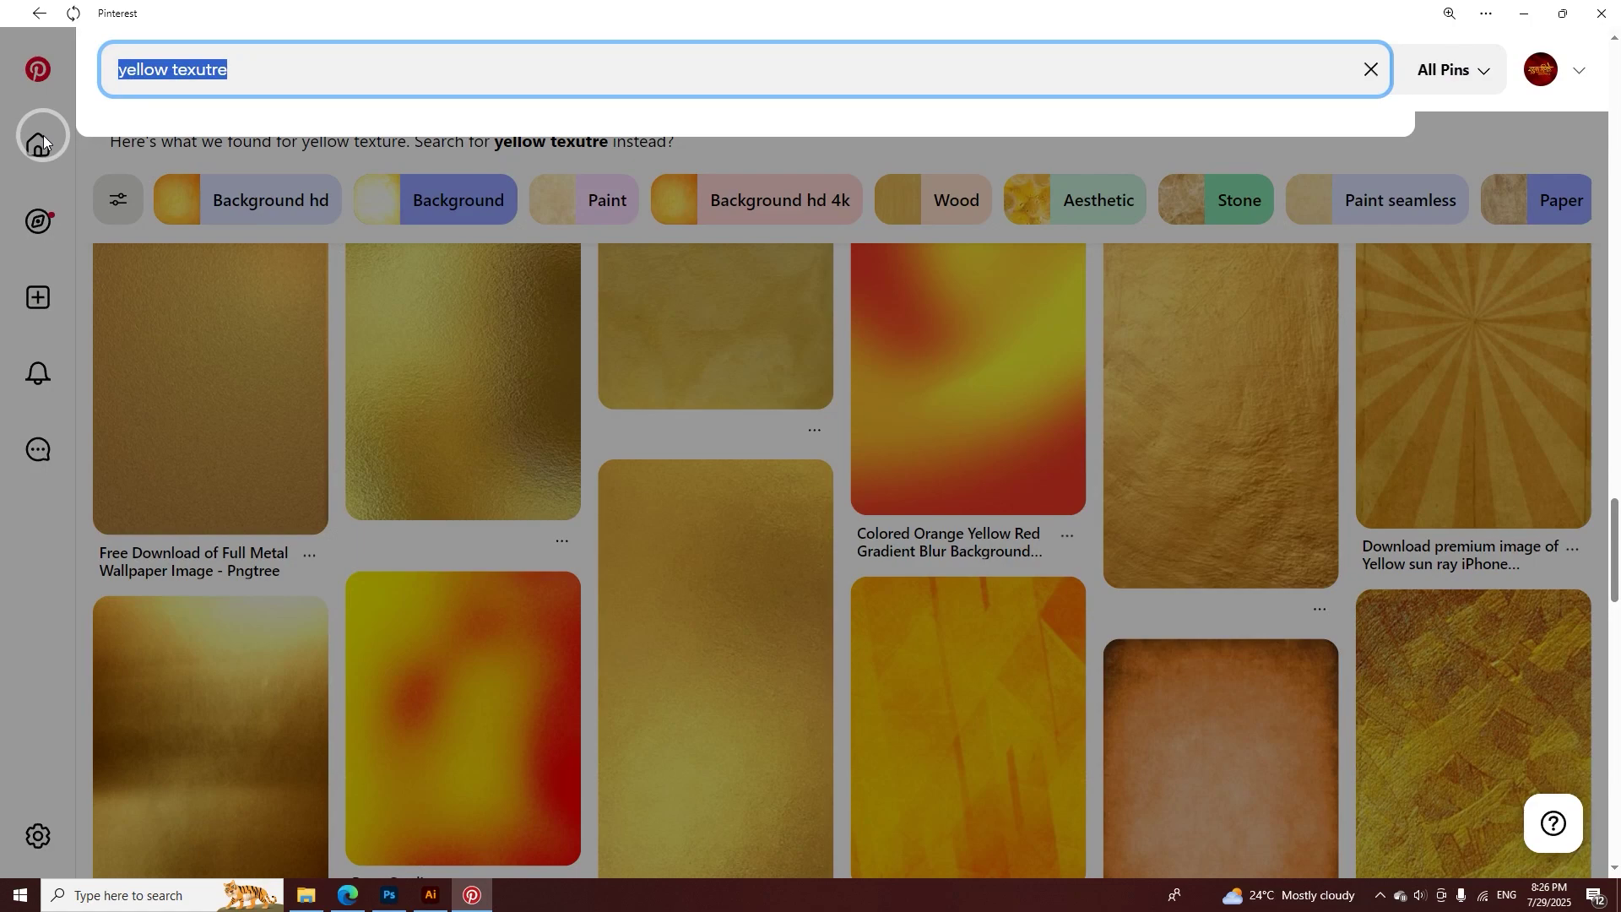
text(brown)
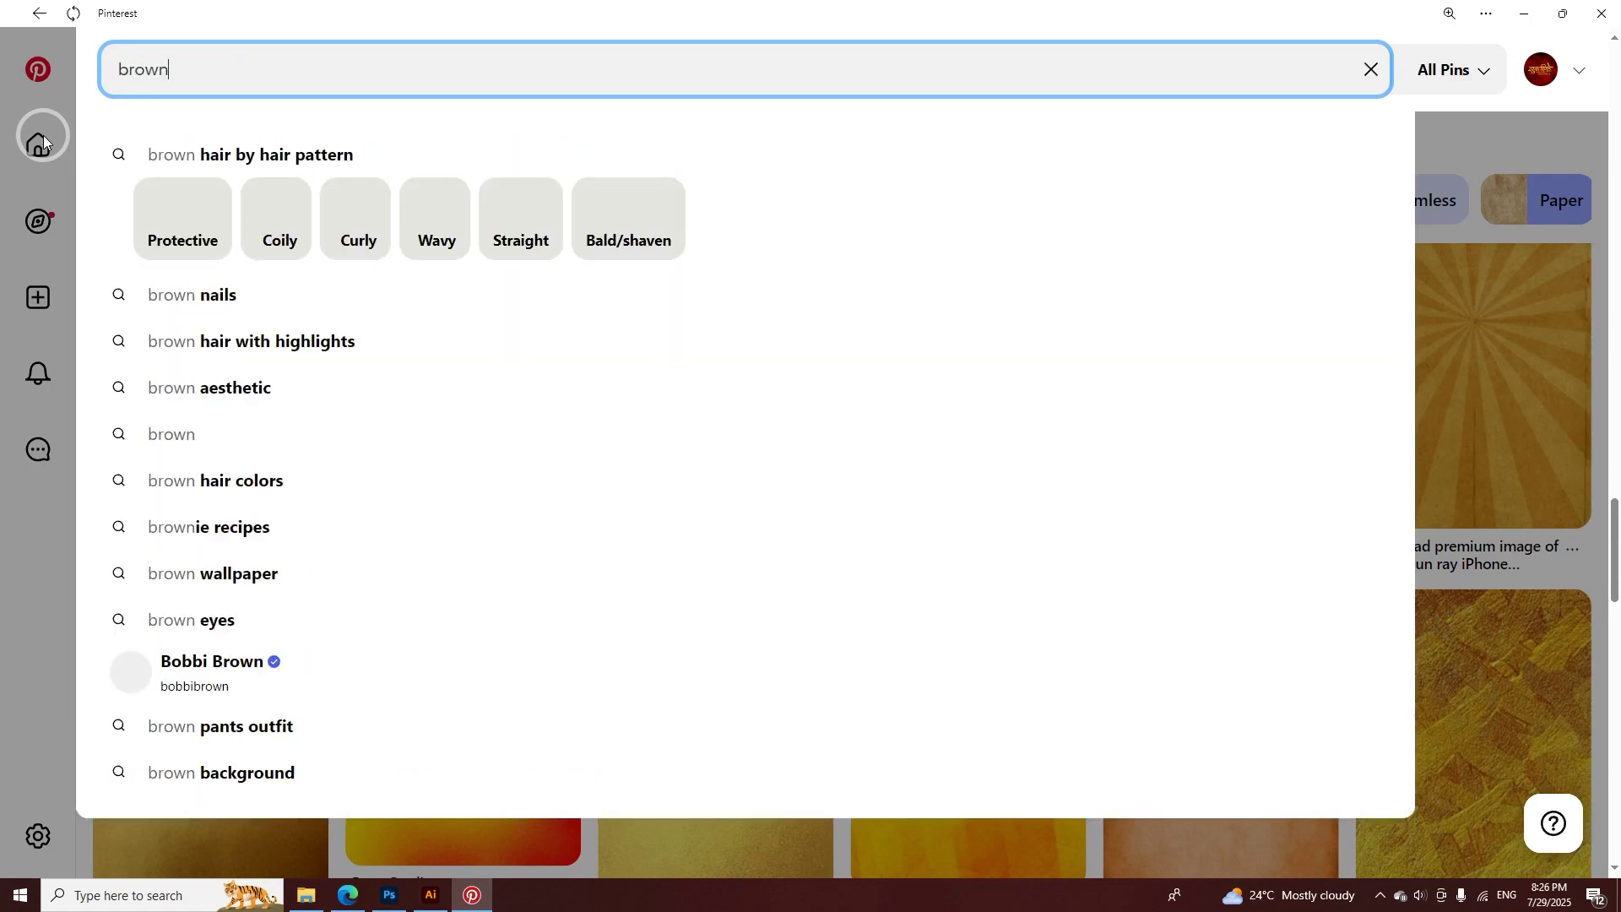
text( background)
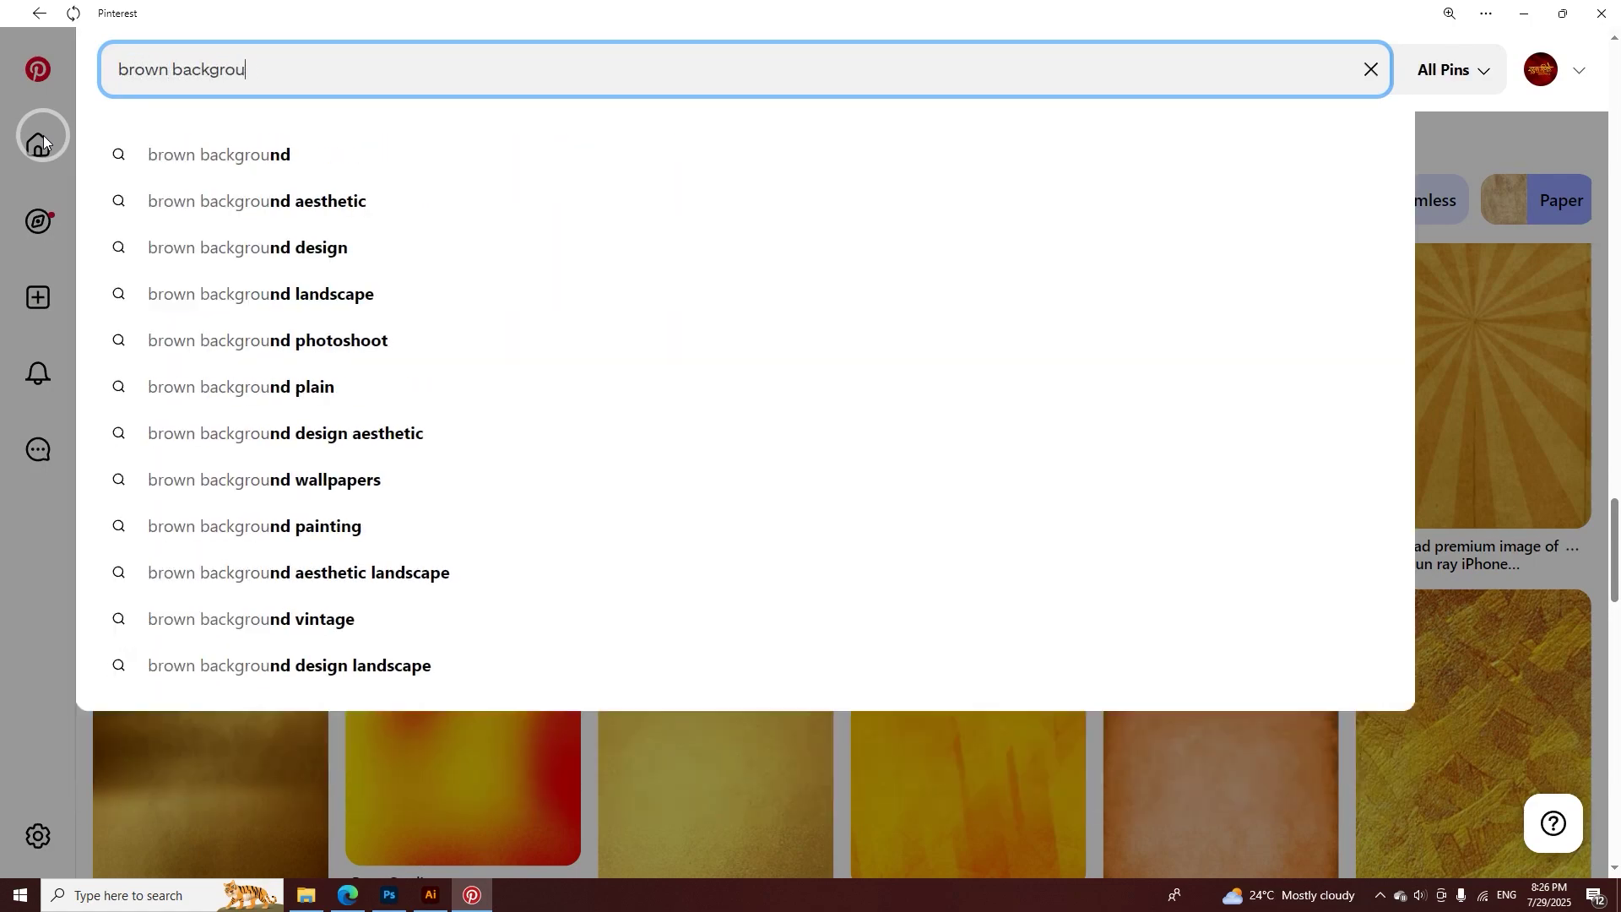
key(Return)
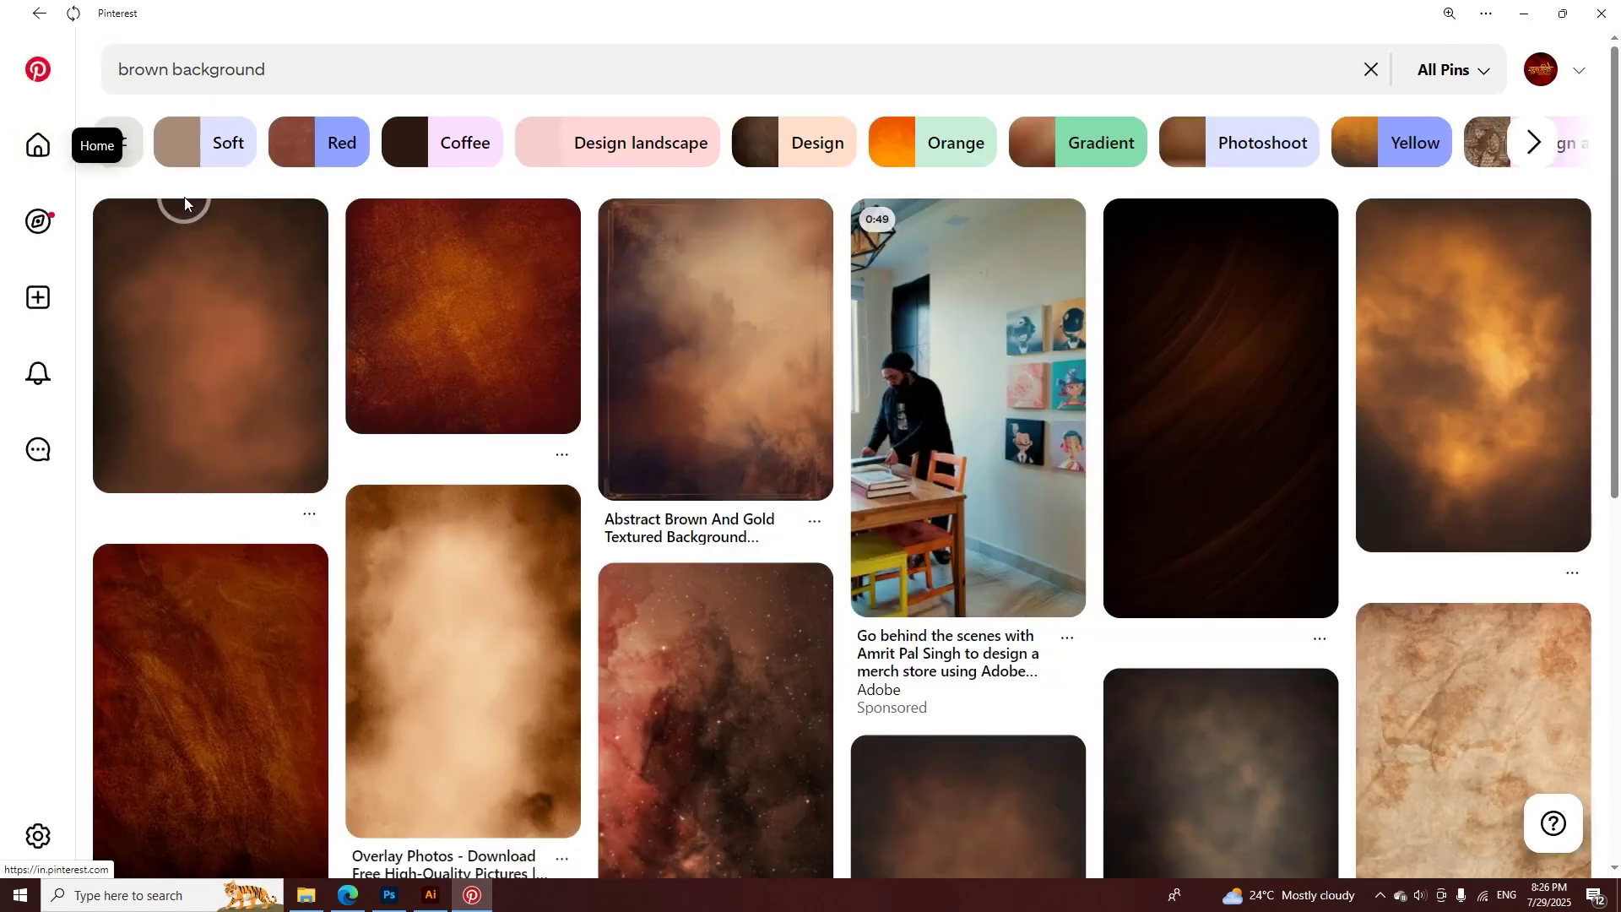
scroll(517, 502, down, 2)
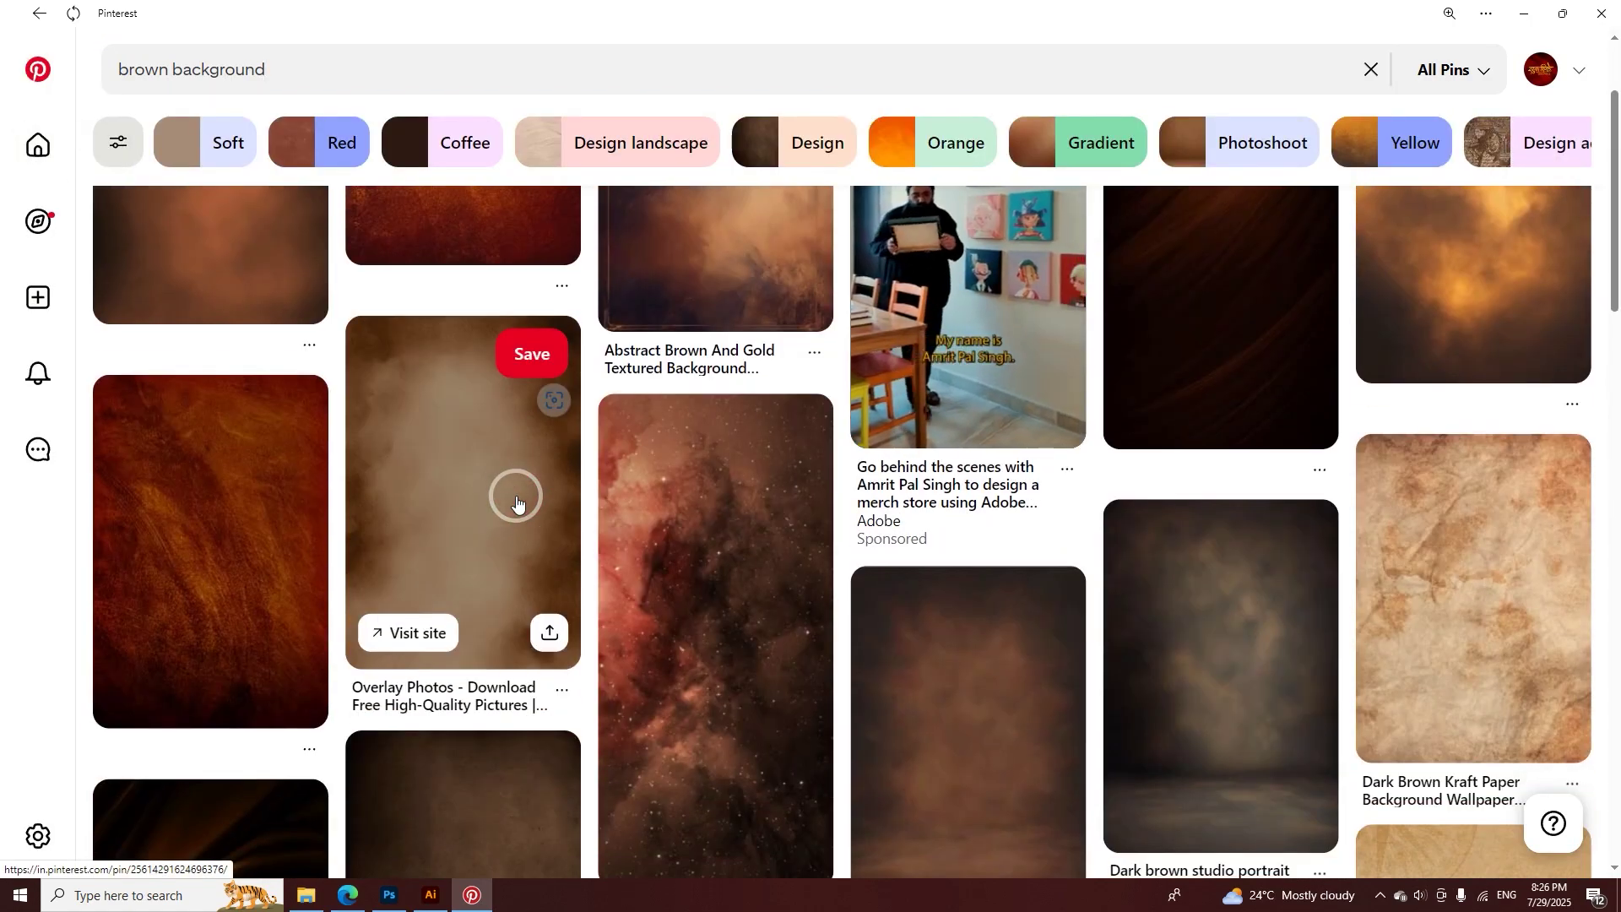
scroll(663, 506, down, 10)
scroll(681, 519, down, 6)
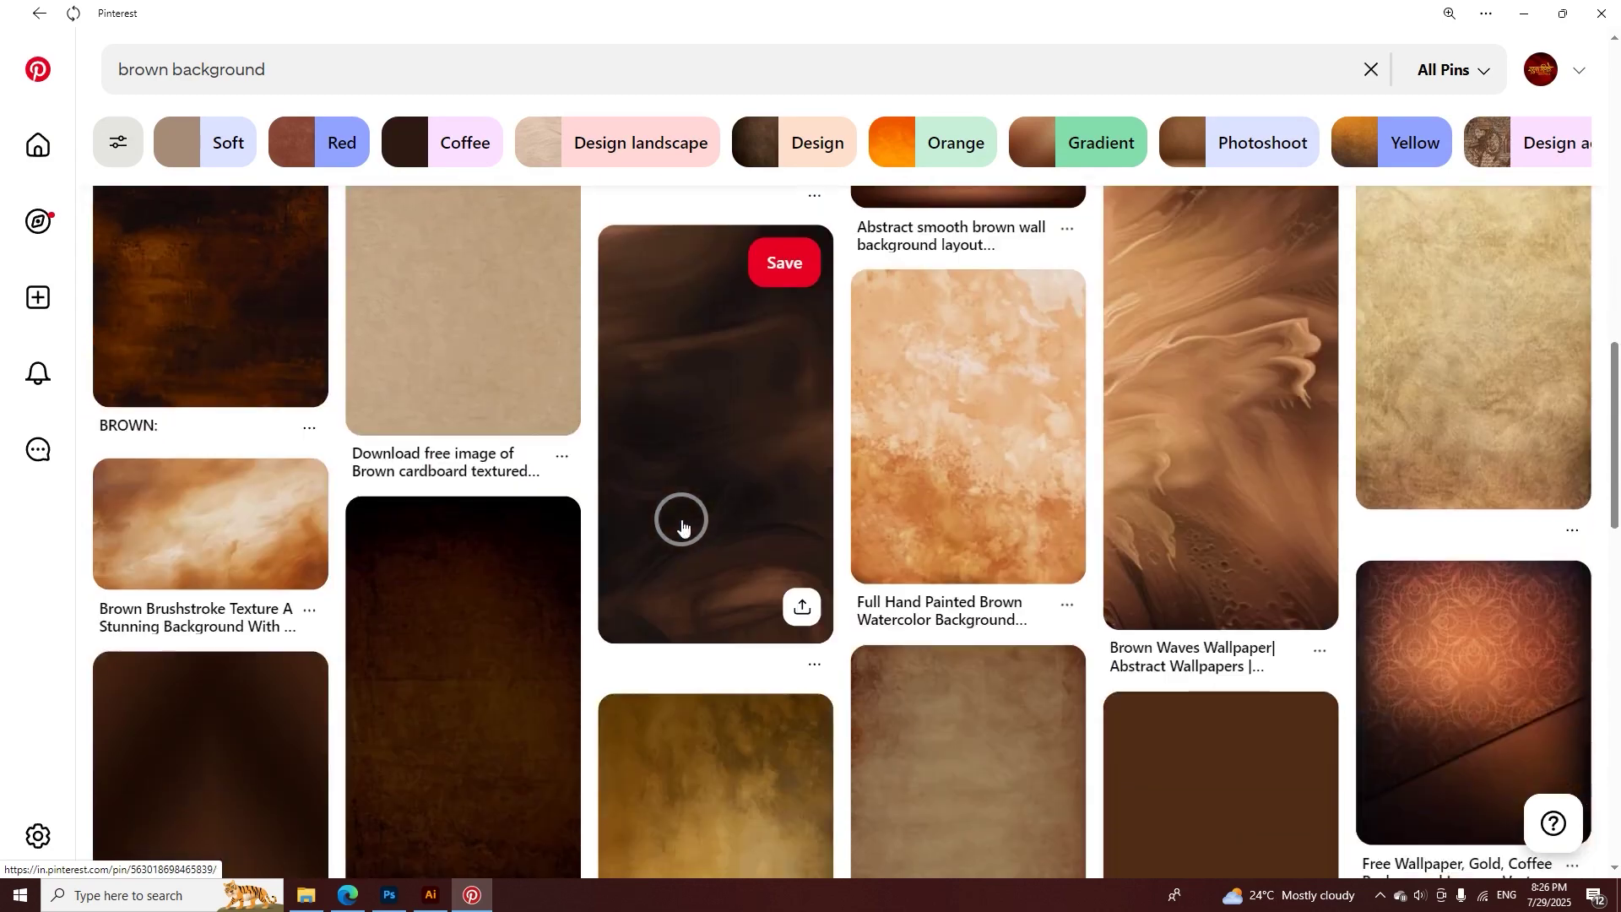
scroll(955, 624, down, 15)
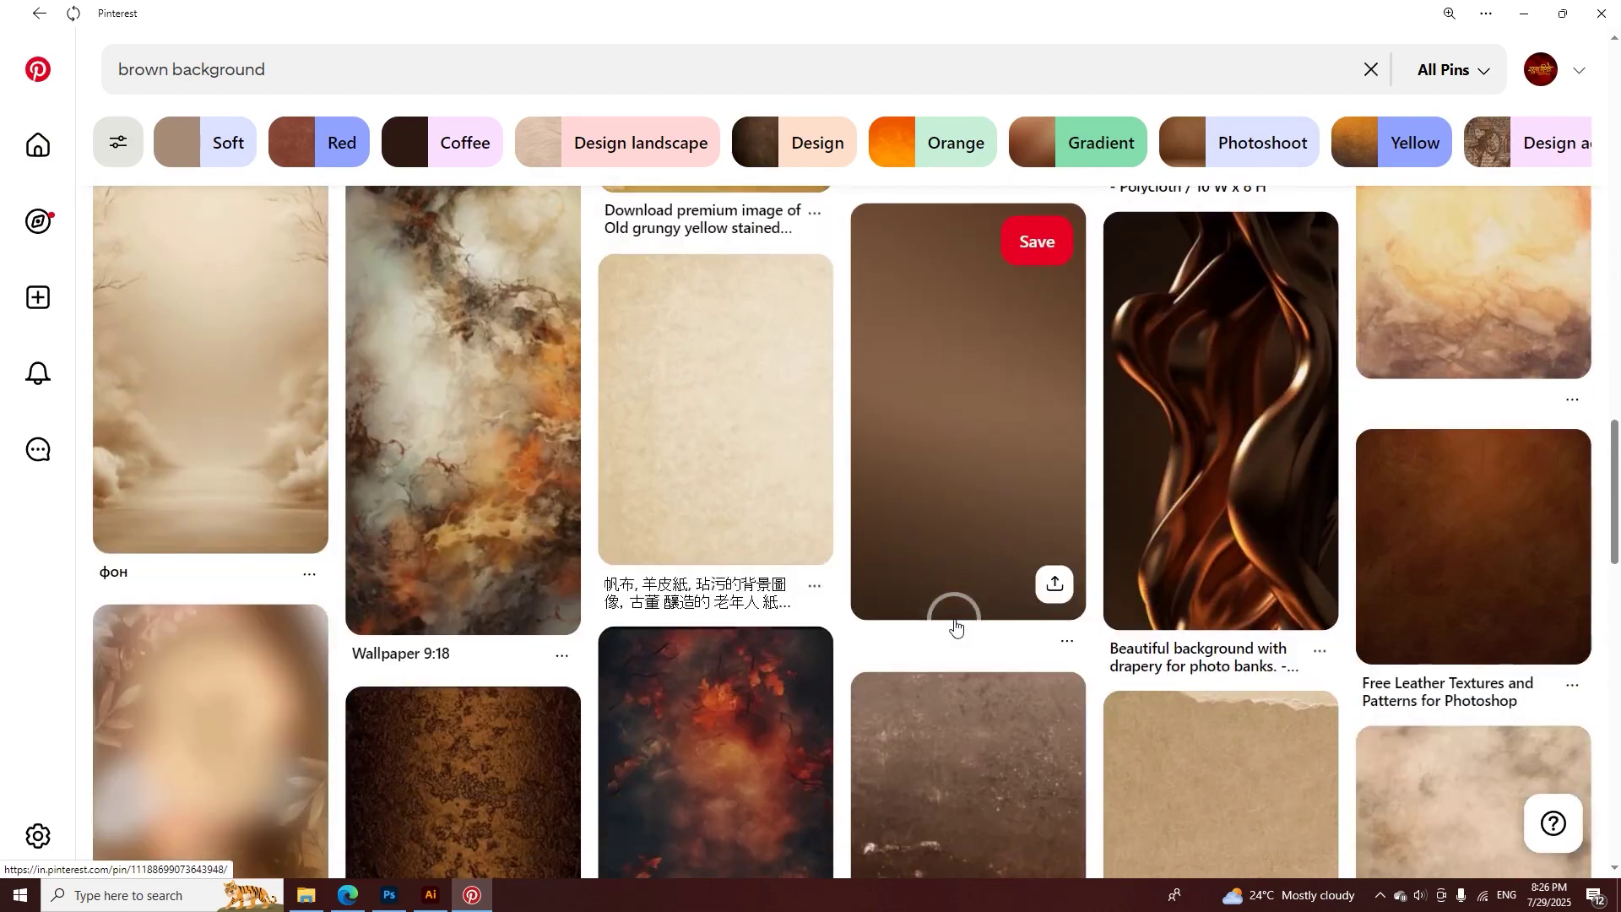
scroll(879, 645, down, 14)
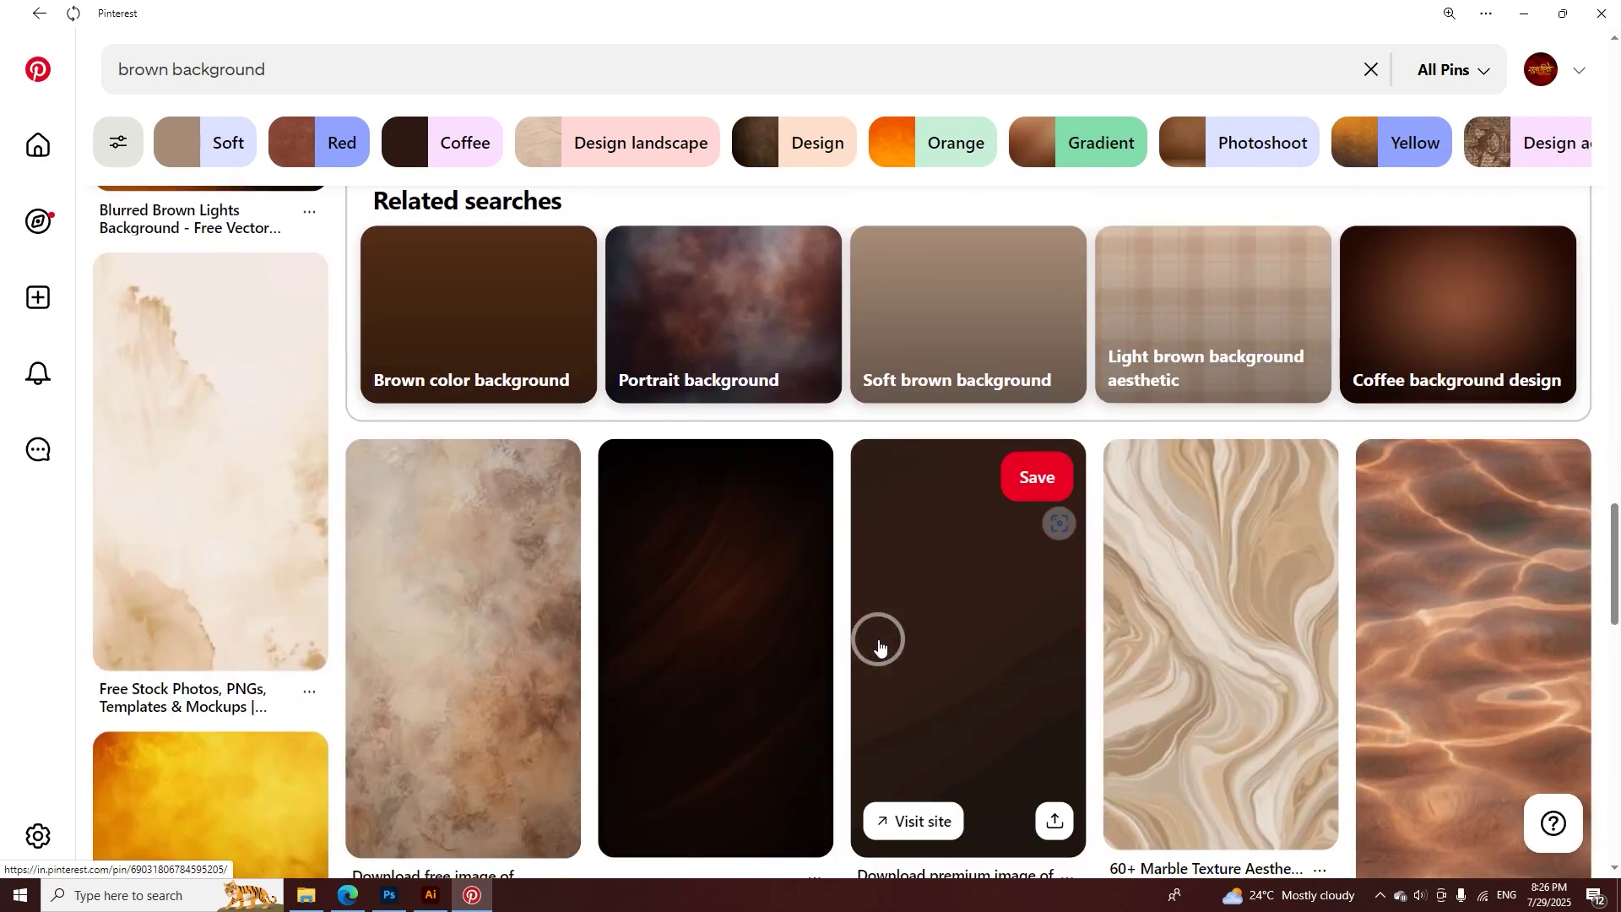
scroll(890, 667, down, 4)
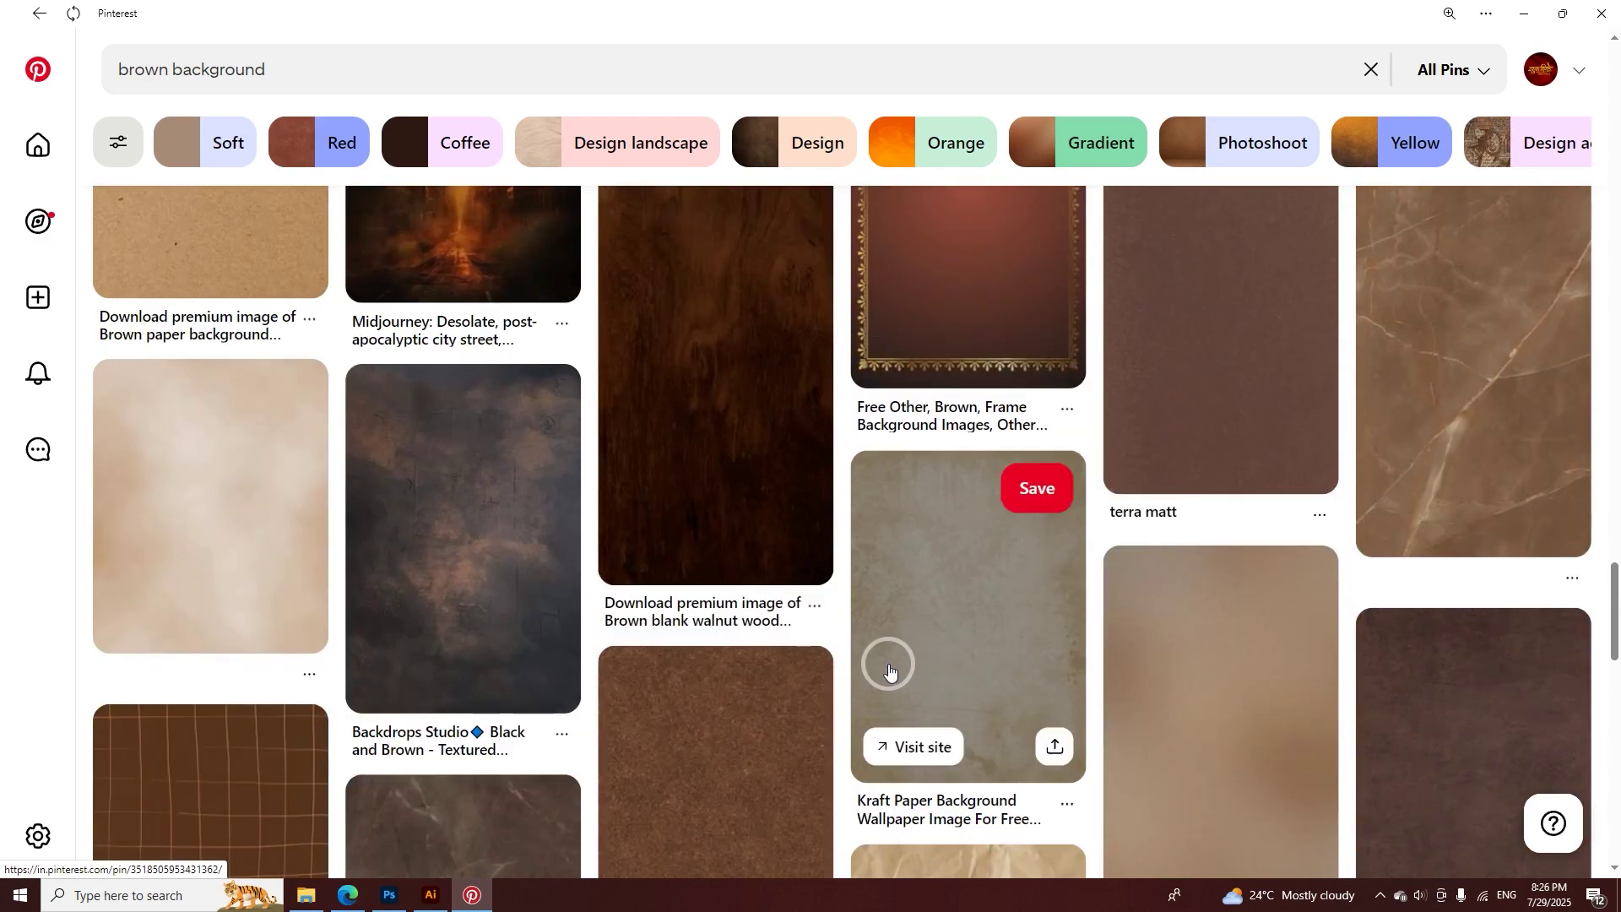
- Search Pinterest for "library" and skim the first results
click(361, 73)
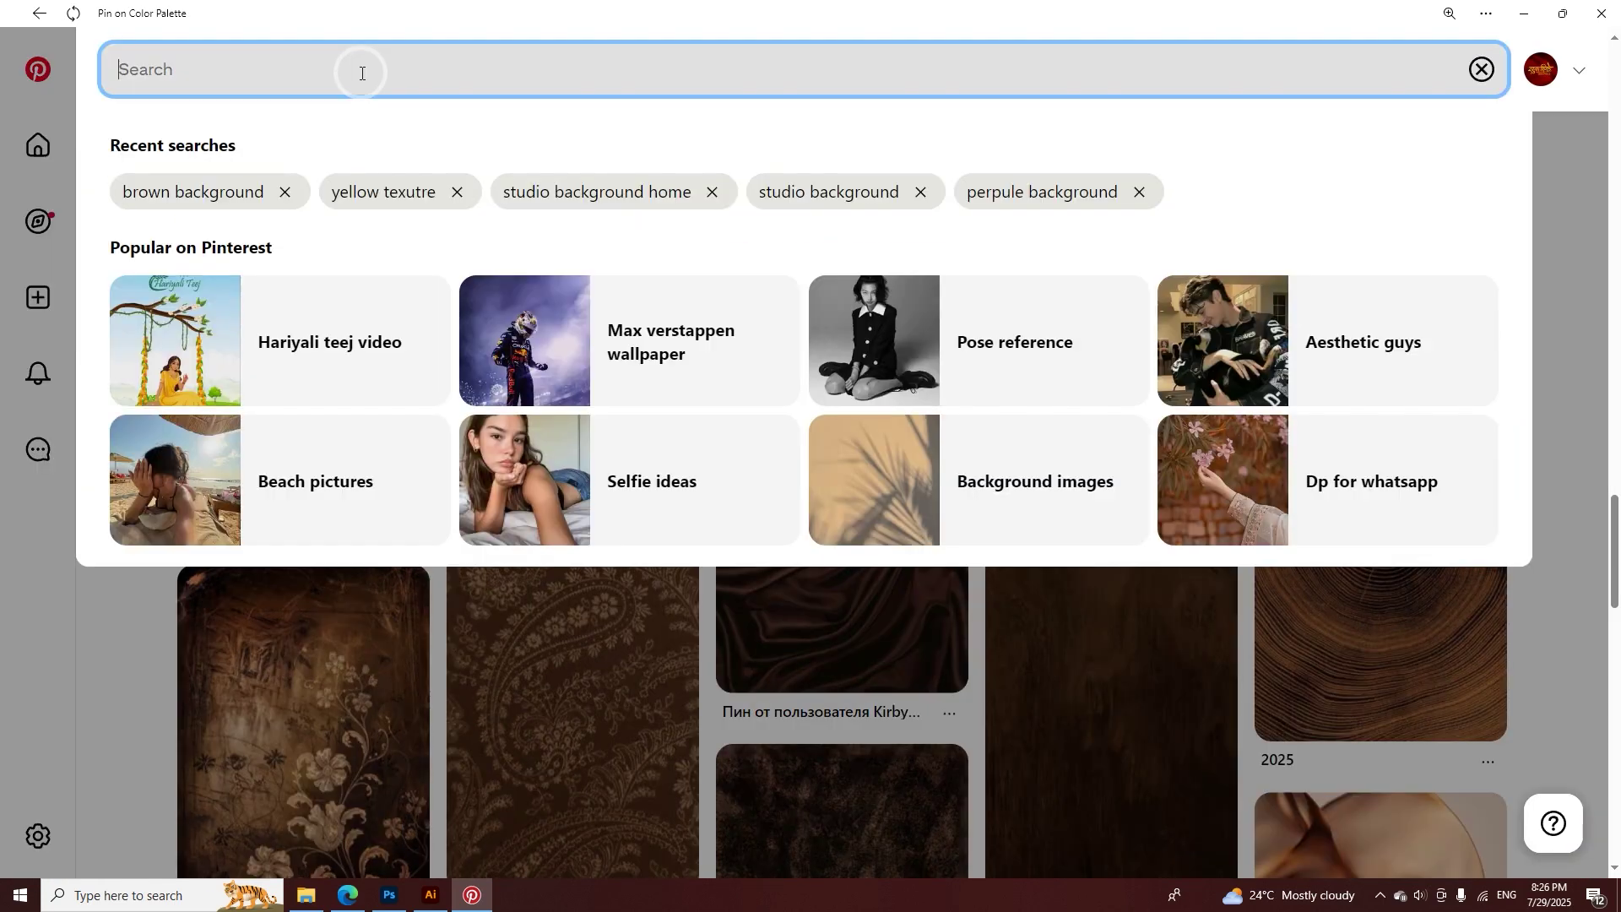
text(lib)
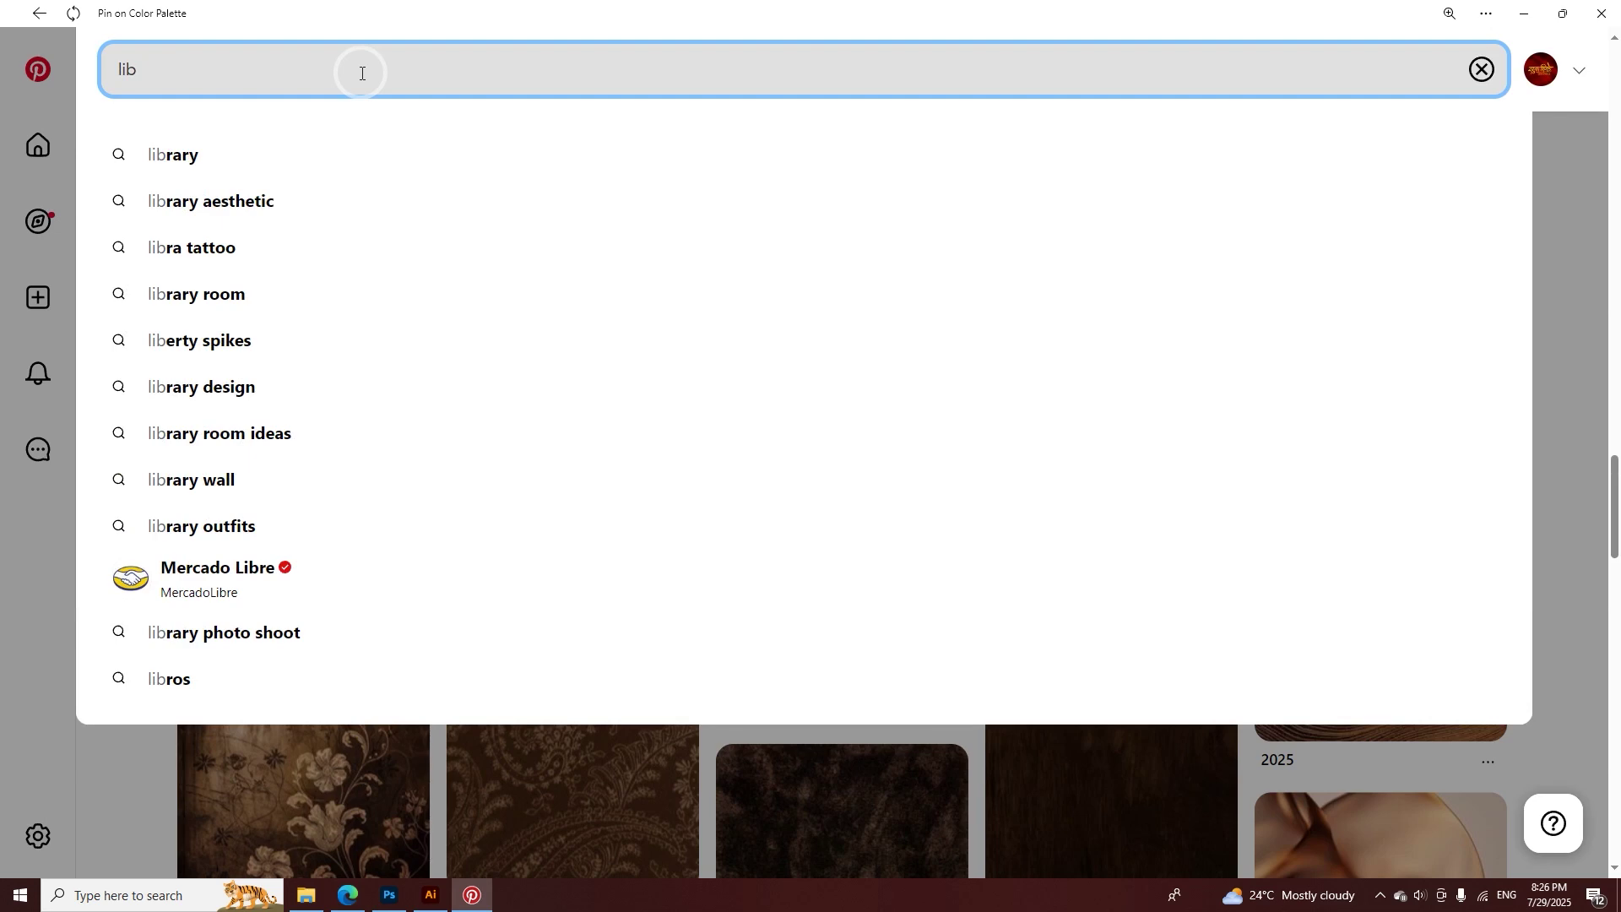
click(194, 161)
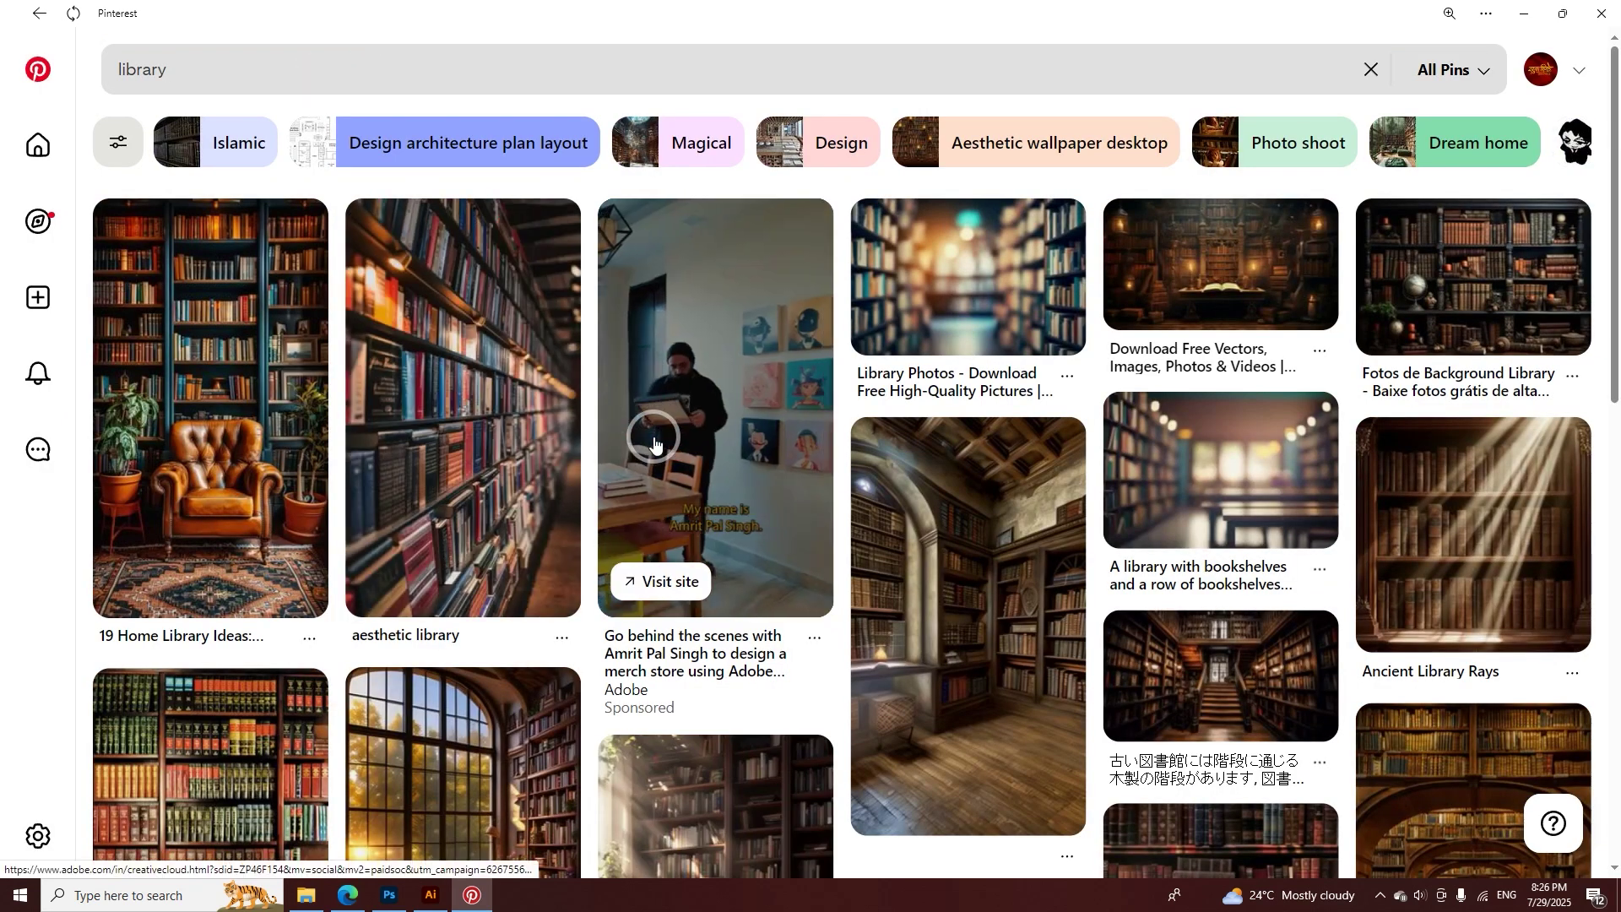
scroll(654, 440, down, 2)
scroll(1477, 462, up, 2)
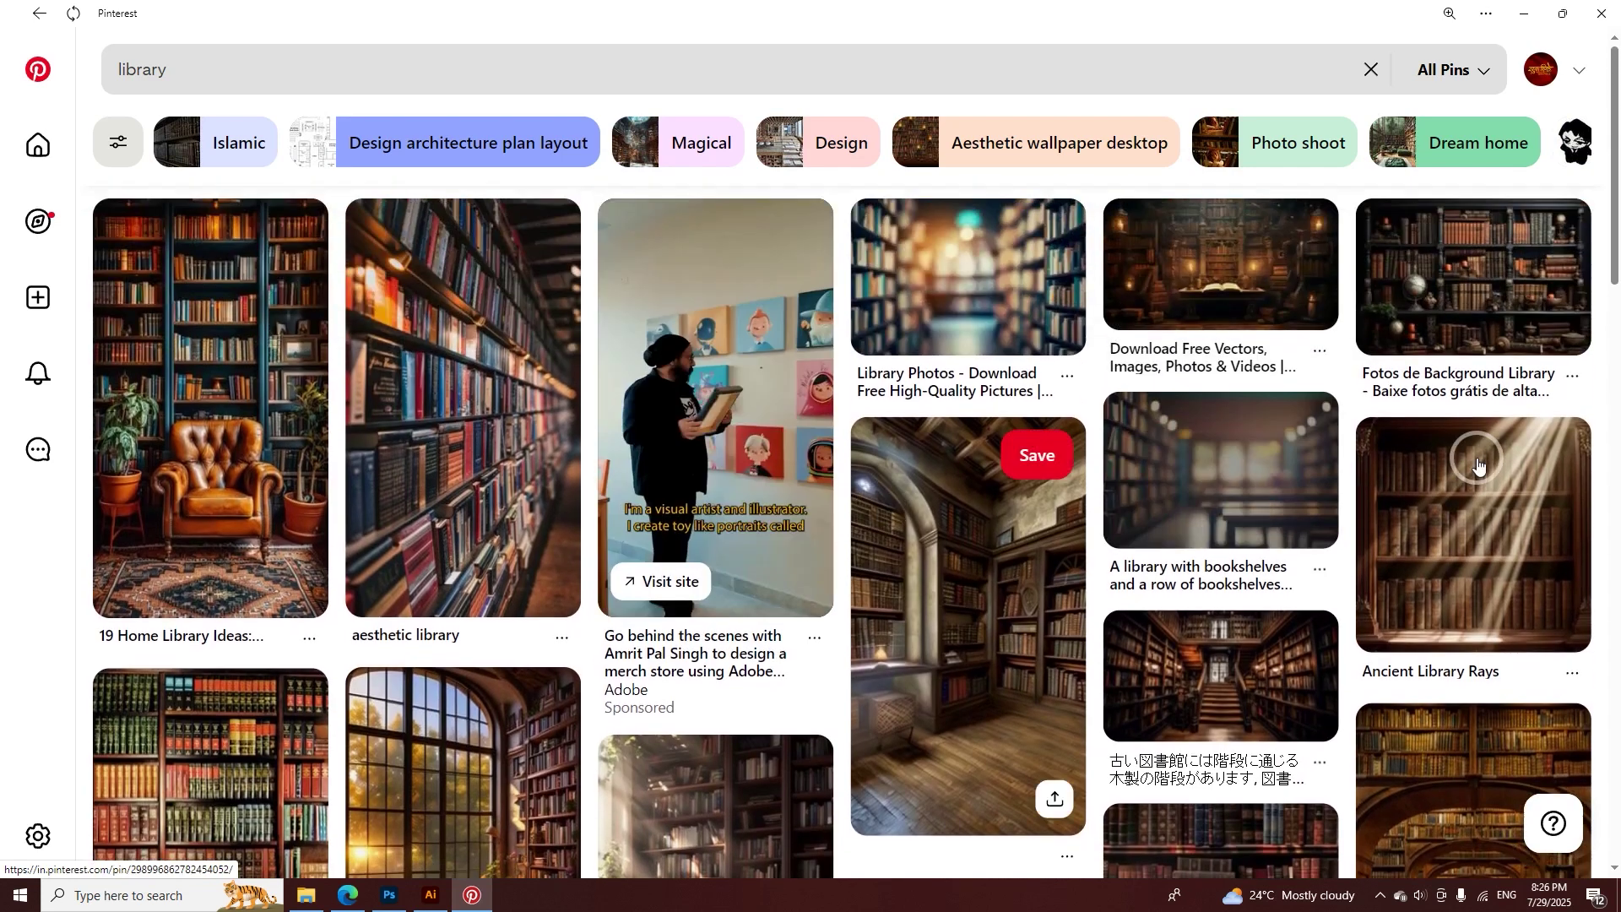
- Open the dark bookshelf pin from Background Library and browse its related library images for a better backdrop
click(1431, 297)
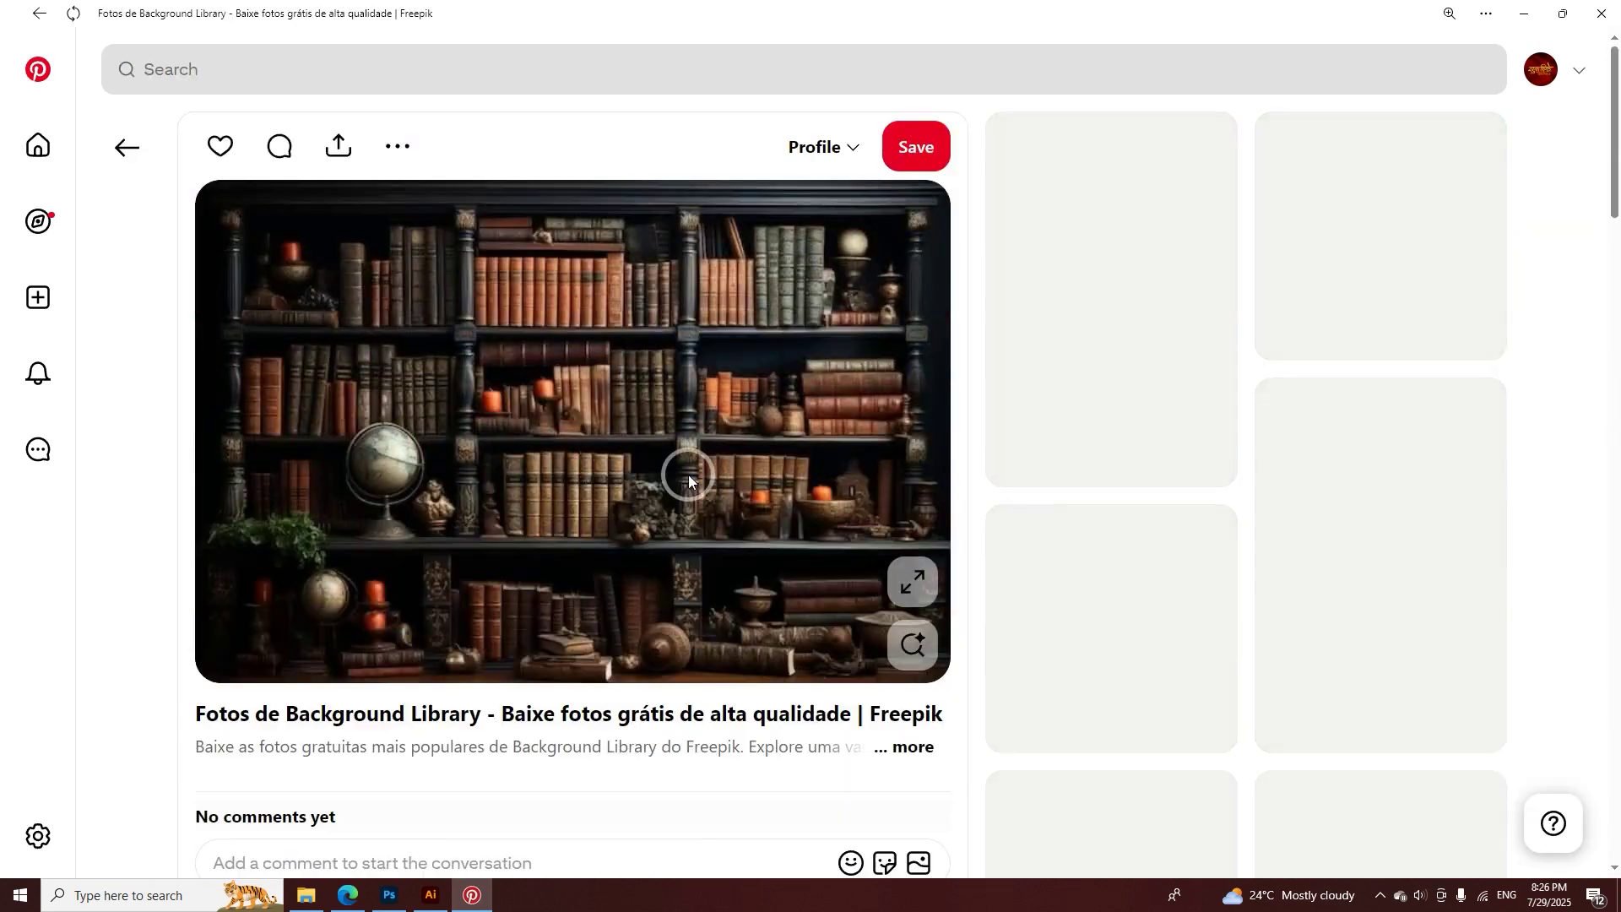
scroll(905, 489, down, 1)
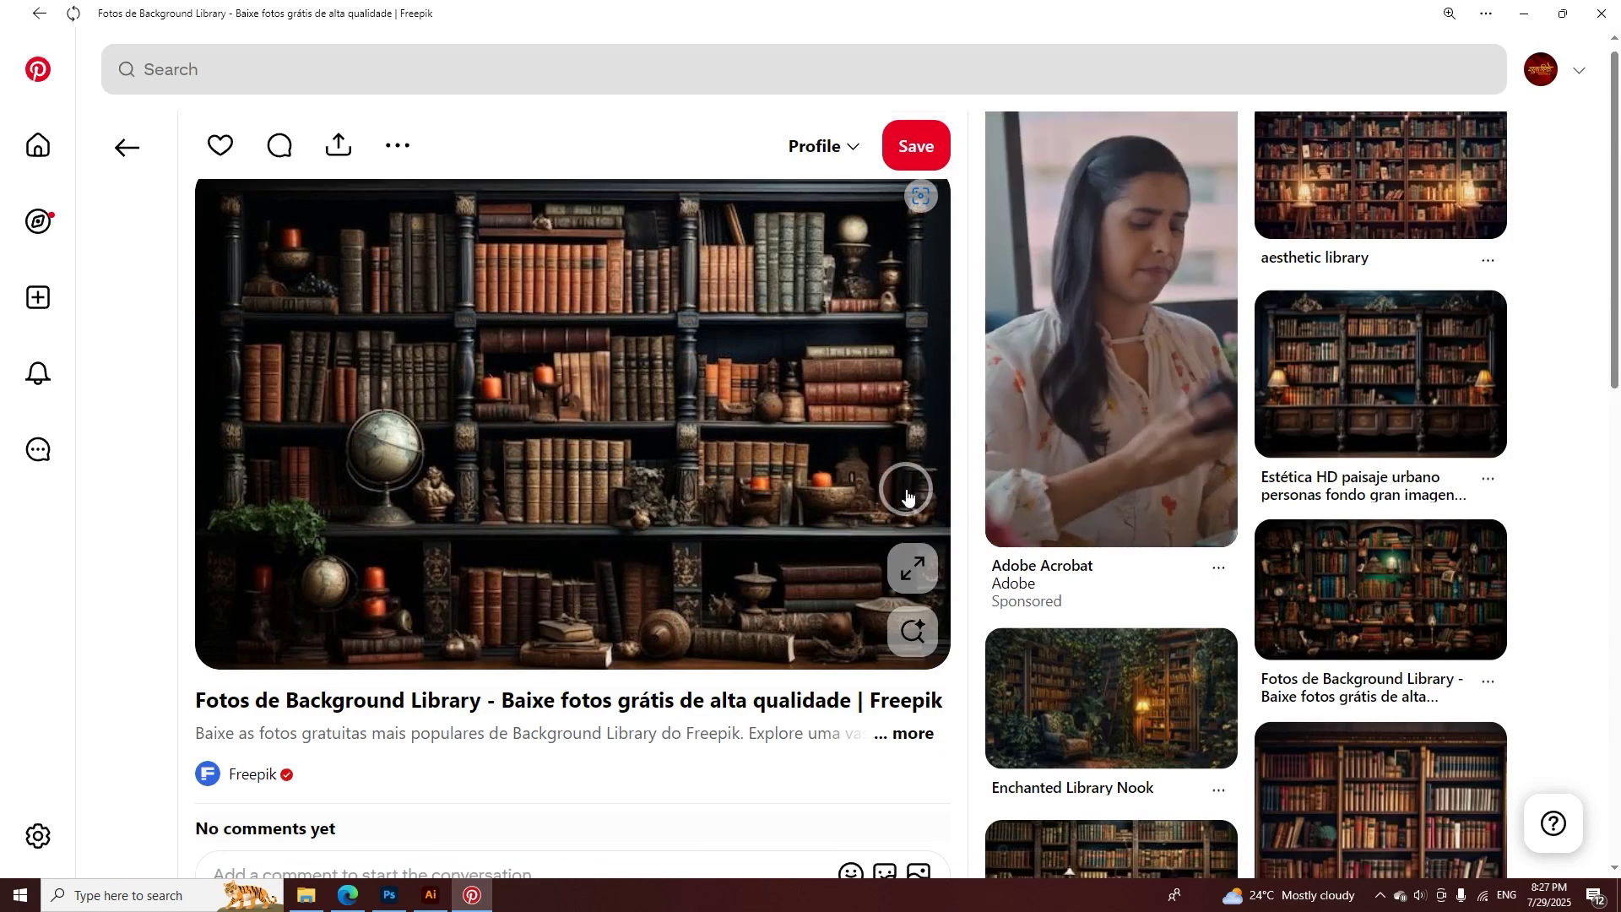
scroll(906, 497, down, 7)
click(1094, 369)
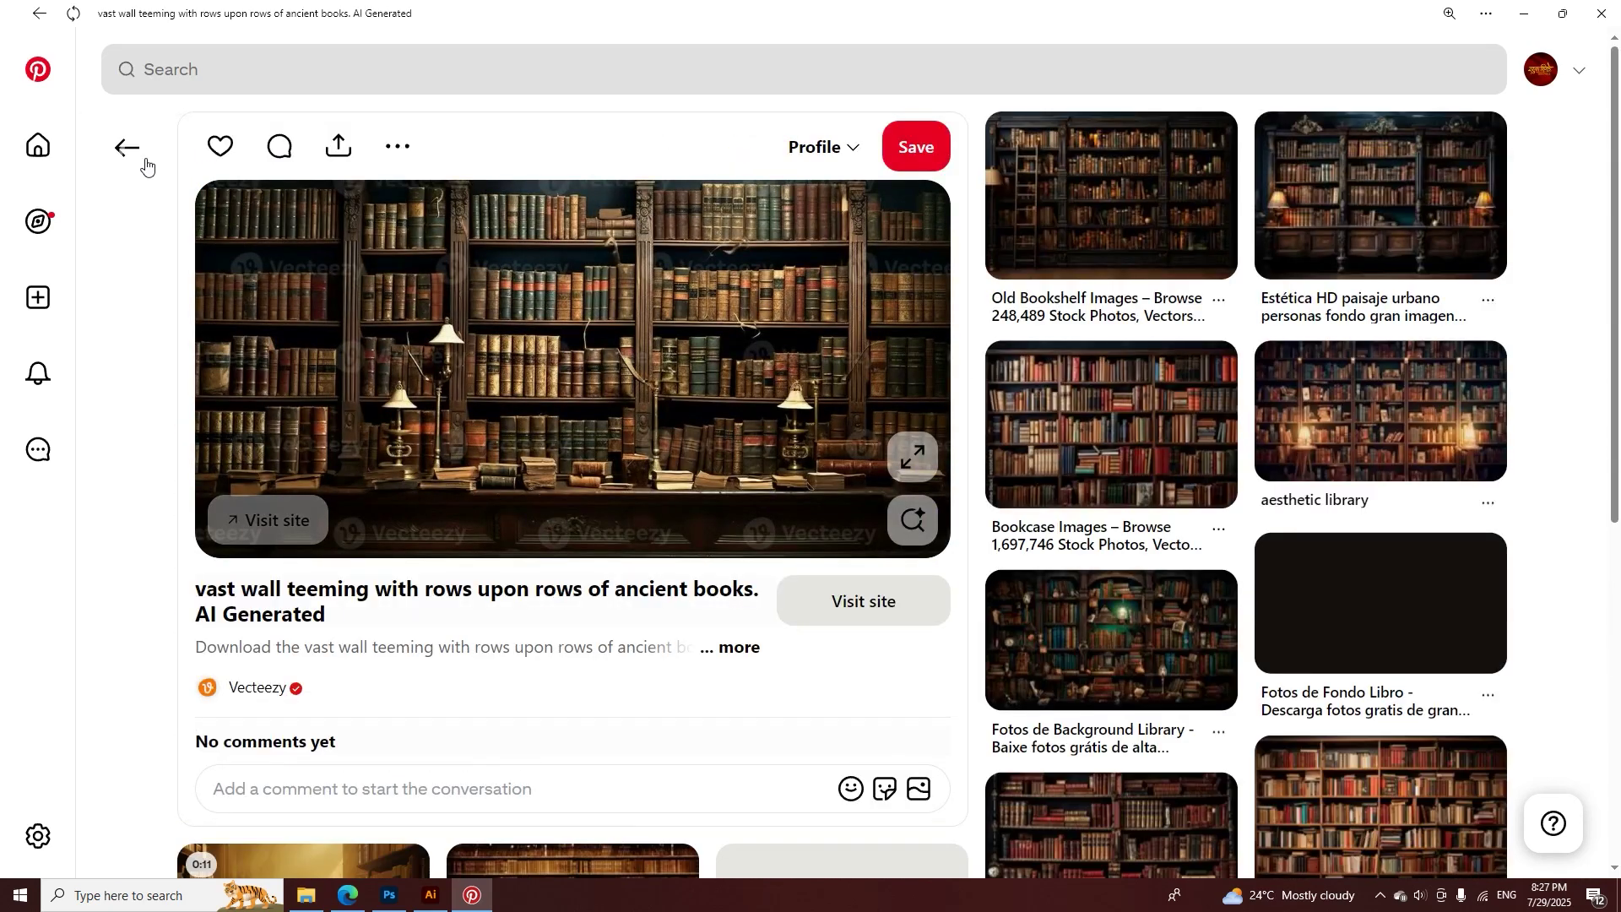
click(139, 156)
scroll(535, 437, down, 6)
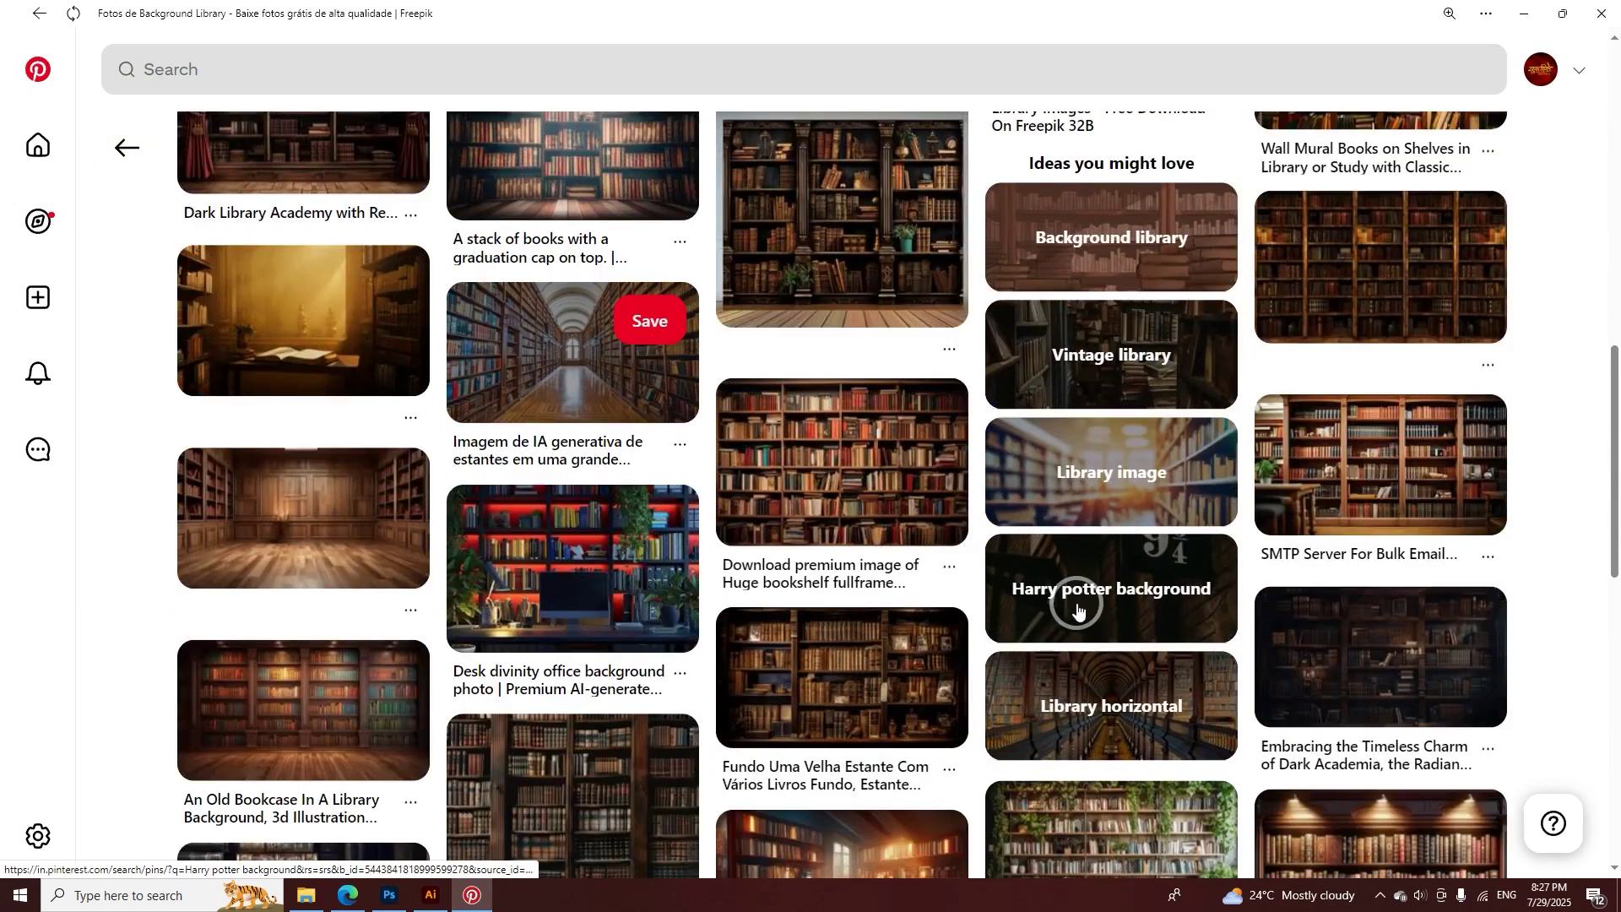
scroll(1078, 608, down, 4)
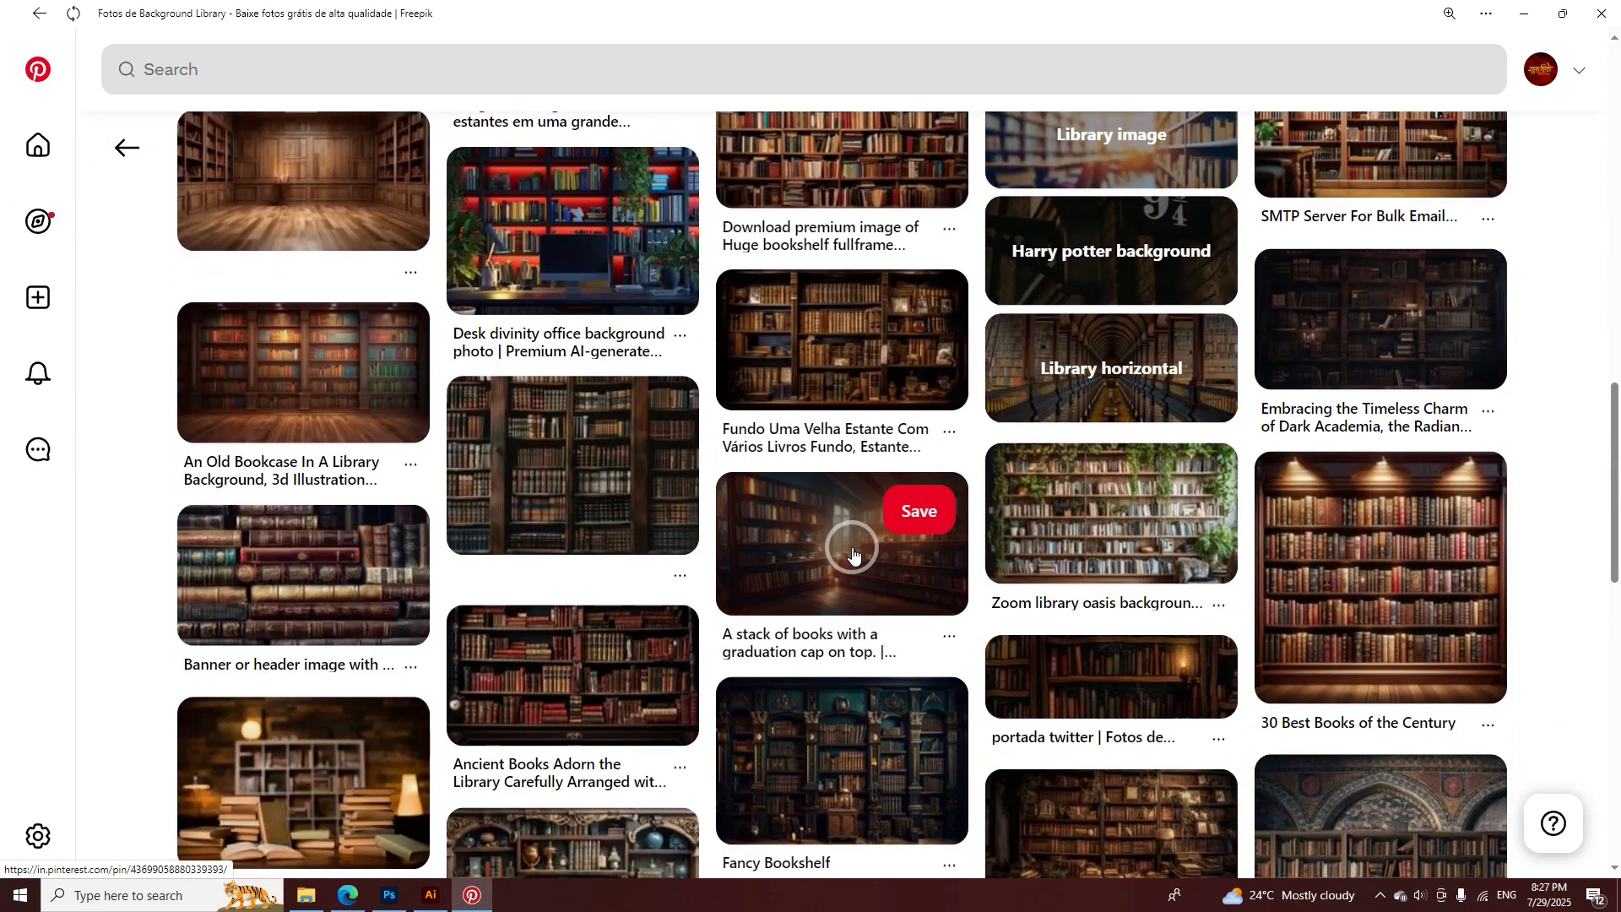
- Open the pin "A stack of books with a graduation cap on top" and download its library image
click(852, 547)
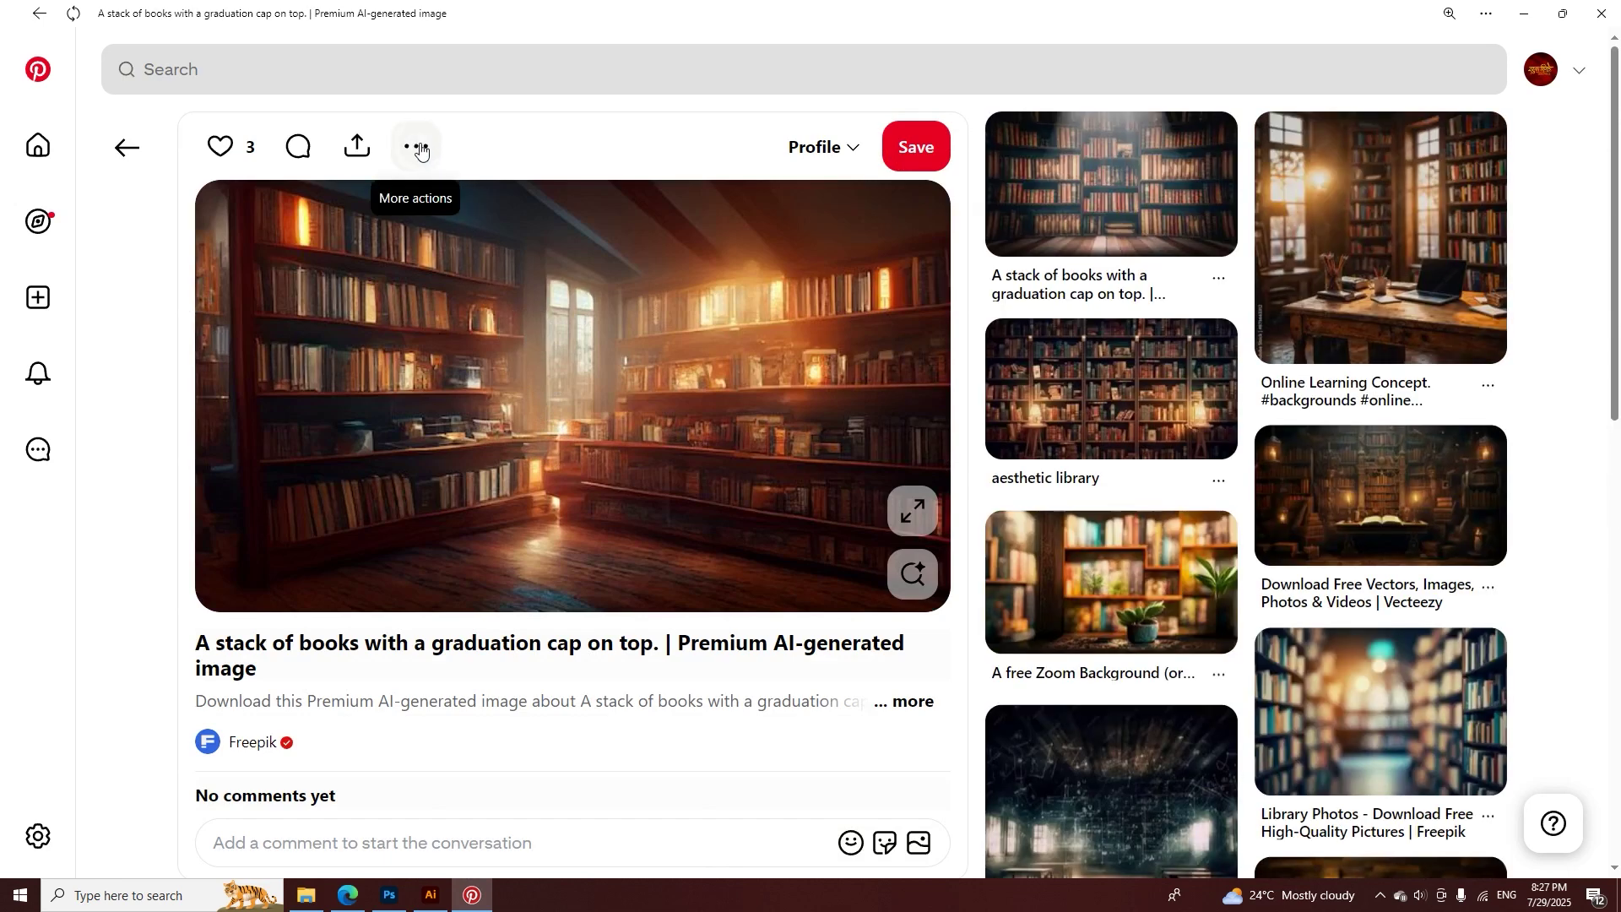
click(420, 149)
click(396, 209)
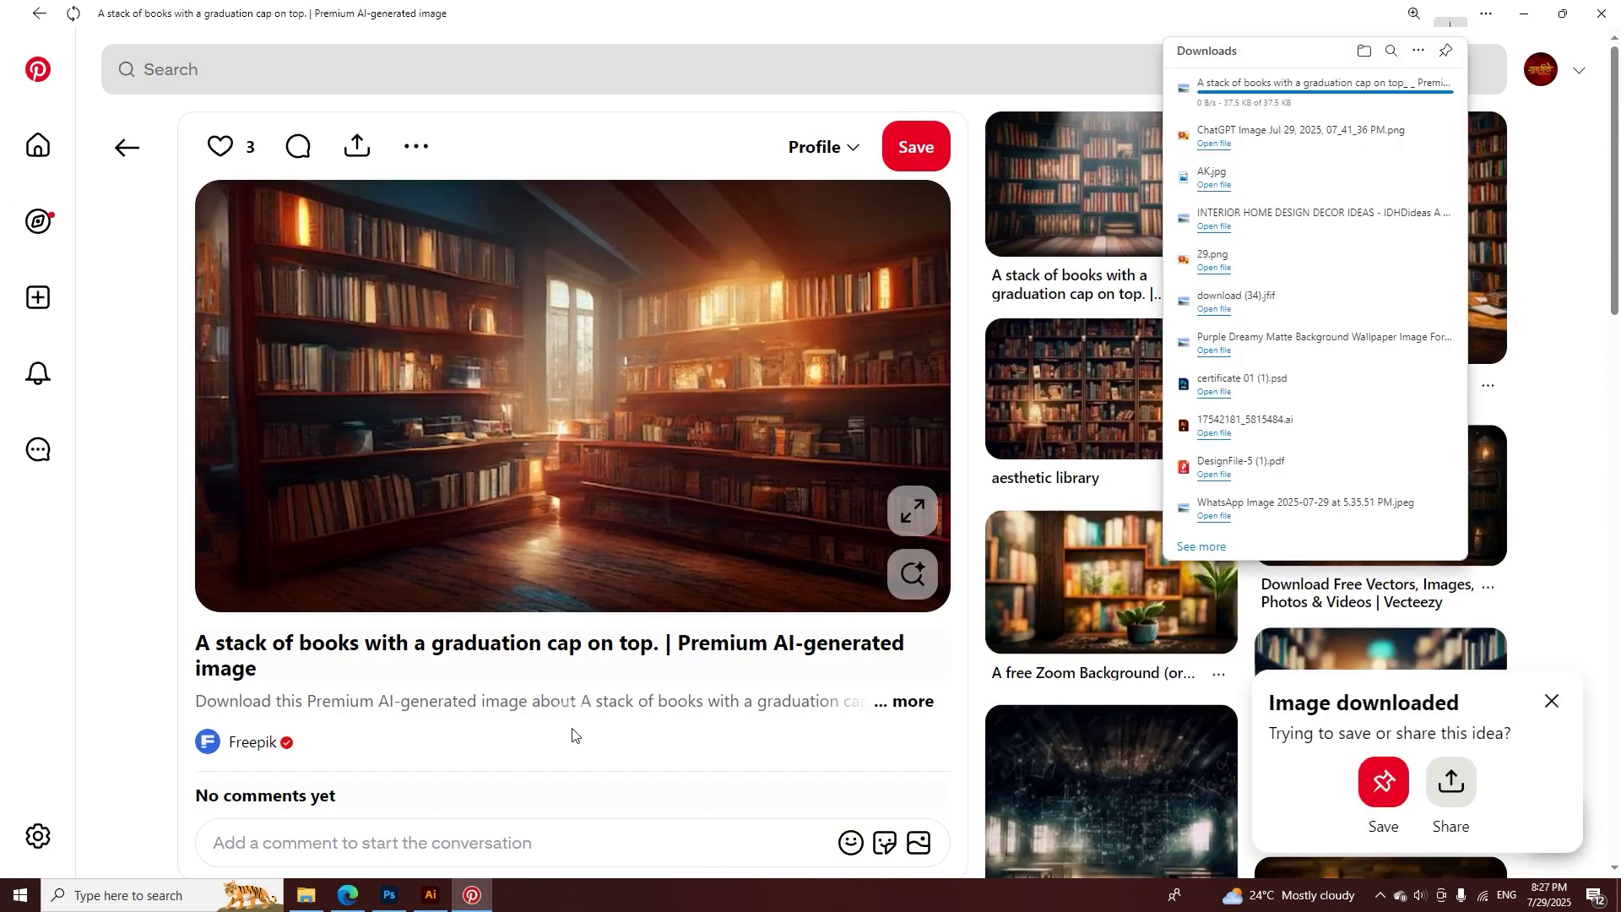
- Switch to Photoshop, place the downloaded library image beneath the portrait at about 62% scale and align it with the banner's upper part
click(388, 895)
click(37, 9)
click(75, 344)
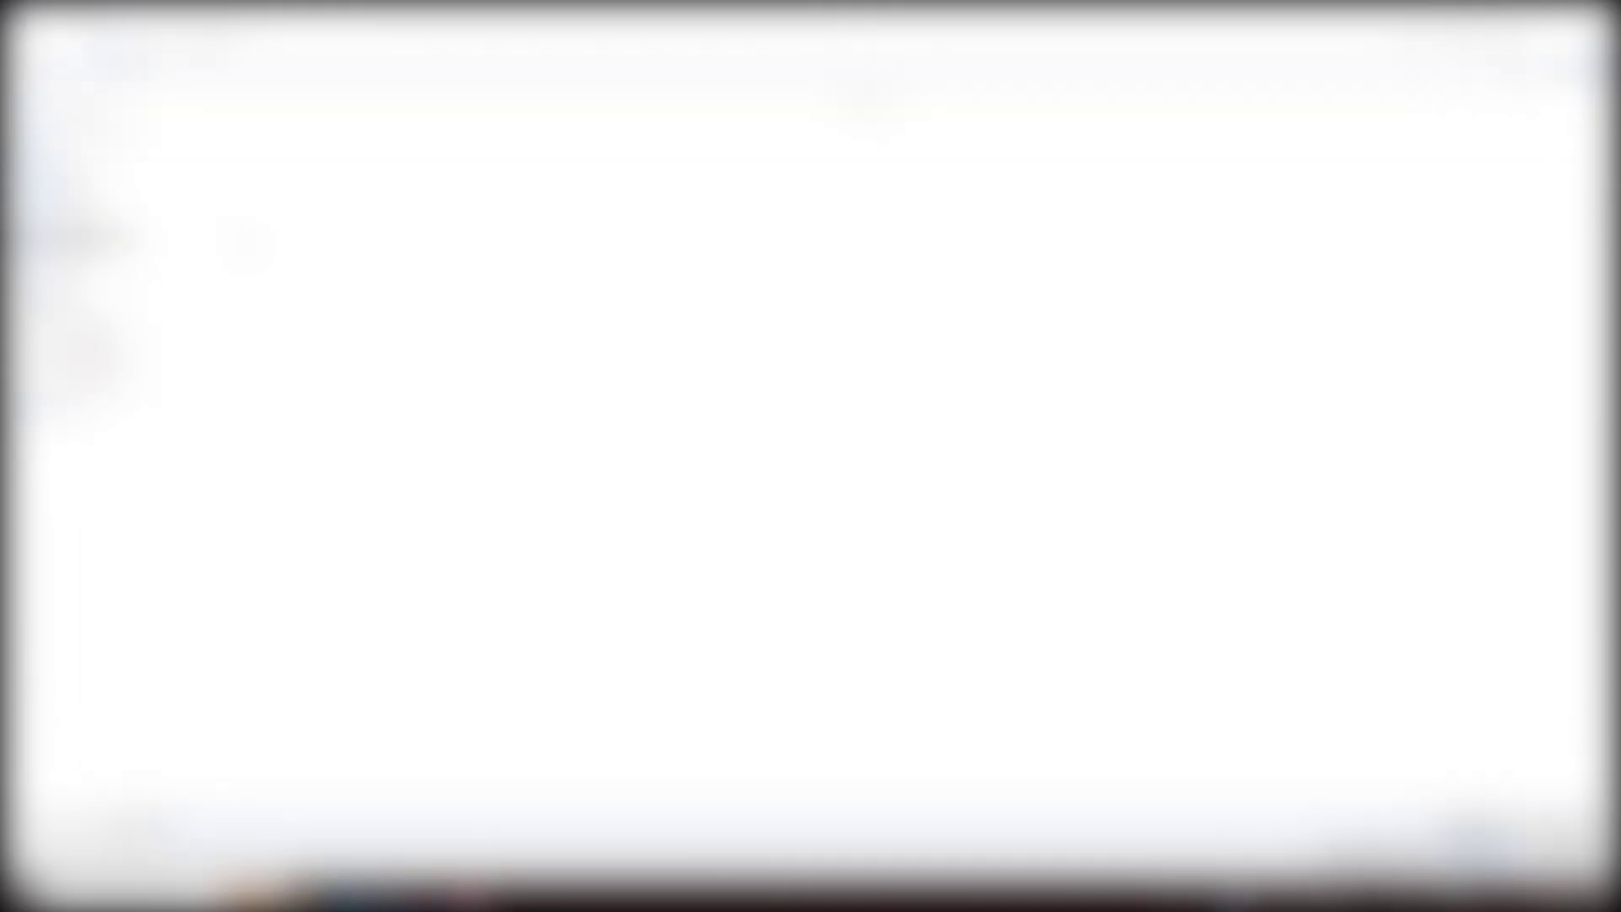
double_click(180, 157)
drag(1005, 480, 937, 410)
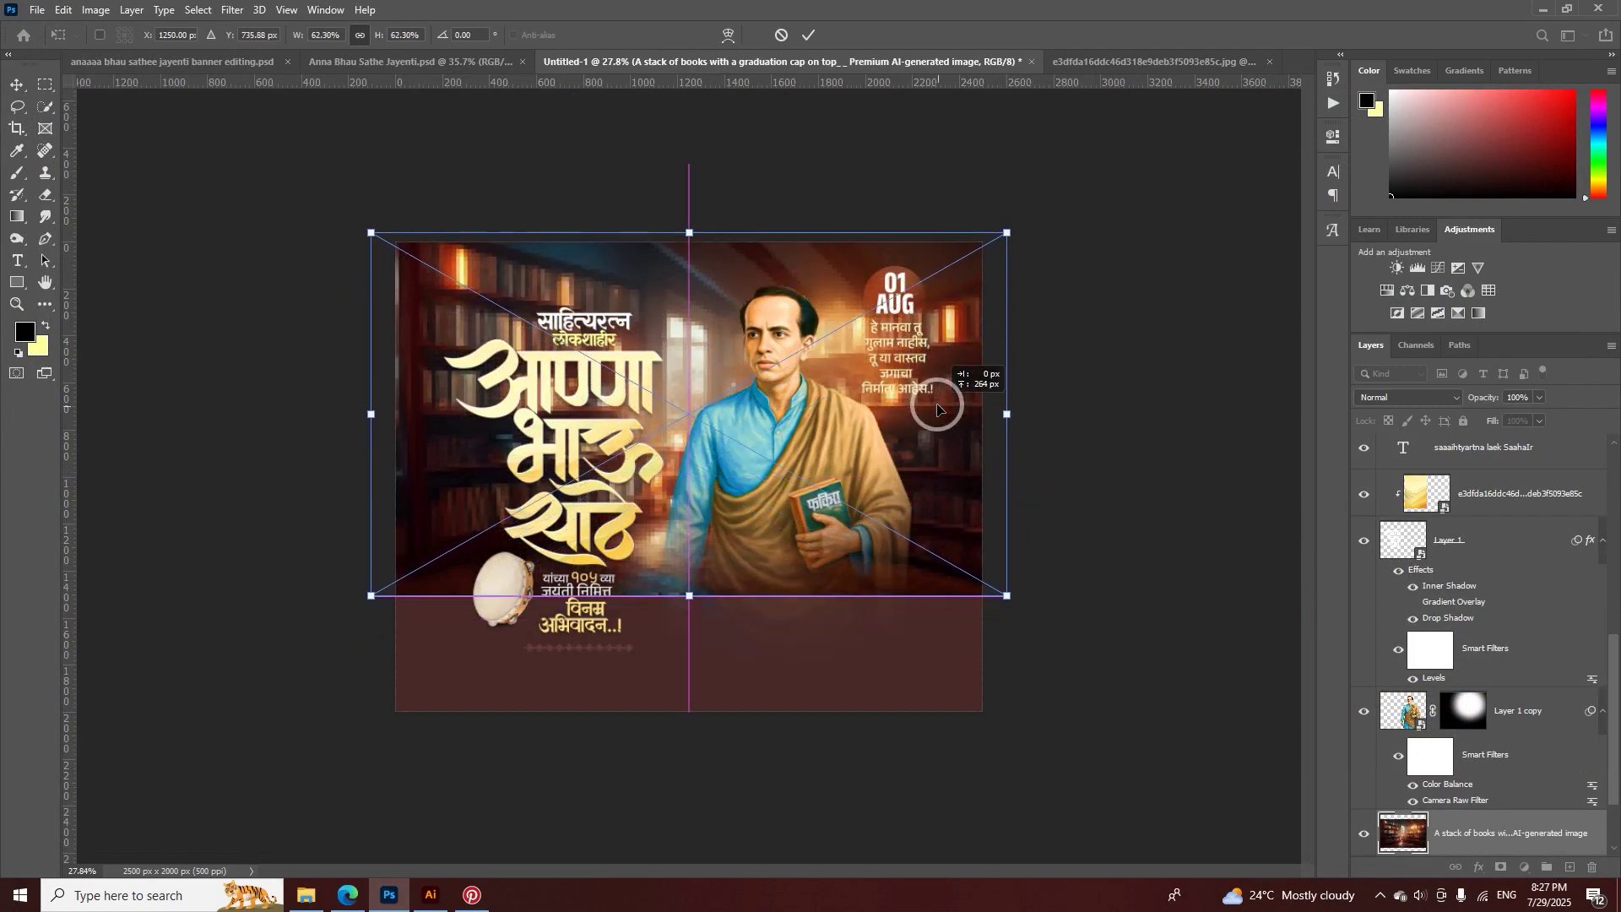
click(809, 35)
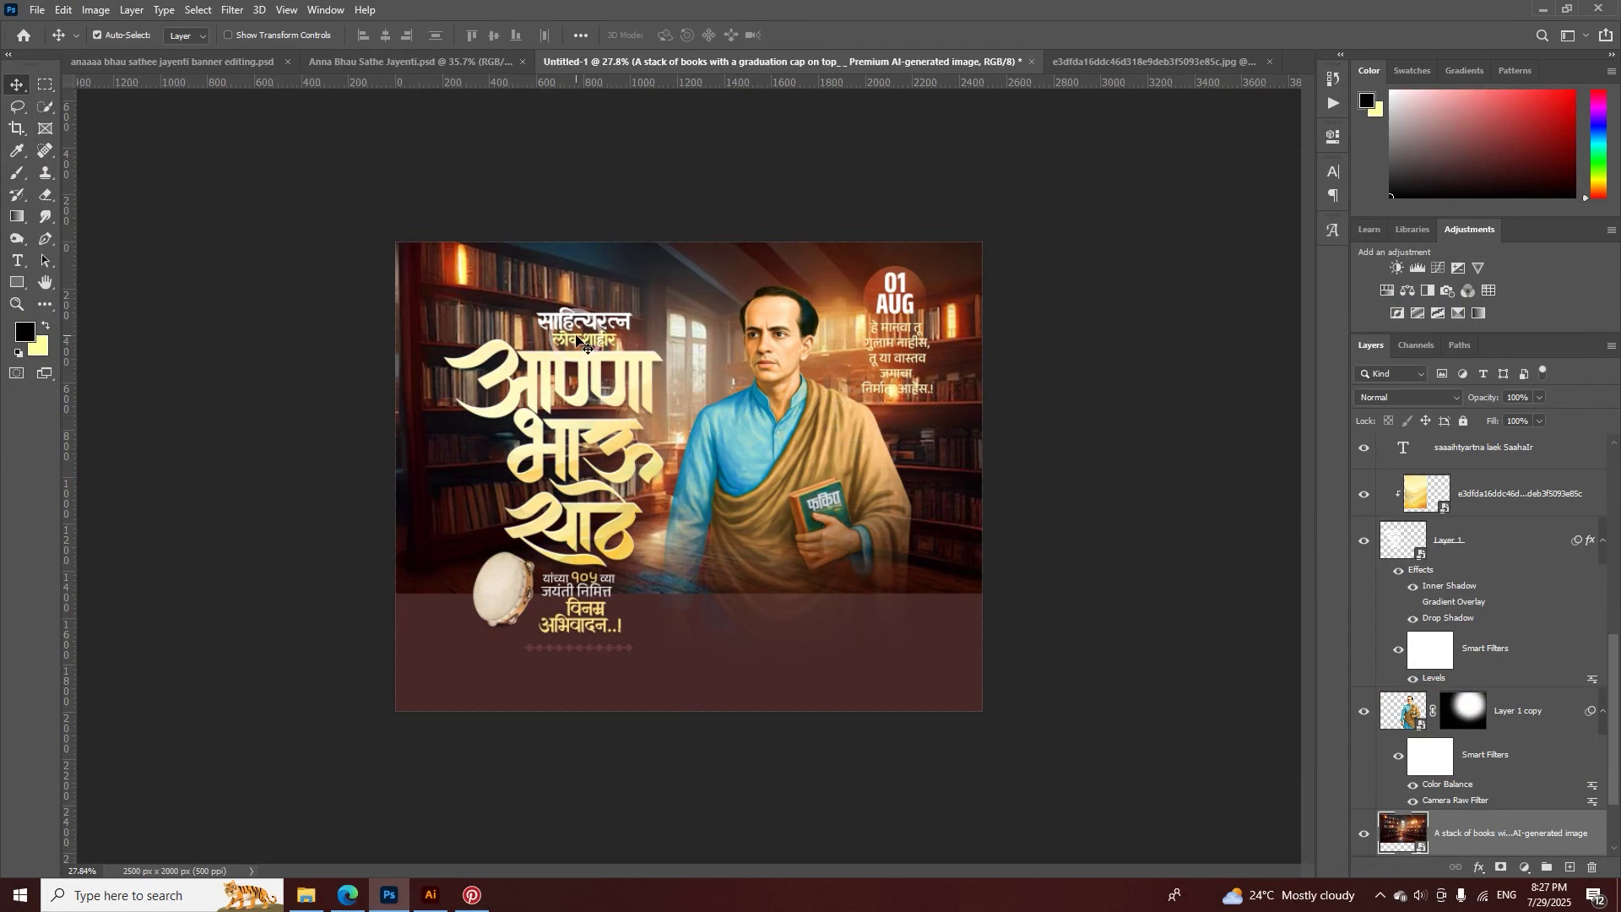
- Set the library image layer's blend mode to Soft Light and its opacity to 47%
click(1365, 835)
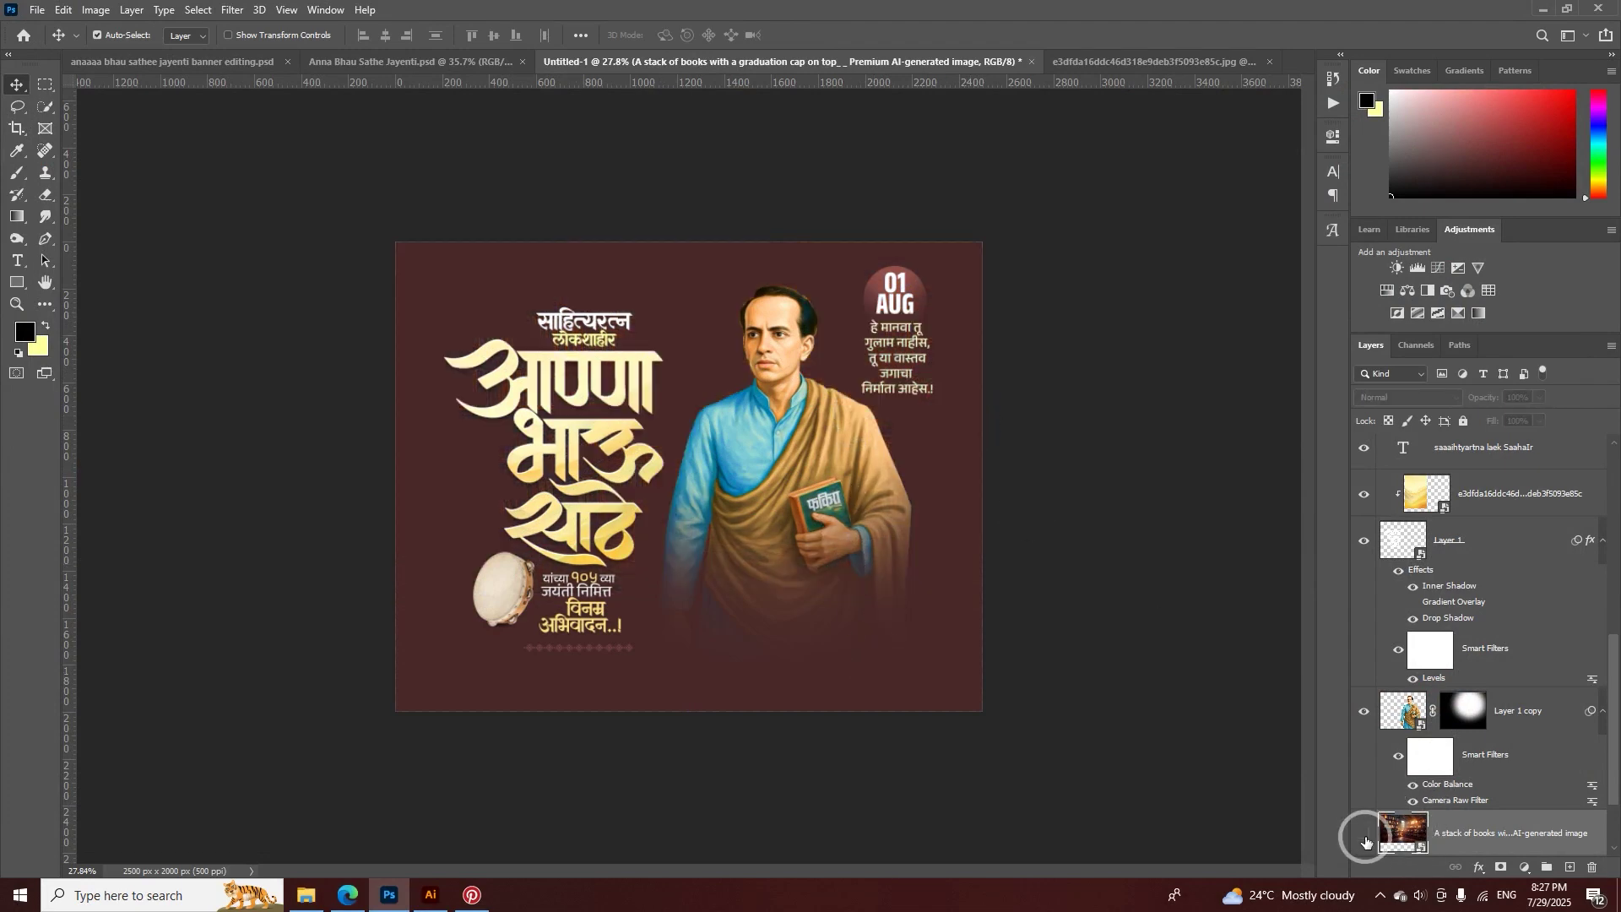
click(1365, 835)
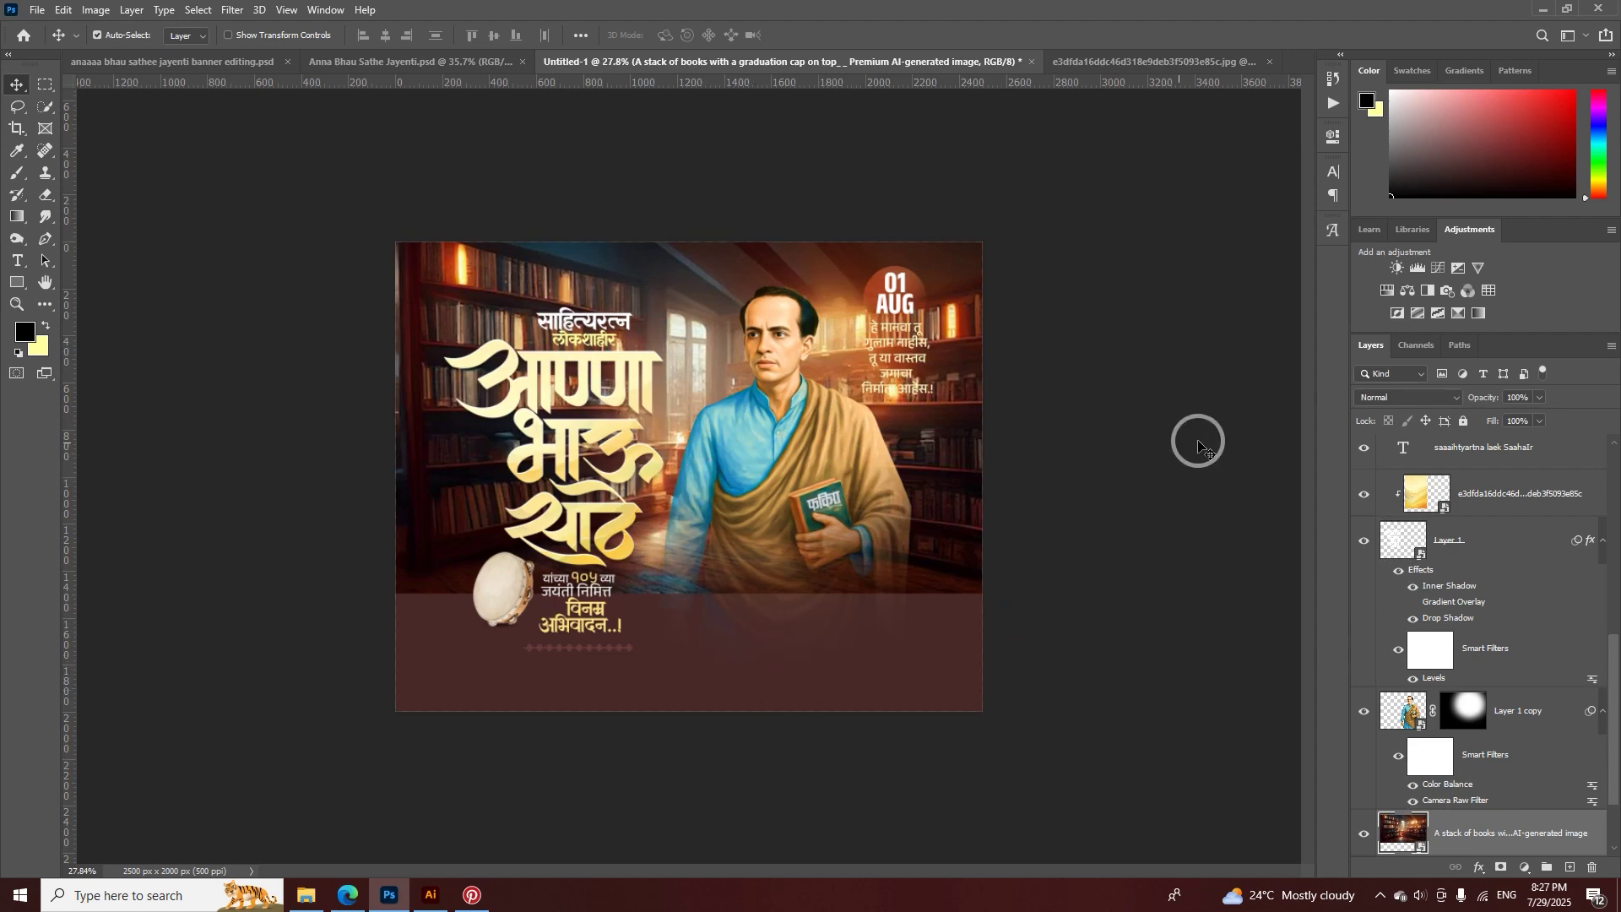
click(1394, 400)
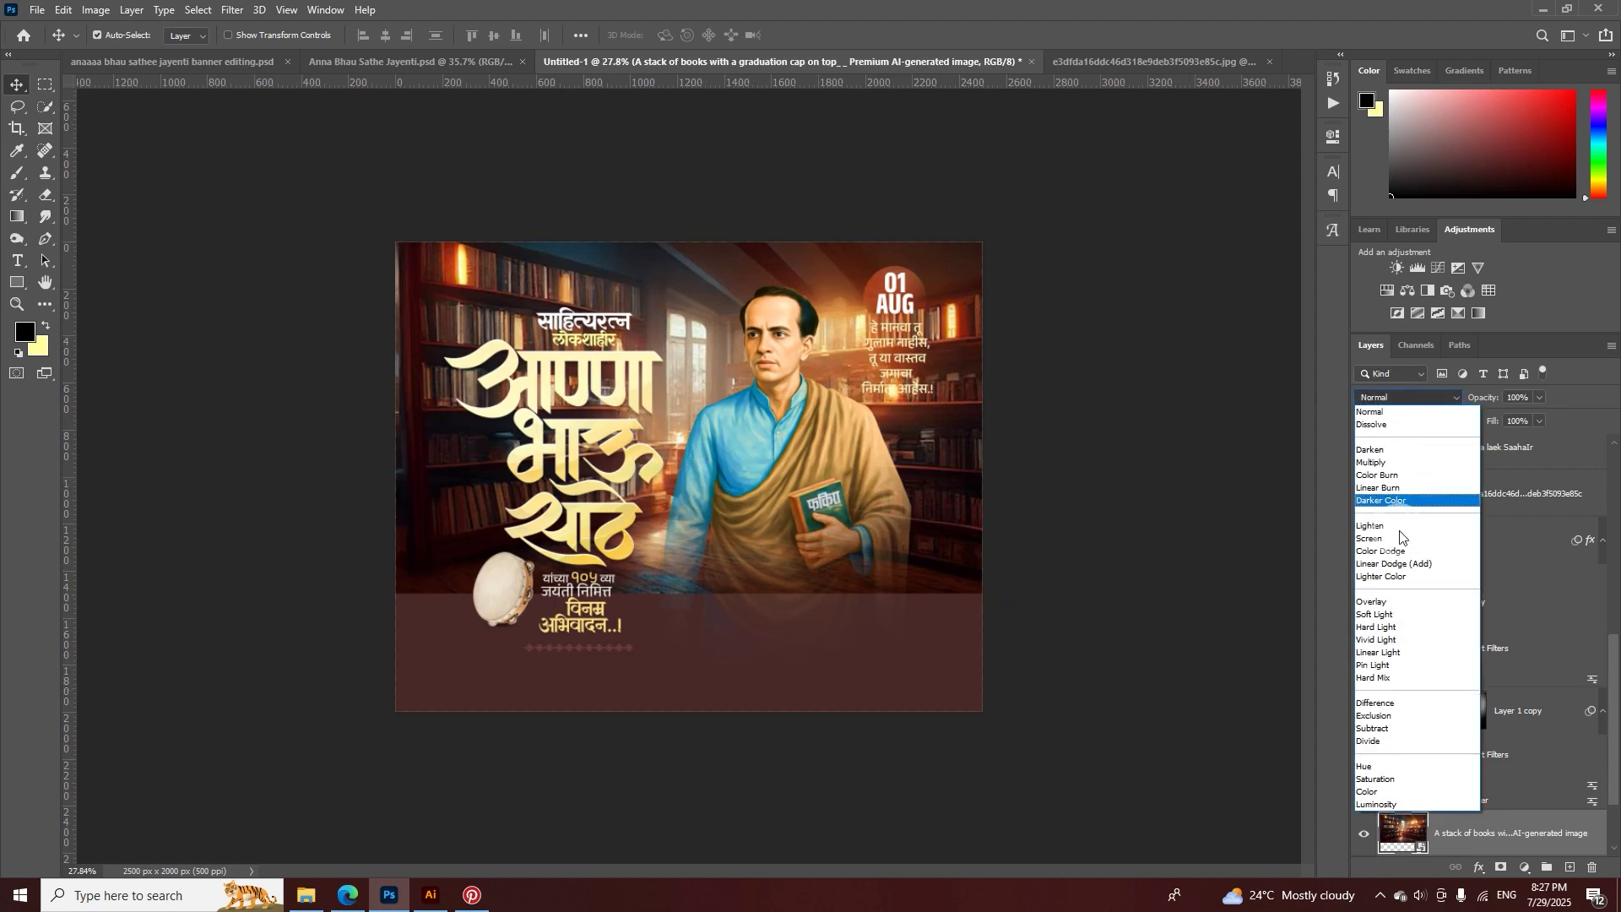
click(1383, 618)
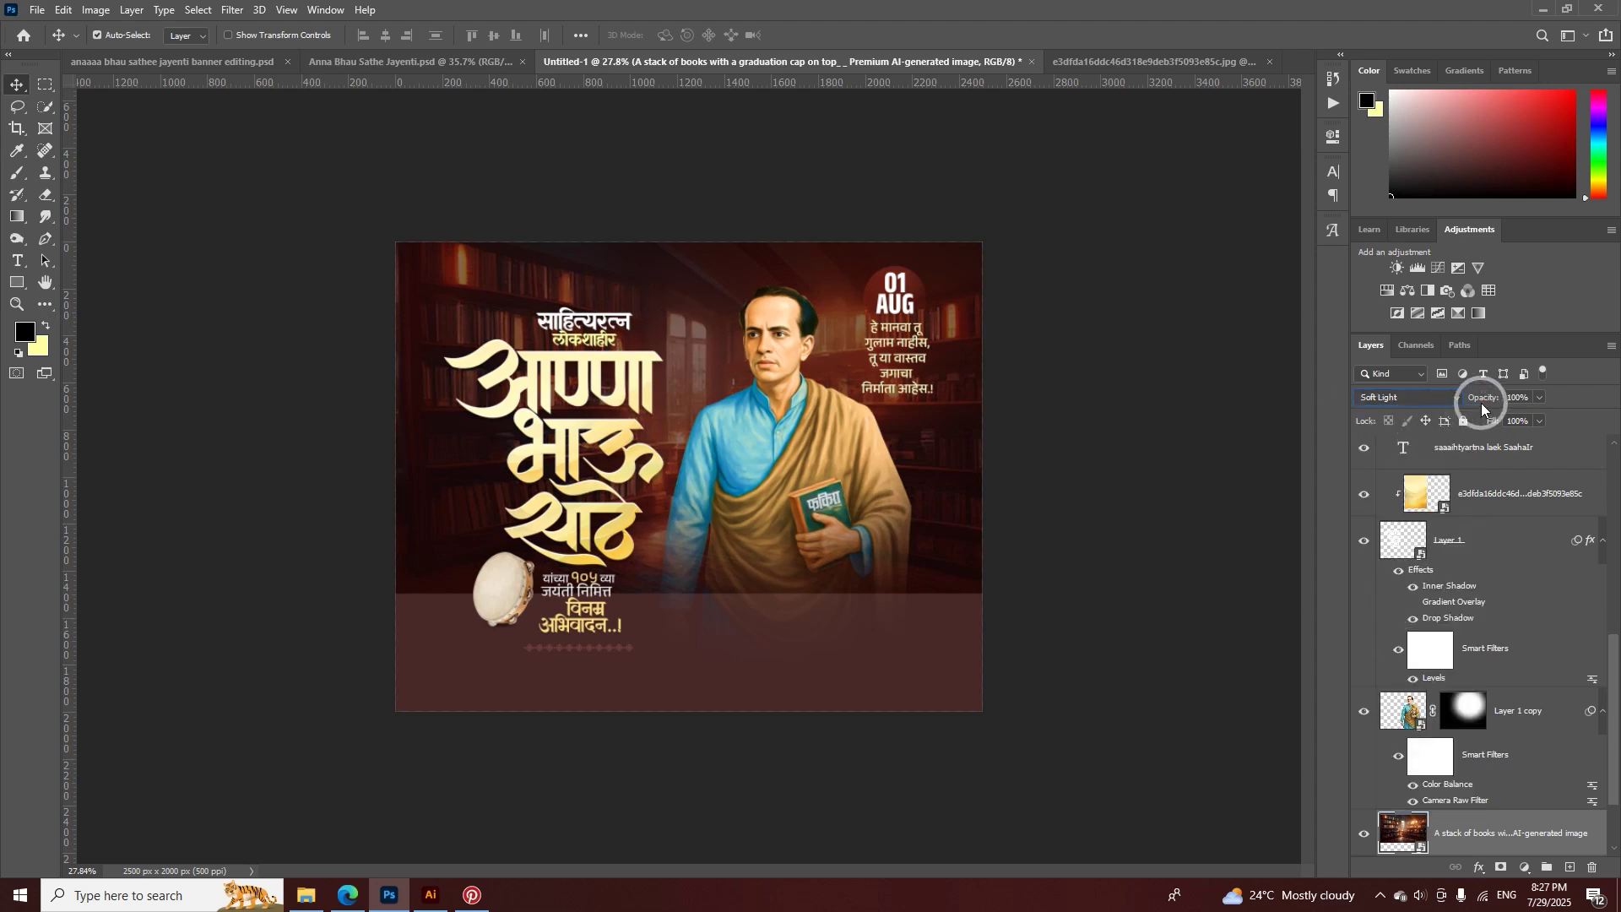
drag(1495, 400, 1470, 401)
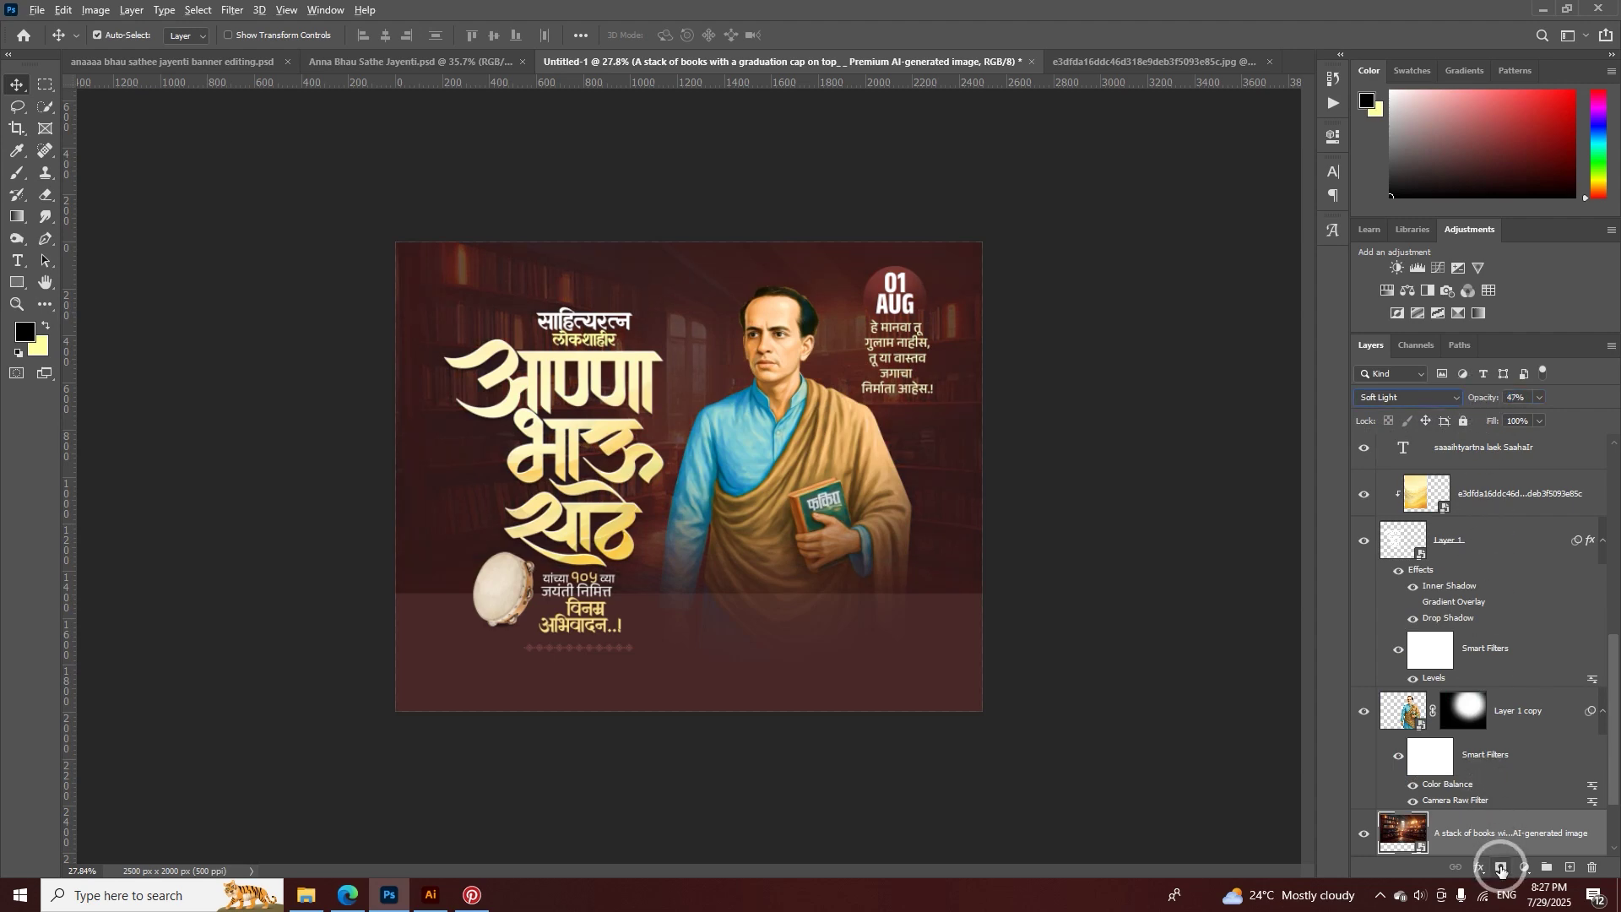
alt+click(1501, 871)
key(ctrl+z)
scroll(934, 629, up, 5)
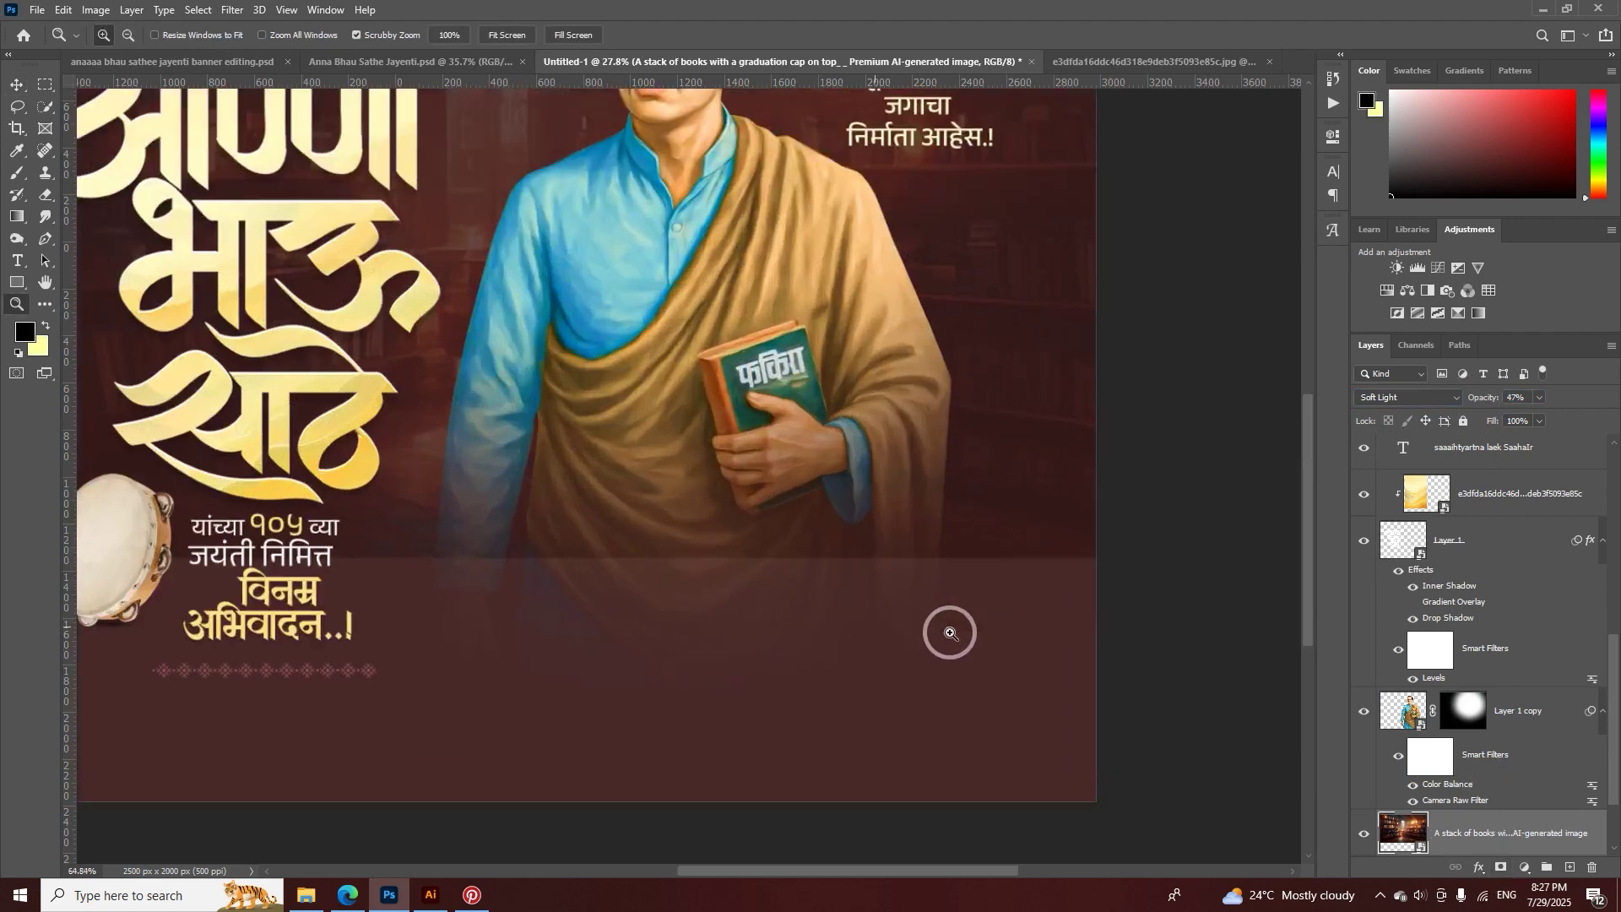
scroll(1125, 561, down, 4)
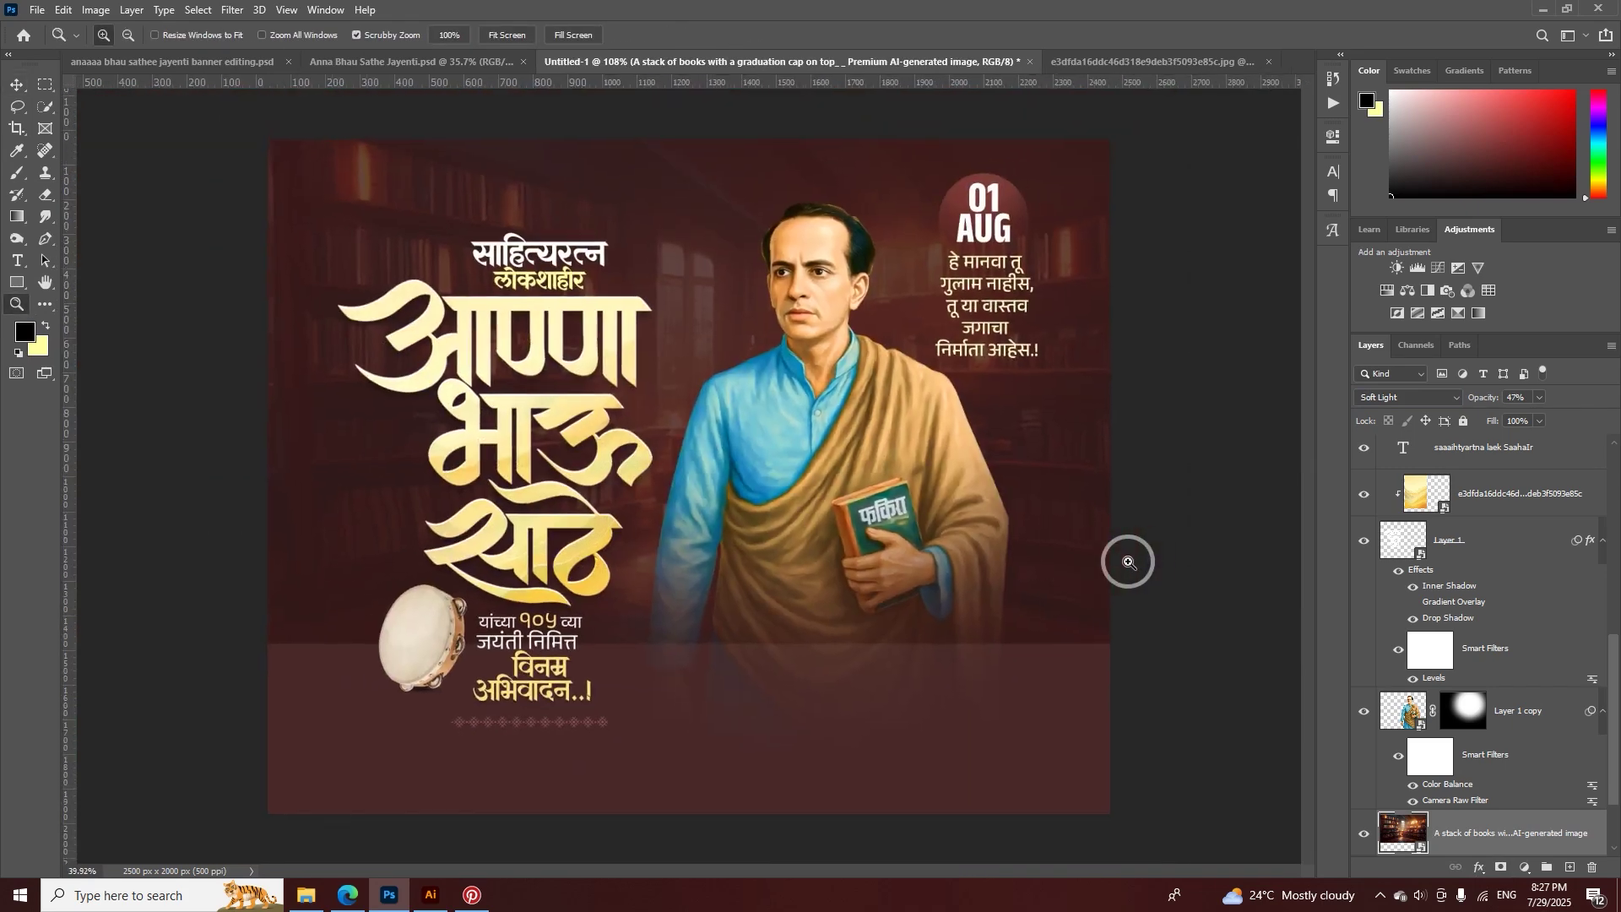
click(1499, 867)
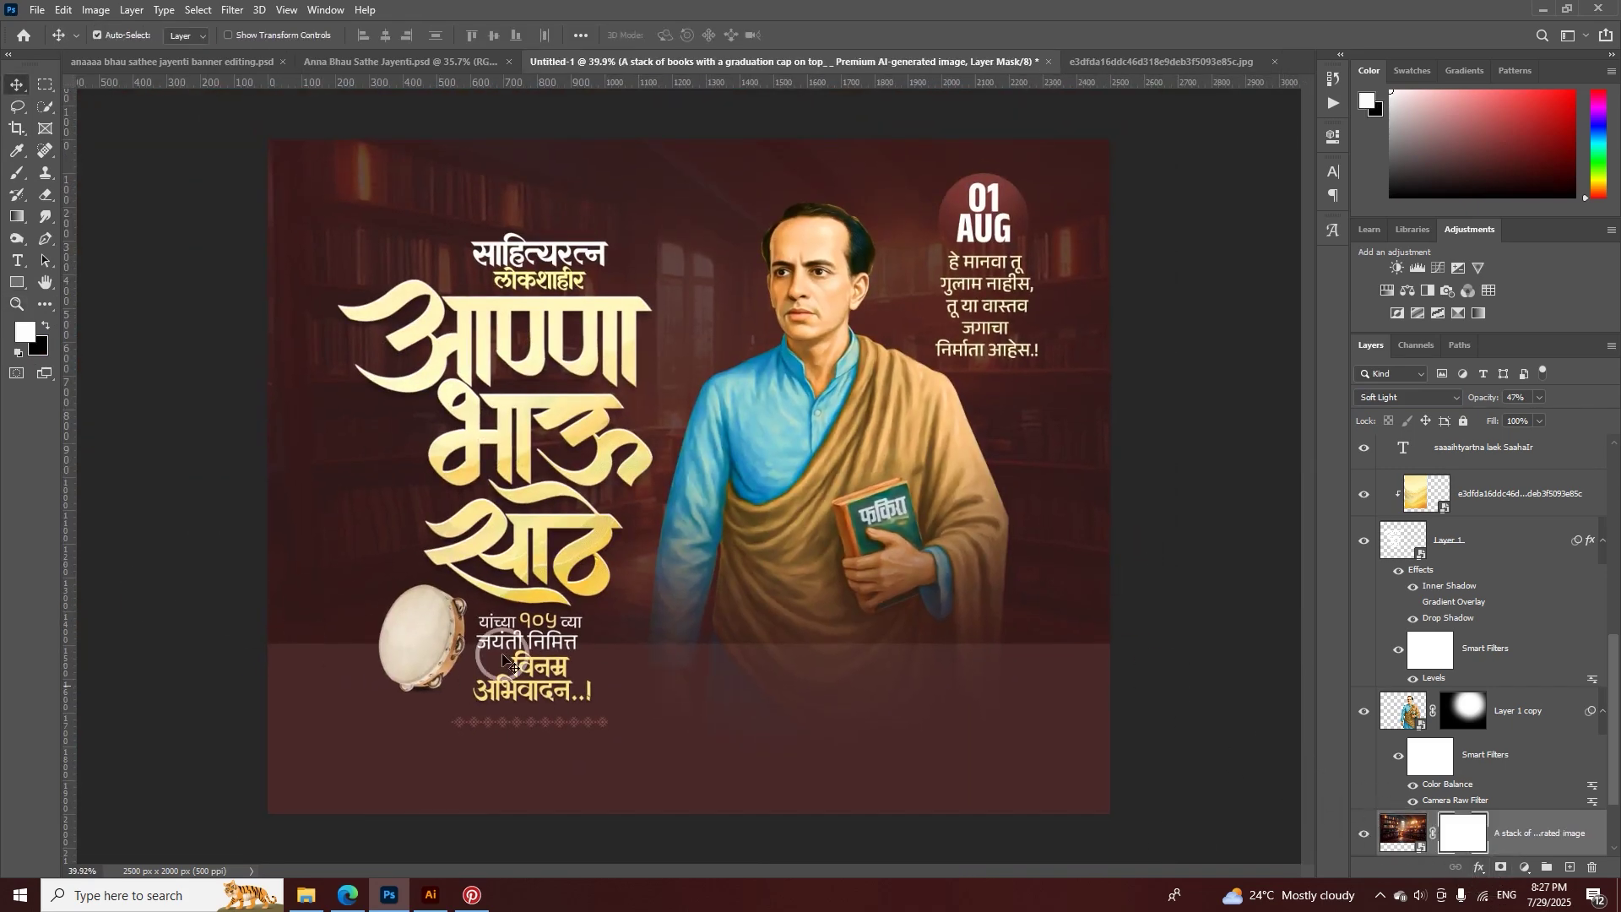
click(18, 173)
key(ctrl+z)
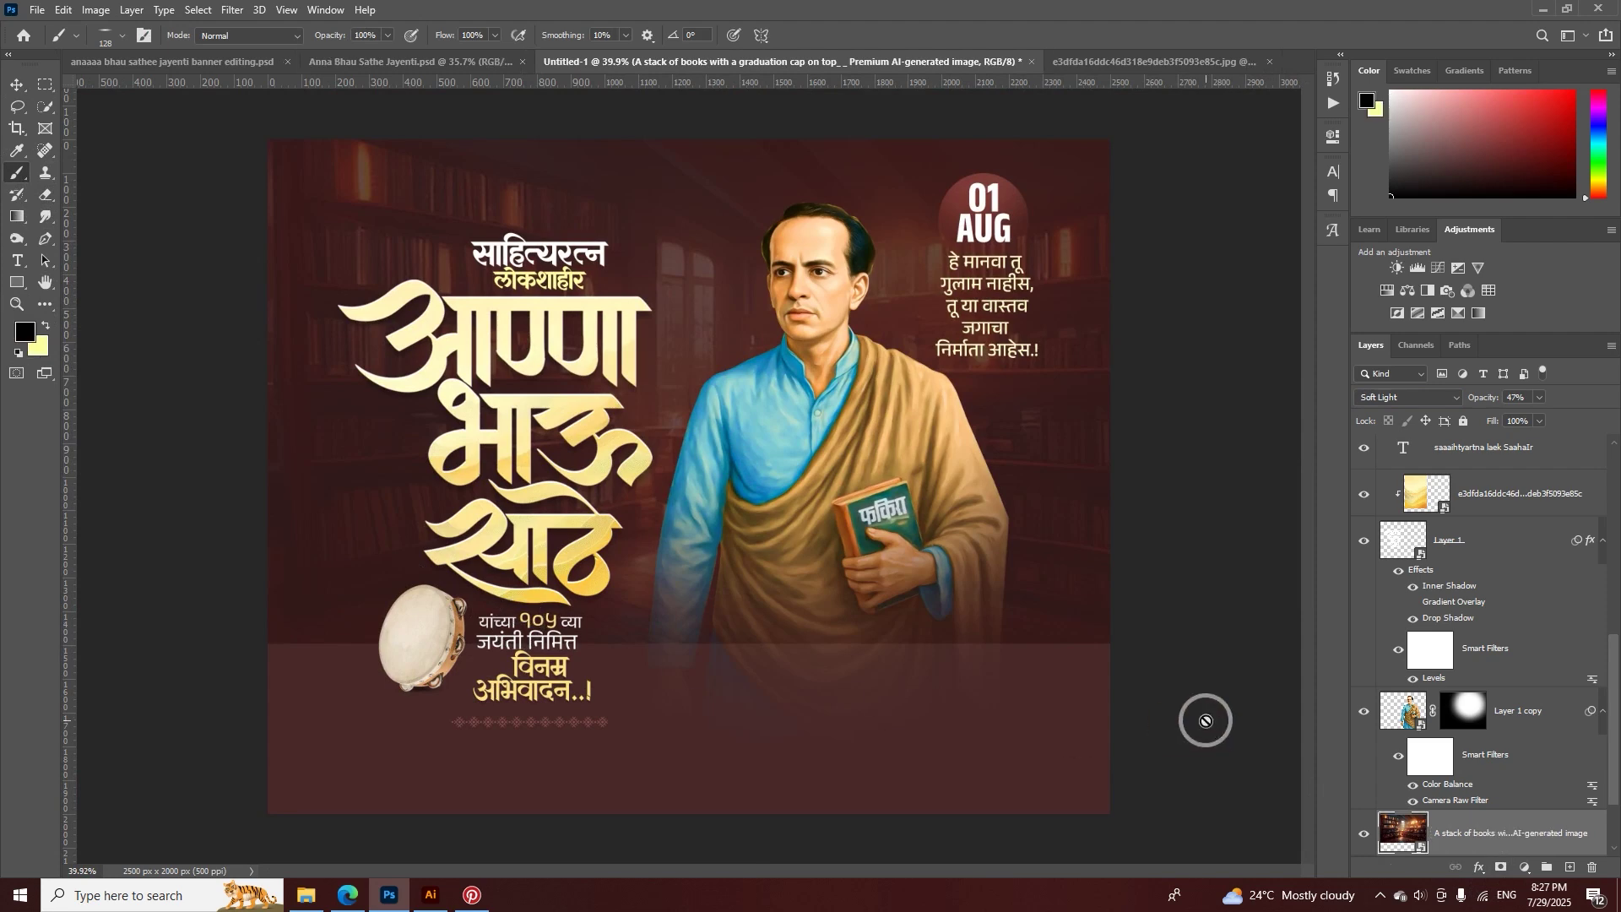
- Add a black mask to the library image layer and reveal the image around the portrait's head with a soft 1000 px white brush
alt+click(1505, 870)
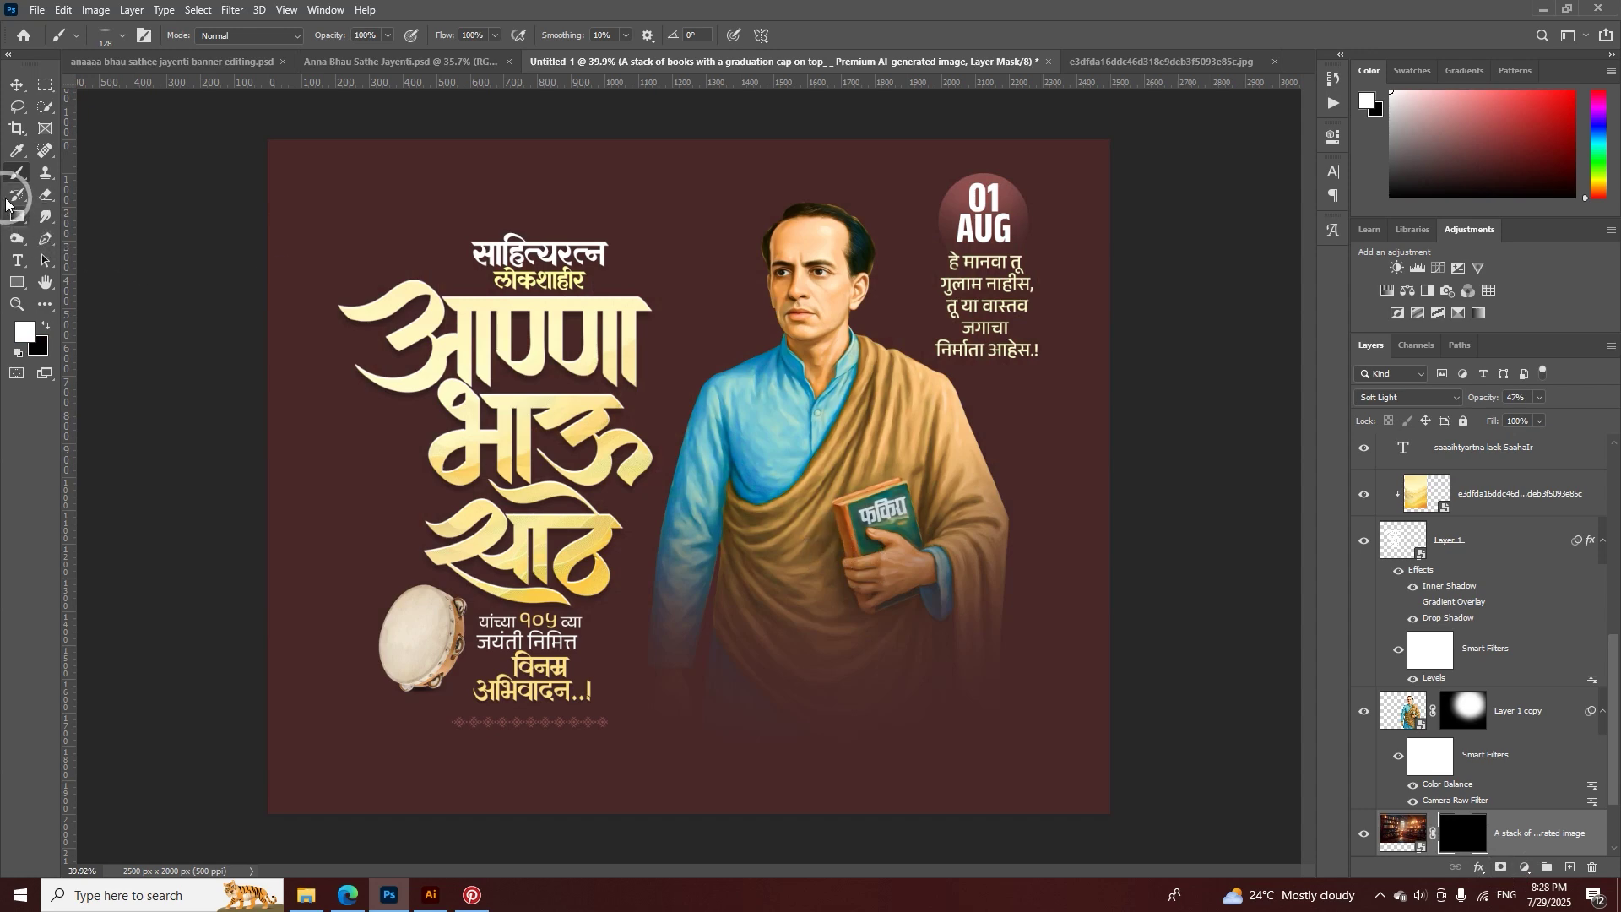
right_click(739, 369)
click(788, 525)
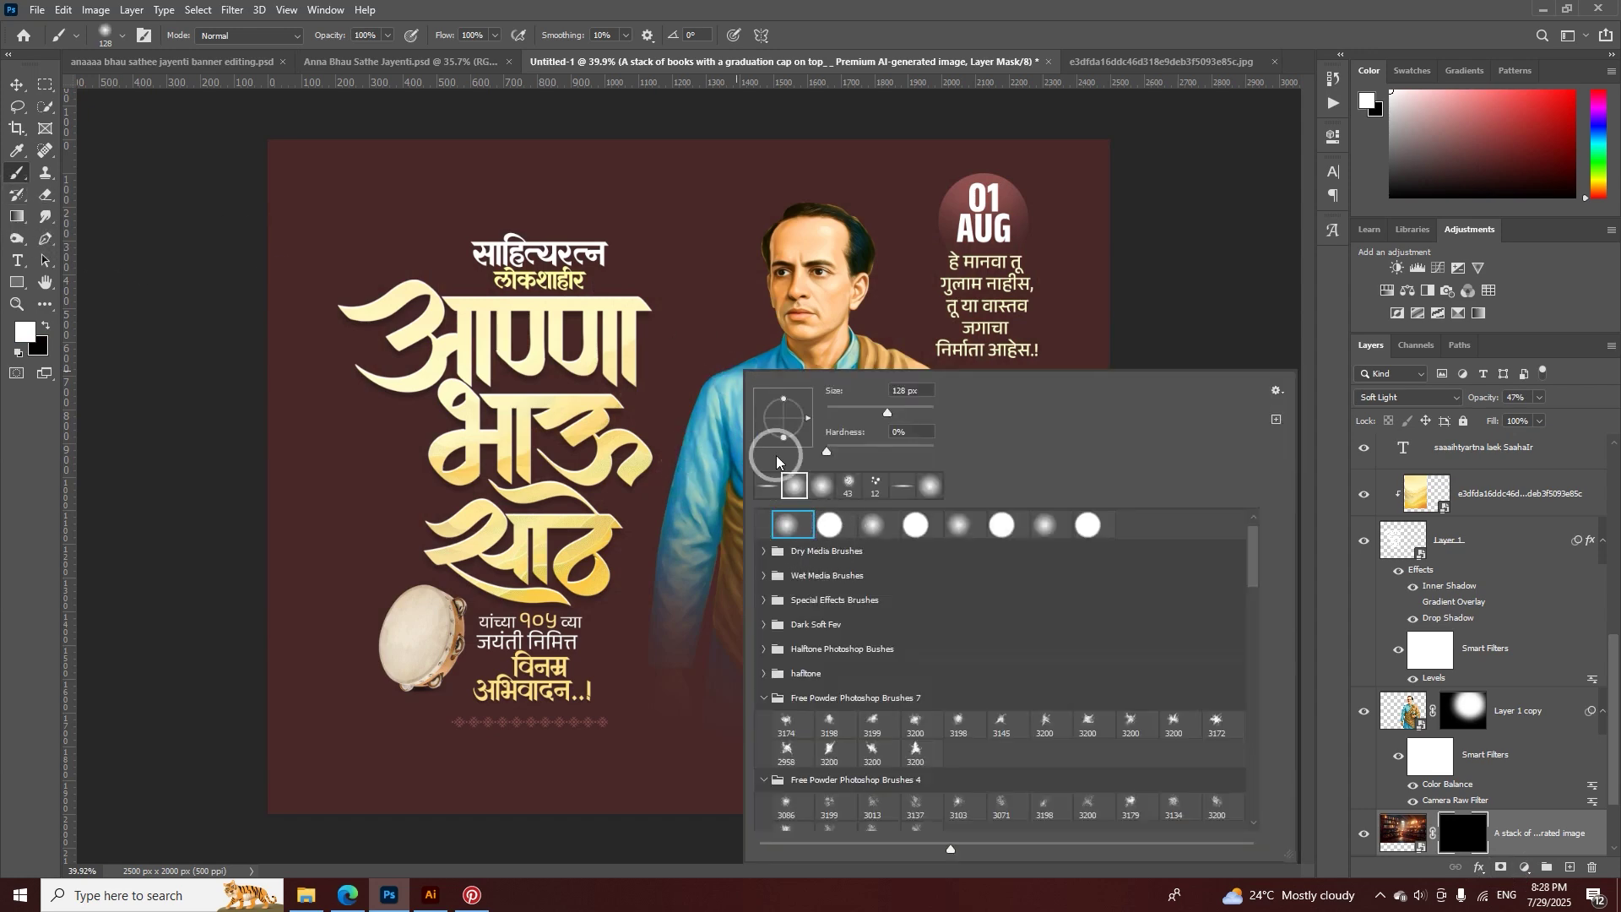
mouse_move(660, 320)
mouse_down()
mouse_move(755, 339)
mouse_move(757, 372)
mouse_move(812, 276)
mouse_move(888, 272)
mouse_move(818, 281)
mouse_move(740, 252)
mouse_move(760, 316)
mouse_move(797, 262)
mouse_move(773, 272)
mouse_move(721, 253)
mouse_move(747, 303)
mouse_up()
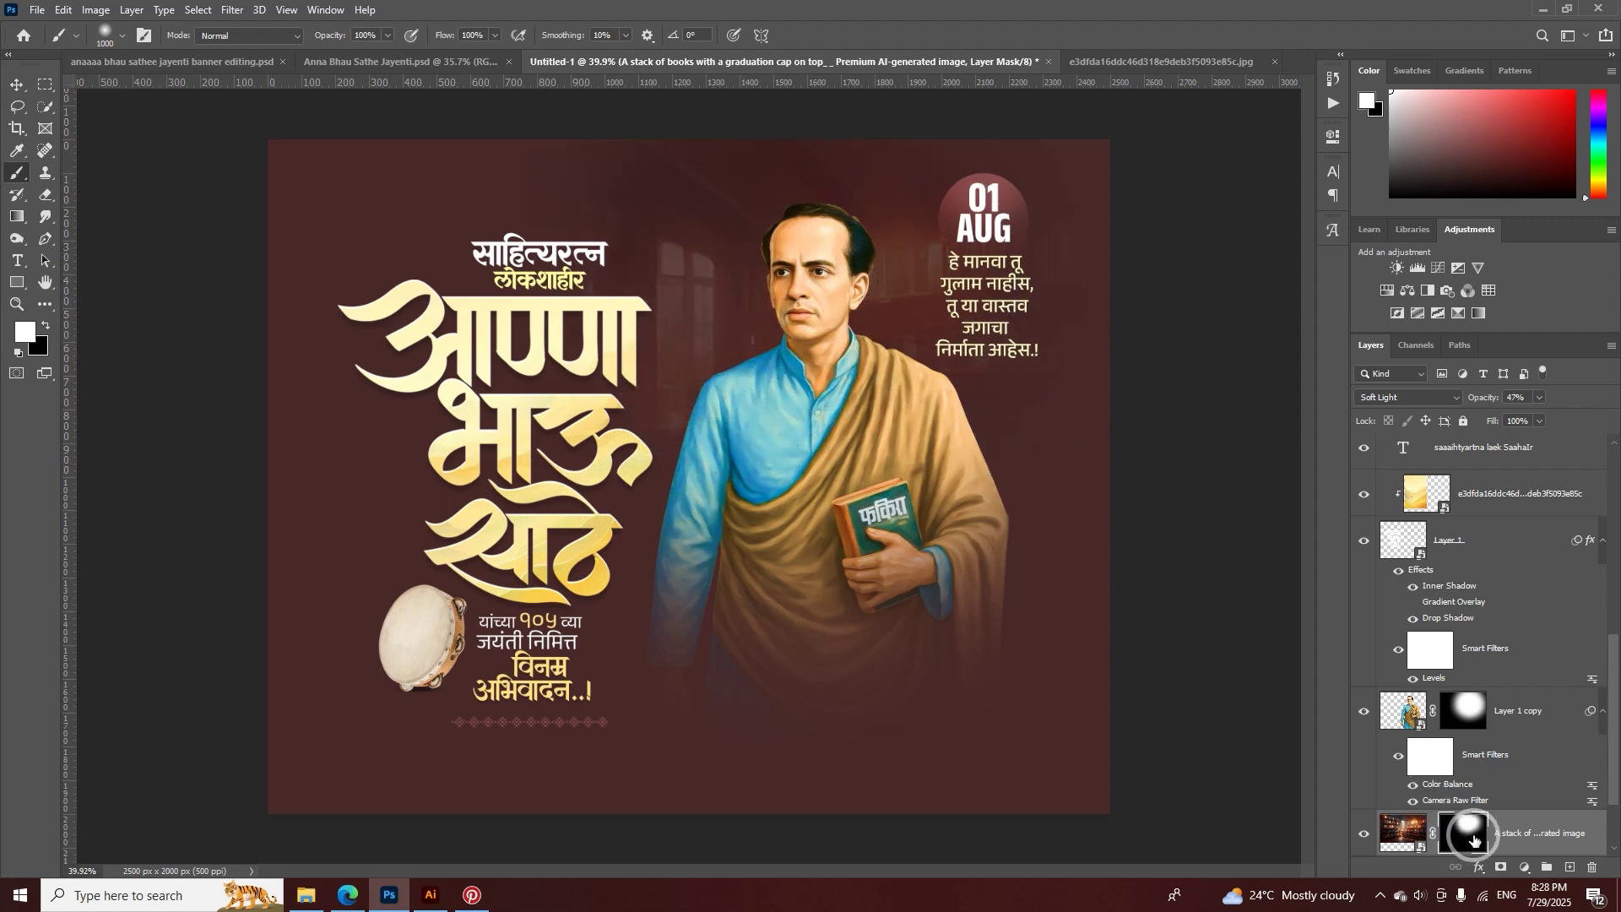
- Refine the library layer's mask with broad soft brush strokes, revealing the bookshelves across the banner's upper area and keeping the lower part hidden
mouse_move(700, 296)
mouse_down()
mouse_move(459, 218)
mouse_move(283, 224)
mouse_move(669, 163)
mouse_move(968, 180)
mouse_up()
click(46, 330)
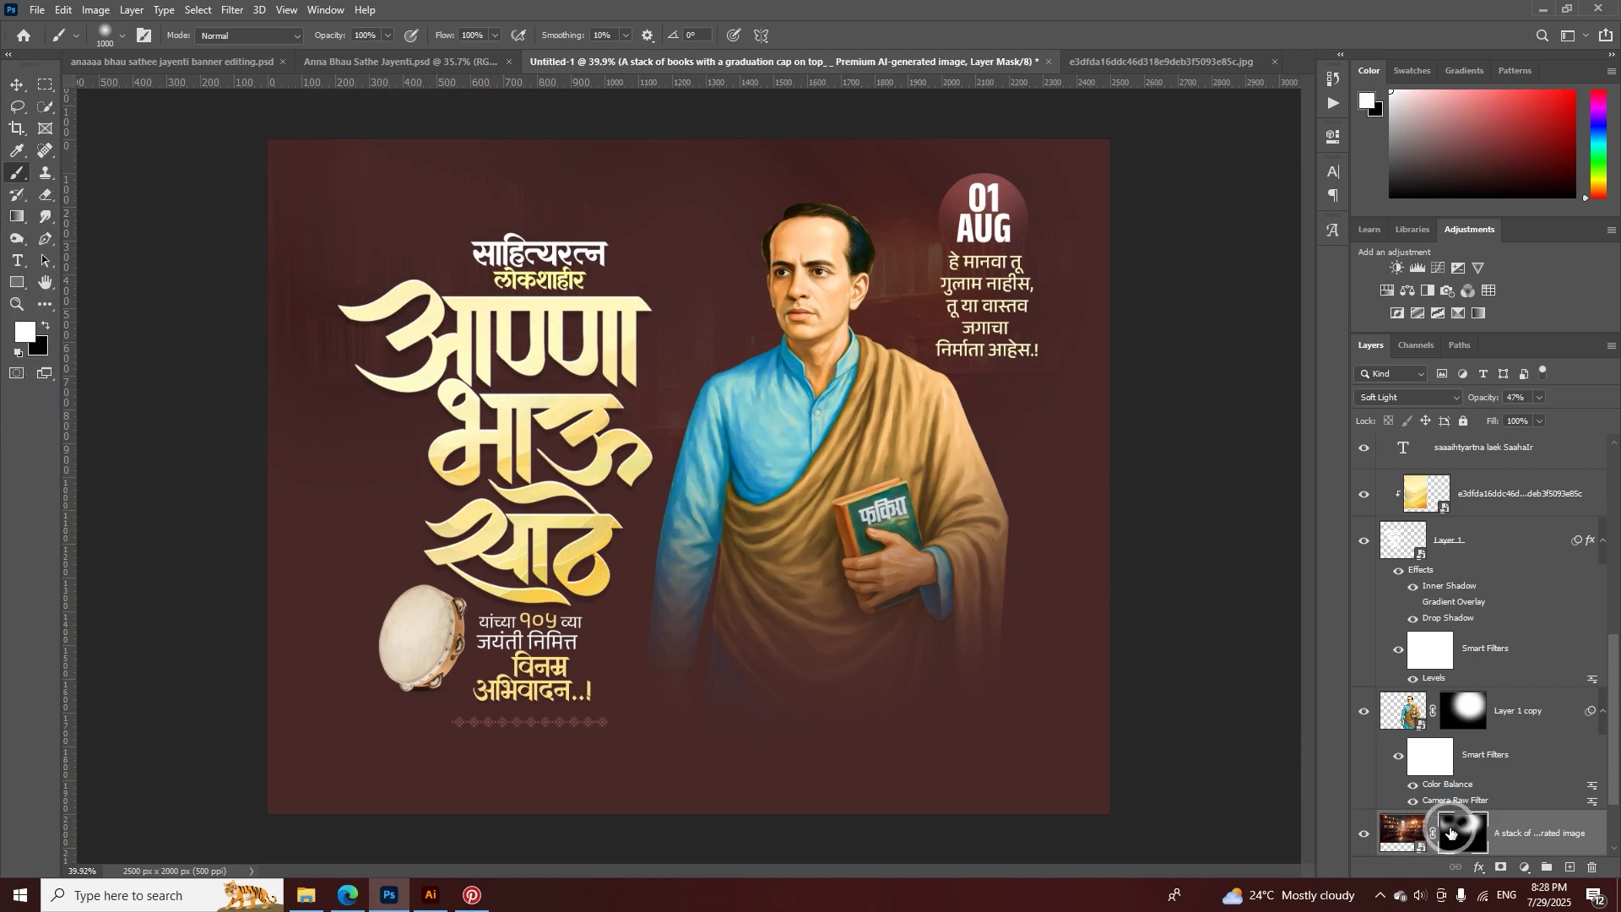
click(394, 265)
mouse_move(394, 264)
mouse_down()
mouse_move(713, 180)
mouse_move(1201, 242)
mouse_move(1151, 380)
mouse_up()
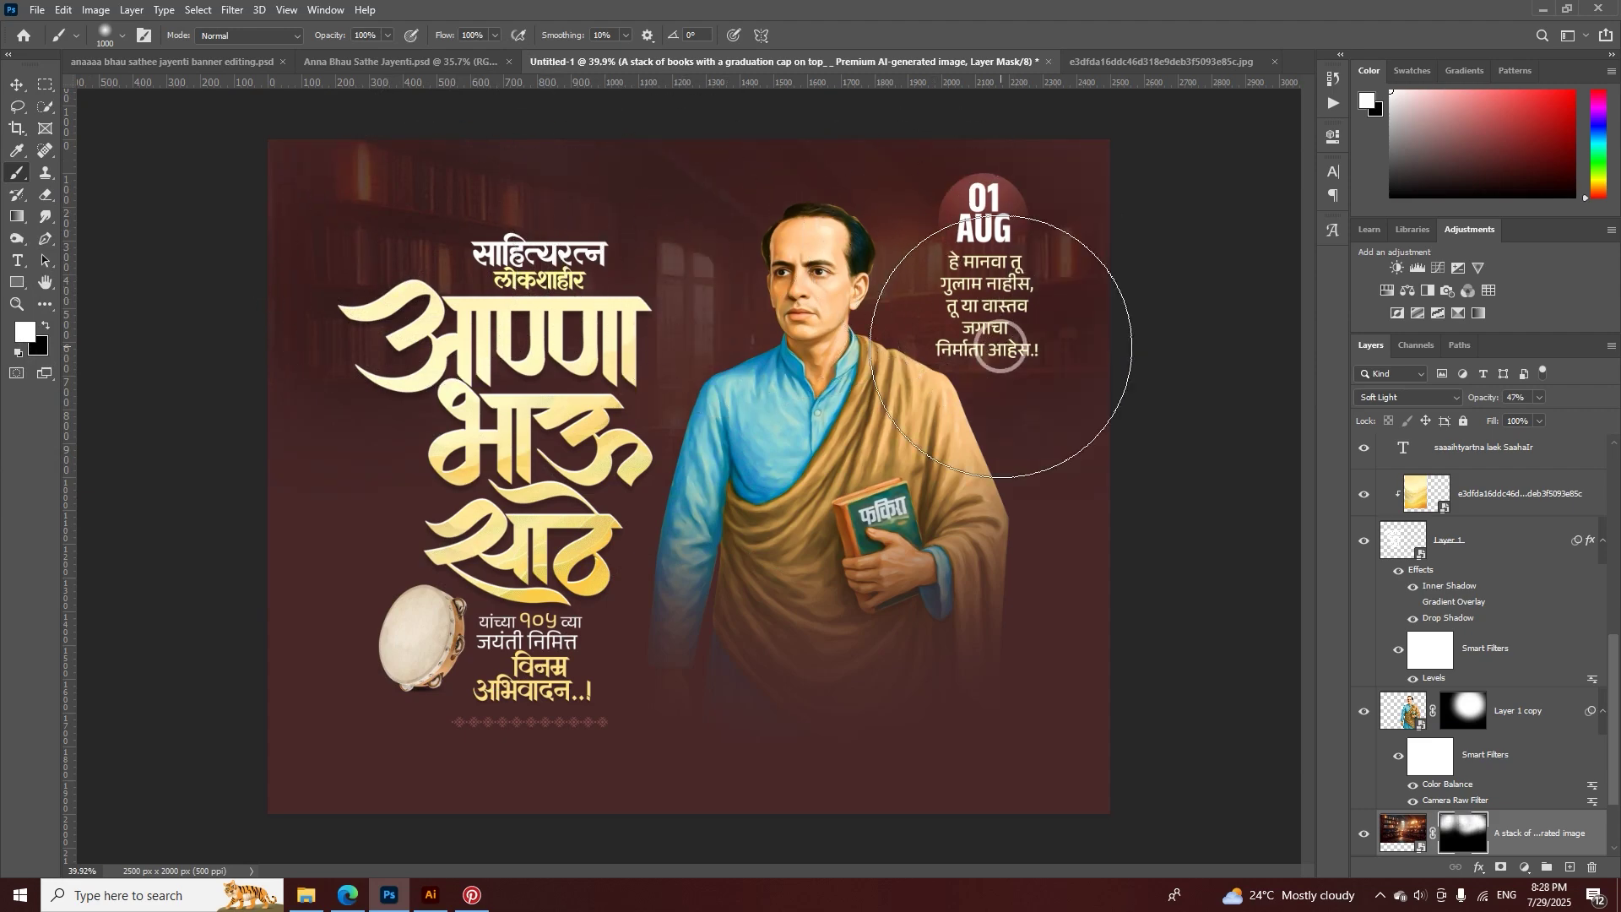
key(z)
drag(928, 303, 709, 318)
mouse_move(435, 376)
mouse_down()
mouse_move(673, 383)
mouse_move(506, 384)
mouse_up()
key(b)
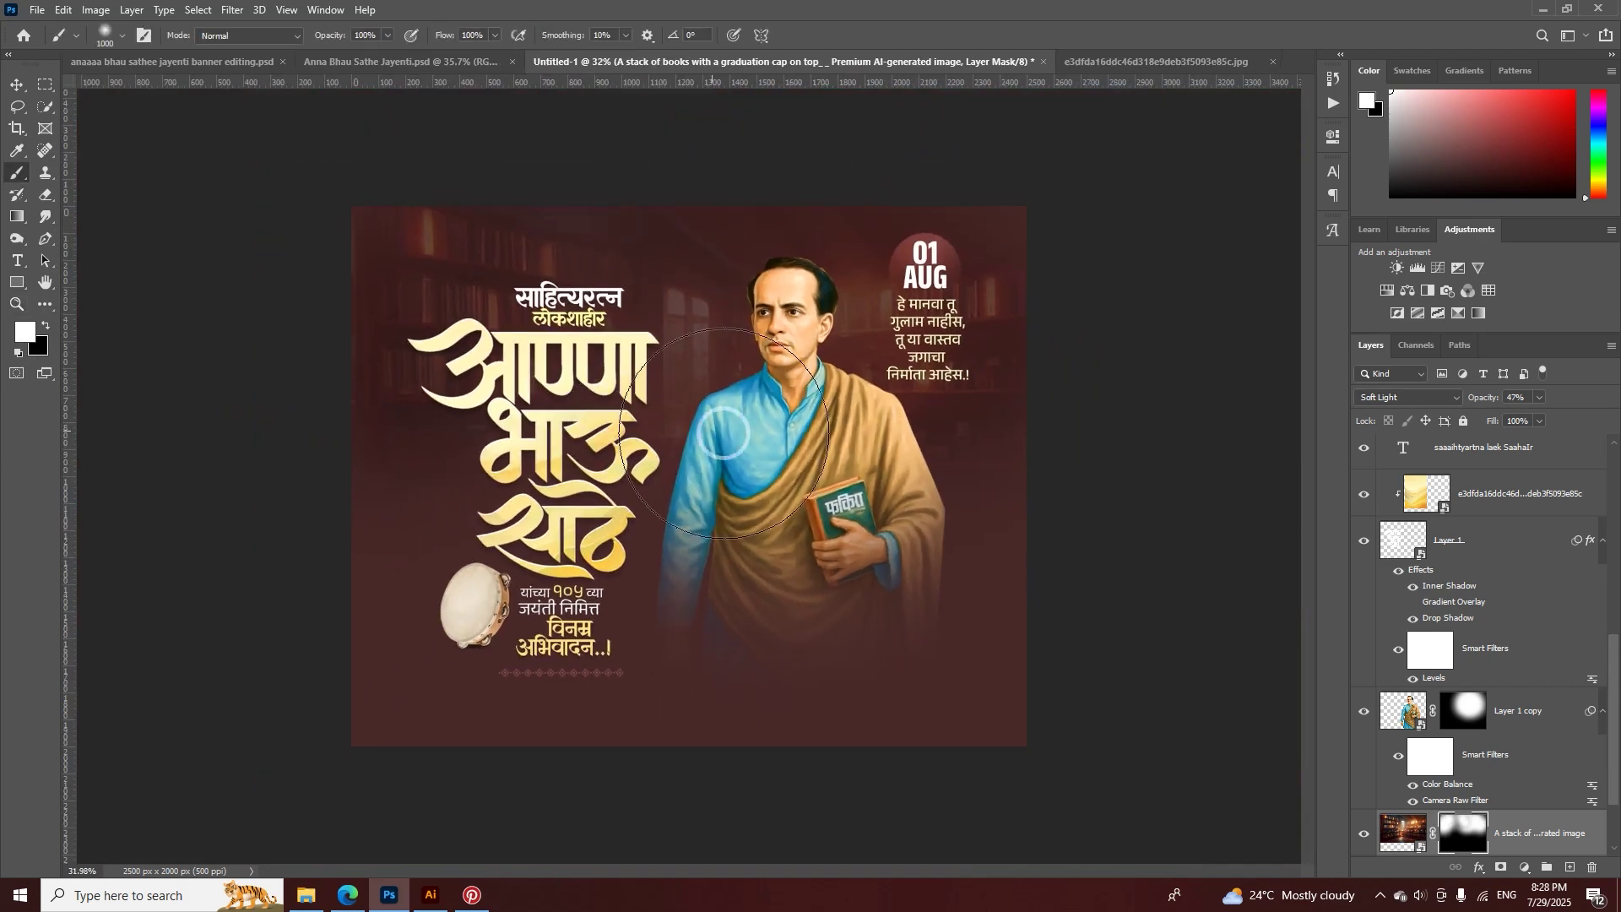
- Open the galaxy-wallpaper-warm-colors layer's contents from the orange banner document, unlock the image's background layer and convert it to a smart object
click(217, 62)
key(v)
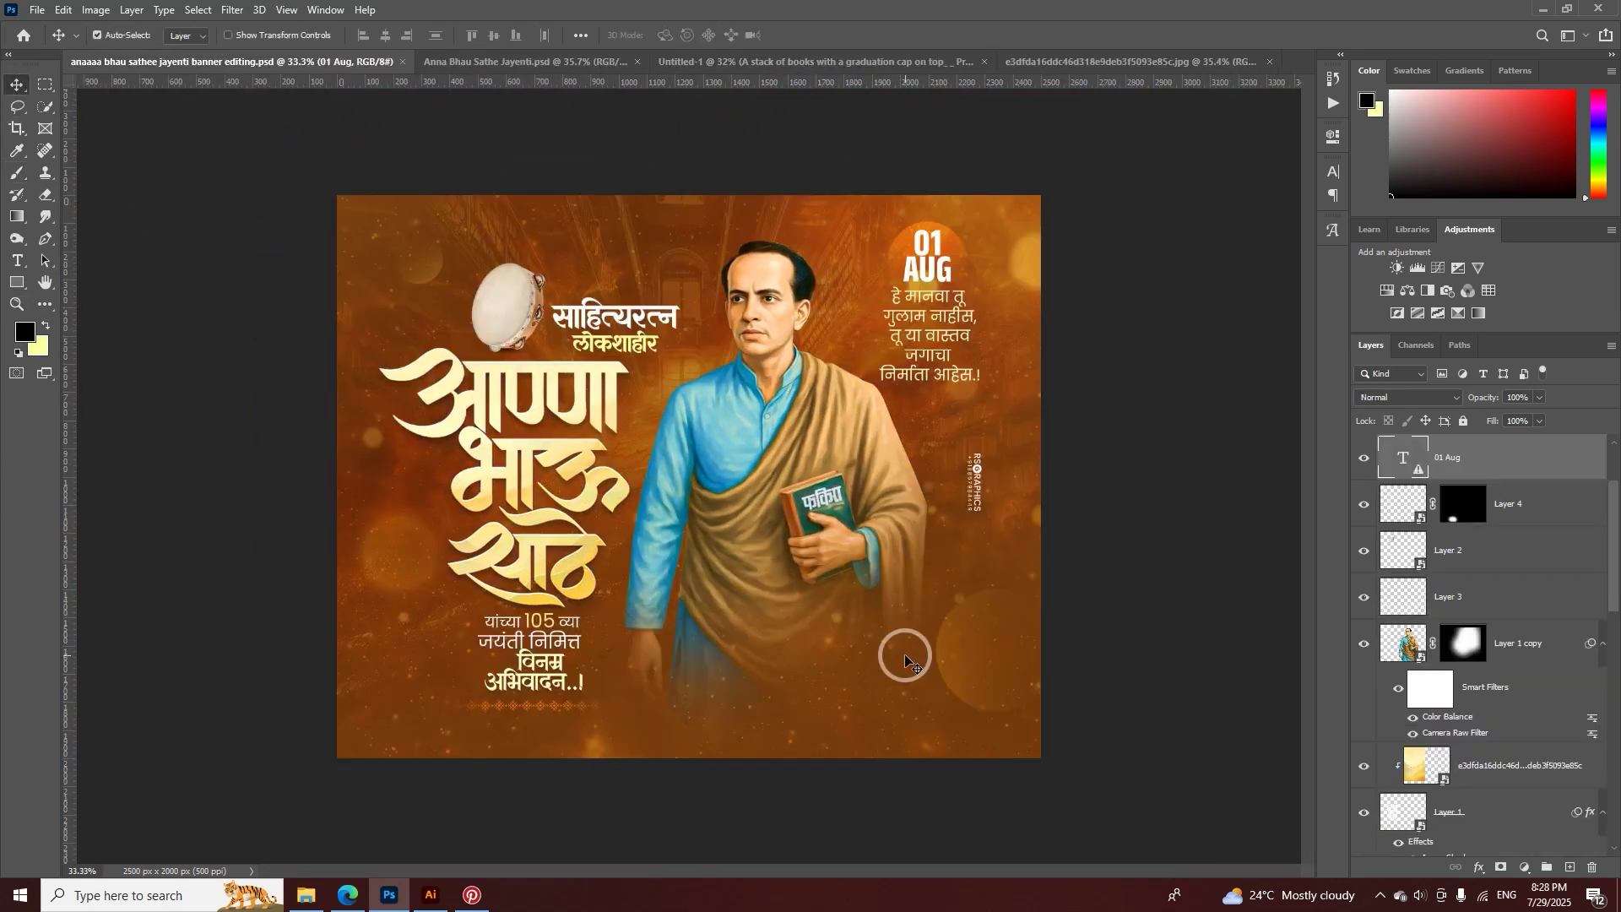
scroll(1545, 815, down, 5)
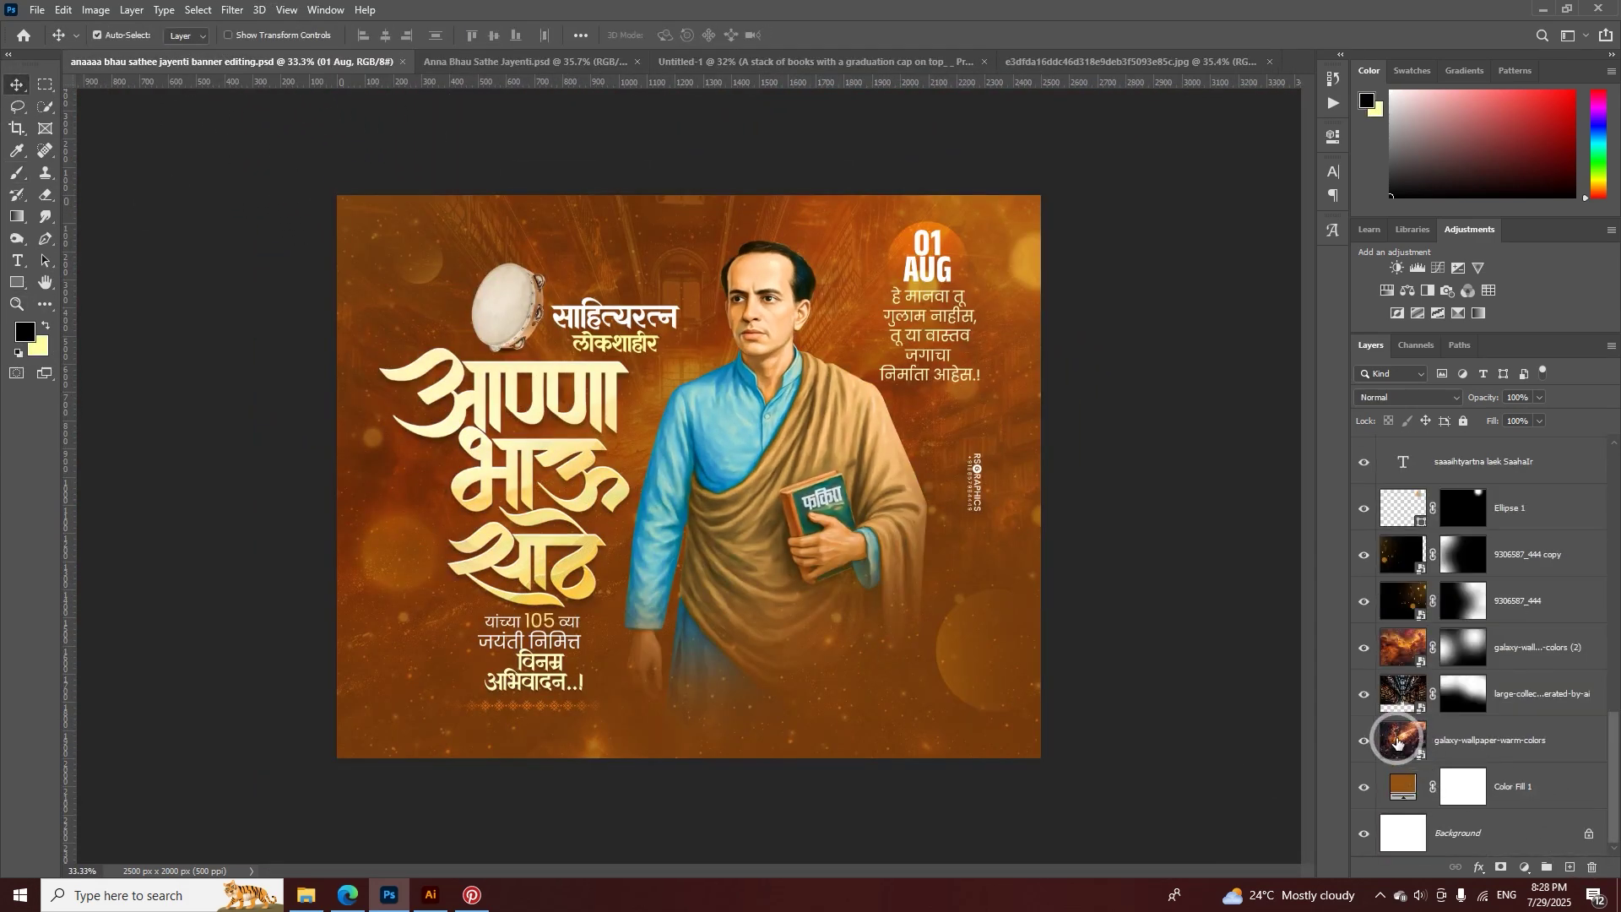
double_click(1397, 743)
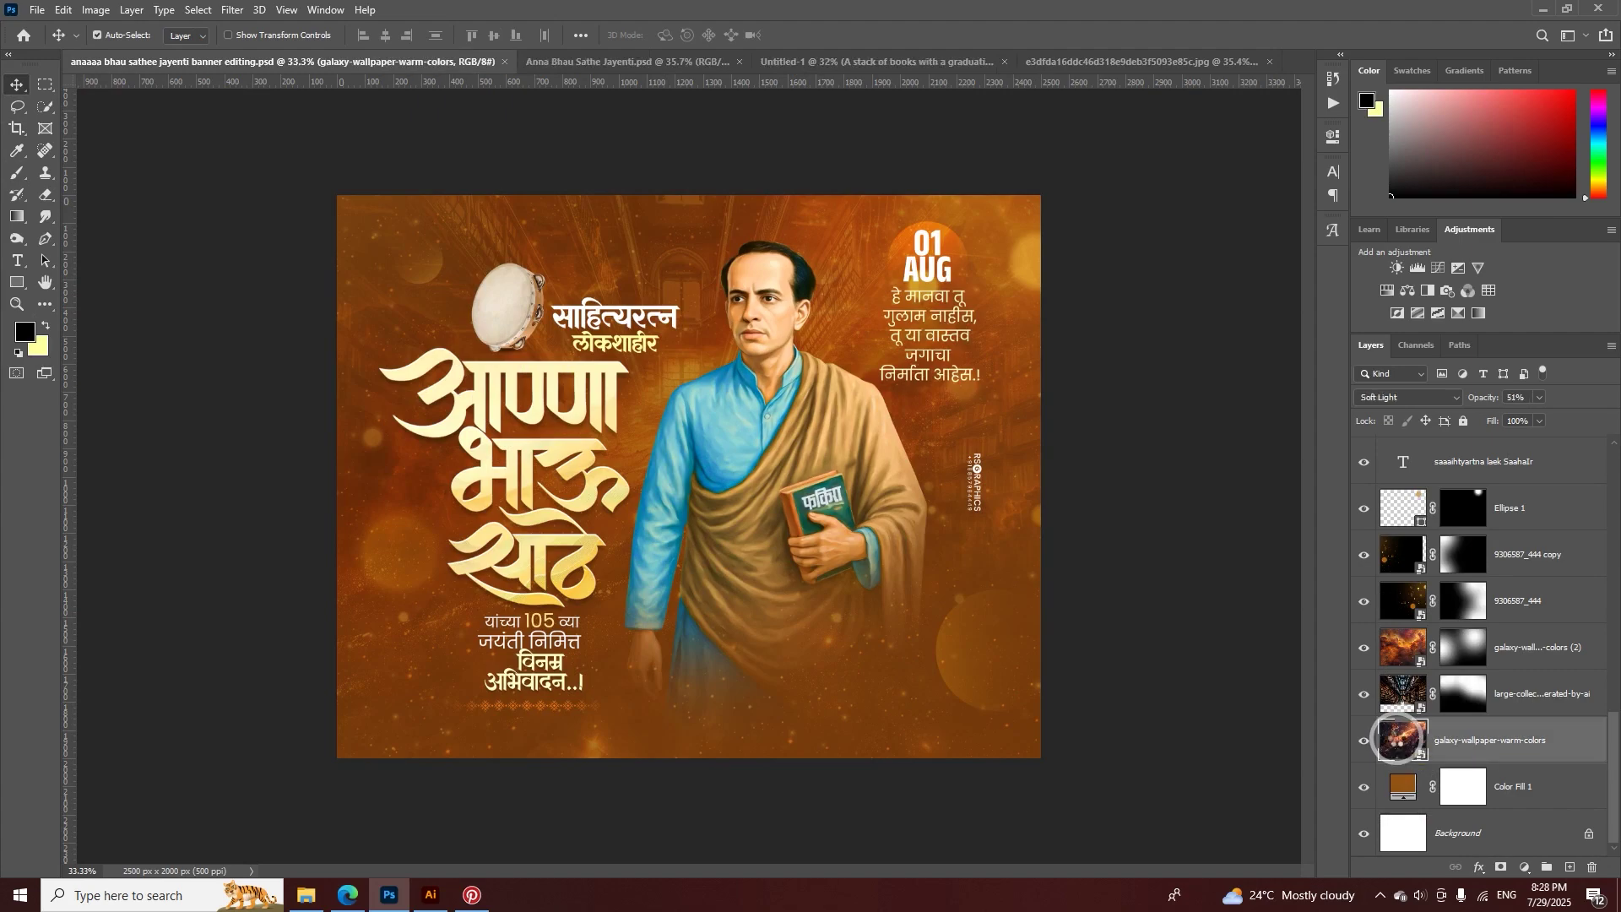
key(z)
drag(689, 507, 644, 579)
key(v)
click(1595, 469)
right_click(1575, 456)
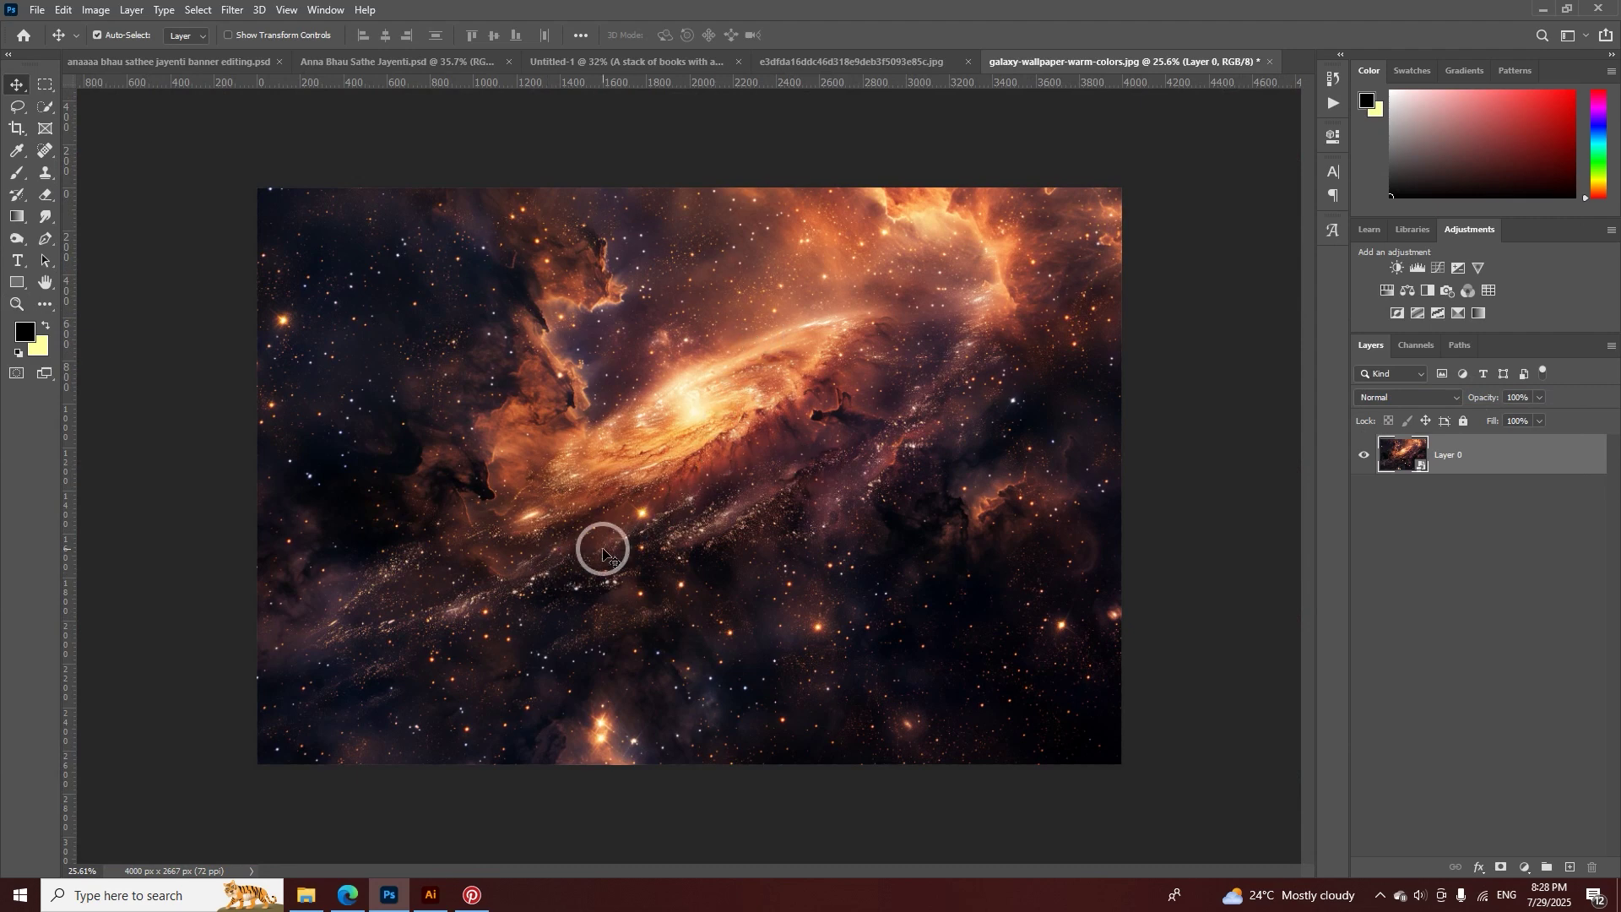
- Switch to Pinterest, search for "texture" and browse the results for a warm golden background
click(473, 895)
scroll(746, 585, down, 2)
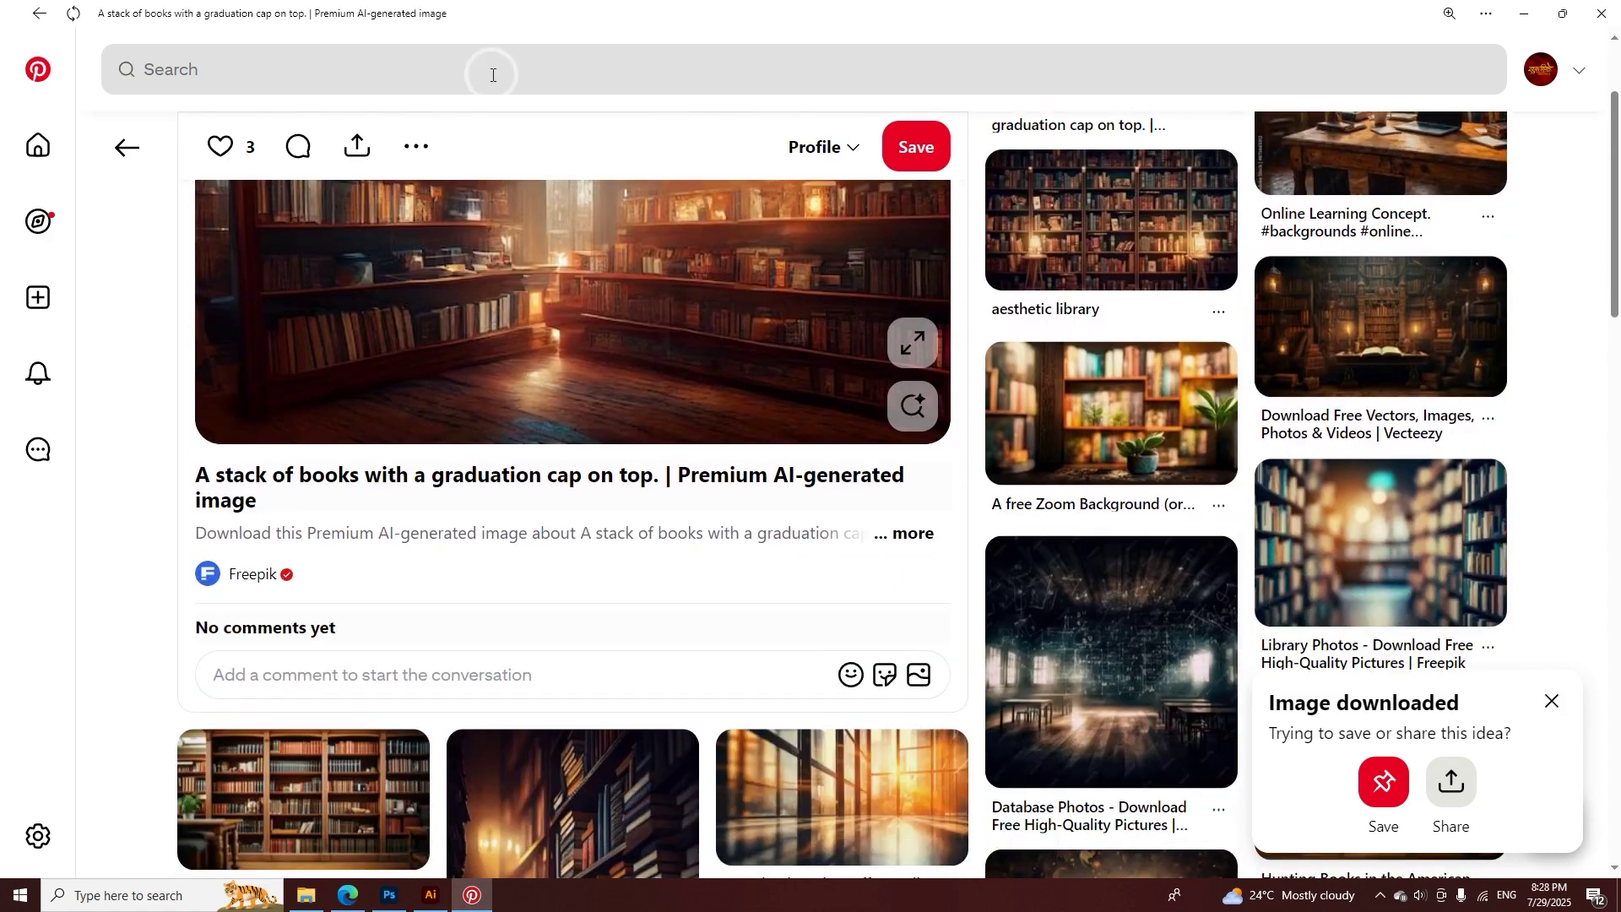
click(492, 74)
text(texture)
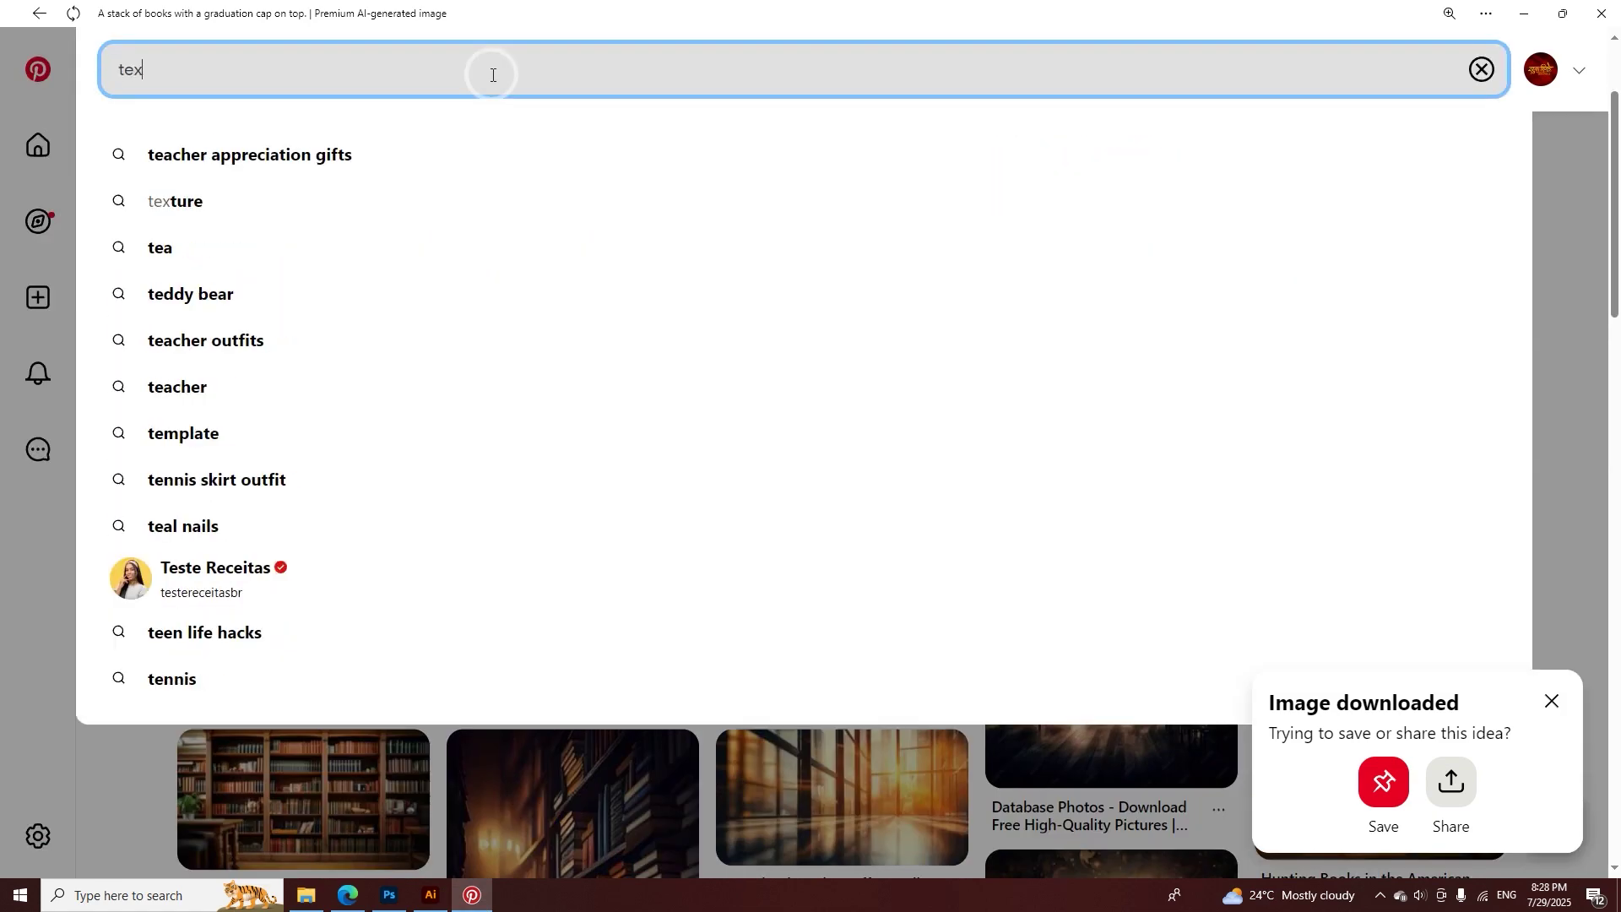
key(Return)
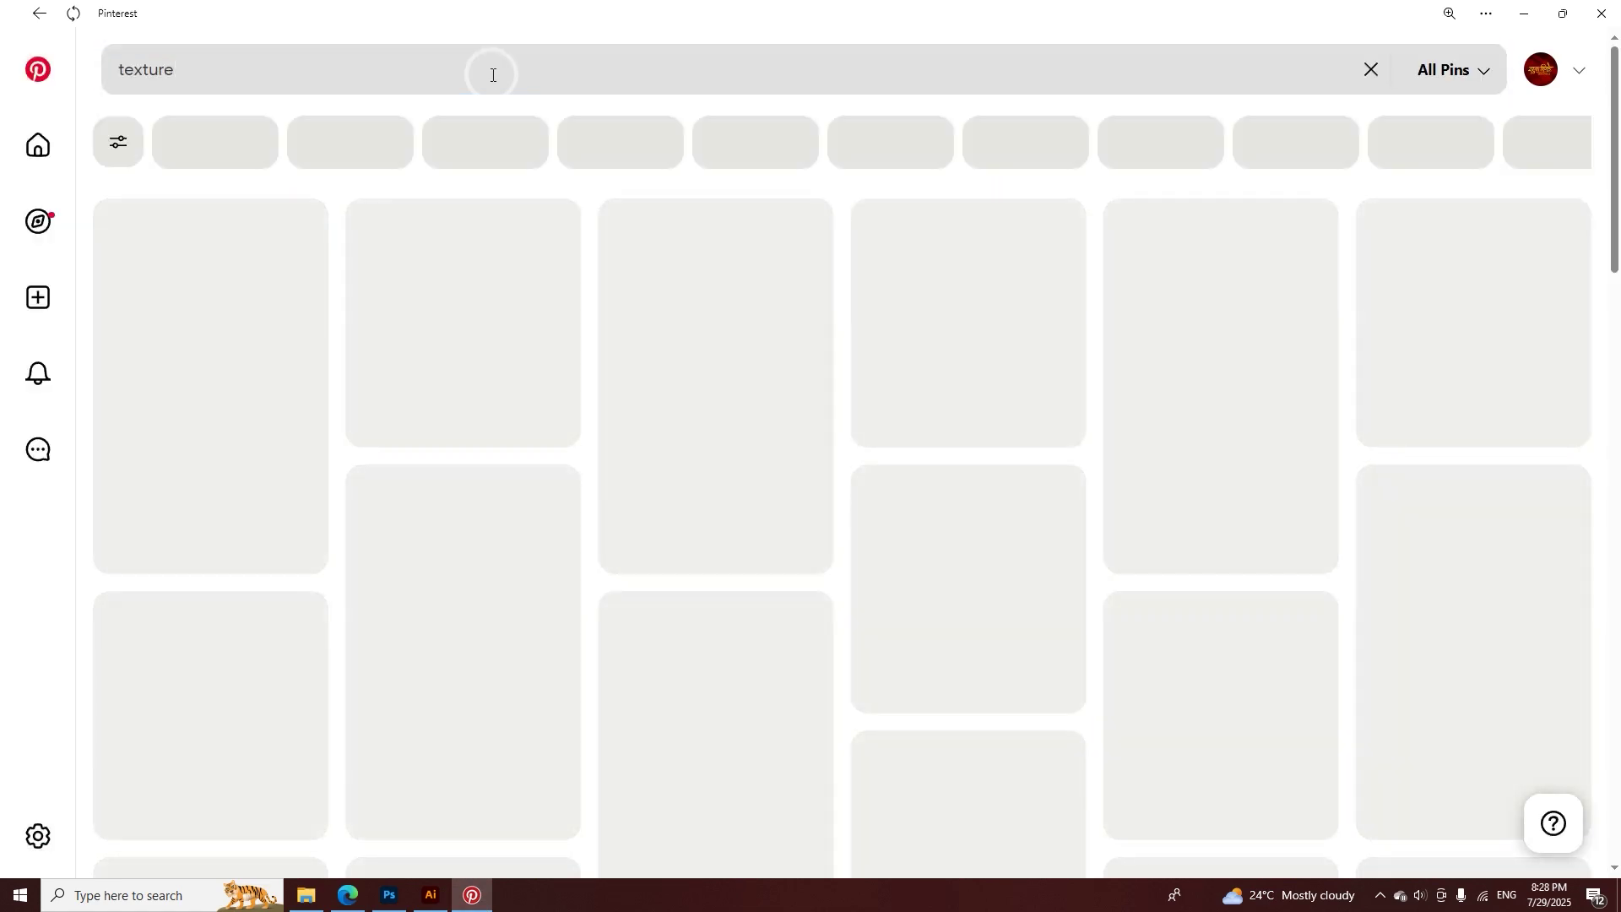
scroll(817, 474, down, 2)
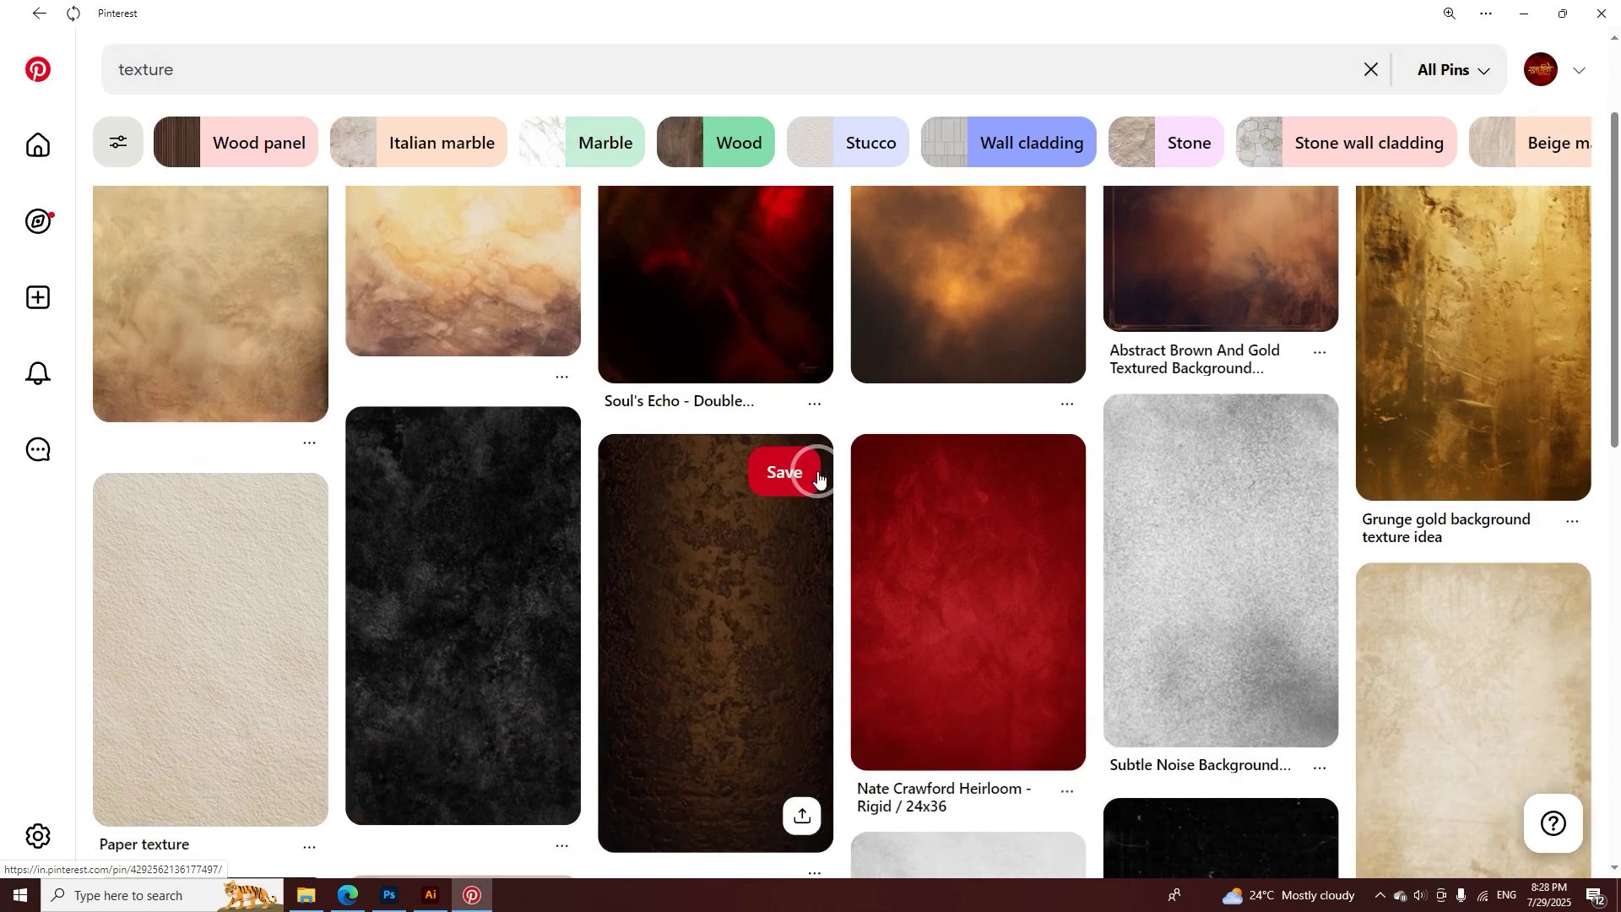
scroll(1001, 509, down, 12)
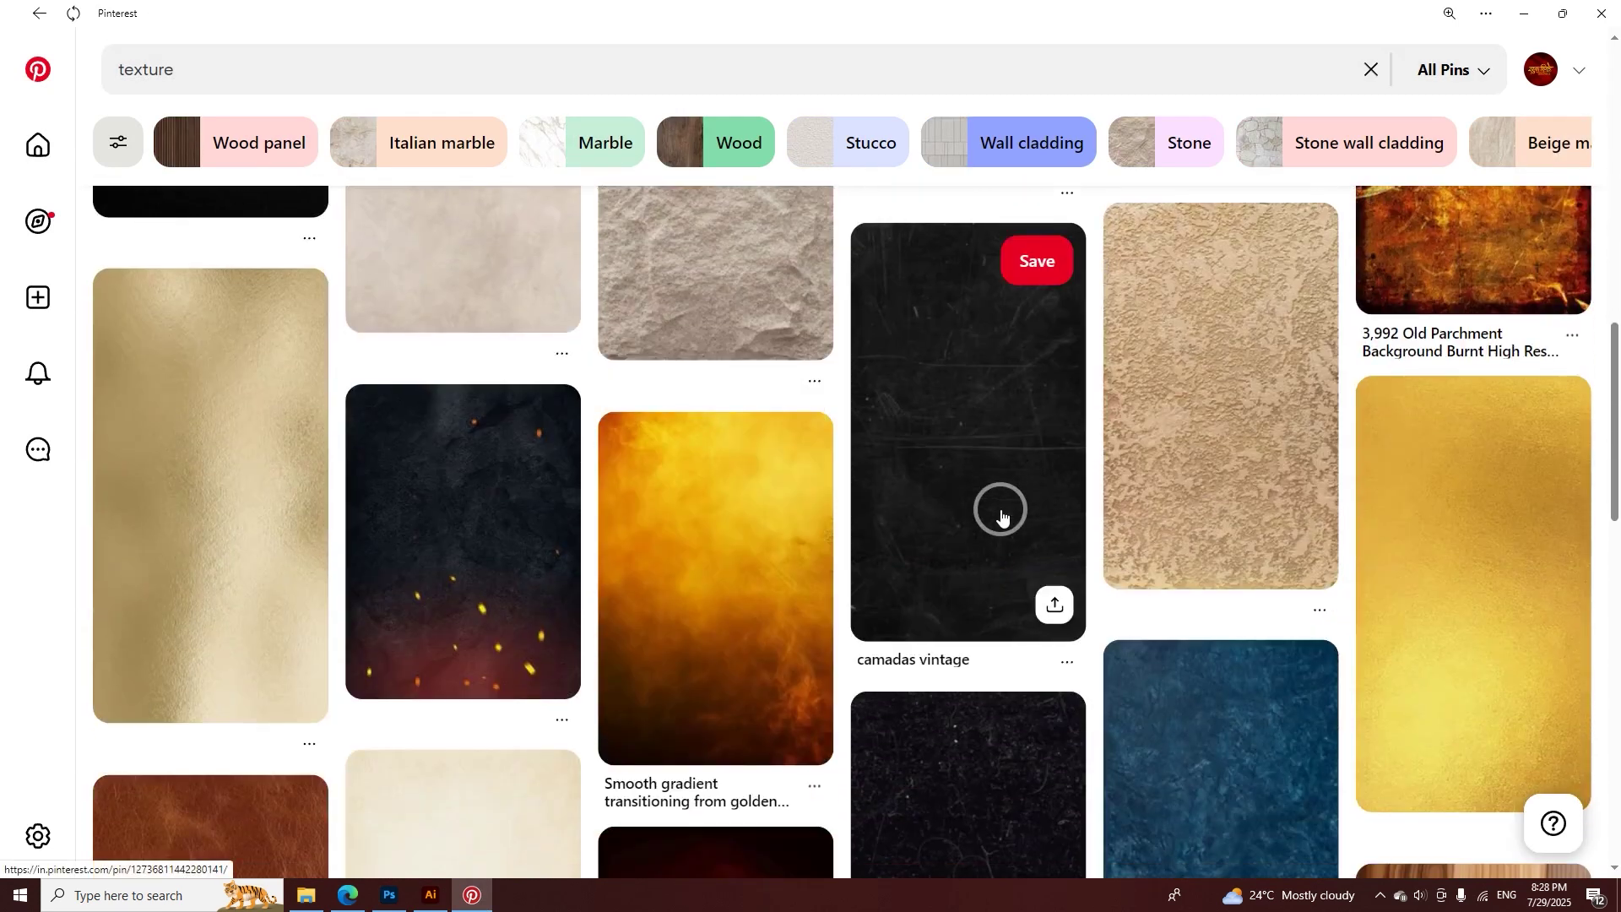
scroll(1001, 509, down, 3)
- Open the golden yellow to dark amber gradient pin, go to its related "yellow" pin and download that image
click(751, 381)
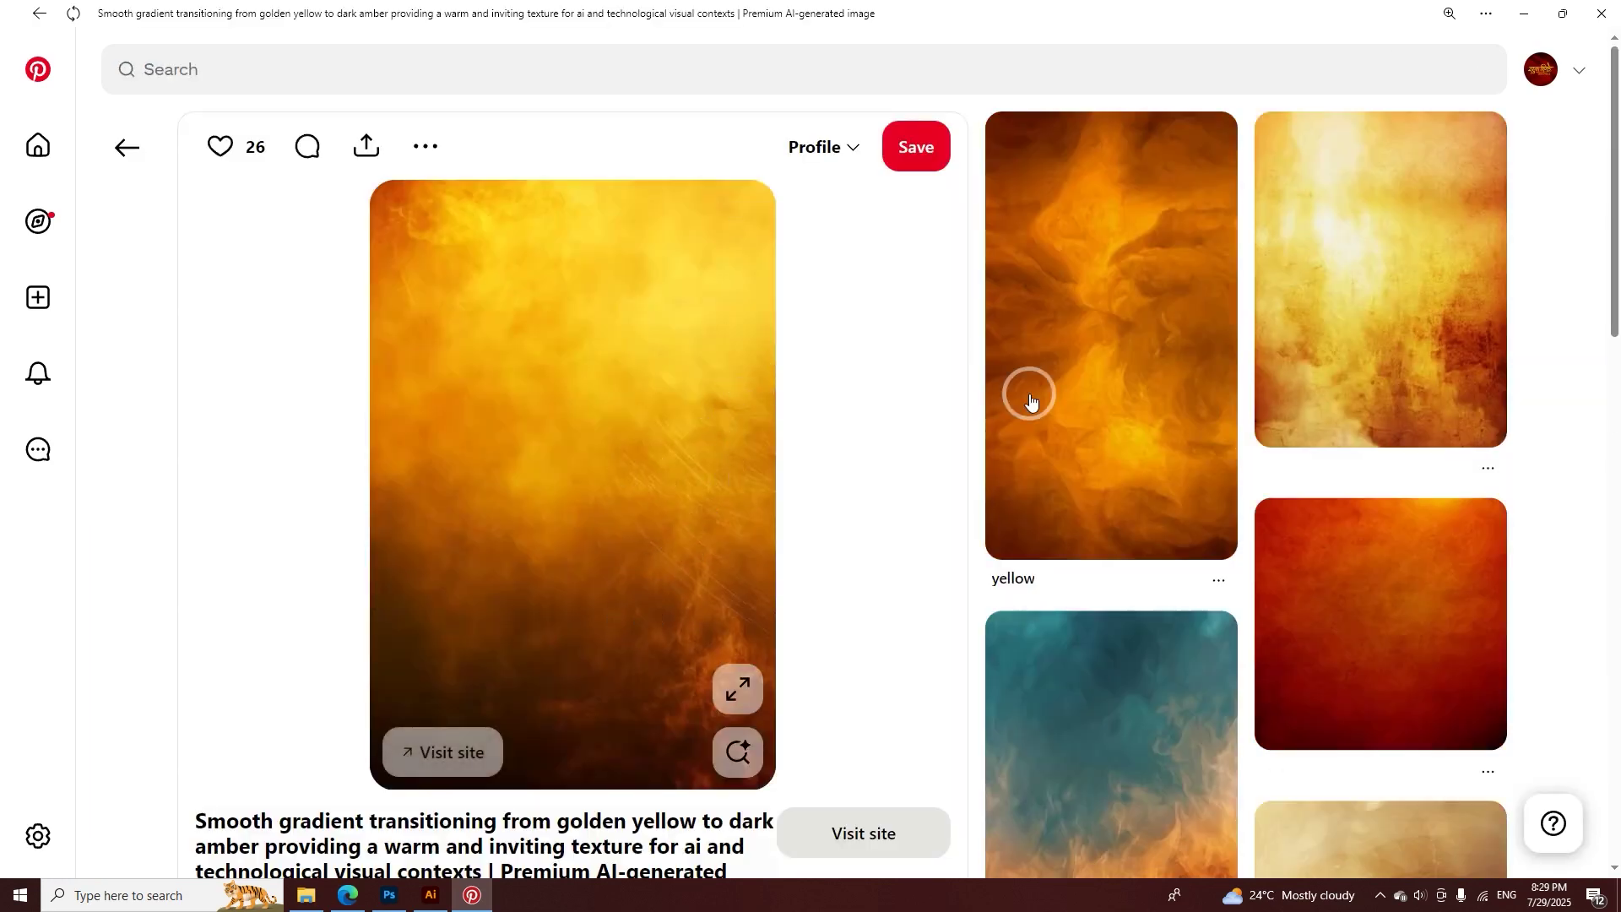
click(1085, 333)
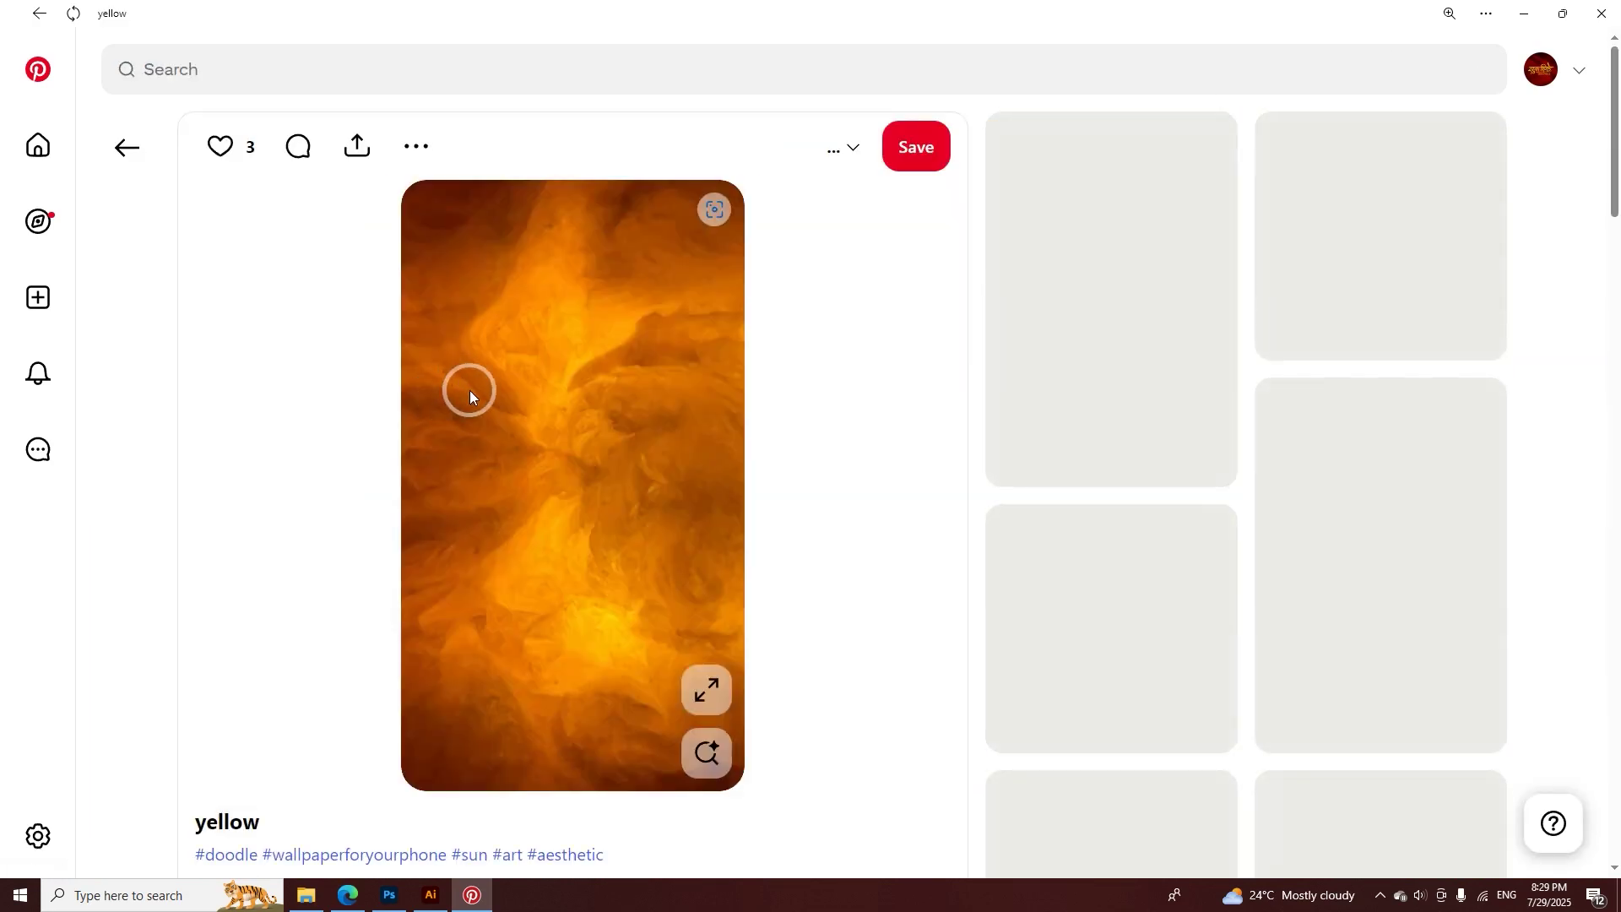
click(416, 146)
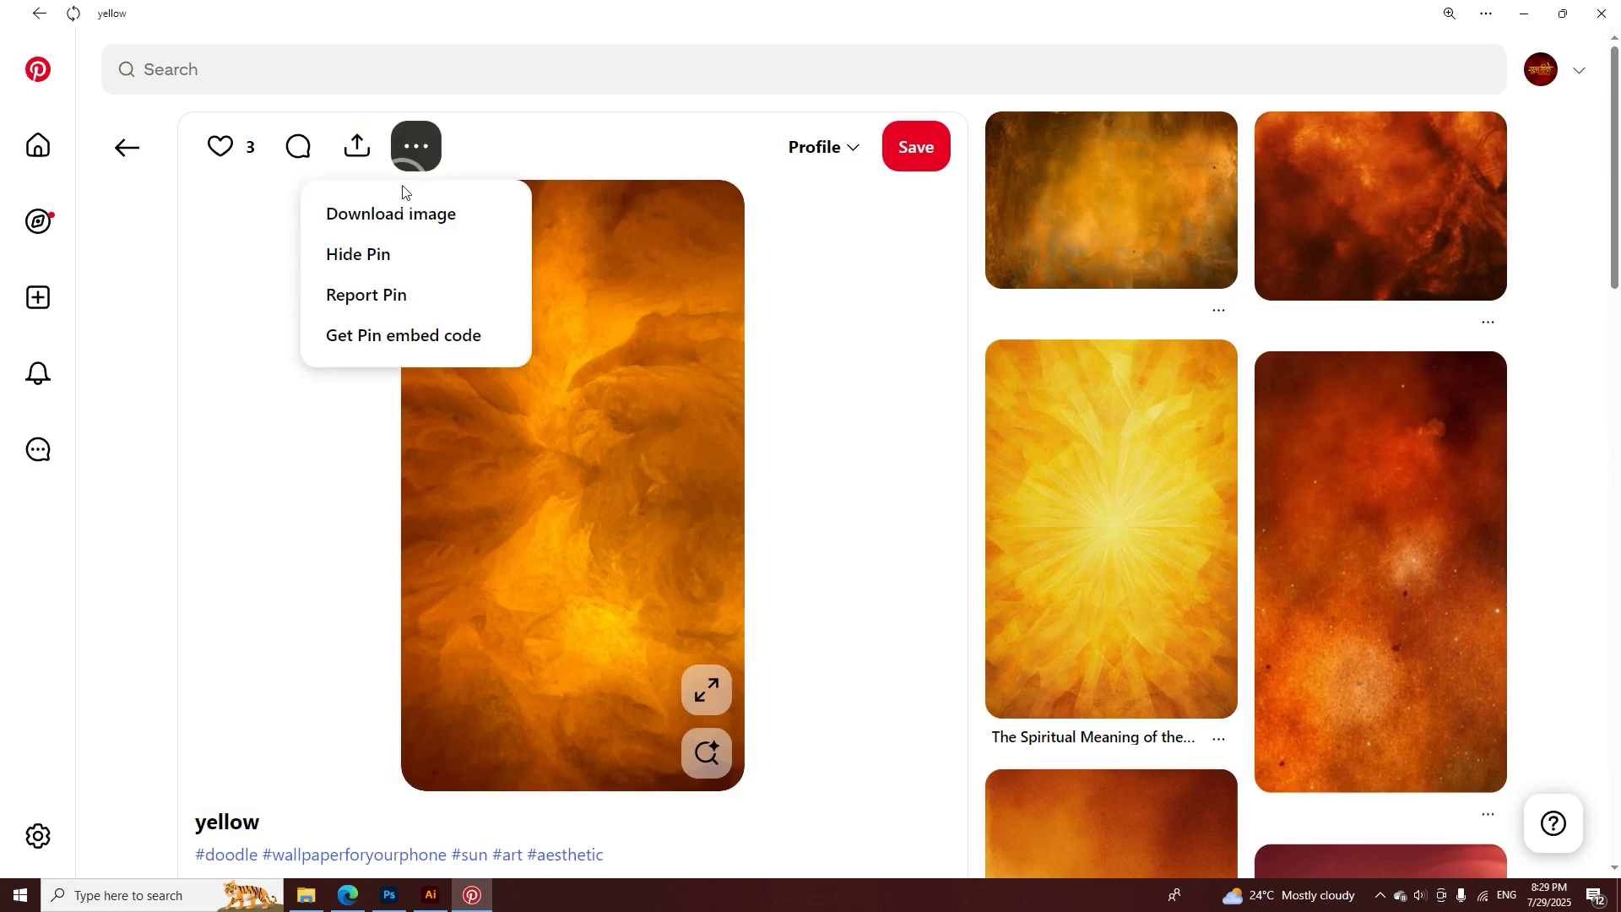
click(363, 216)
- Switch to the Photoshop banner document, place the downloaded yellow image above Color Fill 1 and enlarge it to about 50% to cover the canvas
click(395, 897)
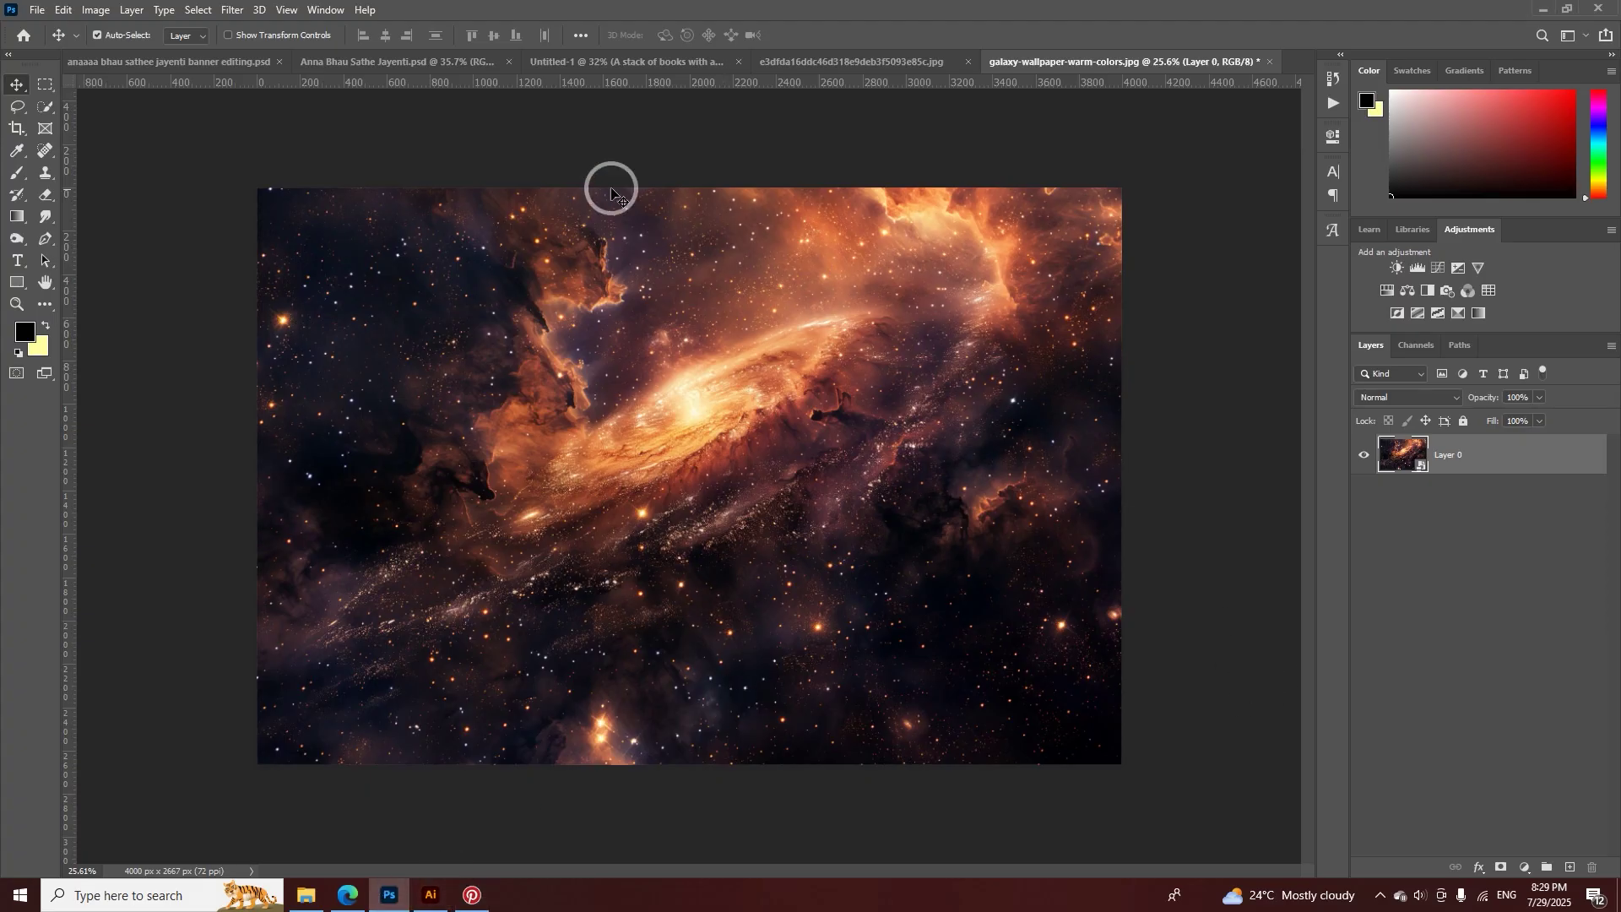
click(473, 59)
click(567, 63)
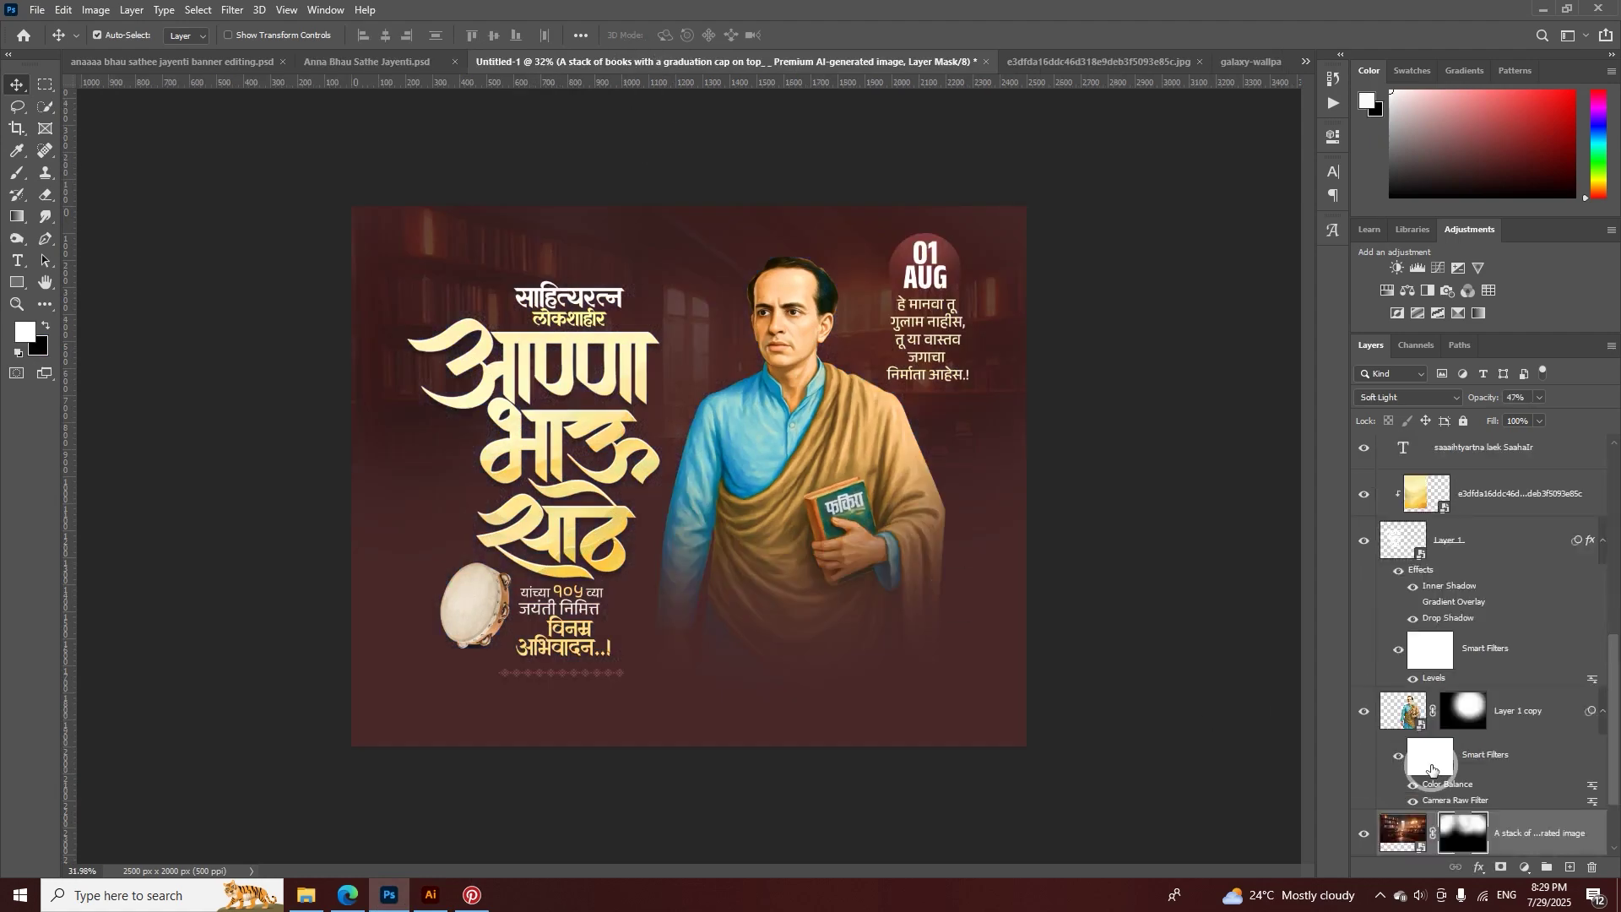
scroll(1435, 743, down, 3)
click(1414, 789)
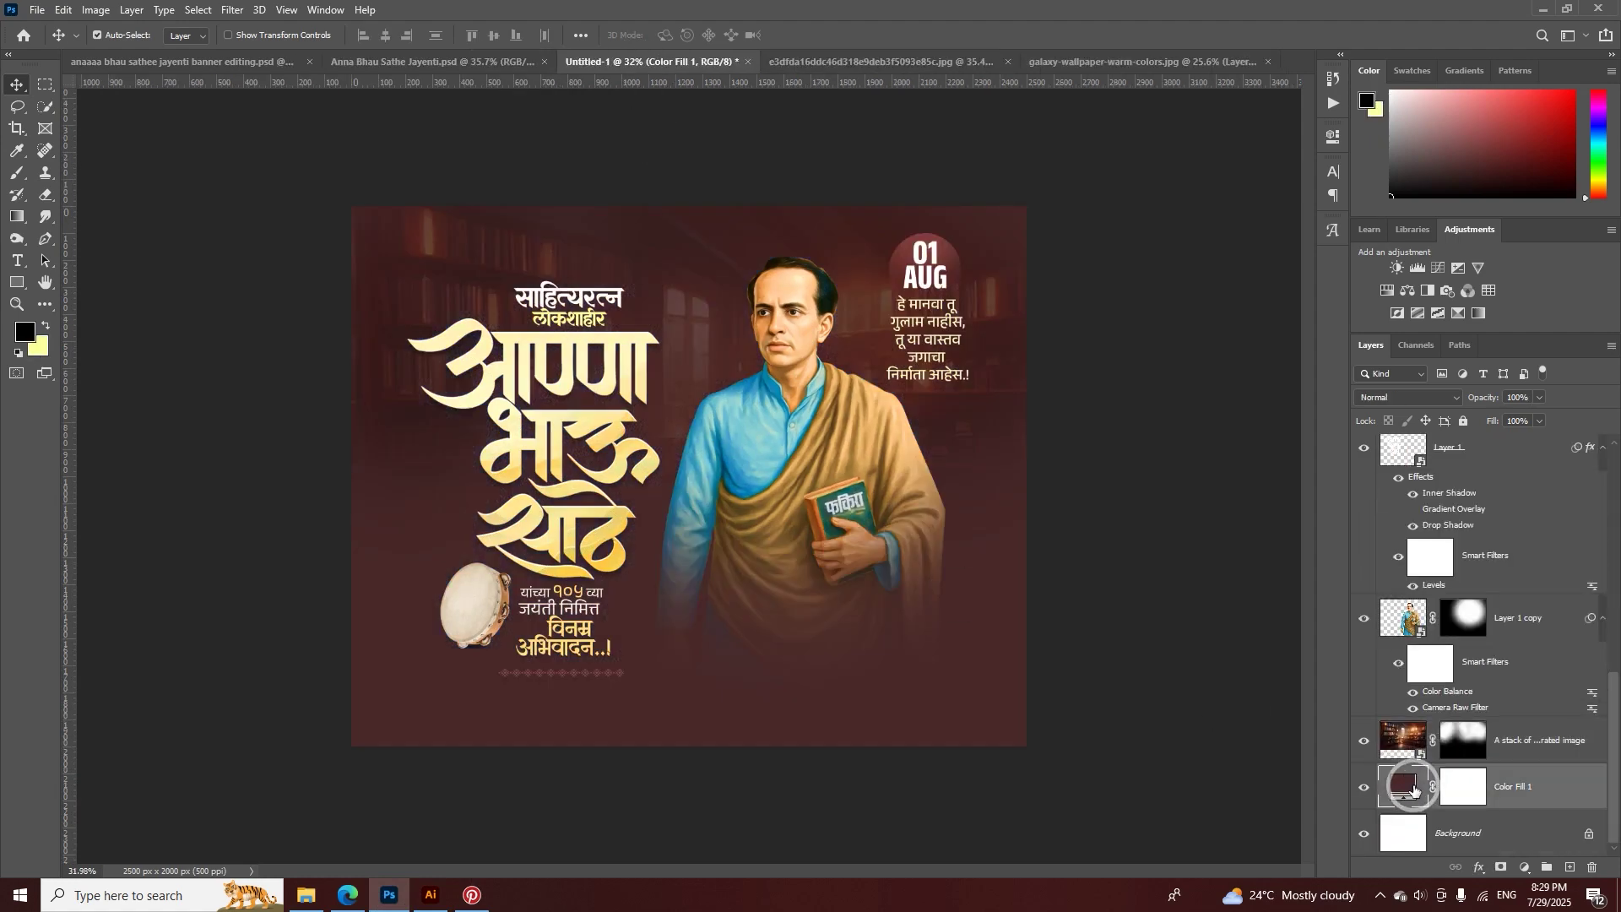
click(38, 10)
click(85, 349)
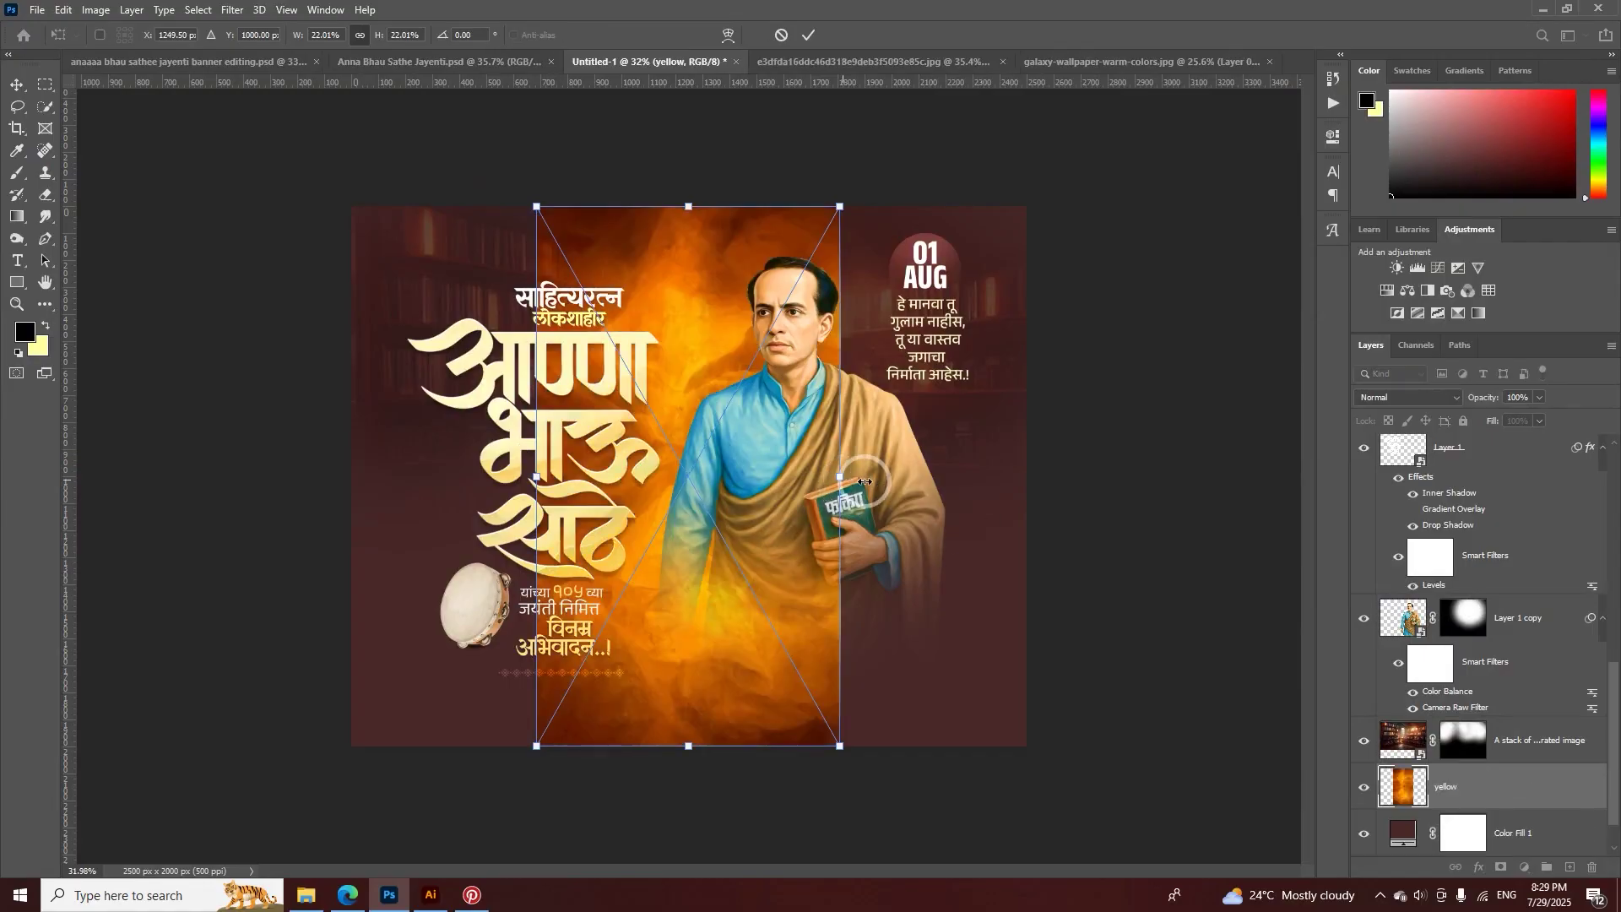
drag(865, 481, 1035, 509)
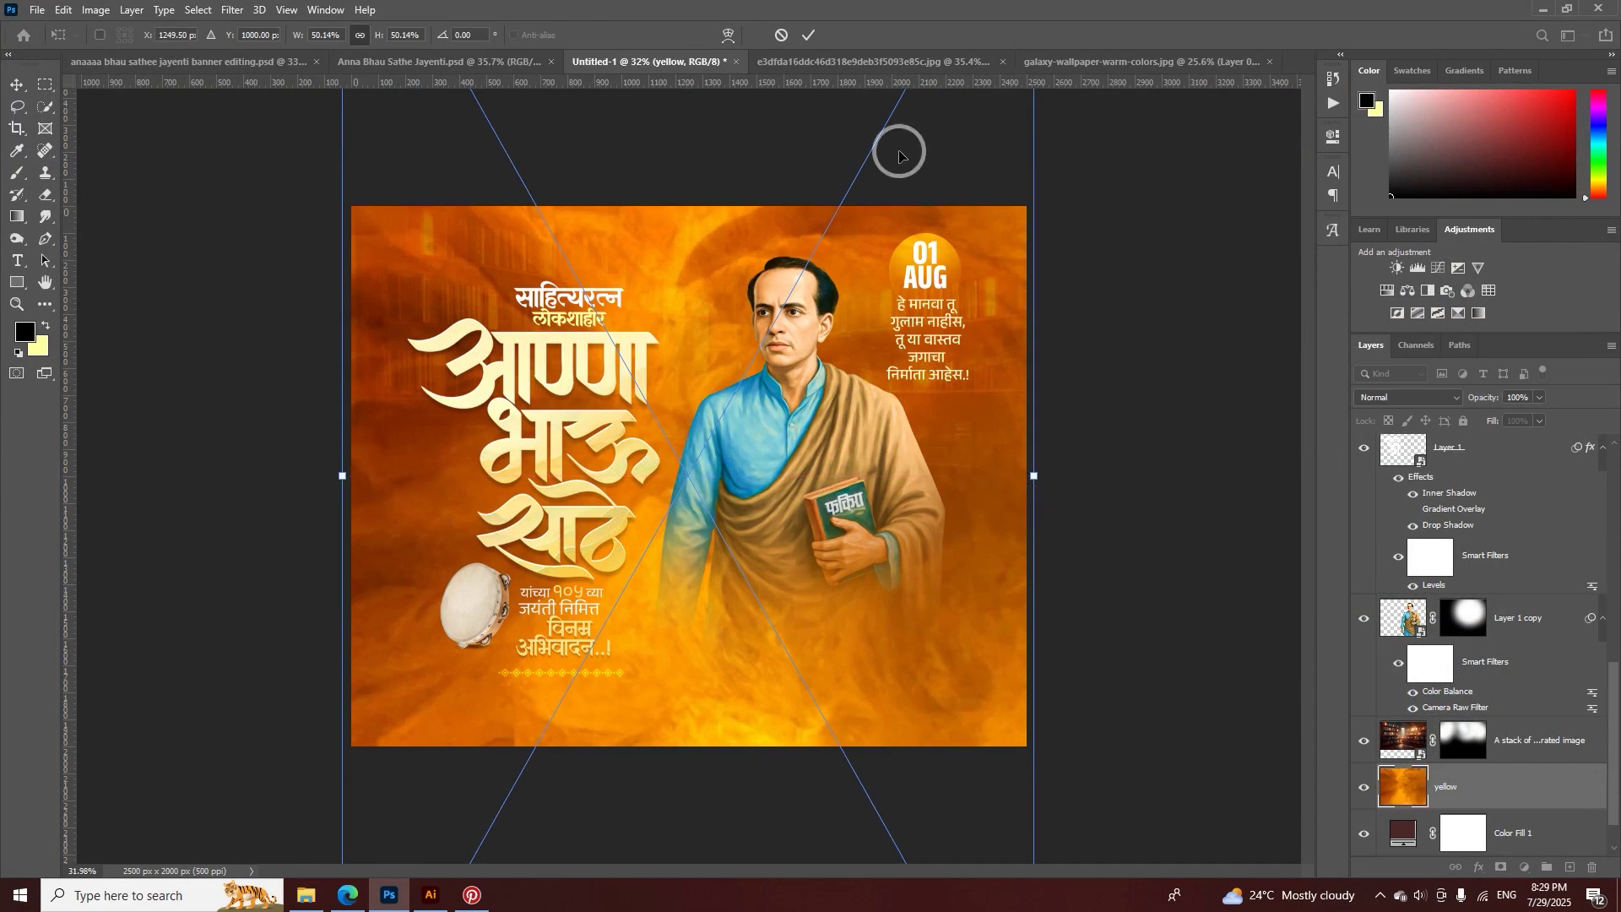
click(809, 35)
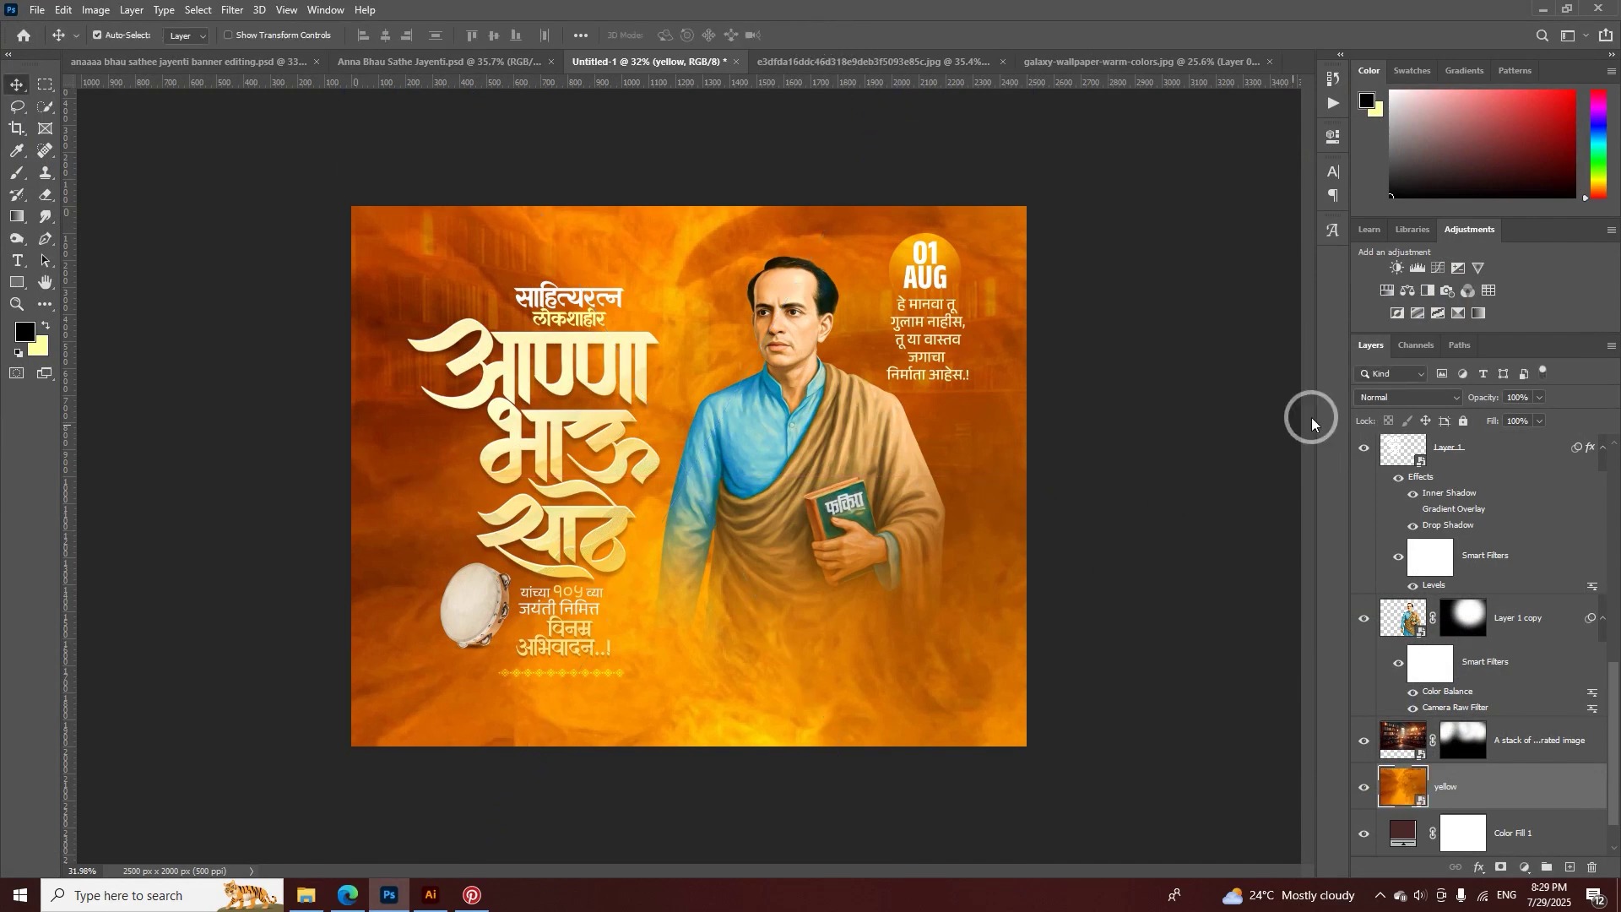
- Set the yellow texture layer's blend mode to Soft Light and its opacity to 62%
click(1401, 398)
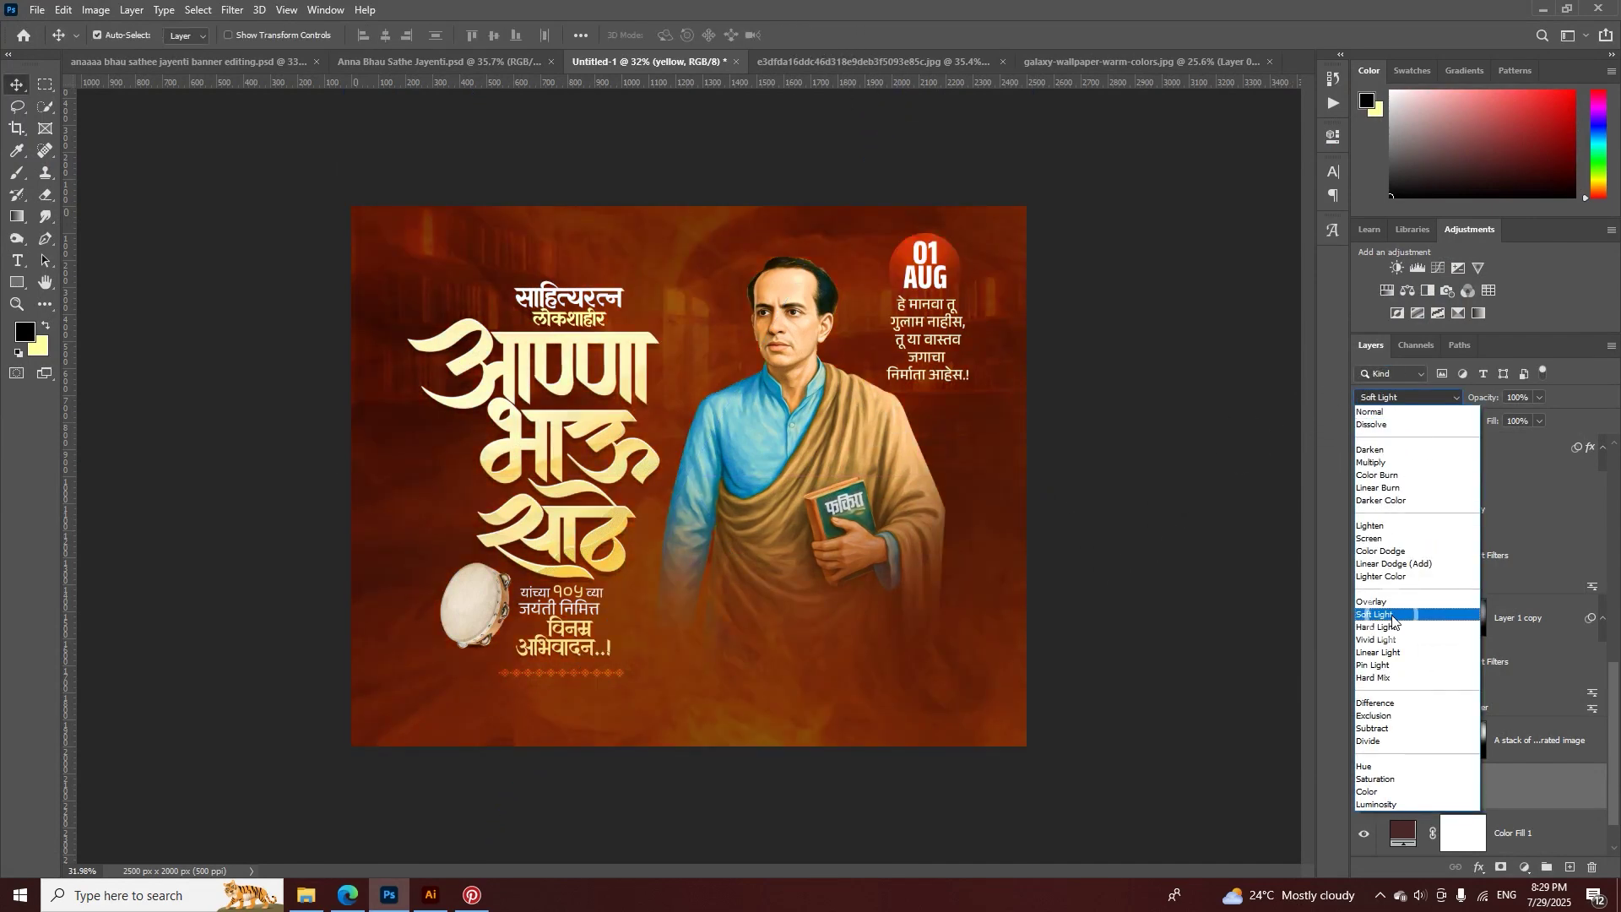
click(1391, 615)
drag(1490, 403, 1475, 411)
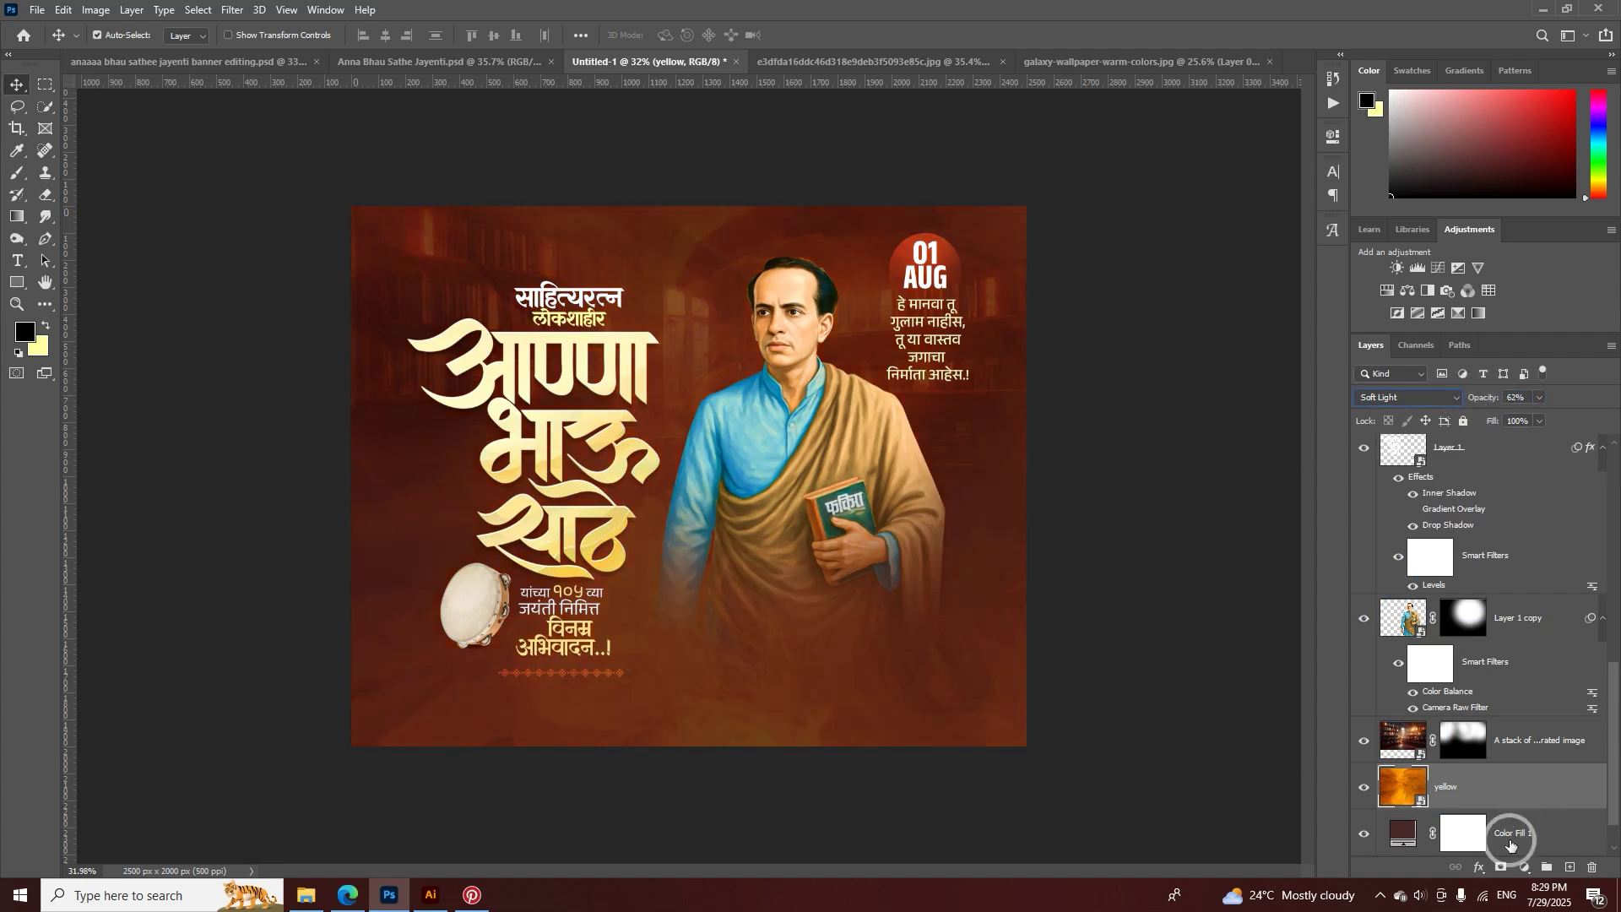
- Add a black mask to the yellow texture layer and reveal the texture across the banner's lower area with a large soft white brush
alt+click(1504, 865)
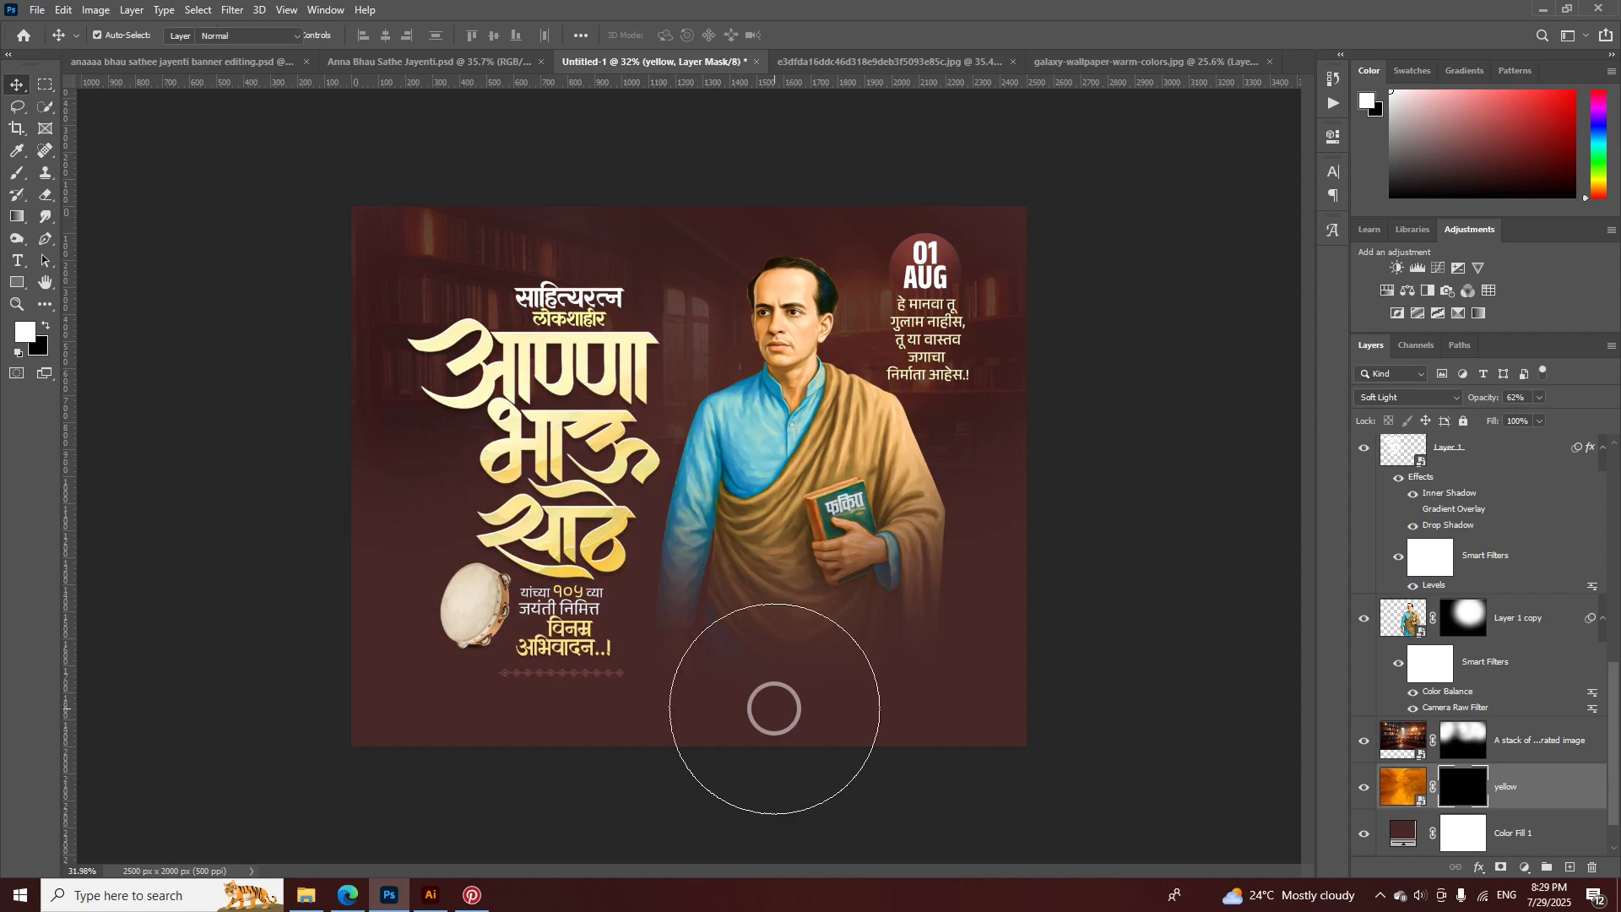
key(b)
drag(756, 657, 920, 684)
mouse_move(1036, 658)
mouse_down()
mouse_move(889, 749)
mouse_move(510, 770)
mouse_up()
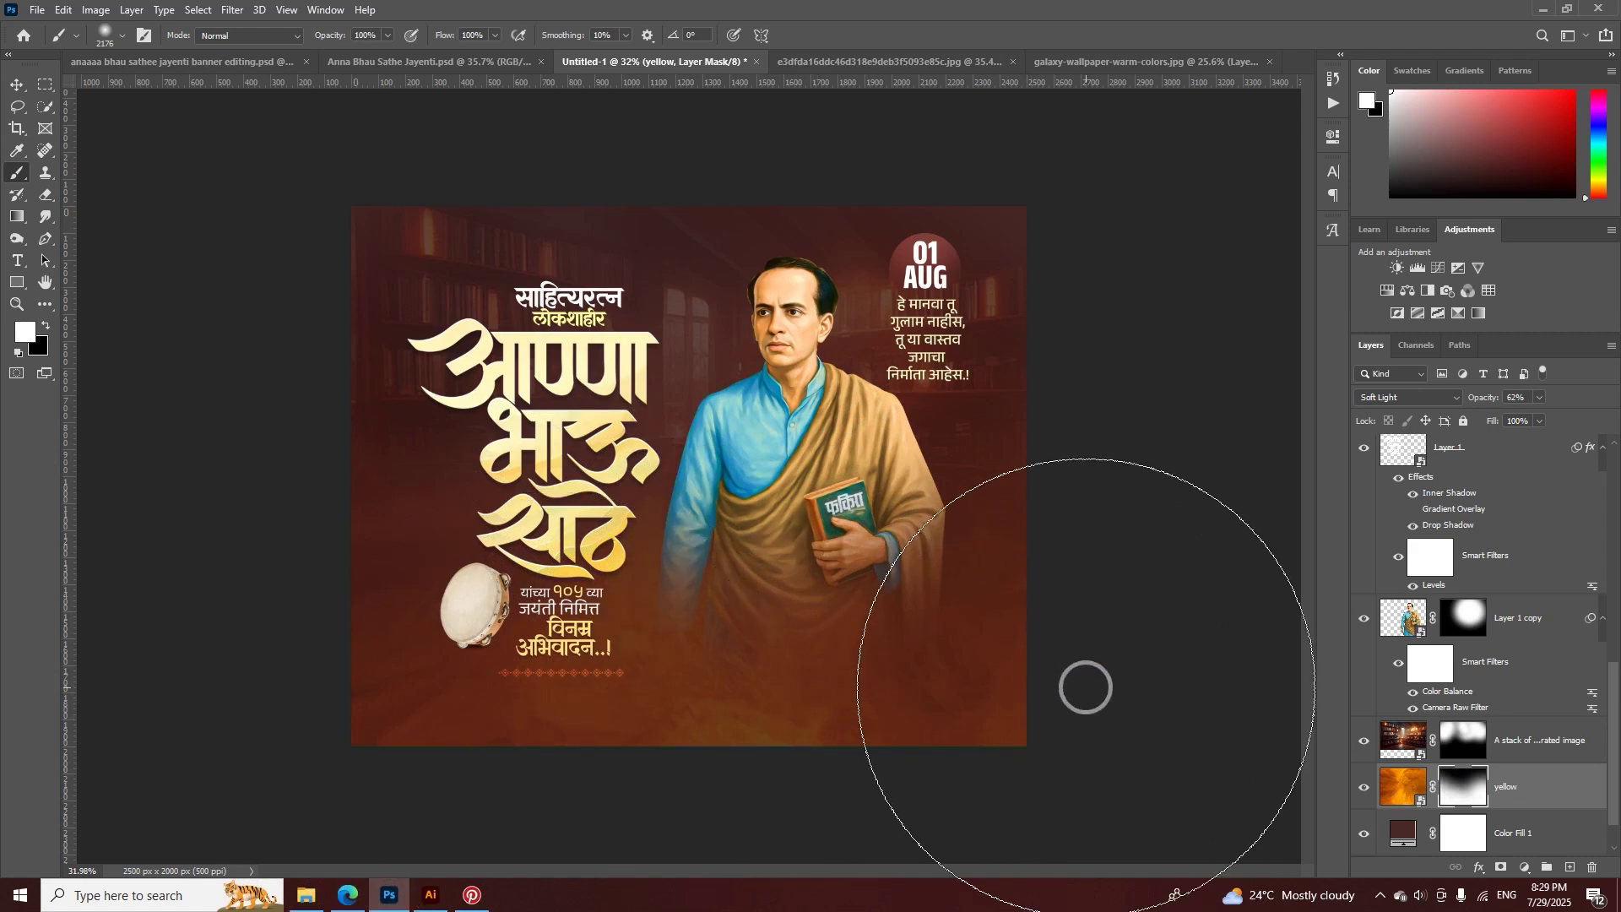
scroll(825, 542, up, 3)
scroll(825, 543, down, 2)
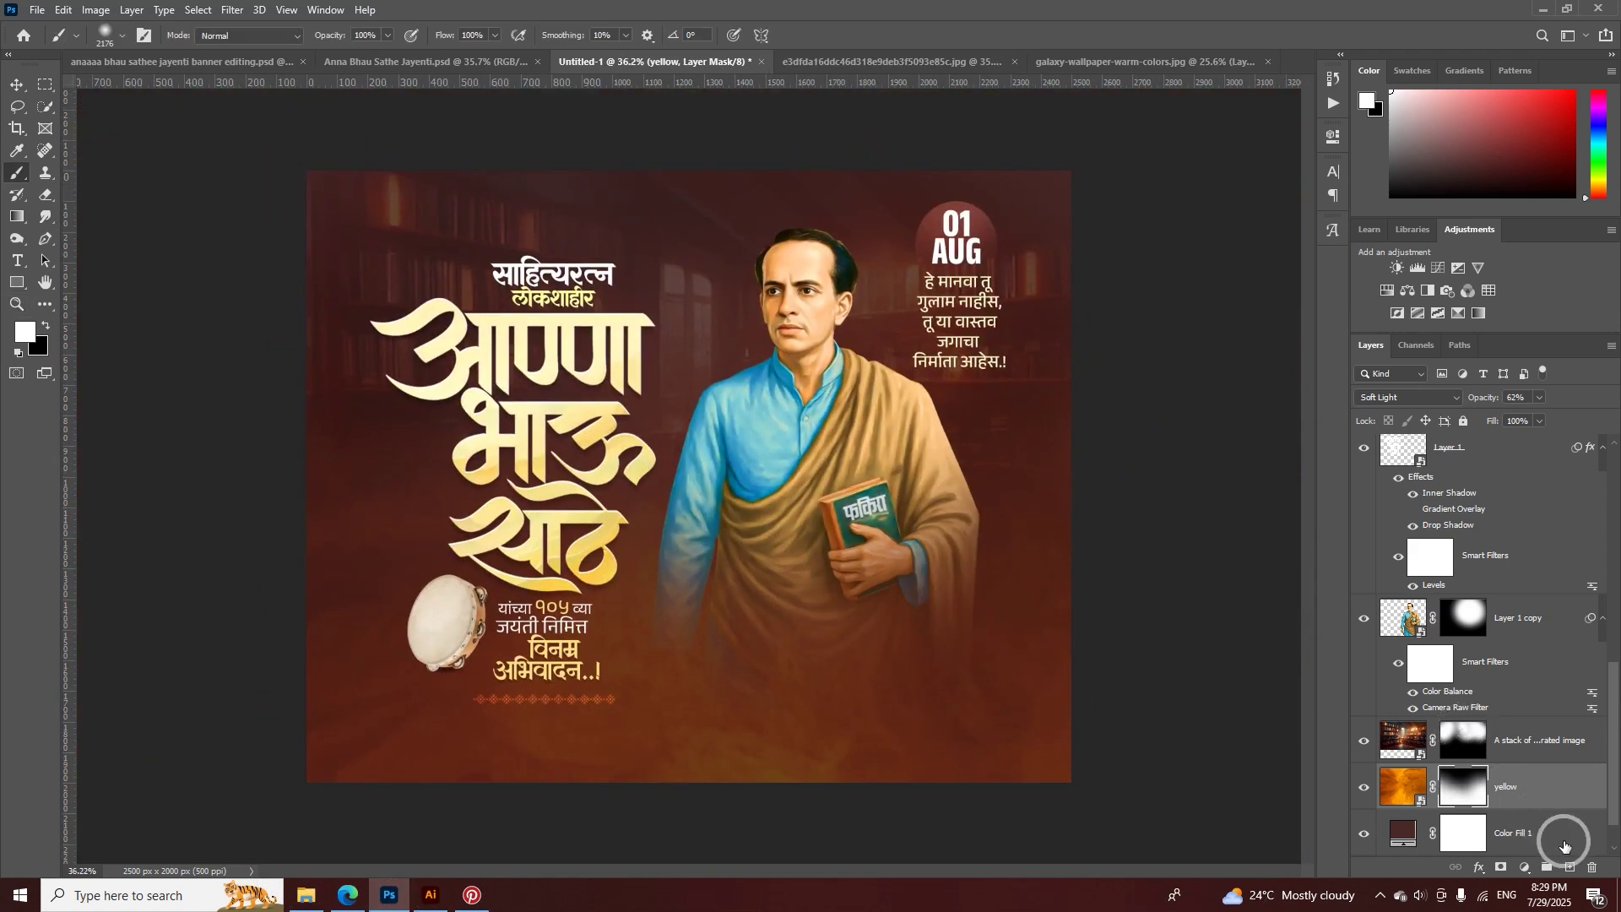
- Add a new layer above the yellow texture and choose the first Free Powder Photoshop Brushes 7 brush, resized to about 1656 px
click(1568, 865)
right_click(703, 554)
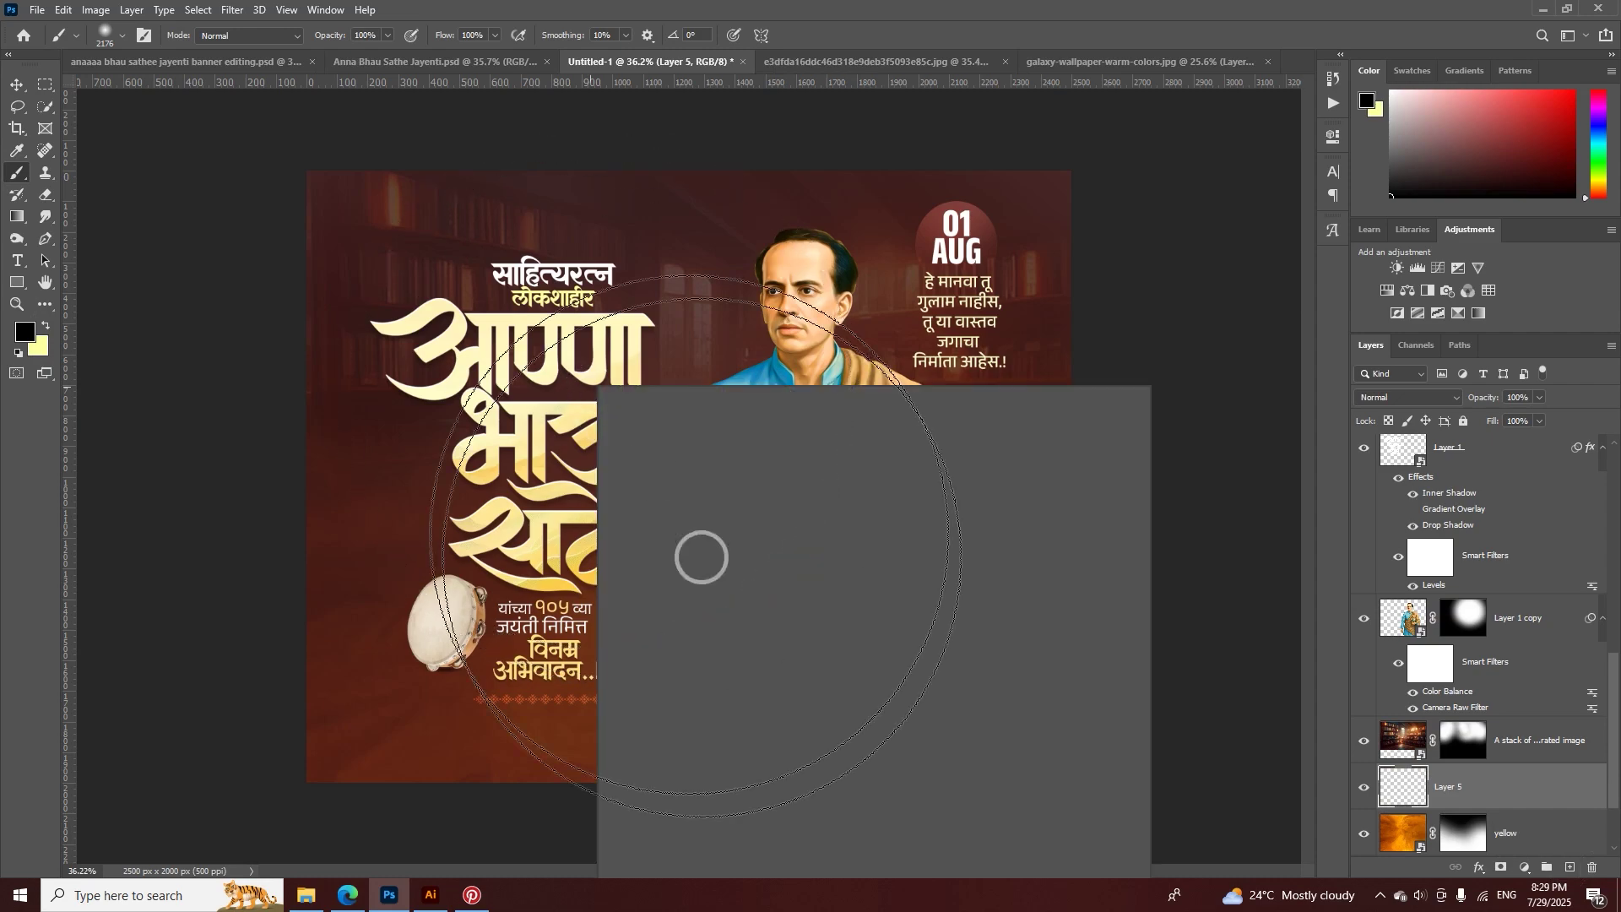
scroll(832, 764, down, 1)
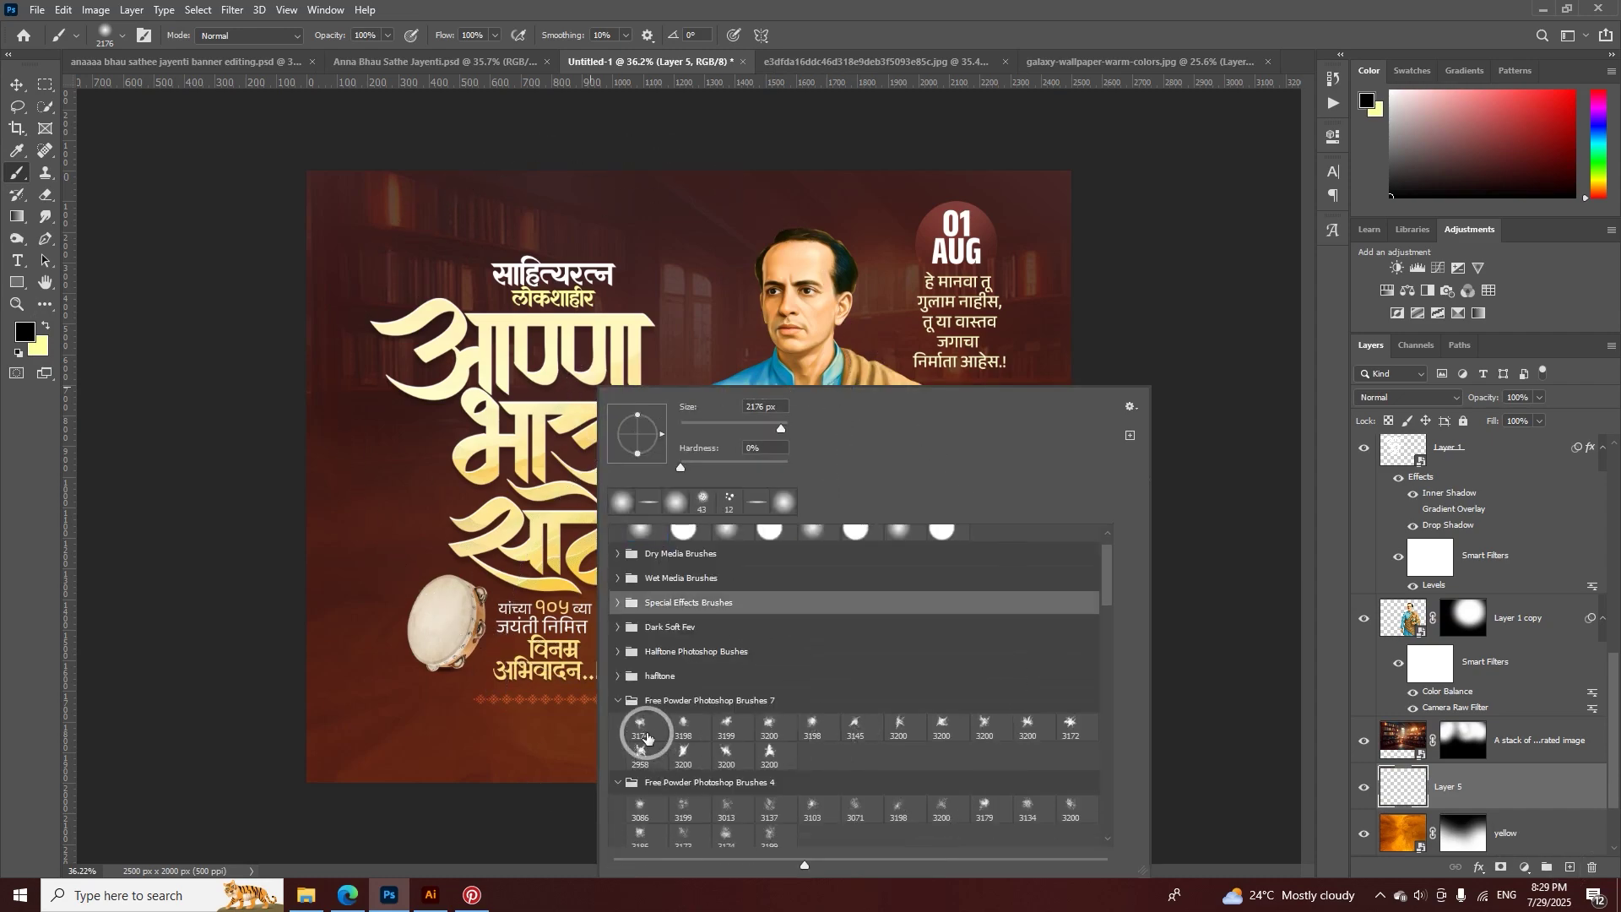
click(641, 724)
key(Return)
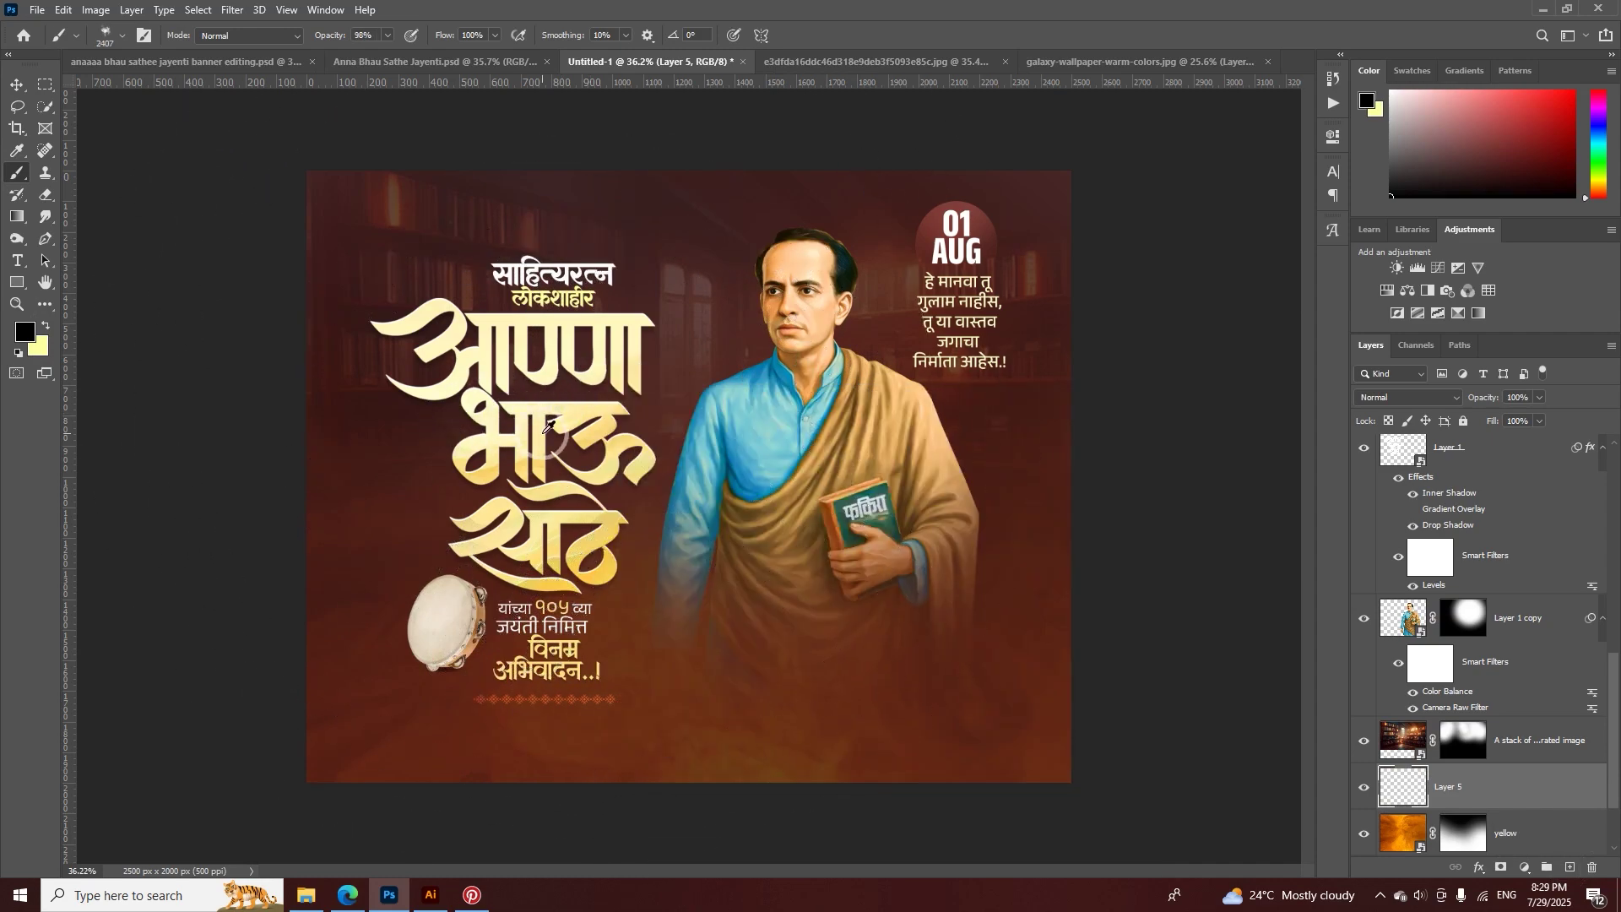
mouse_move(528, 469)
mouse_down()
mouse_move(469, 470)
mouse_move(537, 454)
mouse_up()
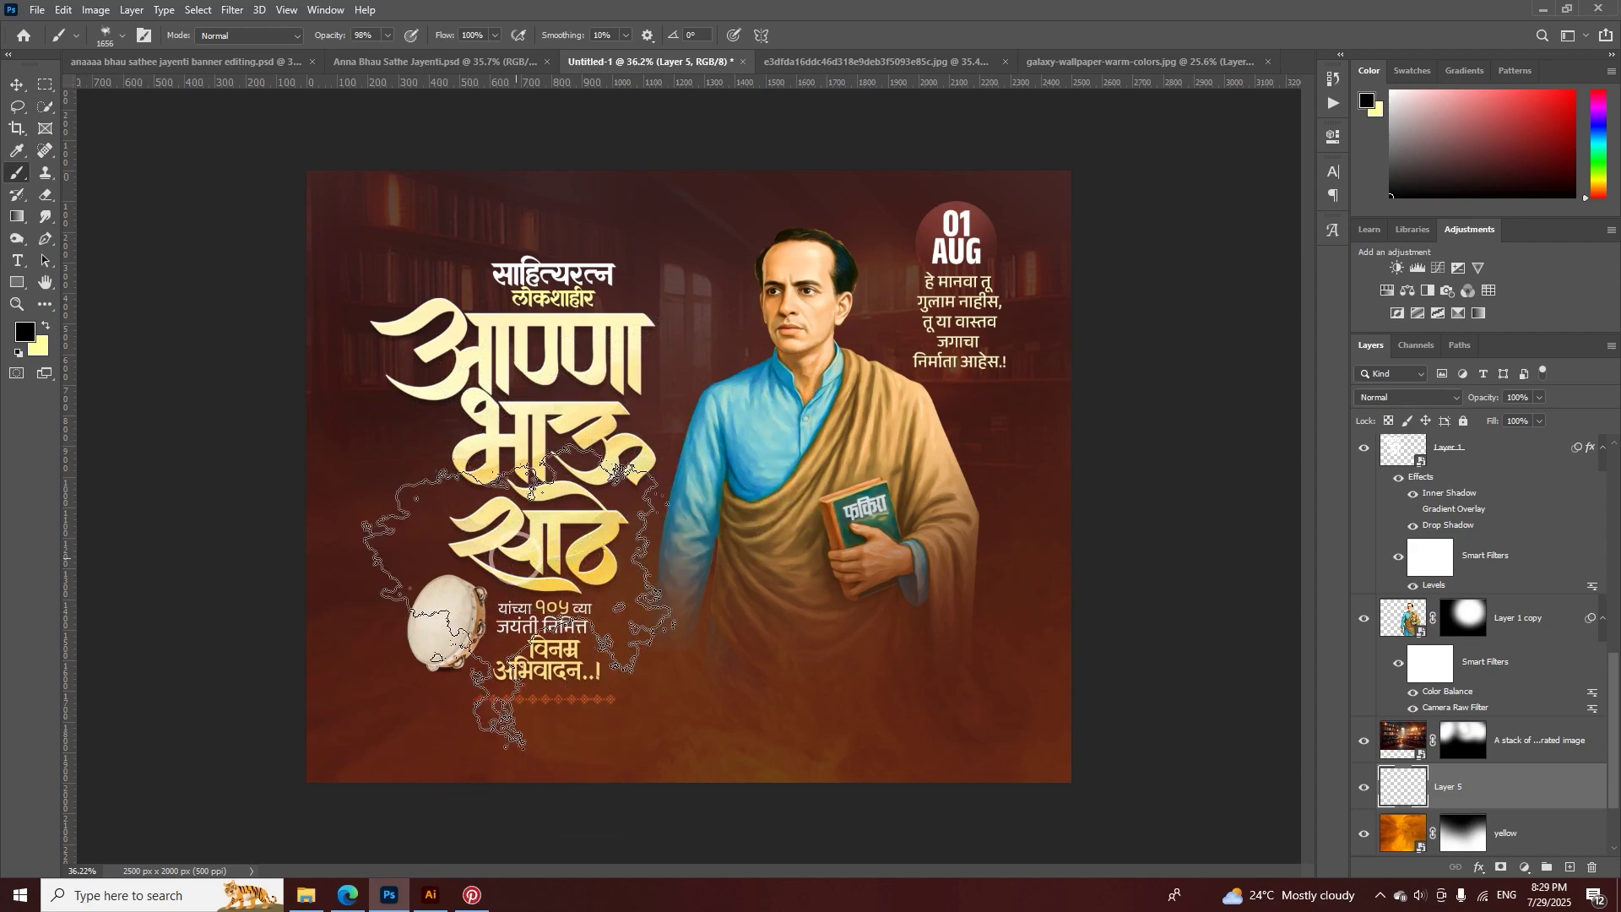
- Switch to the browser, open Brusheezy's Fog Free Brushes page from the "fog brush photoshop" search and browse the fog and smoke brush sets
click(348, 895)
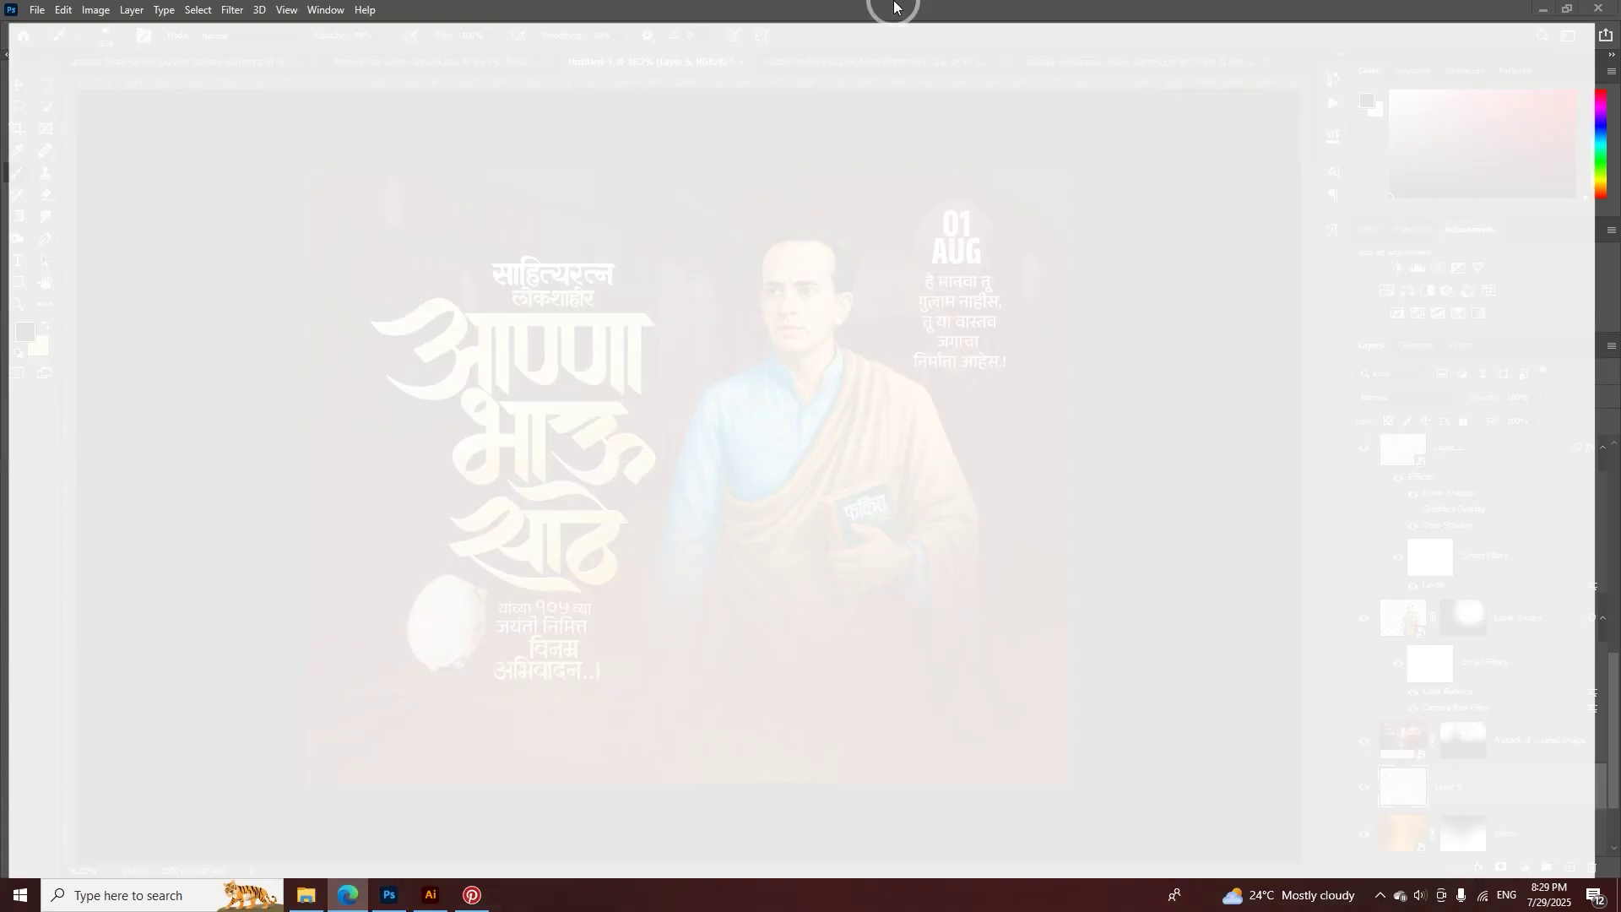
click(331, 15)
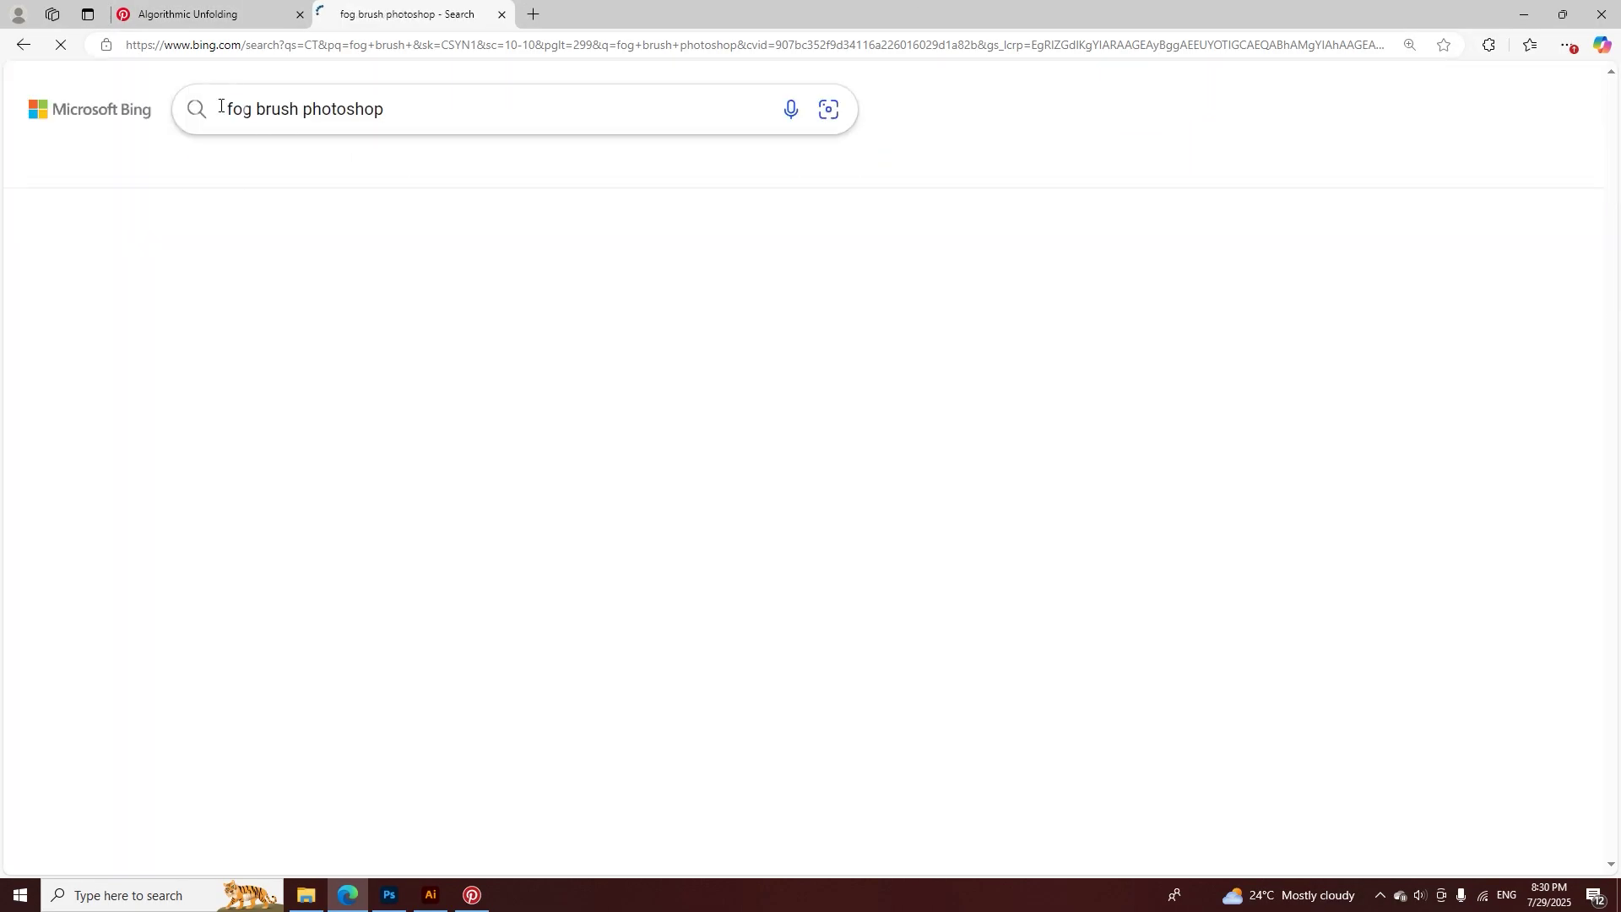
scroll(429, 214, down, 5)
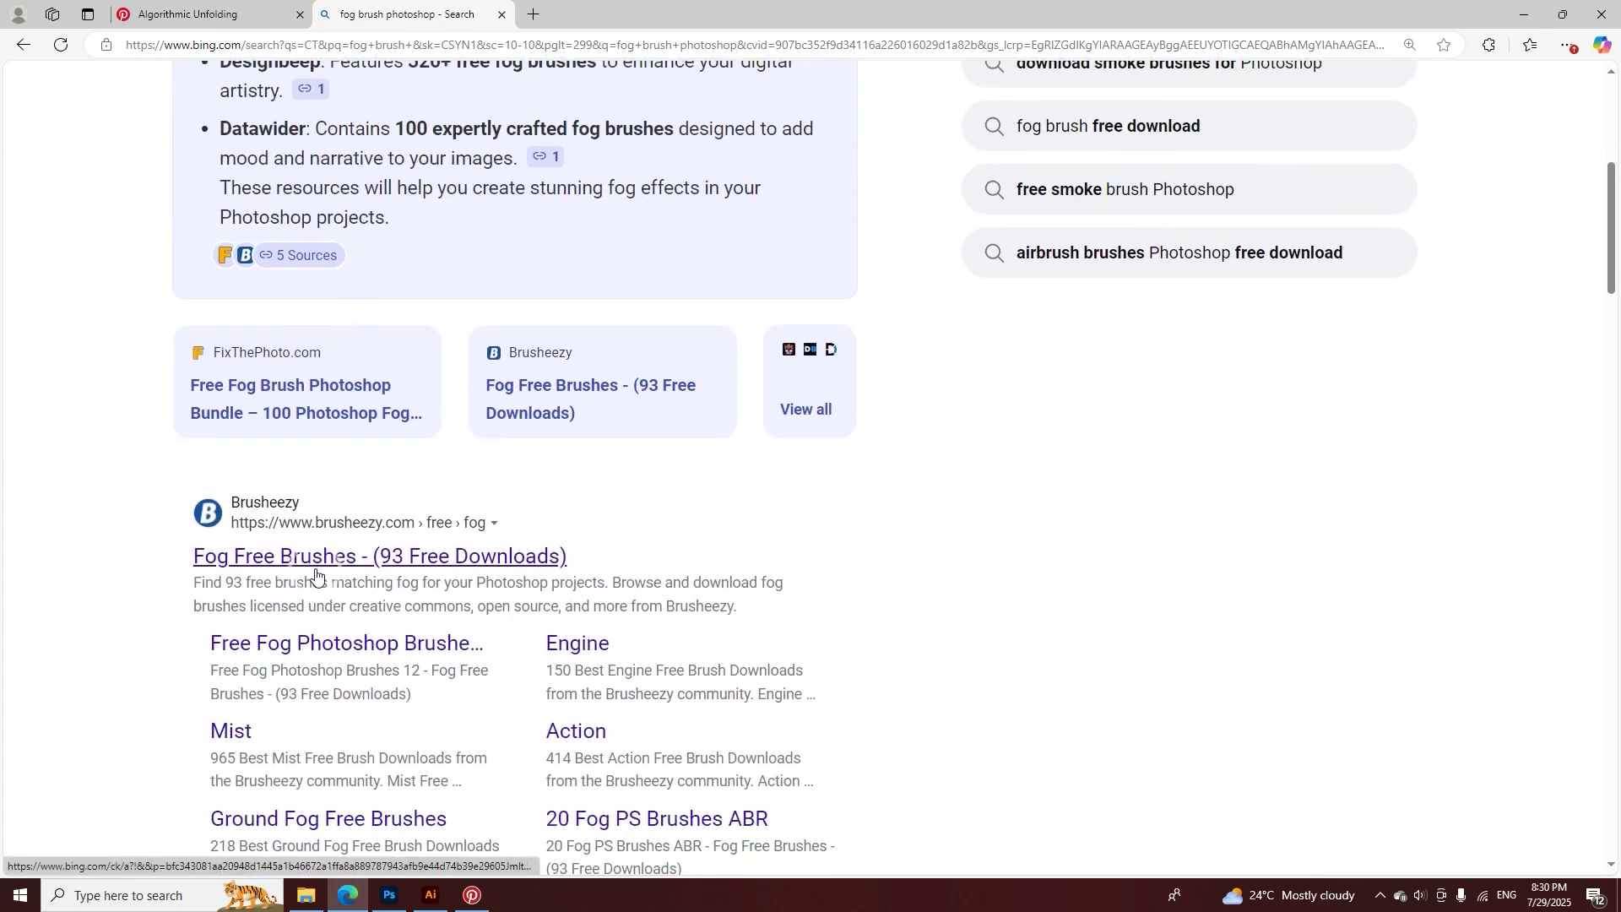
click(319, 557)
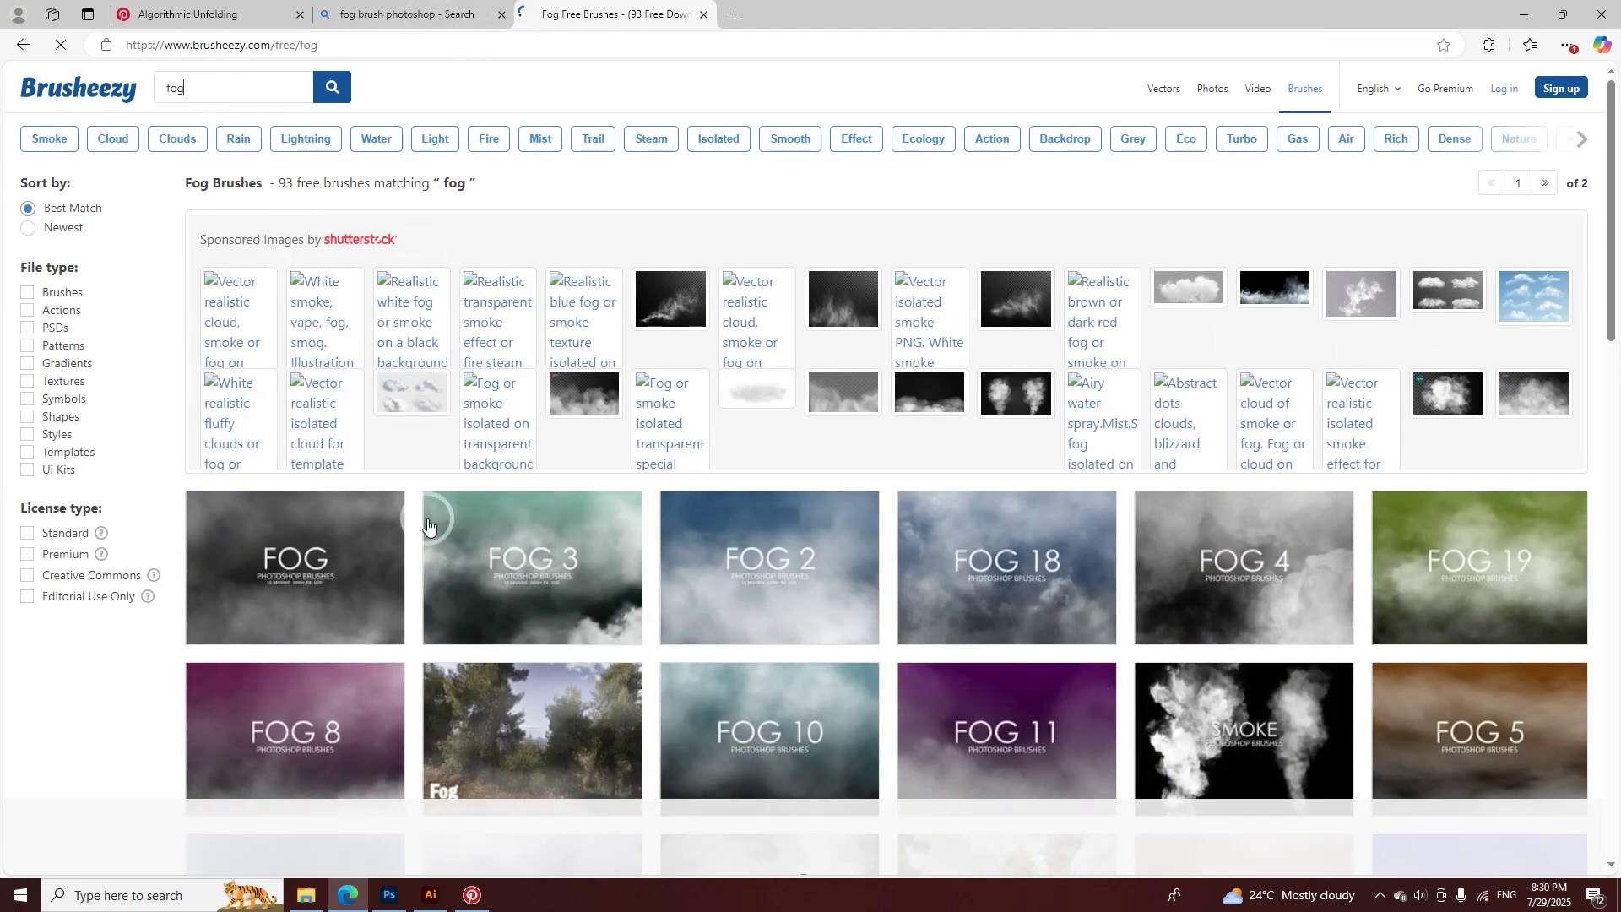
scroll(397, 515, down, 4)
scroll(937, 551, down, 1)
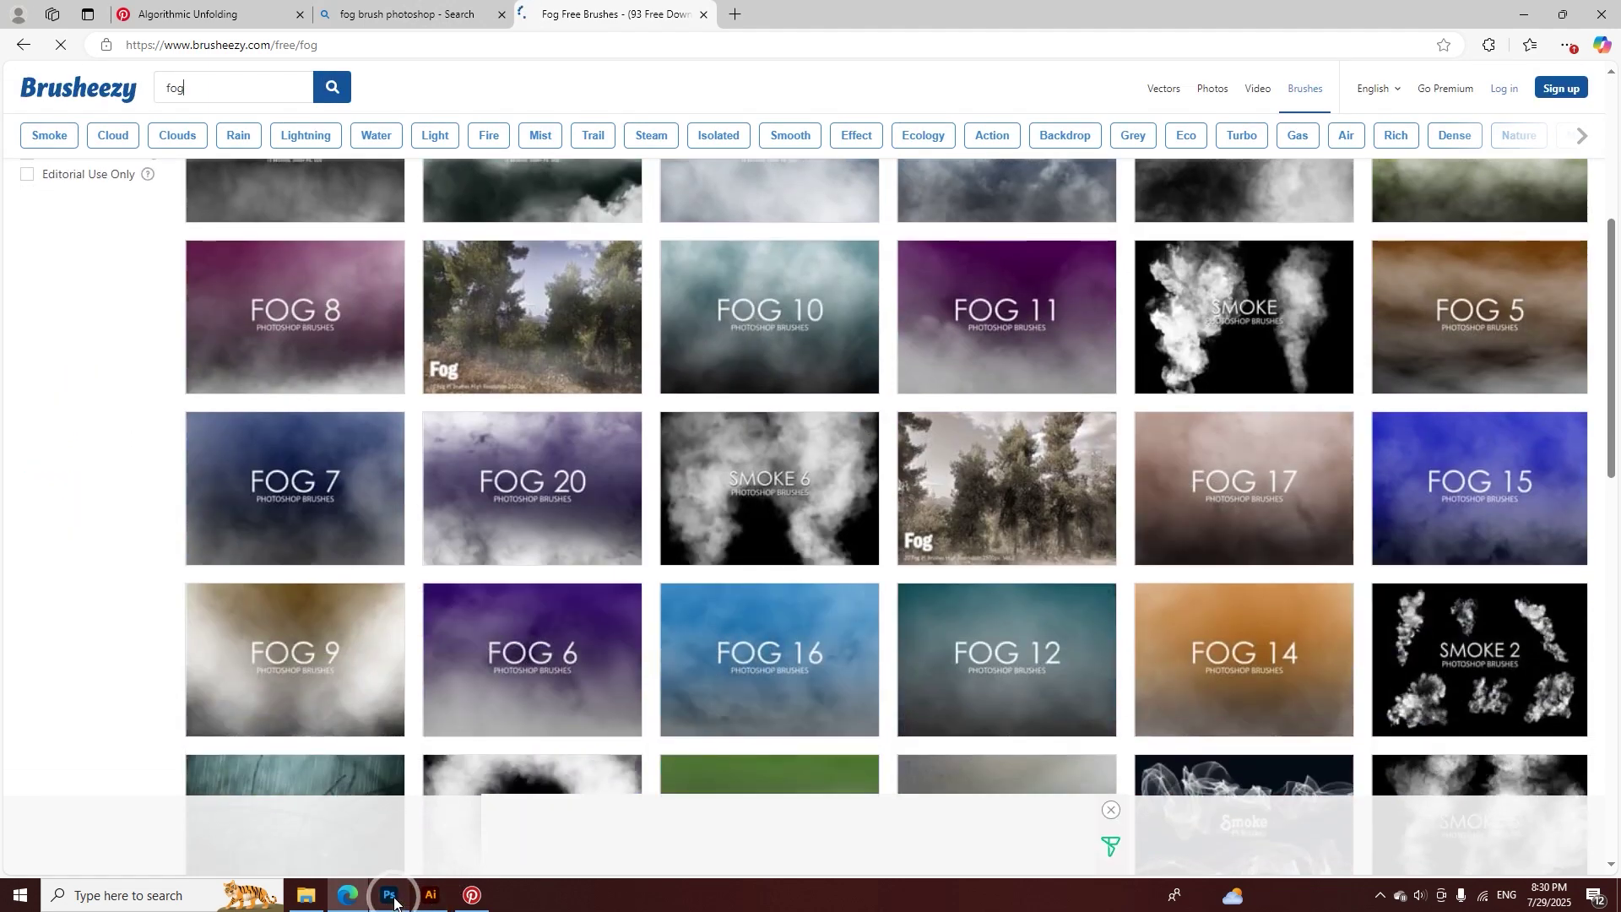
- Return to the Photoshop banner, set the empty brush layer to Overlay blending and shift the colour picker's hue to yellow
click(391, 896)
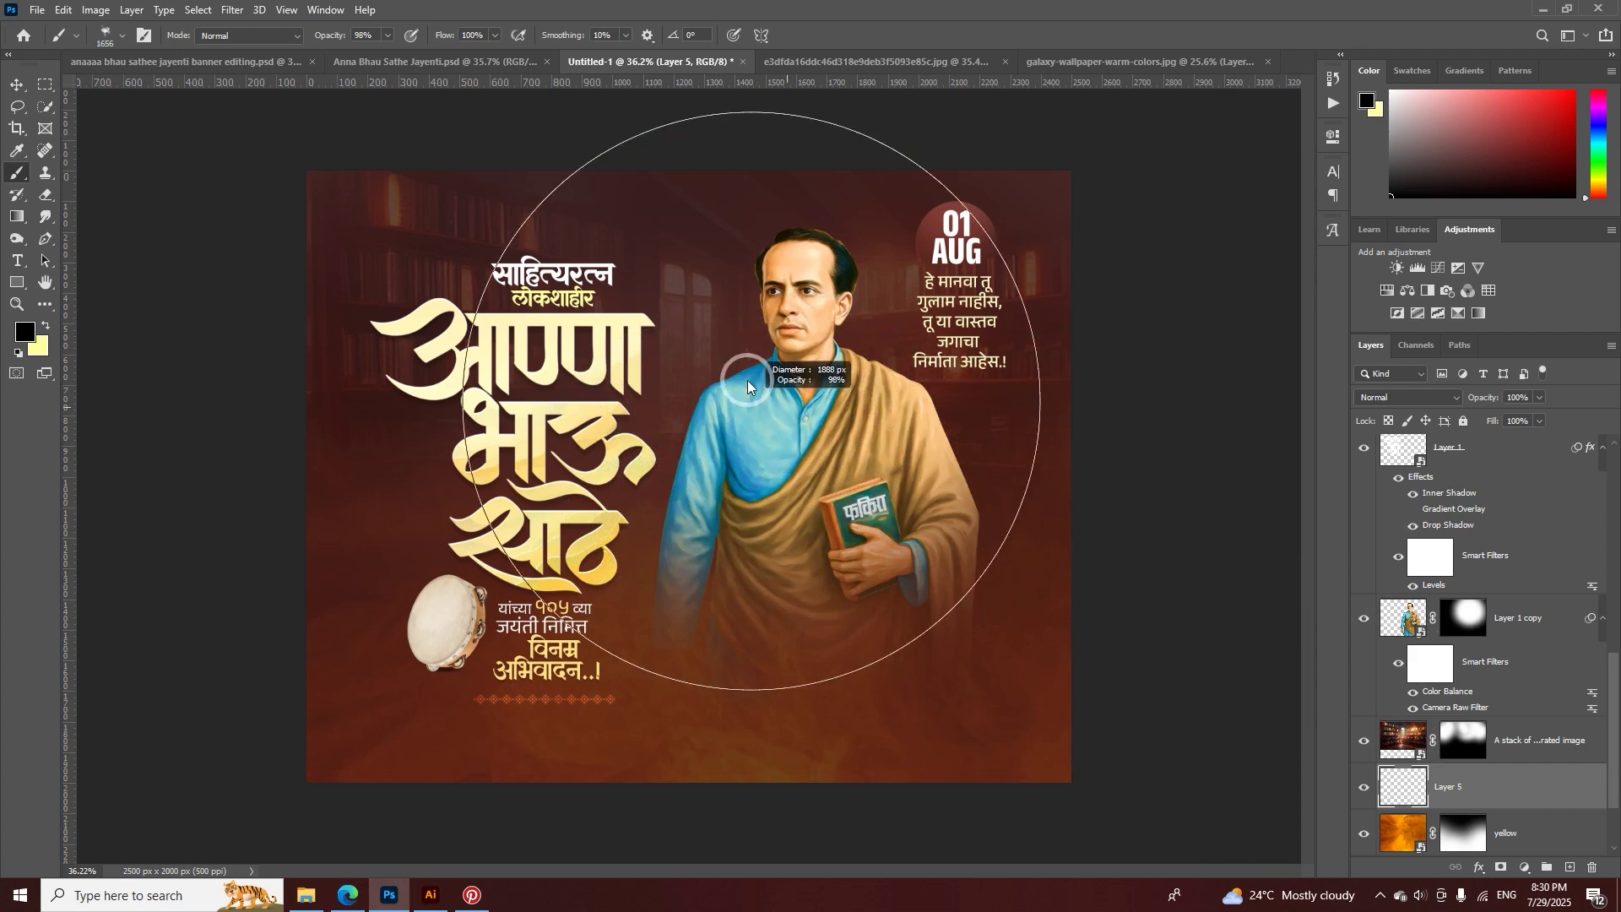
click(1404, 398)
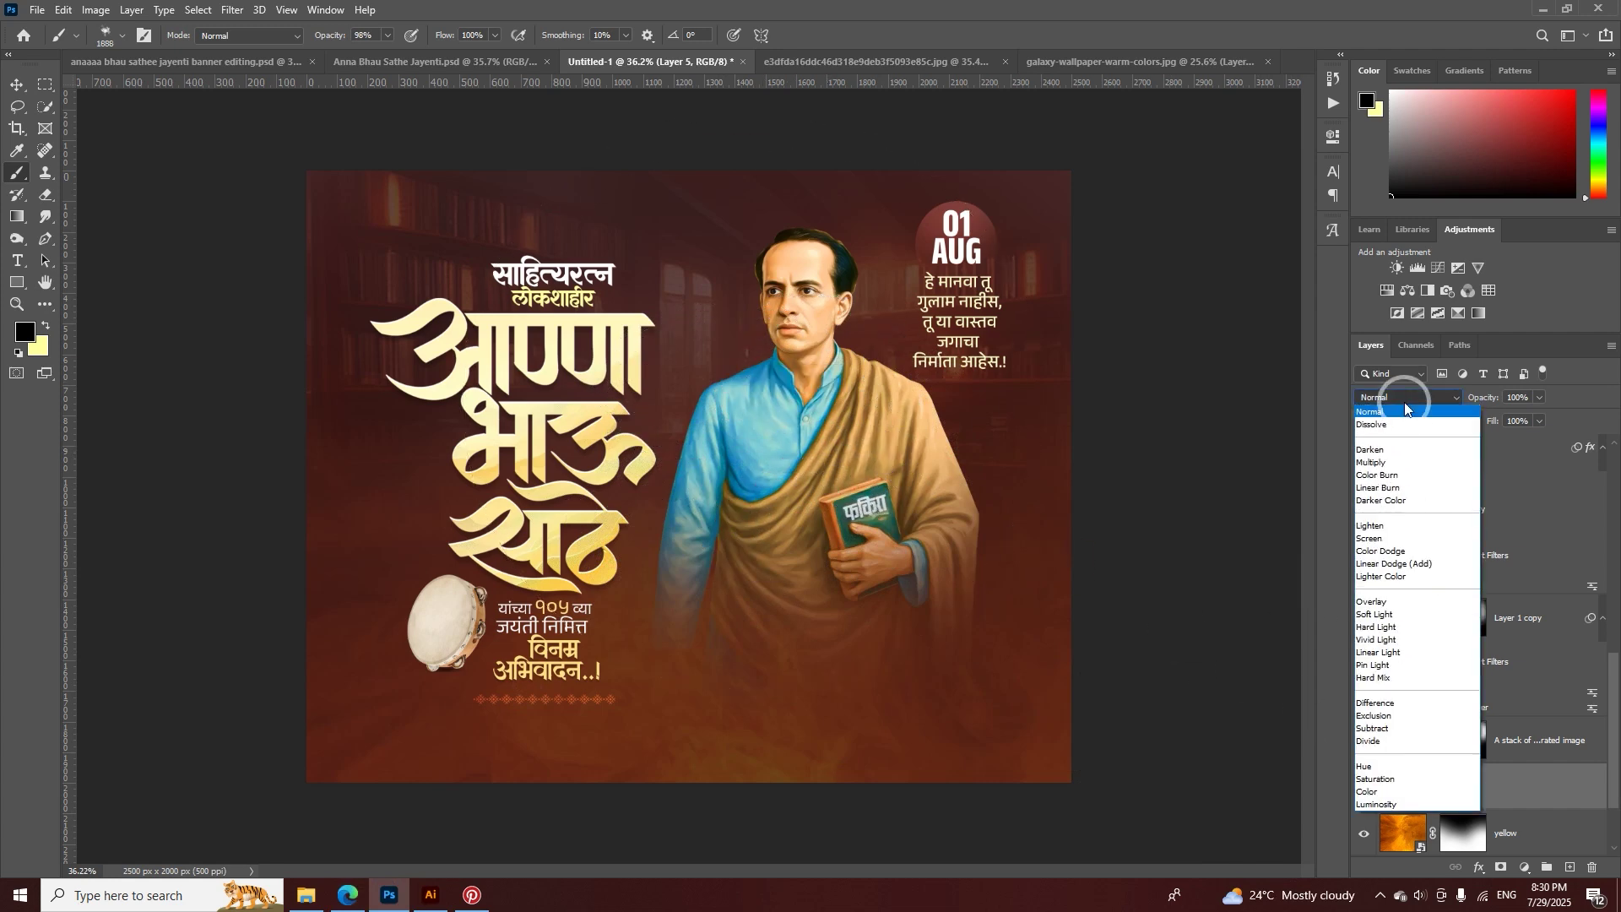
click(1410, 601)
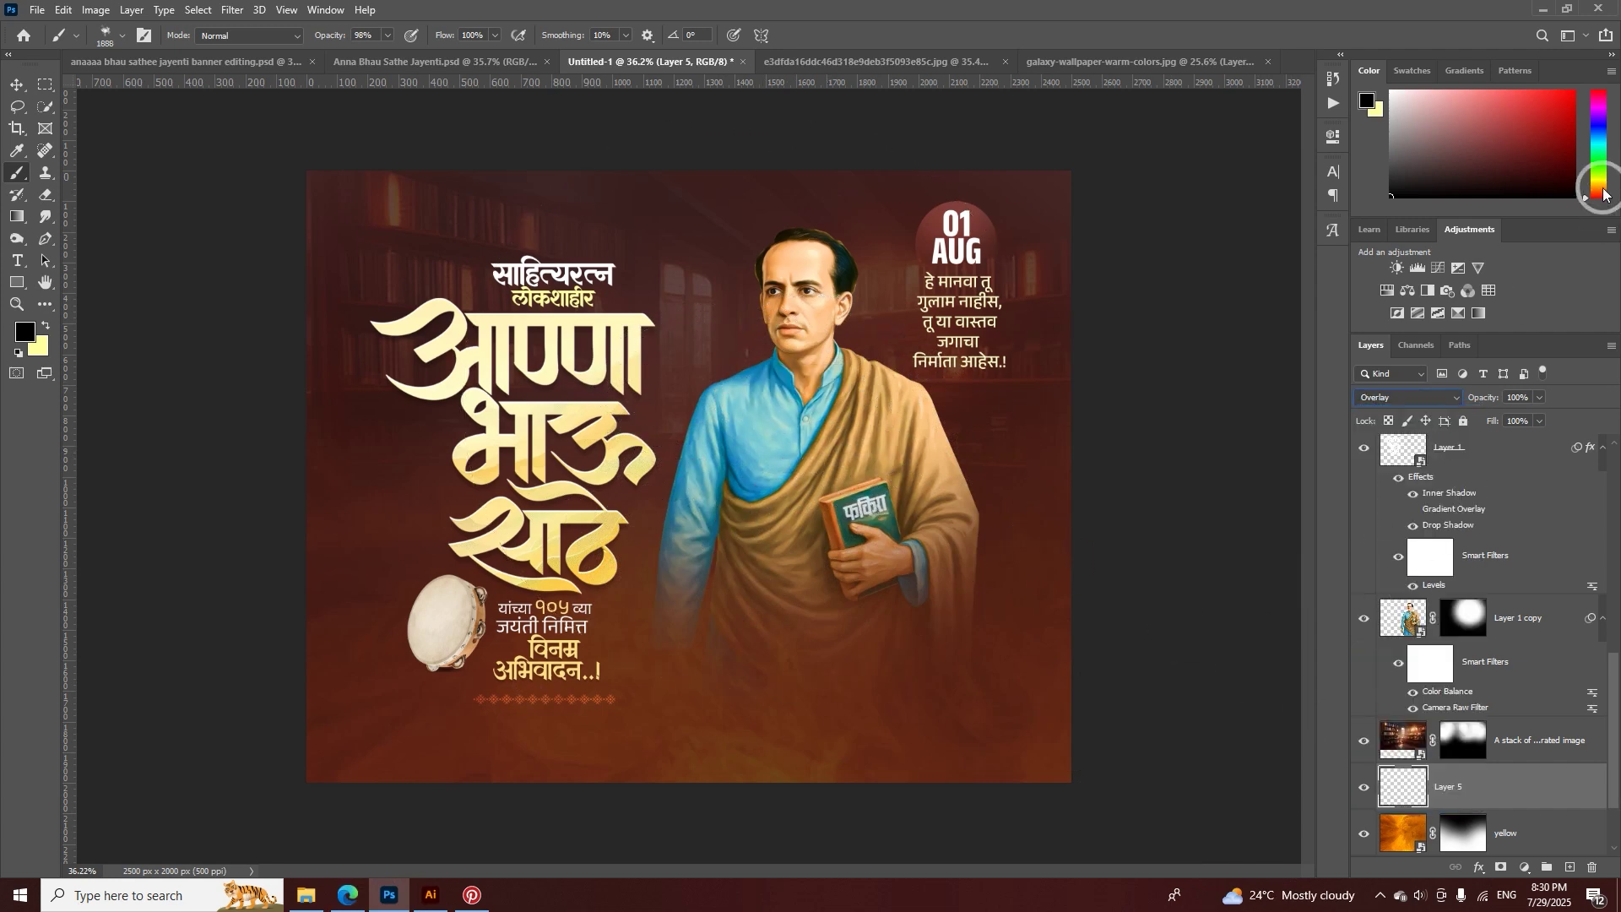
drag(1602, 189, 1598, 182)
mouse_move(701, 439)
mouse_down()
mouse_move(506, 473)
mouse_move(439, 583)
mouse_move(709, 642)
mouse_move(591, 542)
mouse_up()
drag(878, 540, 692, 743)
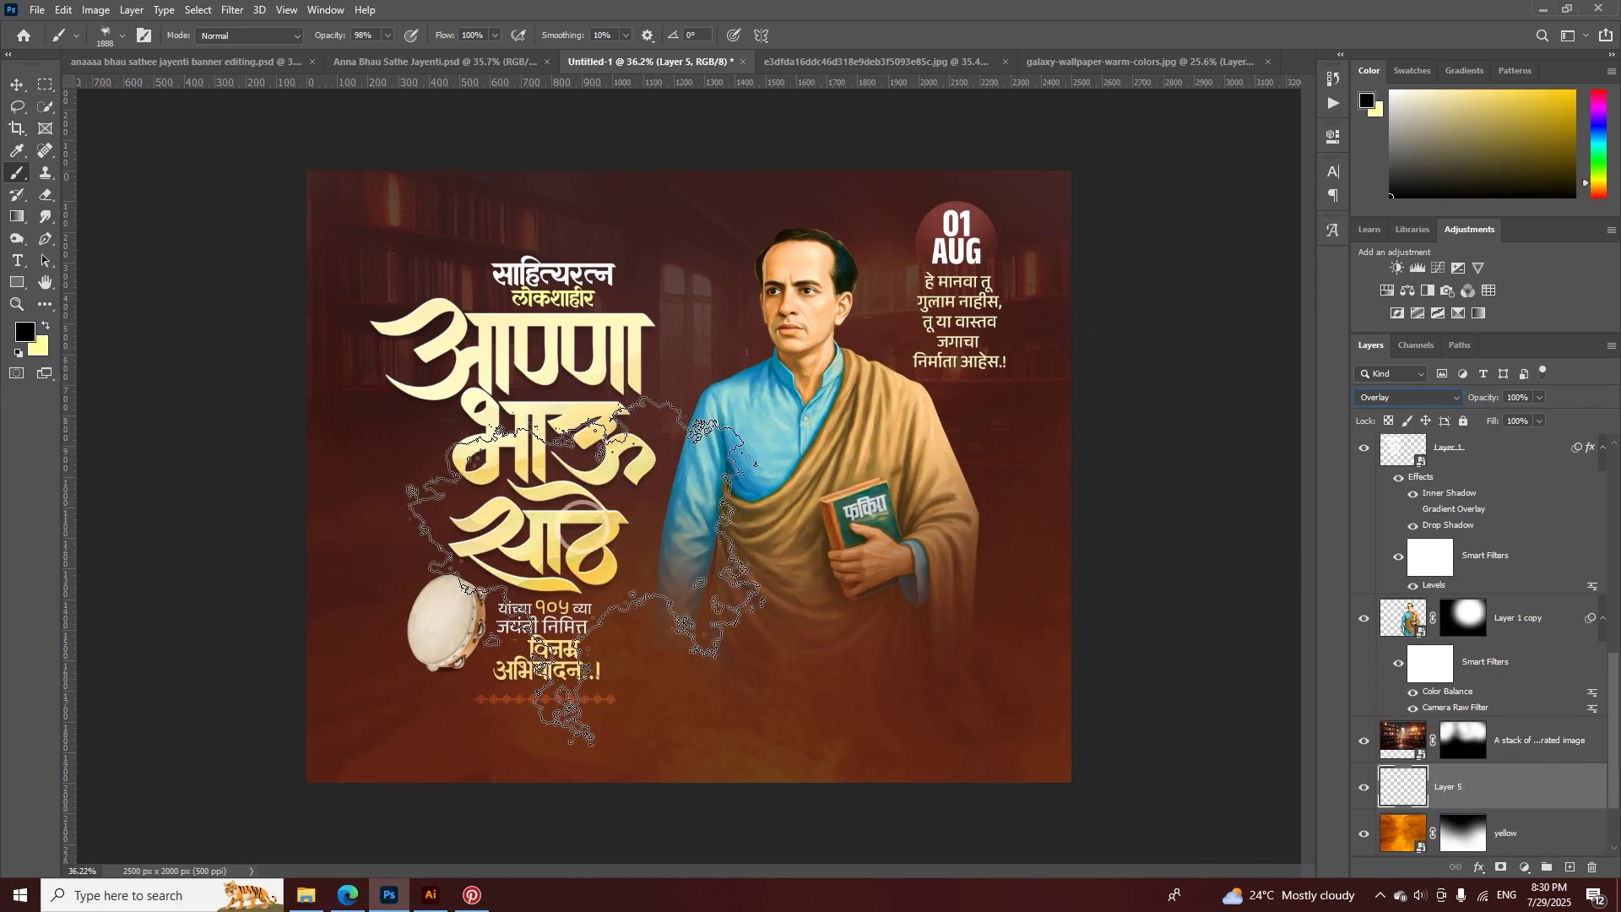
- Sample light gold from the lettering and paint powder texture behind the portrait and title with the brush enlarged to about 2296 px
click(15, 157)
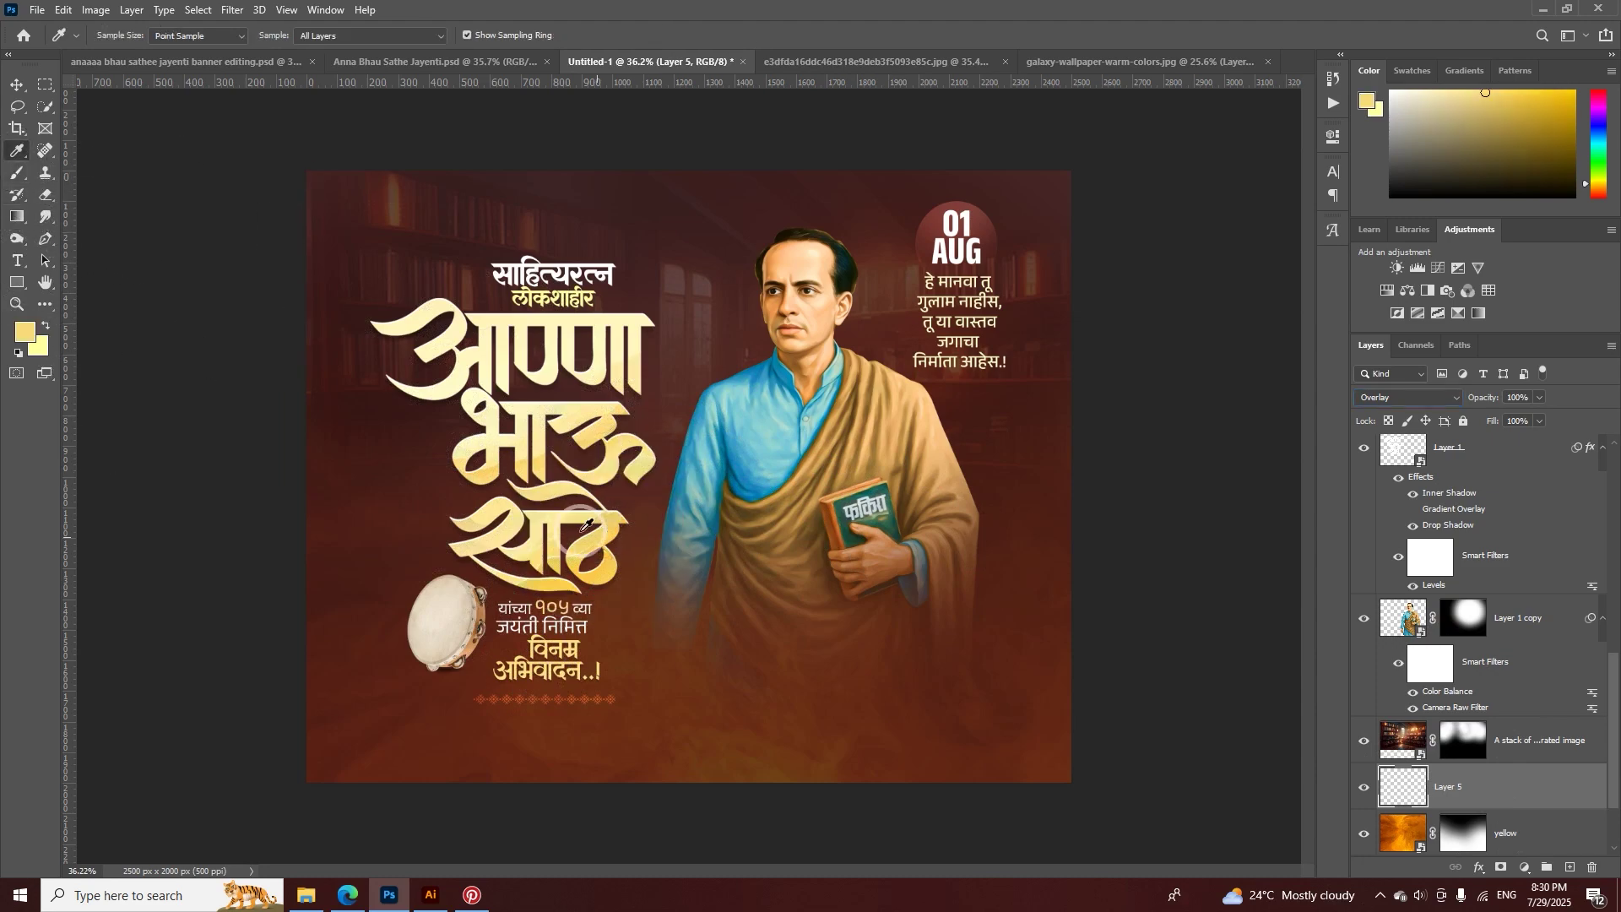
click(15, 177)
mouse_move(718, 405)
mouse_down()
mouse_move(844, 337)
mouse_move(946, 355)
mouse_move(854, 506)
mouse_up()
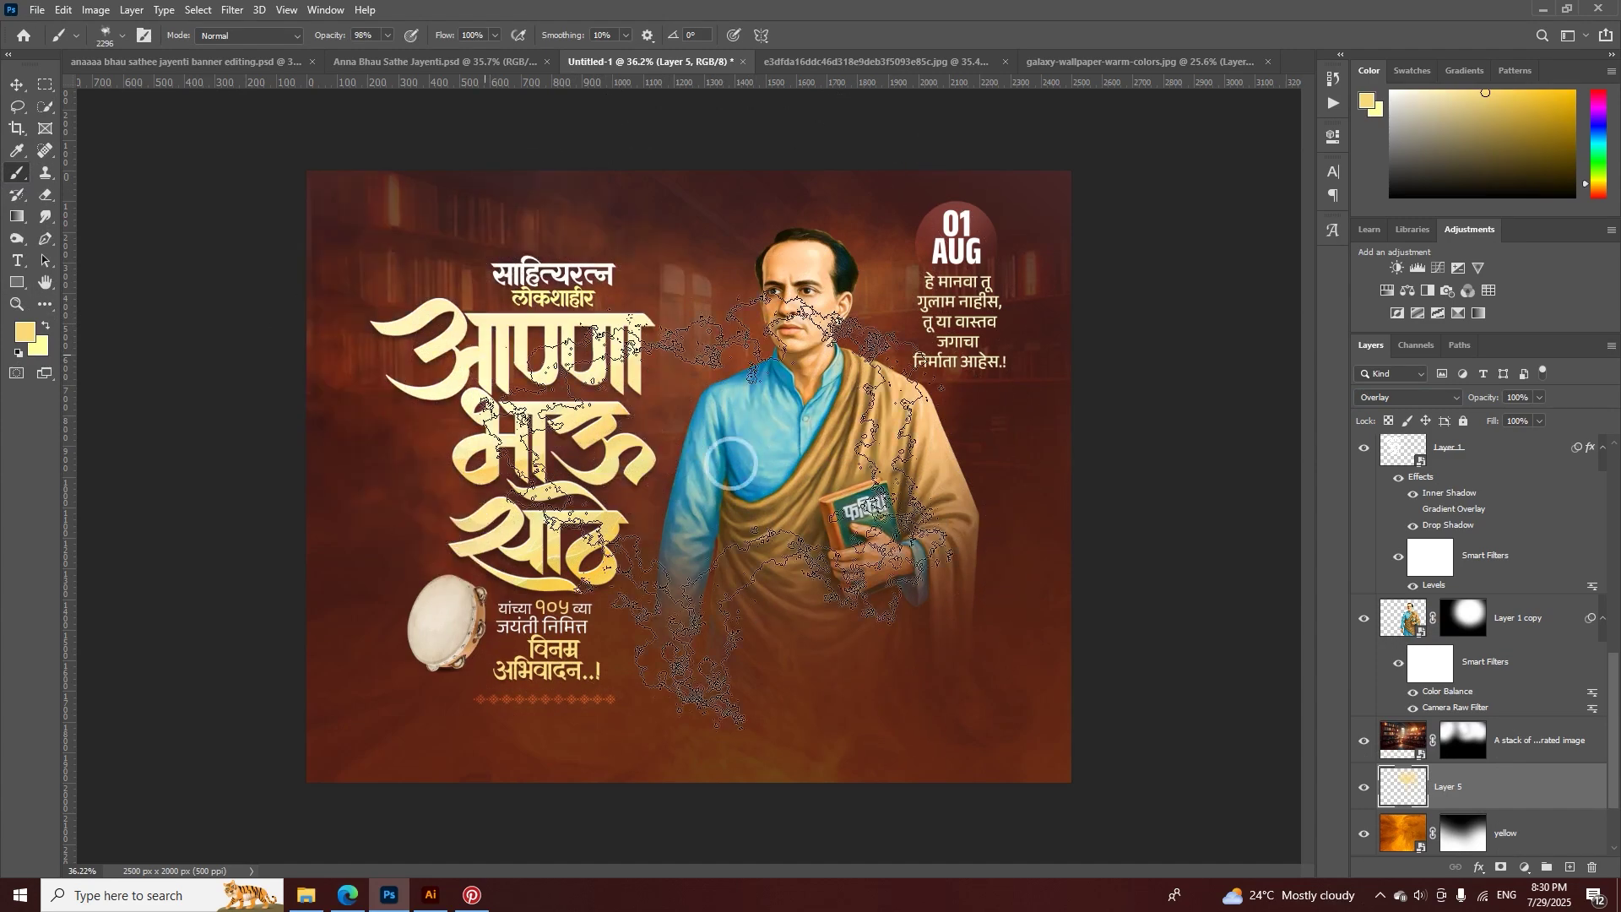
key(z)
mouse_move(778, 418)
mouse_down()
mouse_move(735, 422)
mouse_move(811, 427)
mouse_move(772, 441)
mouse_up()
key(b)
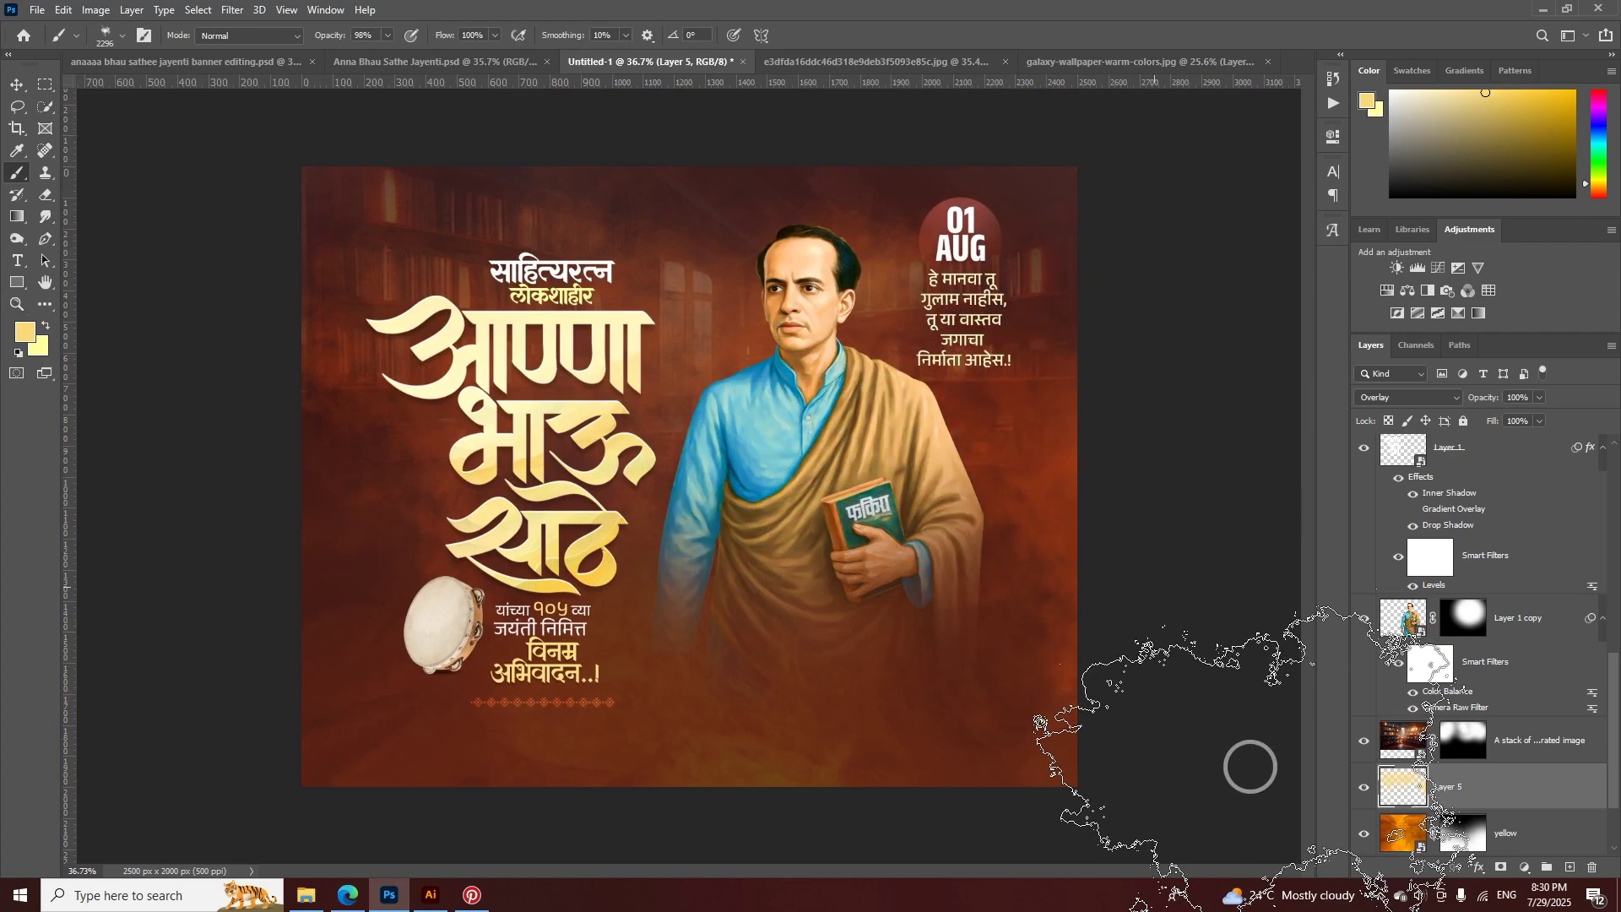
key(z)
mouse_move(709, 399)
mouse_down()
mouse_move(755, 414)
mouse_move(693, 413)
mouse_up()
key(b)
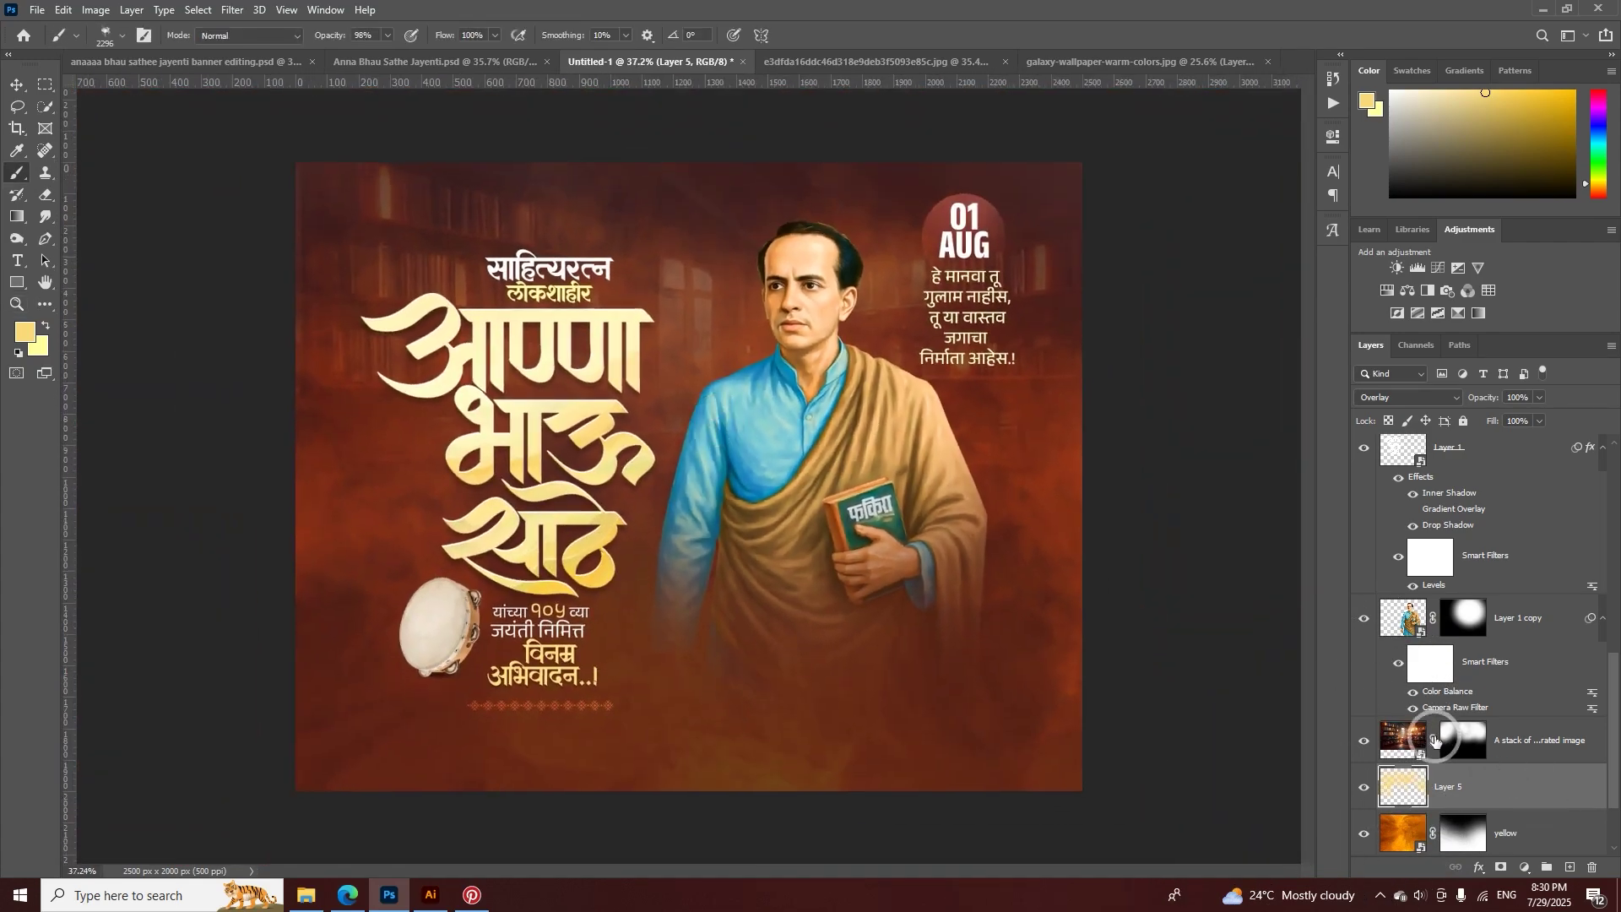
- Duplicate the masked library image layer and lower the copy's opacity to 0%
click(1394, 735)
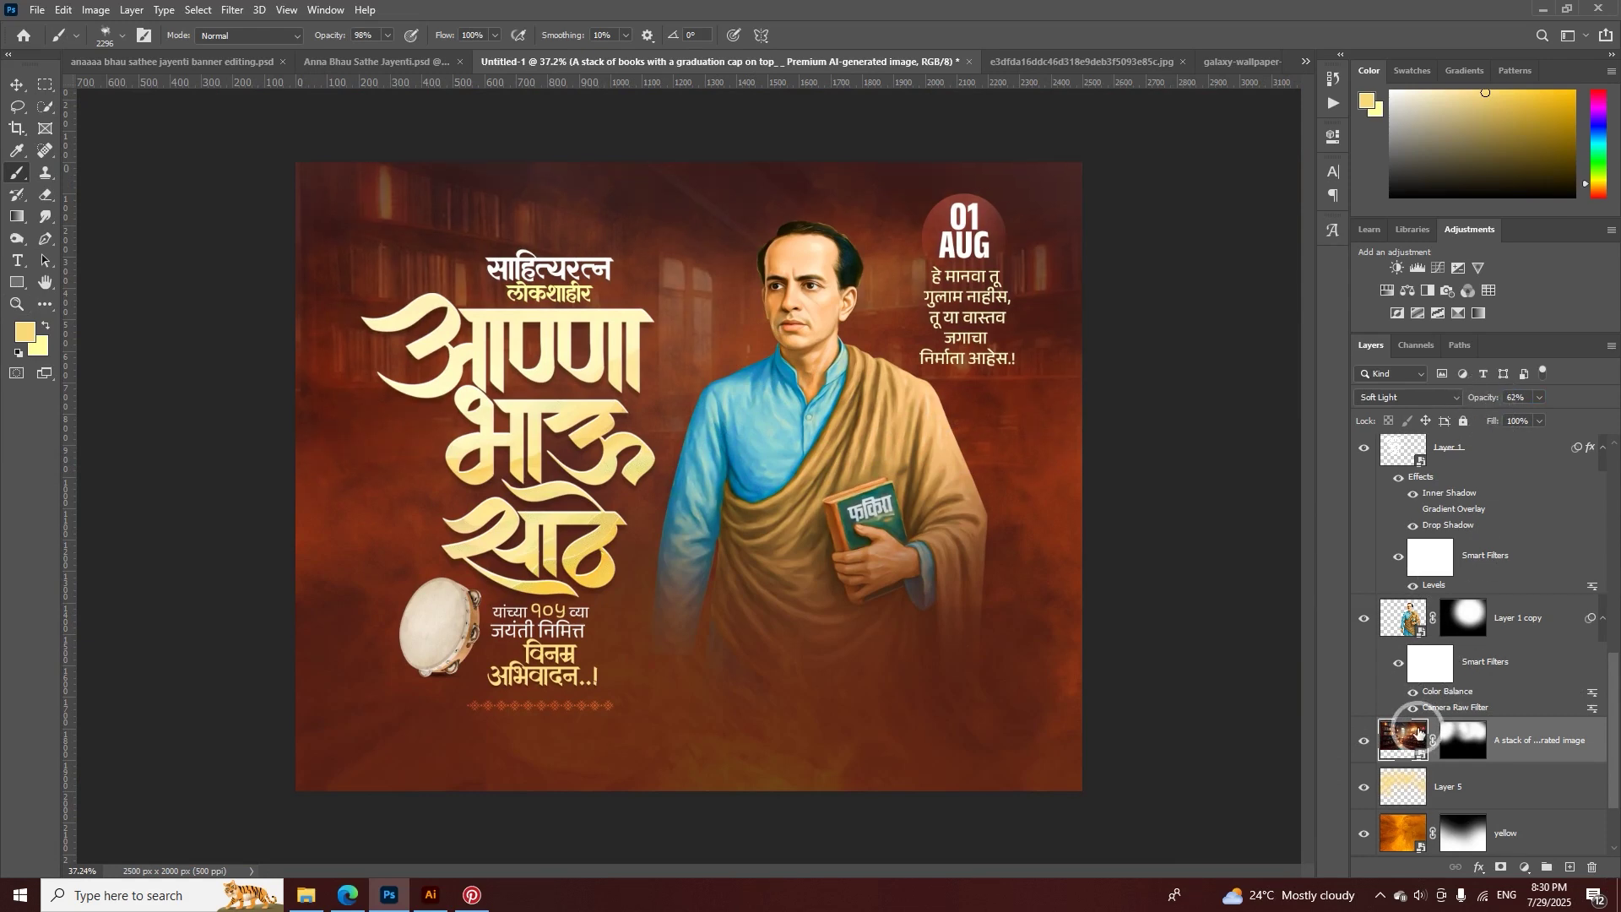
key(ctrl+j)
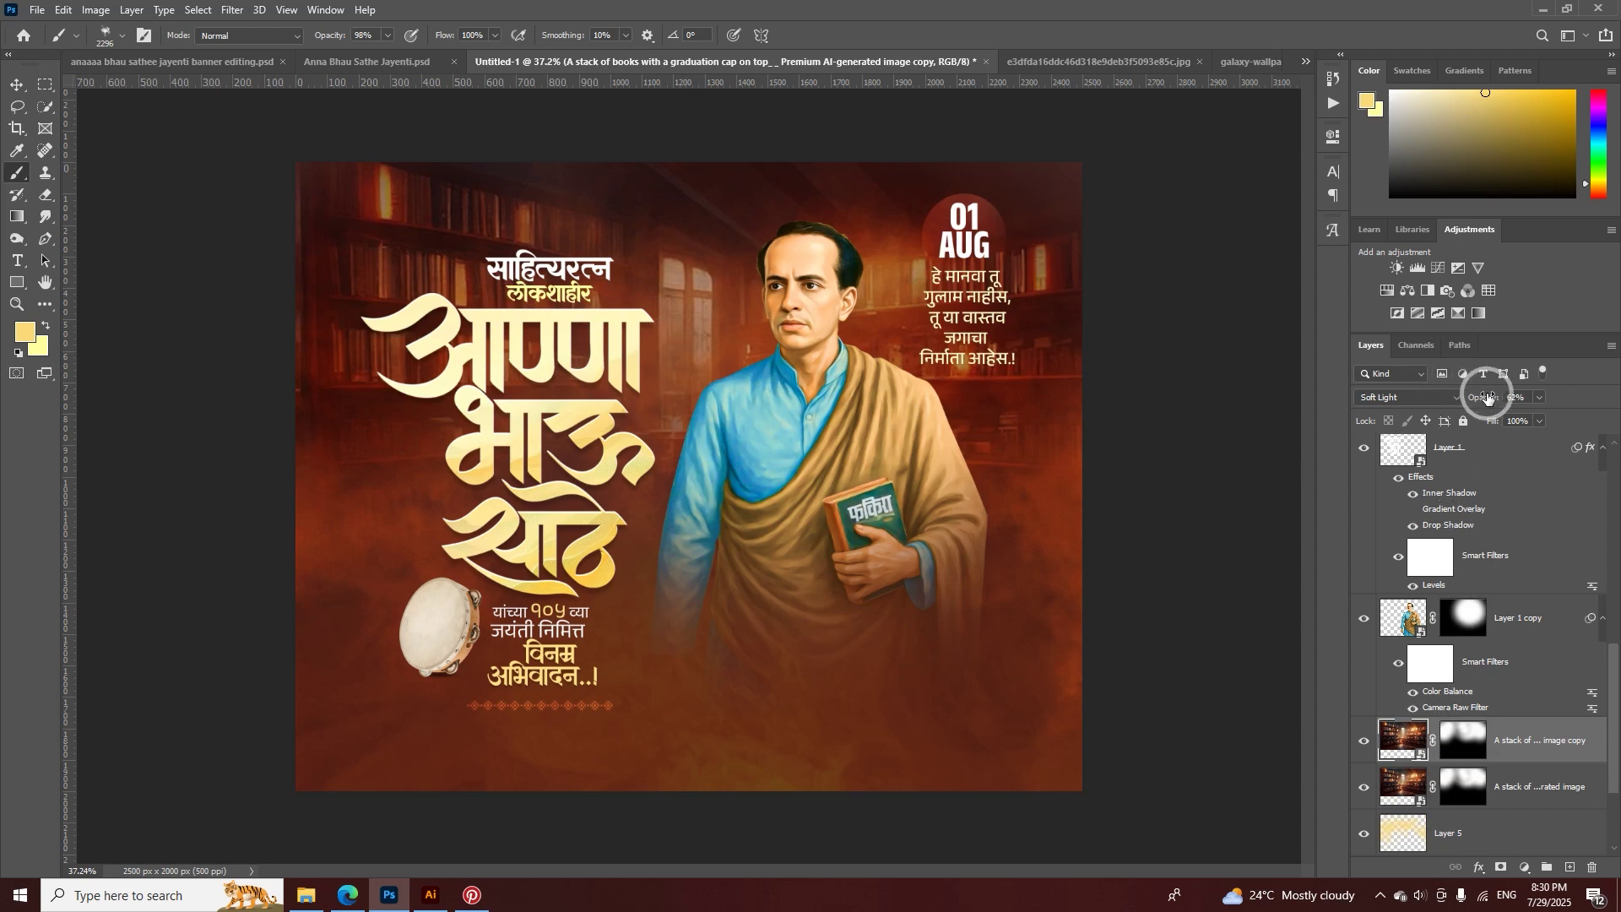
drag(1466, 399, 1484, 401)
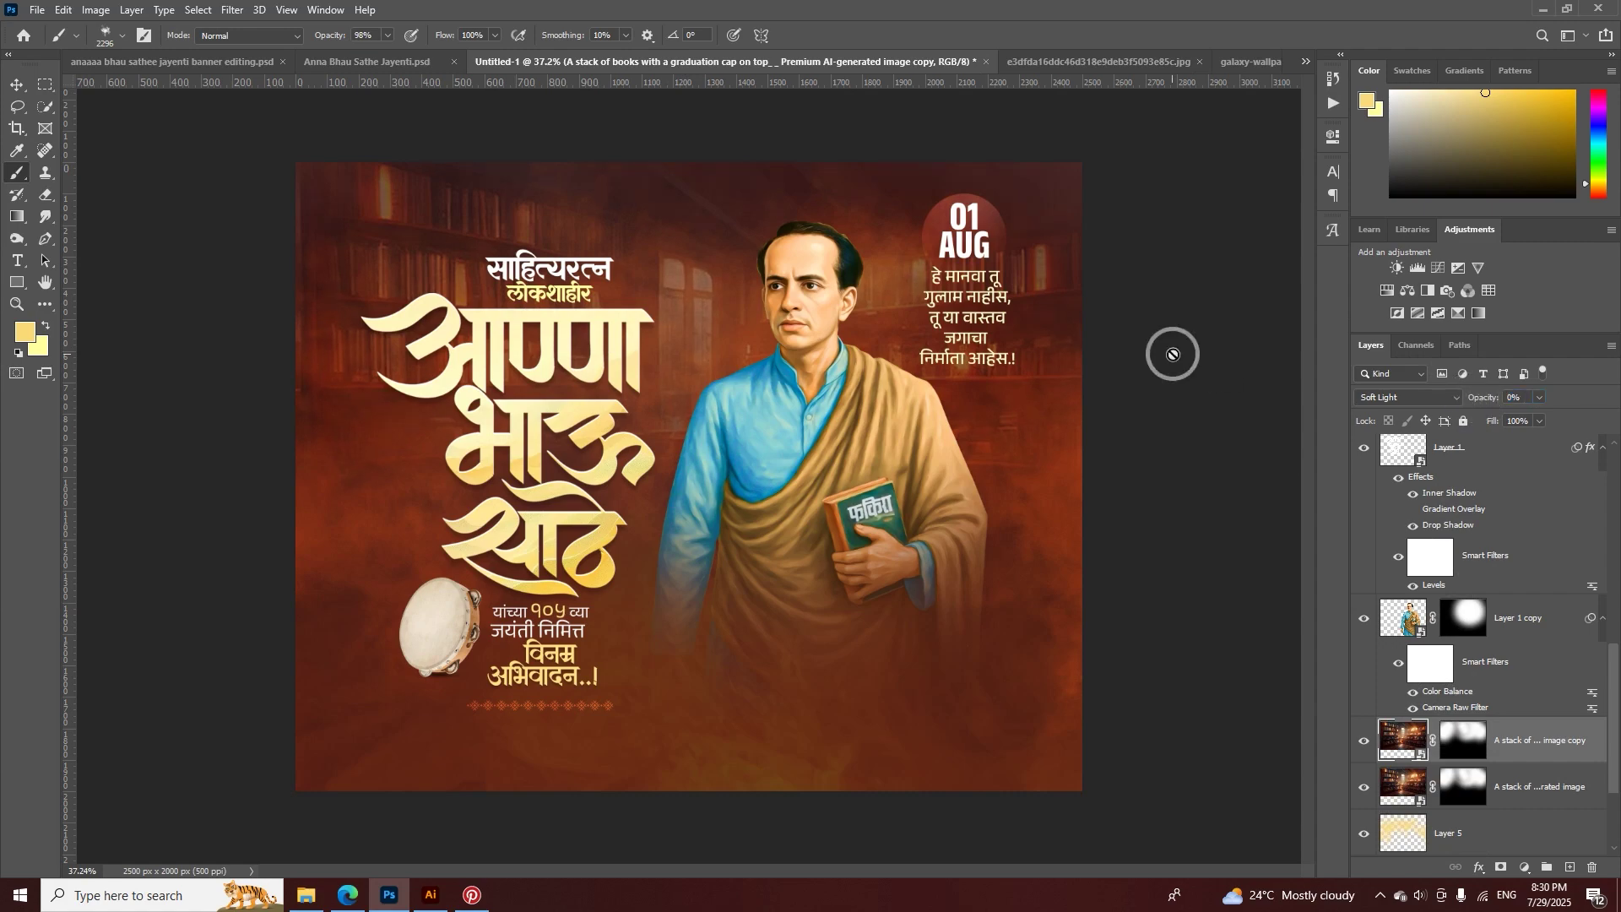
- Select the ellipse behind the 01 AUG date, try Normal blending on it and set it back to Overlay
click(20, 85)
scroll(1060, 383, up, 5)
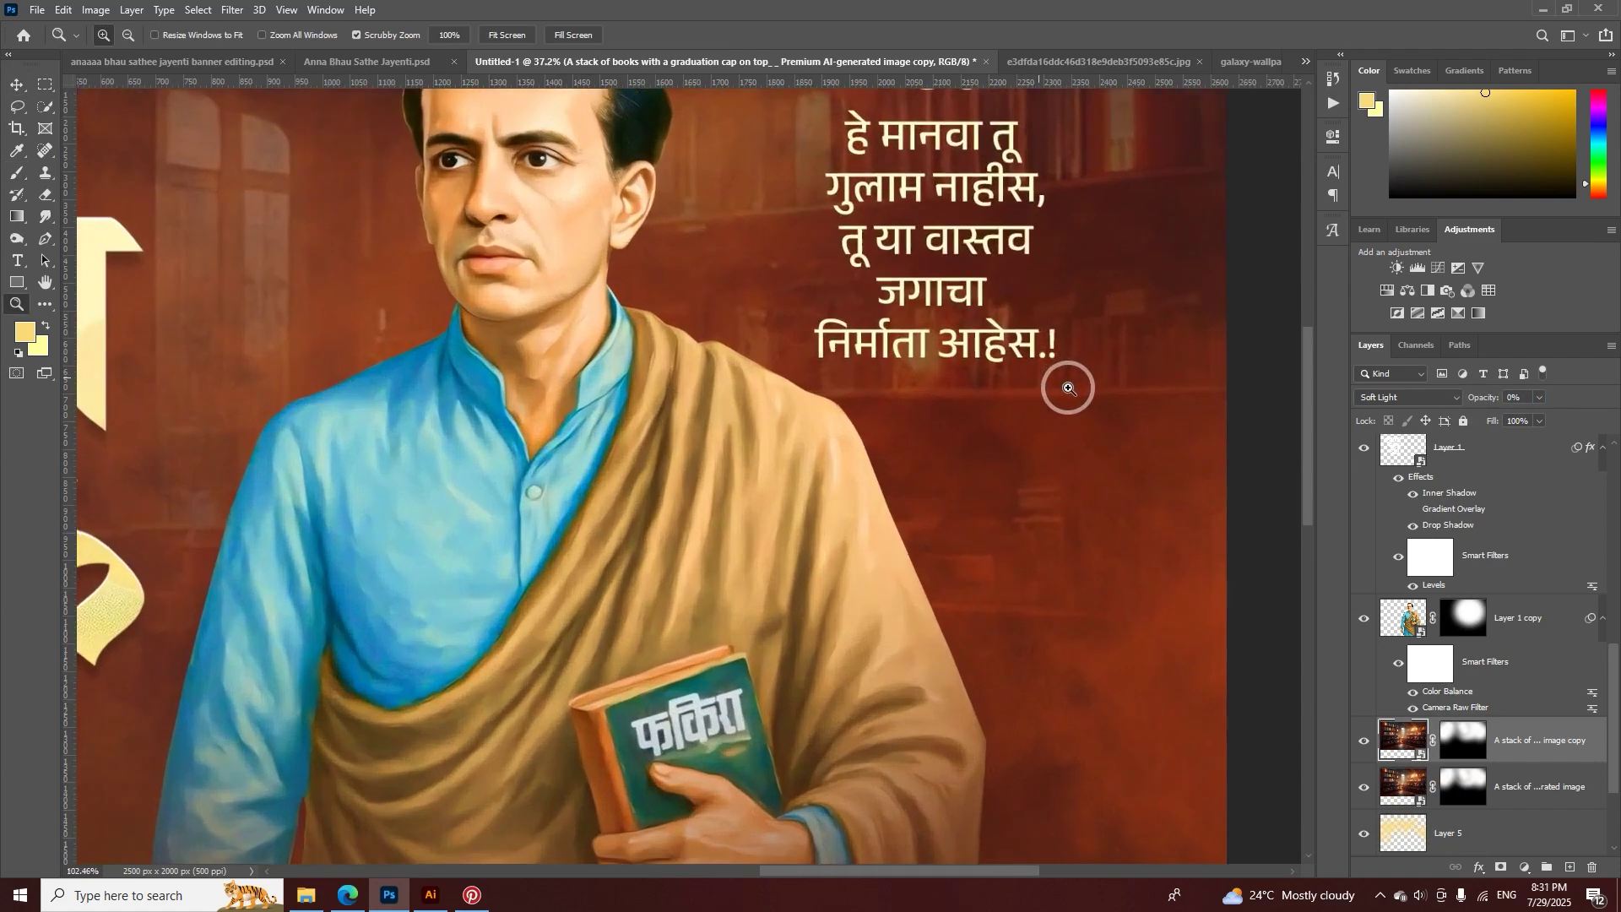
drag(1013, 387, 880, 643)
drag(861, 163, 868, 201)
click(879, 200)
click(1403, 474)
click(902, 213)
click(1446, 543)
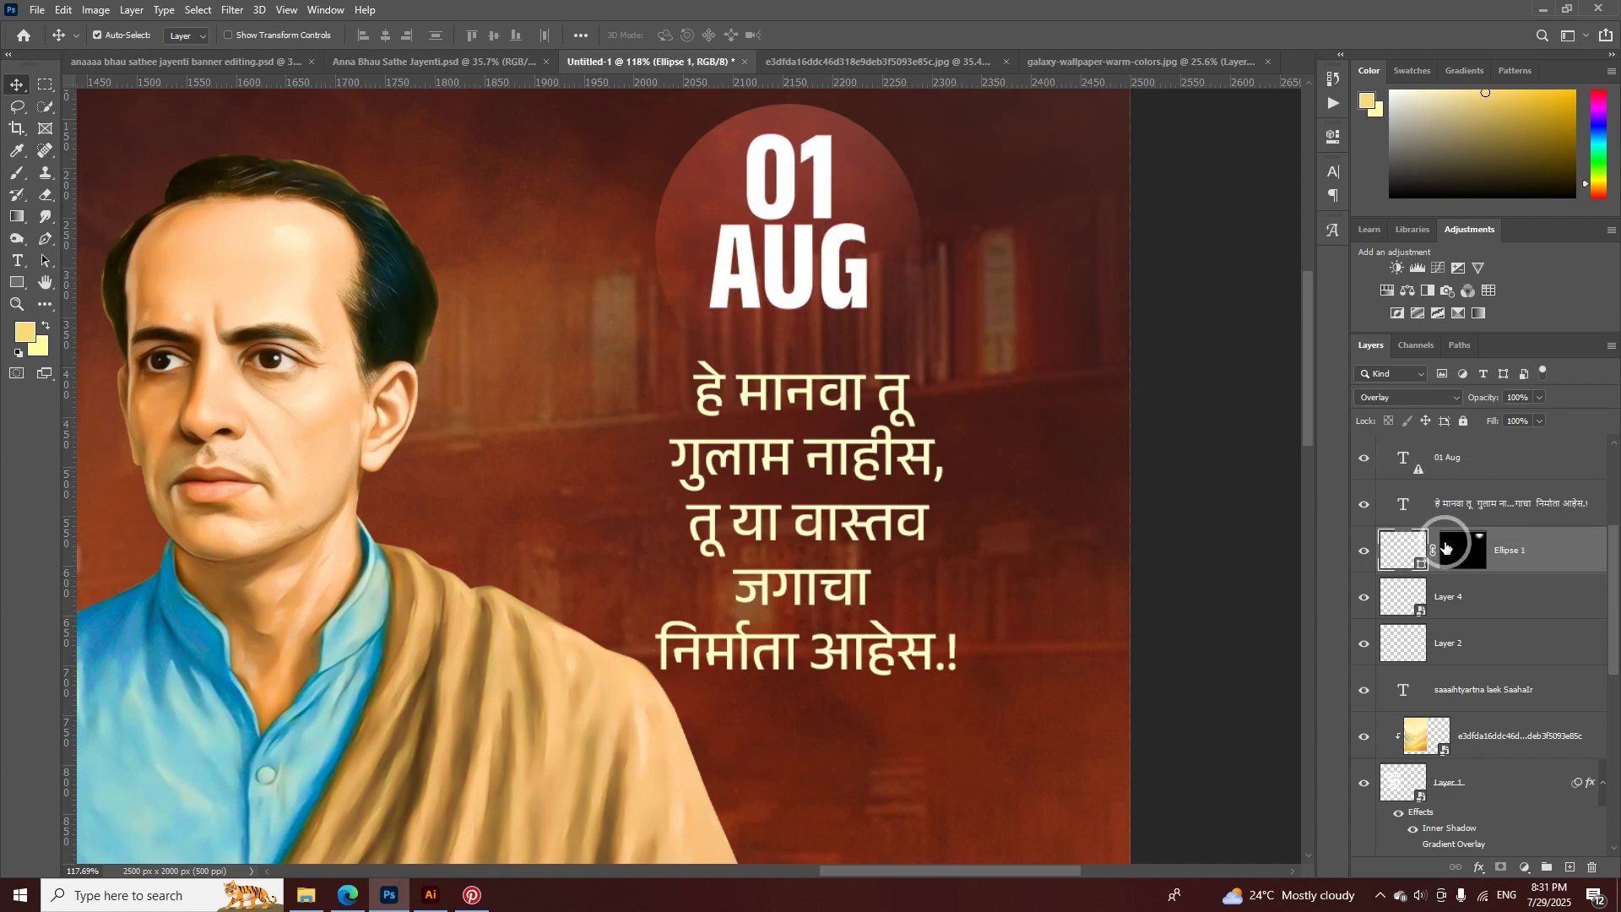
click(1408, 396)
click(1384, 410)
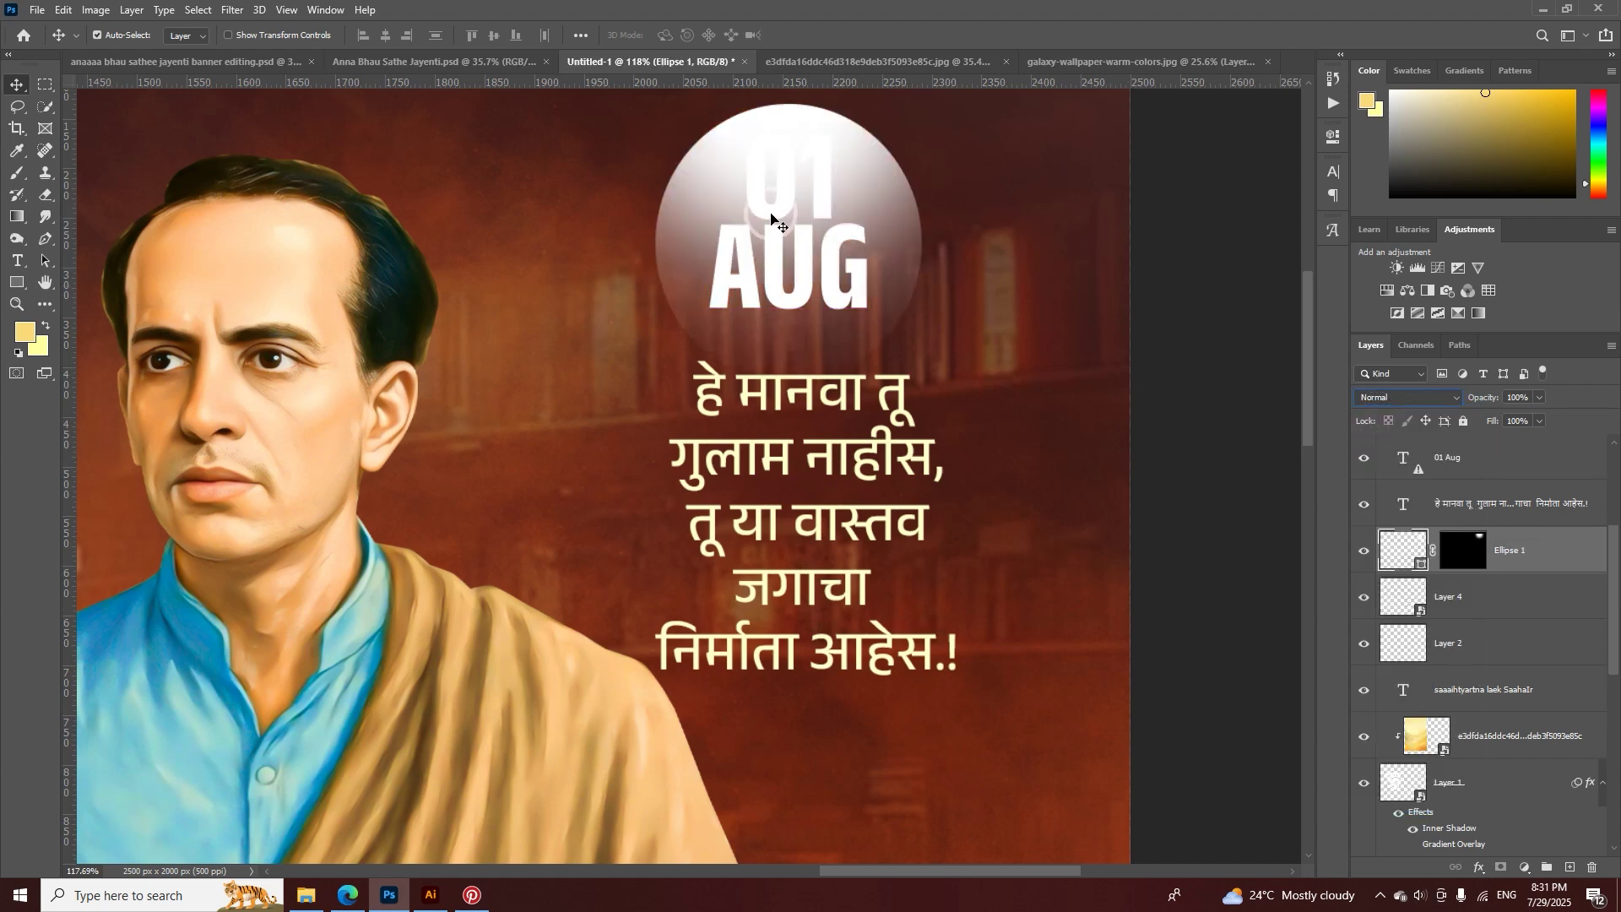
click(1408, 396)
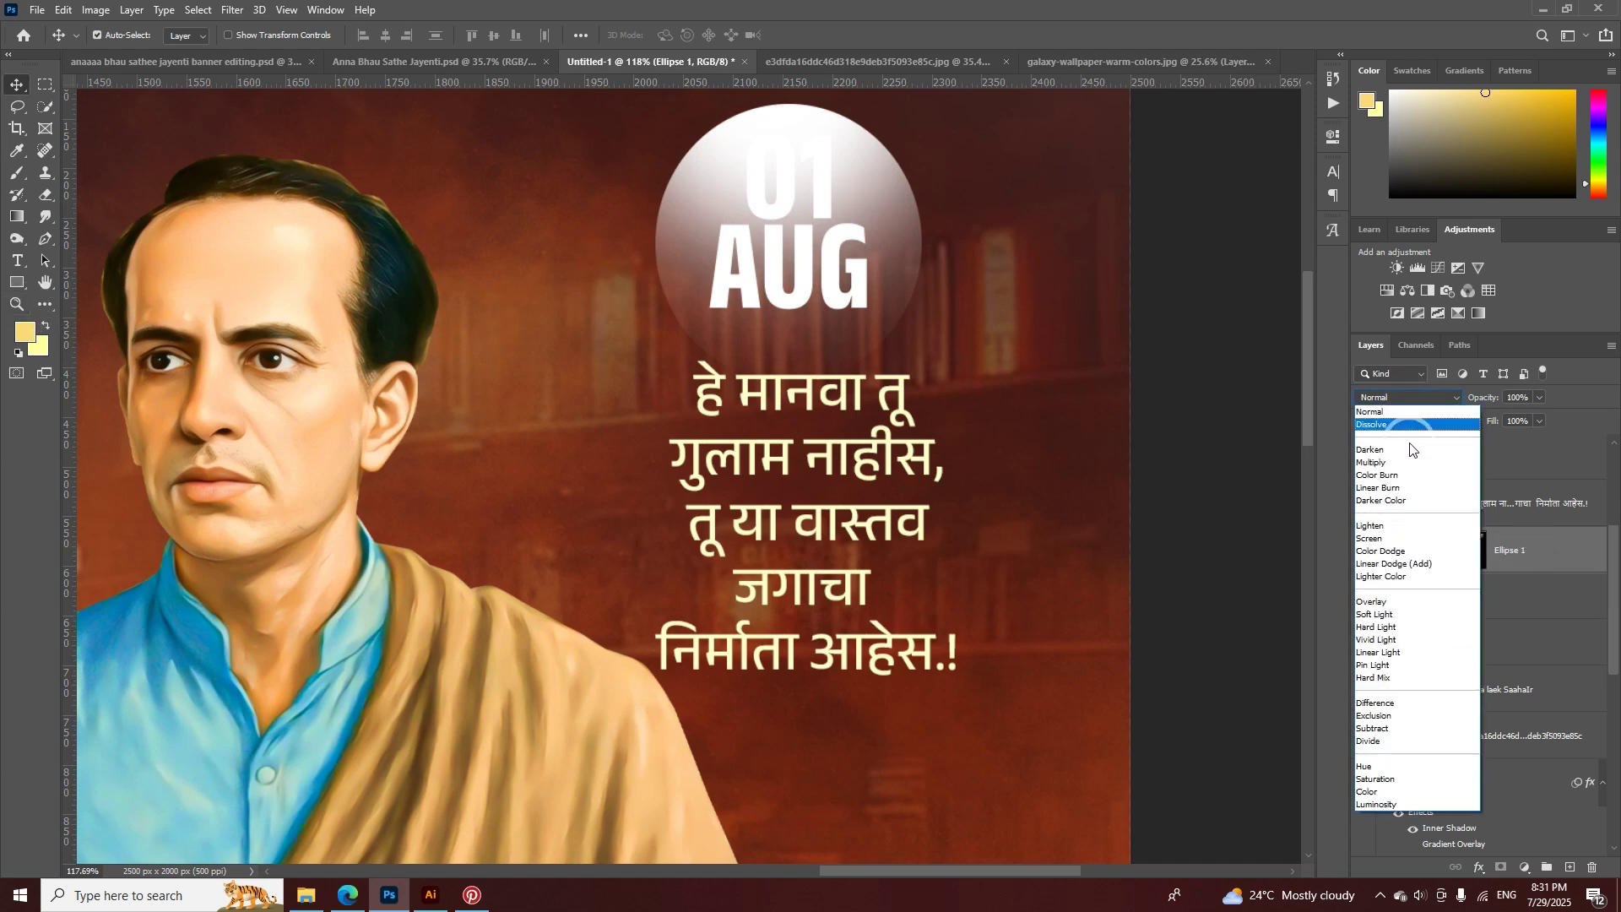
click(1426, 606)
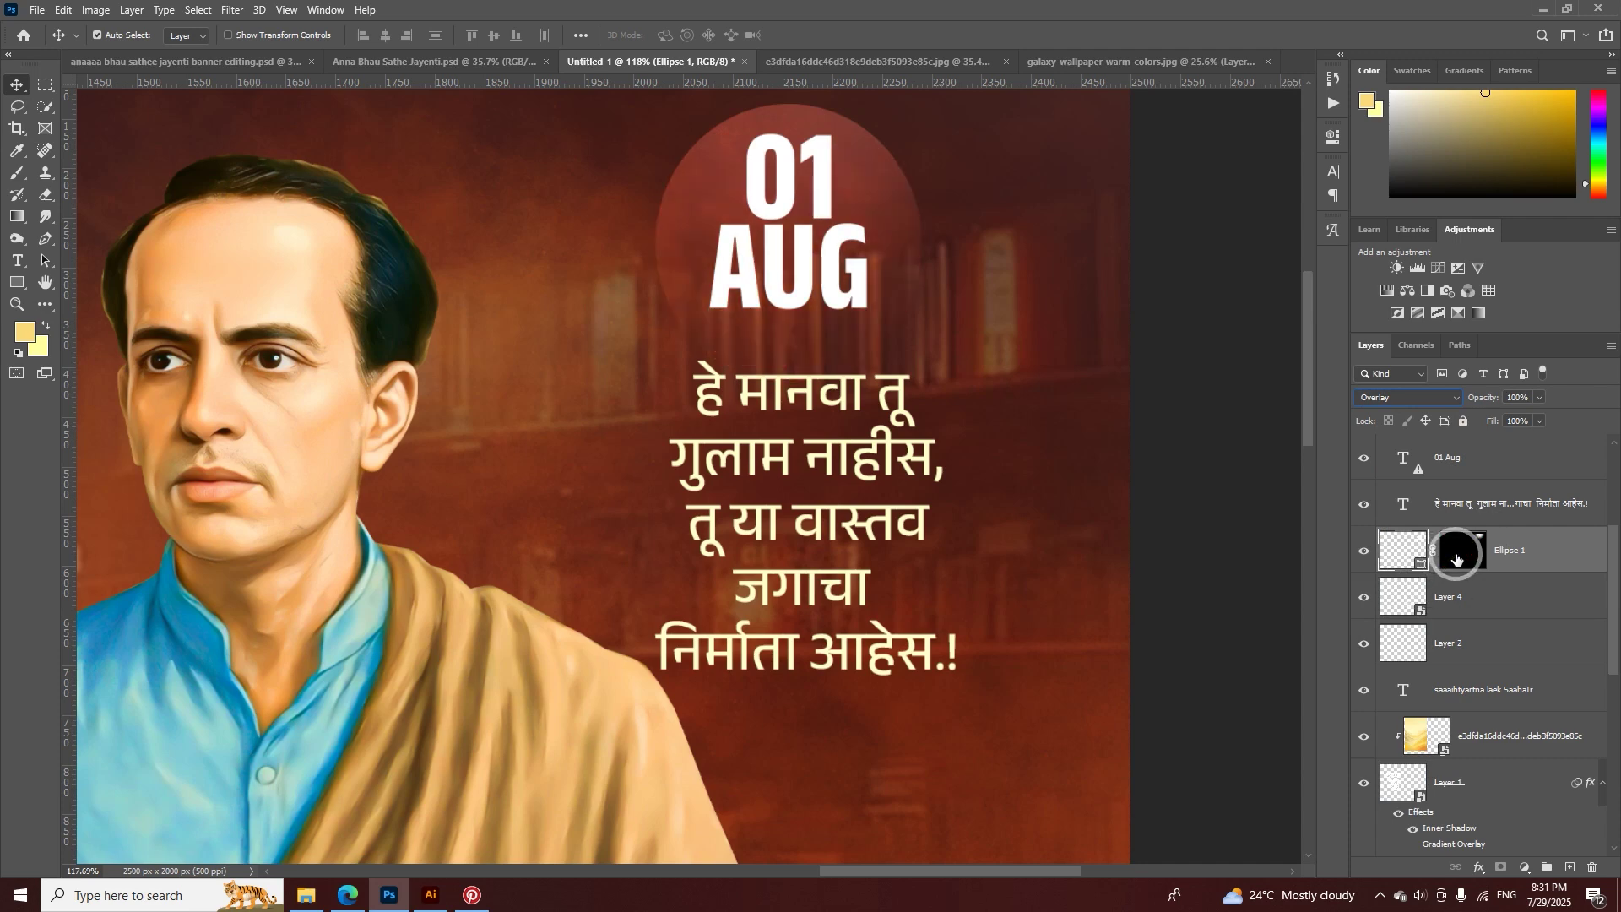
- Recolour the ellipse behind the 01 AUG date to golden orange ffb400
double_click(1419, 567)
drag(1121, 474, 1136, 367)
mouse_move(1123, 425)
mouse_down()
mouse_move(1176, 554)
mouse_move(1136, 373)
mouse_move(1157, 326)
mouse_up()
click(1174, 553)
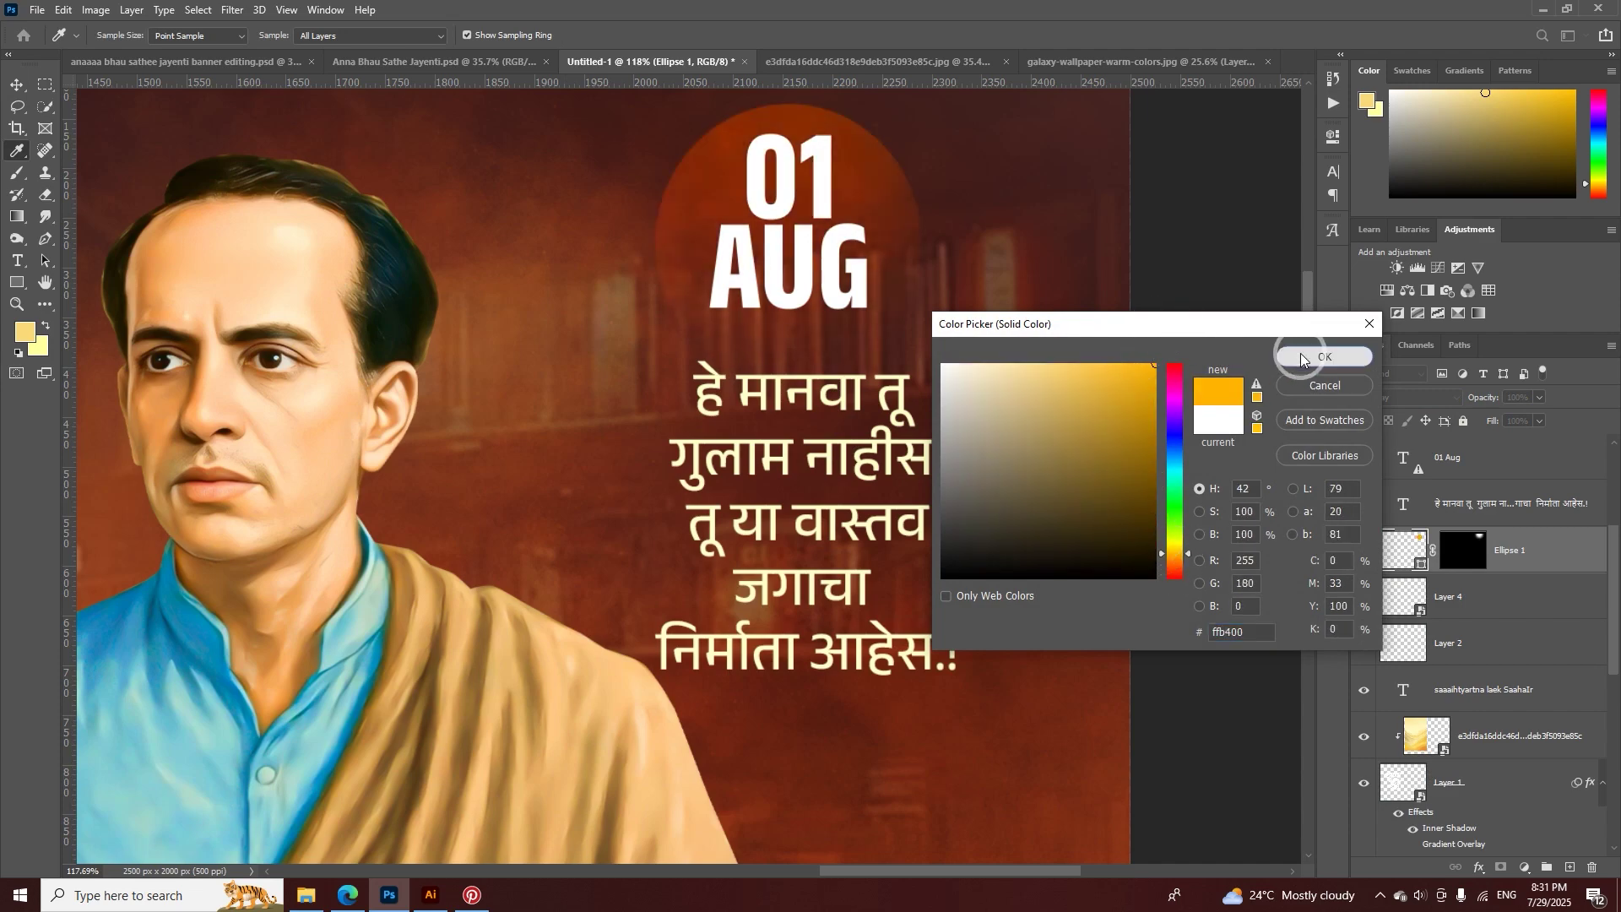
click(1317, 355)
key(z)
drag(913, 347, 793, 365)
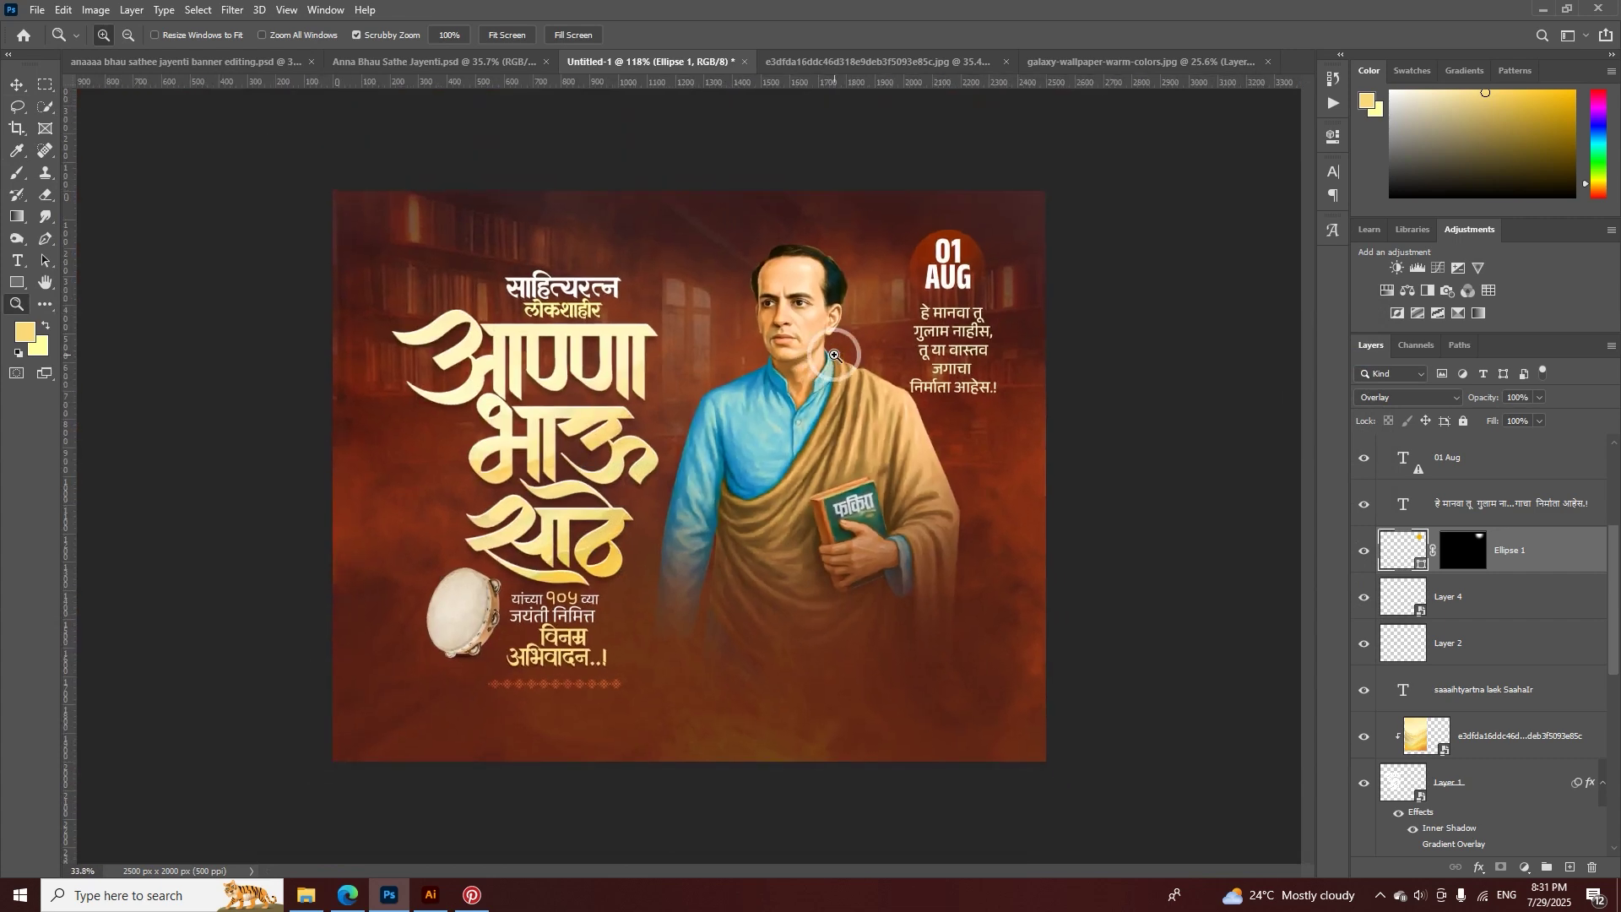
- Shift the portrait slightly left and down, duplicate its layer and toggle the visibility of both copies
click(17, 88)
drag(798, 428, 798, 427)
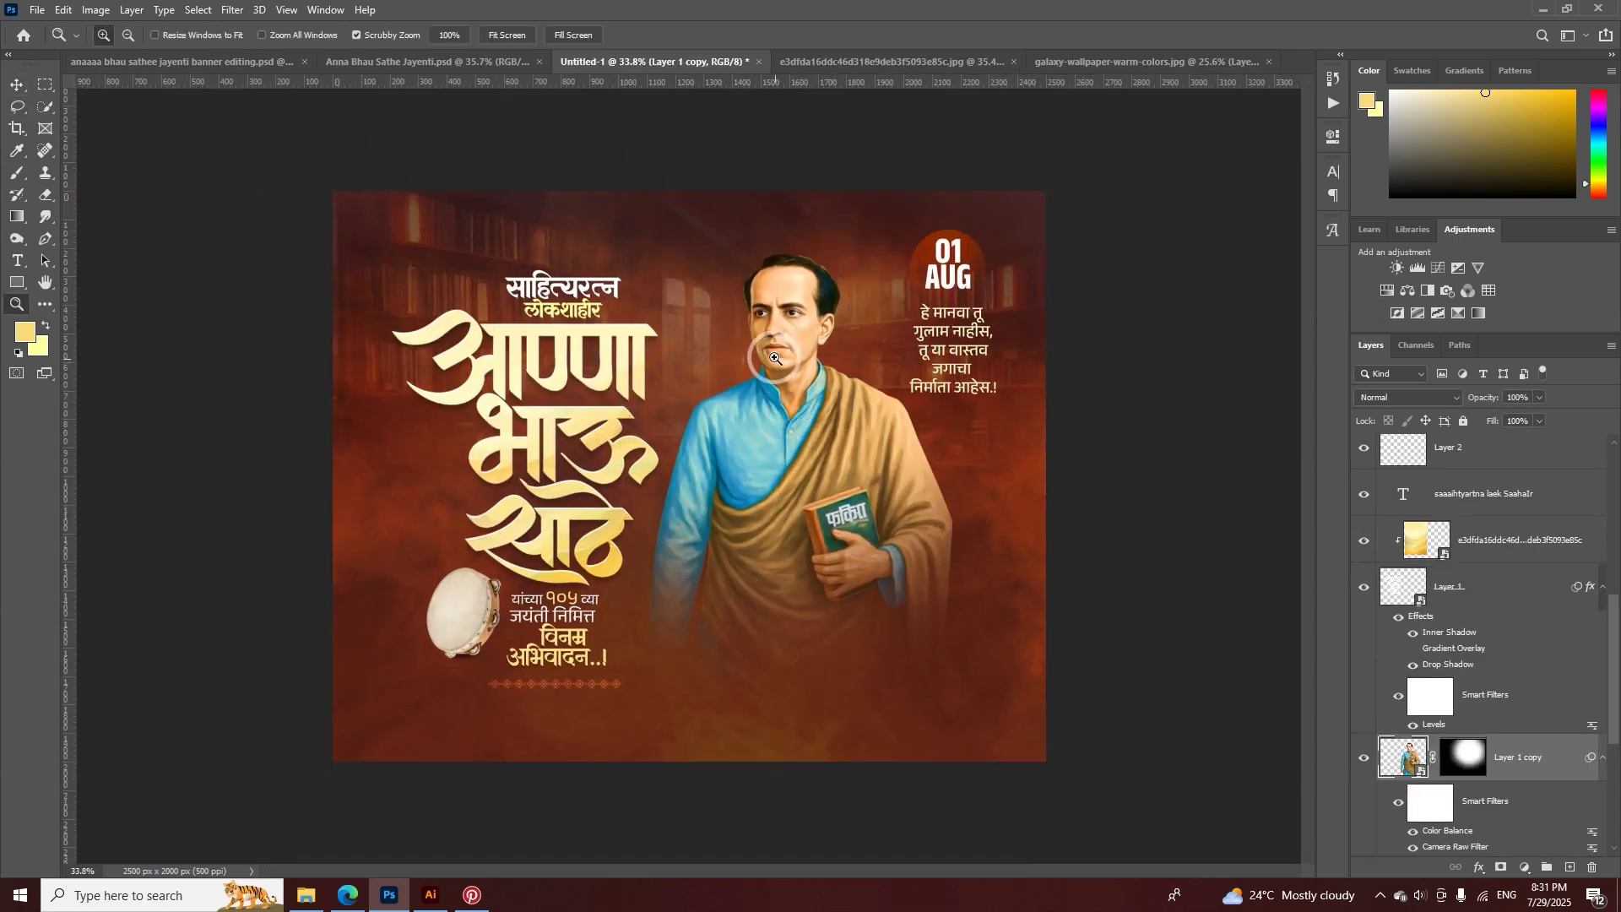
scroll(810, 389, up, 3)
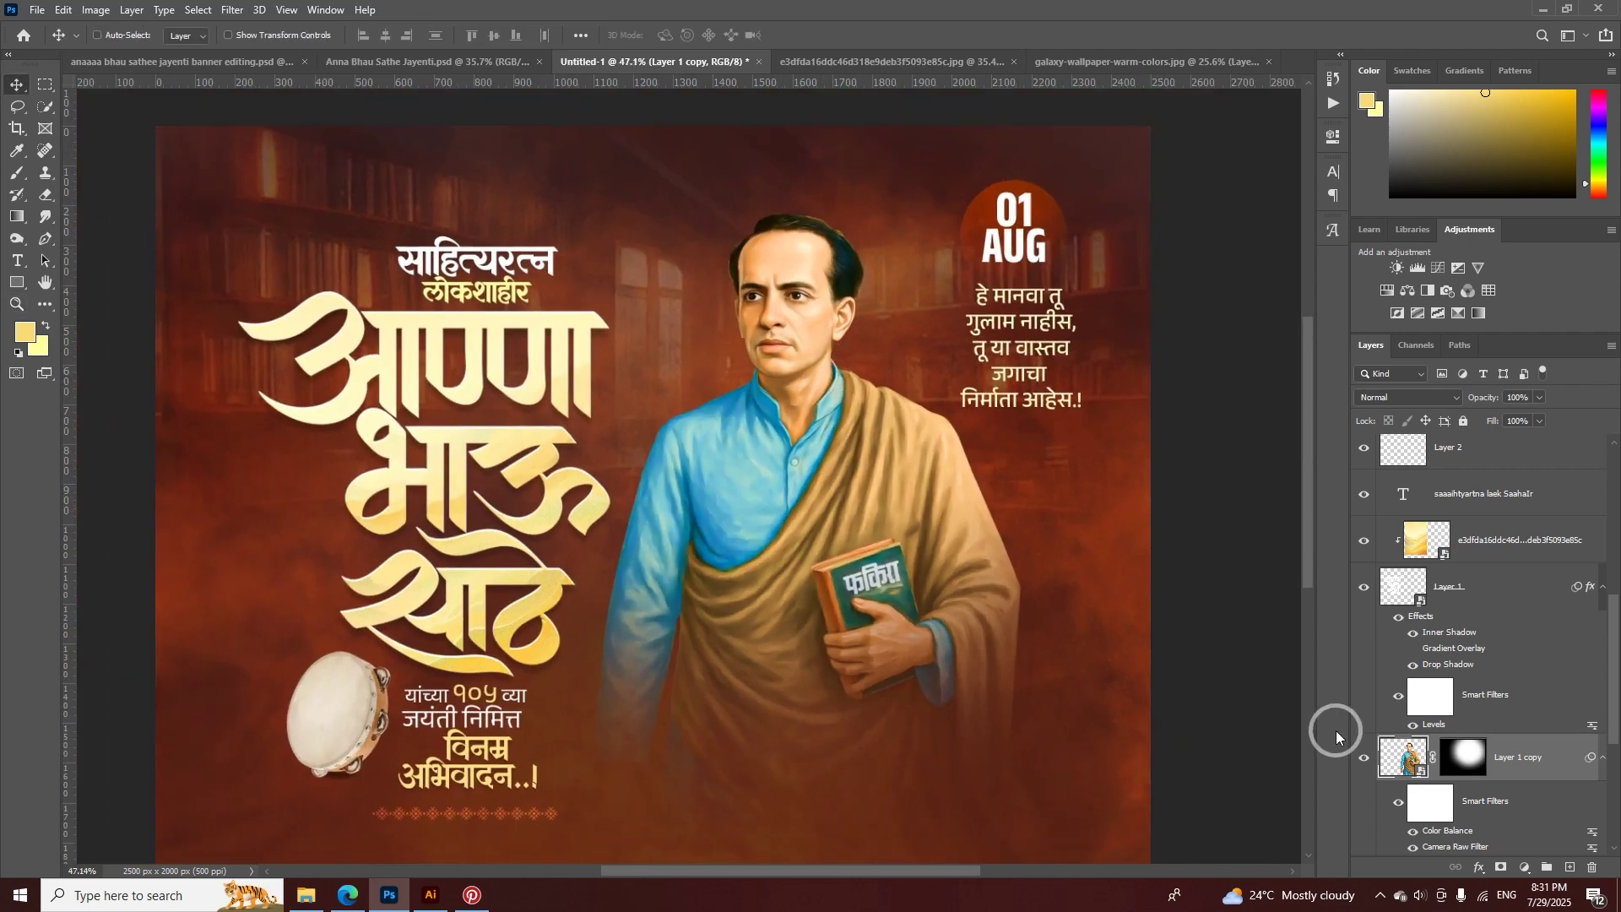
key(ctrl+j)
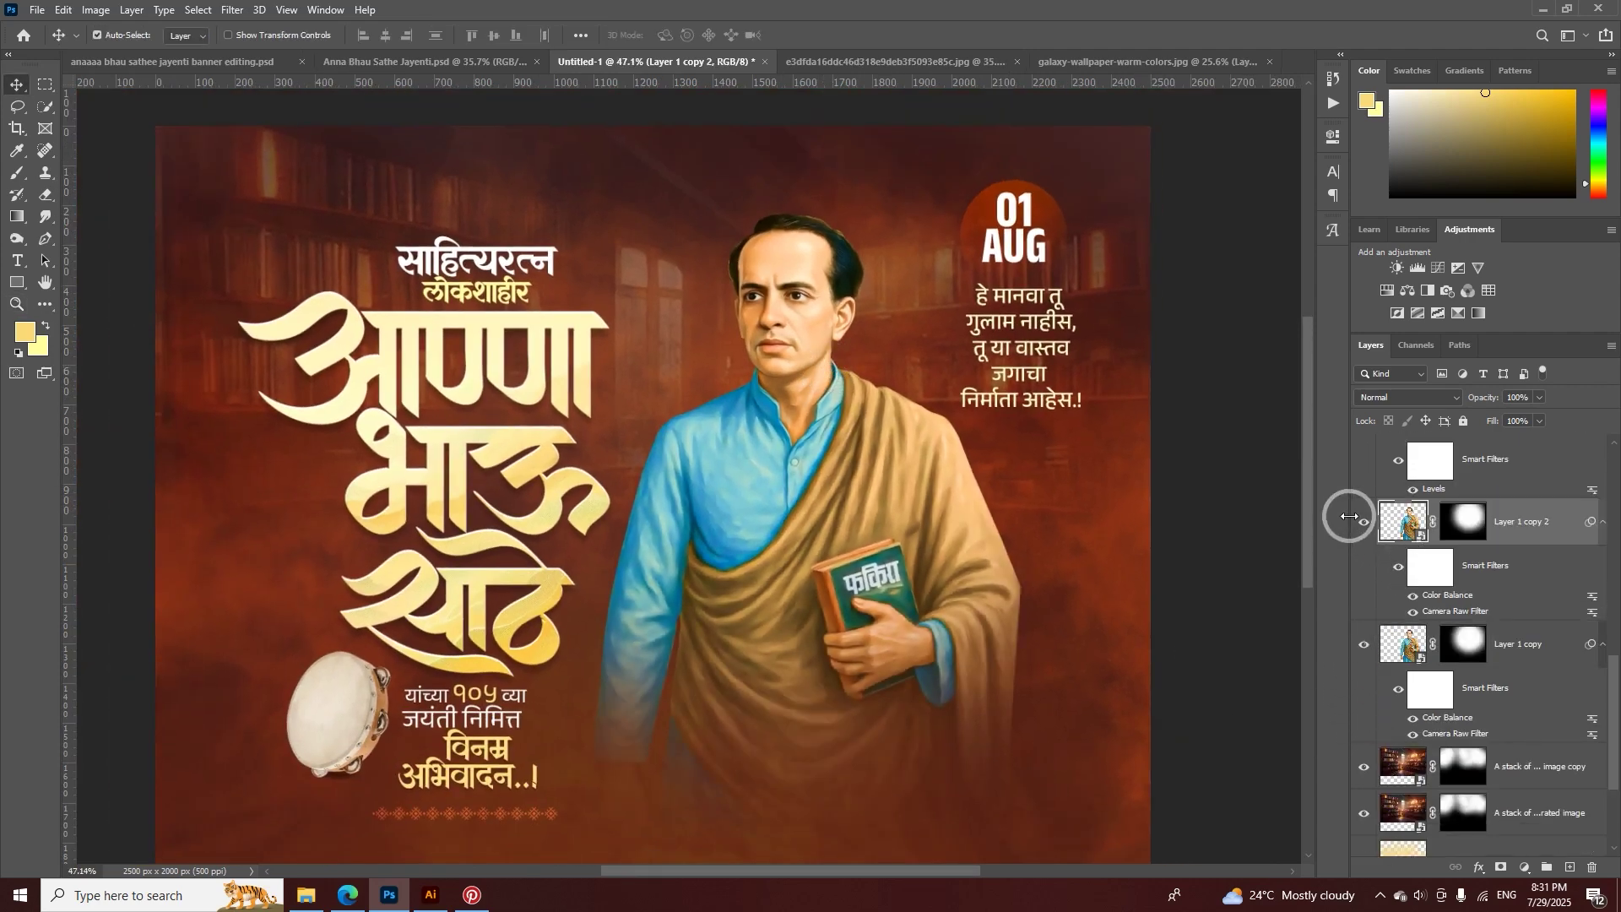
click(1360, 521)
click(1359, 642)
click(1370, 526)
- Delete the layer mask from the lower portrait copy
click(1465, 644)
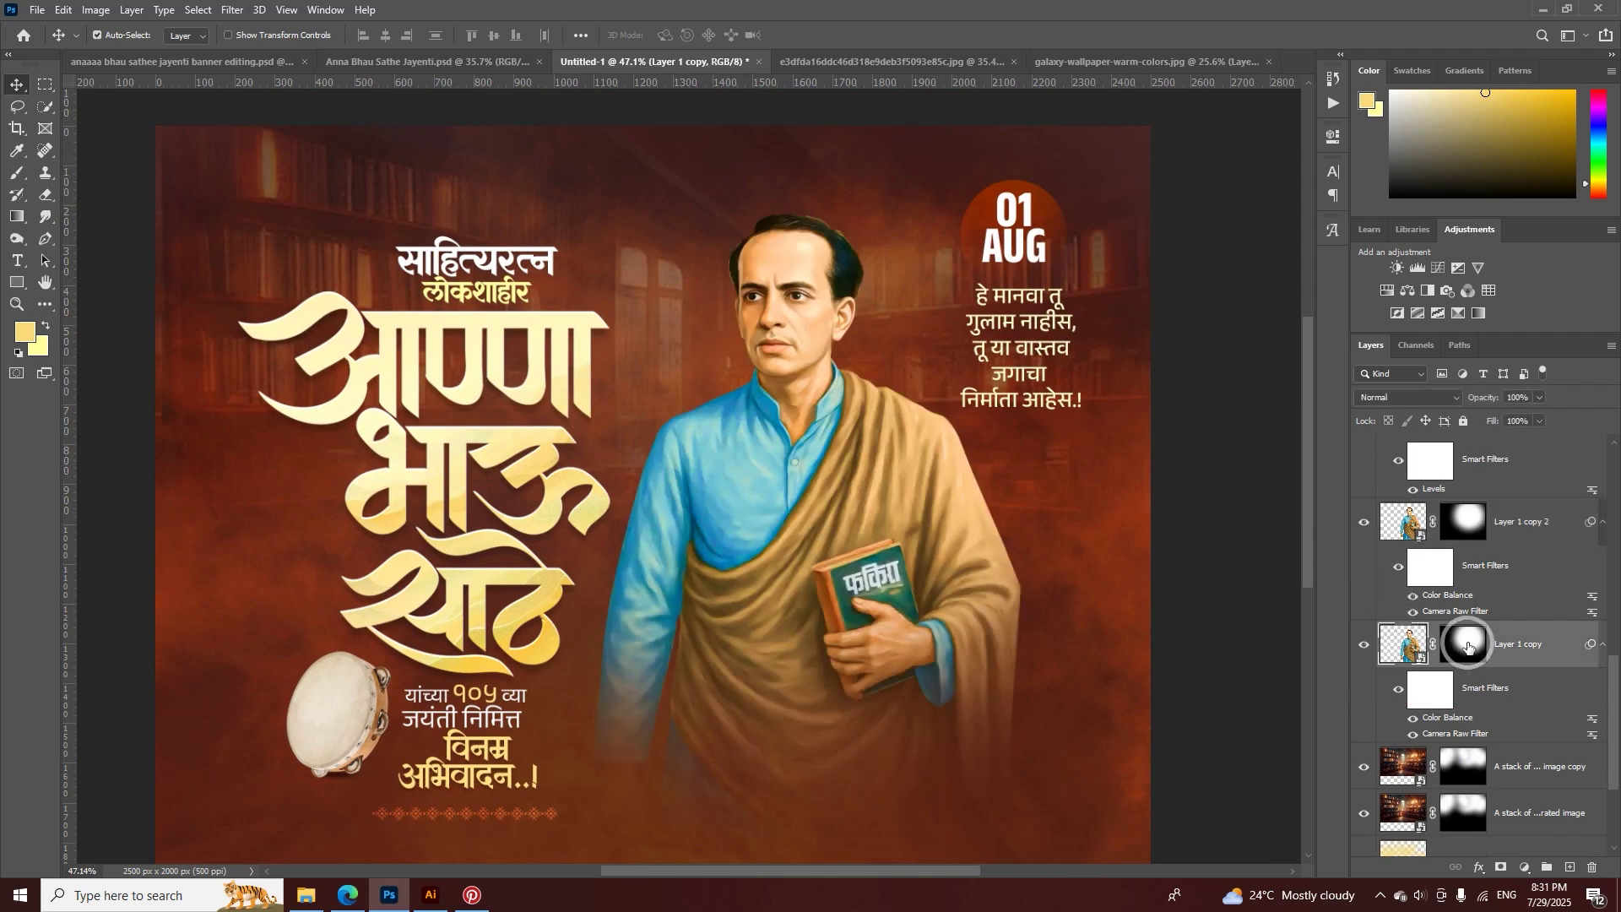
right_click(1467, 647)
click(1465, 672)
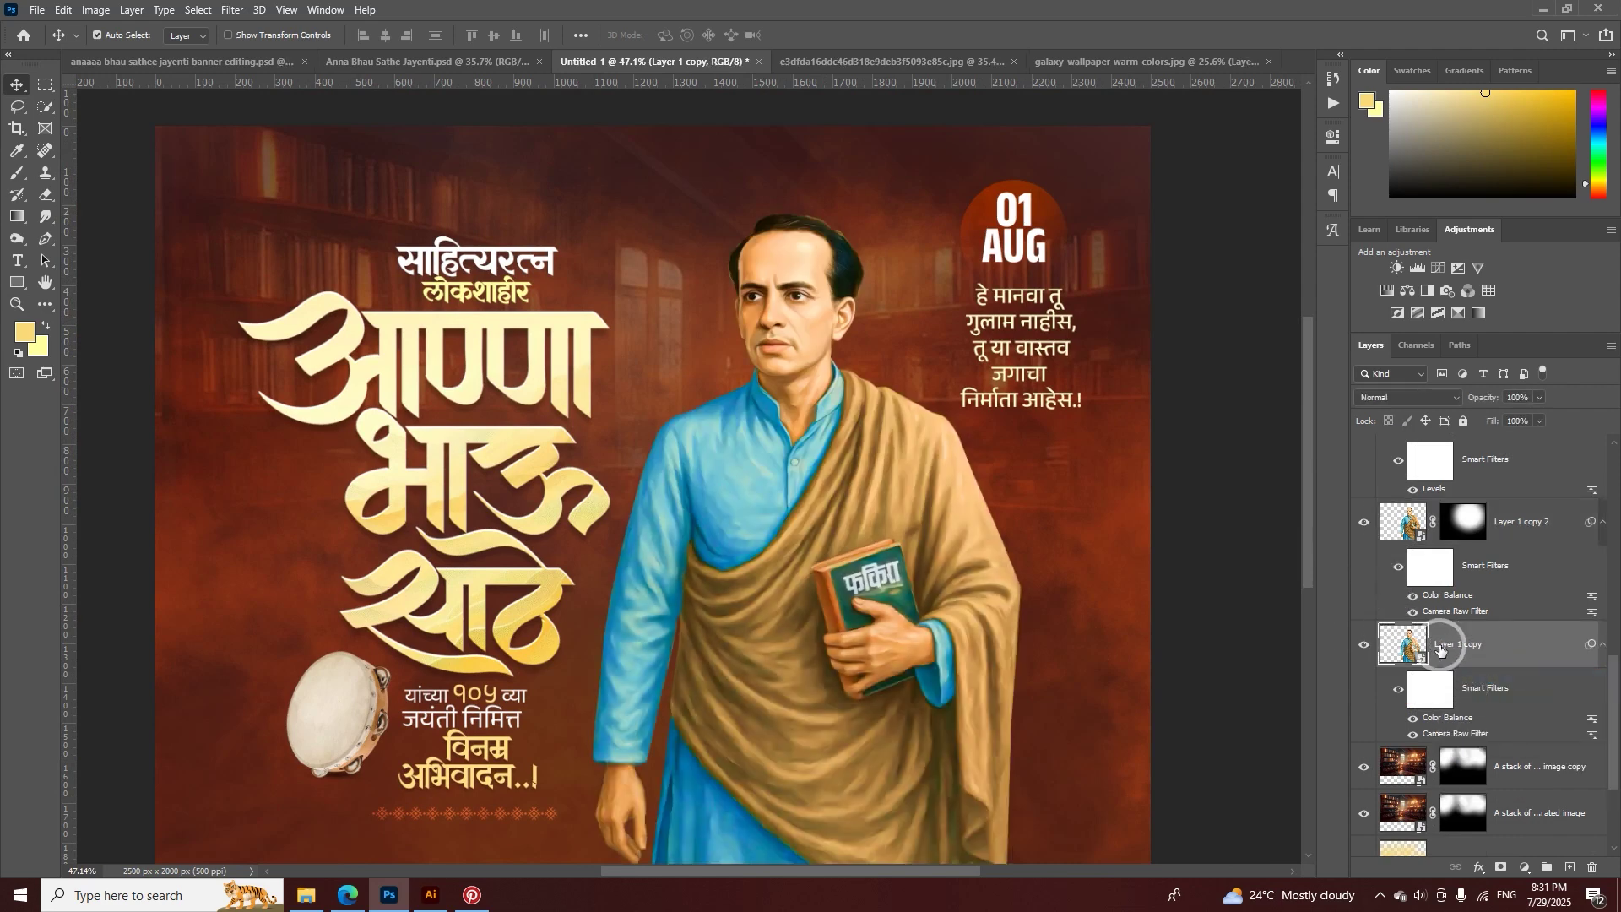
- Turn the lower portrait copy into a solid black silhouette by lowering the white output level fully in Levels
key(ctrl+l)
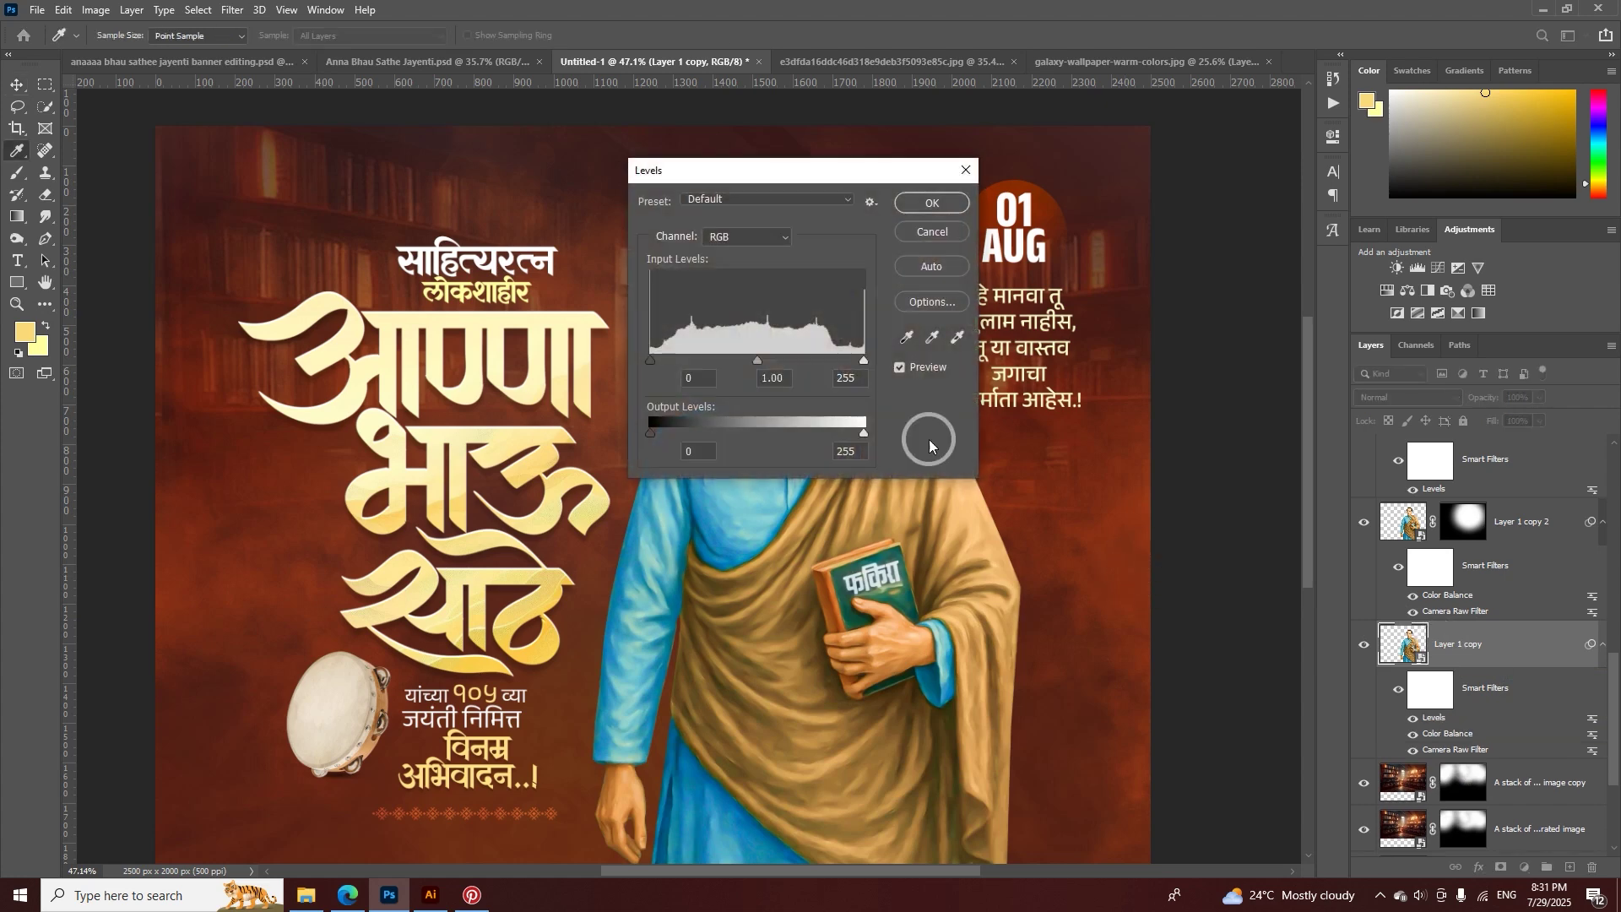
drag(790, 186, 1111, 305)
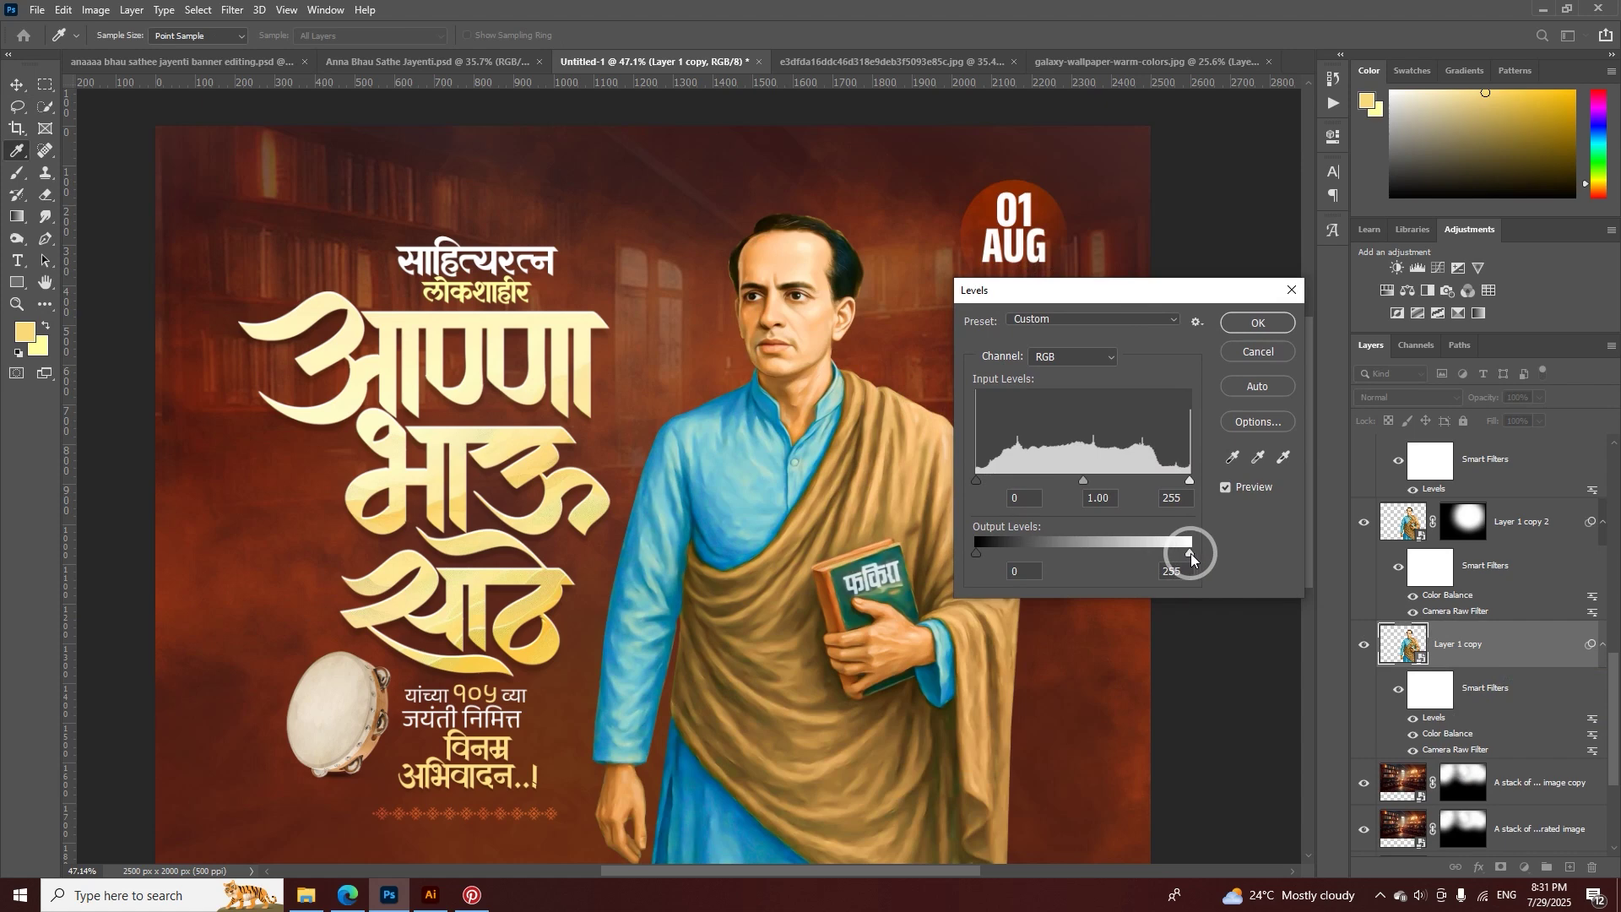
drag(1188, 554, 875, 585)
click(1258, 323)
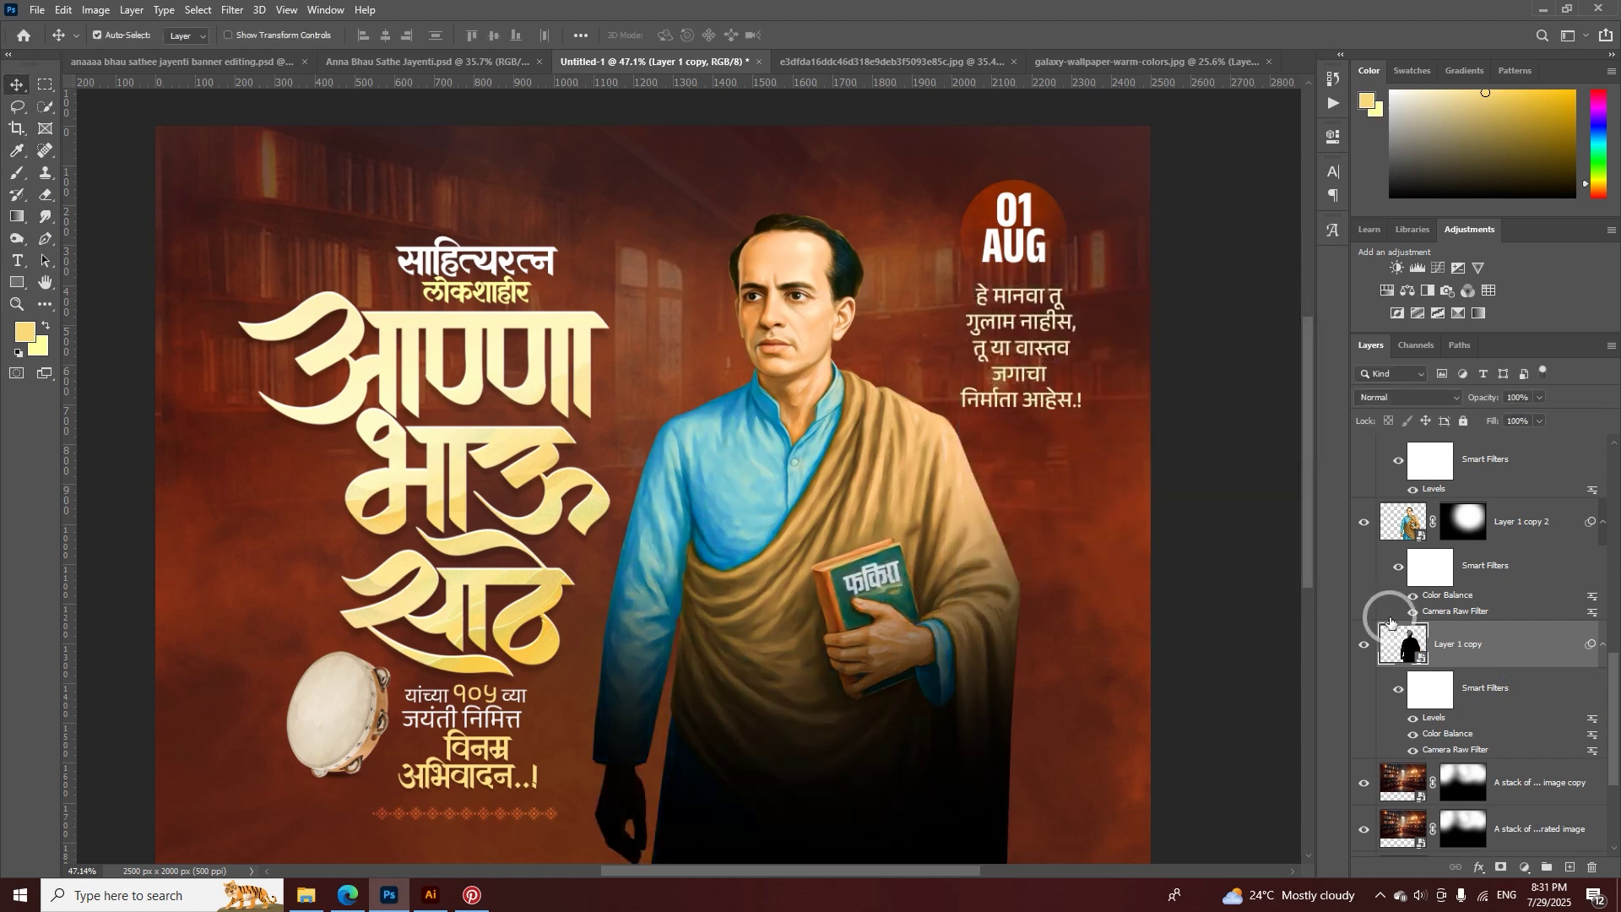
click(1353, 525)
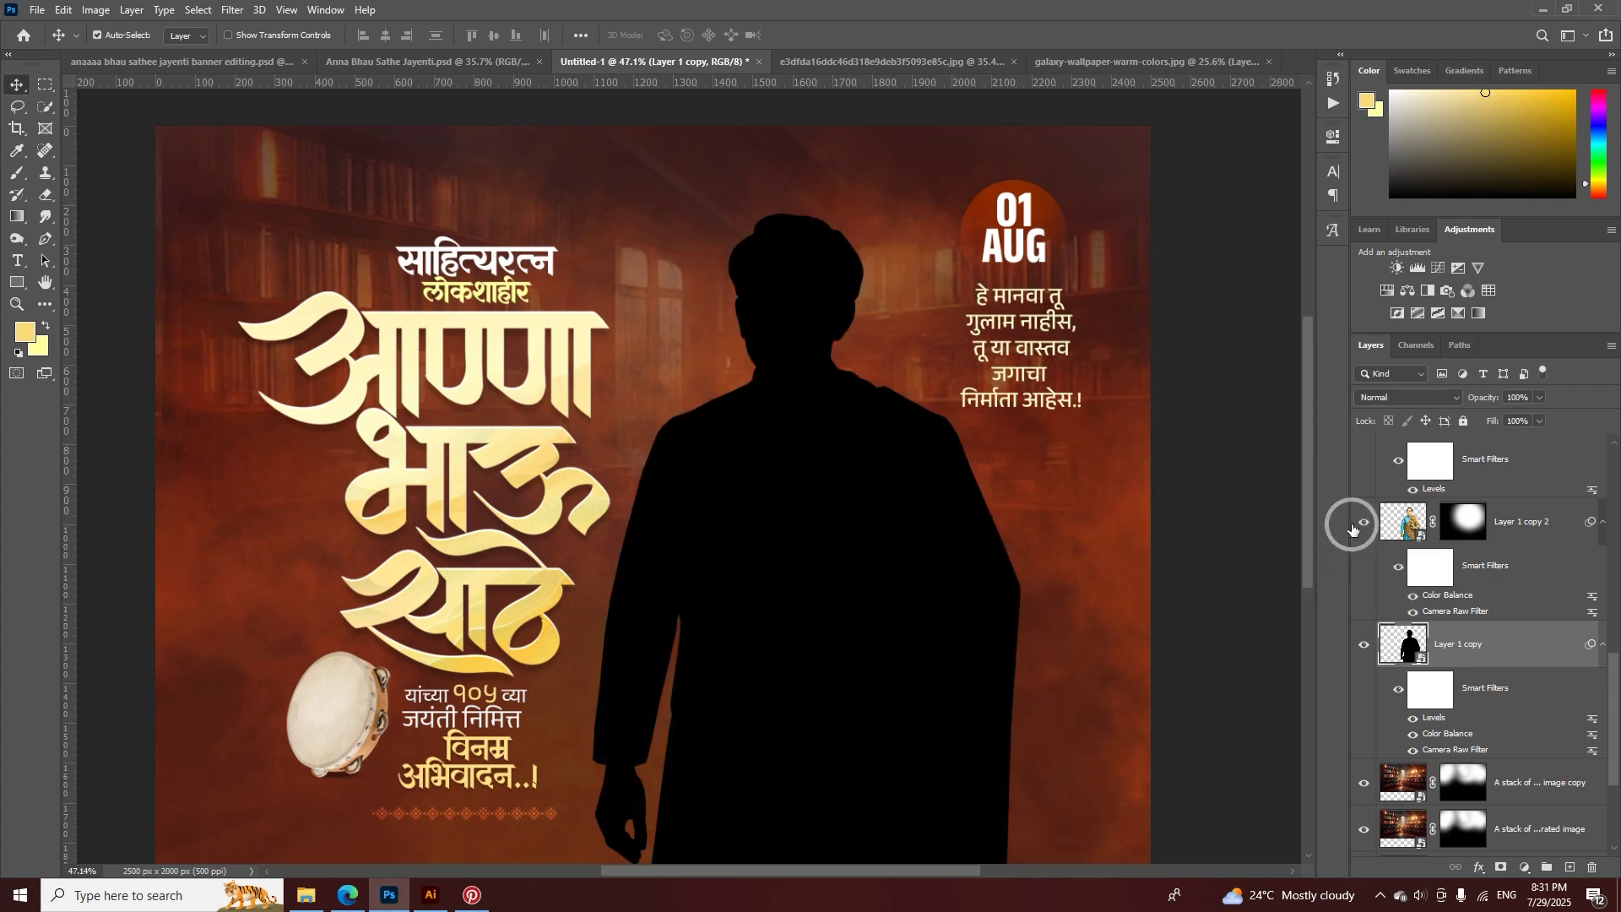
click(1354, 525)
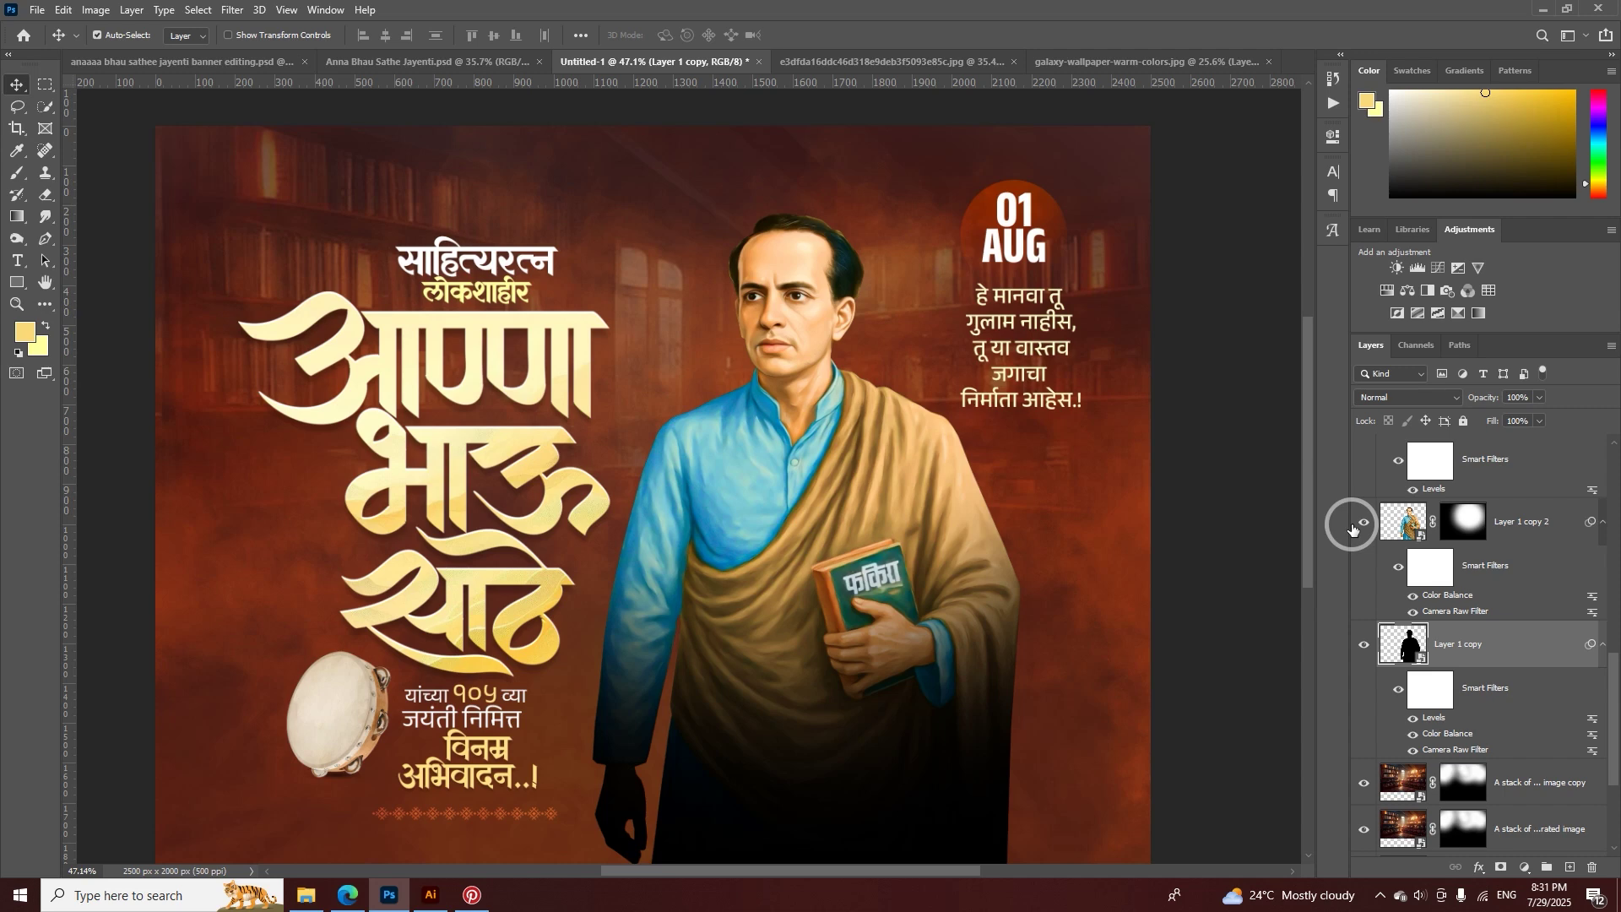
- Move the black silhouette about 43 px to the right behind the portrait
key(ctrl+t)
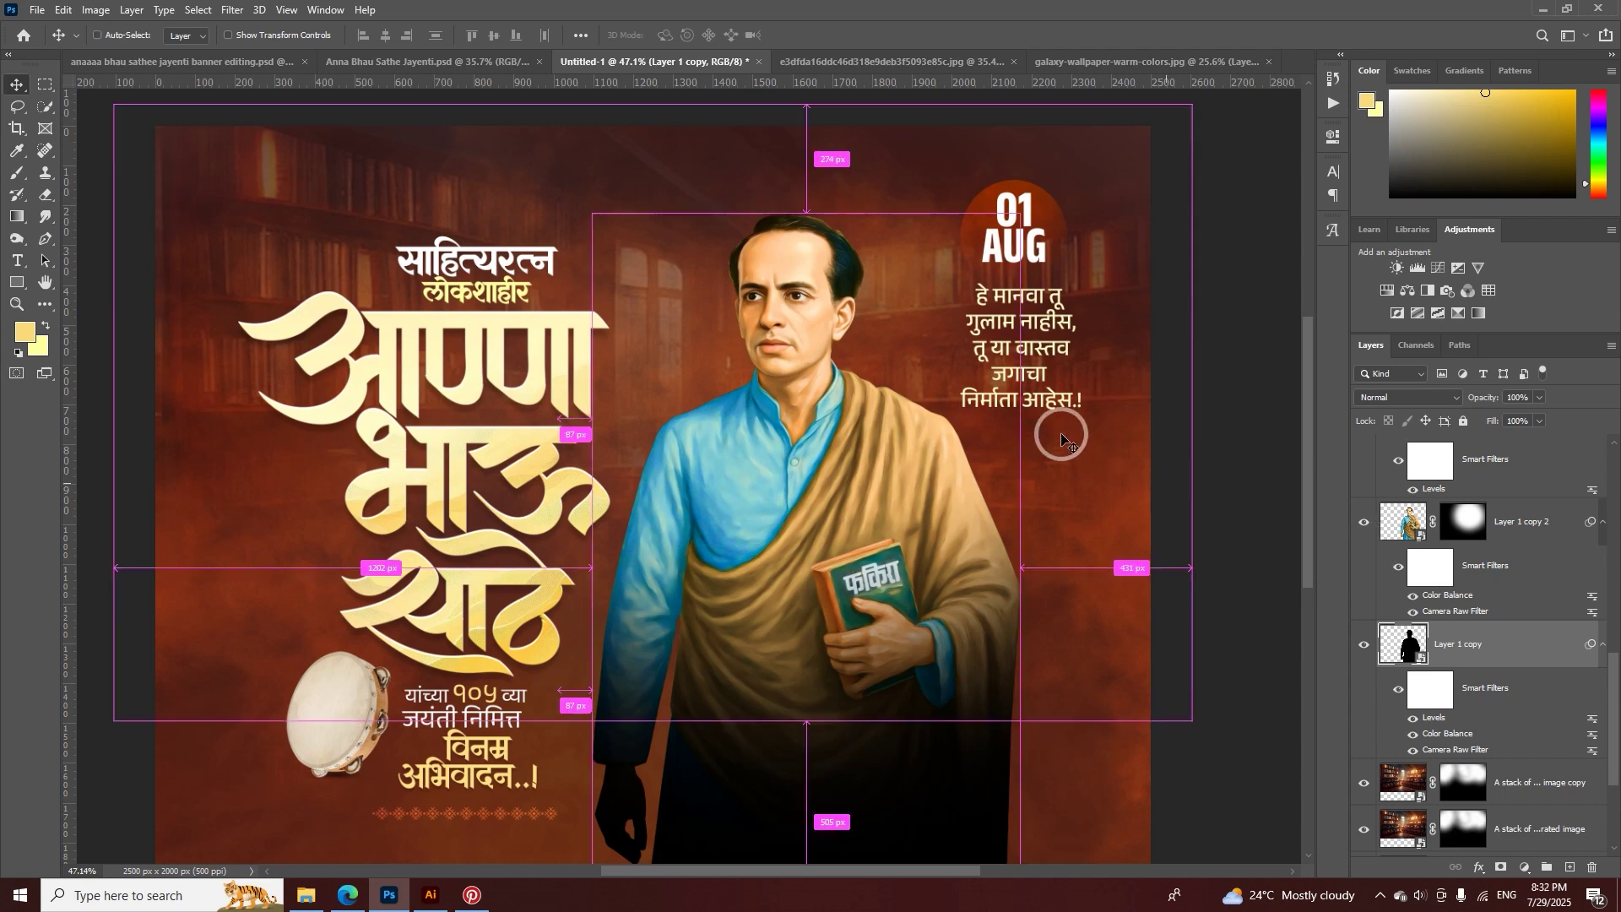
key(Return)
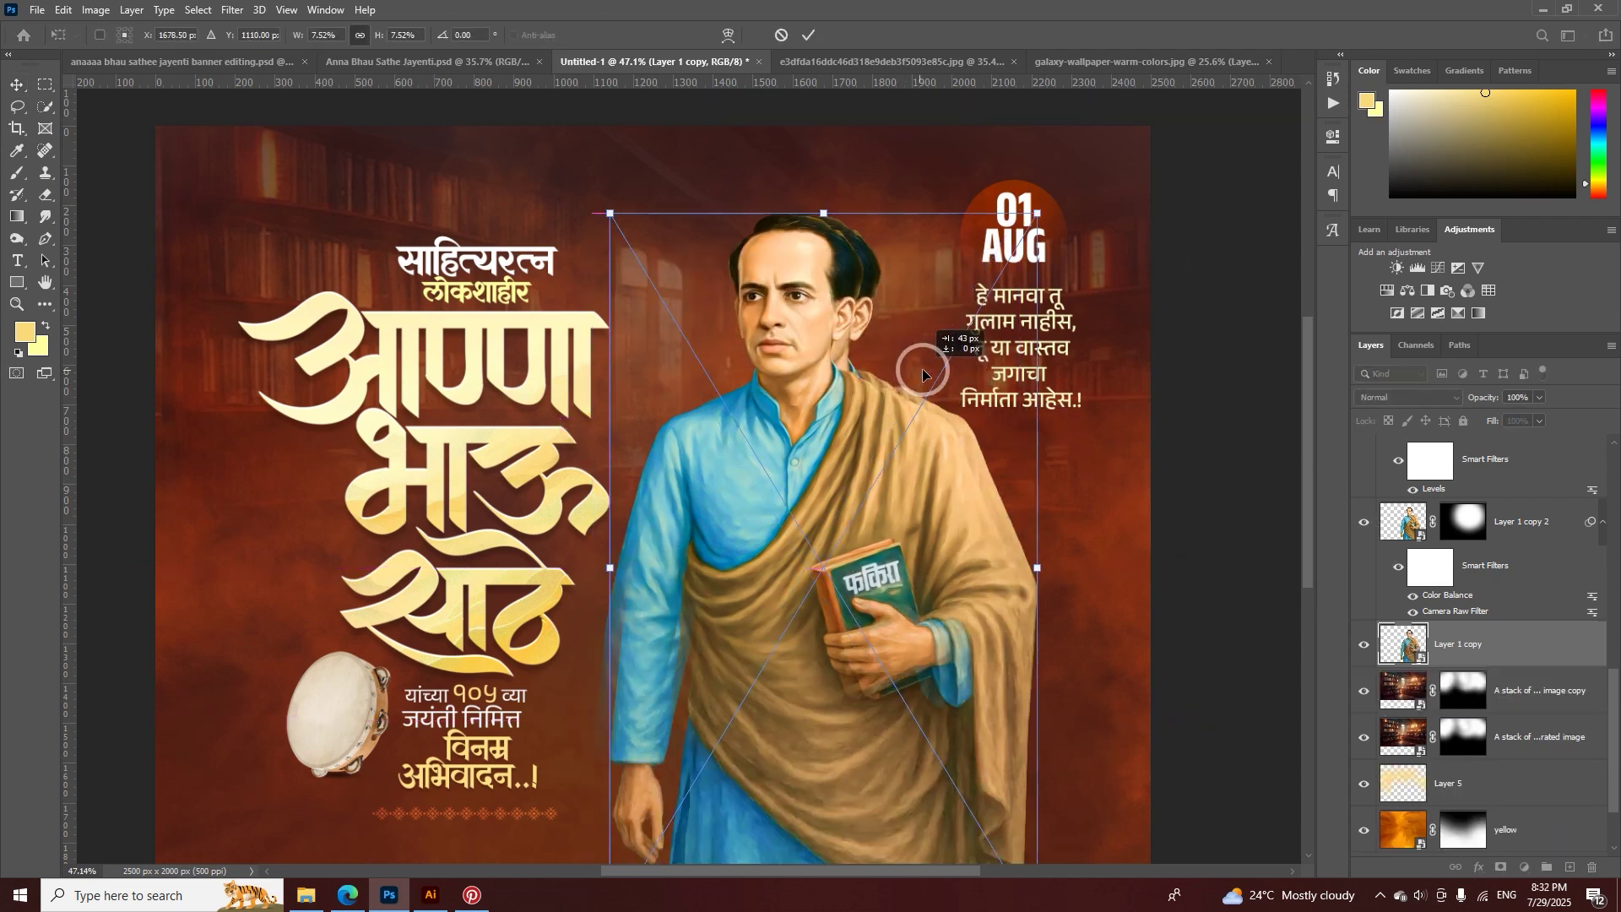
click(809, 38)
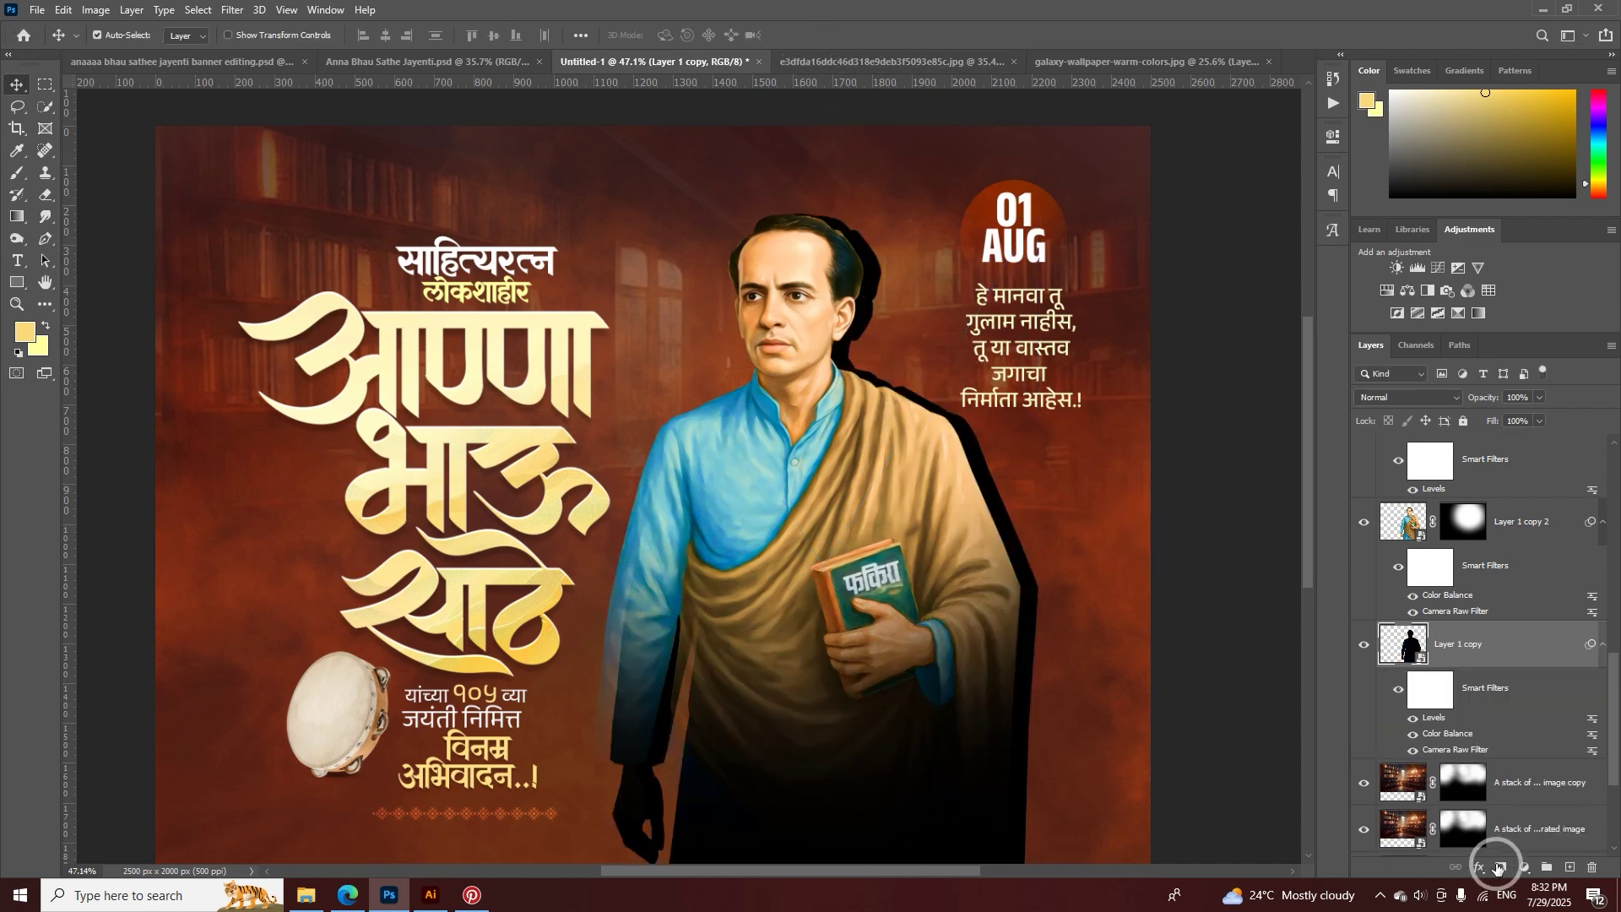
- Hide the silhouette with a black mask and paint it back along the portrait's right side using a soft round brush of about 887 px
key(b)
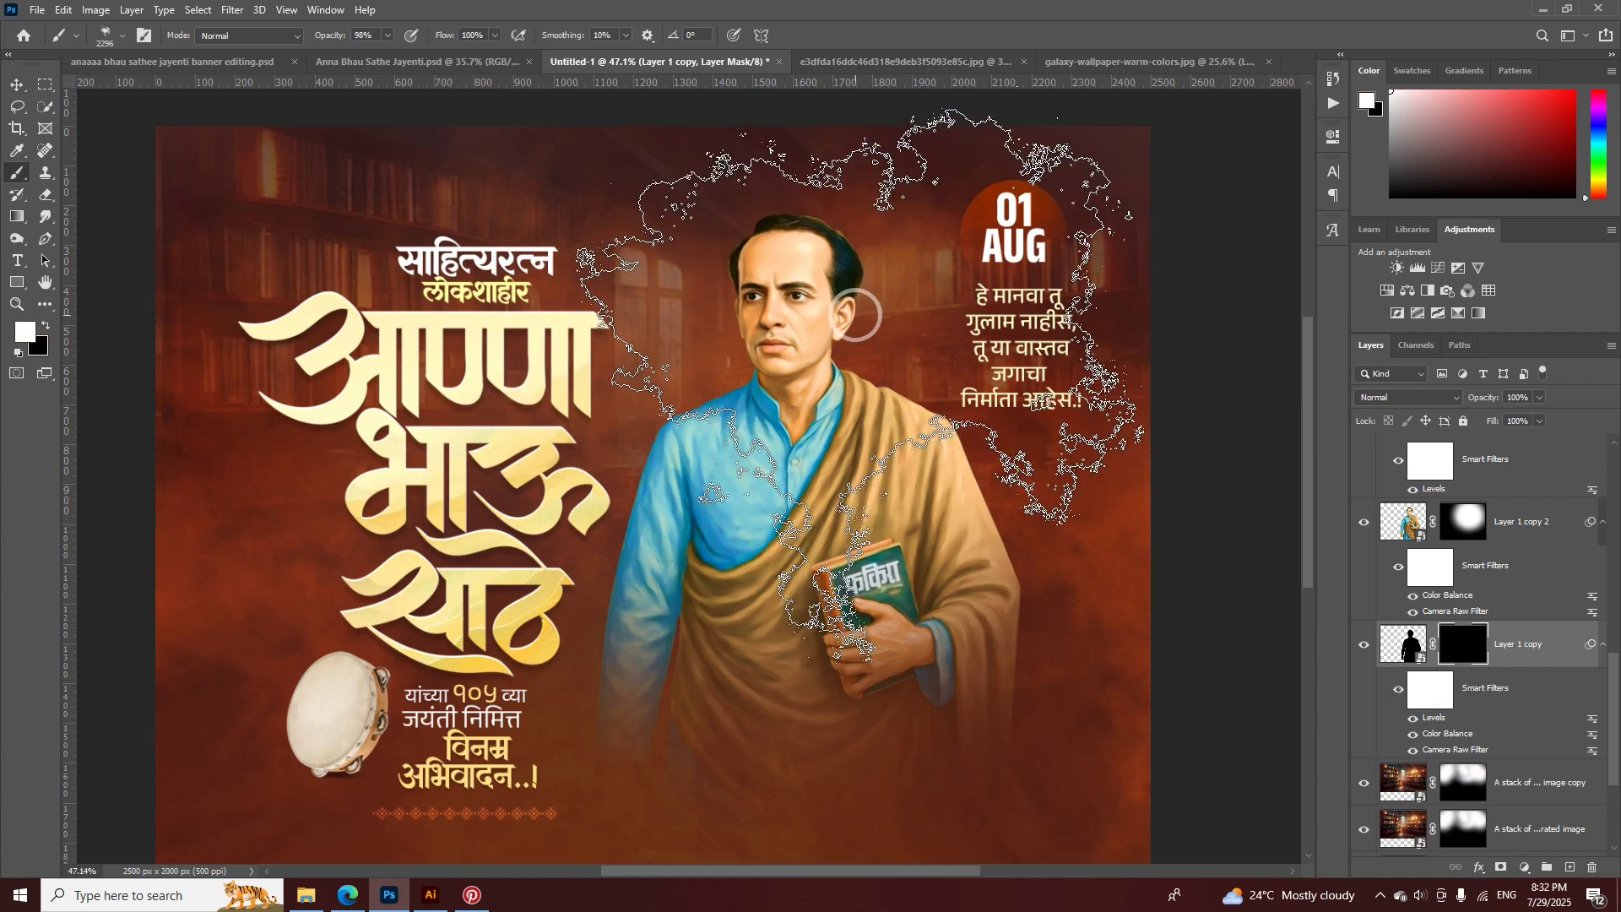
right_click(928, 545)
click(904, 462)
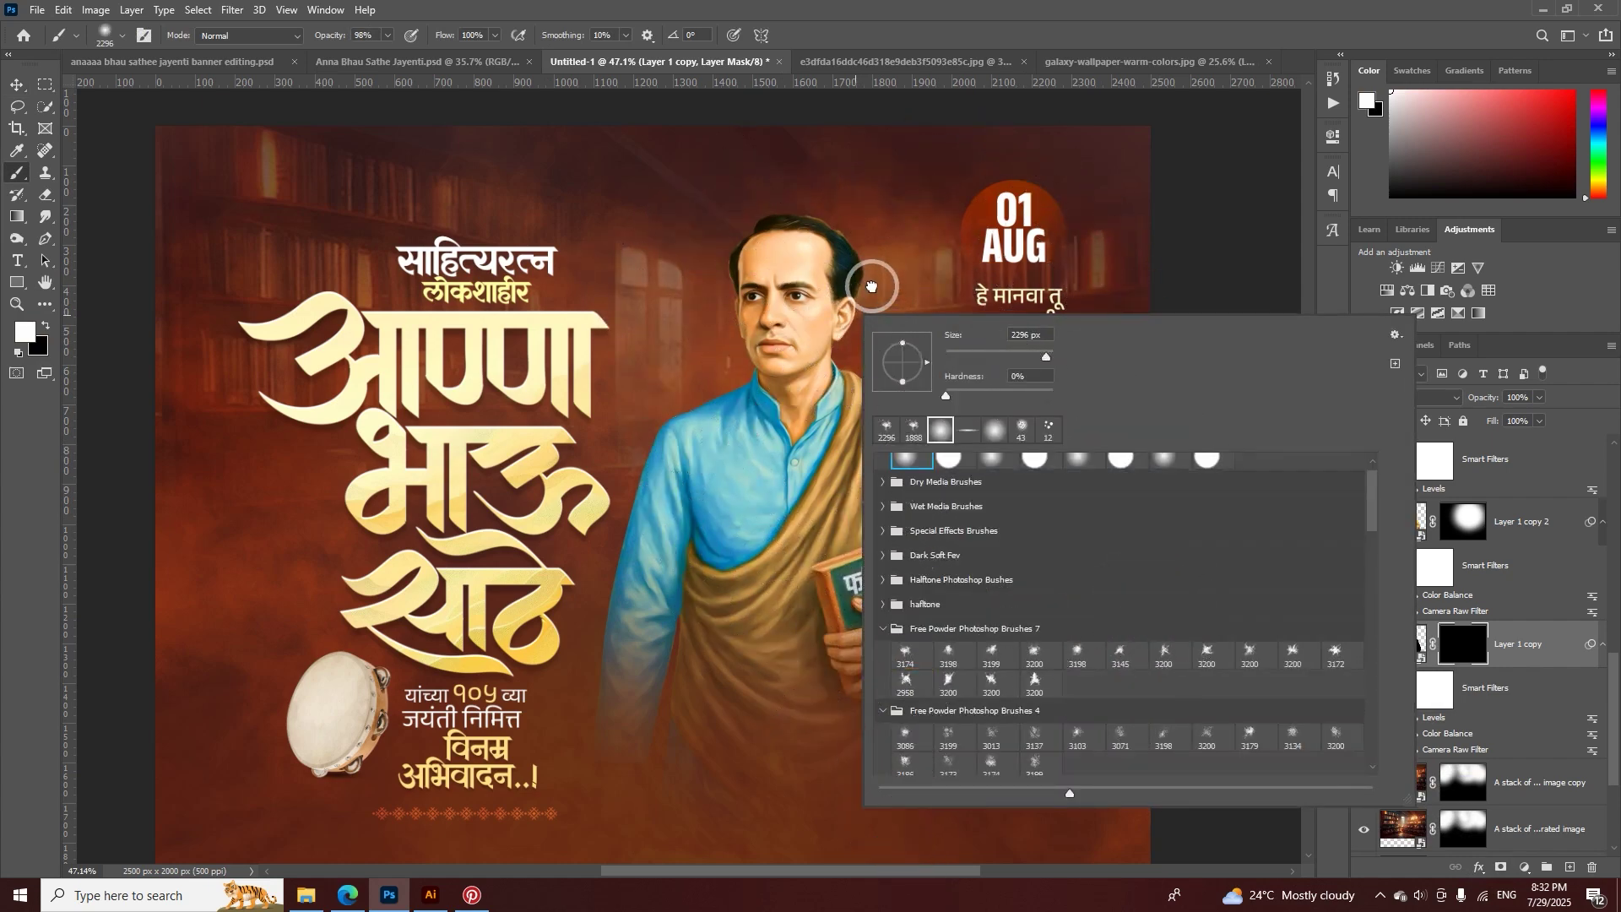
drag(868, 271, 755, 317)
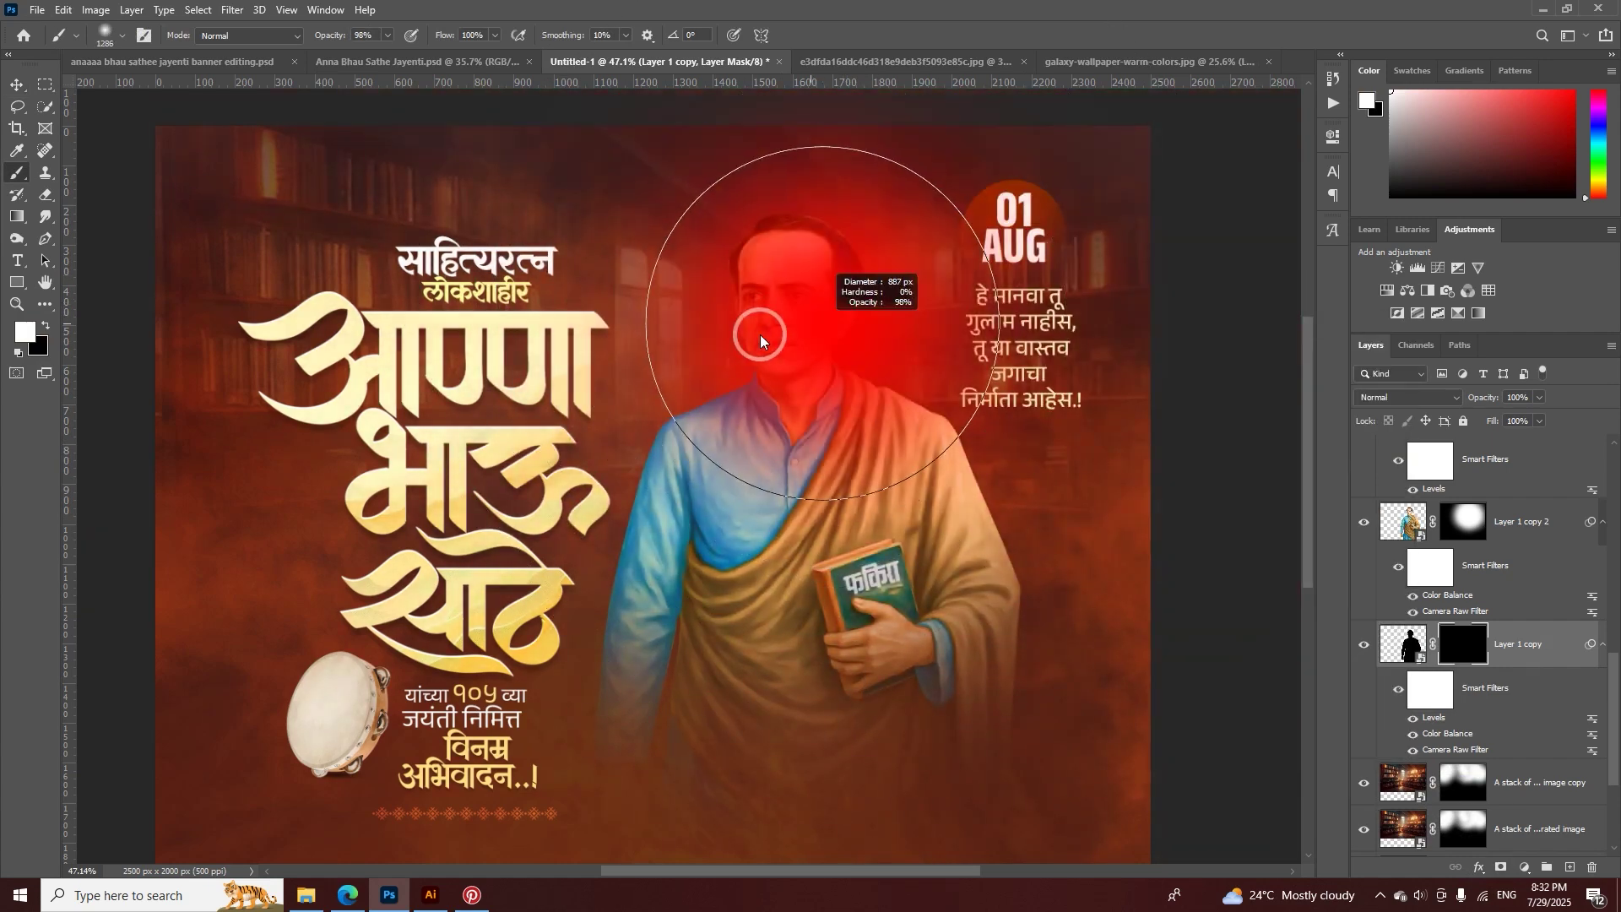
mouse_move(844, 245)
mouse_down()
mouse_move(977, 543)
mouse_move(955, 572)
mouse_up()
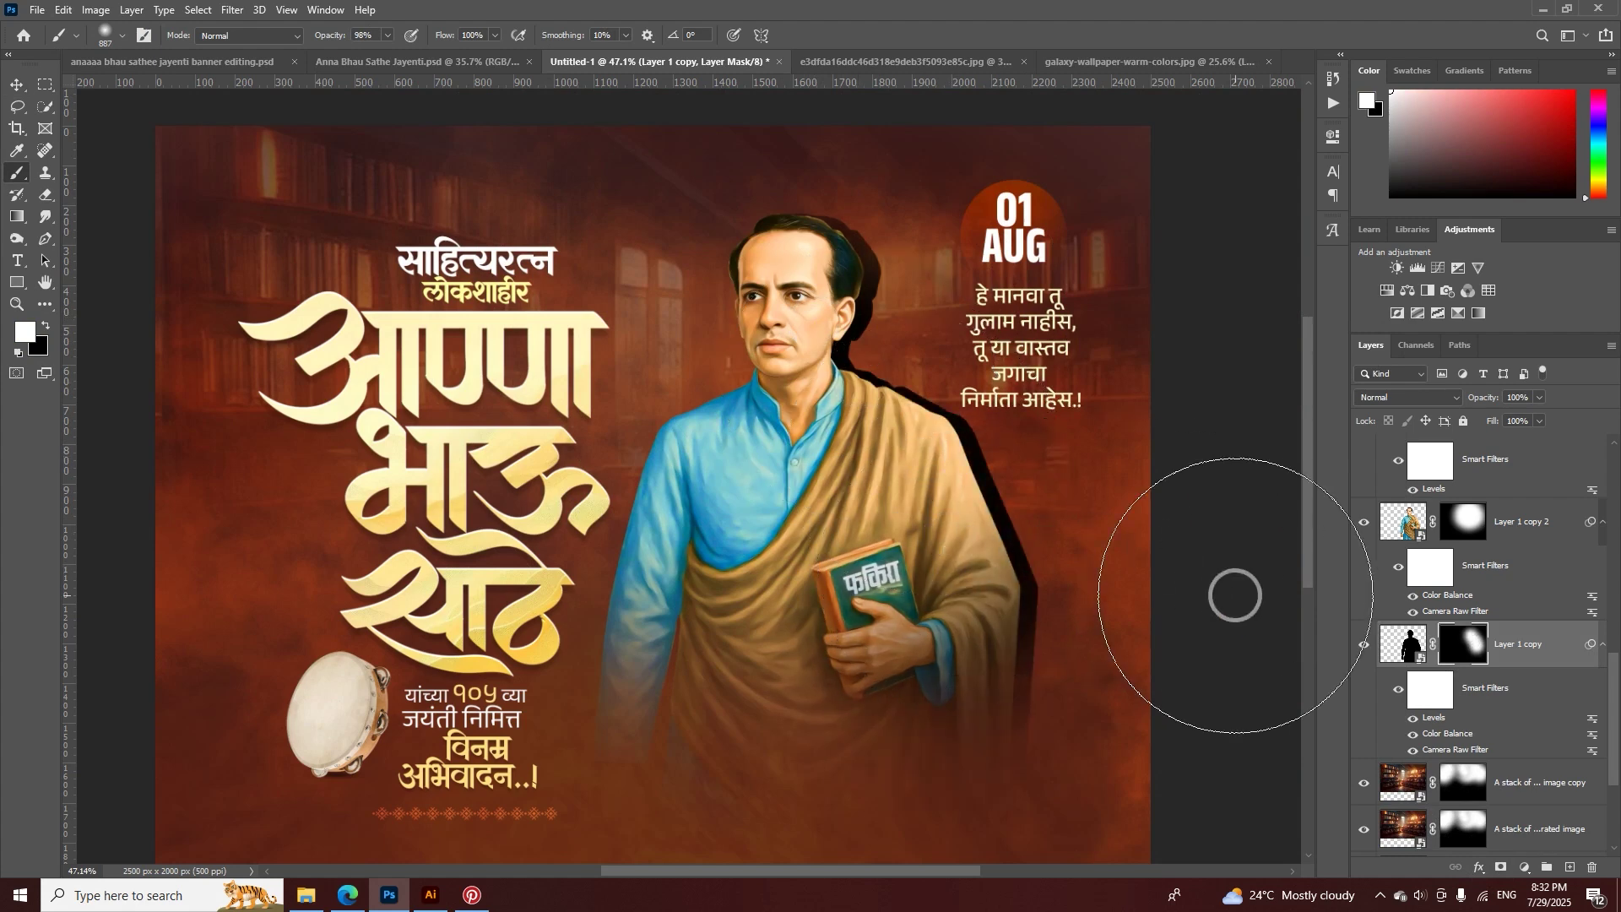
- Apply a 2.8-pixel Gaussian Blur to the black silhouette and lower its layer opacity to 26%
click(1401, 644)
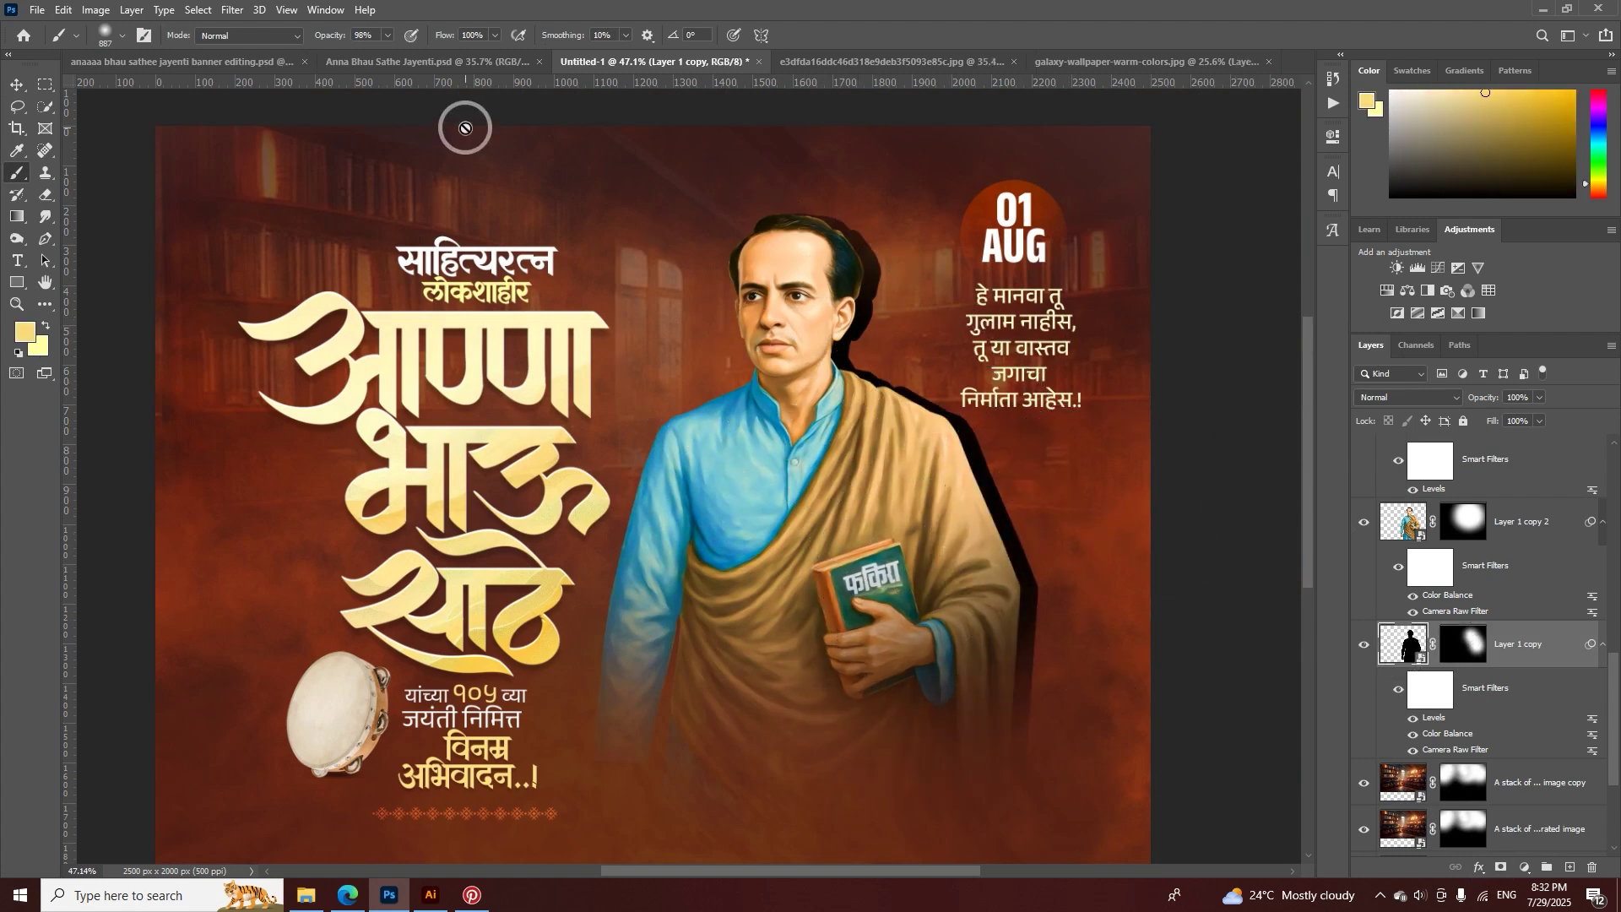
click(244, 9)
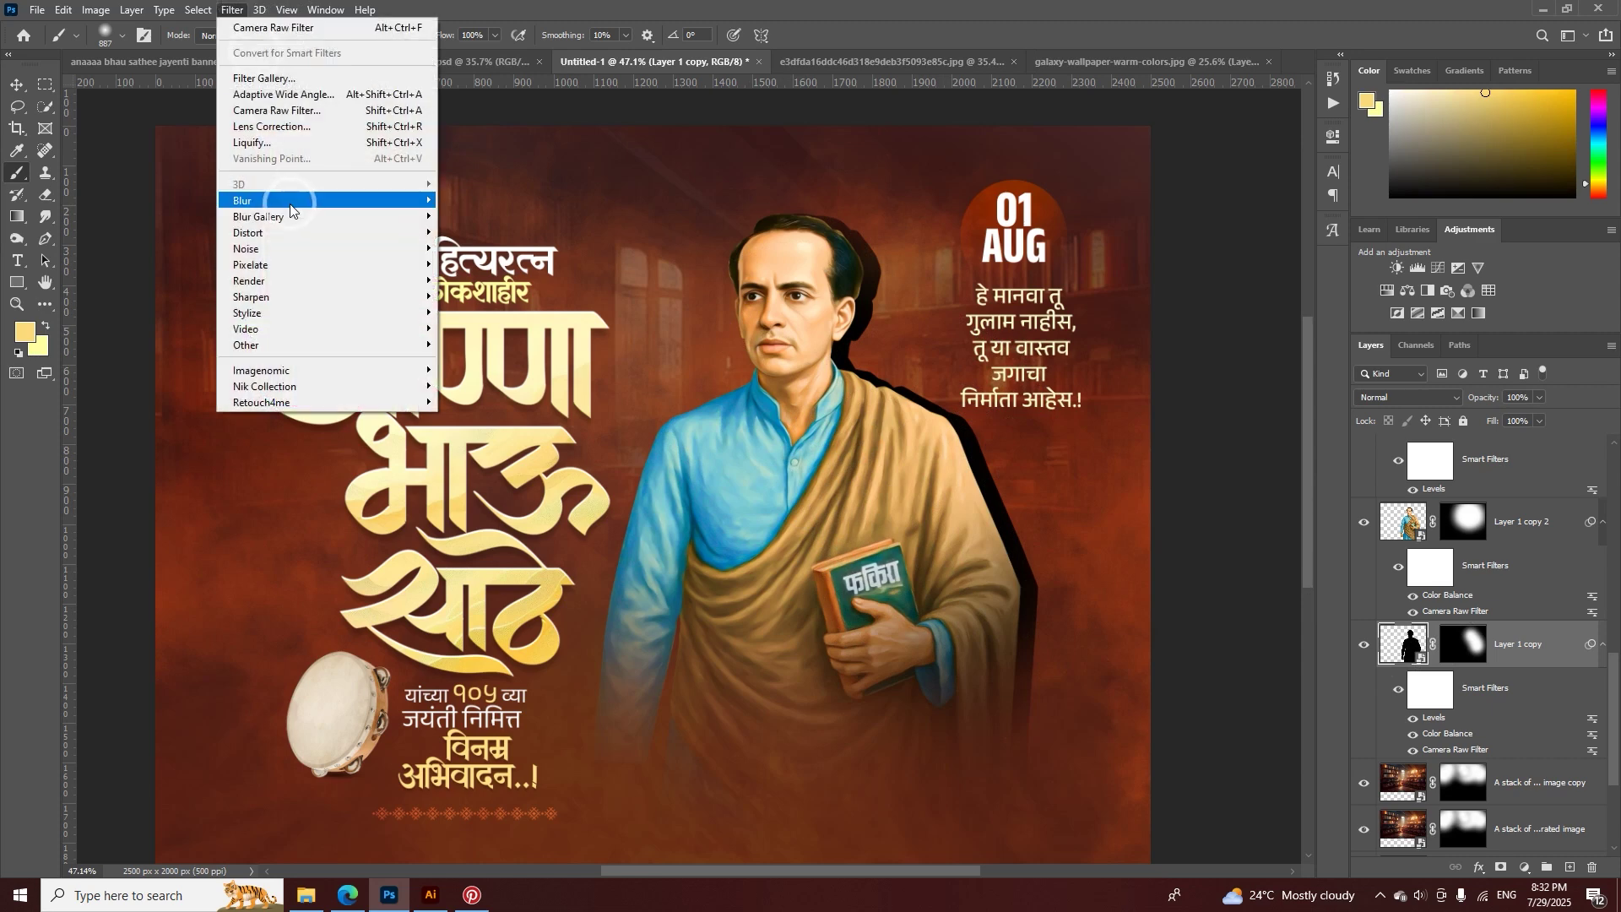
mouse_move(380, 200)
click(509, 272)
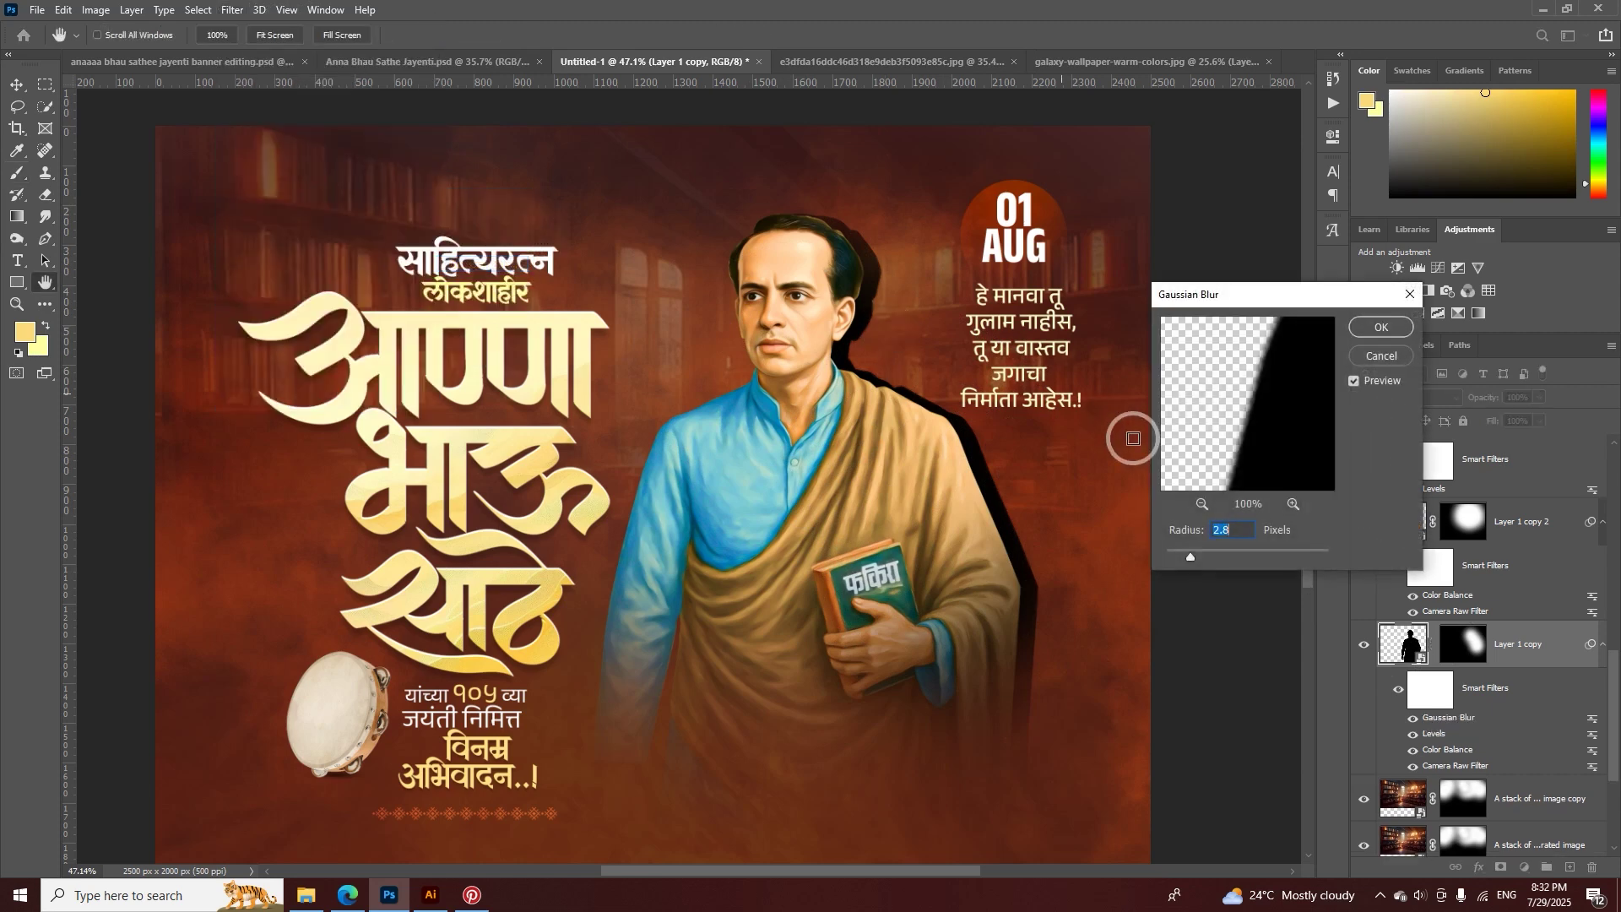
click(1381, 327)
key(b)
drag(1495, 398, 1461, 403)
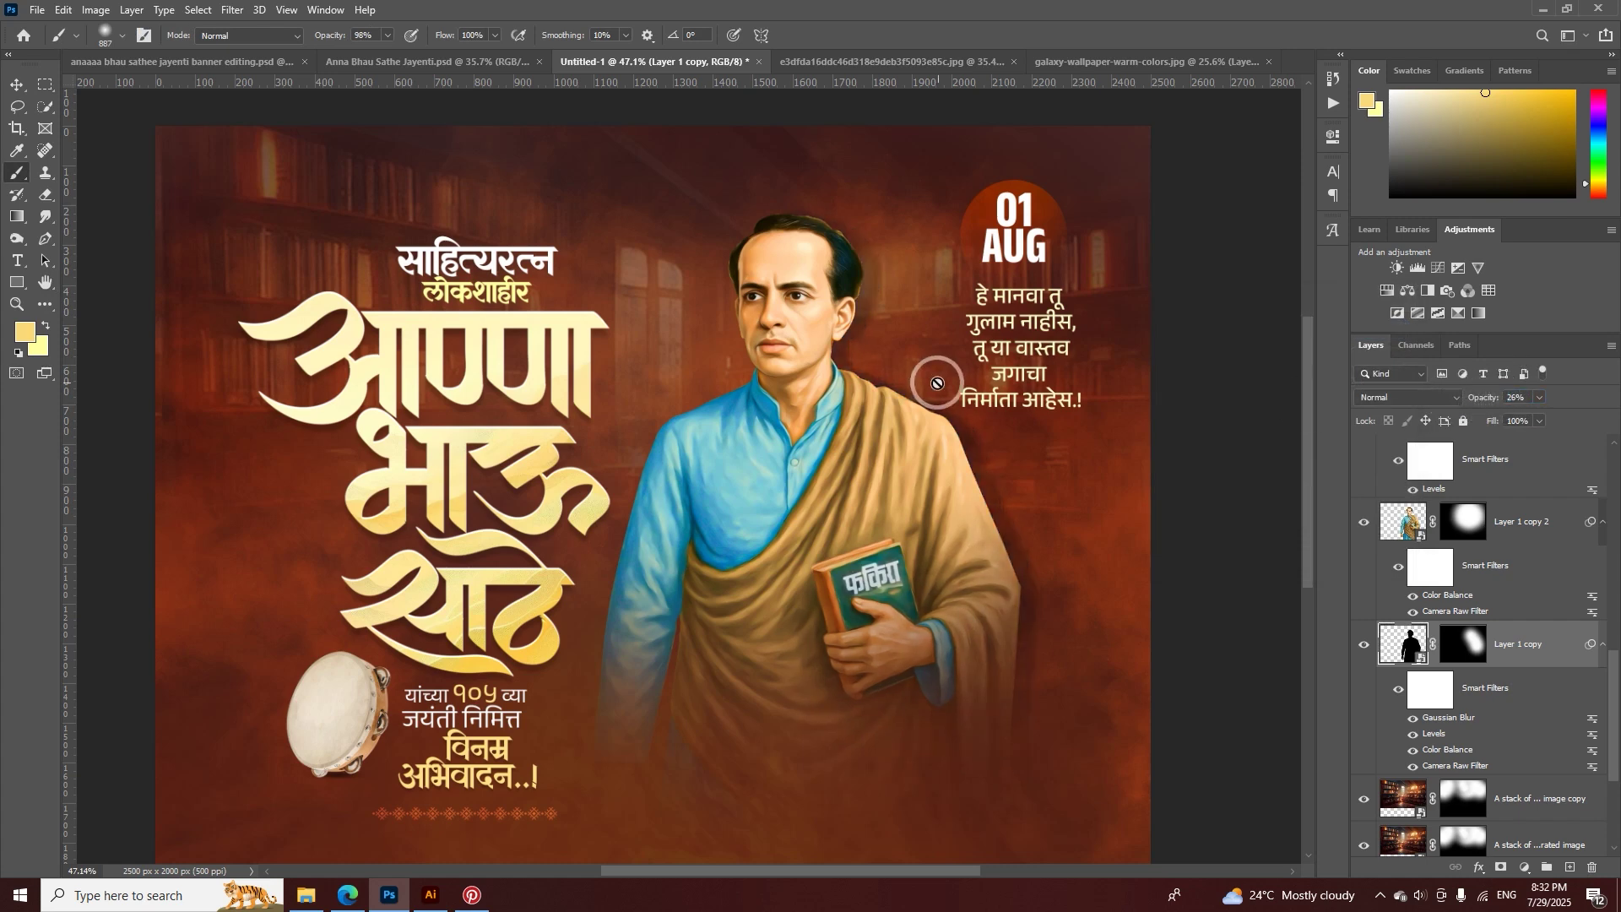
scroll(937, 382, down, 5)
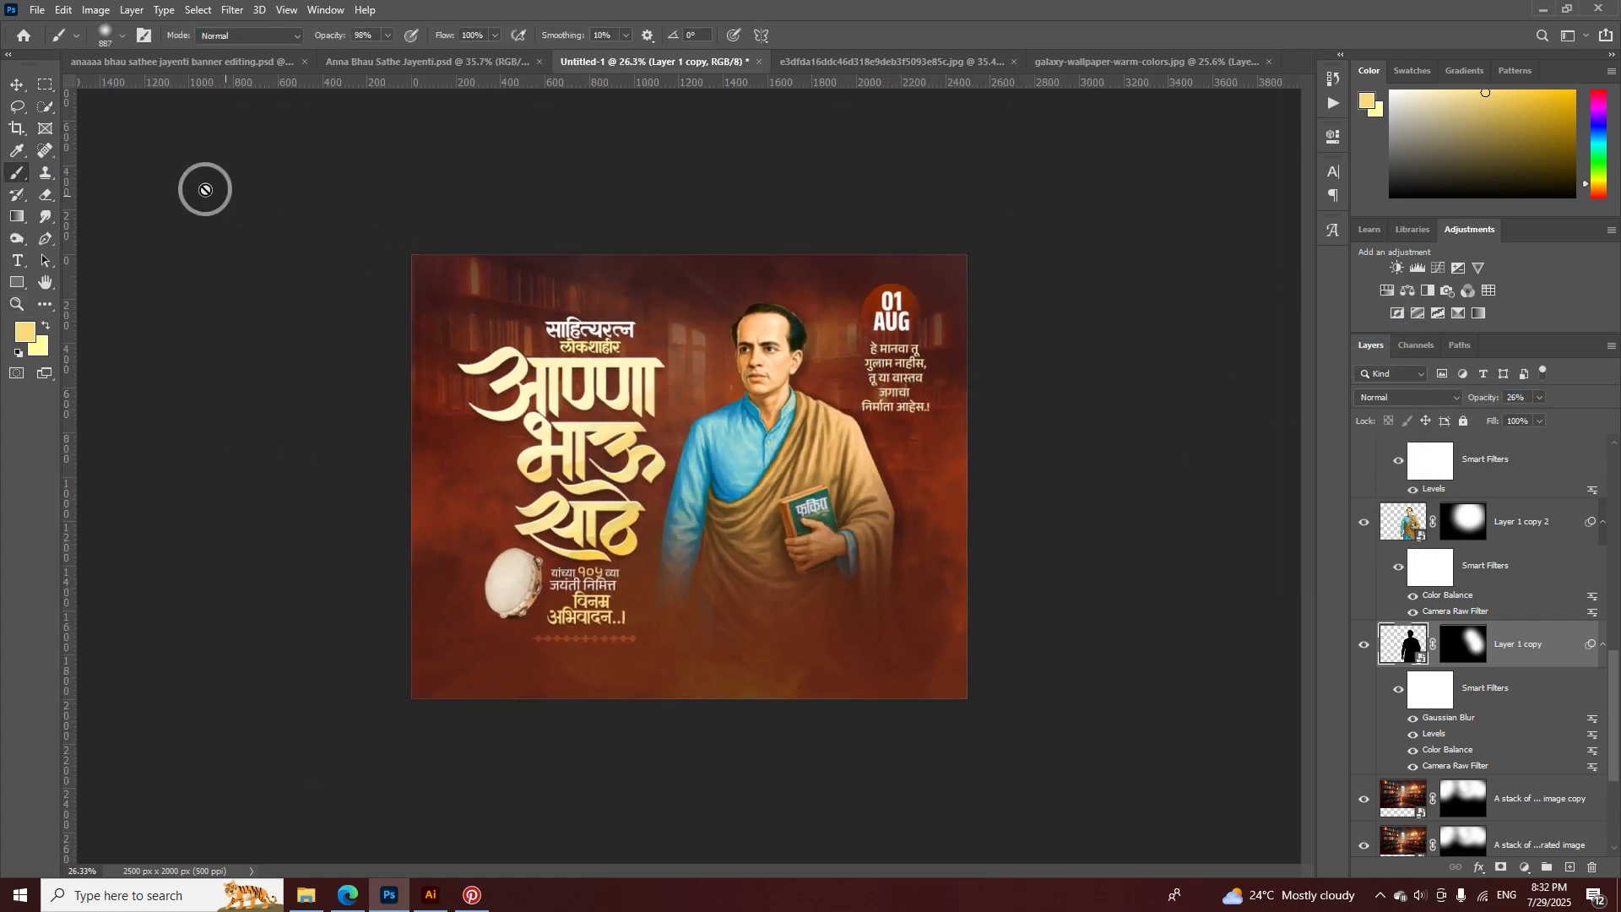
- Adjust the portrait's existing Color Balance filter to +58 cyan-red, 0 magenta-green and -32 yellow-blue in the midtones, and compare the effect
click(16, 84)
click(894, 501)
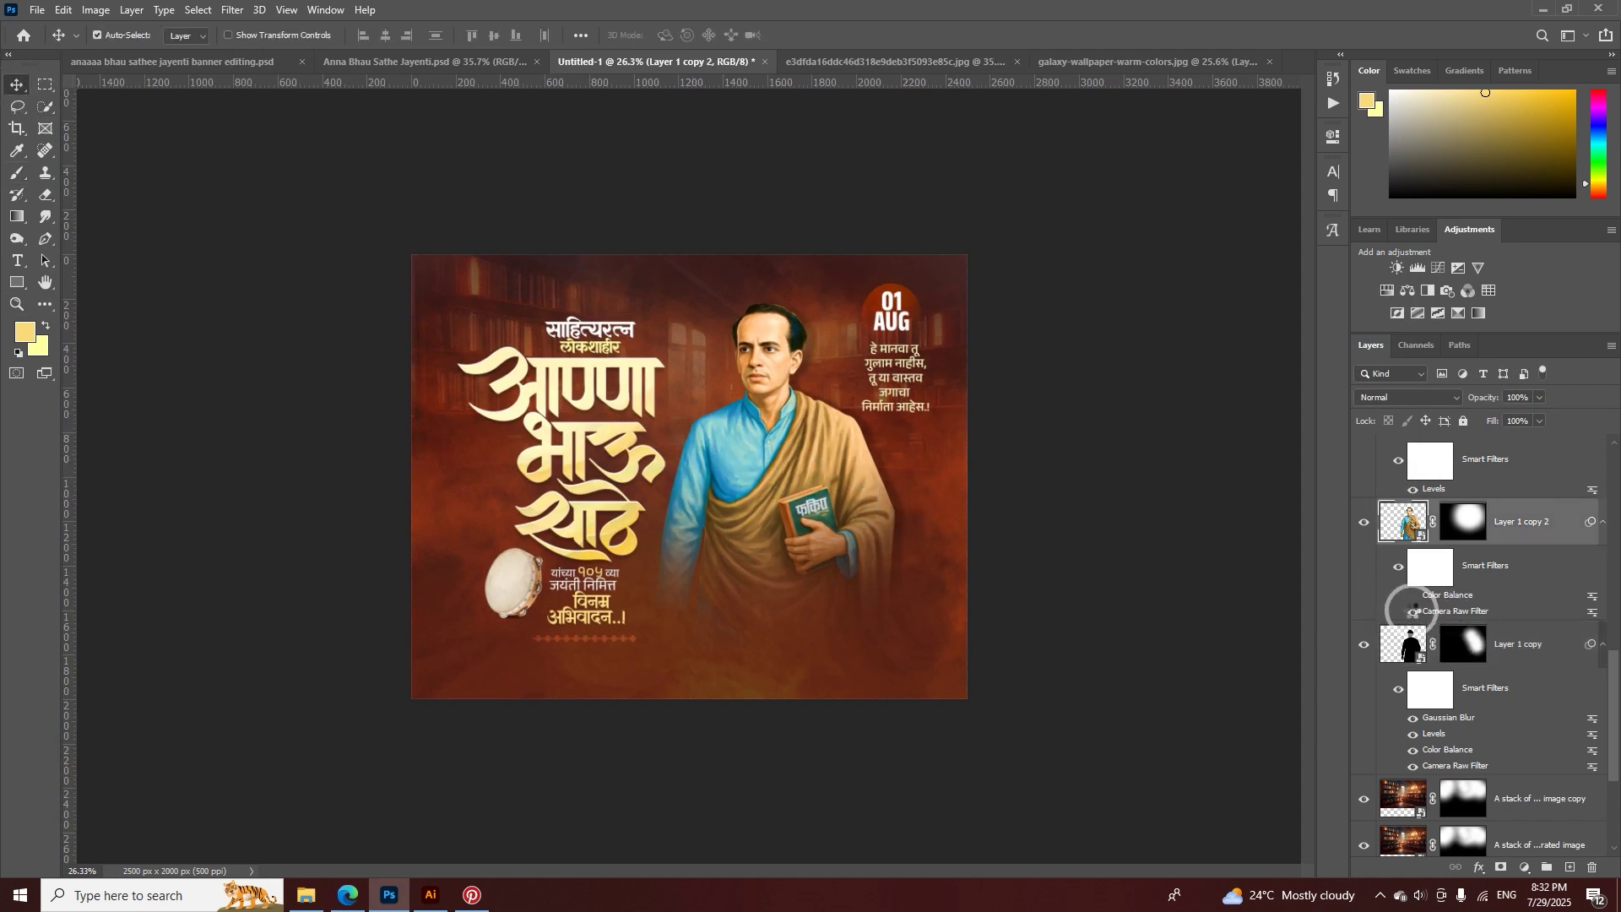
key(z)
drag(781, 351, 1021, 430)
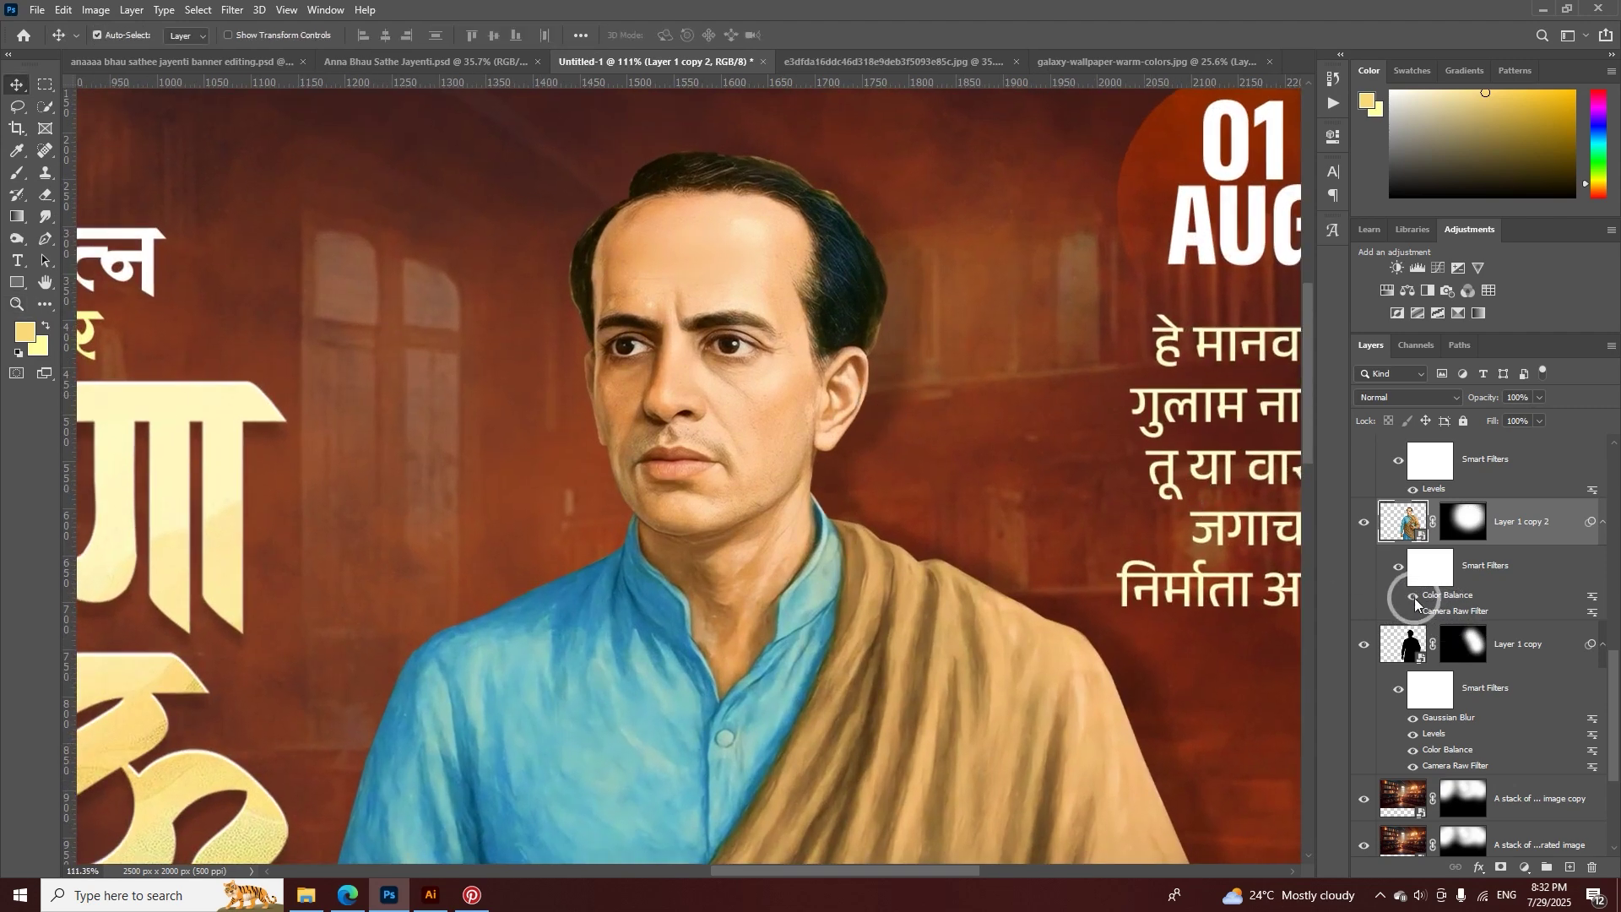
key(z)
drag(851, 443, 754, 436)
double_click(1439, 598)
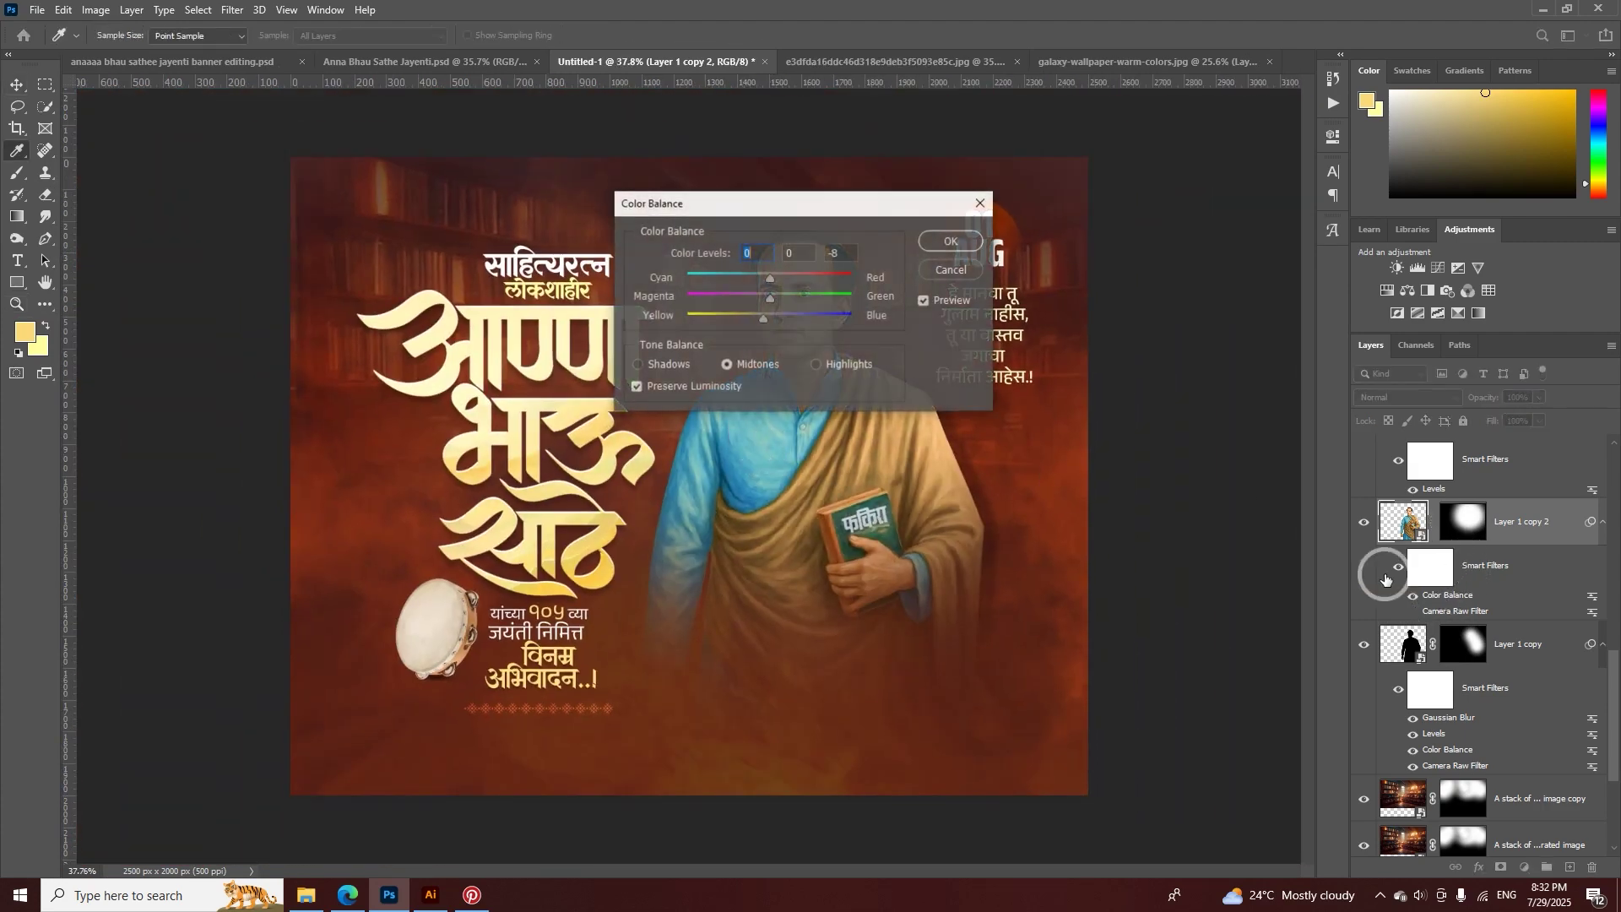
drag(743, 217, 1063, 363)
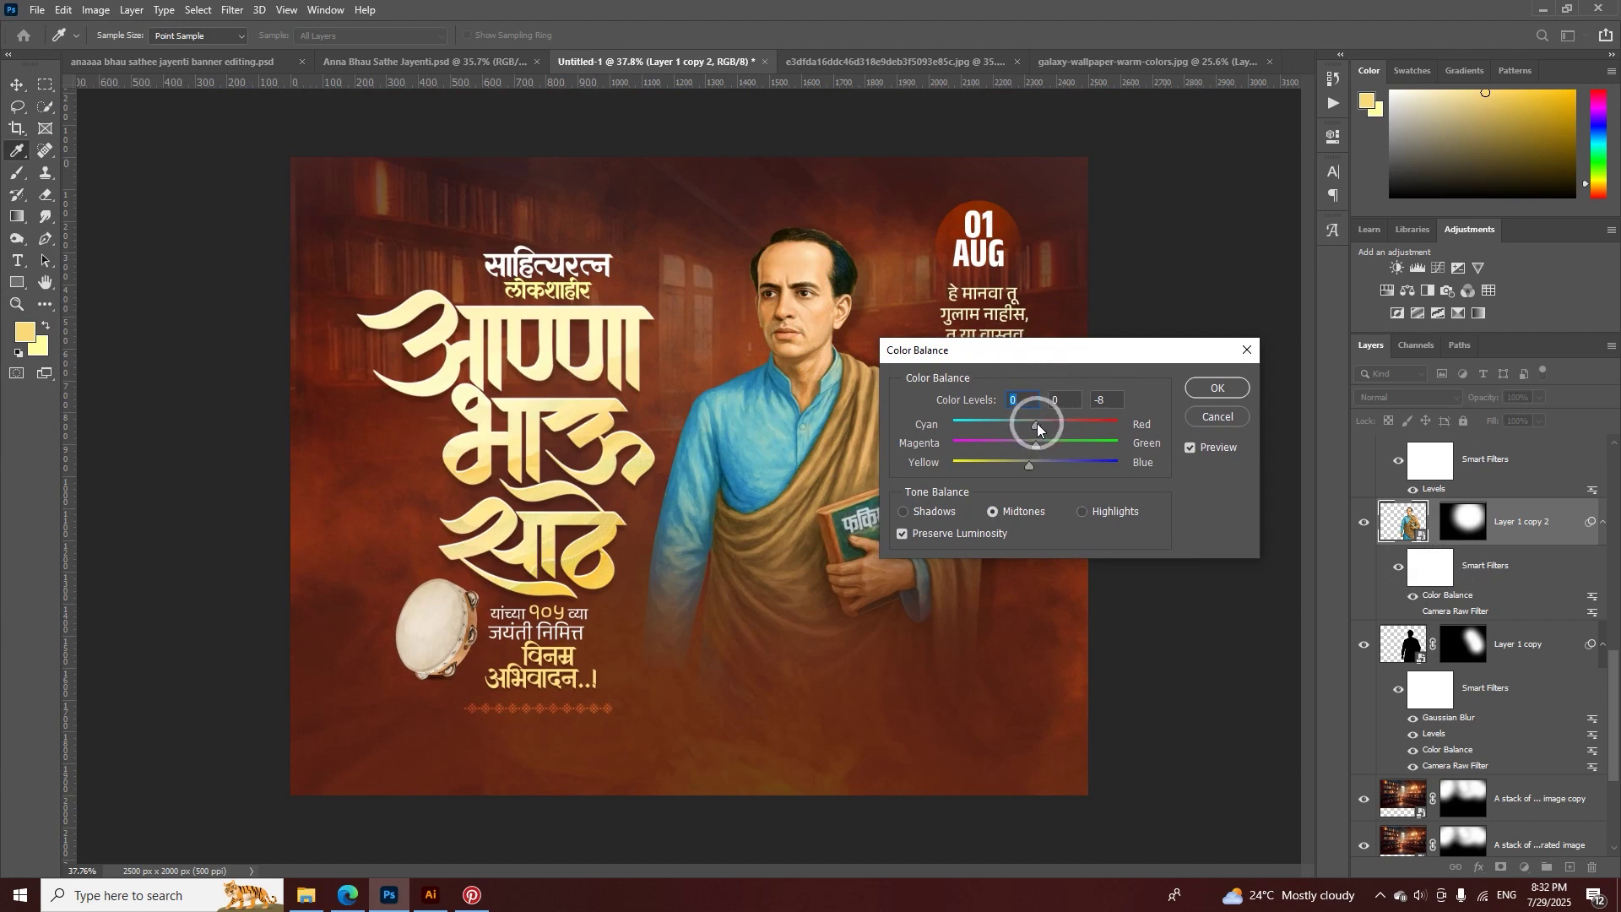
click(1085, 426)
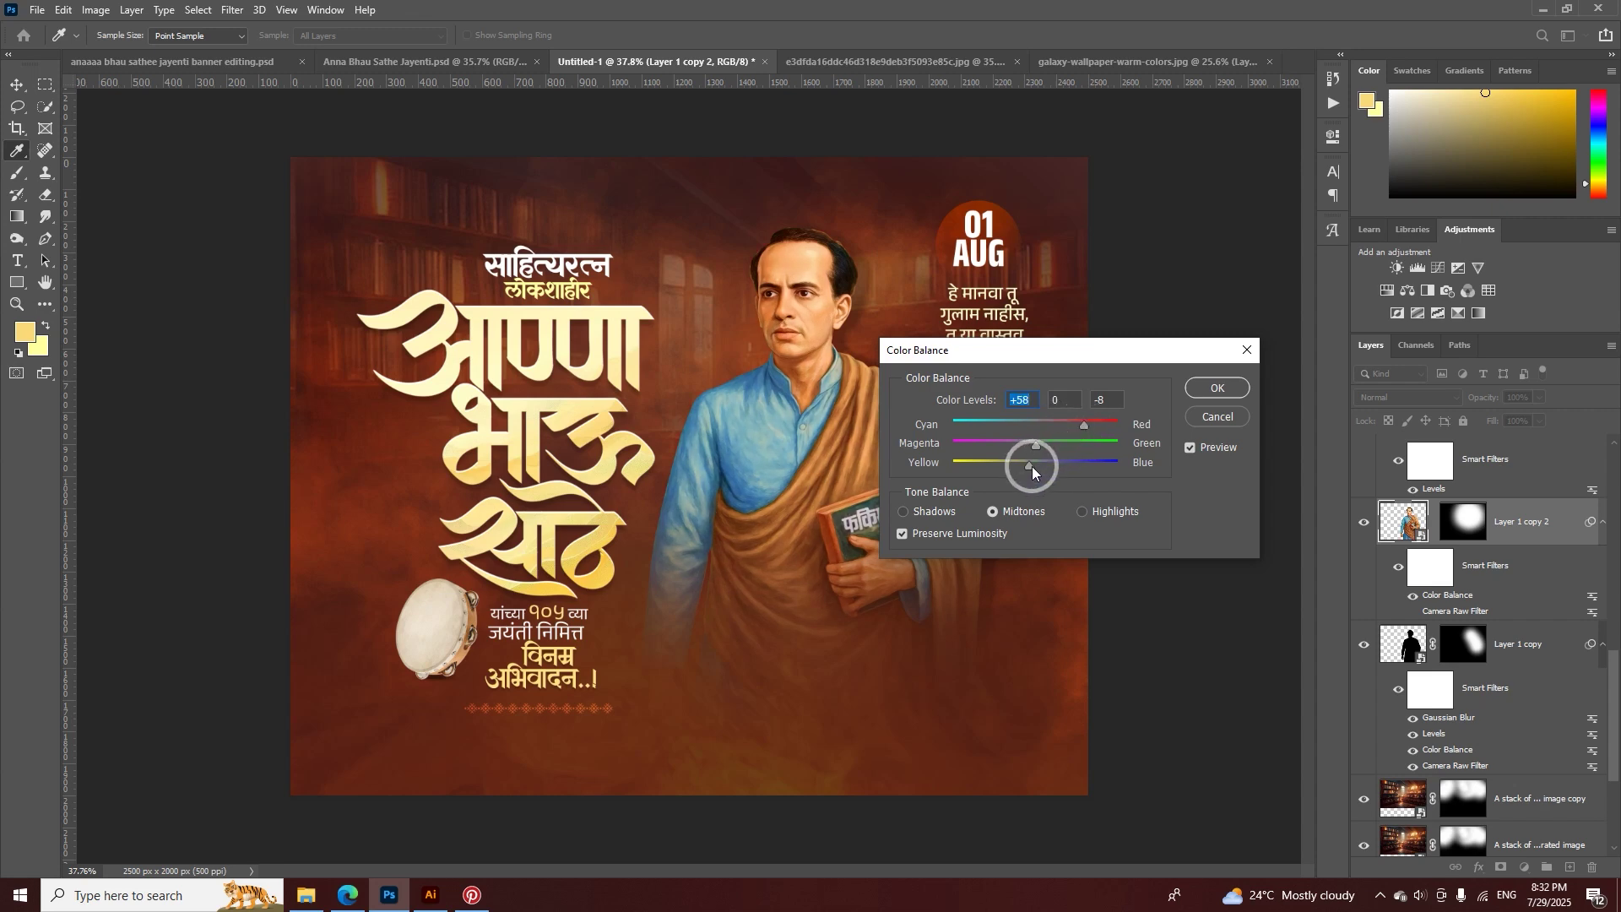
drag(1032, 471, 1012, 473)
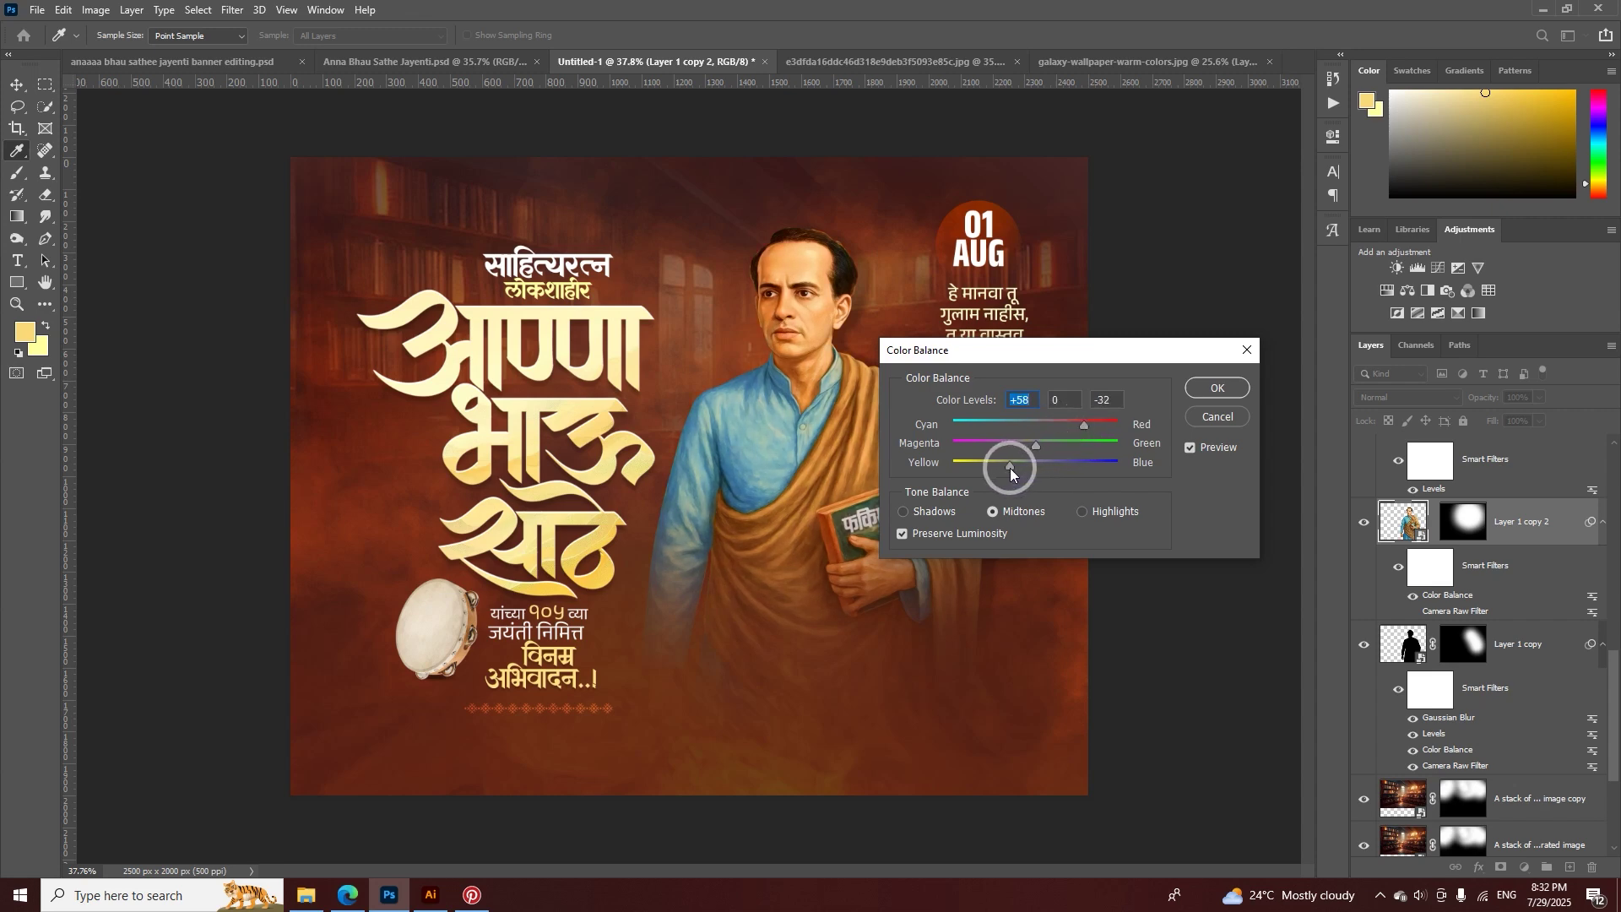
click(1151, 399)
click(1214, 388)
key(v)
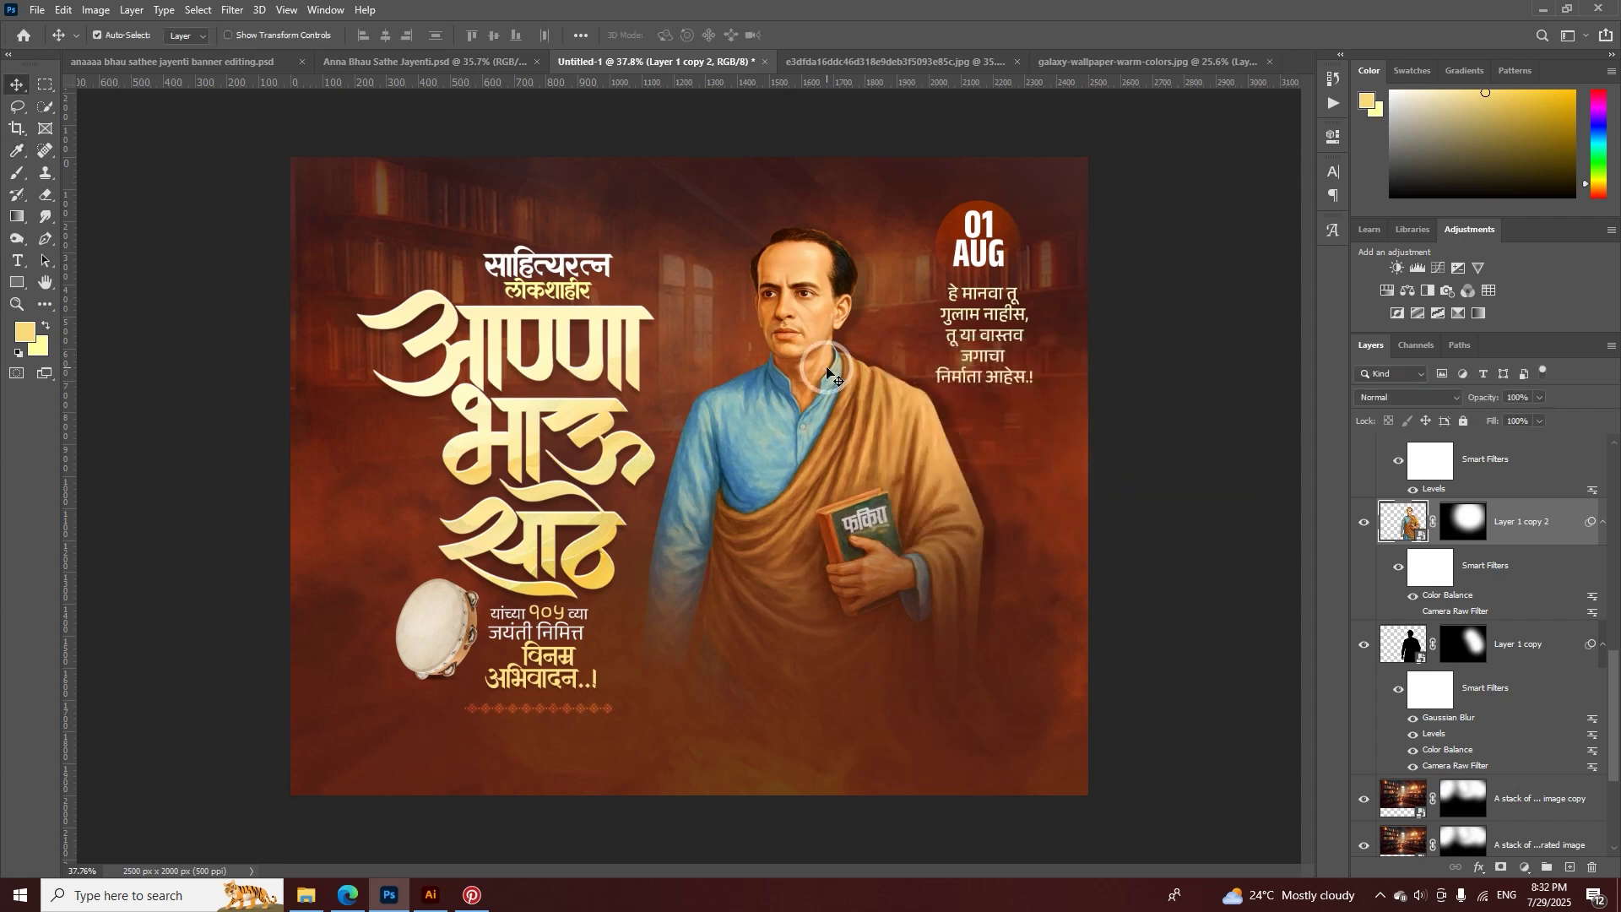
click(1446, 604)
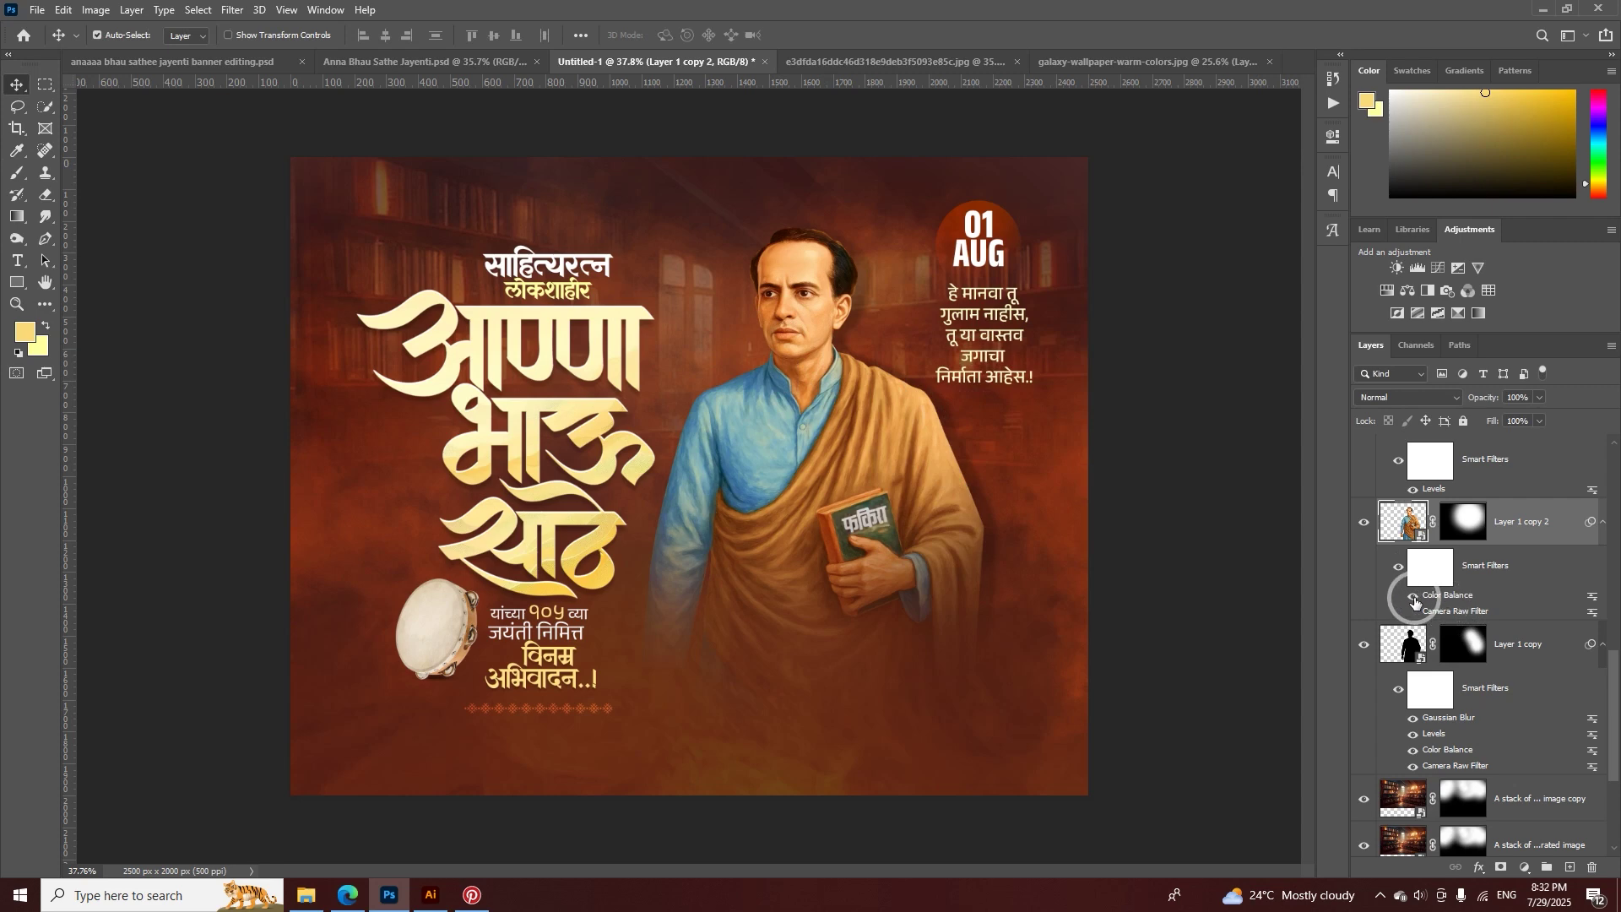
click(1414, 597)
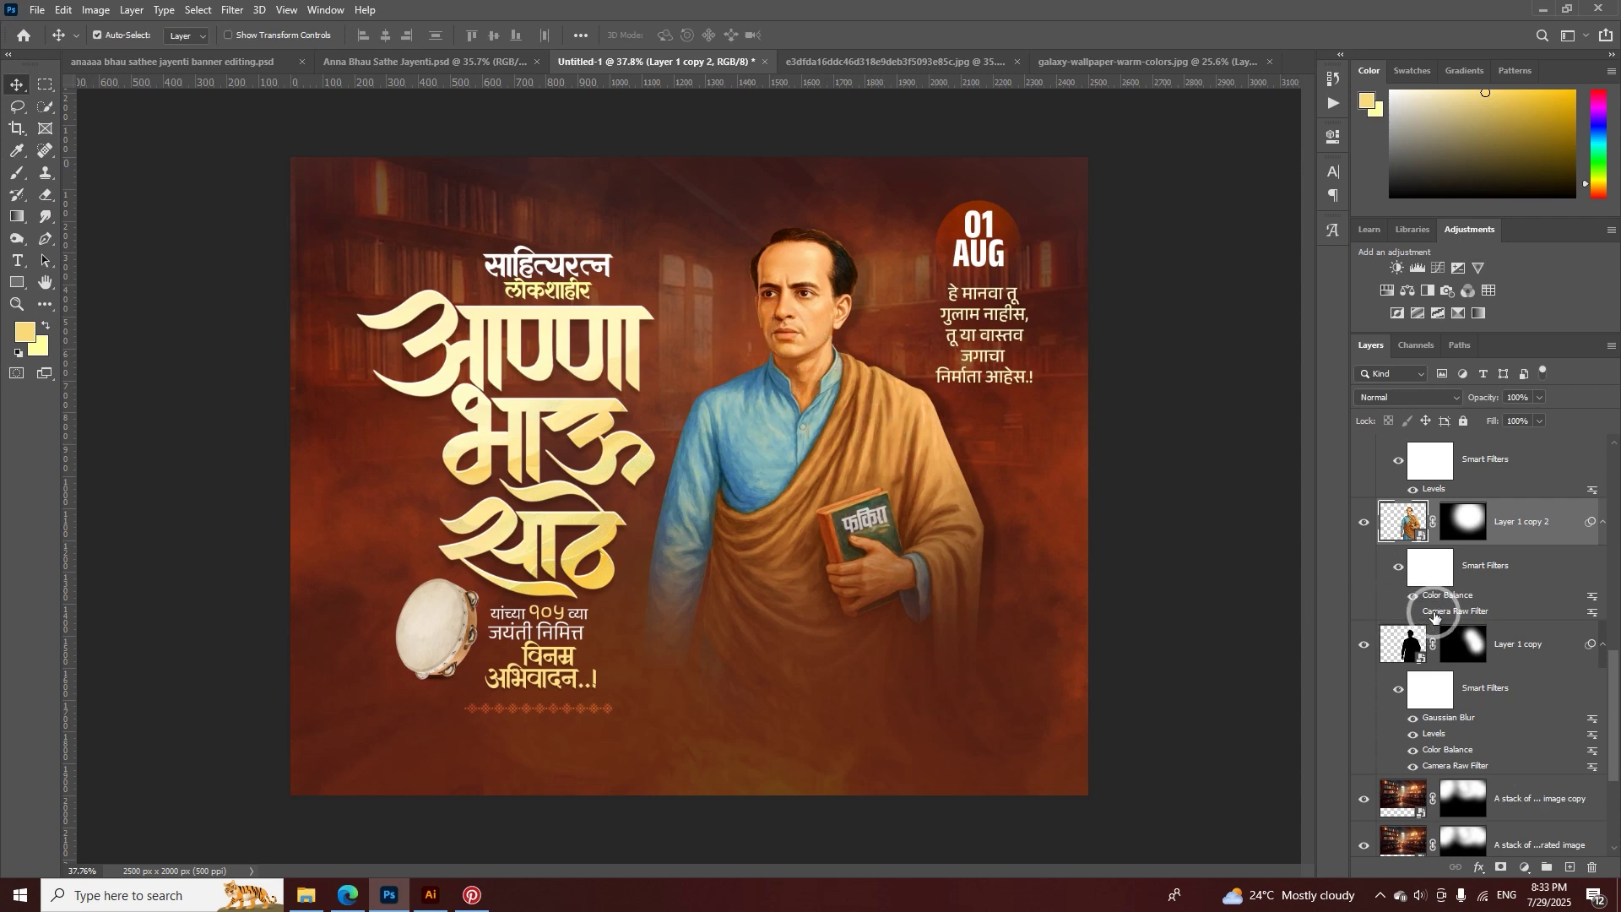
- Start a new Camera Raw filter on the portrait with Contrast at +4 and Texture at +30
click(233, 10)
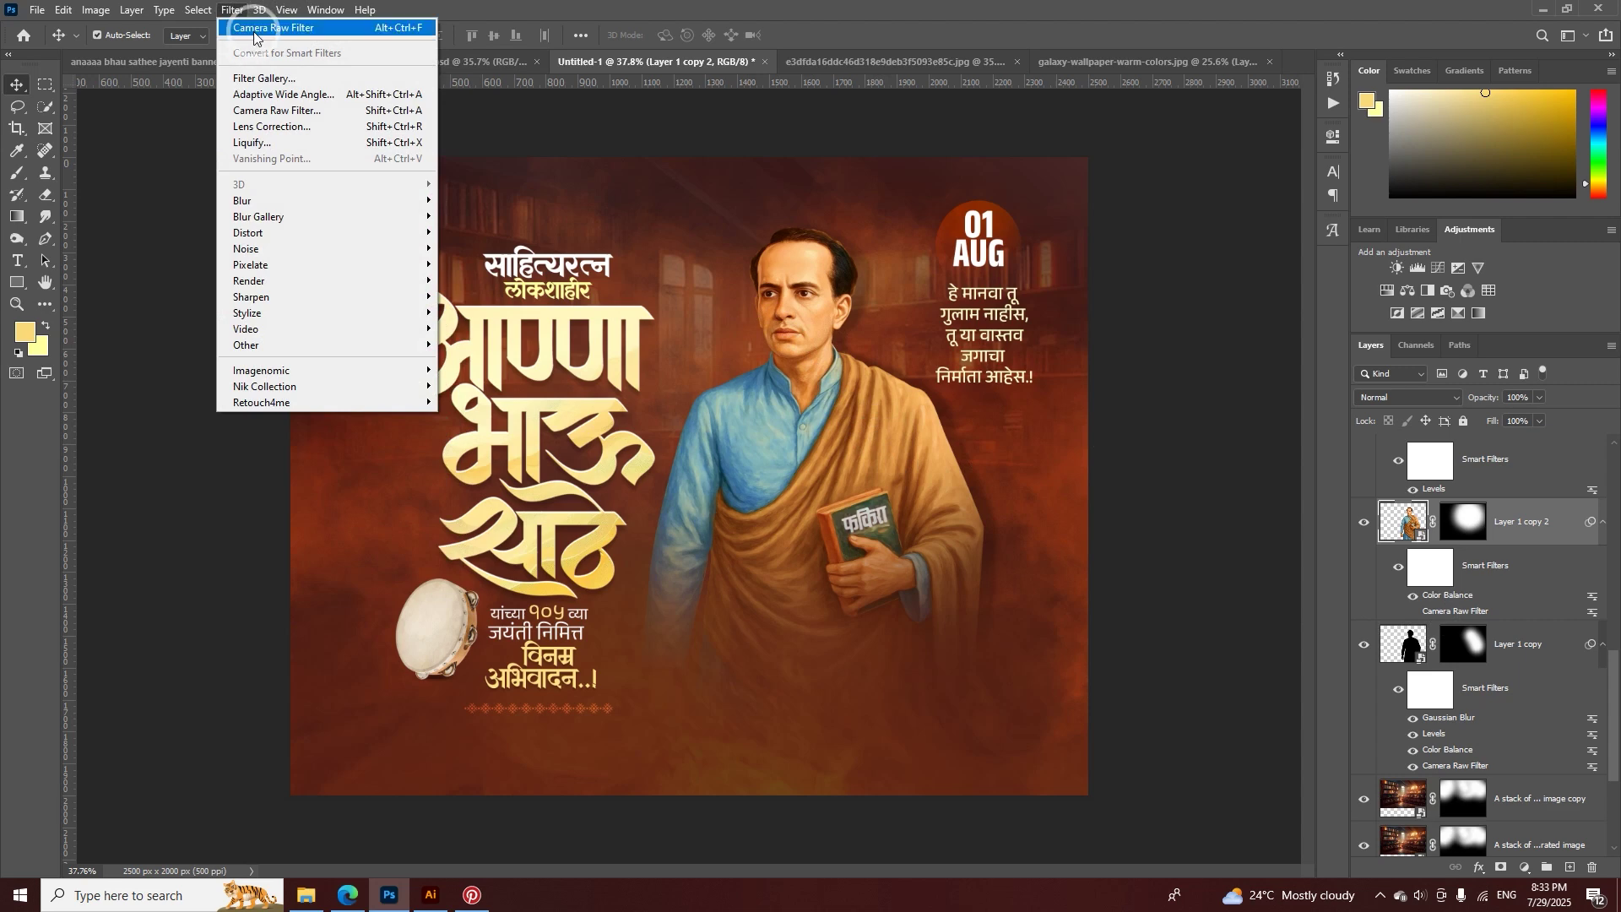
key(Escape)
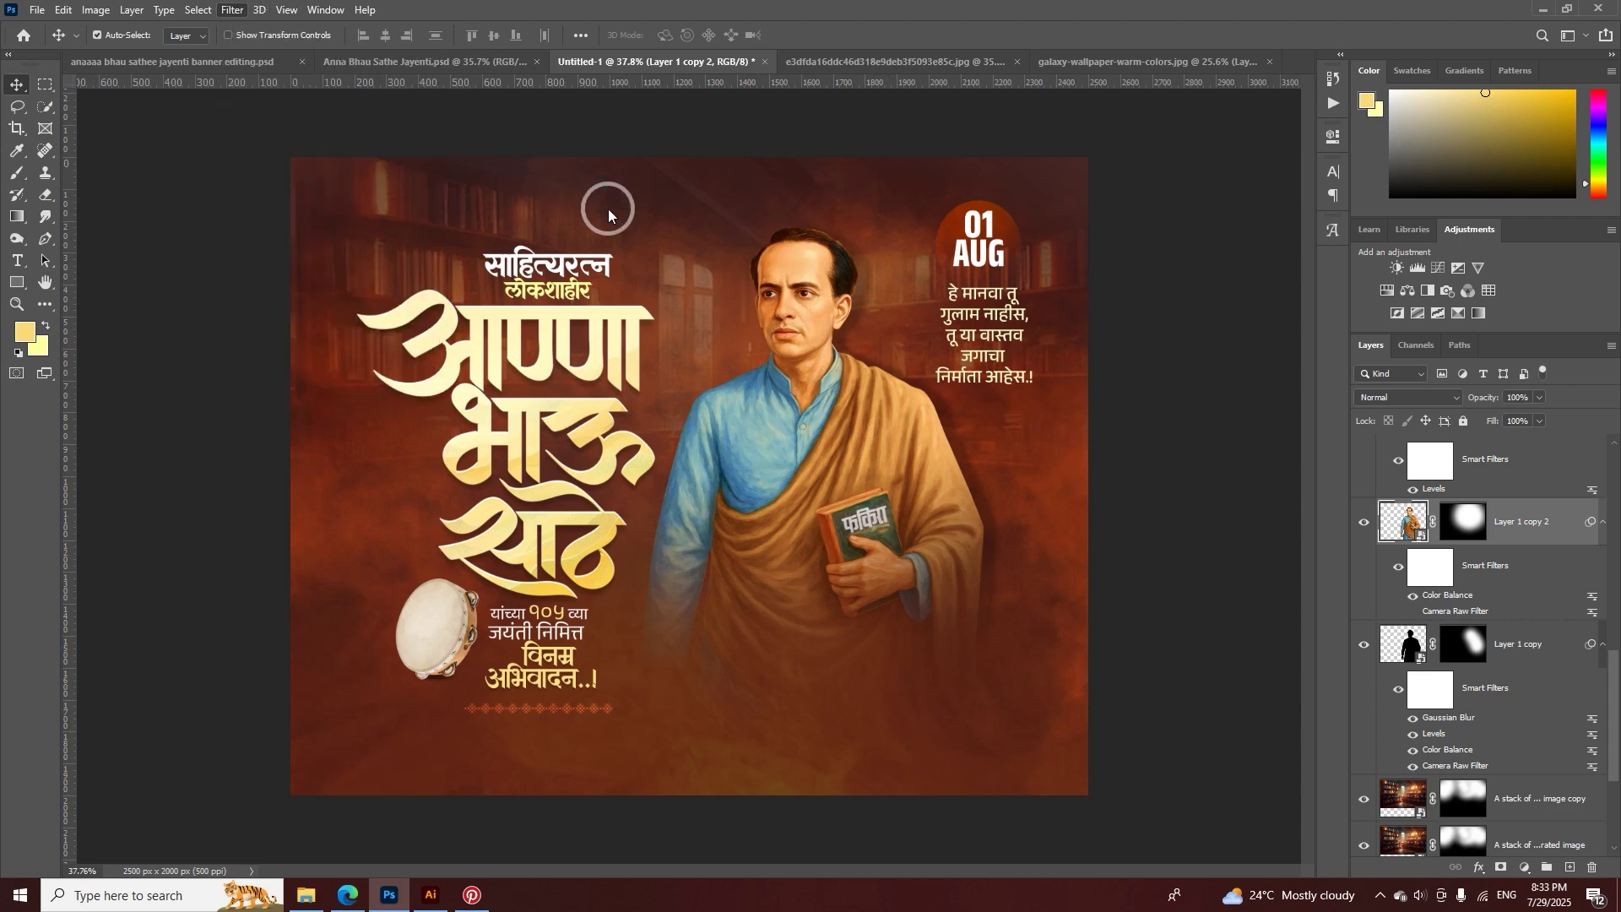
key(ctrl+shift+a)
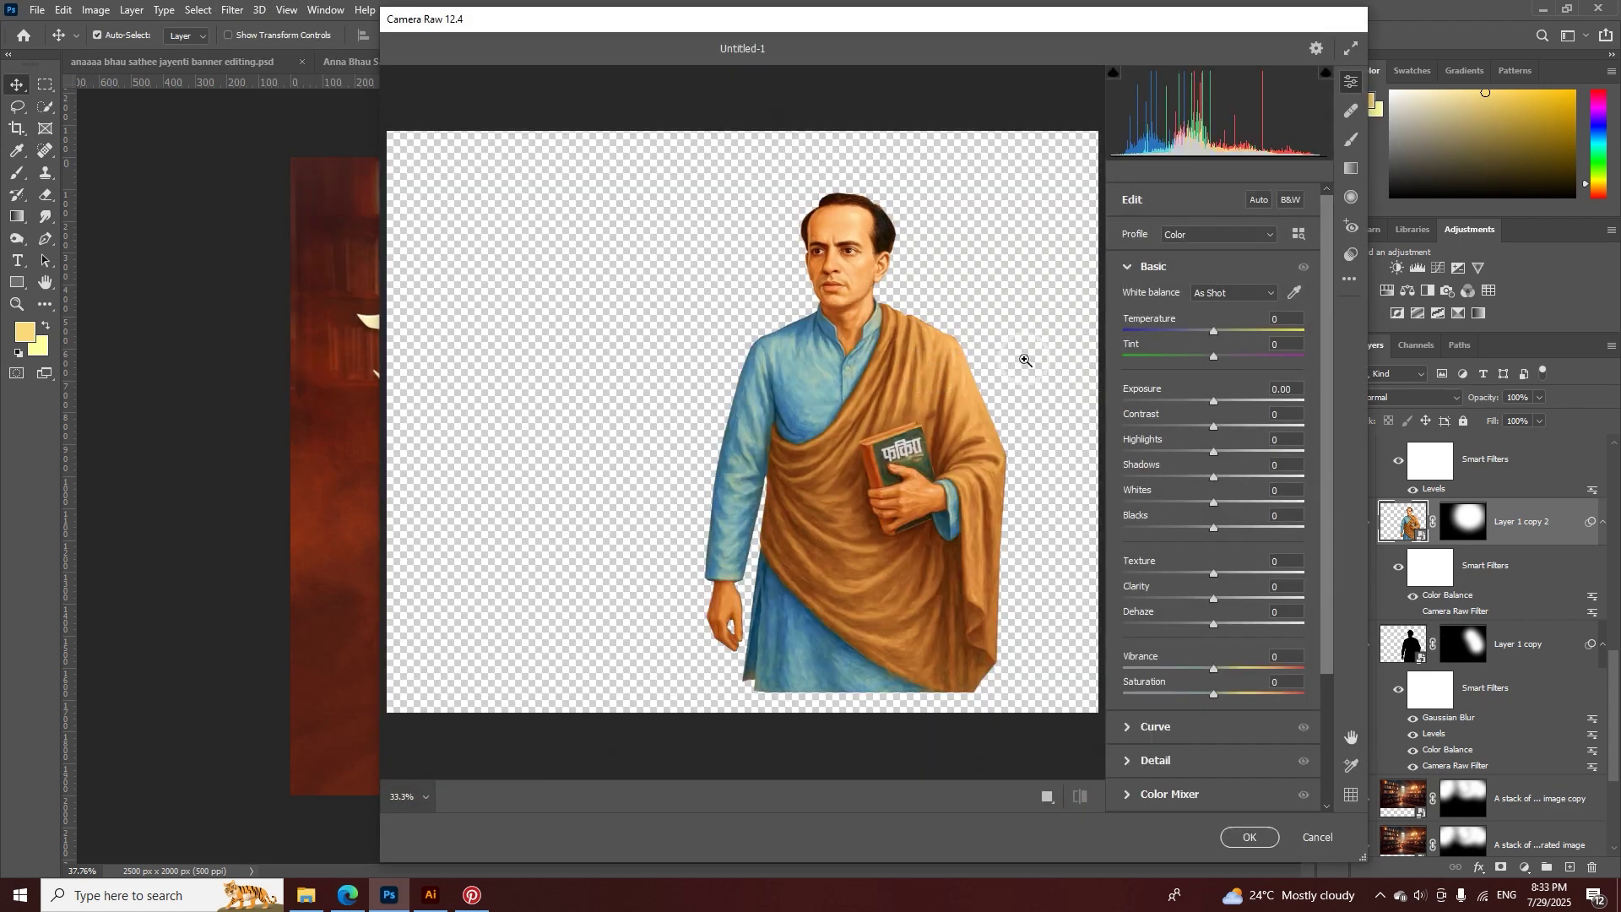
click(842, 248)
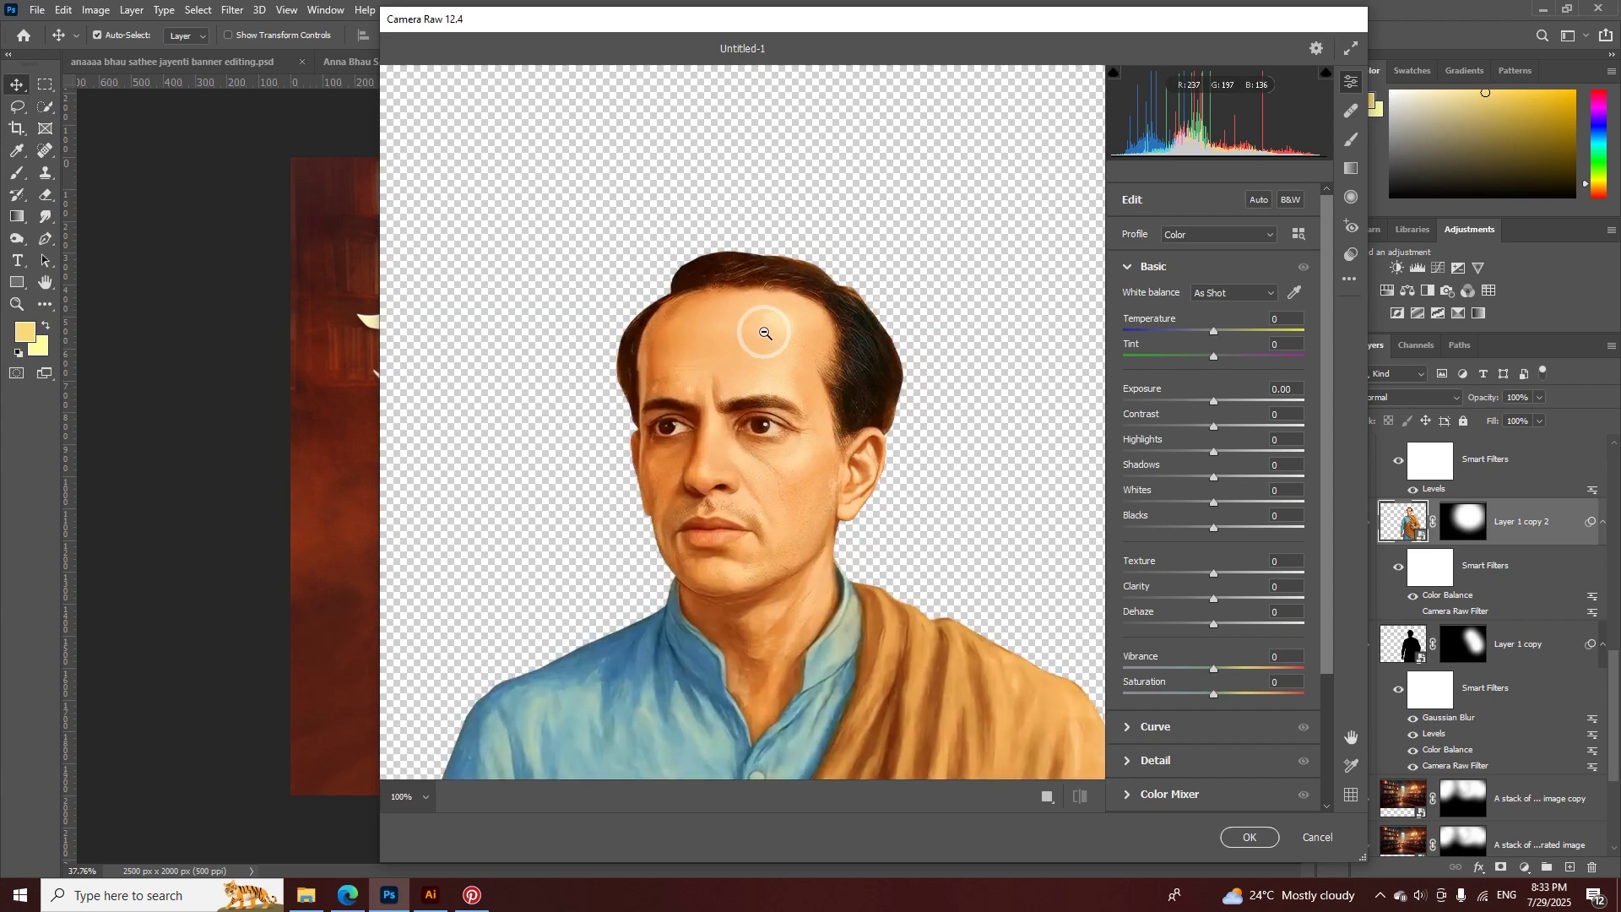
drag(1215, 427, 1147, 430)
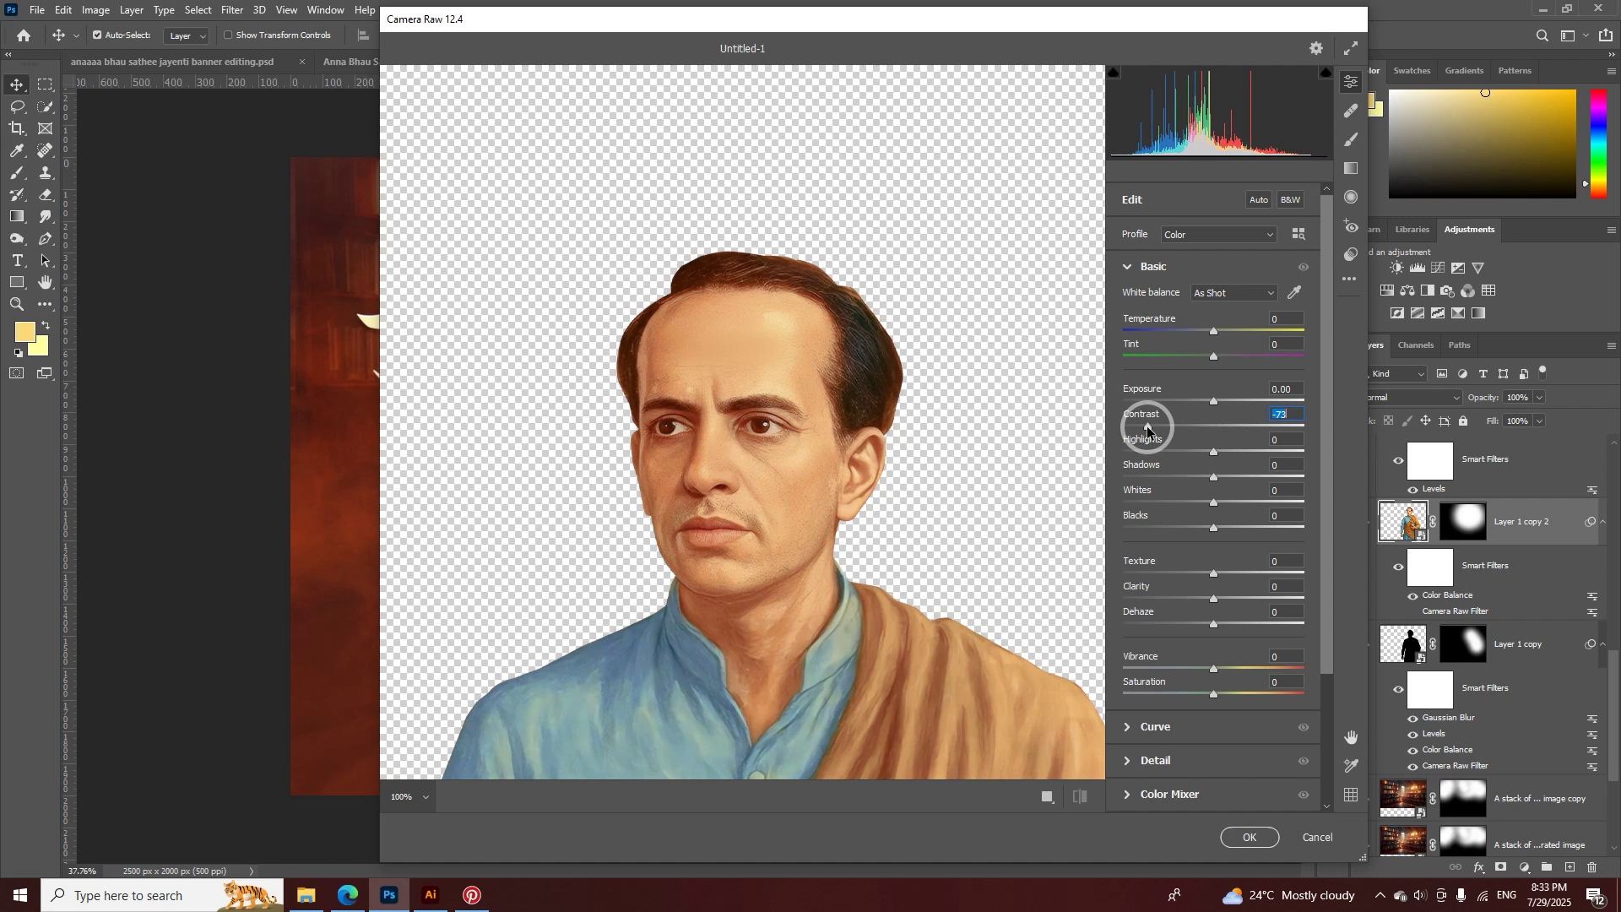
drag(1148, 429, 1218, 436)
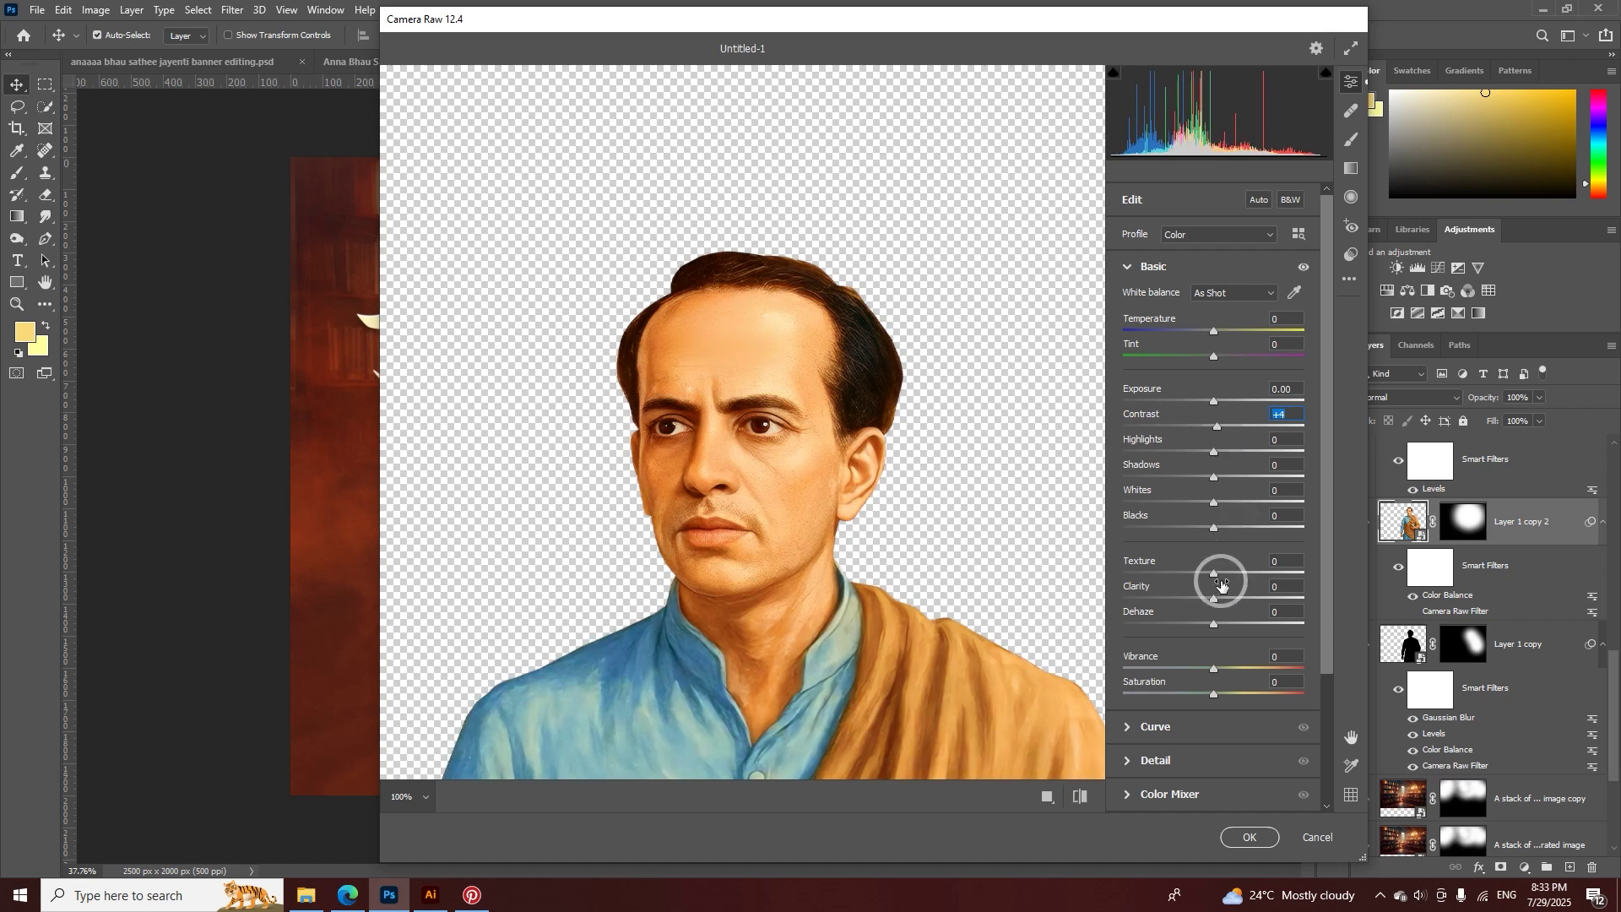
drag(1213, 575, 1239, 573)
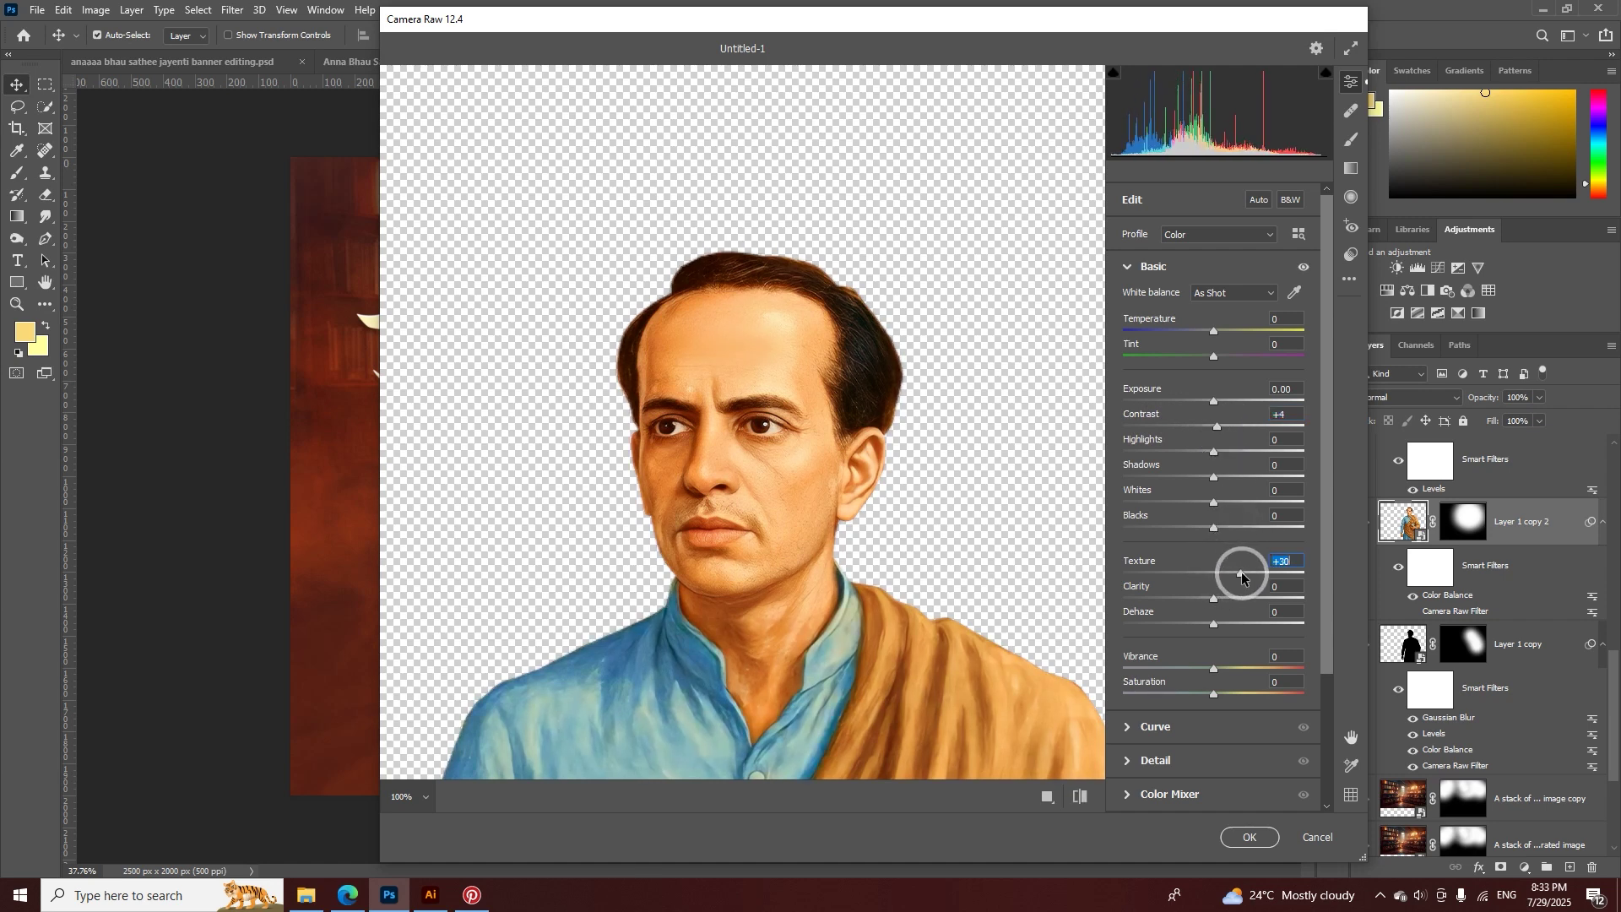
- Smooth the portrait's skin by setting Noise Reduction to 100, comparing the face with the unsmoothed version at 0
click(1127, 760)
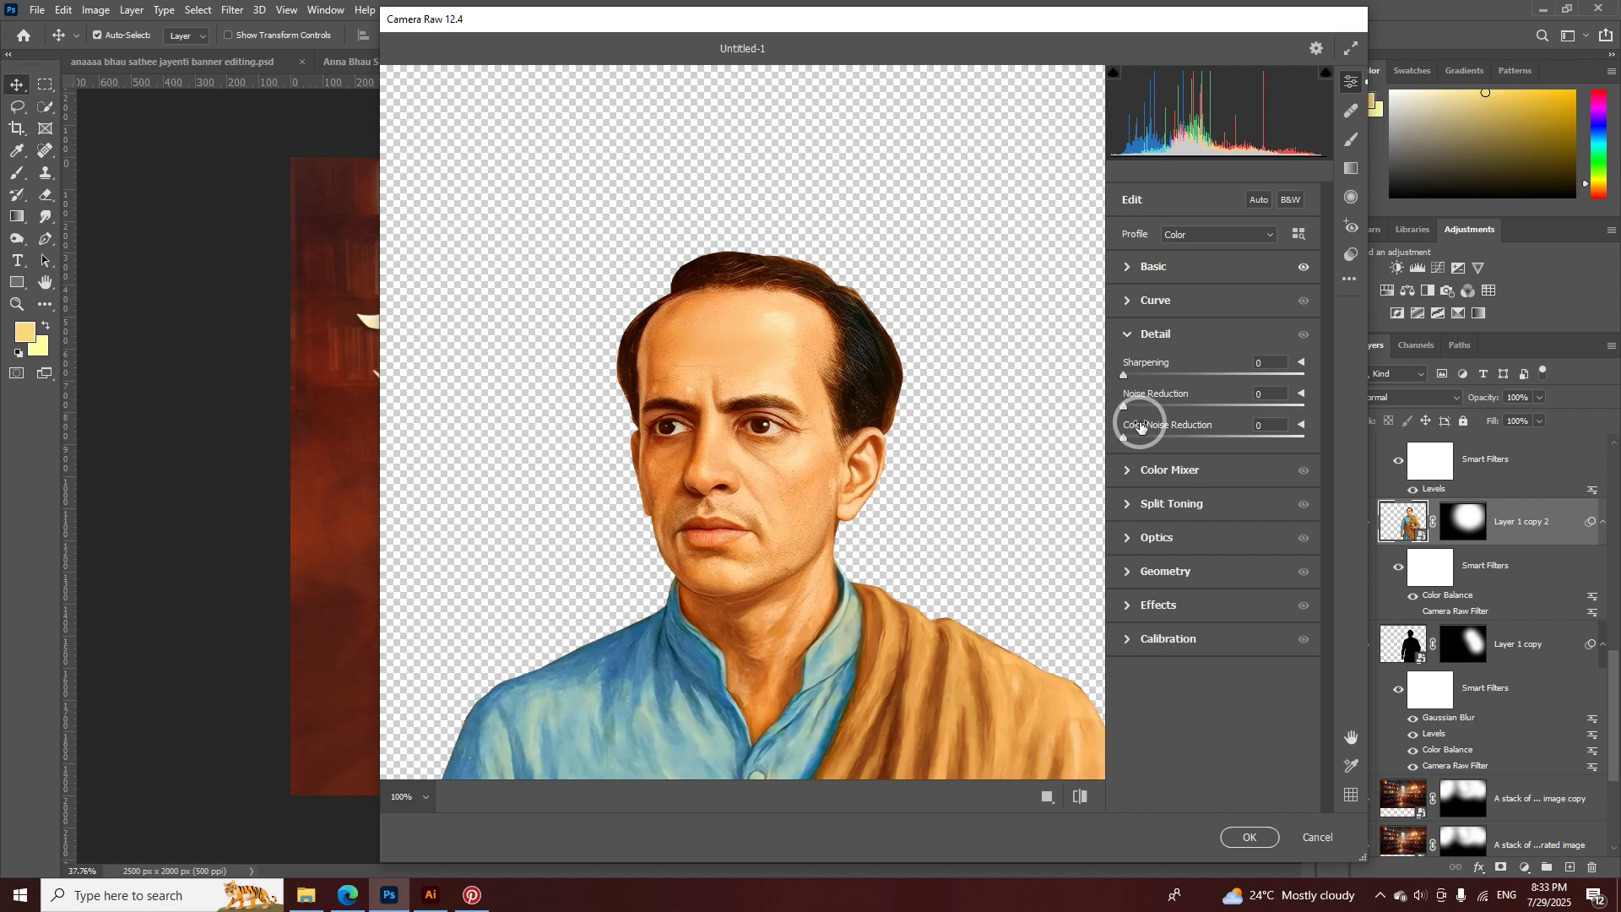
drag(1129, 411, 1309, 445)
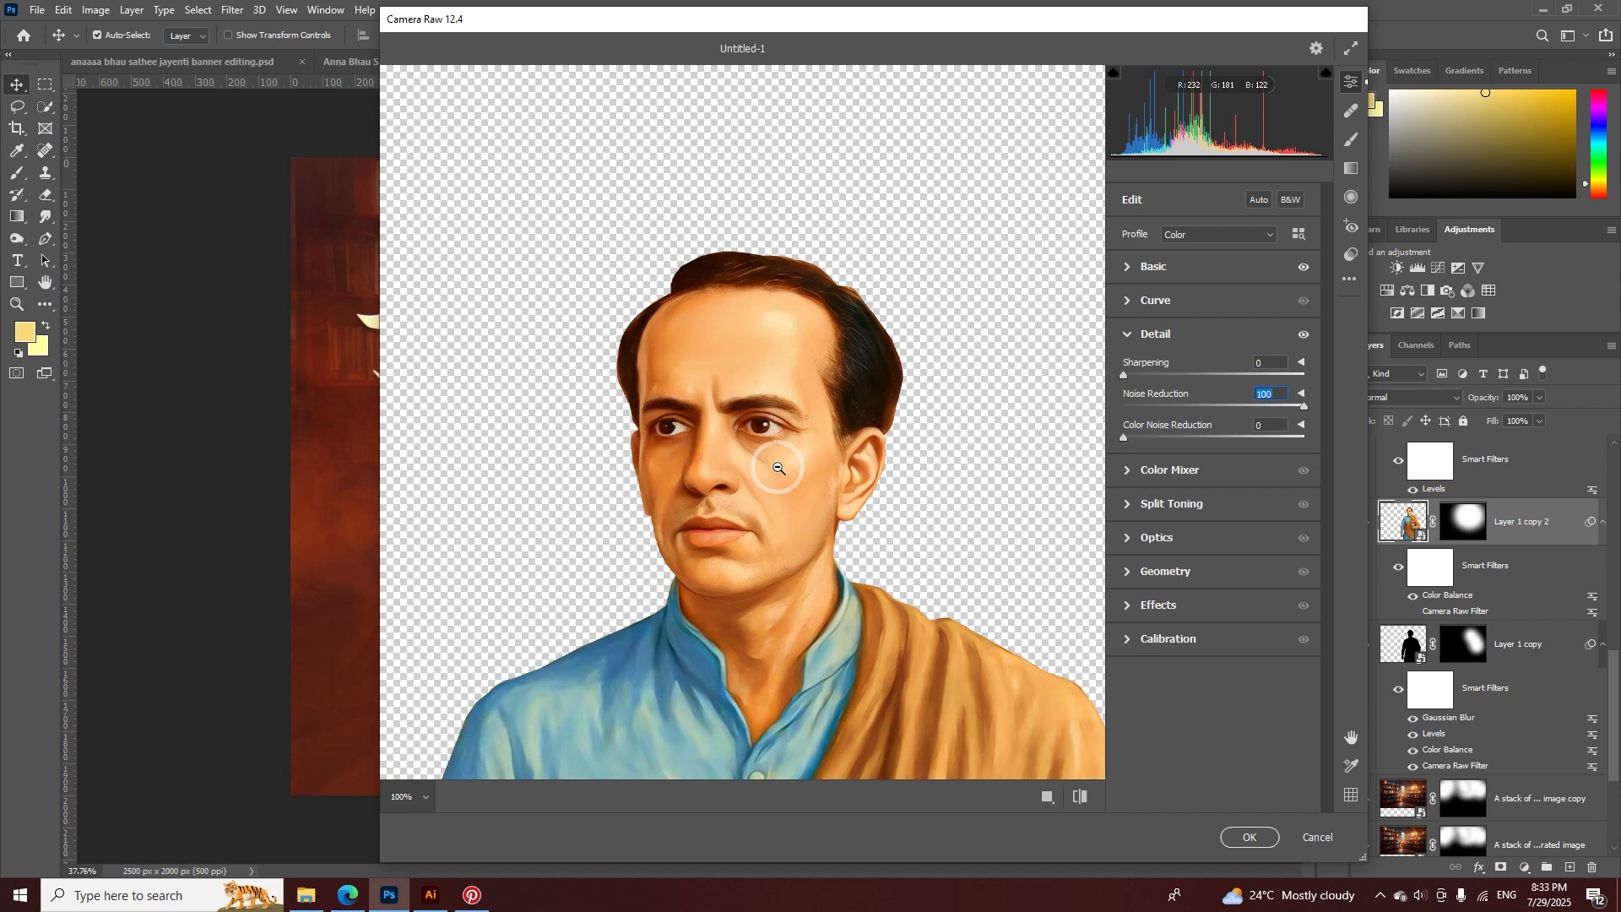
drag(779, 467, 839, 464)
text(0)
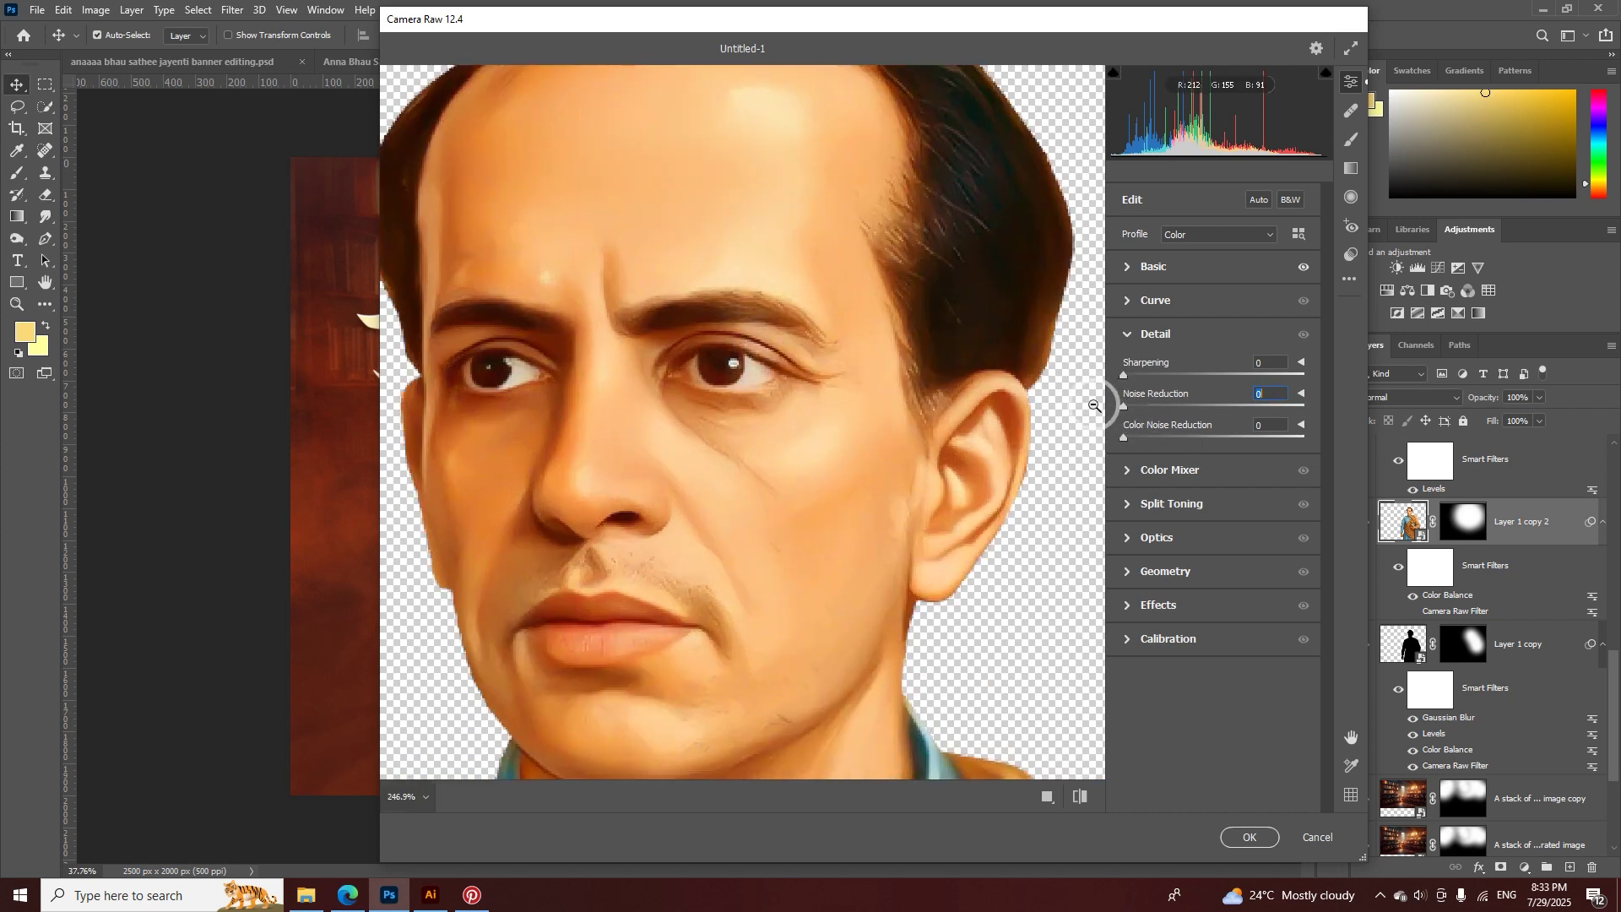
drag(649, 513, 681, 489)
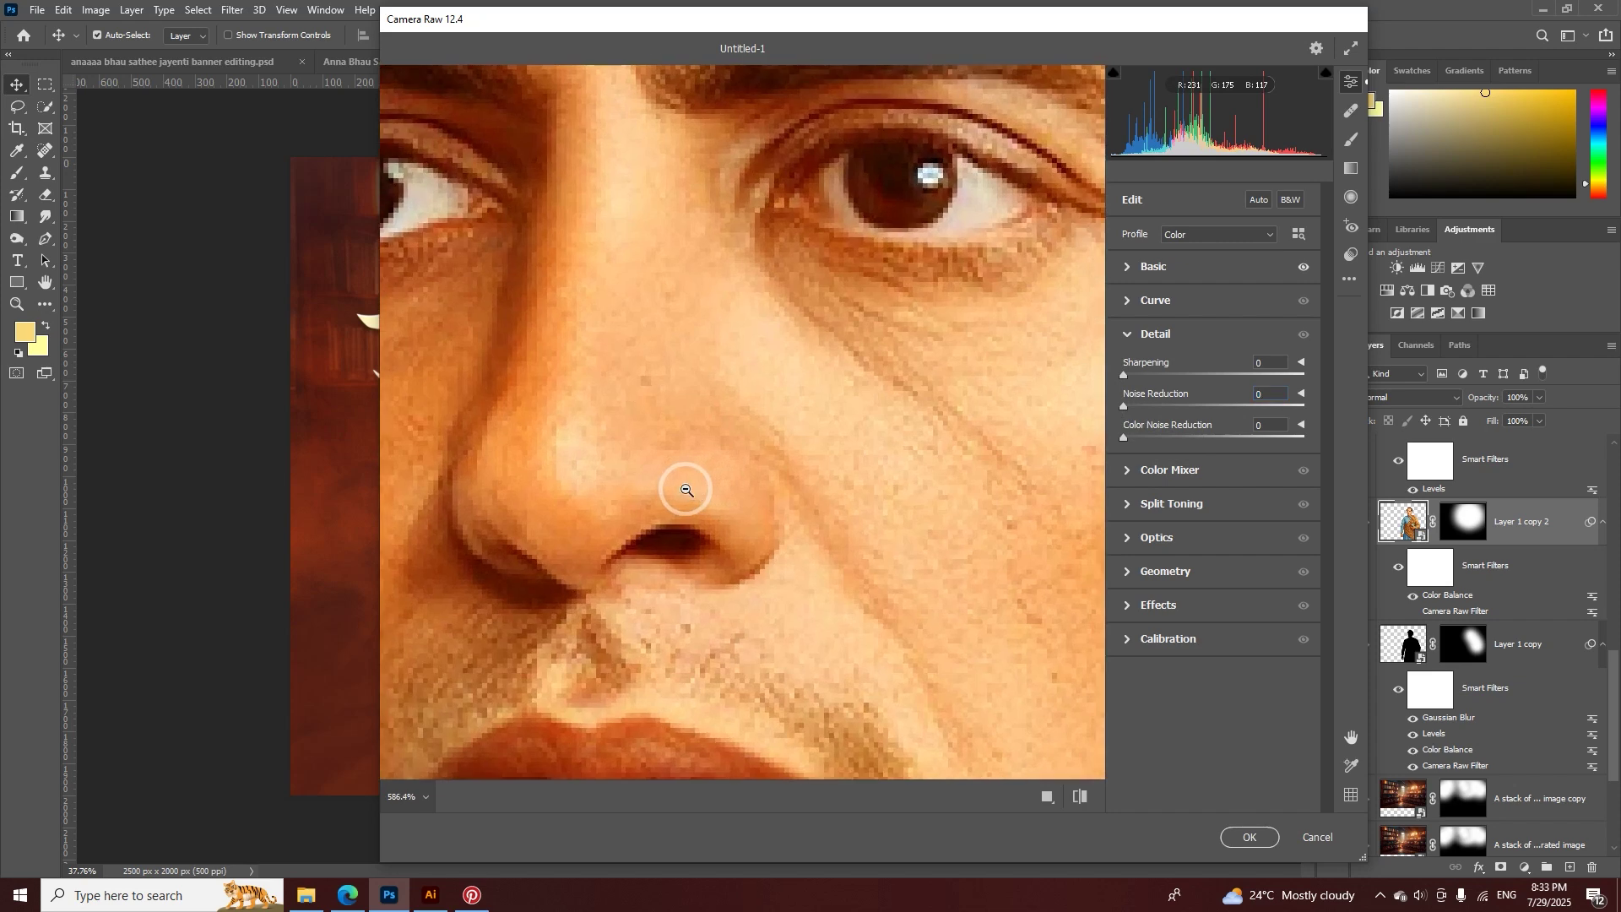
click(1123, 408)
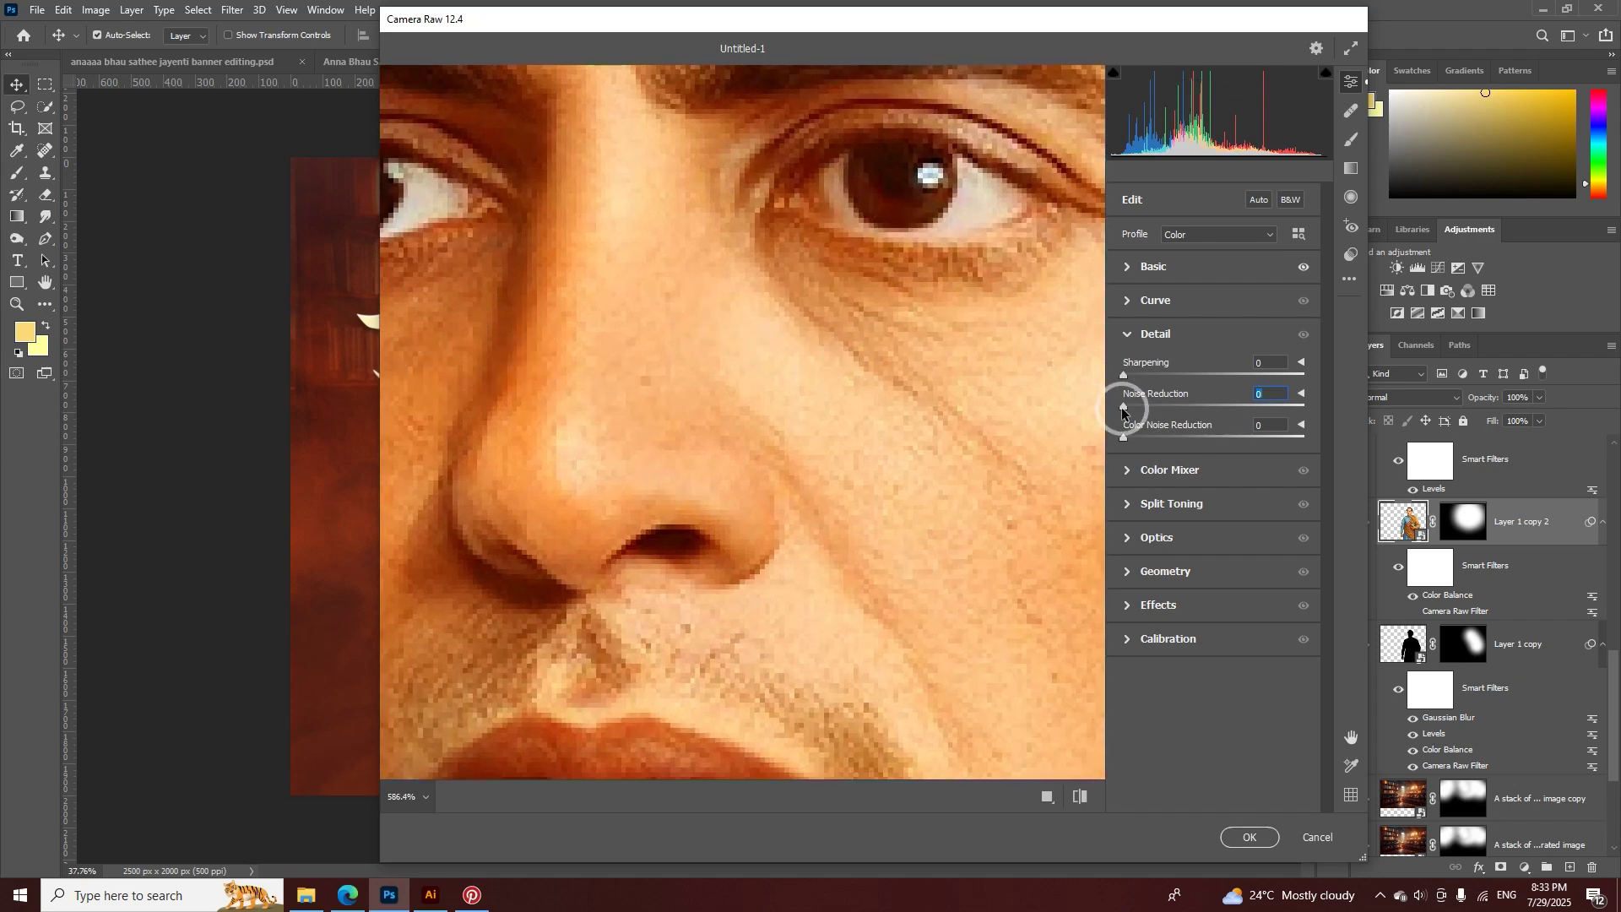
drag(1123, 408, 1315, 423)
drag(1013, 419, 835, 475)
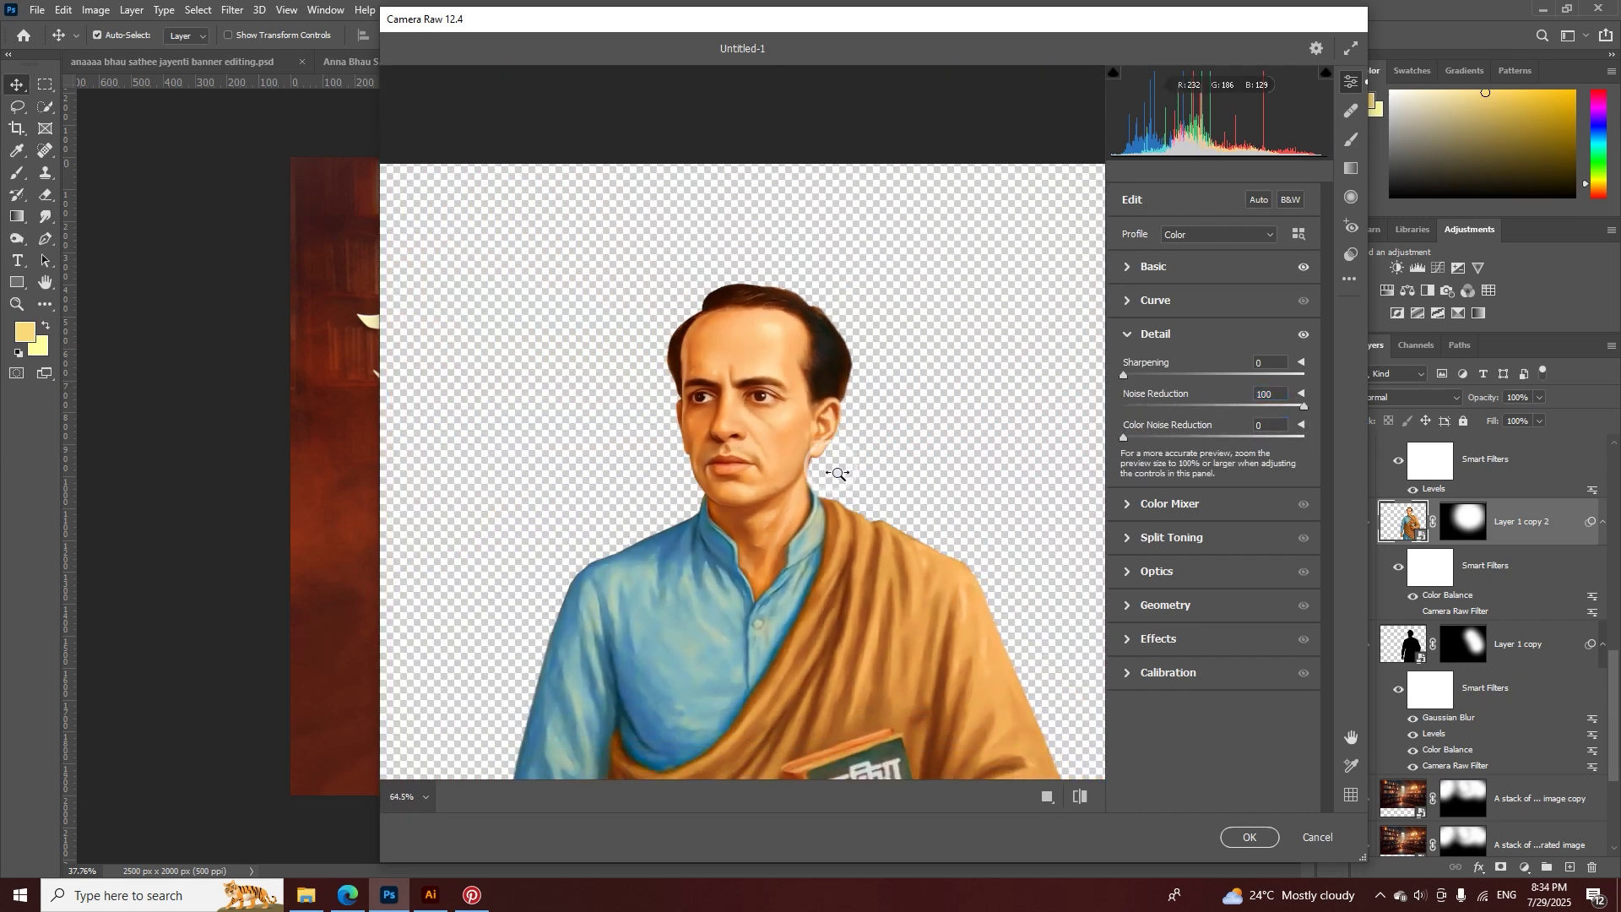
- Try shifting the Green Primary hue in Calibration, reset it to 0, and apply the Camera Raw filter to the portrait
click(1125, 673)
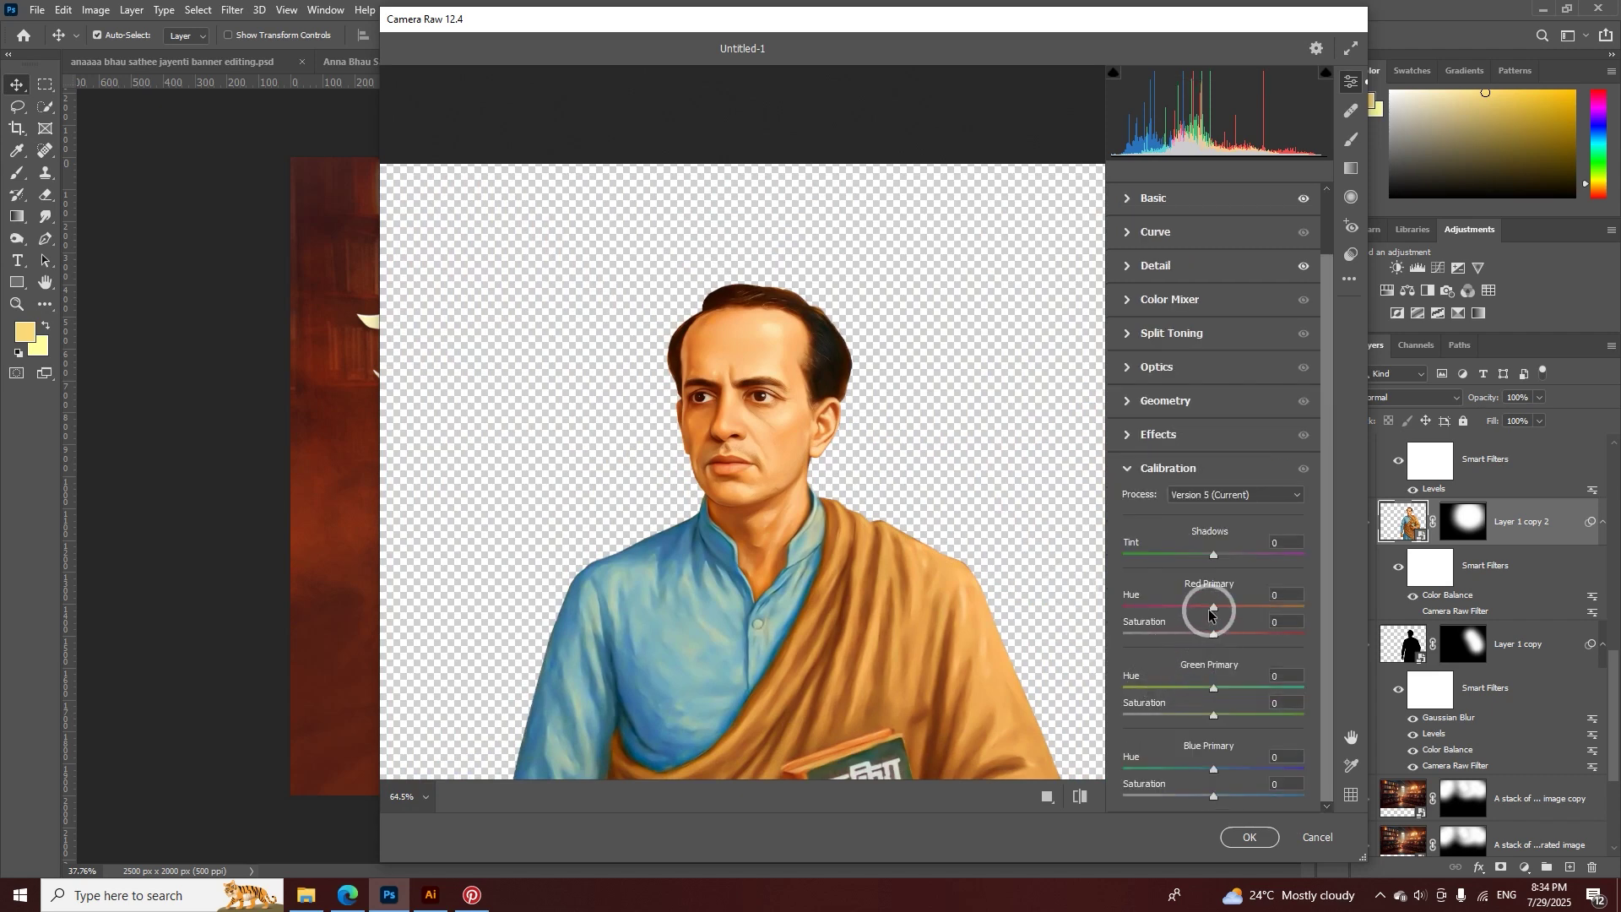
drag(1213, 688, 1206, 690)
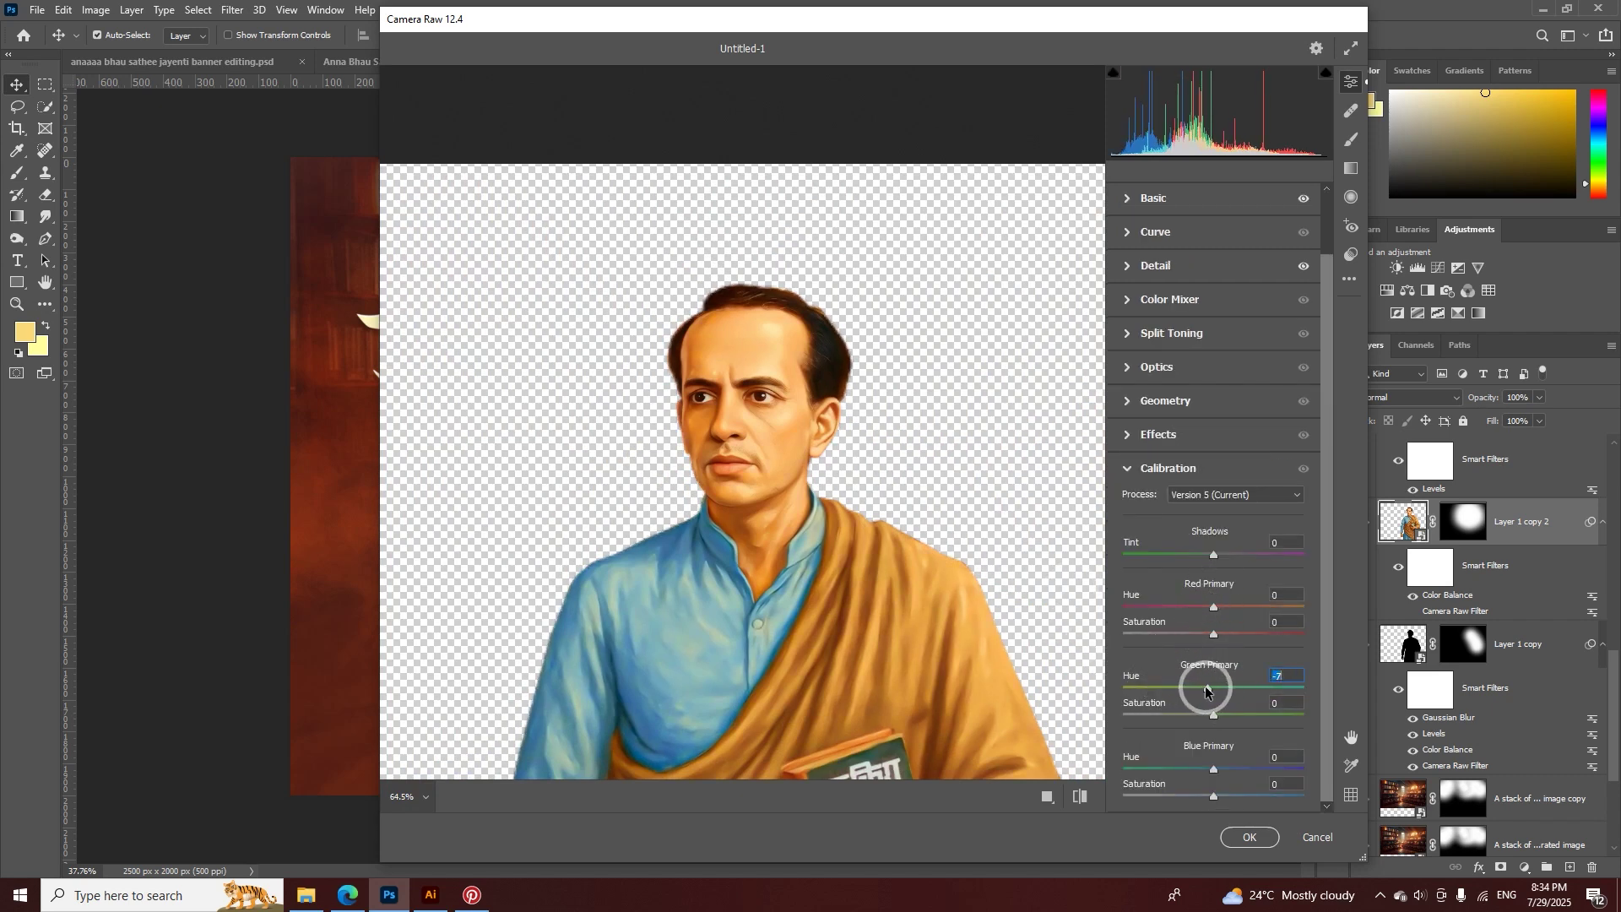
text(0)
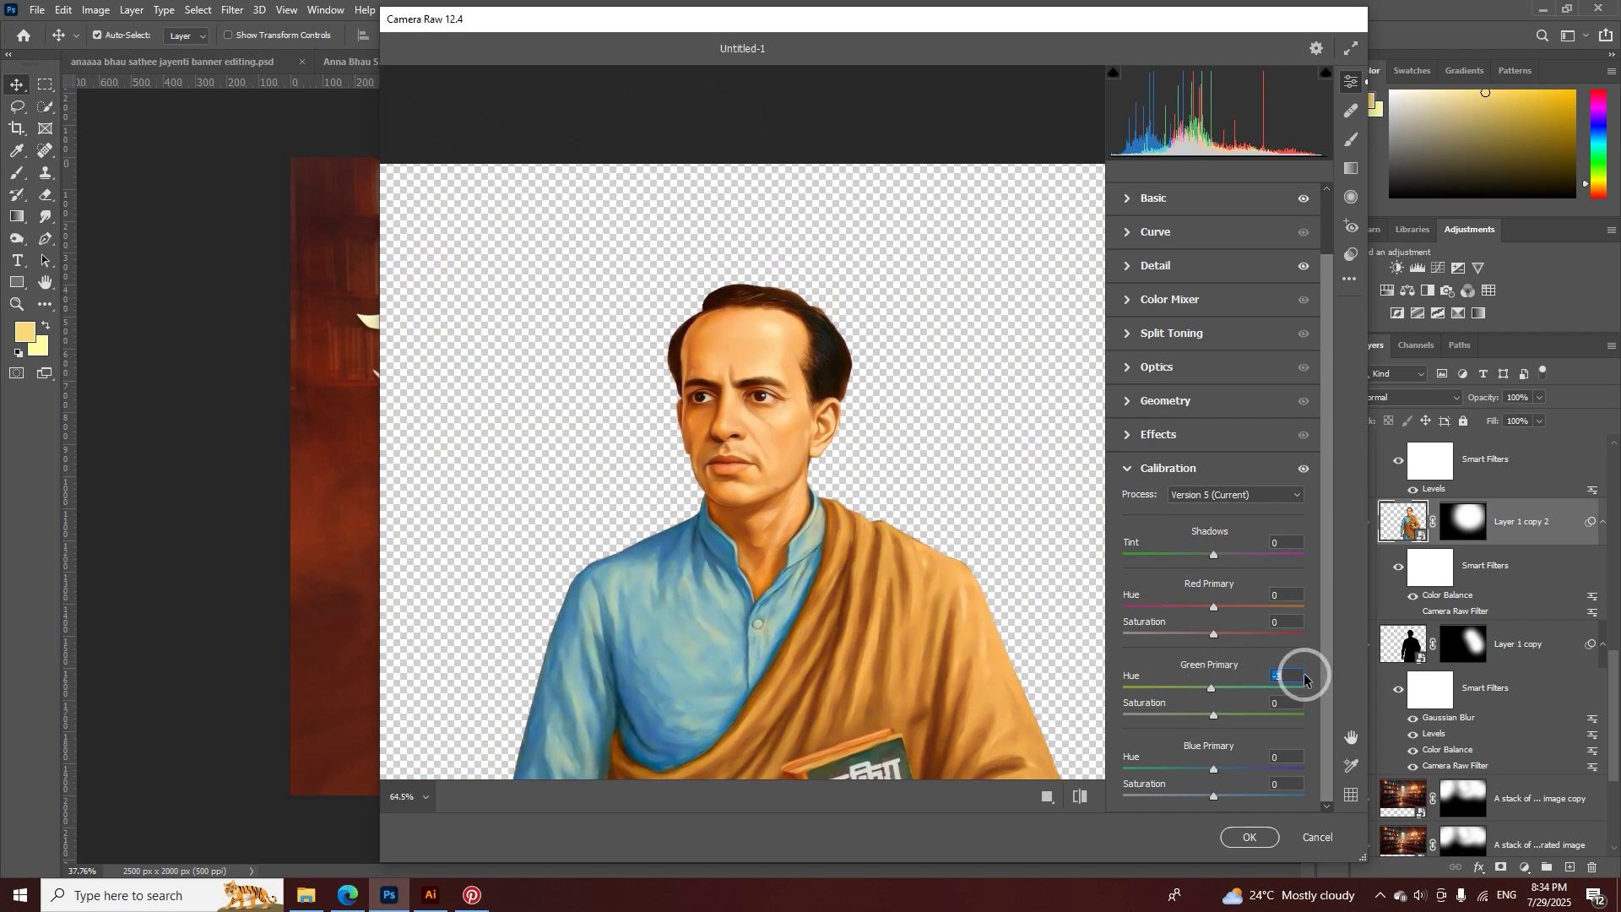
click(1248, 837)
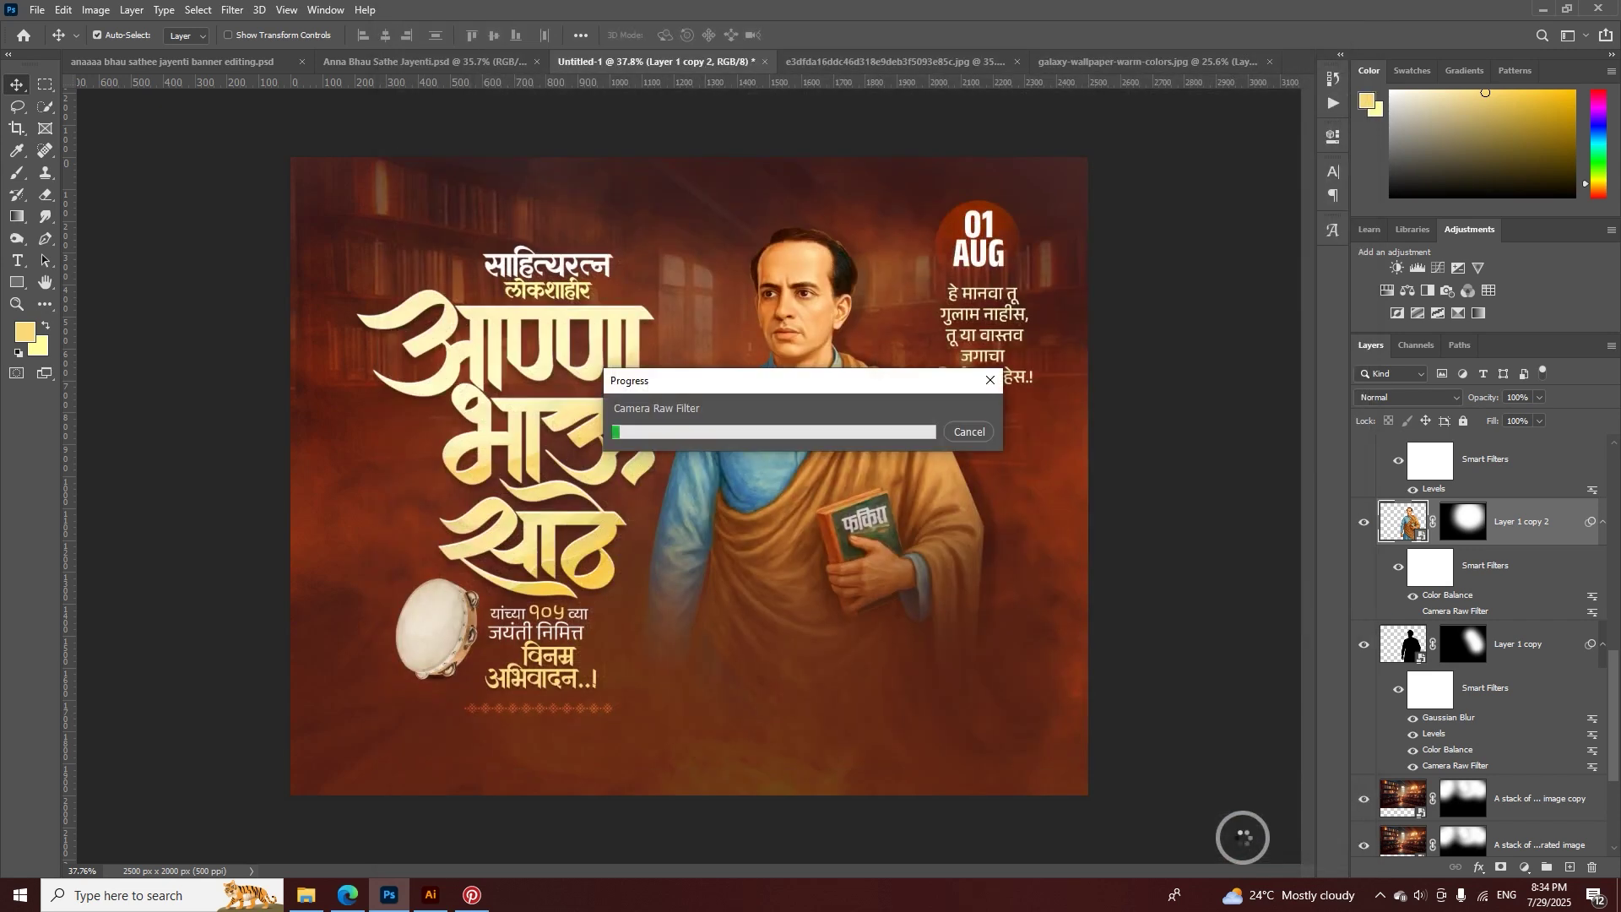
- Compare the portrait's face up close with and without the new Camera Raw filter, and review the whole banner
key(z)
drag(810, 295, 905, 326)
key(v)
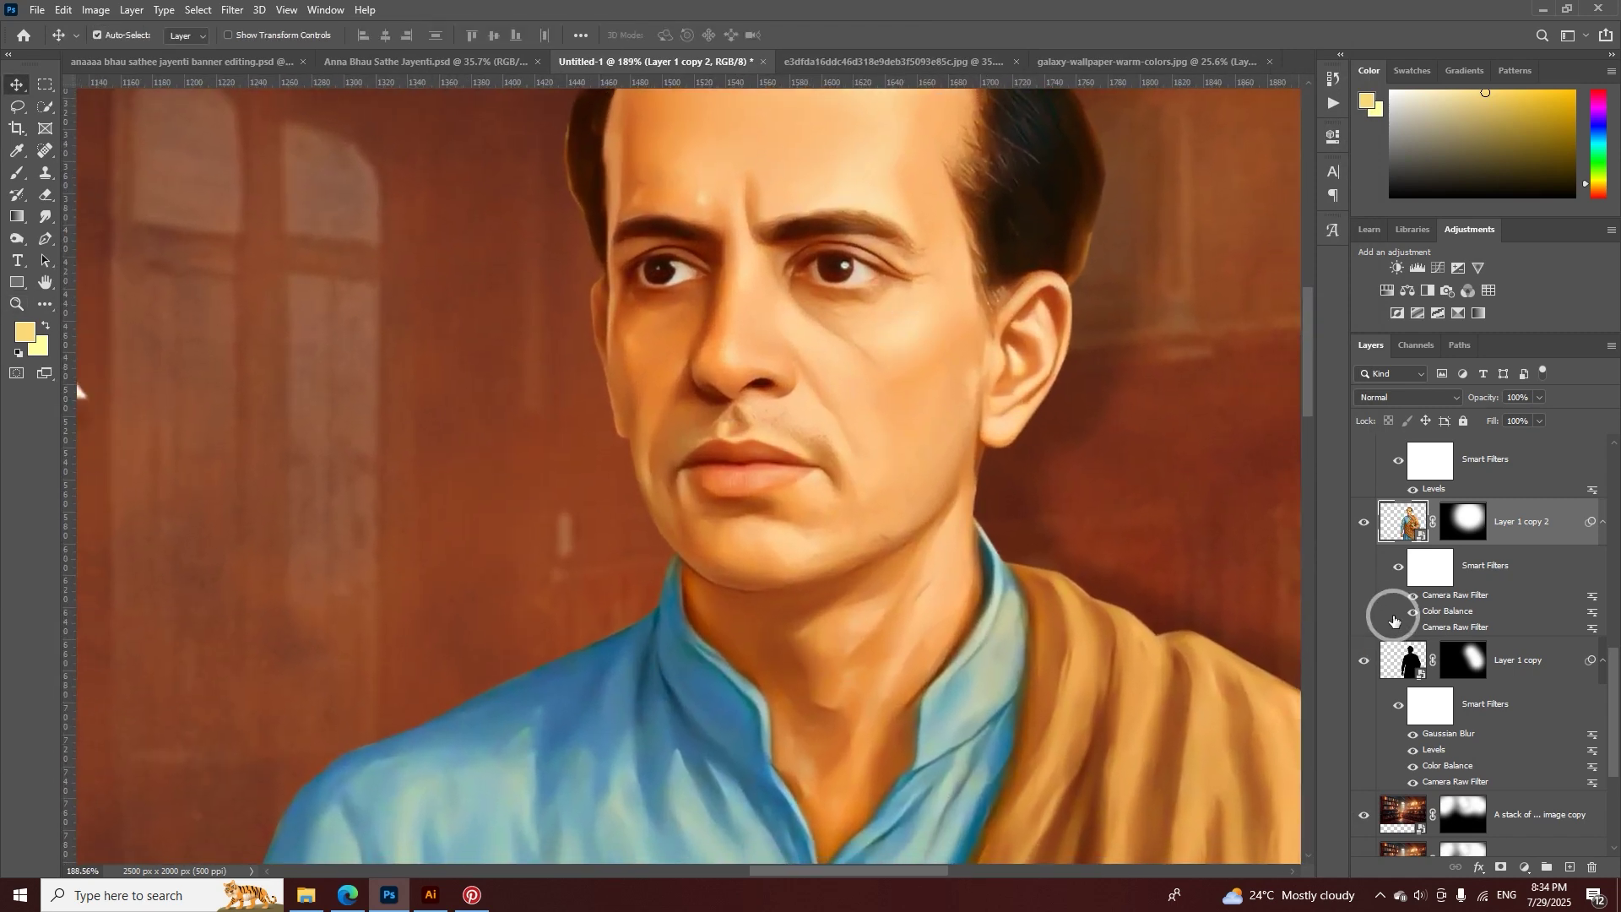
click(1413, 612)
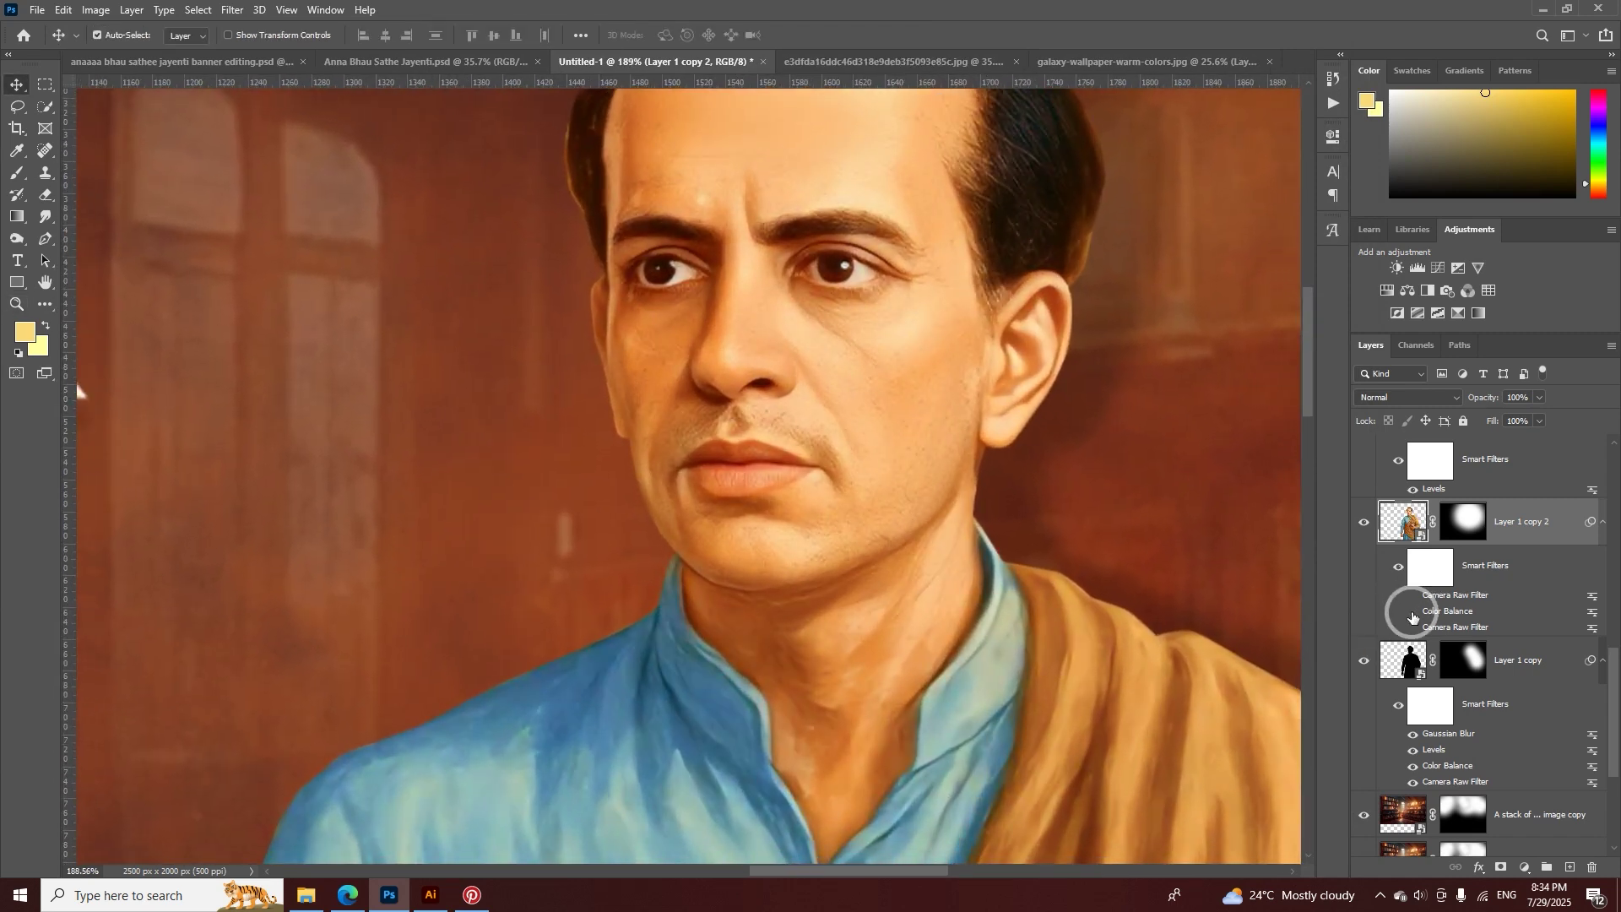
drag(892, 365, 888, 475)
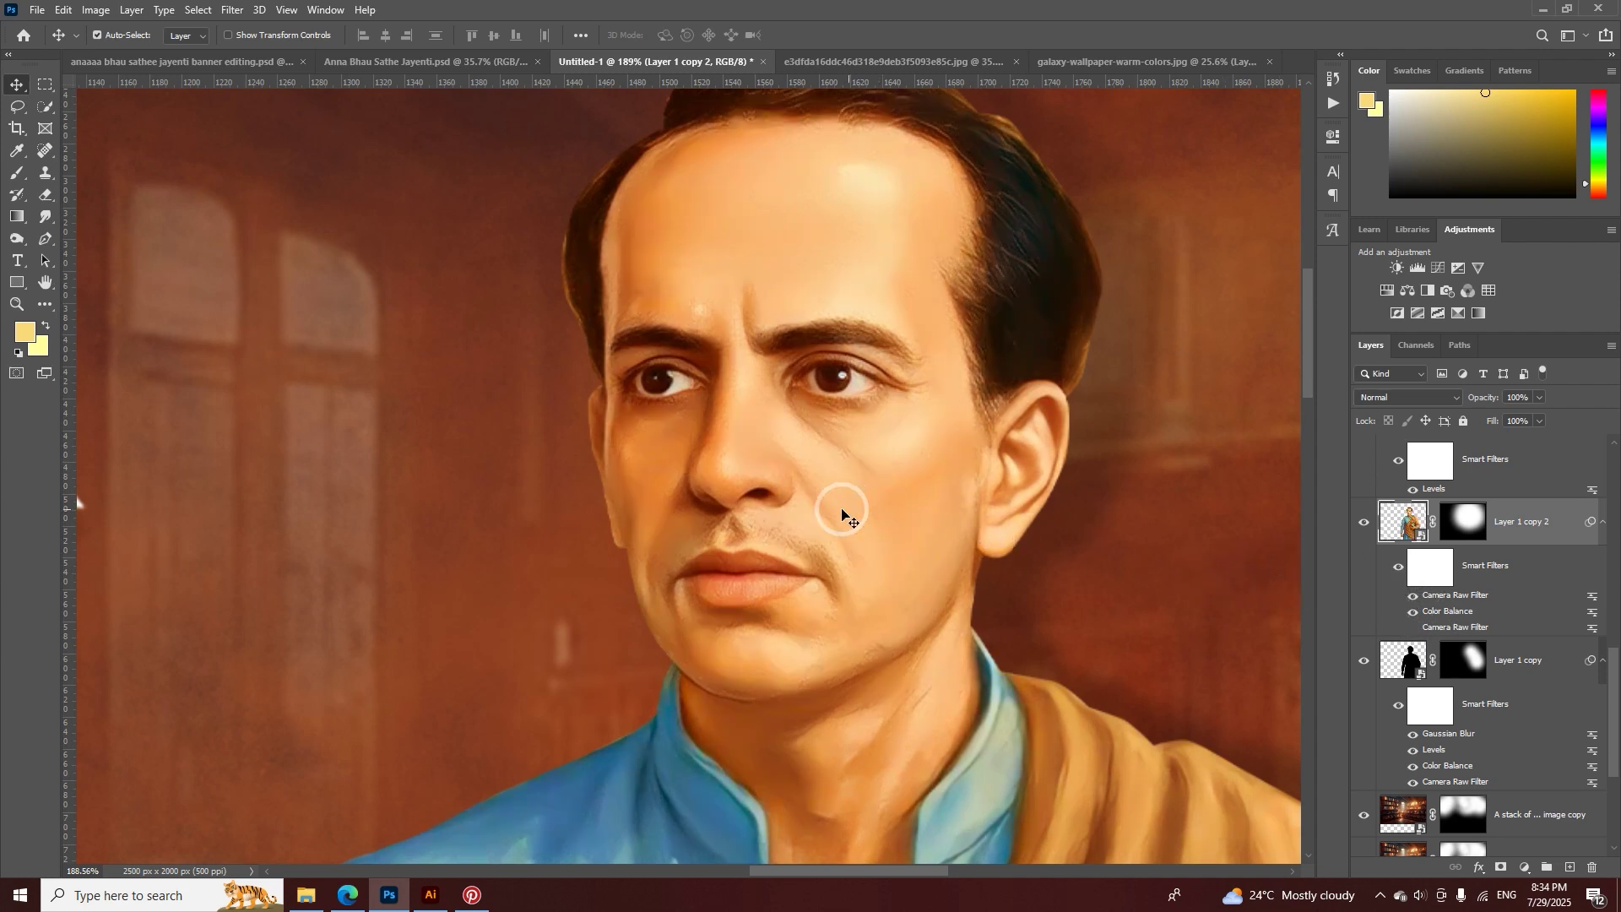
scroll(984, 536, down, 8)
scroll(869, 571, up, 1)
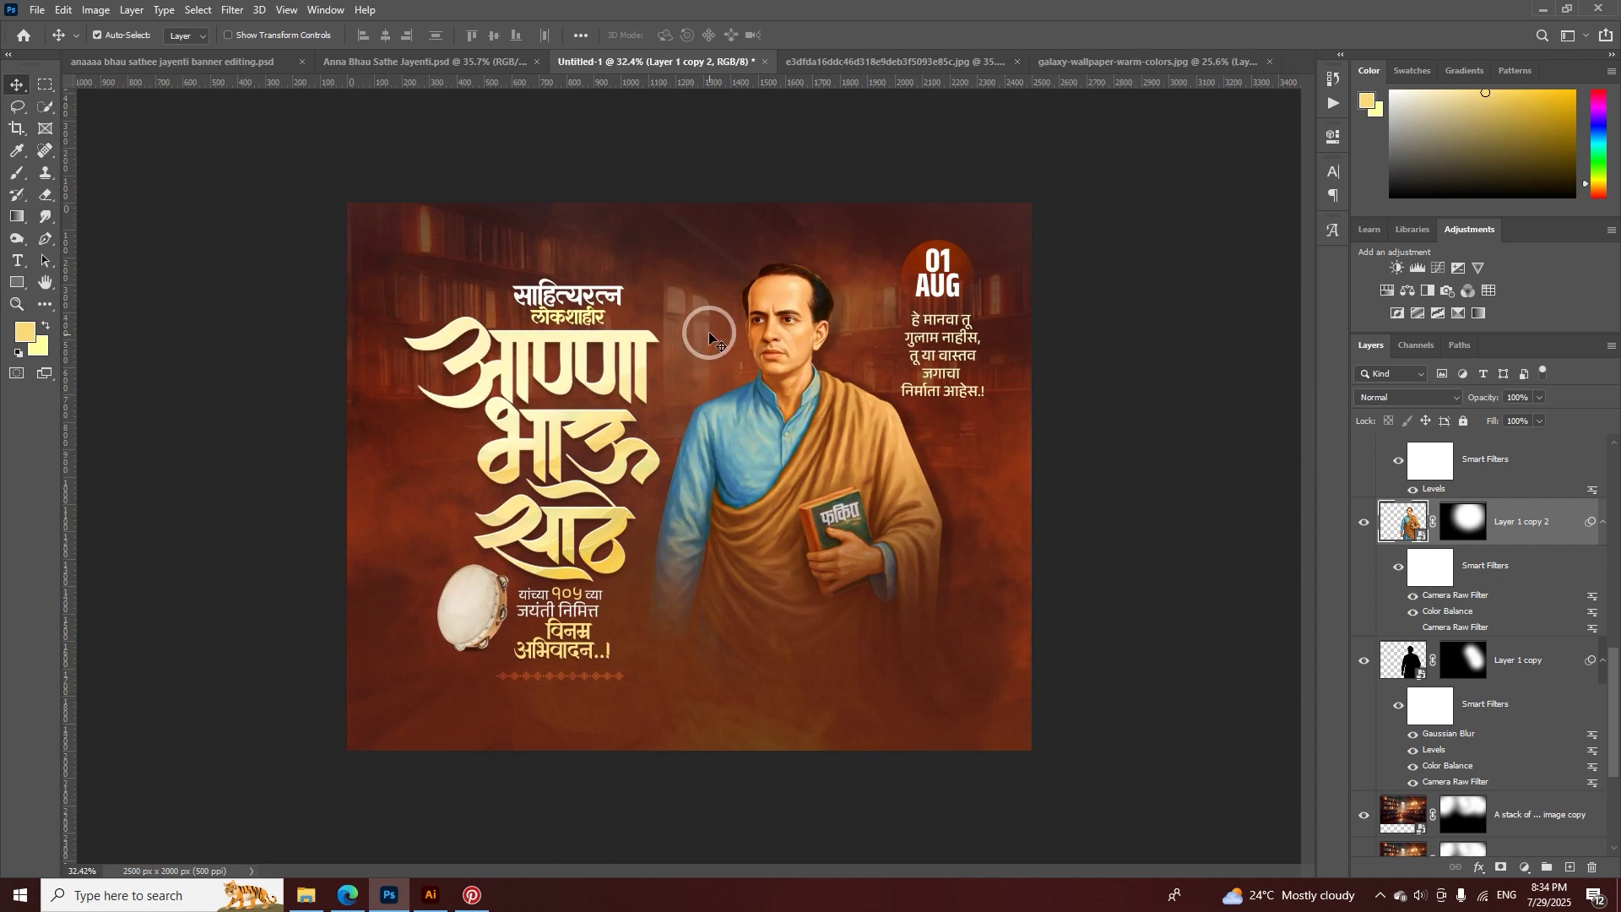
- Duplicate the साहित्यरत्न लोकशाहीर heading over the portrait and place the copy's layer beneath the black silhouette
drag(580, 296, 752, 338)
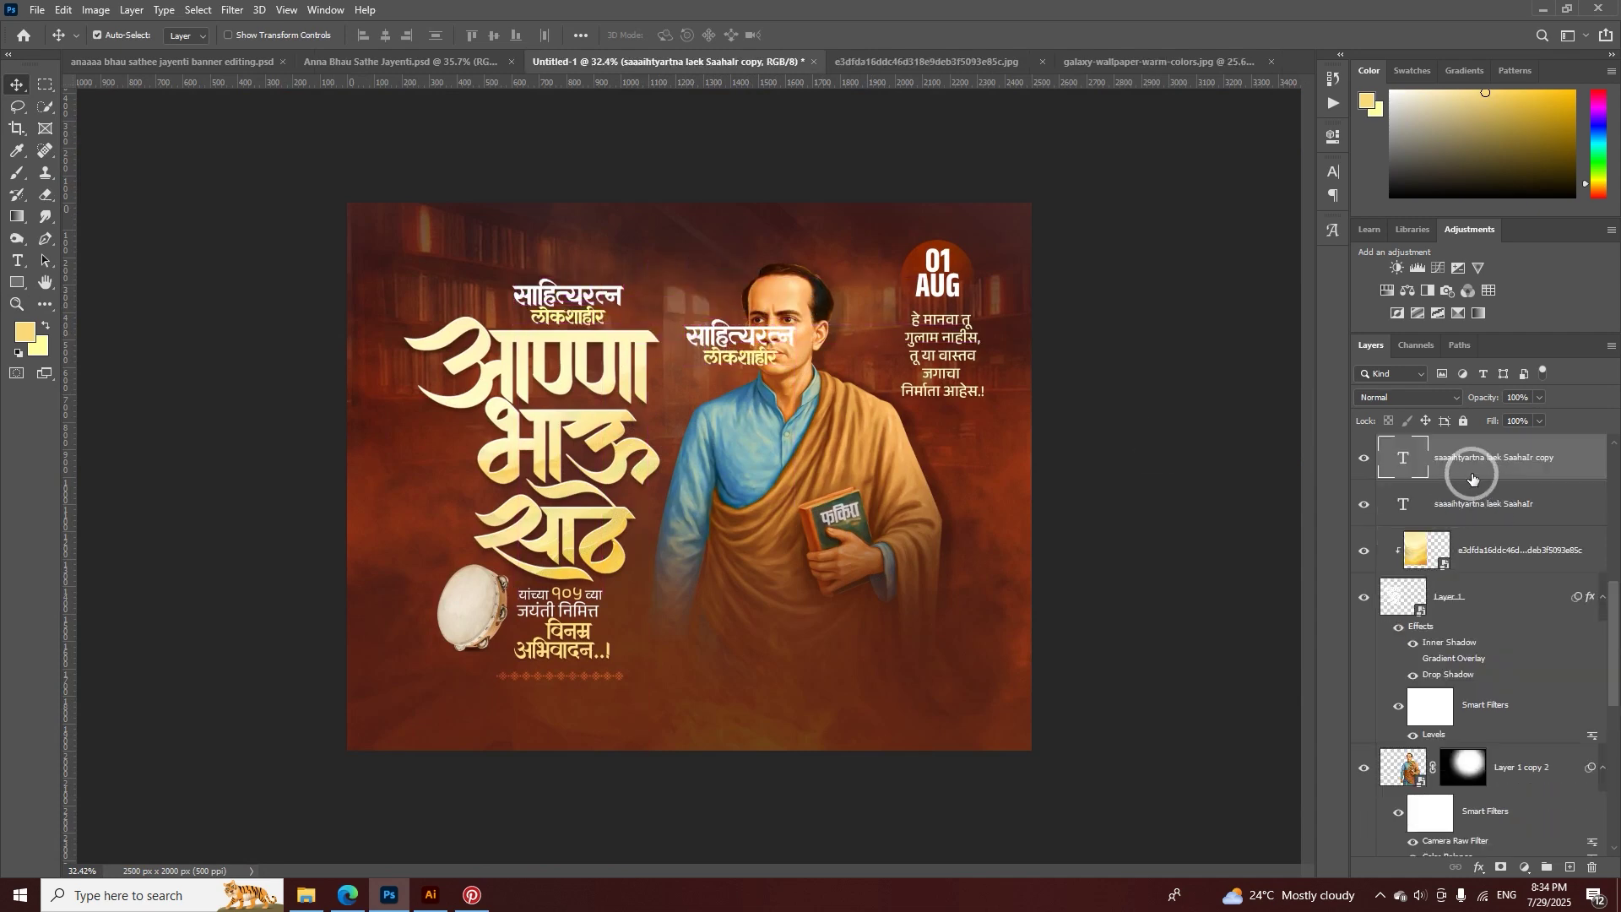
scroll(1447, 724, down, 2)
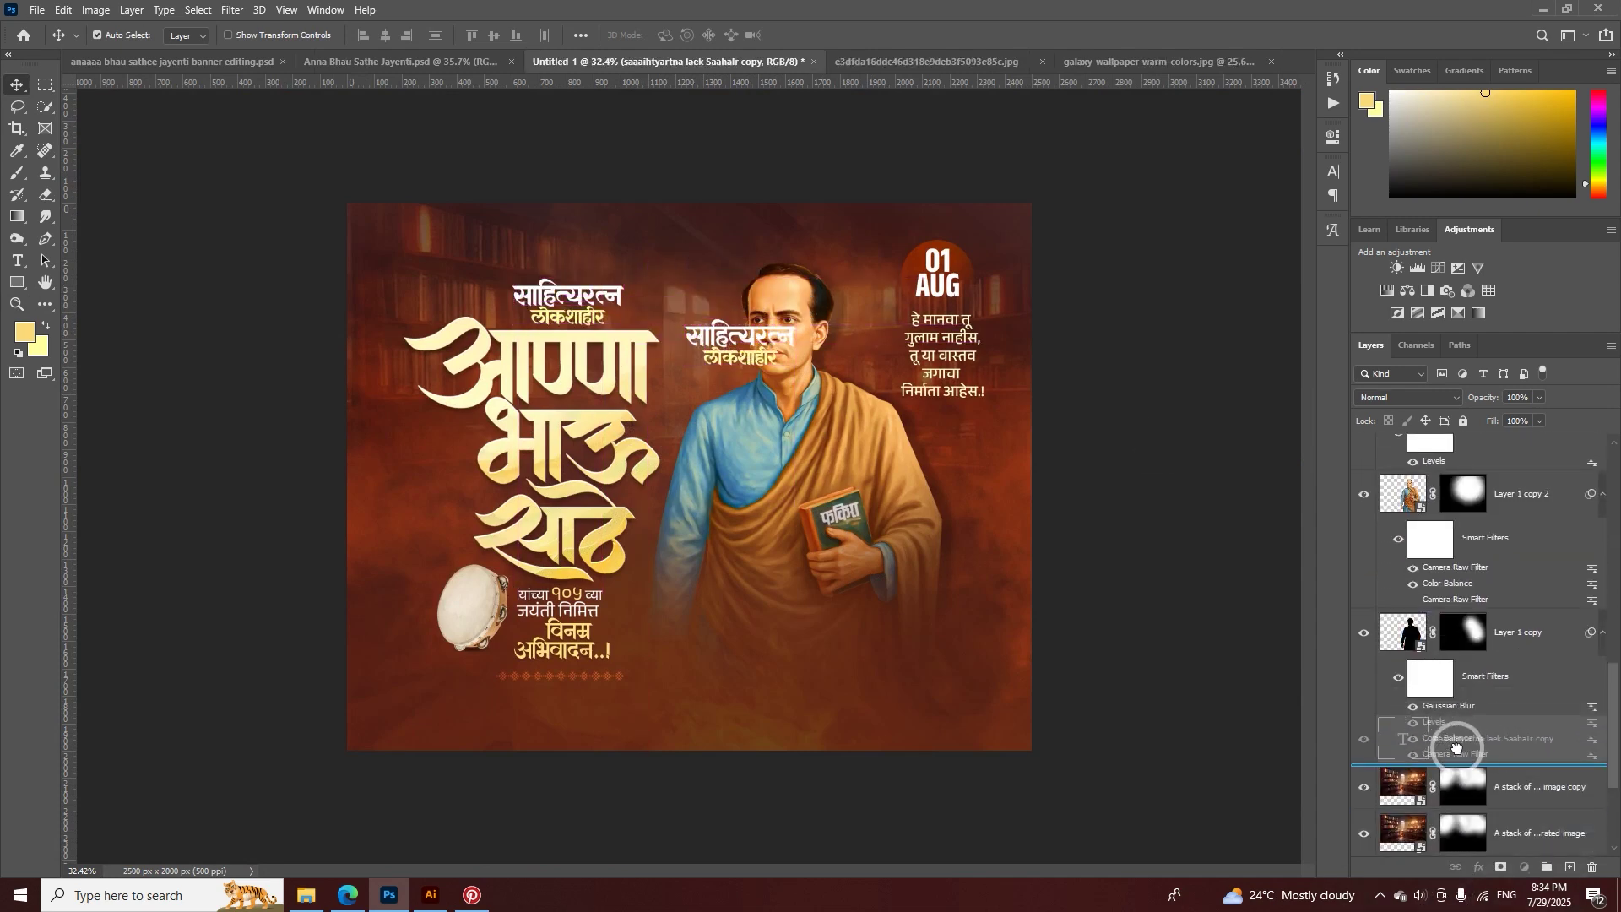
drag(1459, 752, 1394, 743)
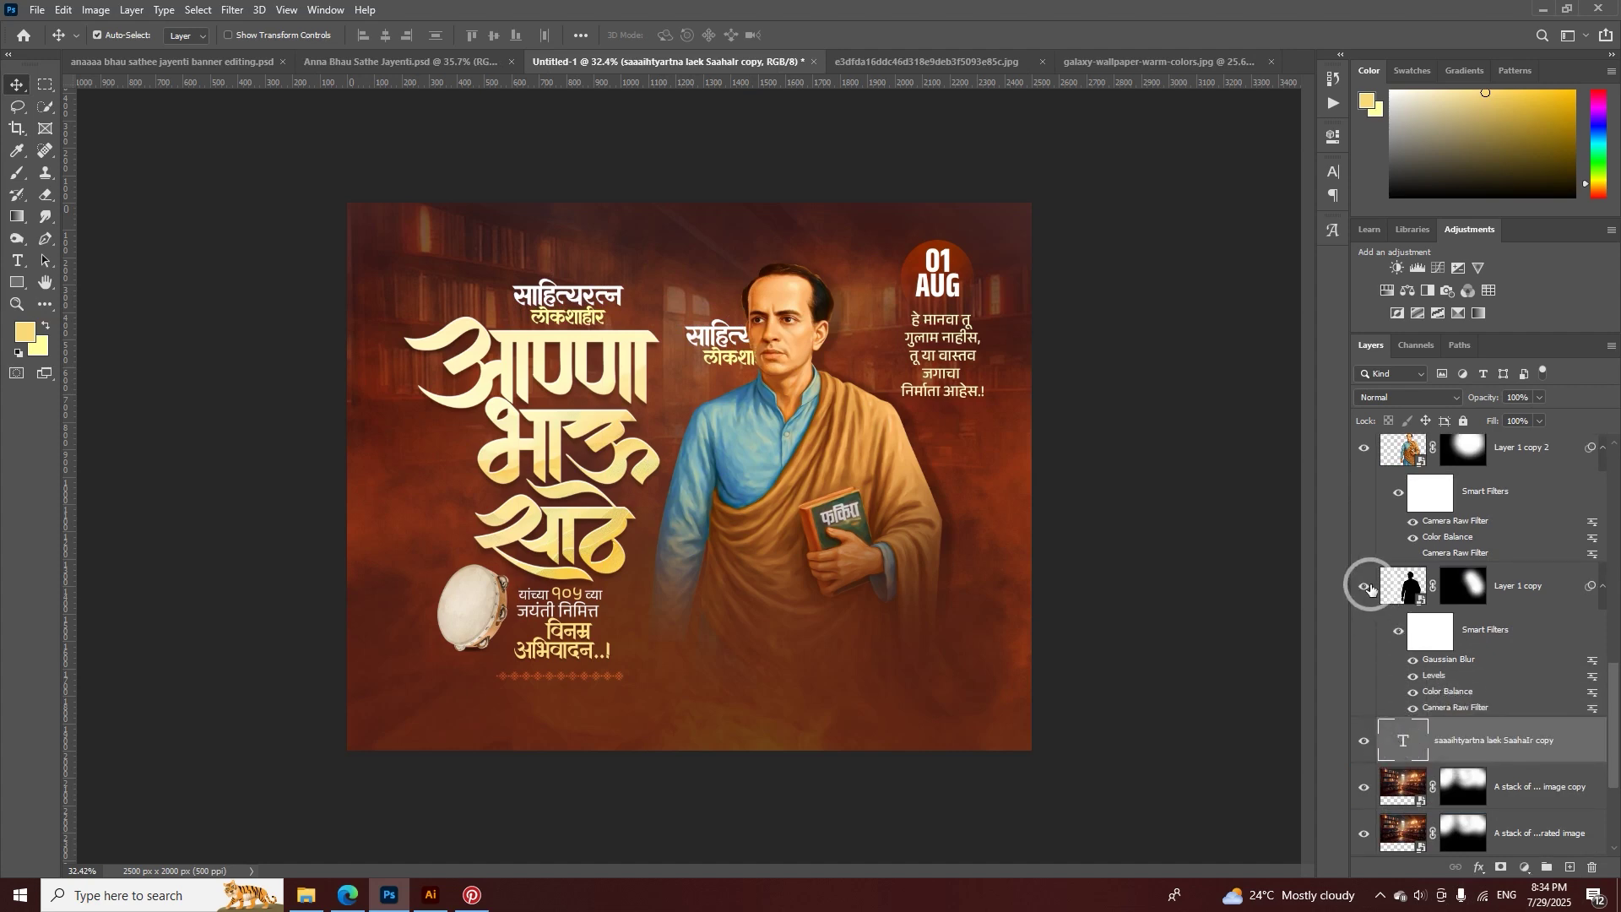
- Enlarge the copied heading behind the portrait's head and set its blend mode to Overlay
key(ctrl+t)
drag(793, 346, 882, 342)
click(836, 35)
click(1406, 397)
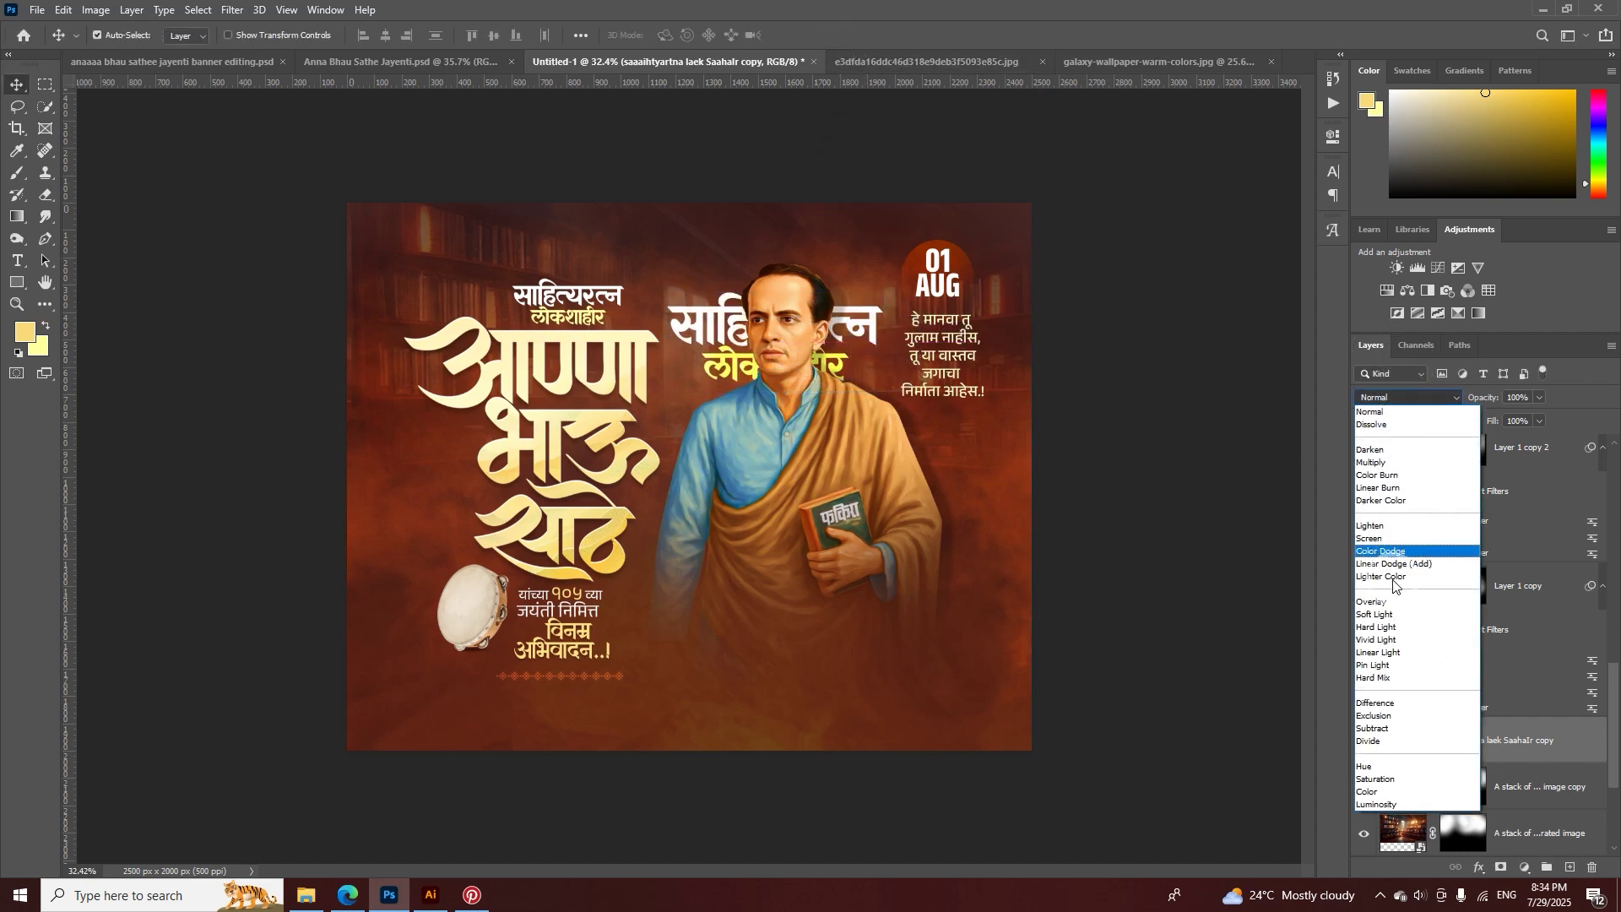
click(1381, 601)
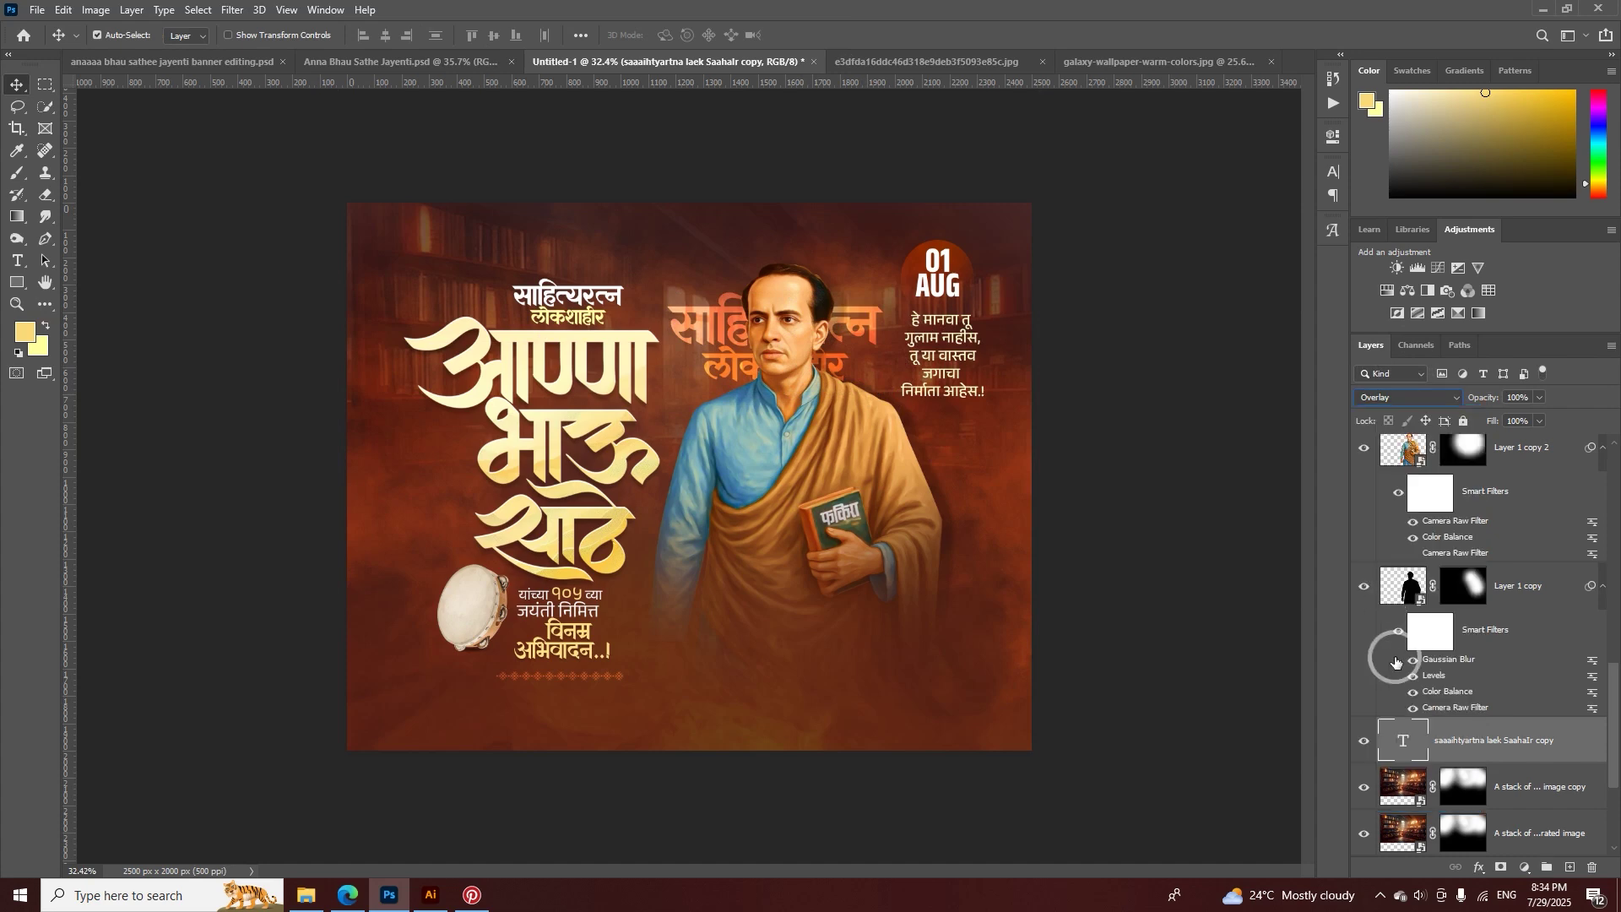
- Convert the copied heading behind the portrait to a smart object and apply a 2.8-pixel Gaussian Blur
drag(1495, 403, 1566, 401)
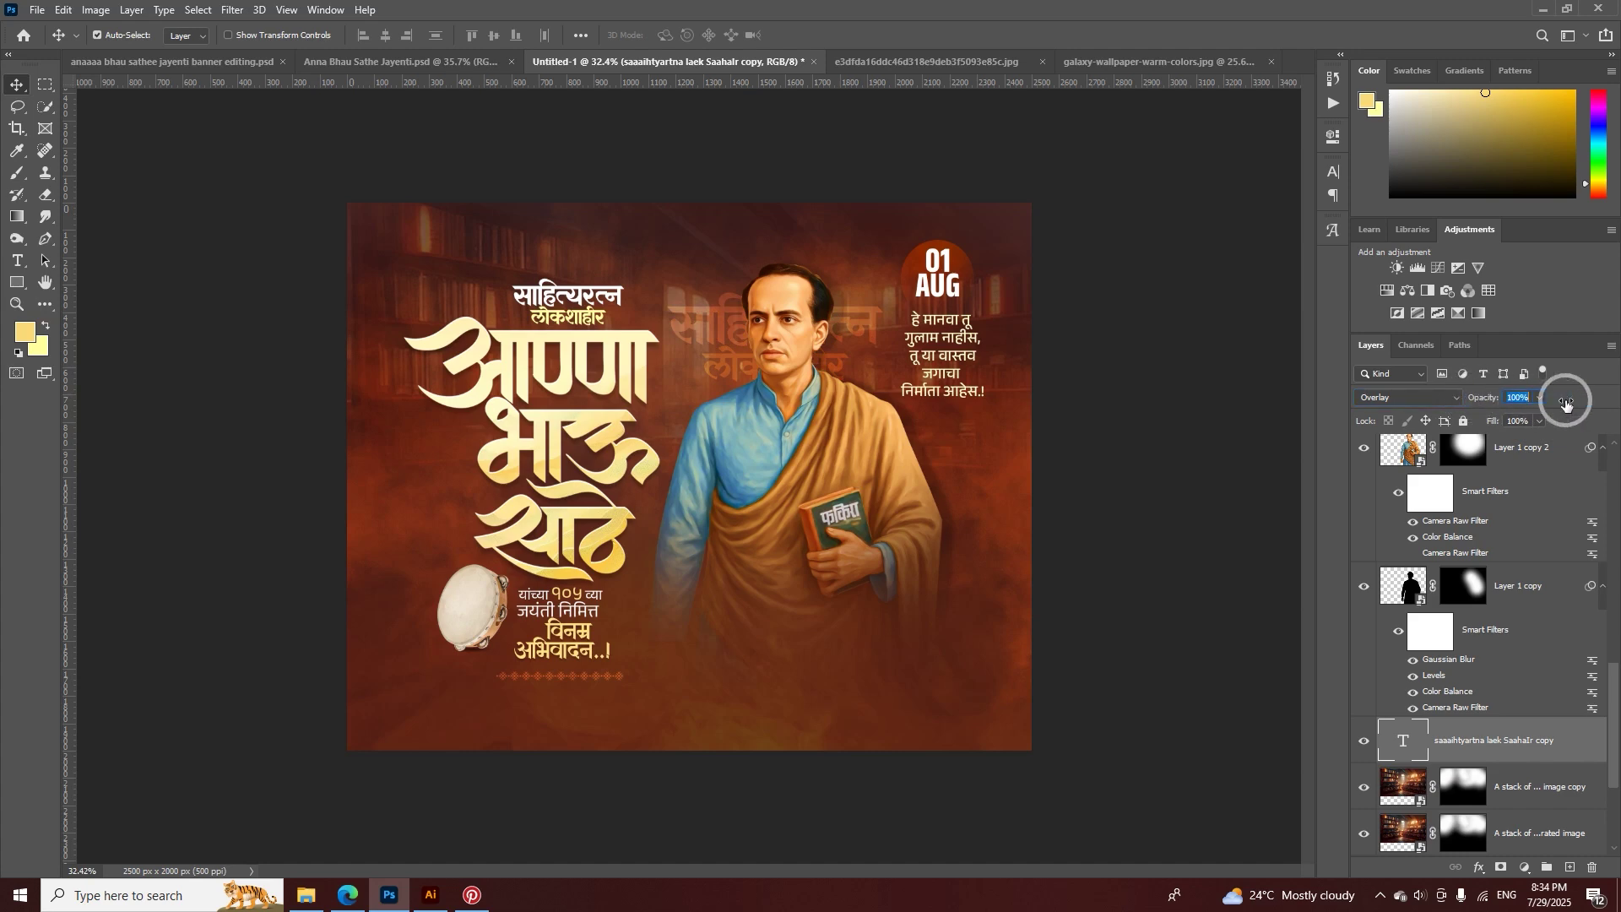
click(238, 11)
mouse_move(397, 204)
click(473, 264)
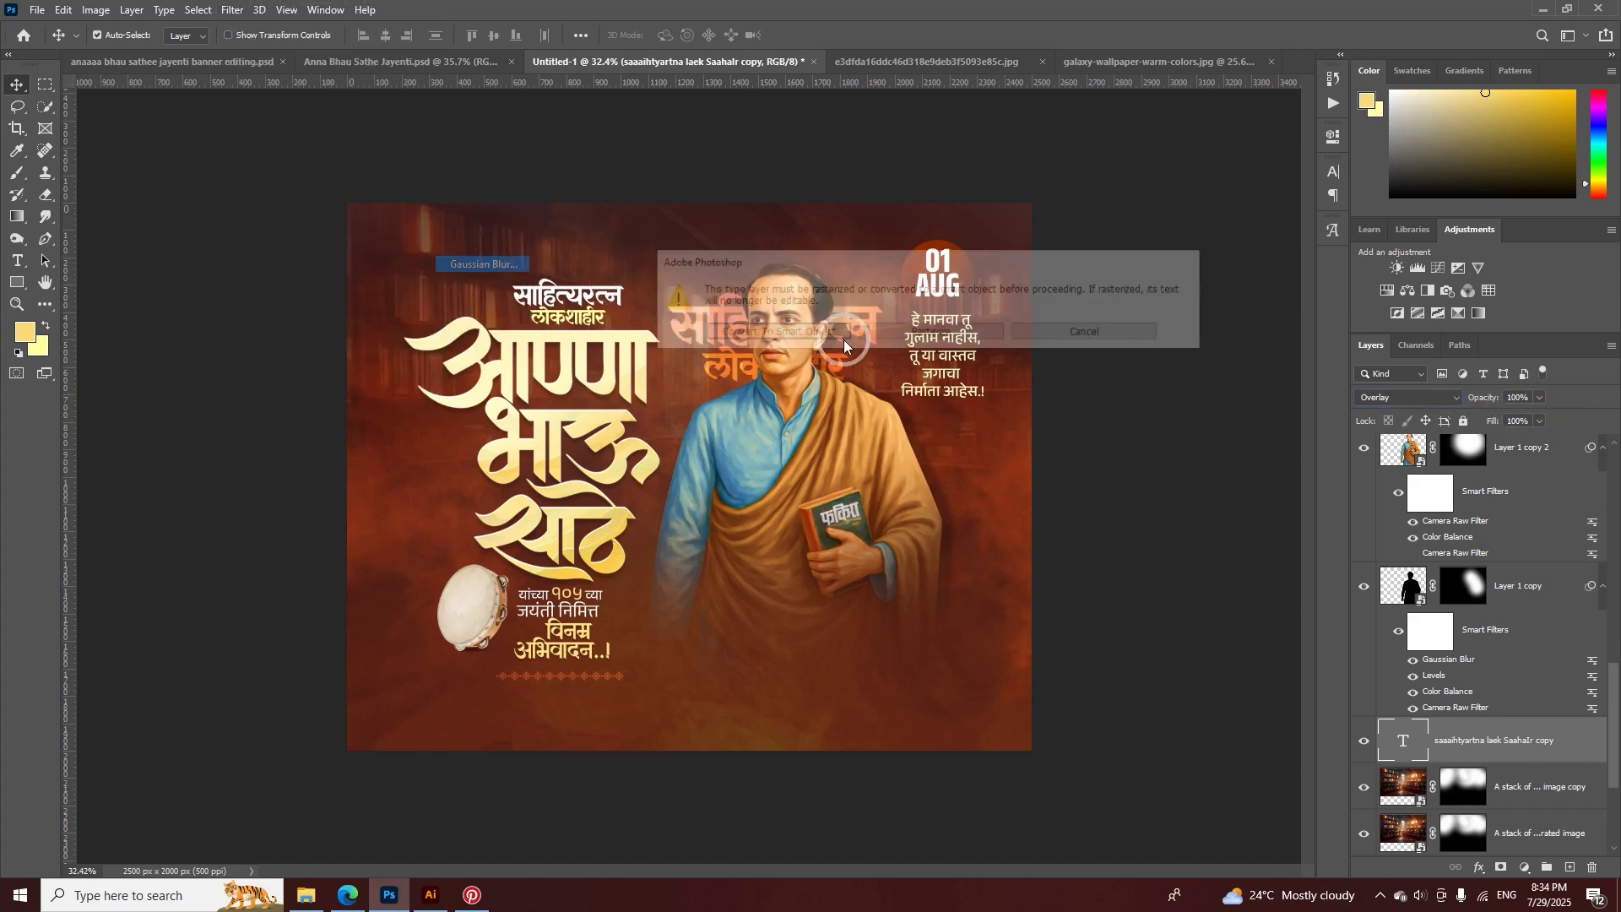
click(835, 334)
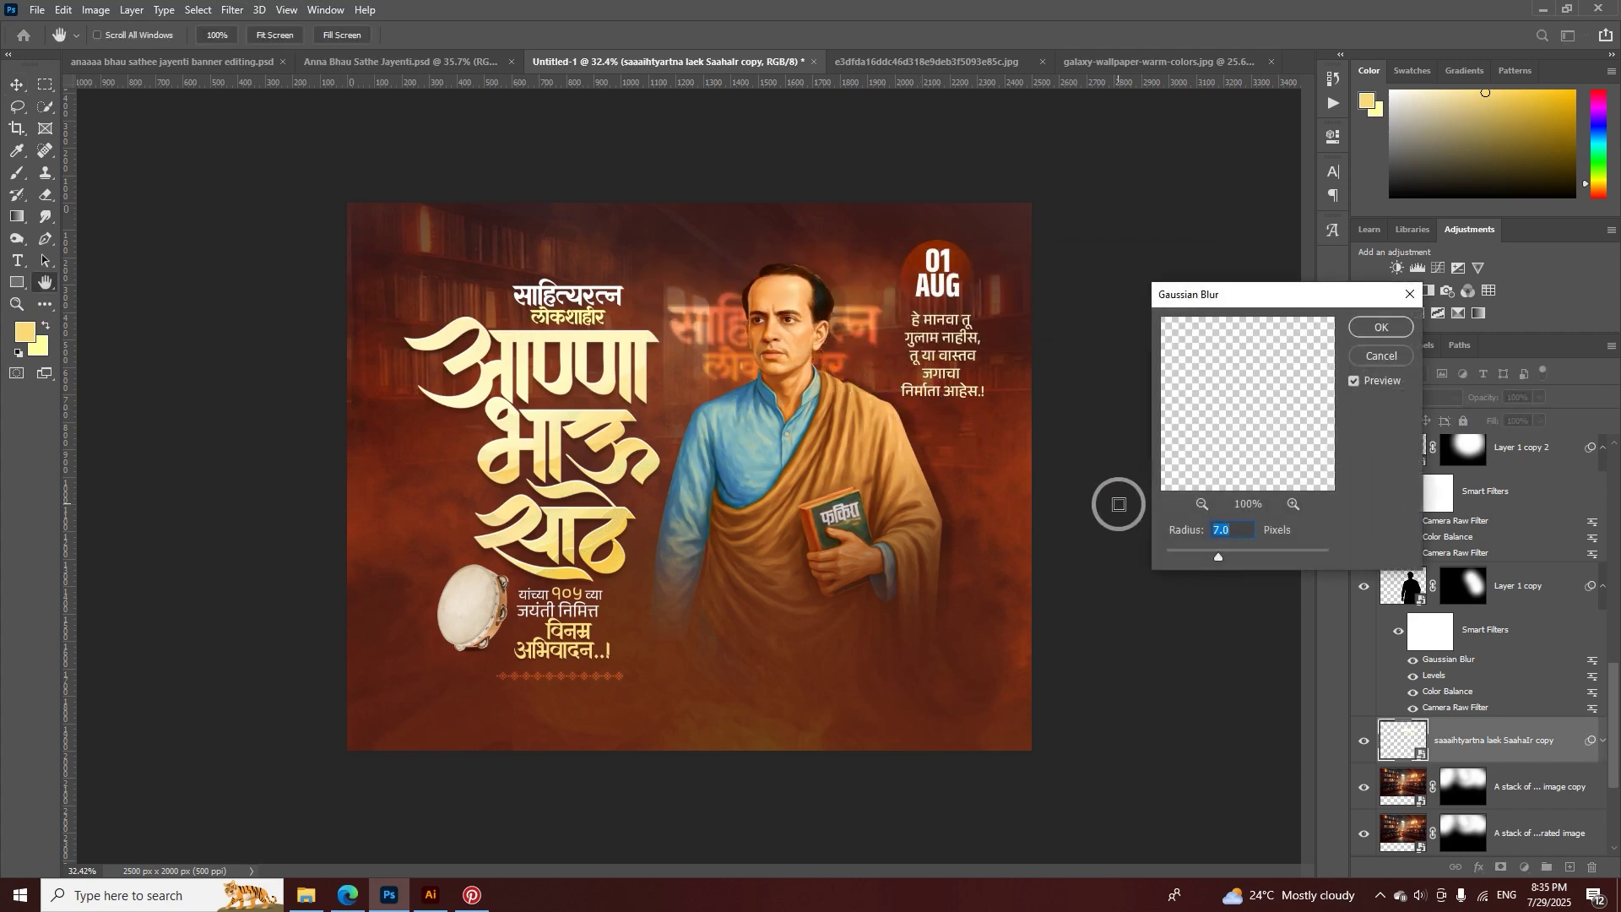
drag(1191, 558, 1196, 557)
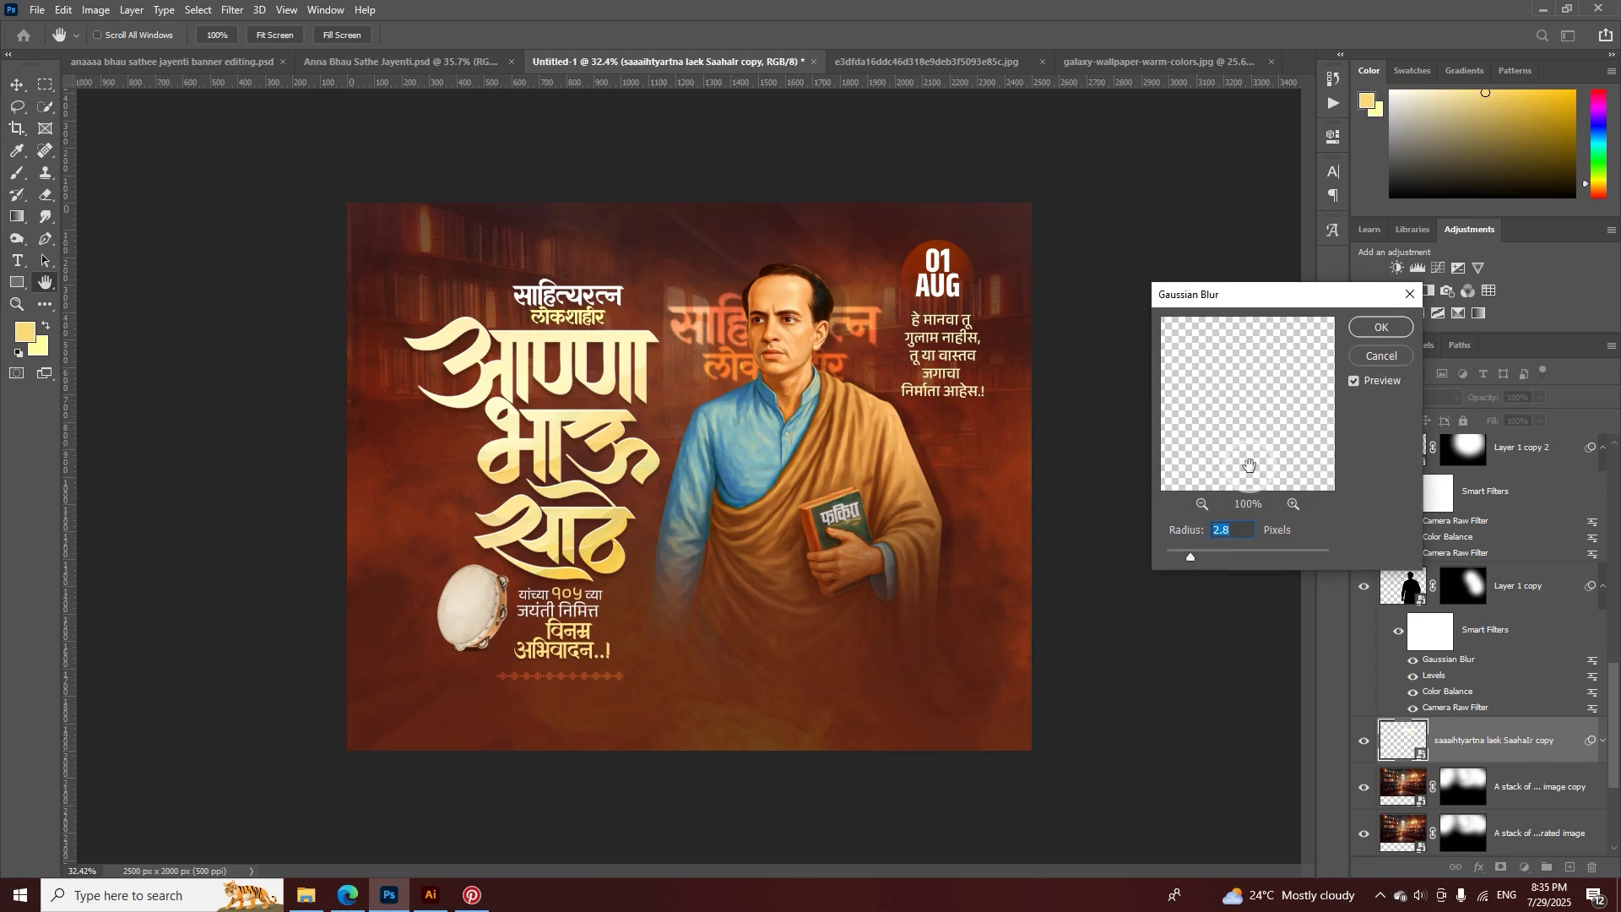
click(1394, 321)
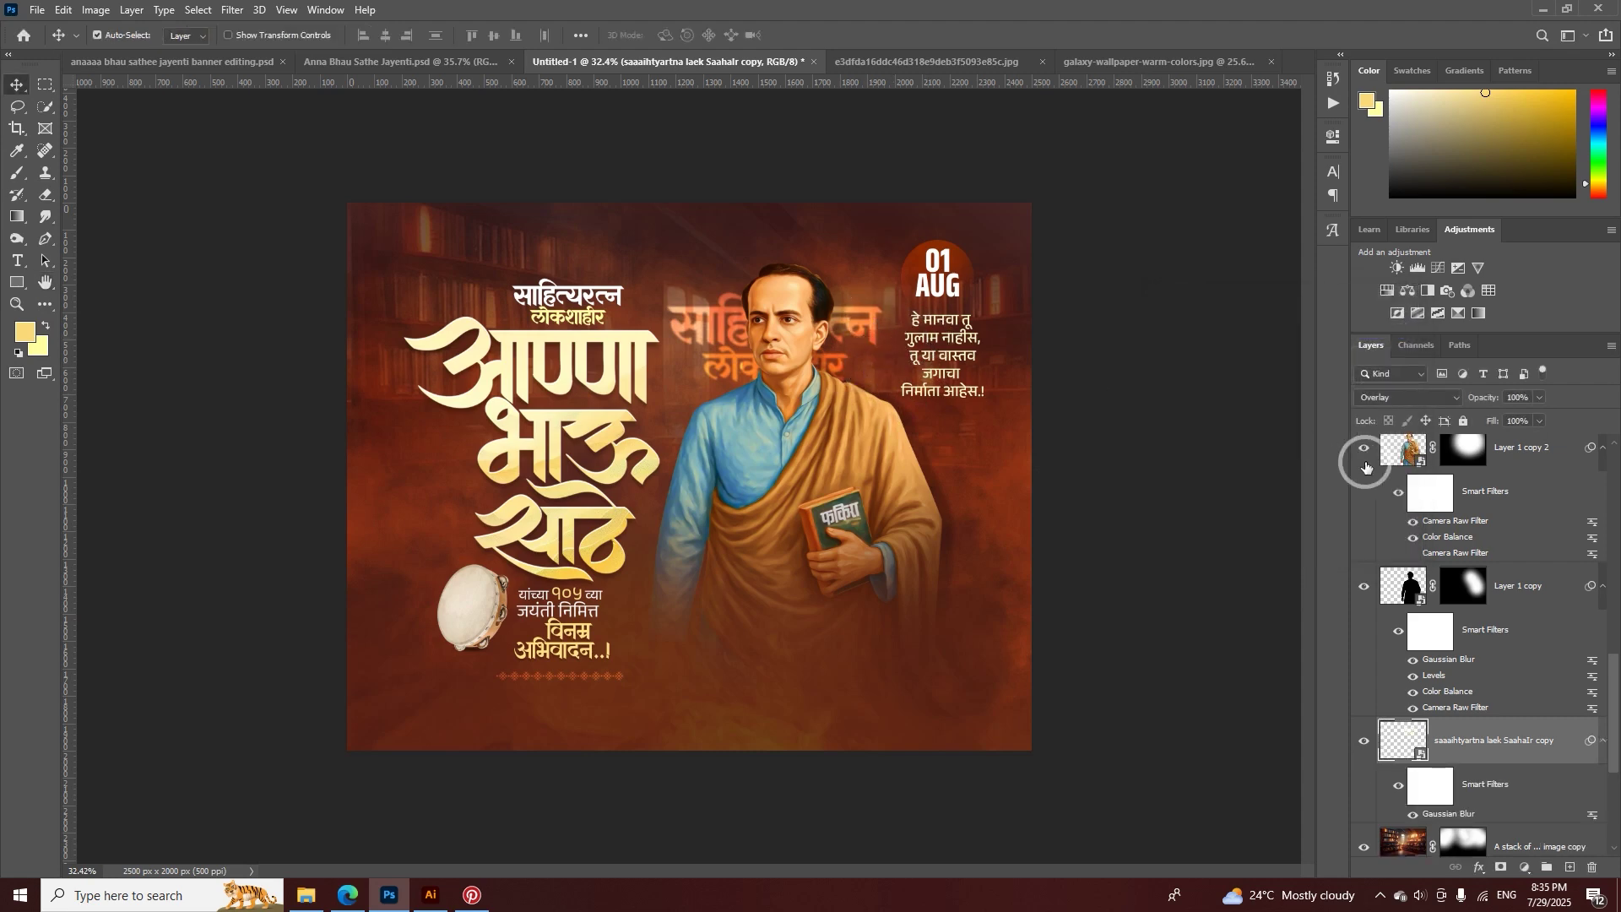
- Raise the blurred heading behind the portrait's head at 47% opacity, and place a duplicate of it below
drag(921, 384, 868, 289)
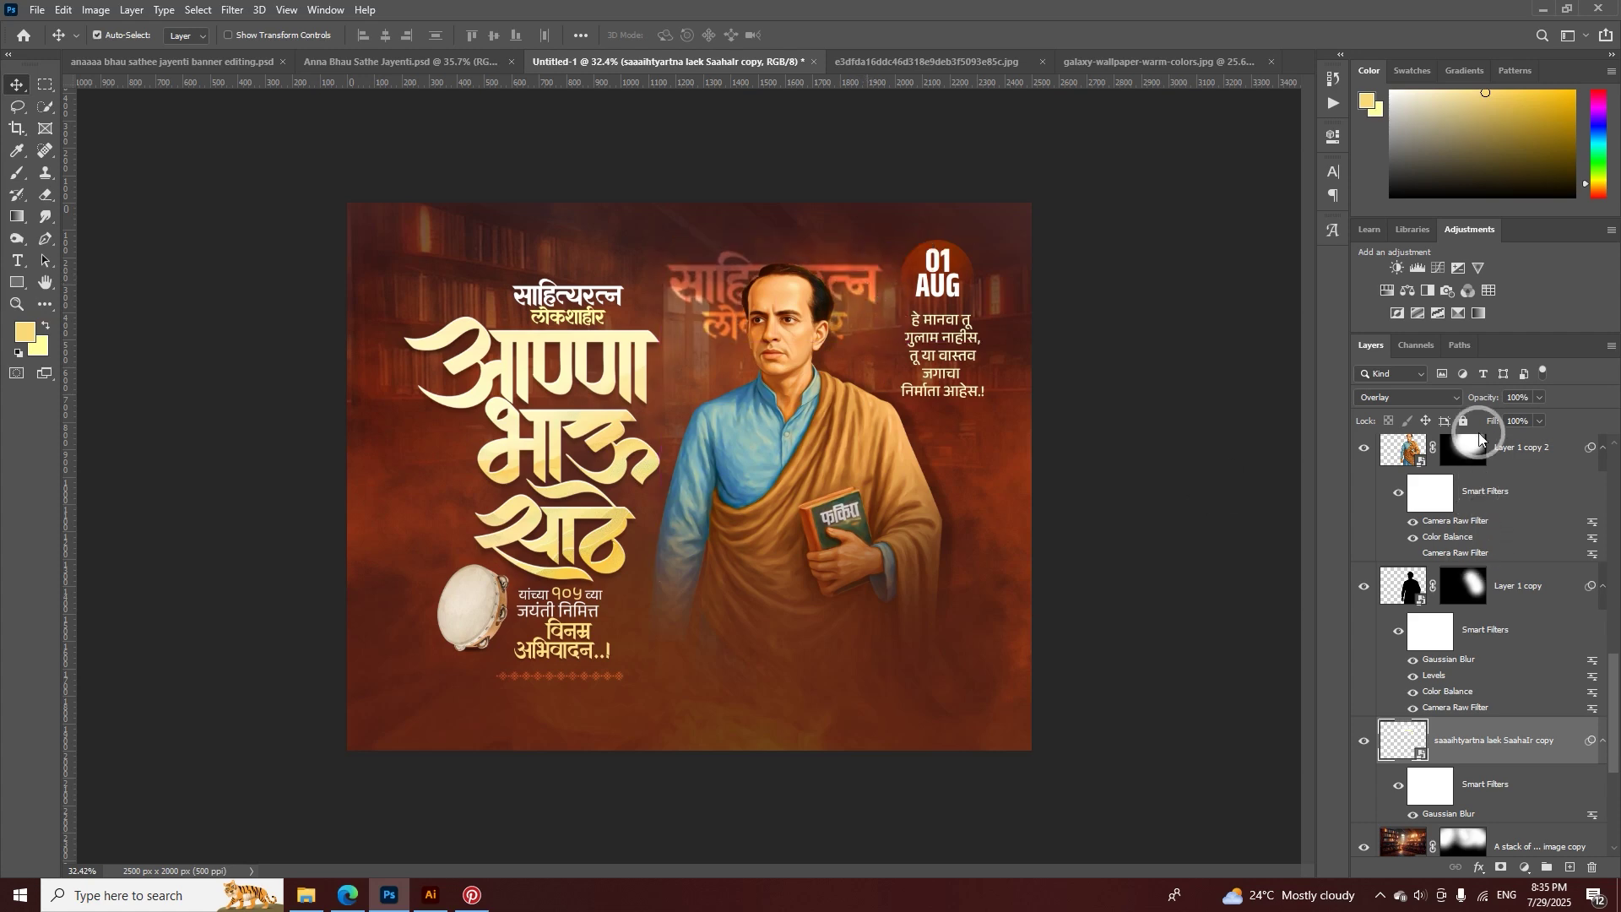
drag(1486, 403, 1468, 404)
drag(844, 265, 876, 332)
key(z)
key(v)
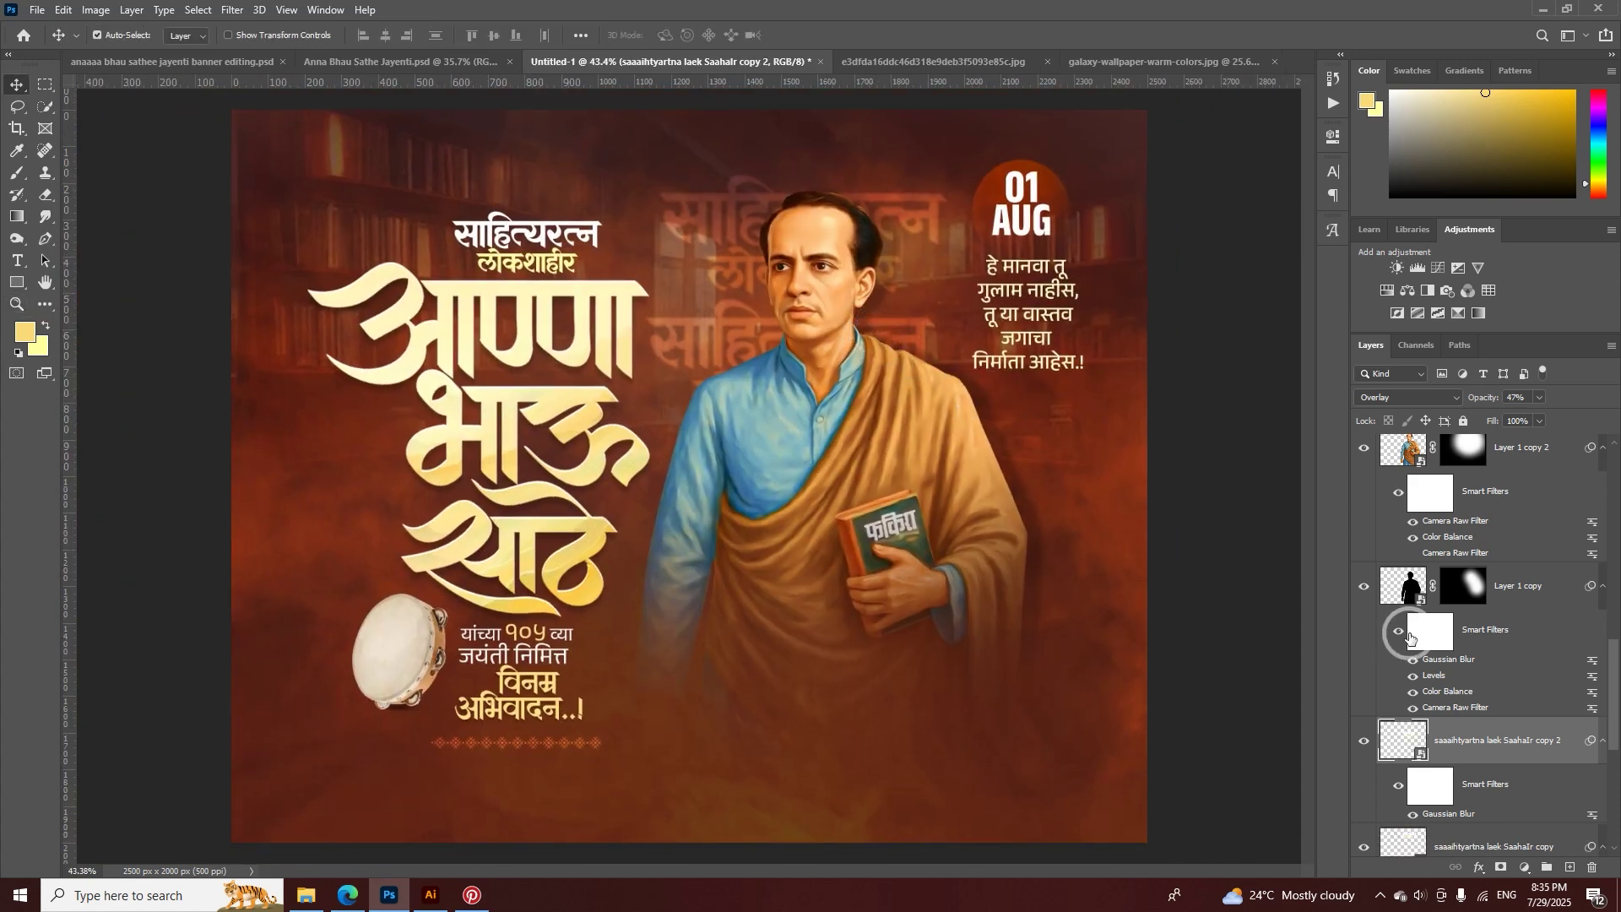
- Set the opacity of the lower blurred heading to 14% and the upper one to 10%
drag(1484, 403, 1487, 403)
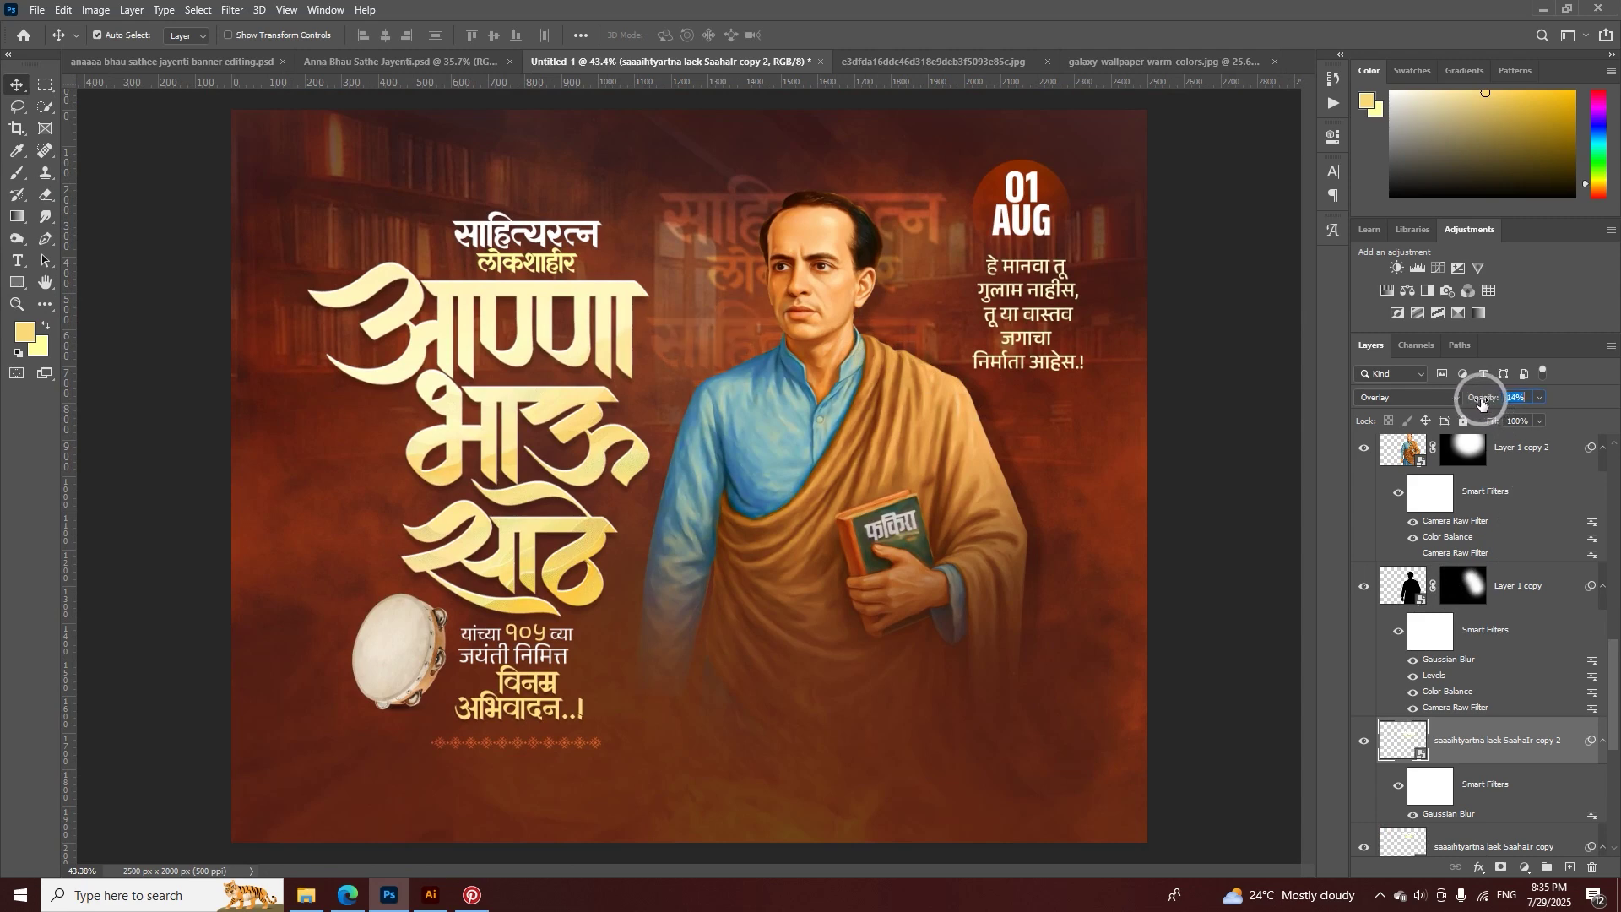
click(933, 203)
drag(1482, 404, 1478, 402)
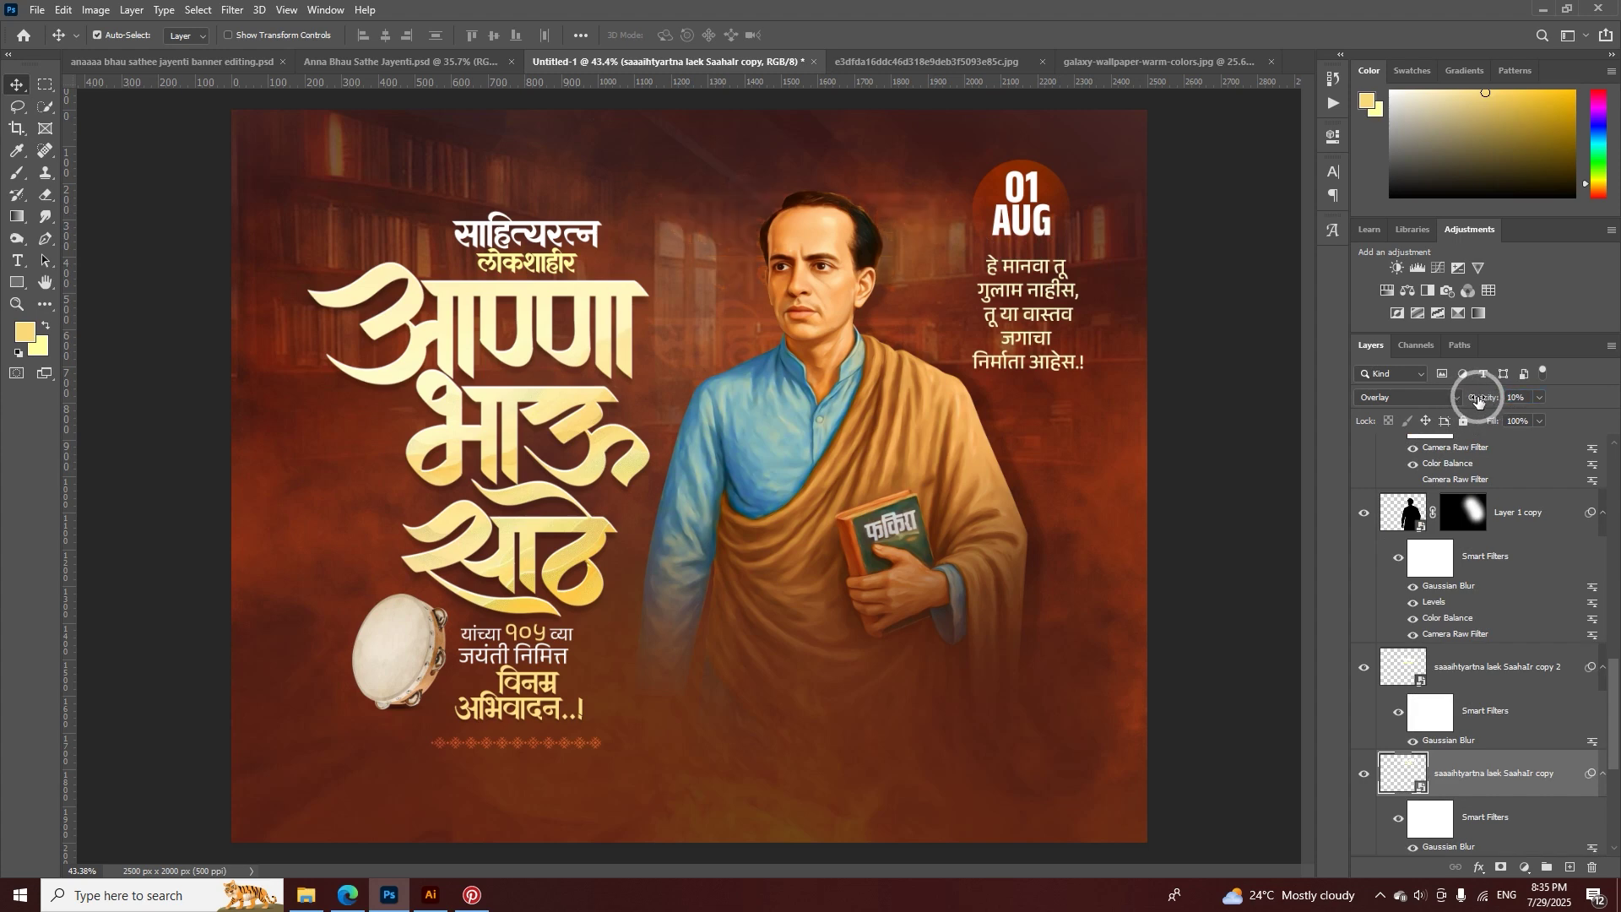
- Review the whole banner and examine the golden title lettering, tambourine and greeting text up close
key(z)
drag(1049, 373, 1020, 378)
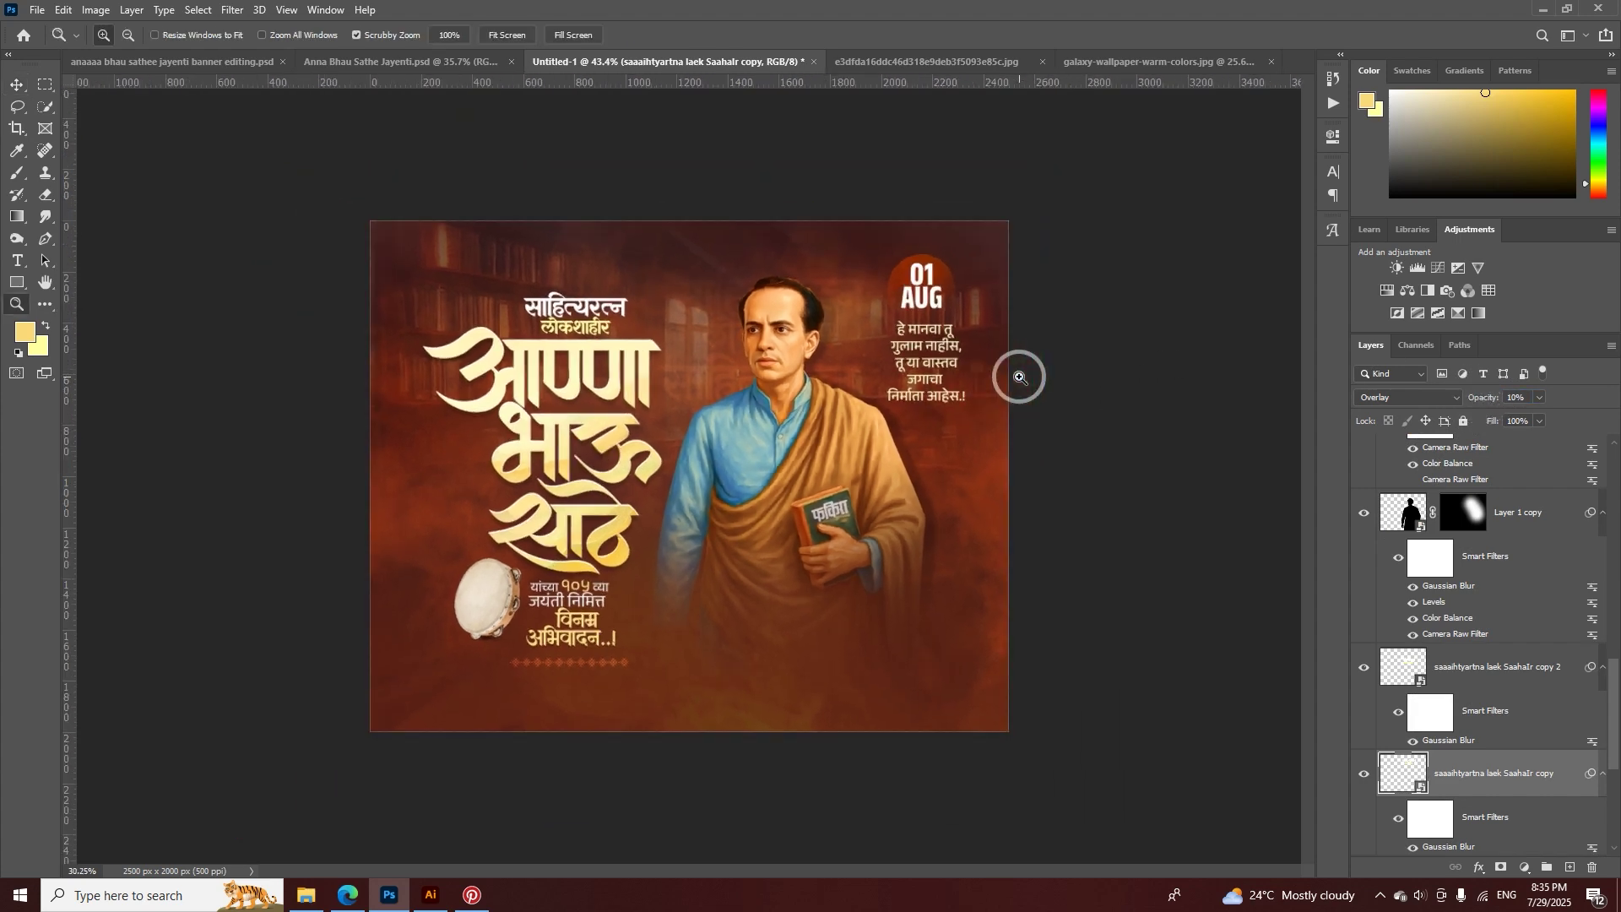
key(v)
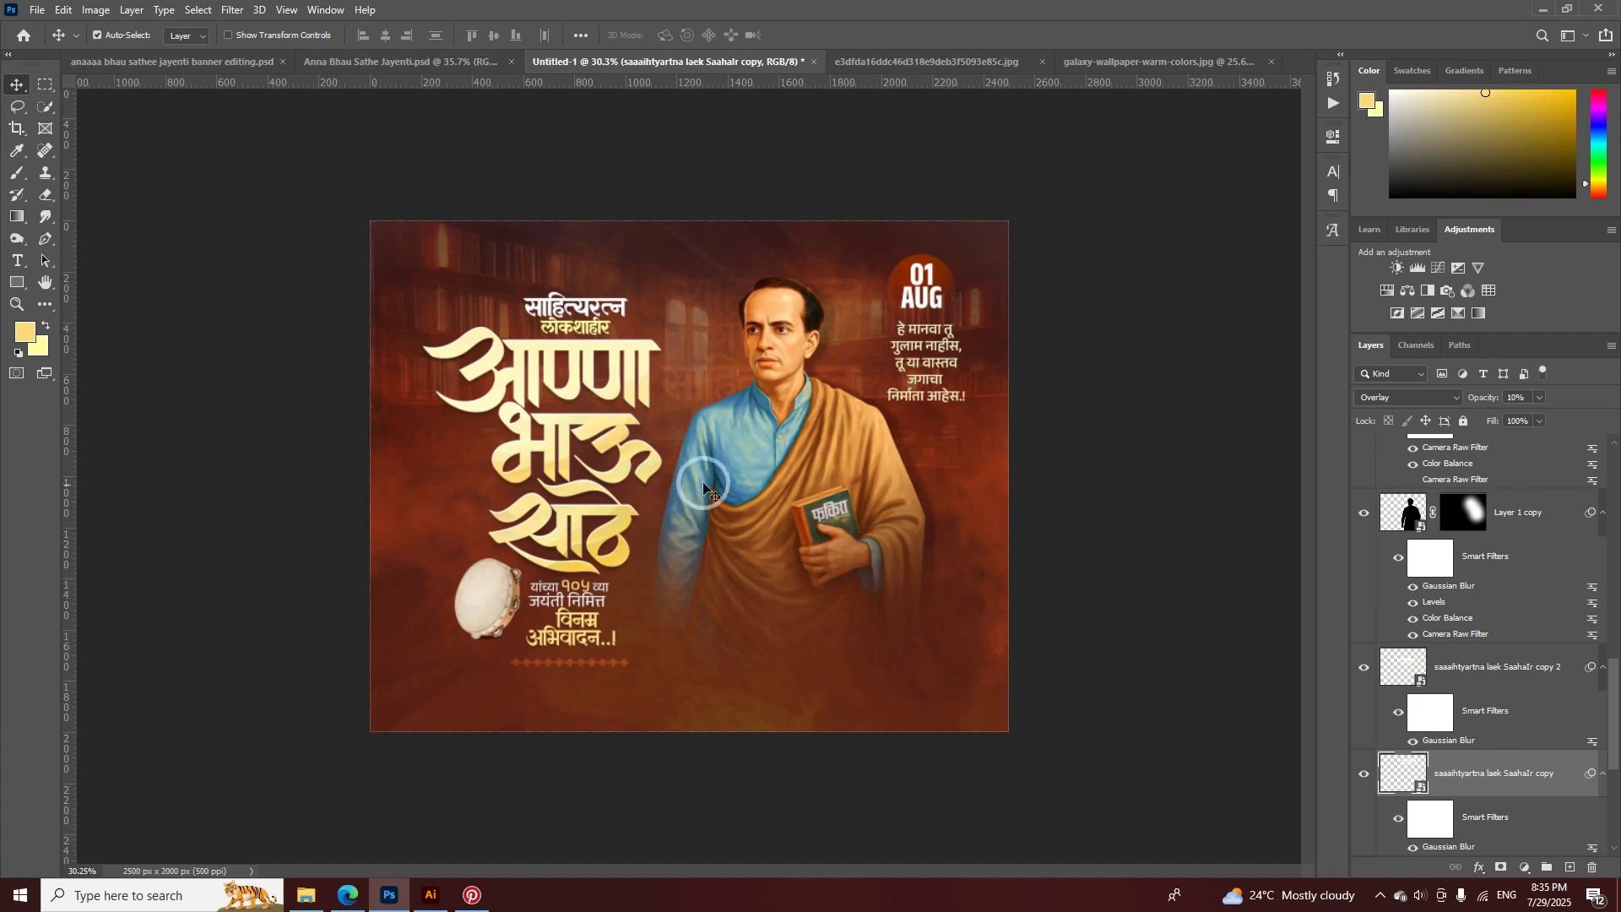
key(z)
drag(557, 449, 628, 474)
key(v)
drag(747, 370, 779, 397)
scroll(761, 398, down, 2)
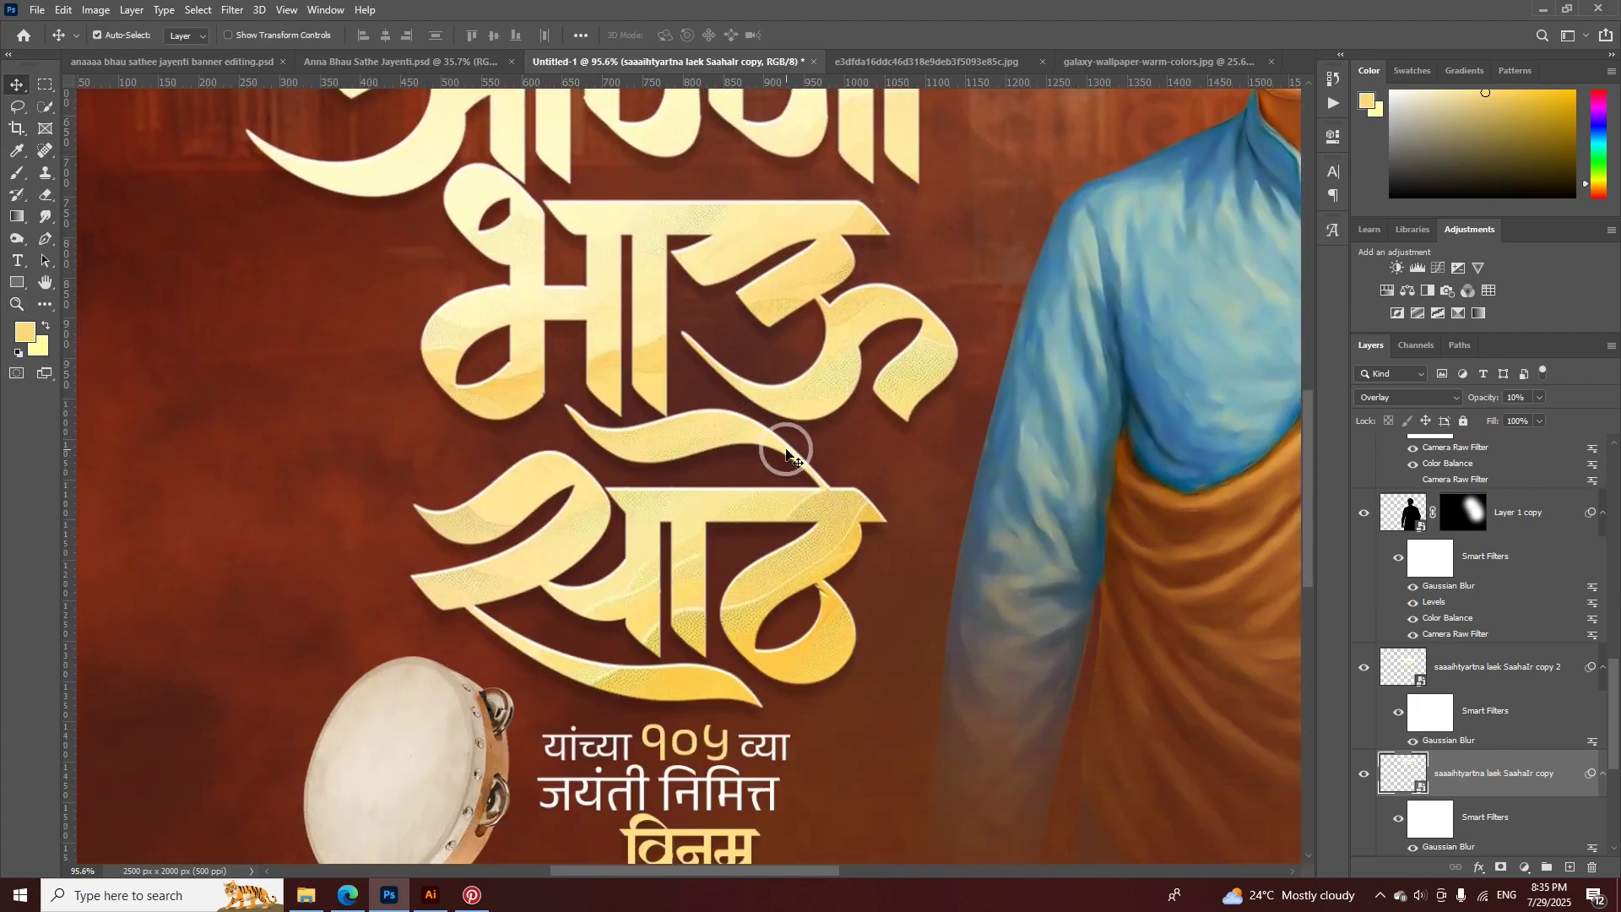
scroll(739, 623, down, 3)
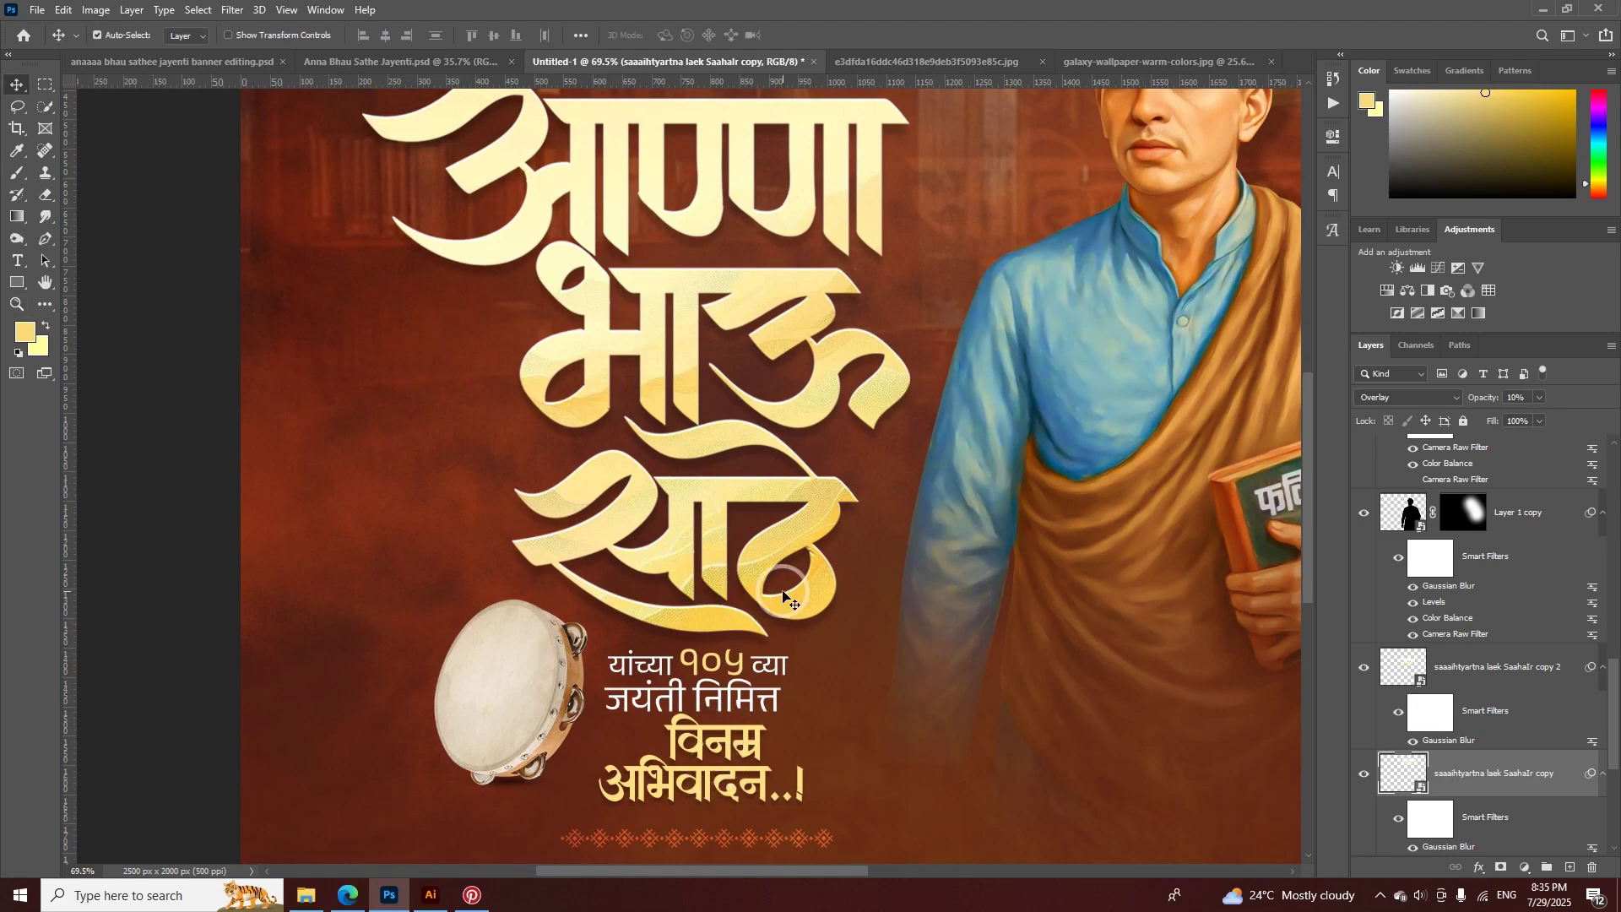
scroll(878, 568, down, 3)
scroll(844, 625, up, 2)
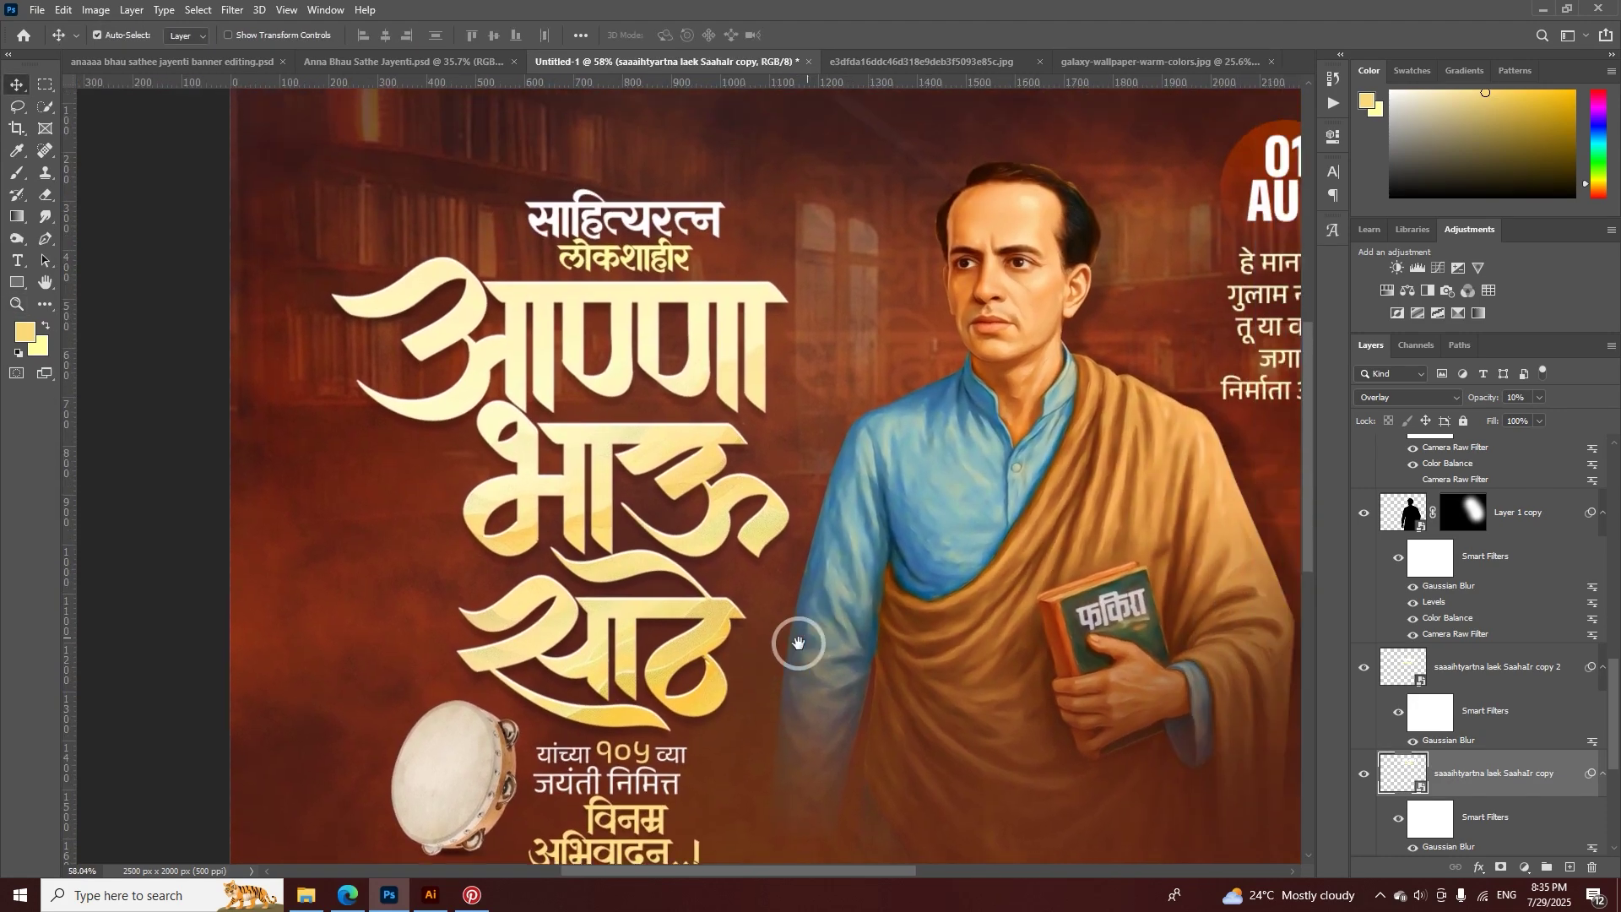
drag(799, 644, 838, 470)
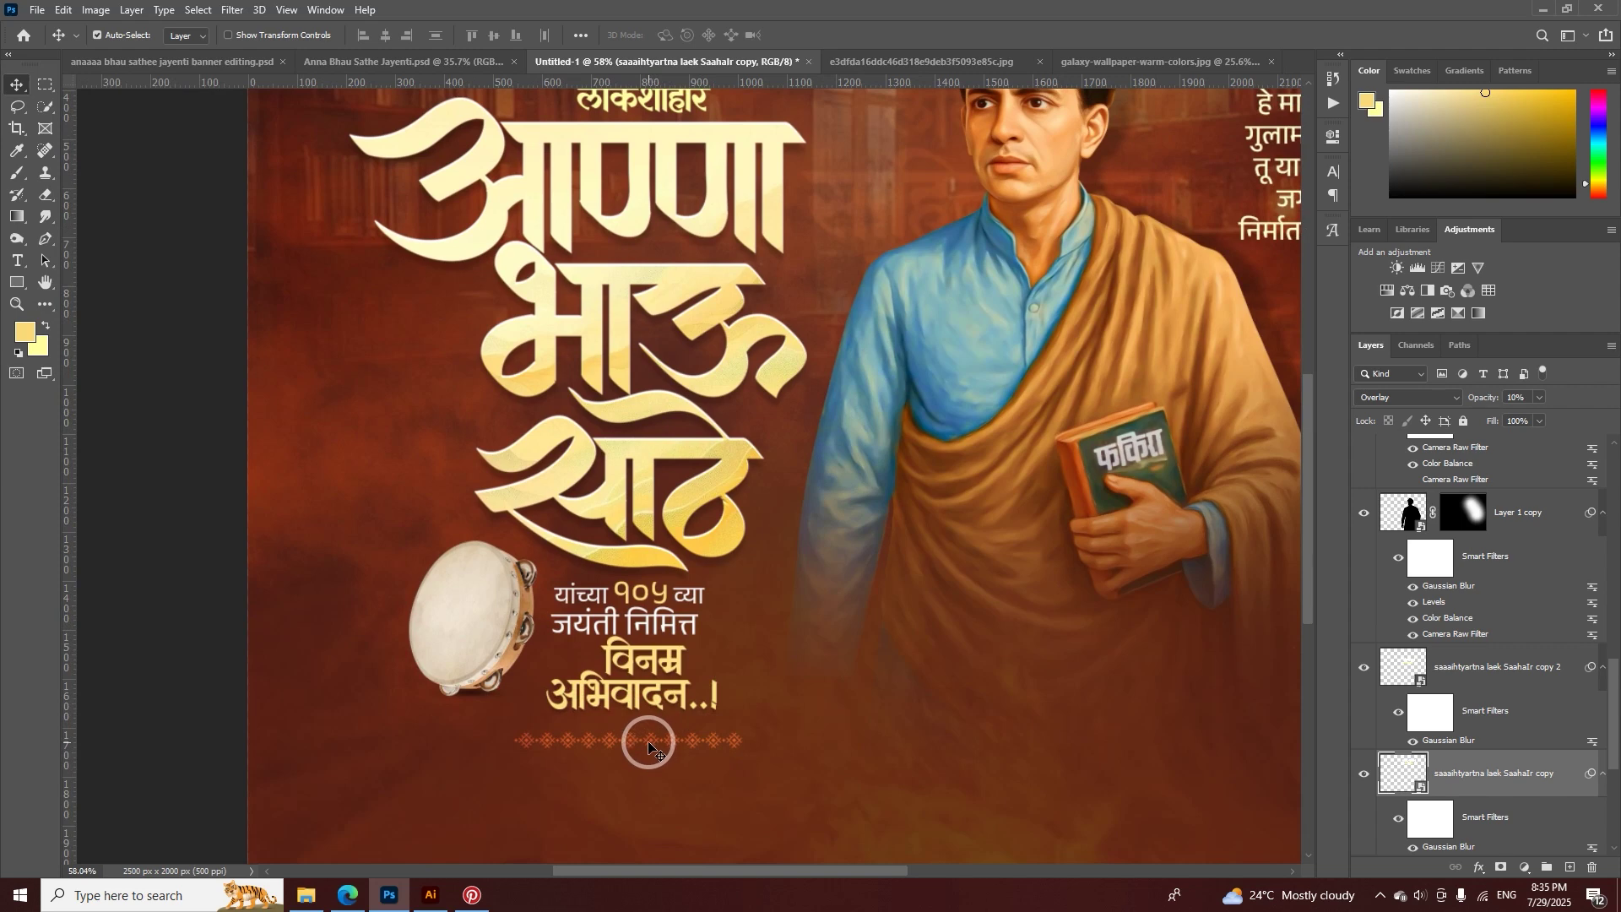
- Add a black mask to the ornamental border below the greeting and reveal only its middle with a soft 271-pixel white brush
click(649, 745)
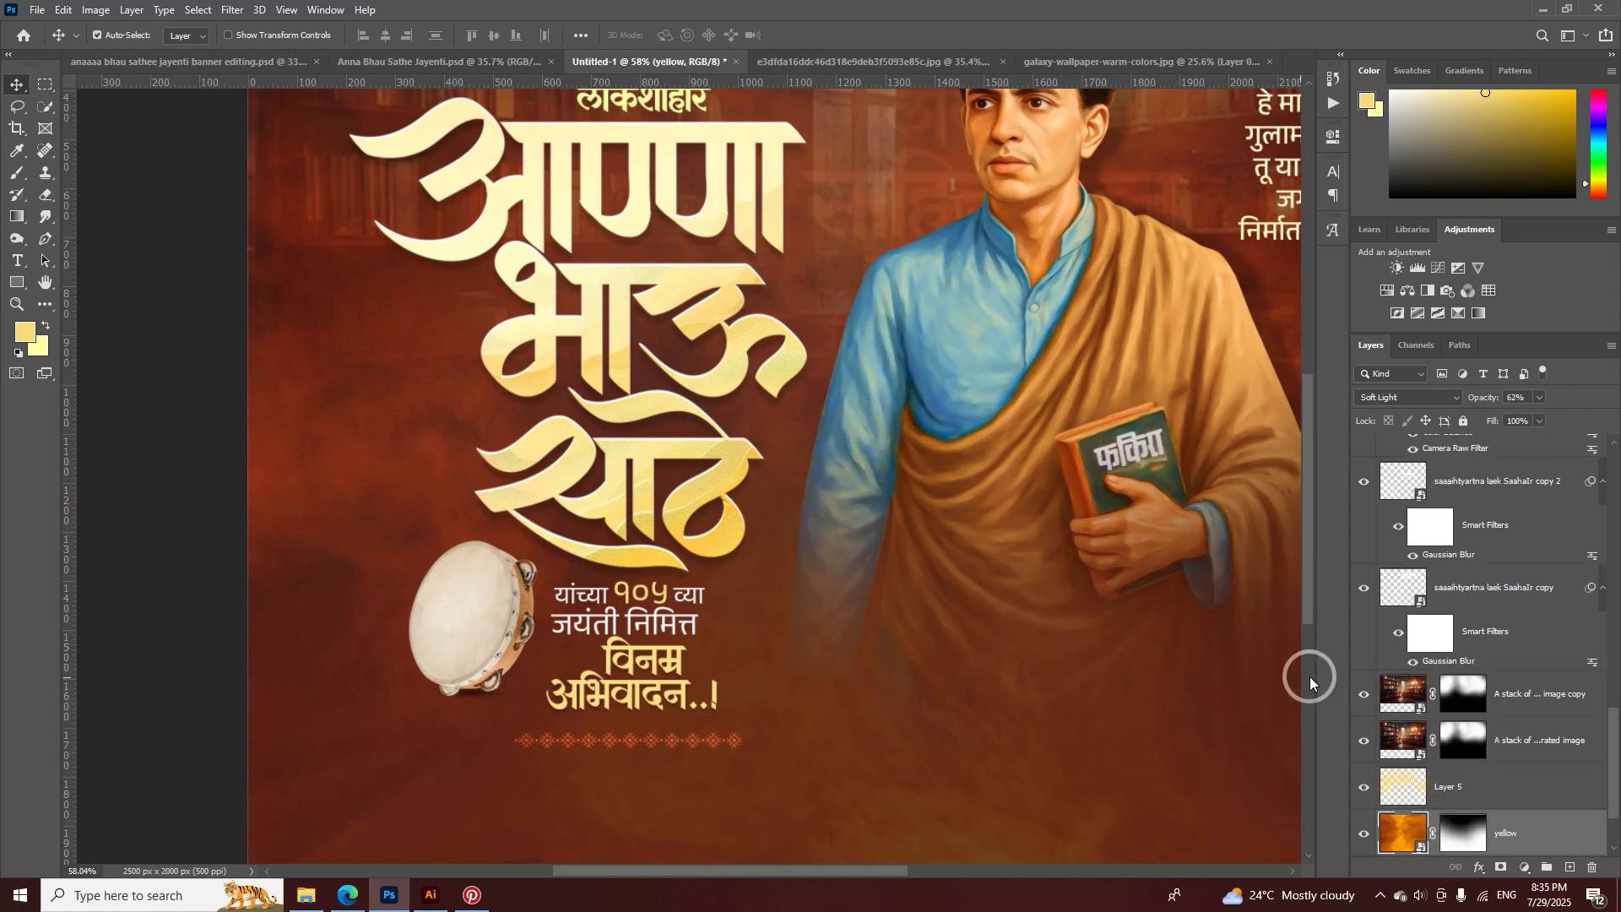
click(670, 745)
click(1363, 456)
alt+click(1500, 867)
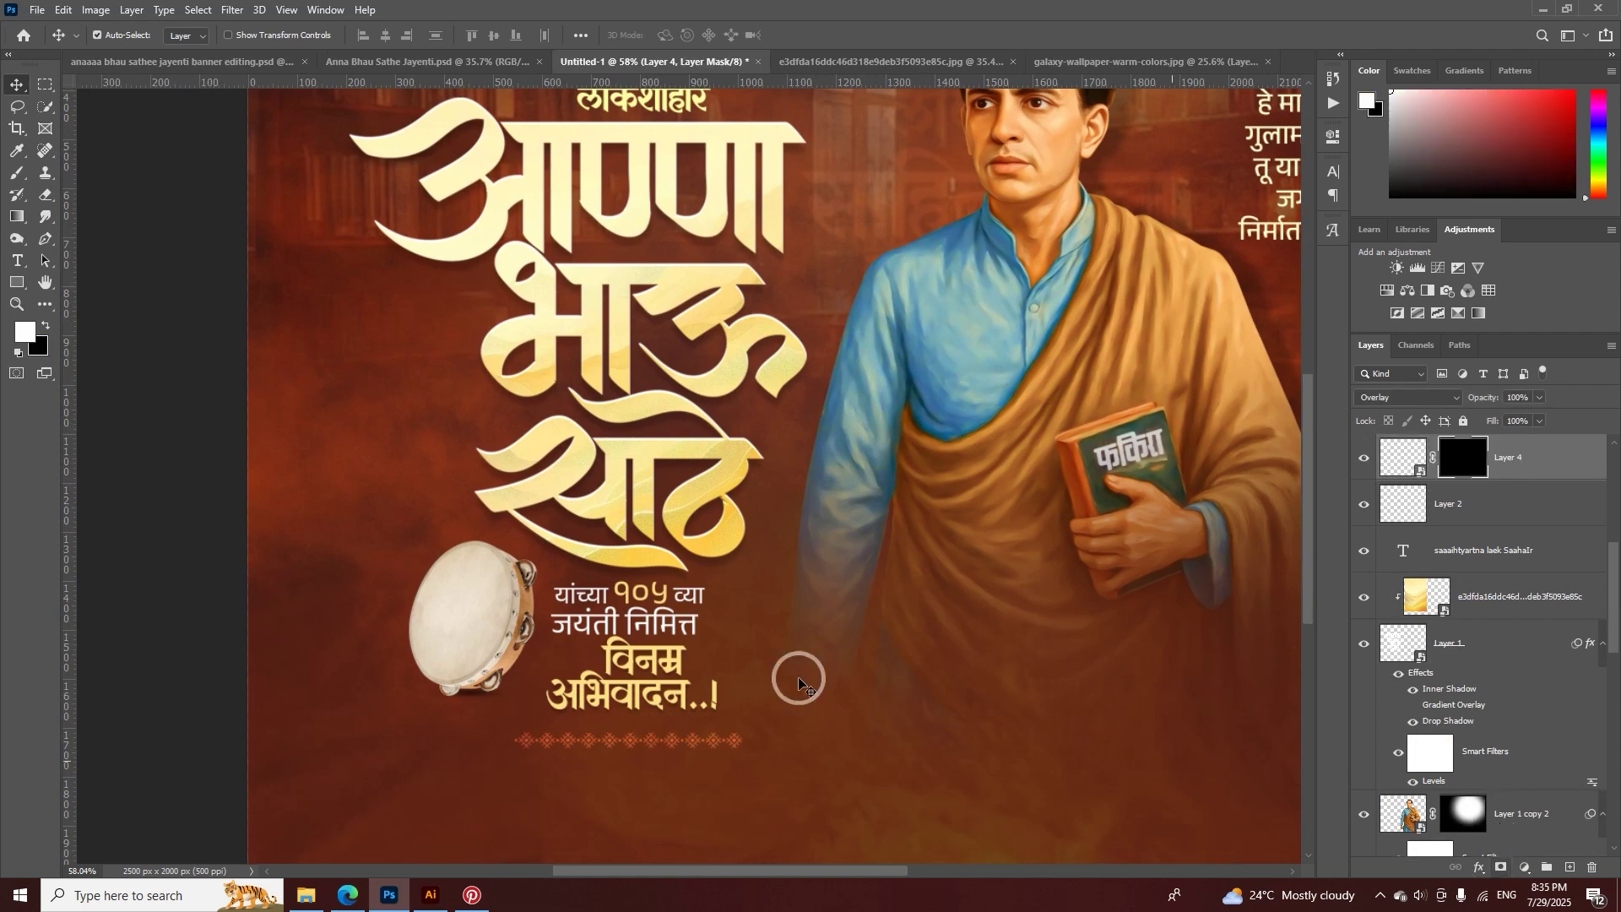
click(17, 172)
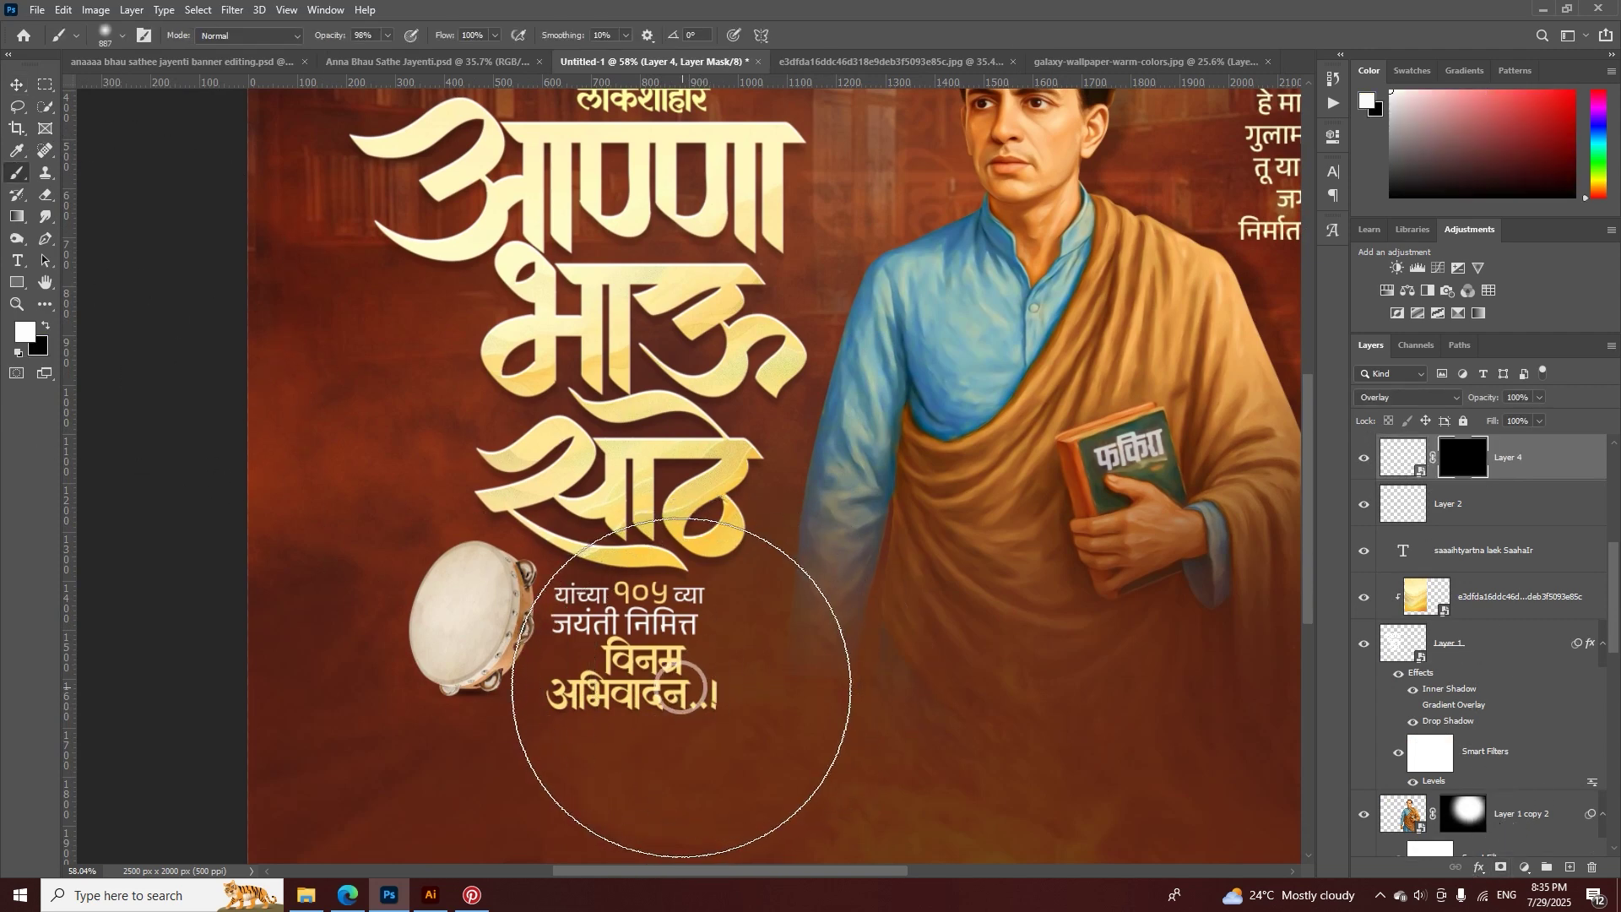
drag(617, 751, 601, 750)
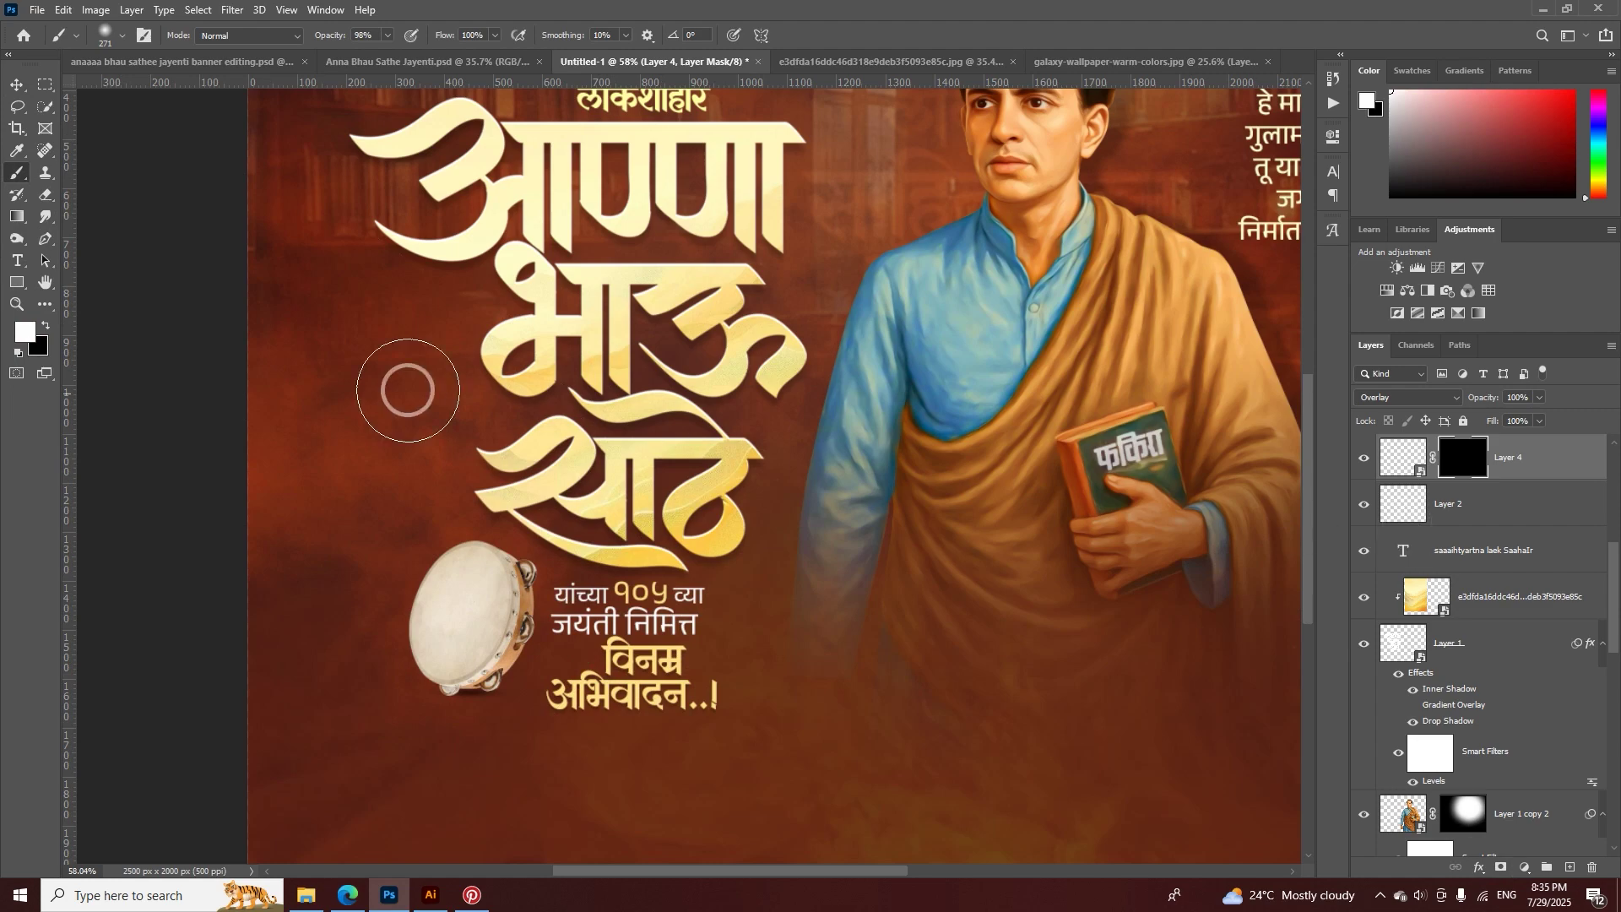
click(622, 742)
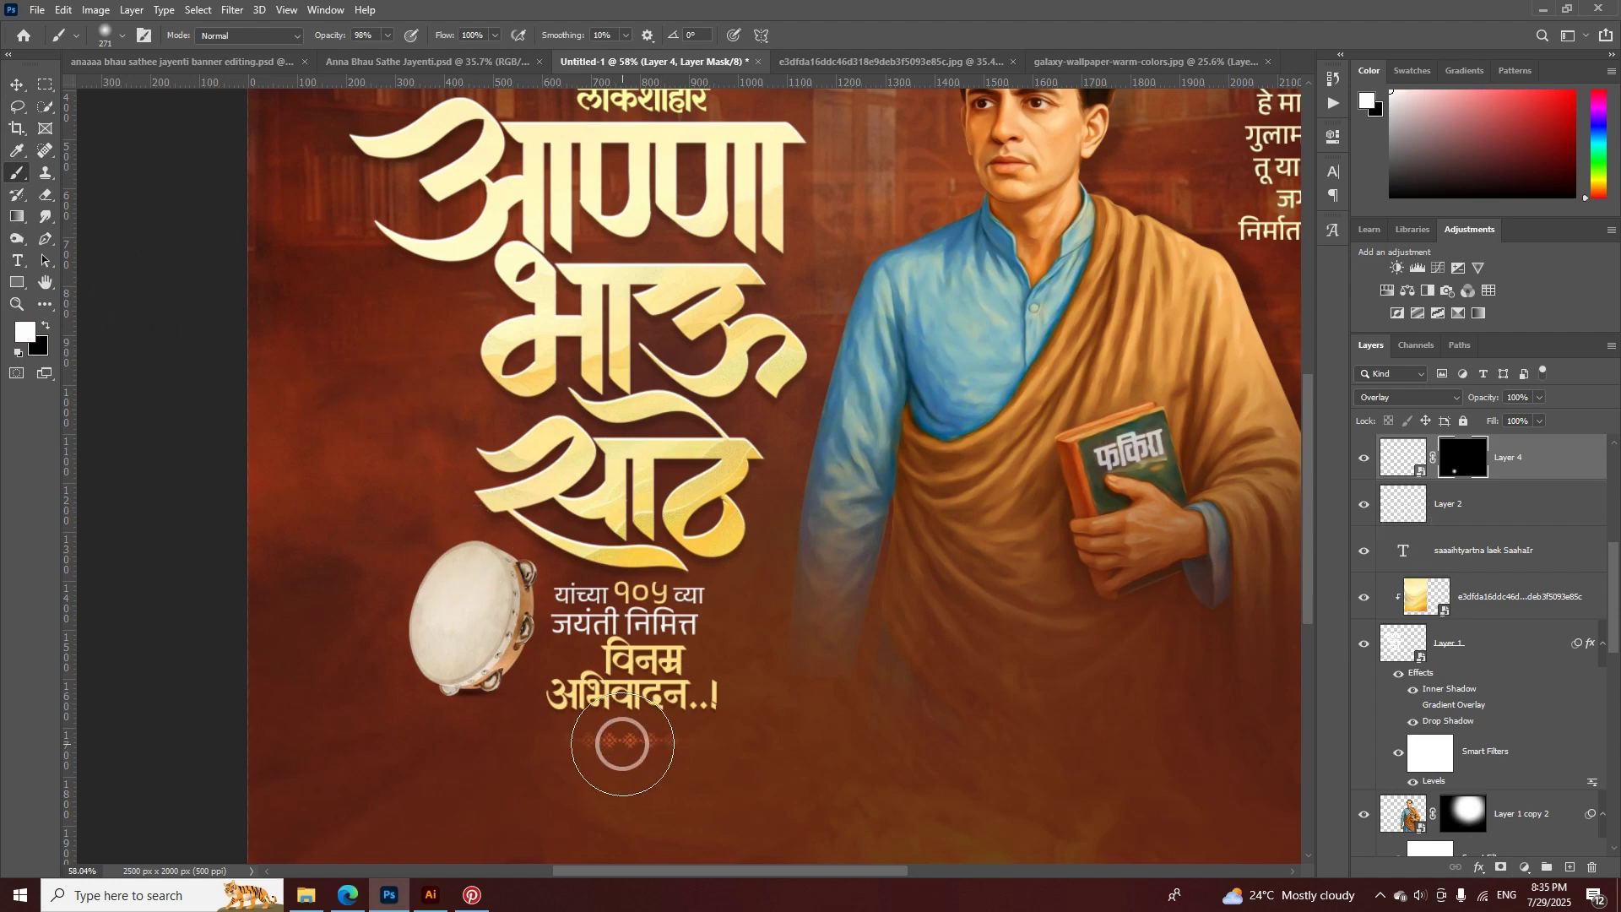
- Combine the layers from the bookshelf image copy down to Background into a single smart object
scroll(778, 579, down, 3)
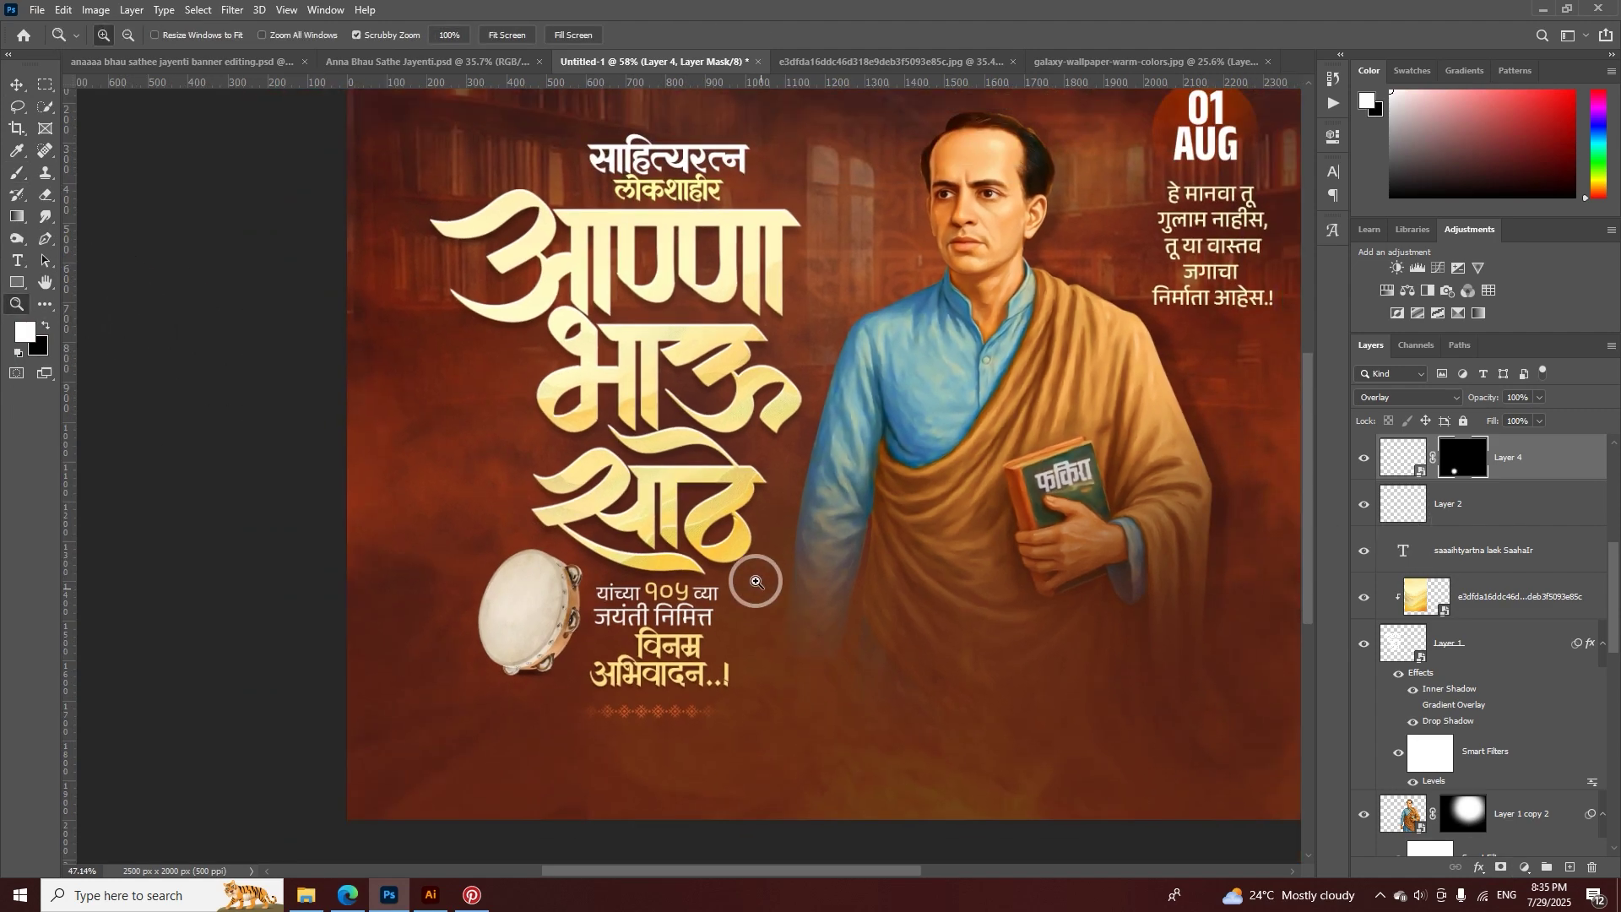
drag(760, 580, 823, 695)
scroll(777, 608, down, 2)
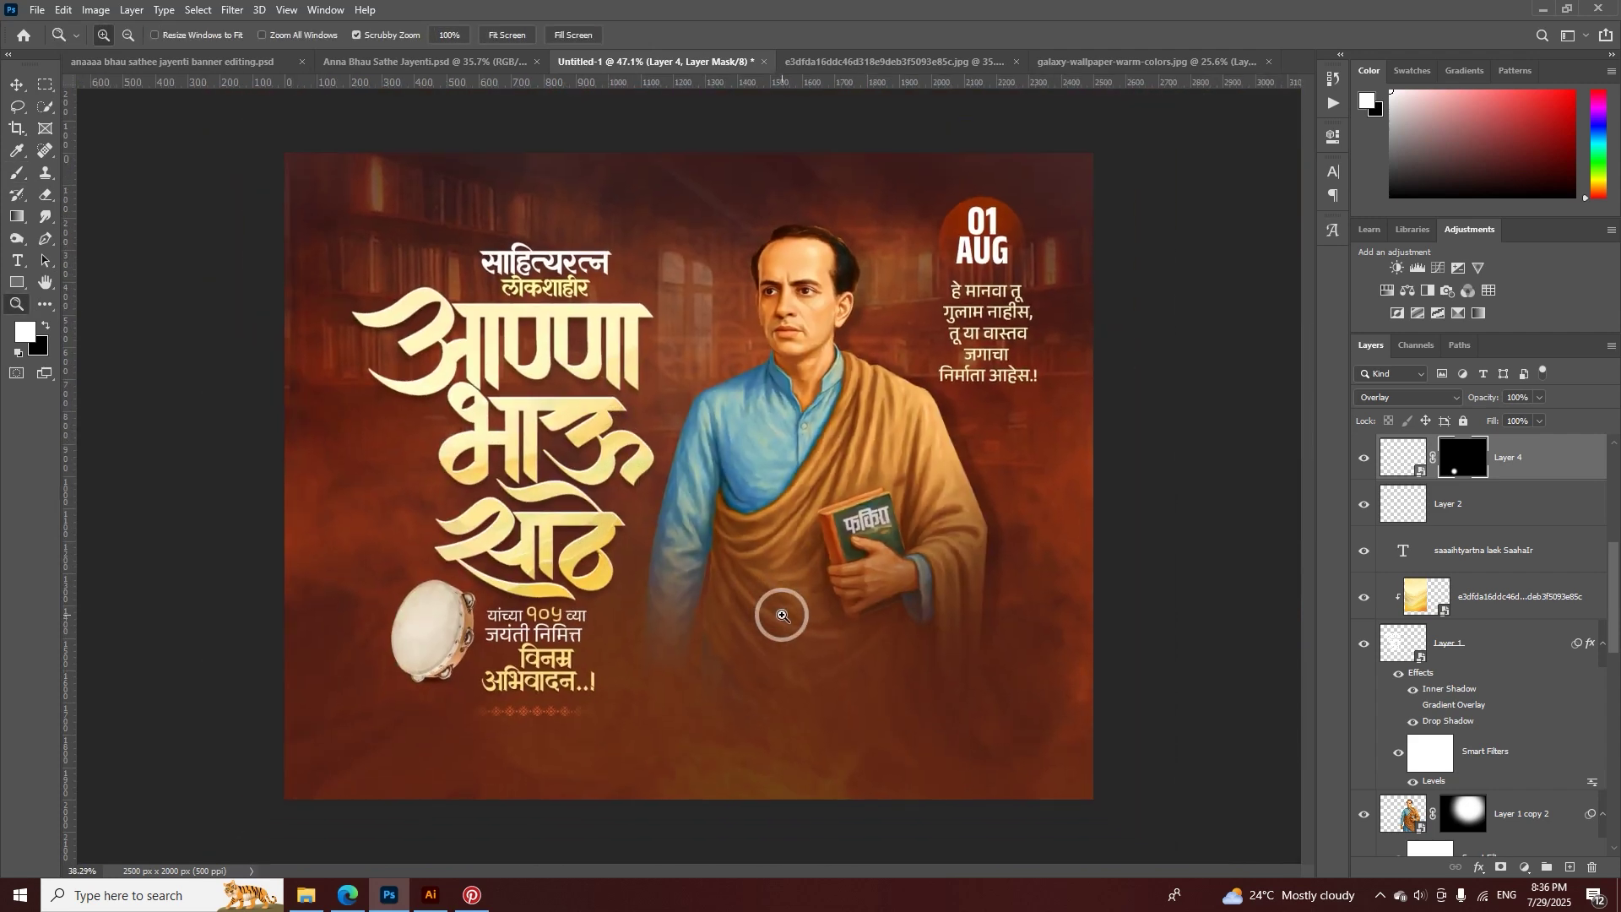
scroll(1393, 773, down, 5)
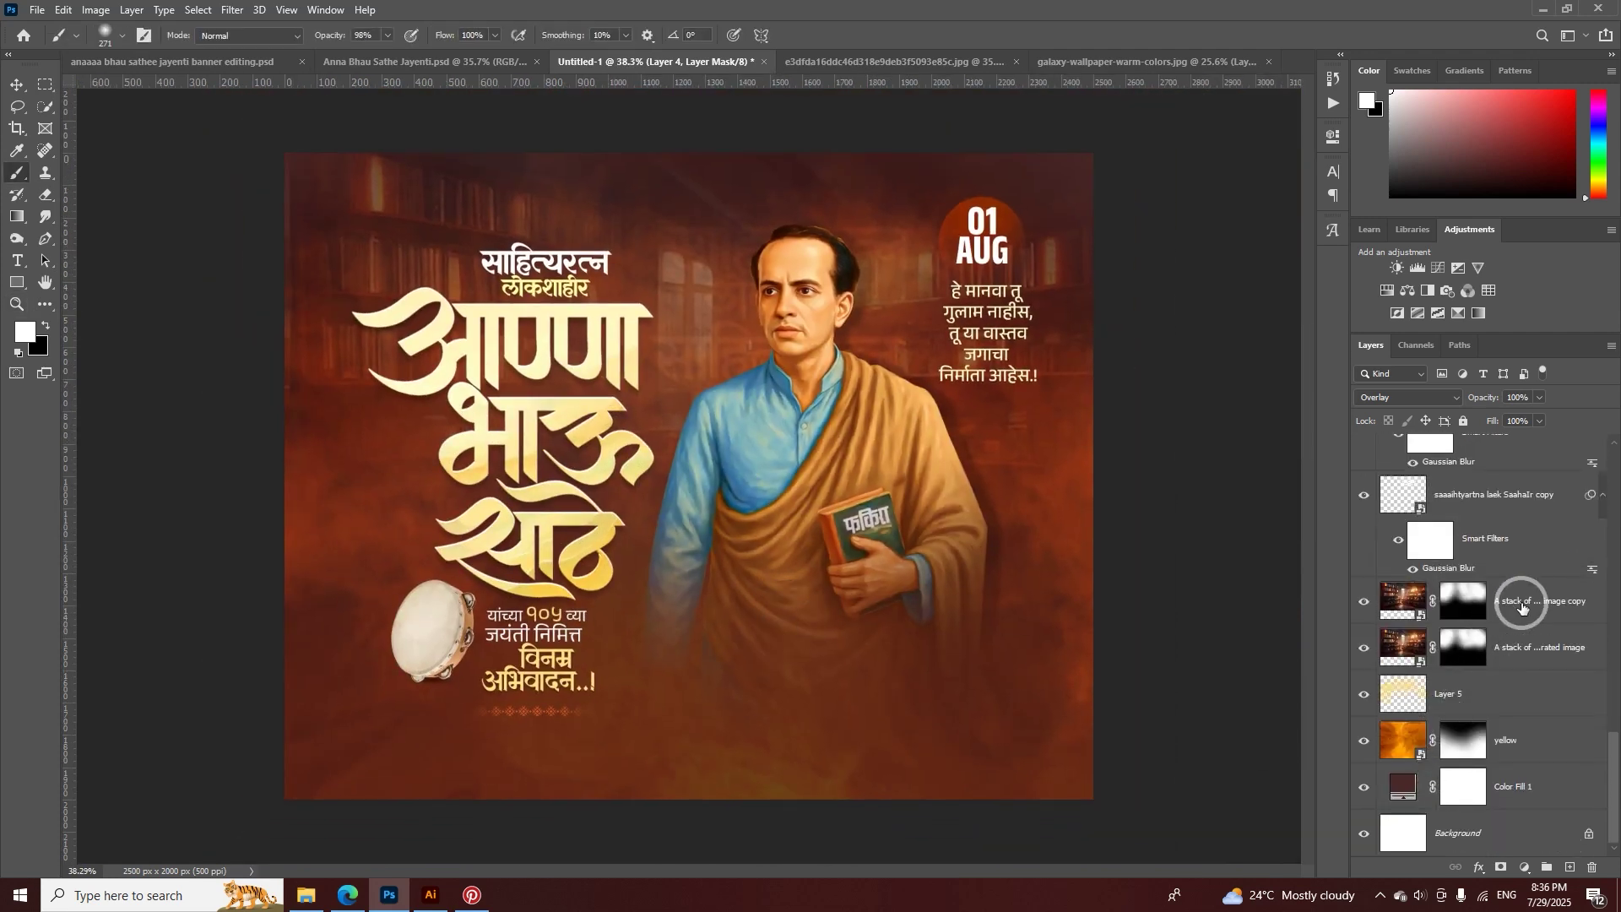
click(1523, 604)
shift+click(1454, 834)
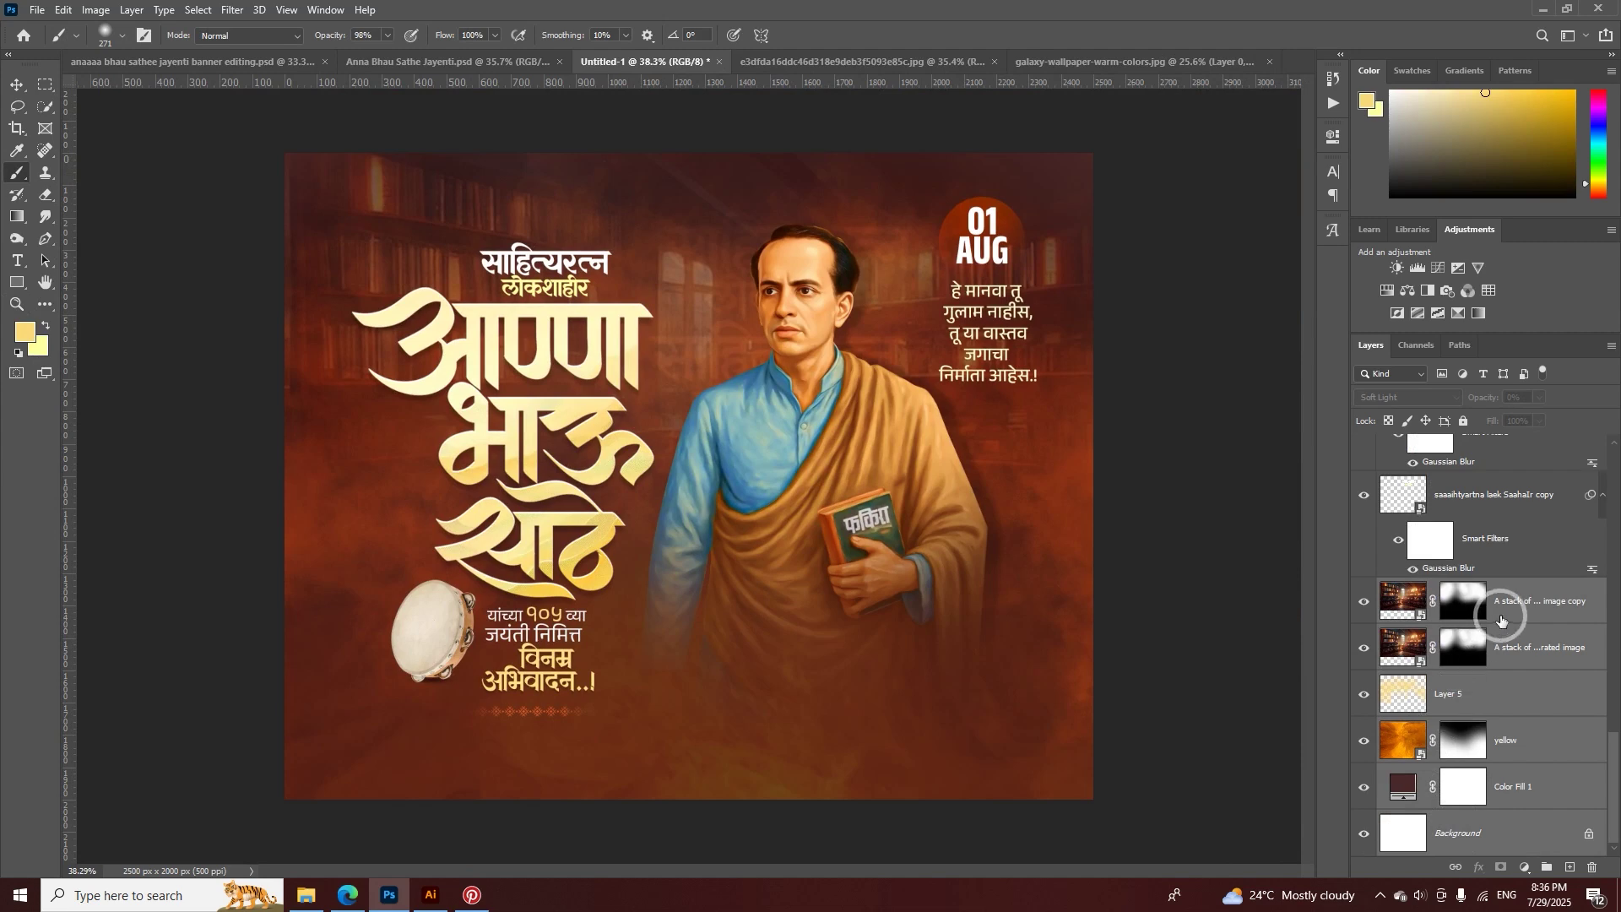
right_click(1506, 605)
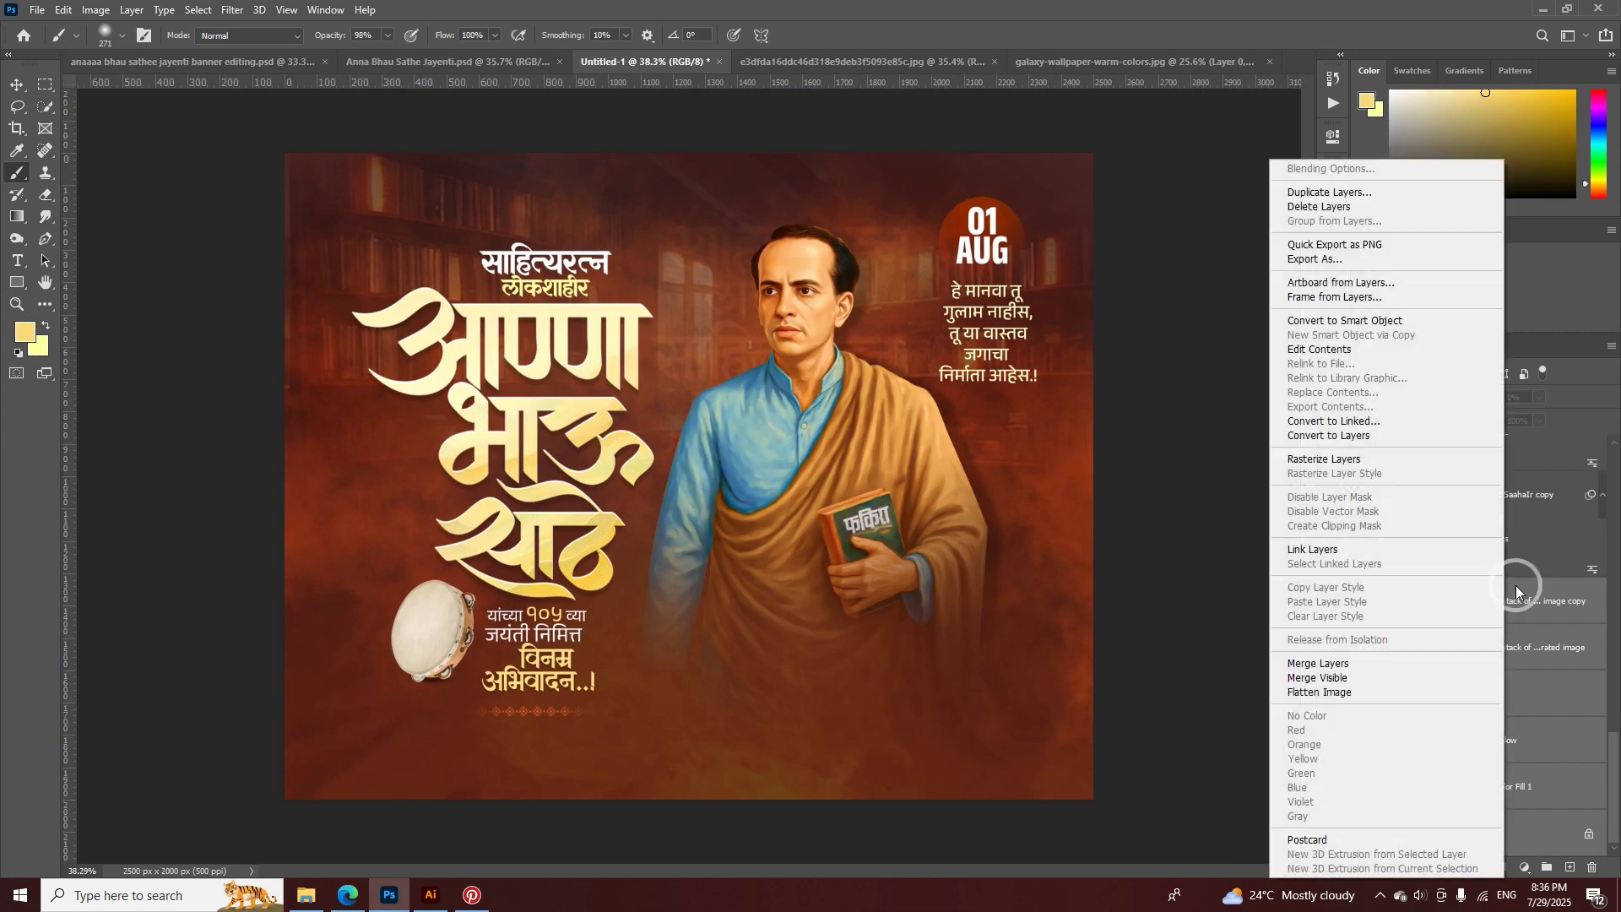
click(1343, 322)
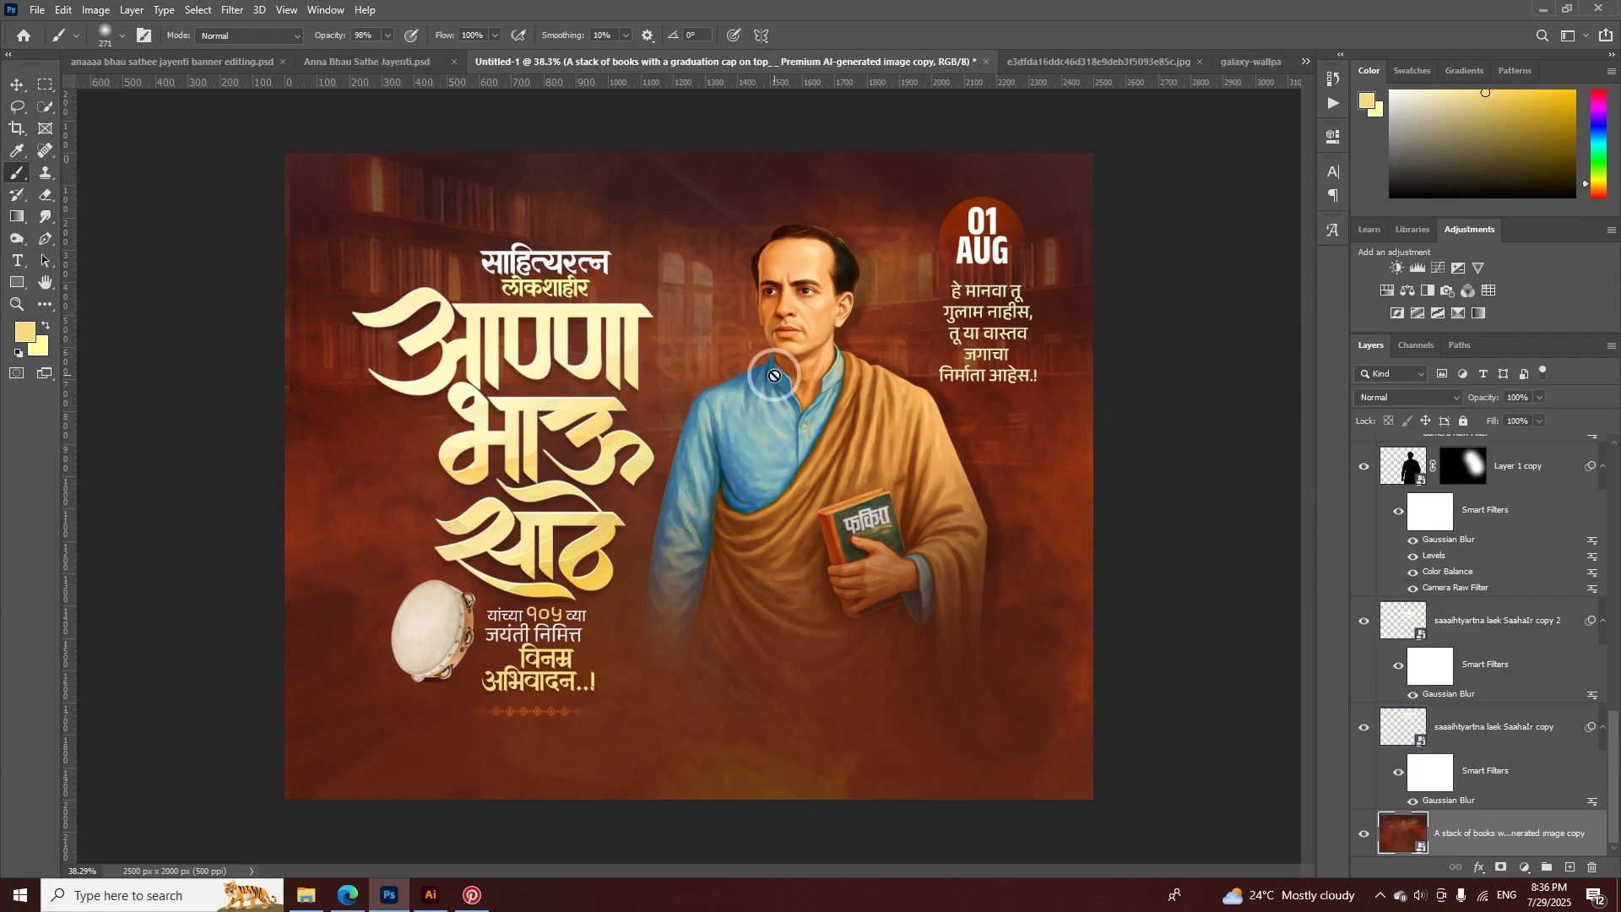
- Apply the Add Noise filter to the combined background with a 10.12% amount and Uniform distribution
click(228, 8)
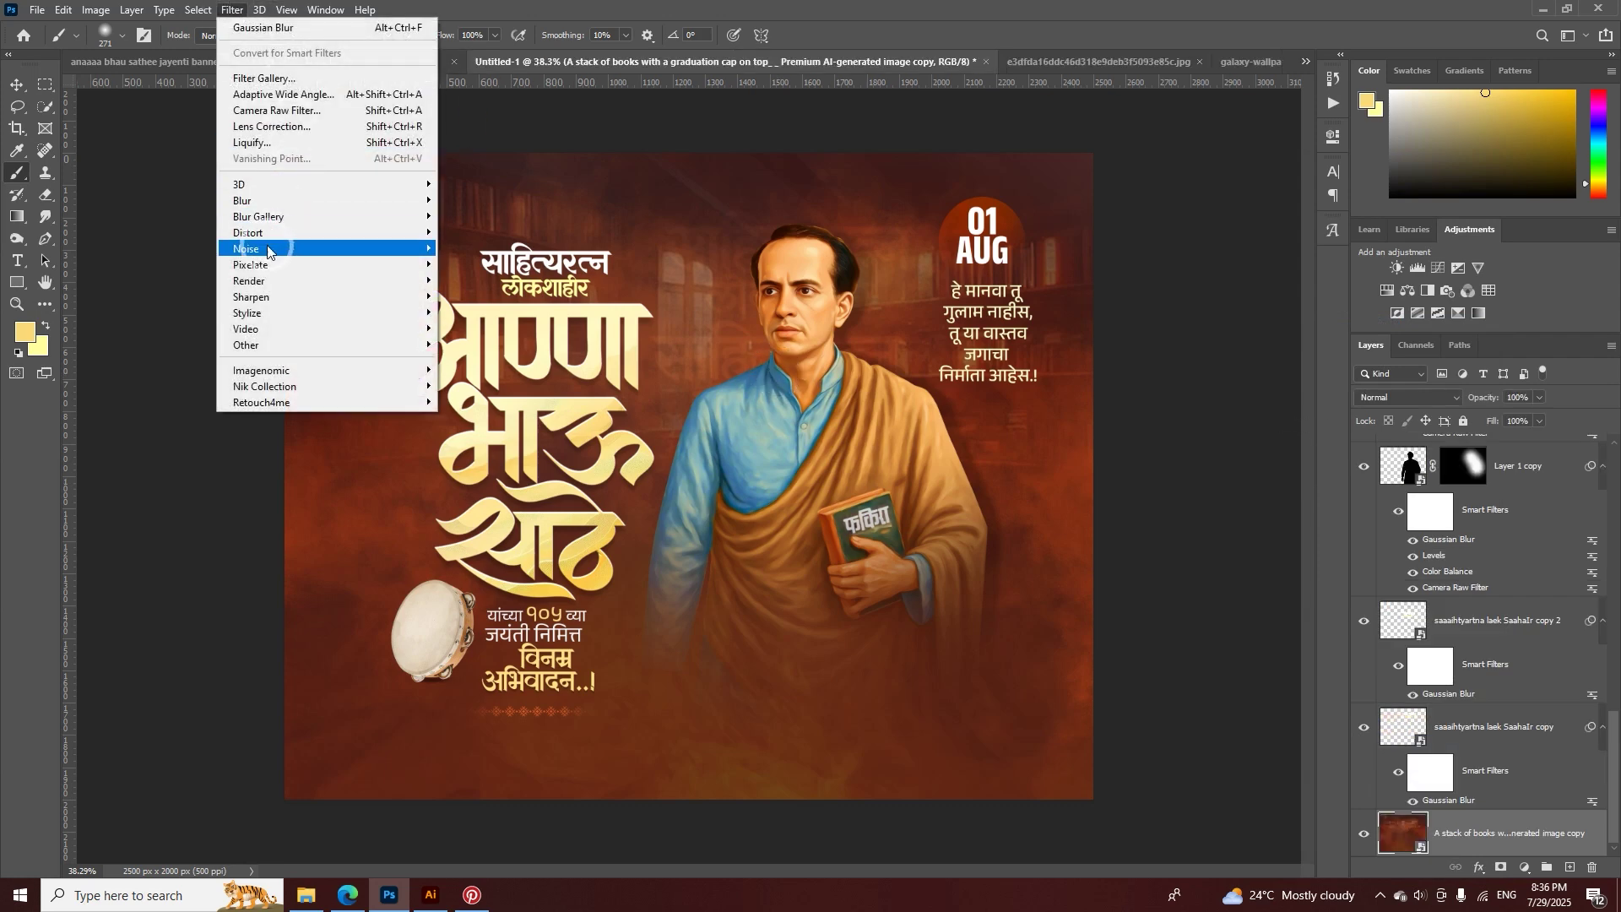
mouse_move(254, 248)
click(462, 250)
click(462, 250)
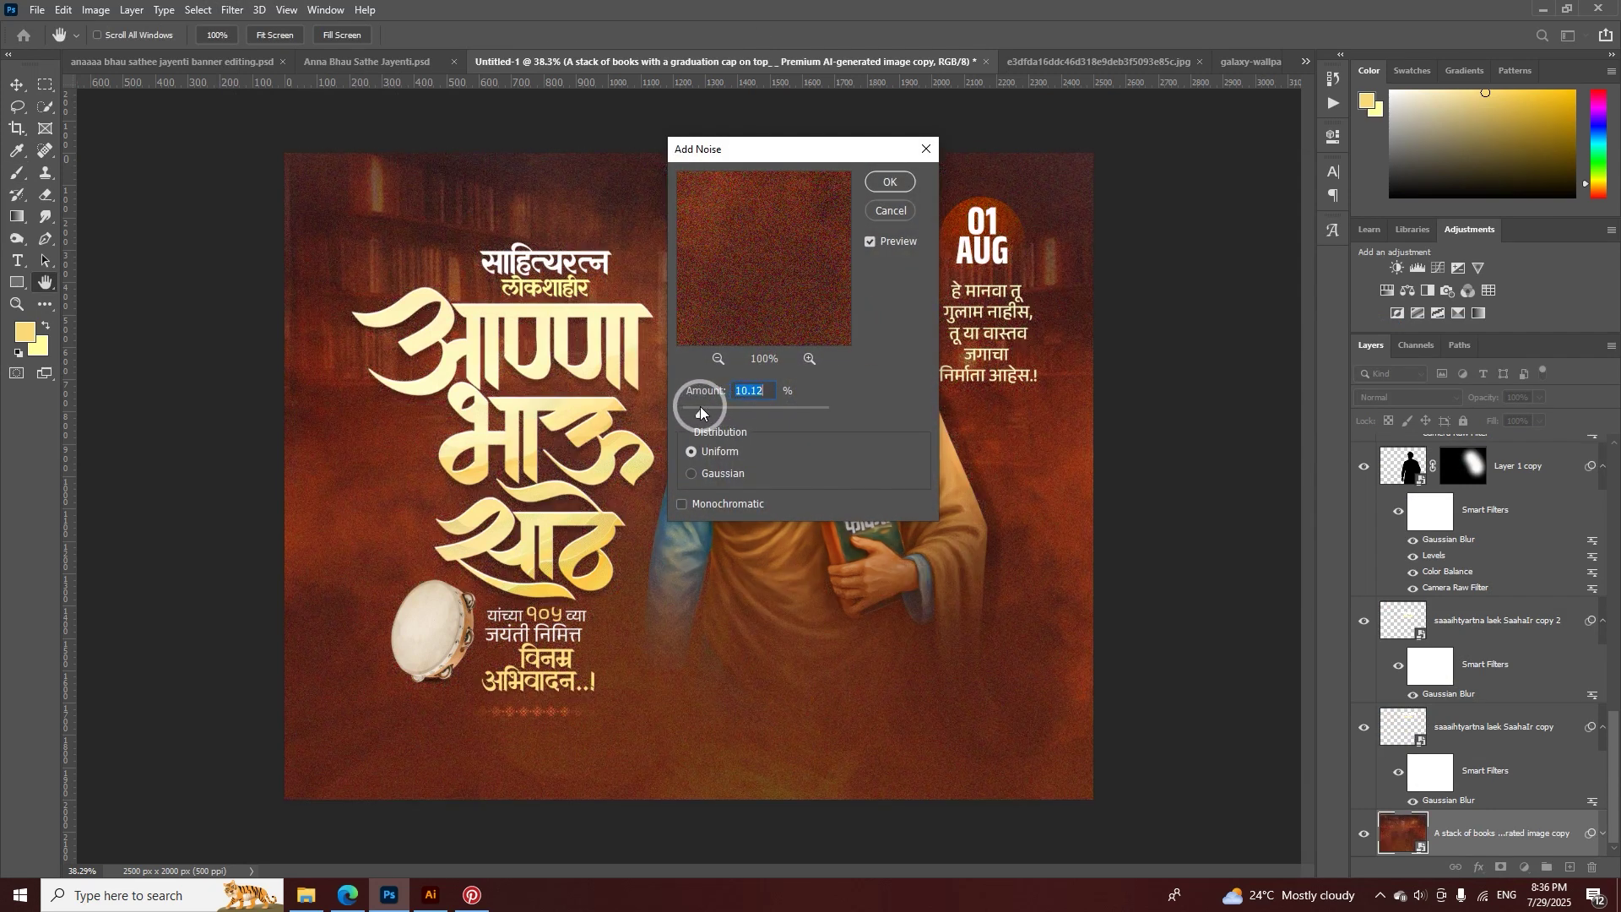
click(890, 181)
mouse_move(698, 318)
mouse_down()
mouse_move(853, 373)
mouse_move(749, 377)
mouse_up()
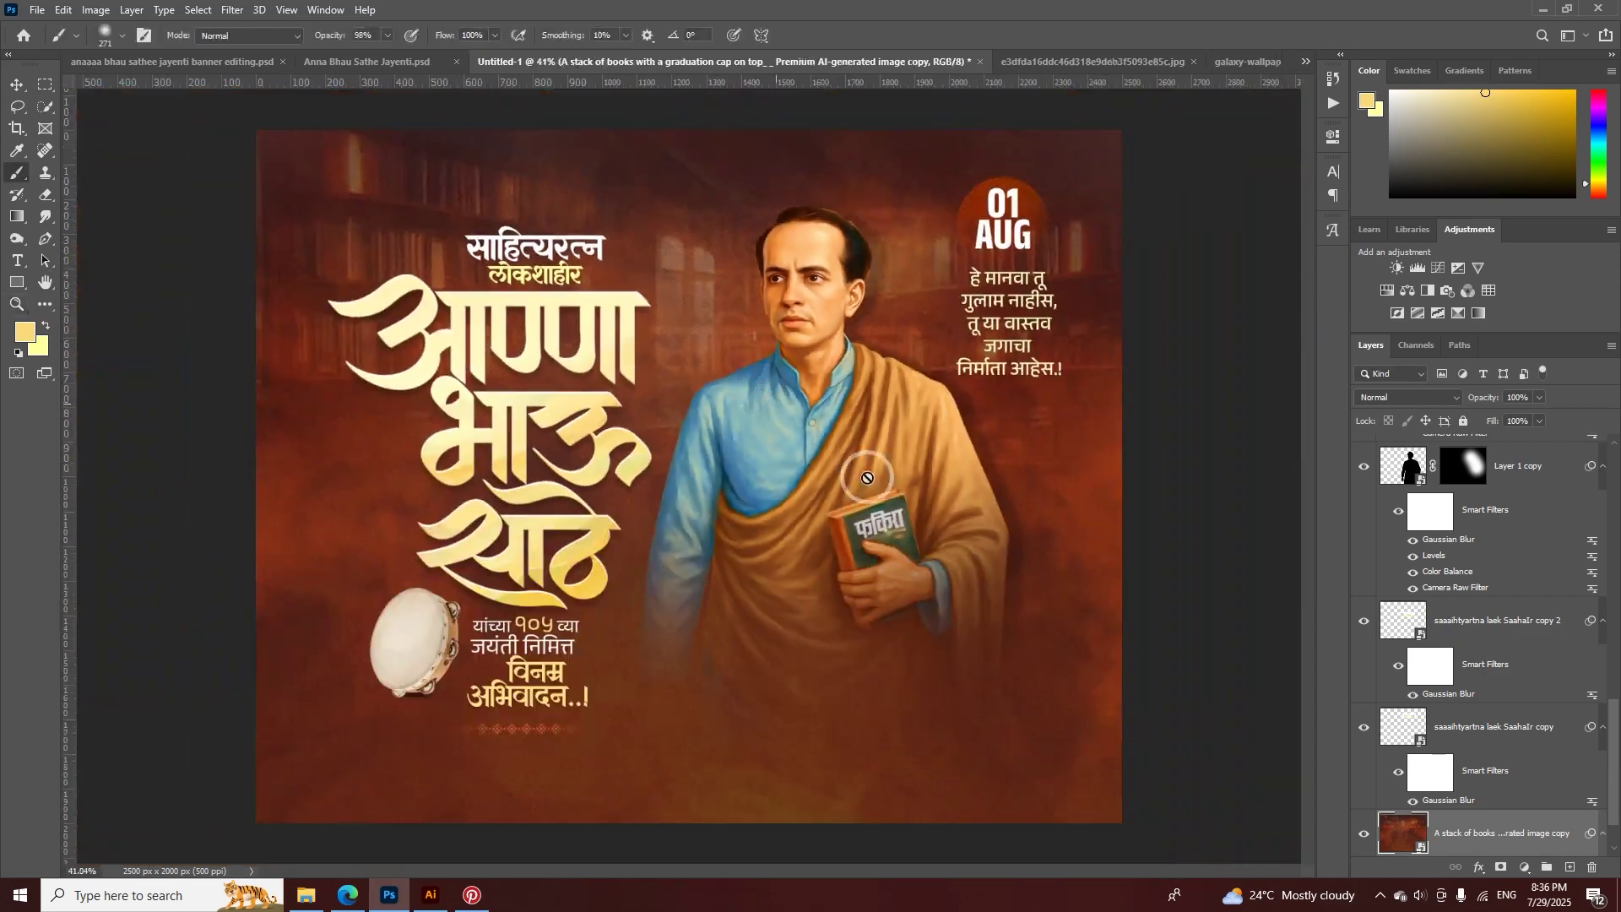
- Edit the background's Add Noise smart filter to a lower amount
scroll(1450, 825, down, 1)
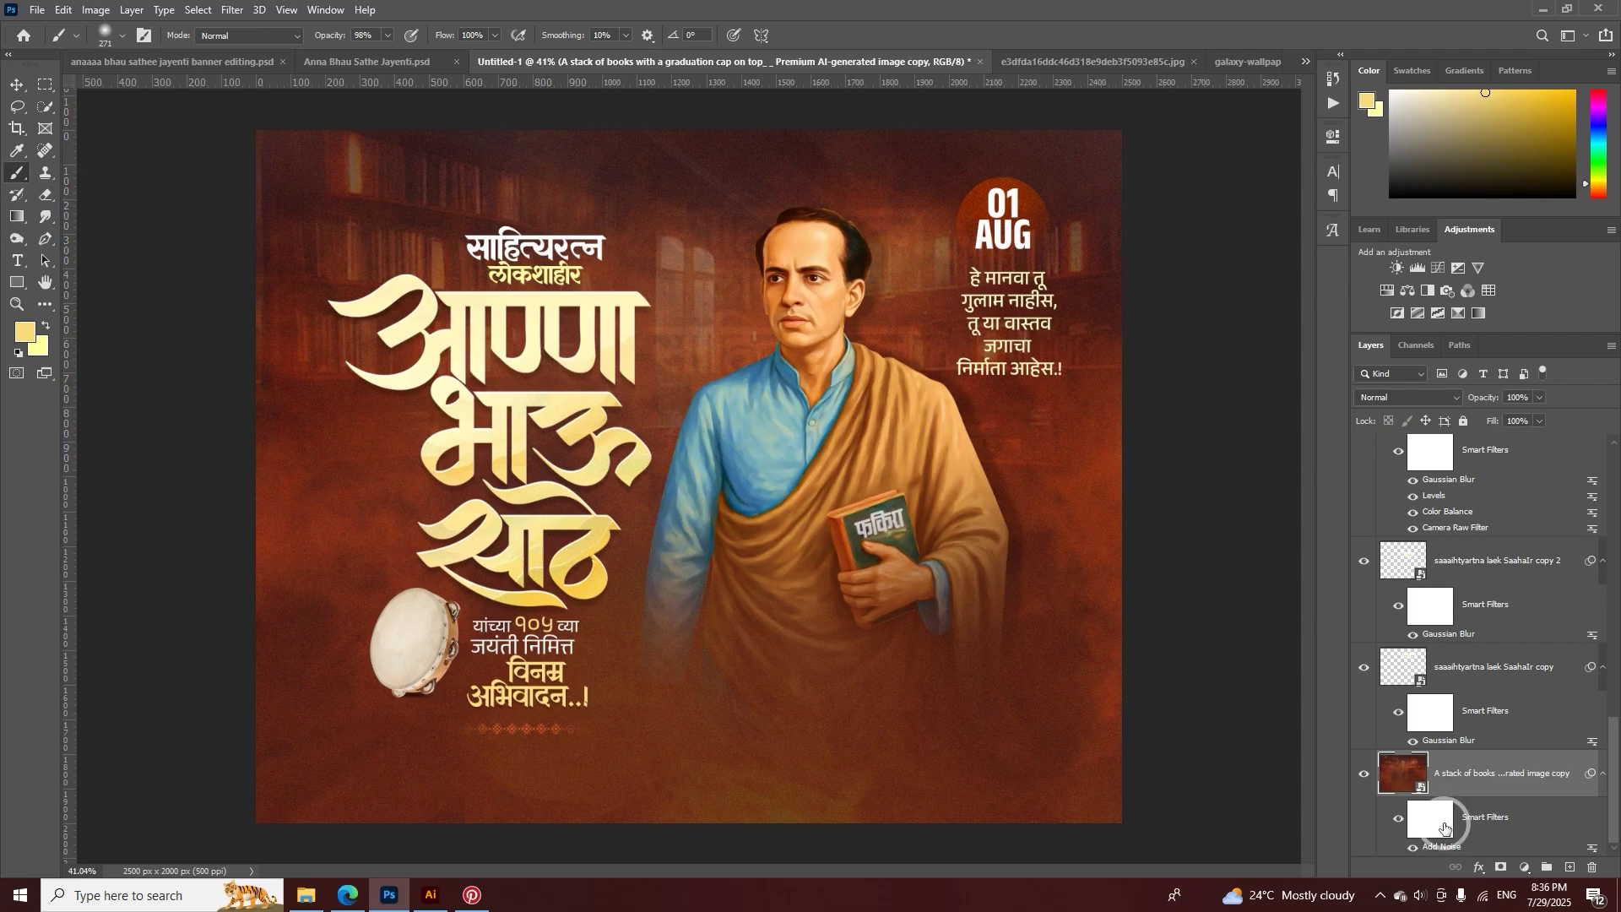
double_click(1439, 846)
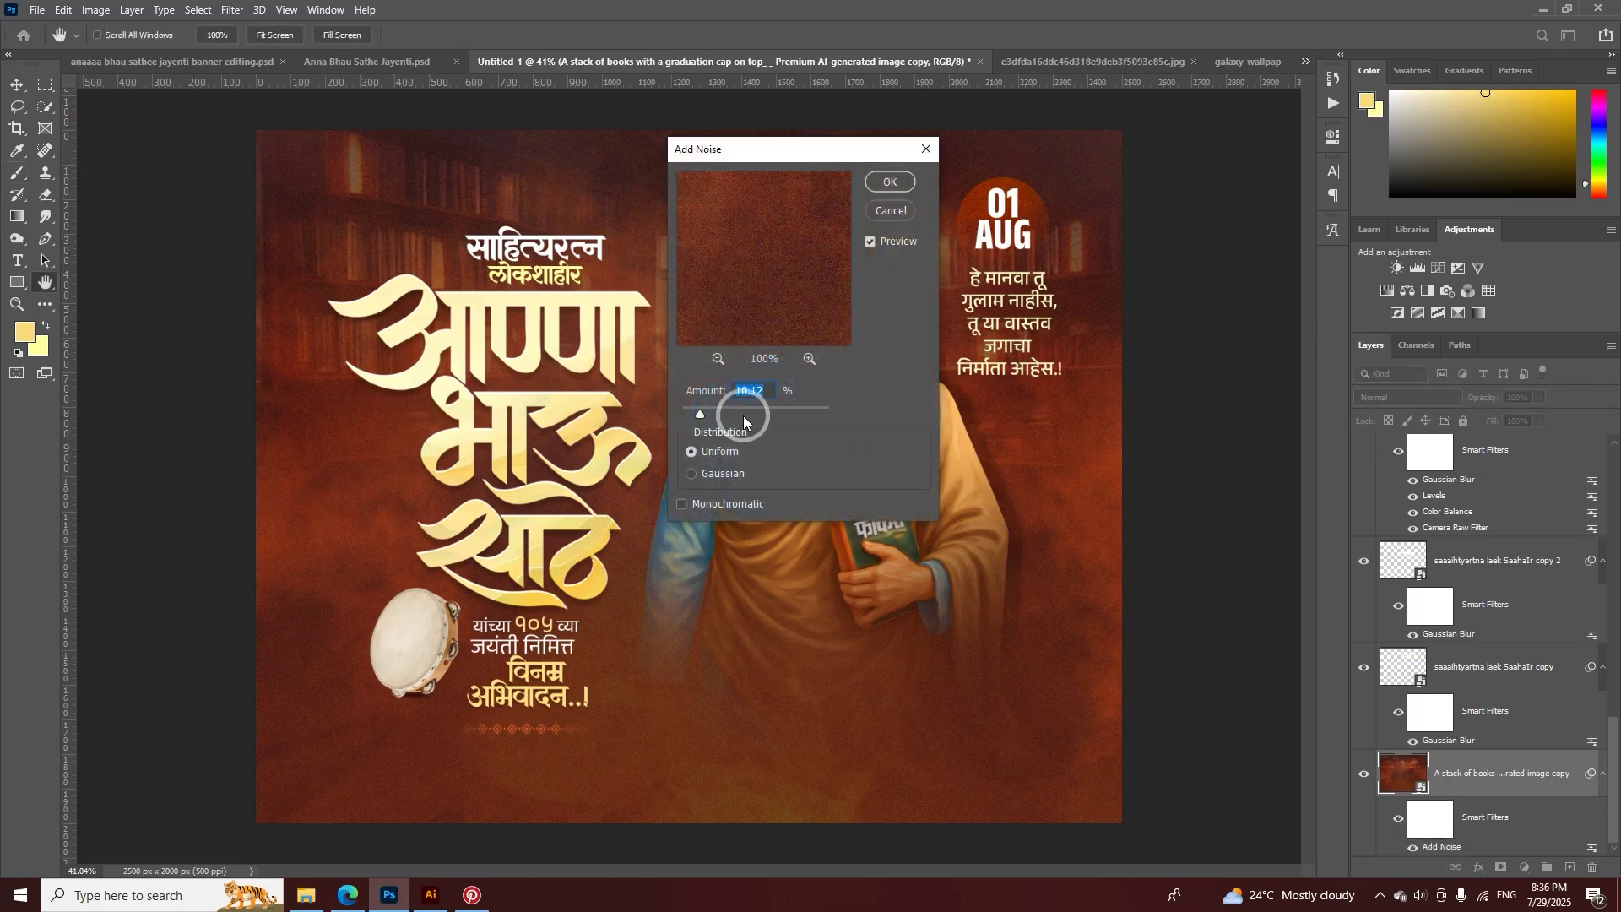
drag(706, 411, 696, 403)
click(893, 180)
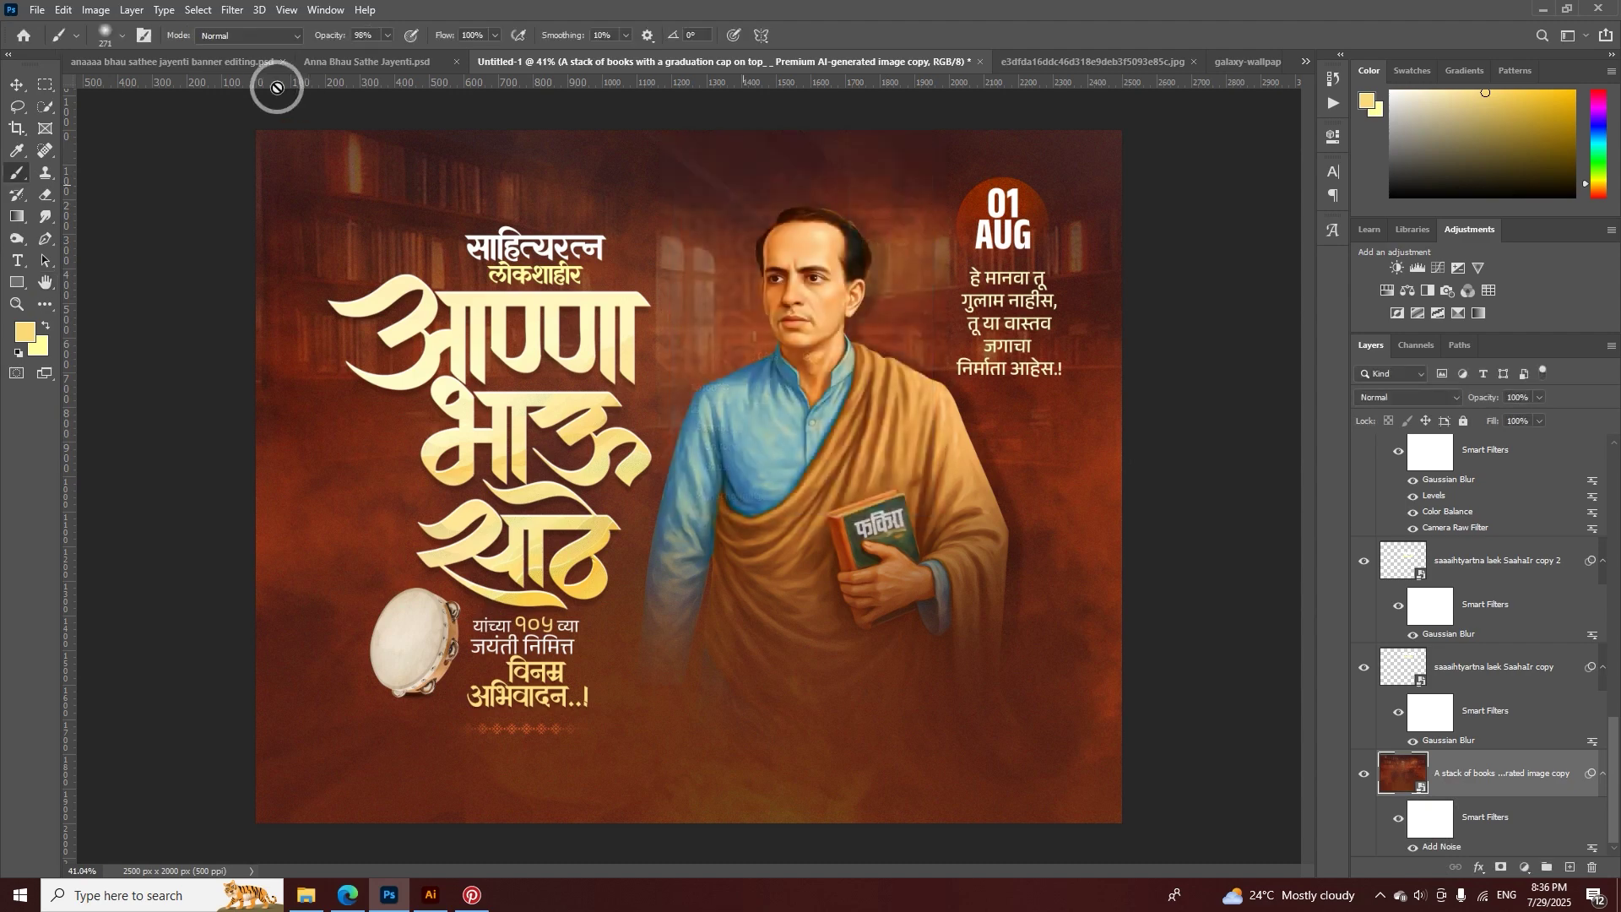
- Open the contents of the 9306587_444 copy layer in anaaaa bhau sathee jayenti banner editing.psd and unlock its background layer
click(217, 62)
key(v)
click(422, 256)
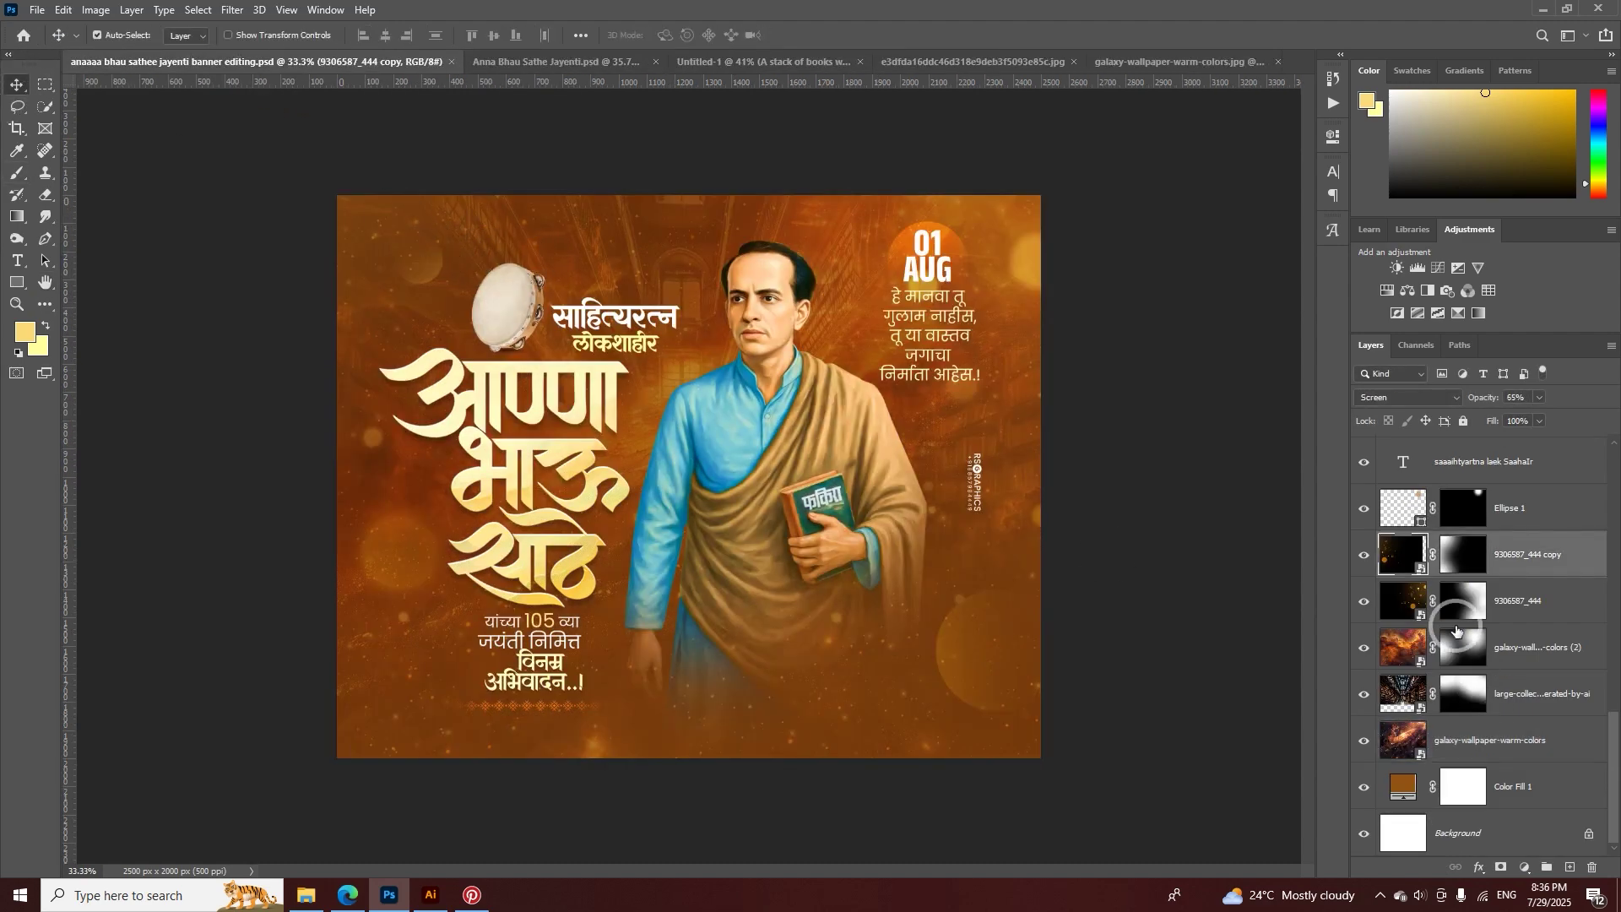
double_click(1413, 557)
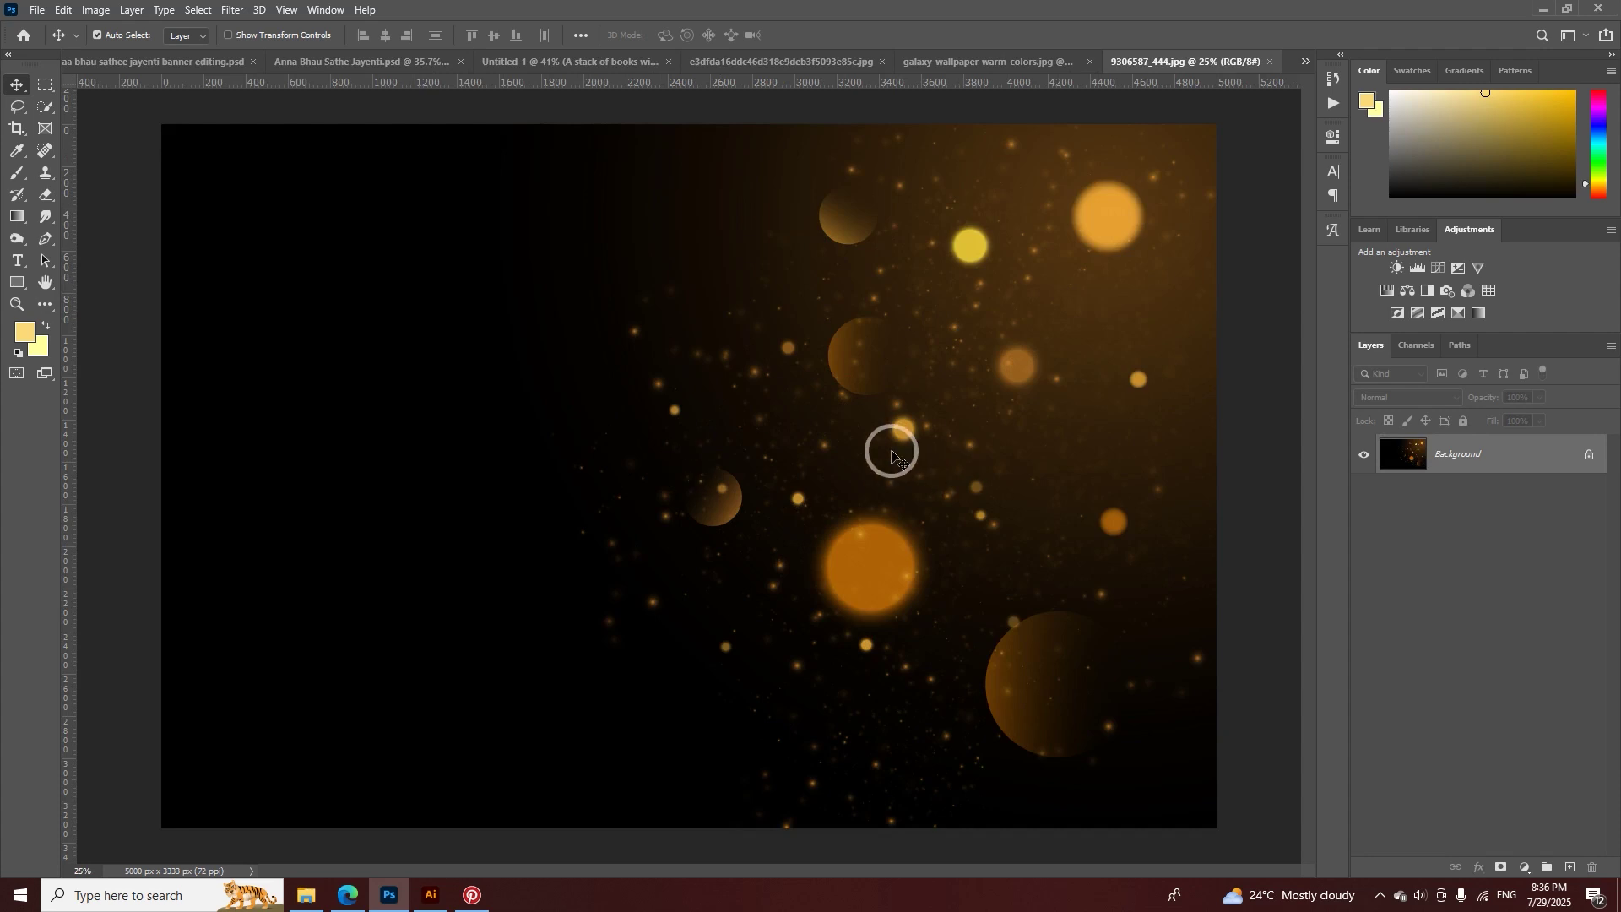
click(1575, 460)
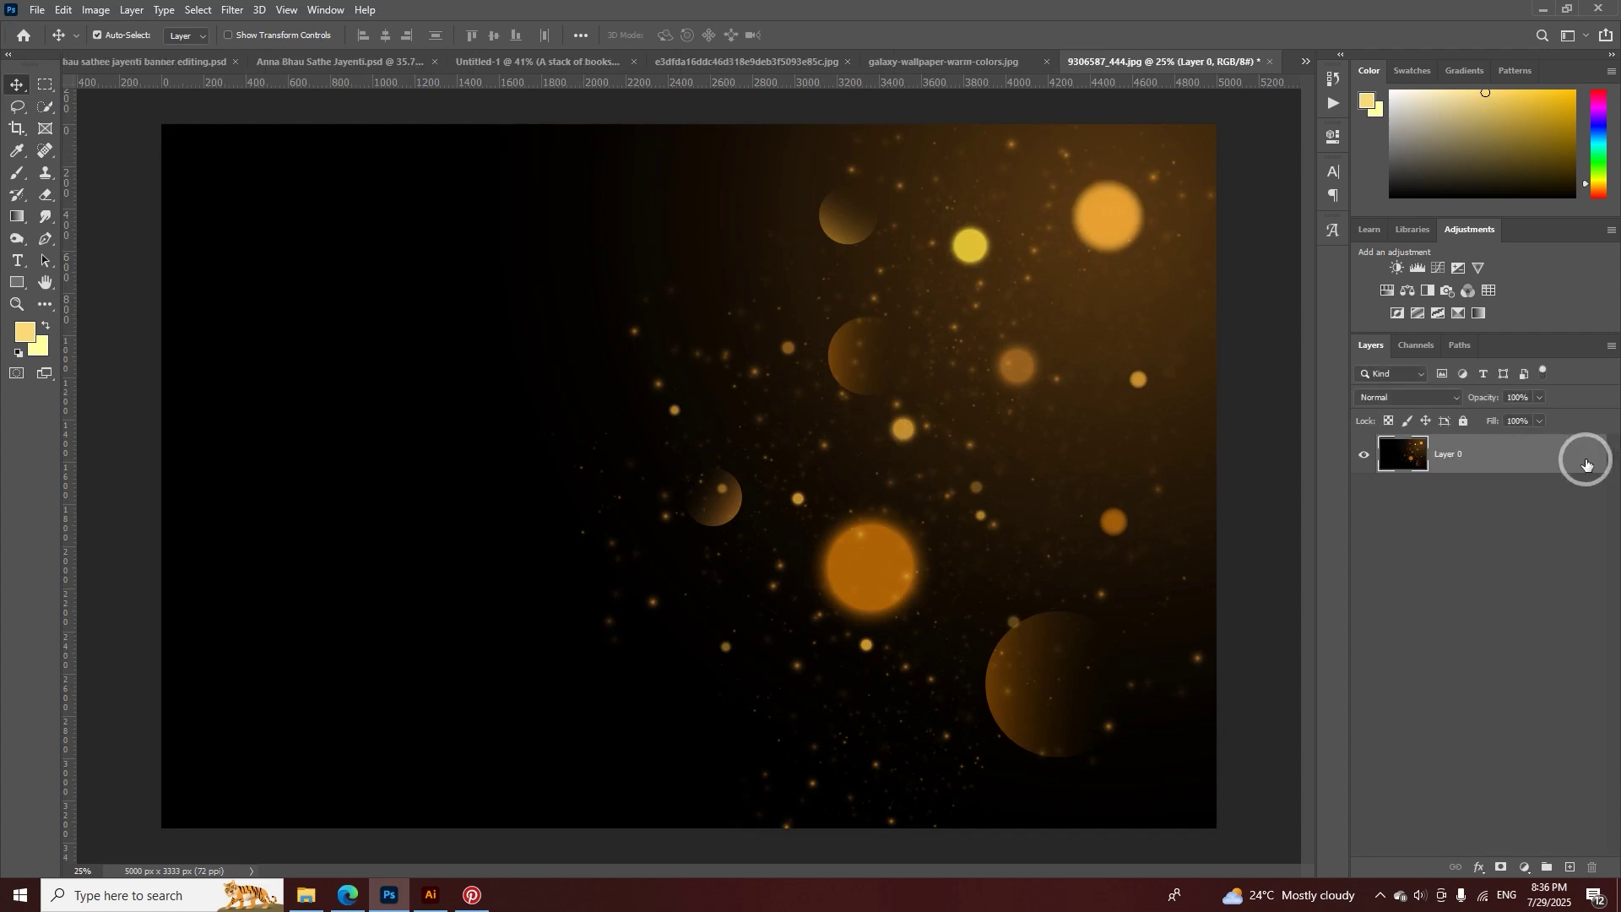
- Convert the bokeh image's layer to a smart object and copy it into the Untitled-1 banner above the bookshelf background
right_click(1524, 469)
click(1357, 399)
drag(756, 279, 1256, 724)
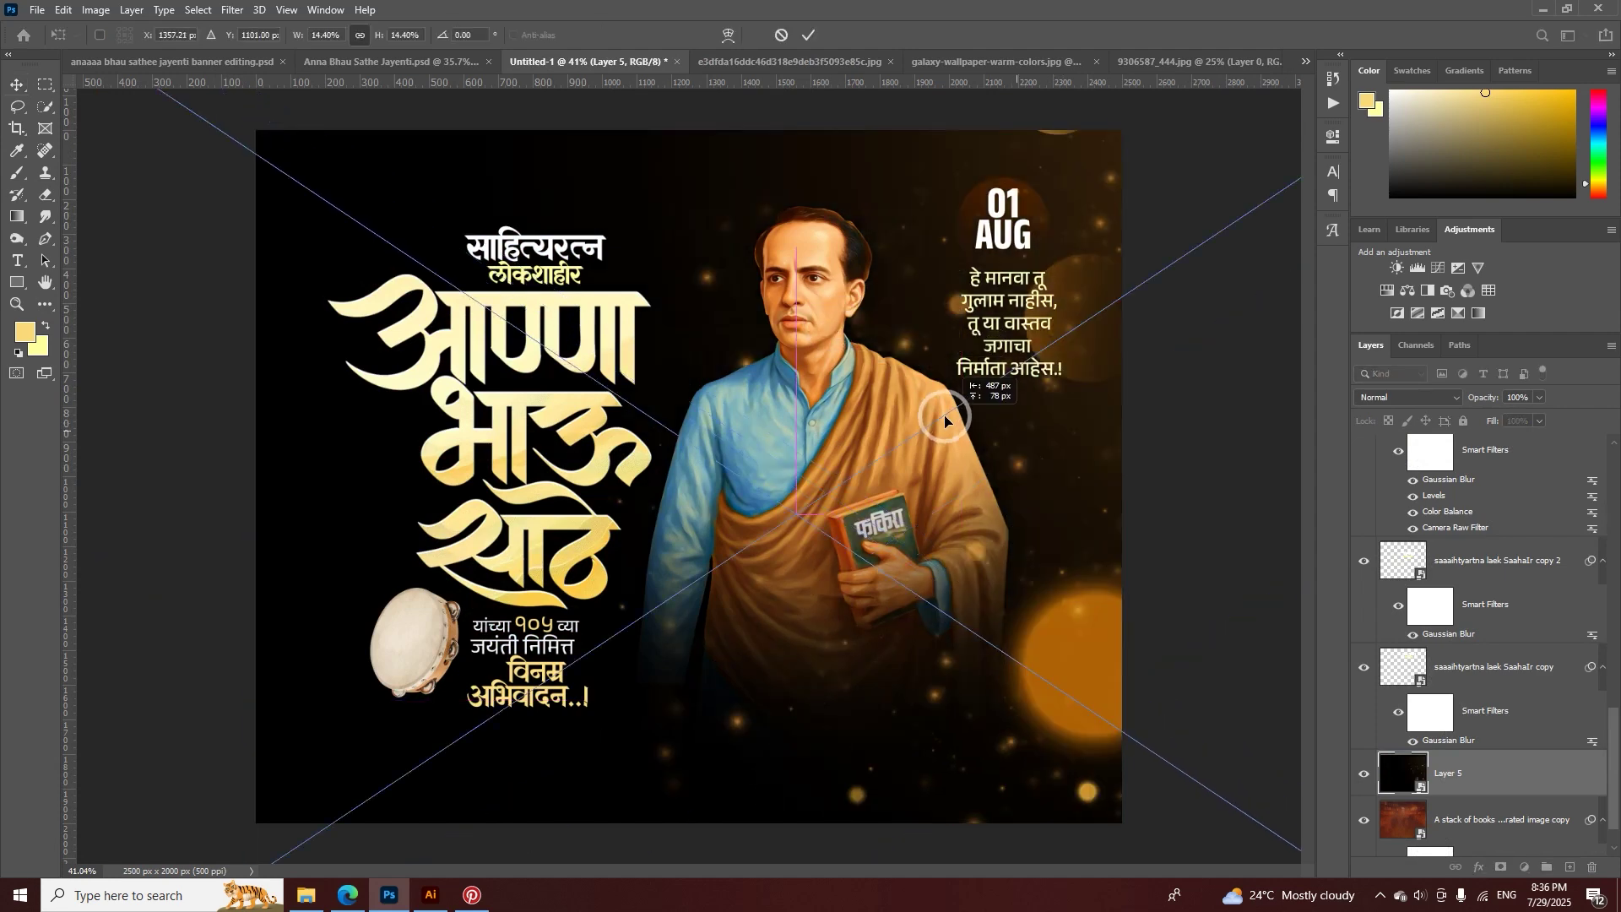
- Scale the bokeh layer to 9.40% and position it so its lights cover the banner's right side and upper area
click(405, 35)
key(Down)
key(Down)
key(Down)
key(Down)
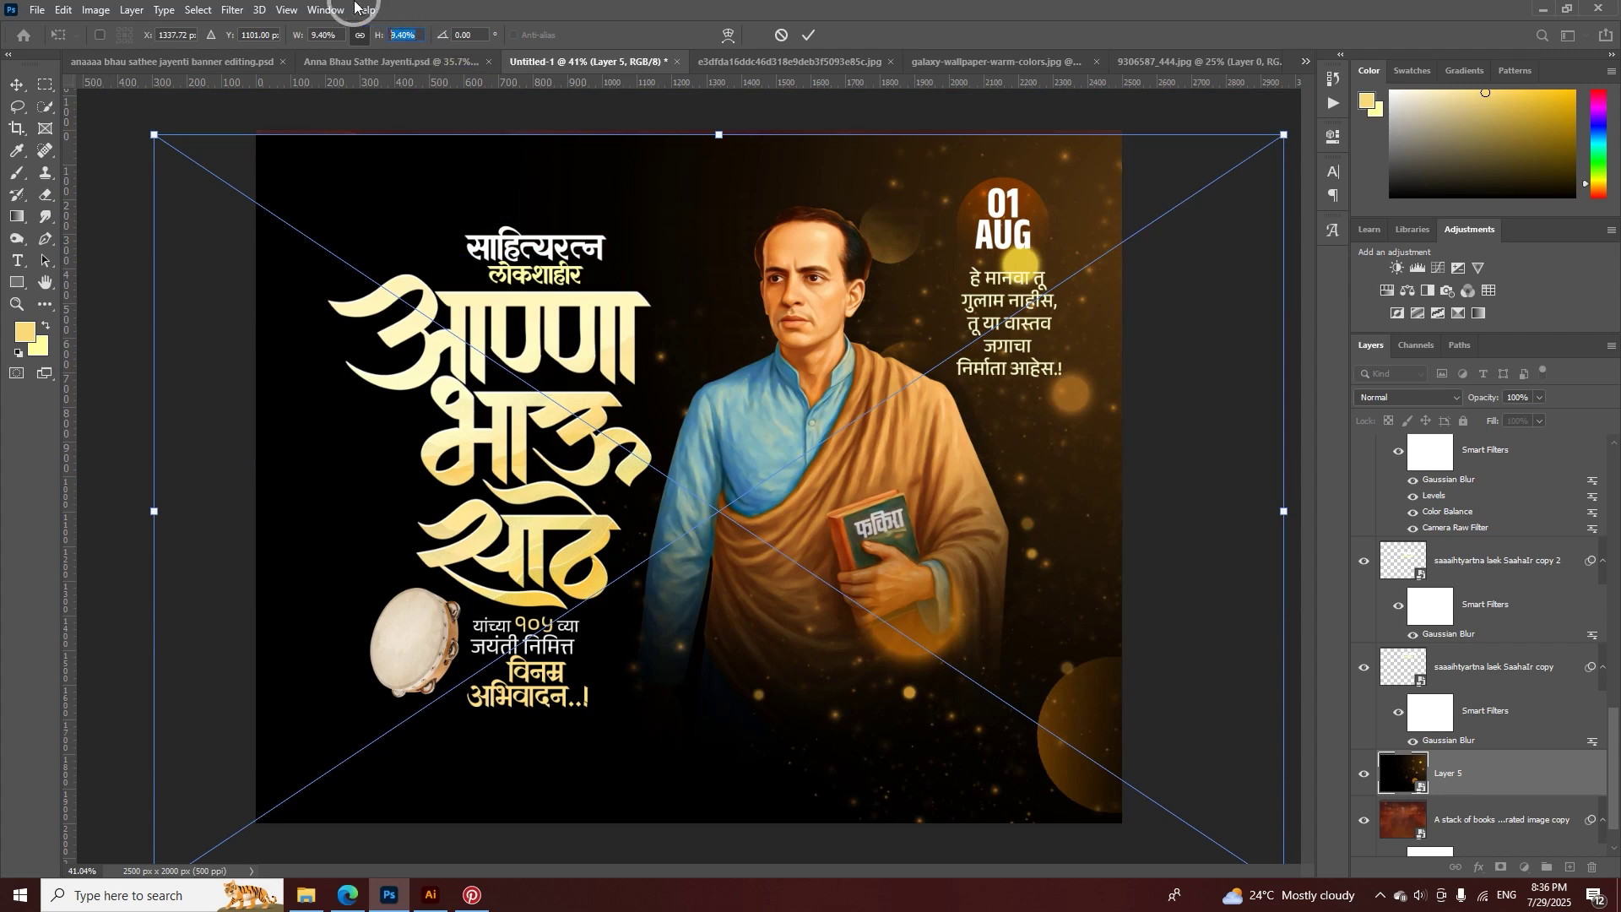
drag(664, 160, 573, 141)
click(809, 34)
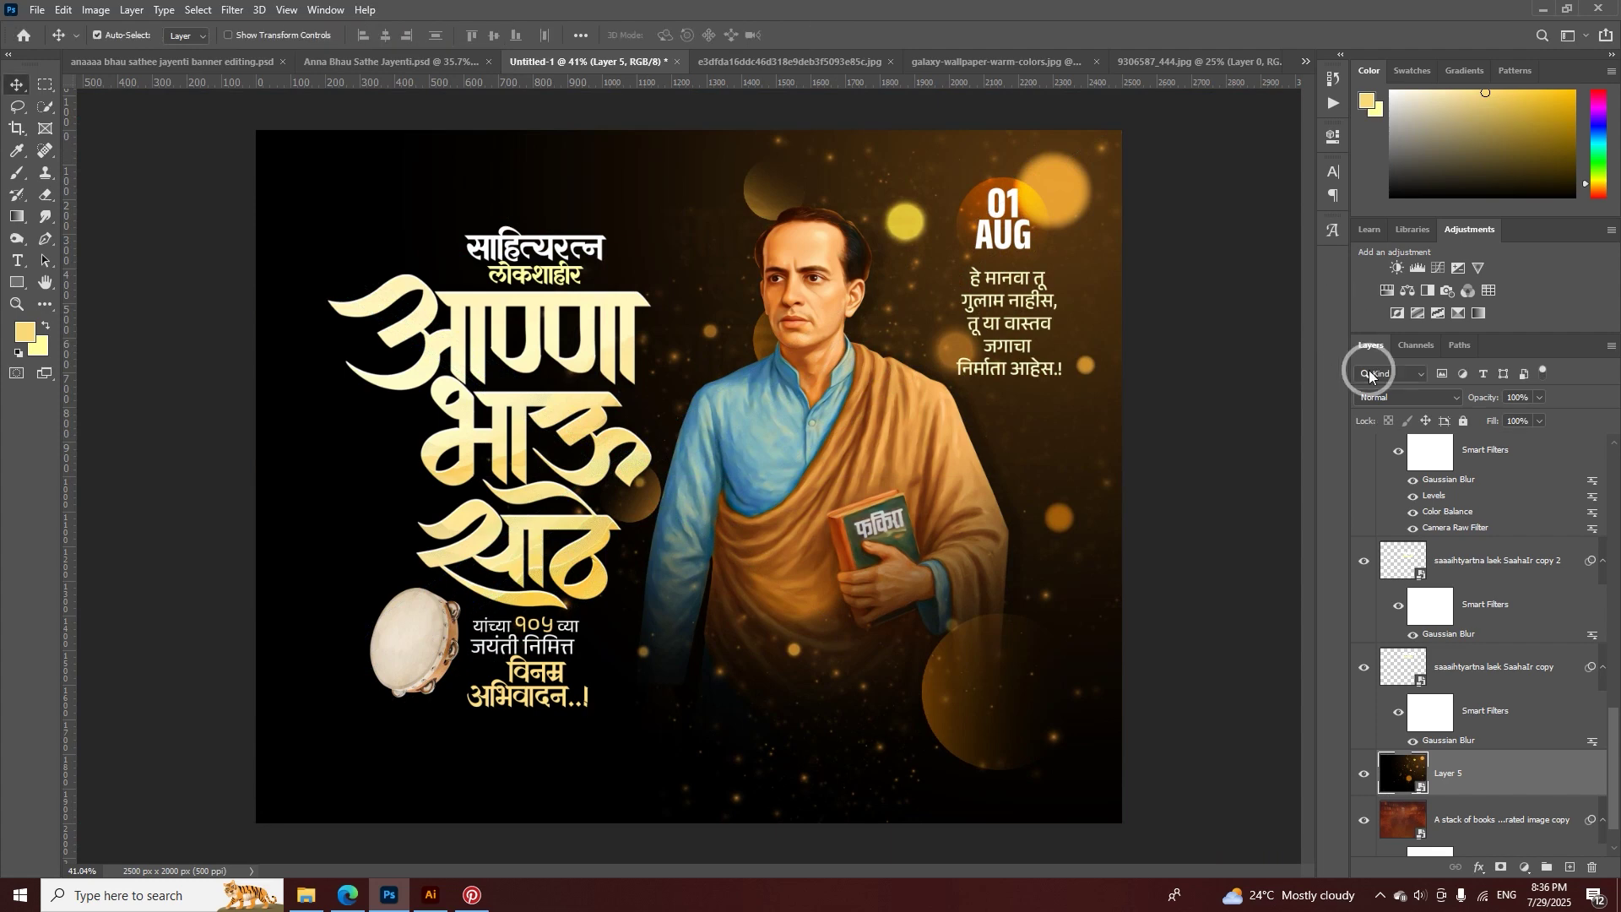
- Set the bokeh layer's blend mode to Screen and its opacity to 51%
click(1389, 398)
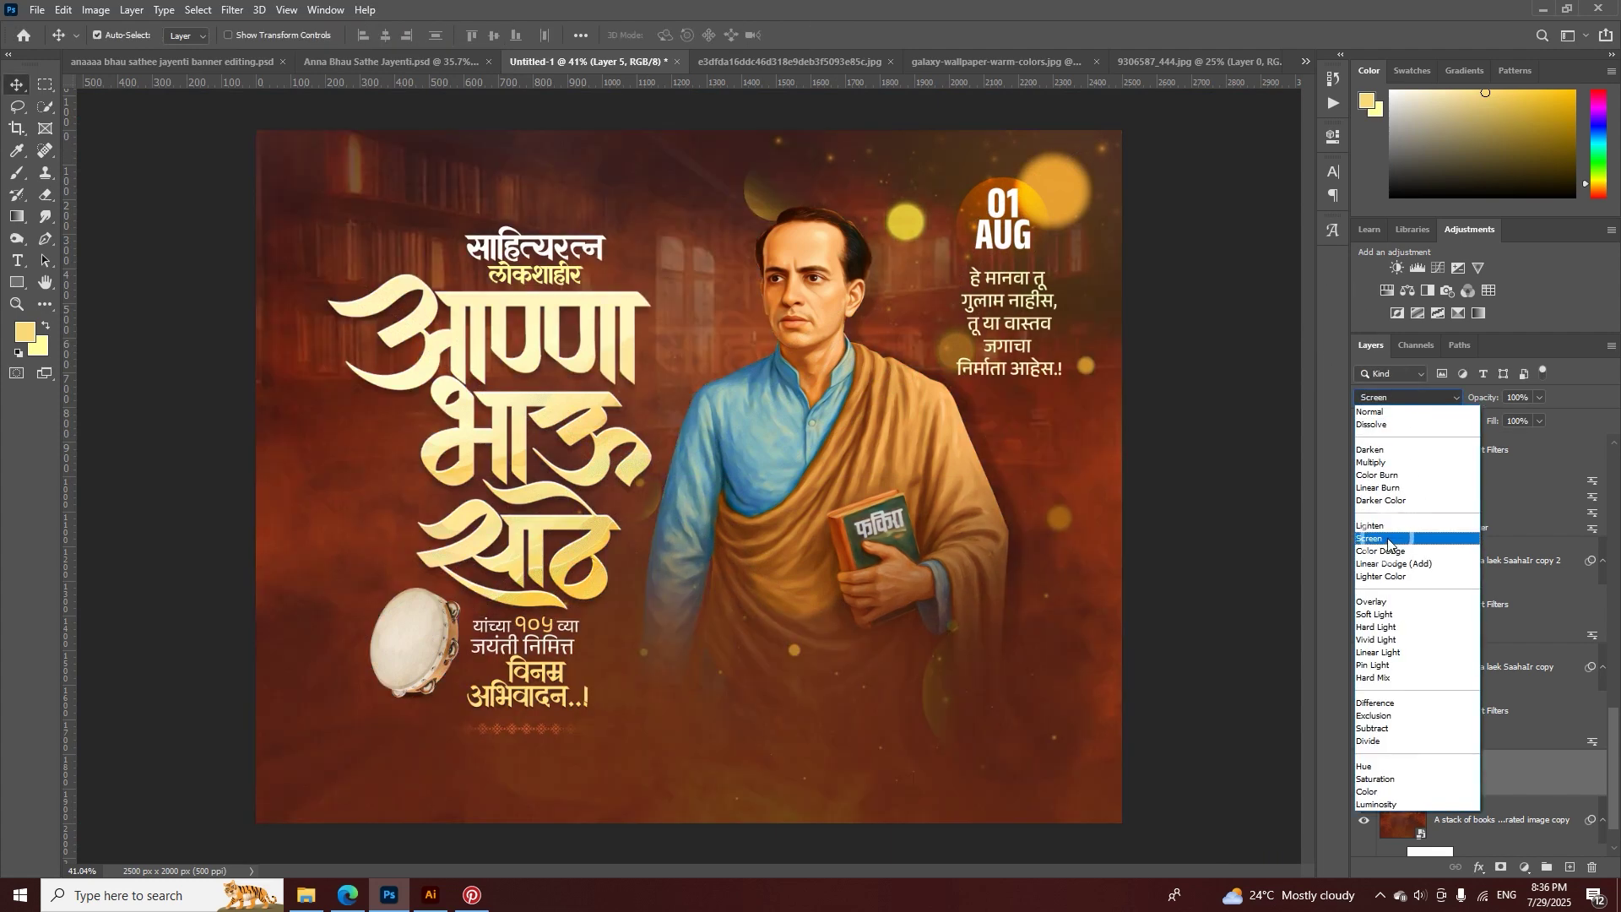
click(1388, 541)
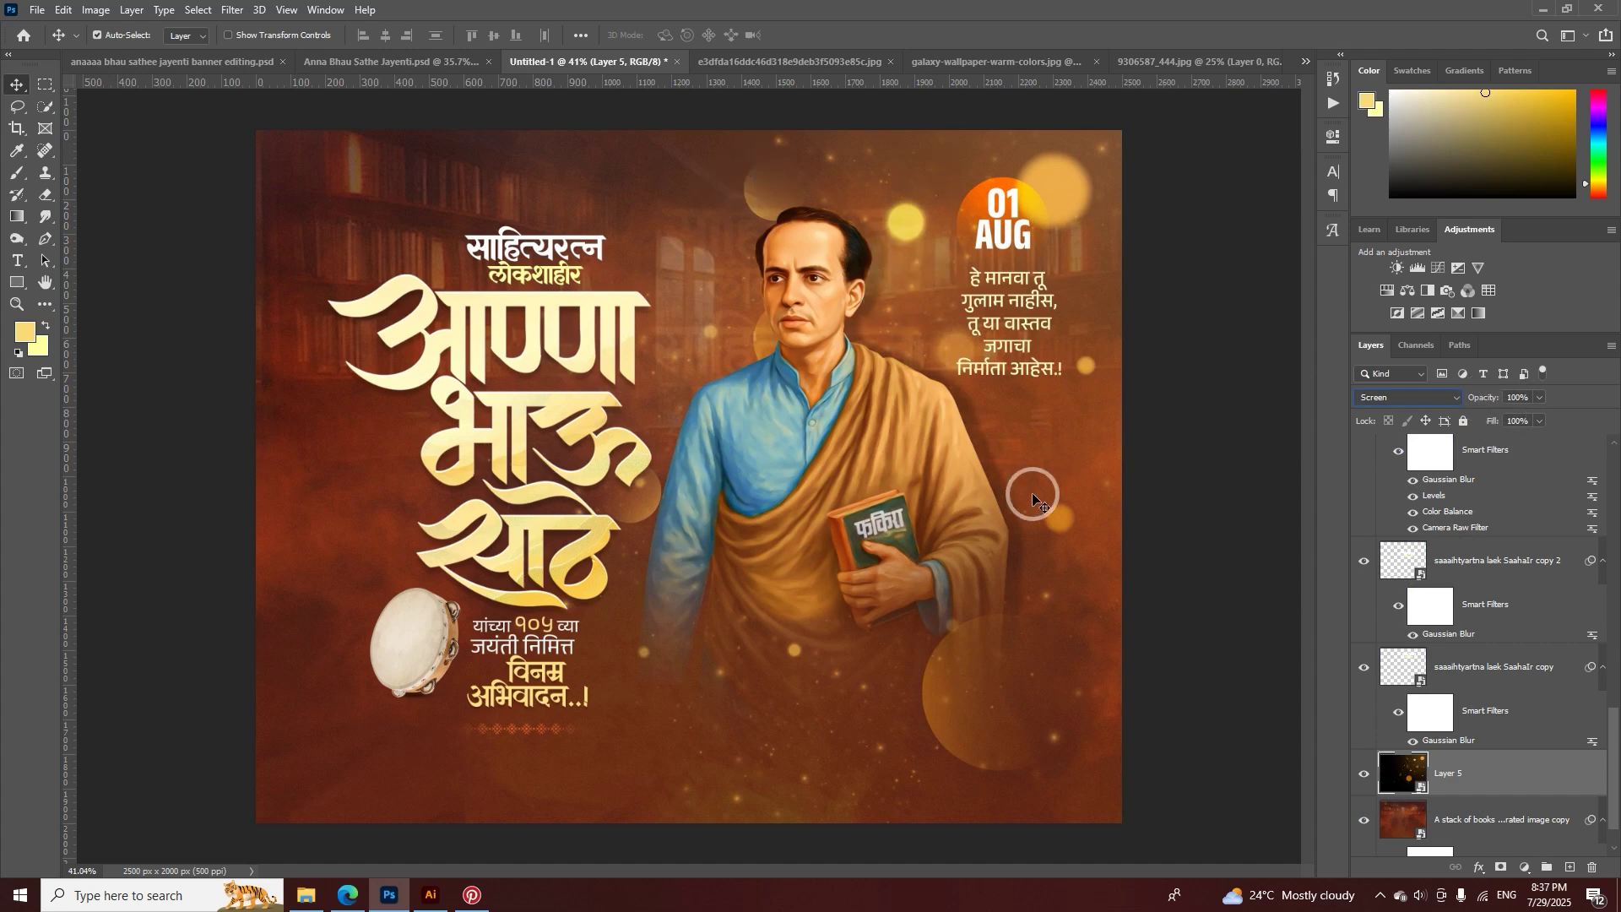
drag(1476, 399, 1461, 399)
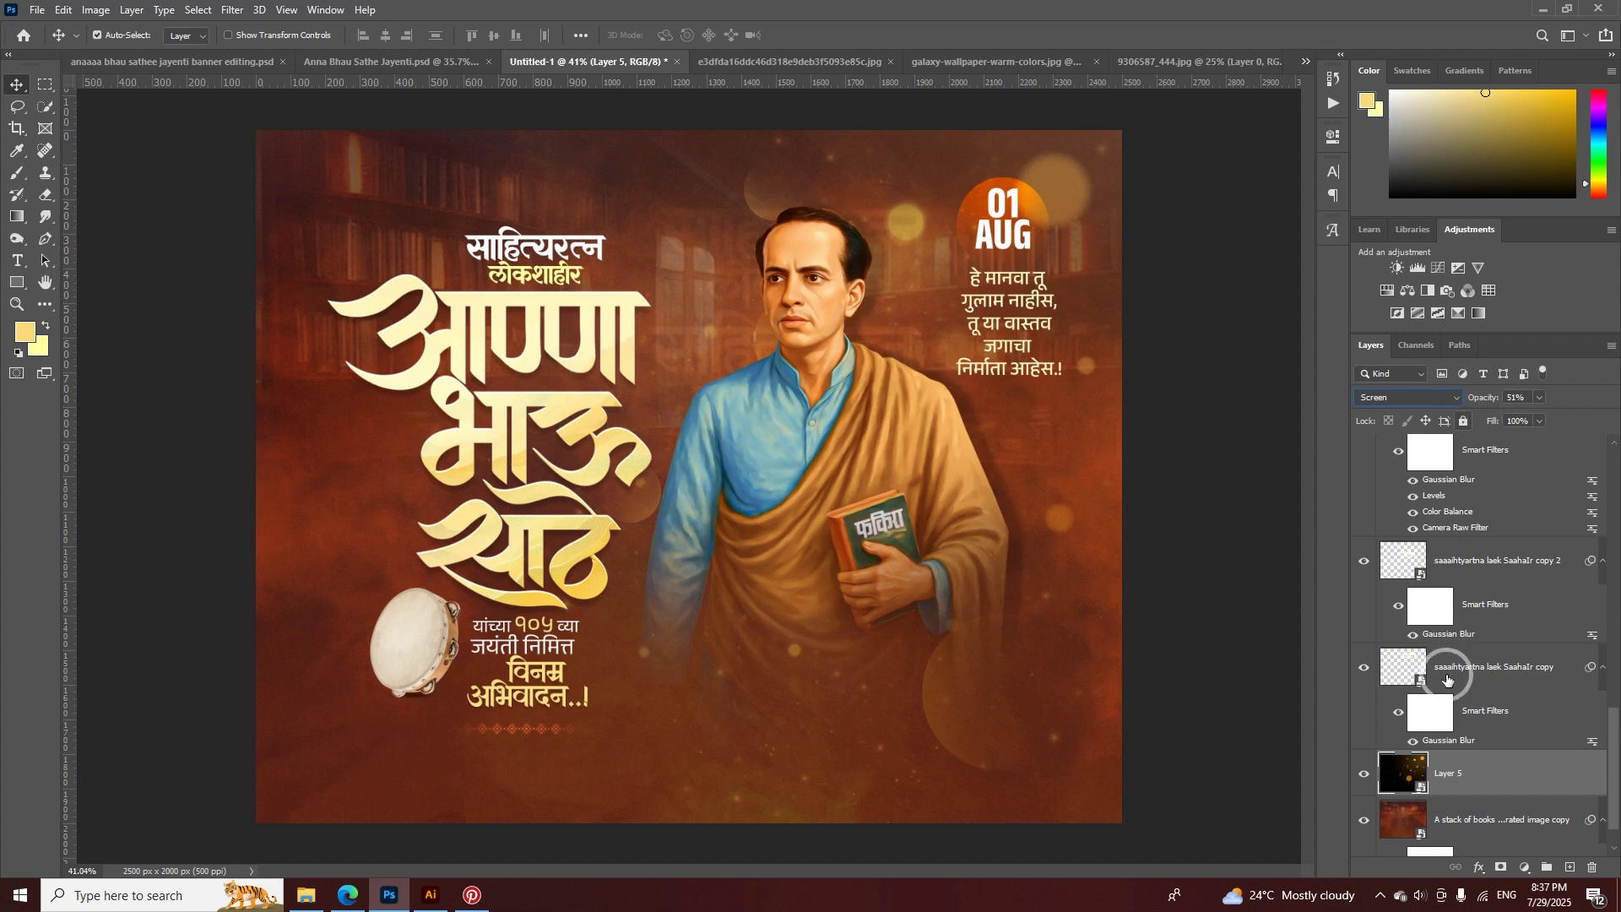
- Add a black mask to the bokeh layer and brush in its lights along the banner's right side, except around the date badge
alt+click(1501, 868)
key(b)
click(905, 217)
mouse_move(1117, 543)
mouse_down()
mouse_move(1056, 743)
mouse_move(912, 777)
mouse_move(1088, 323)
mouse_up()
key(x)
drag(1097, 268, 1067, 188)
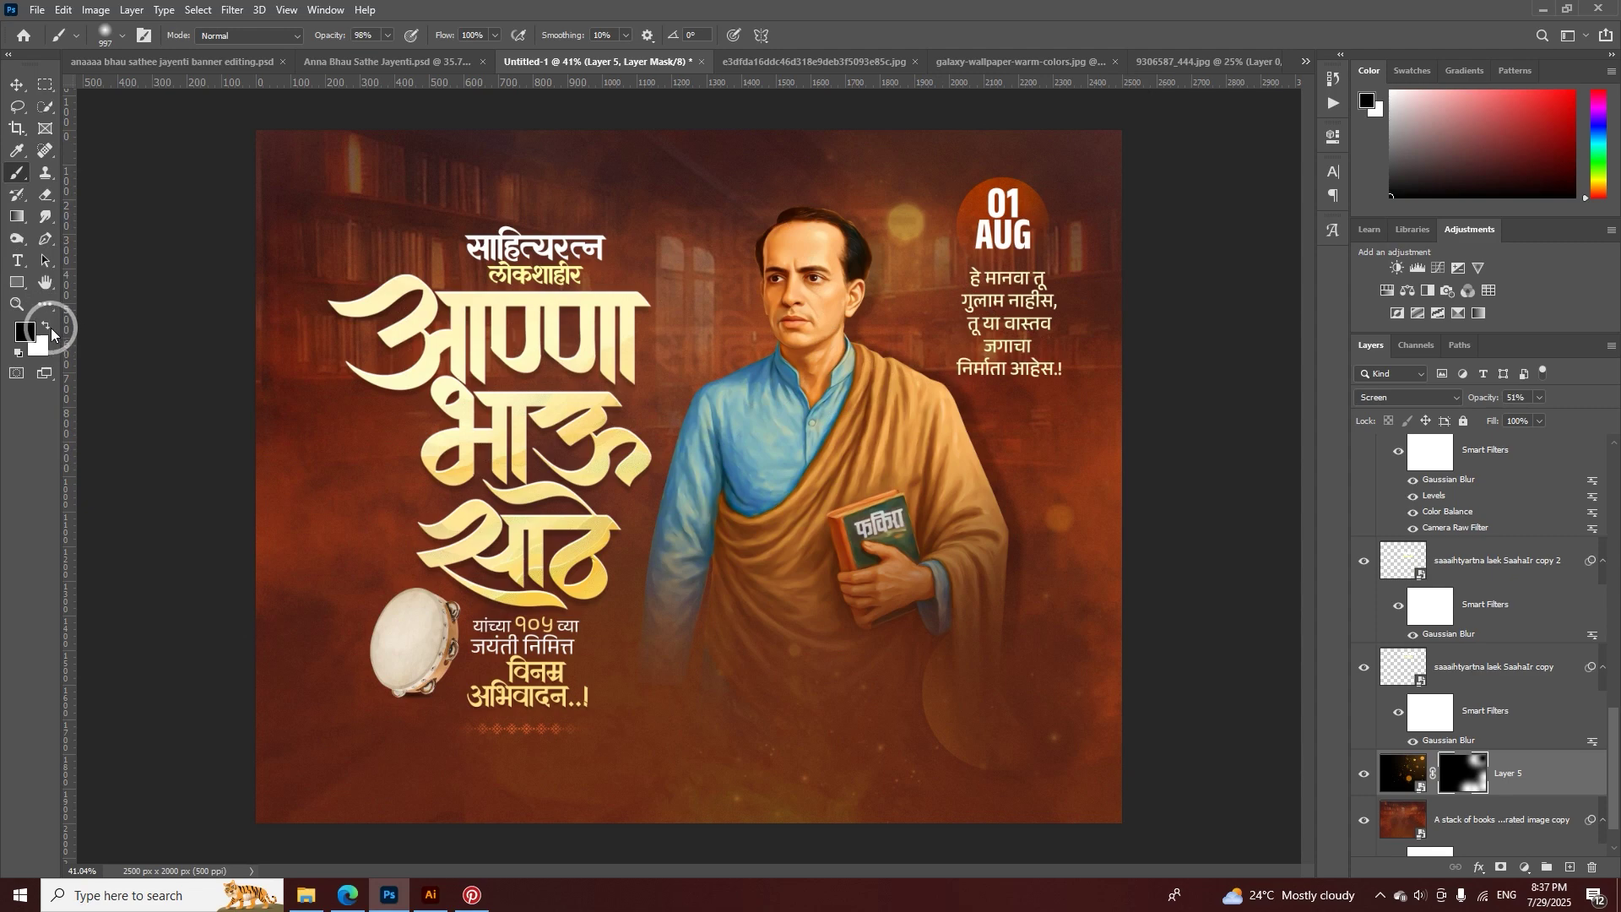
click(1049, 181)
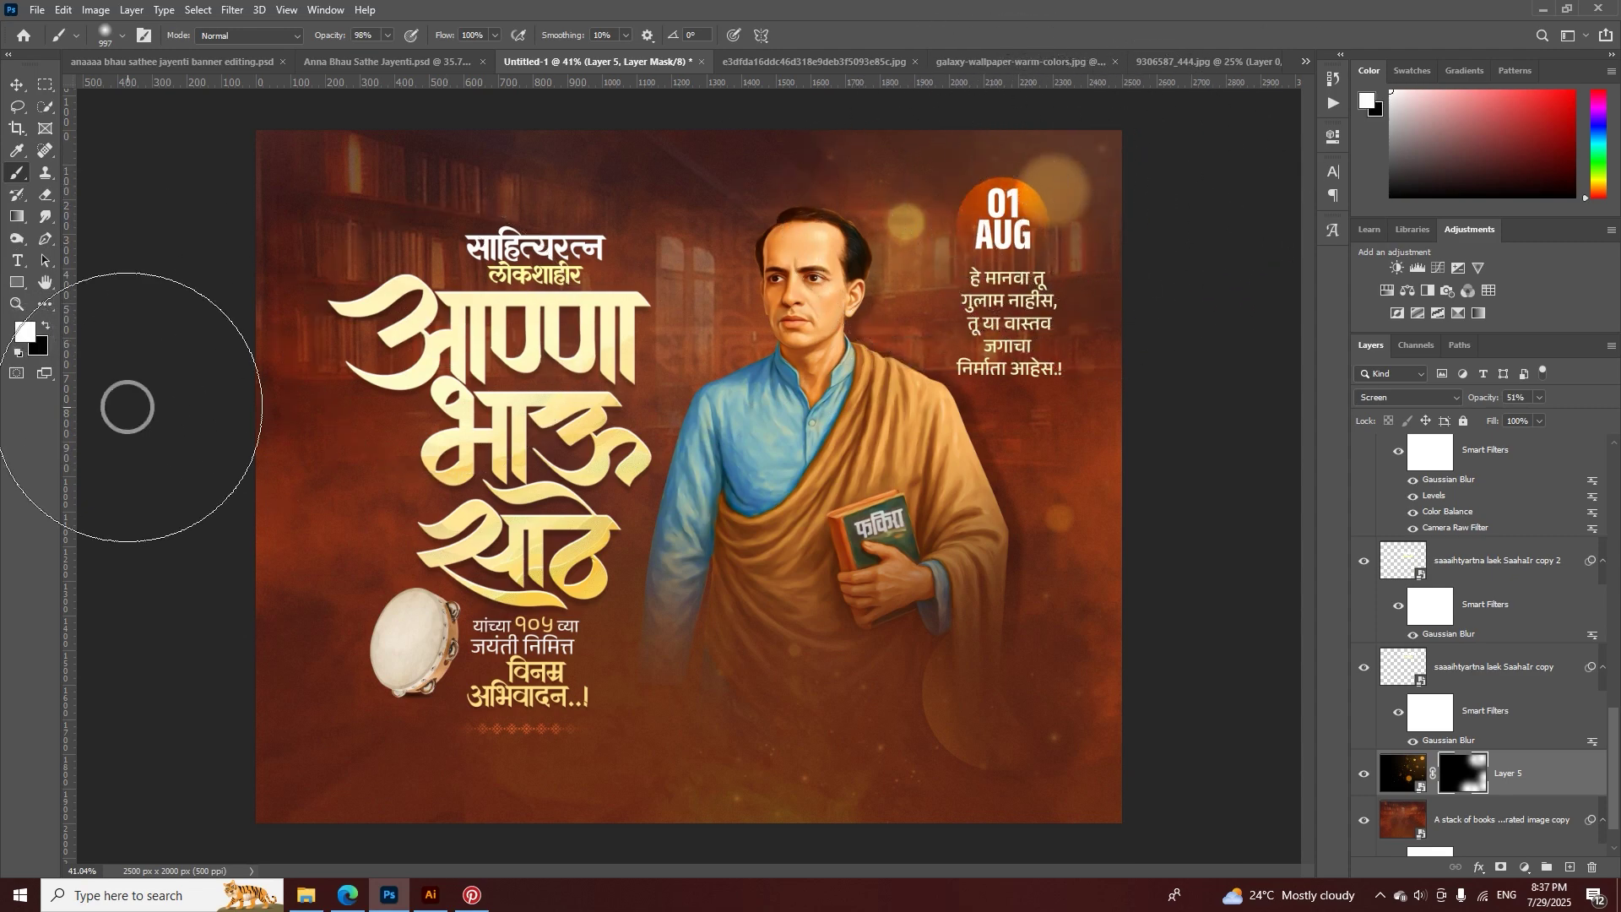
click(45, 325)
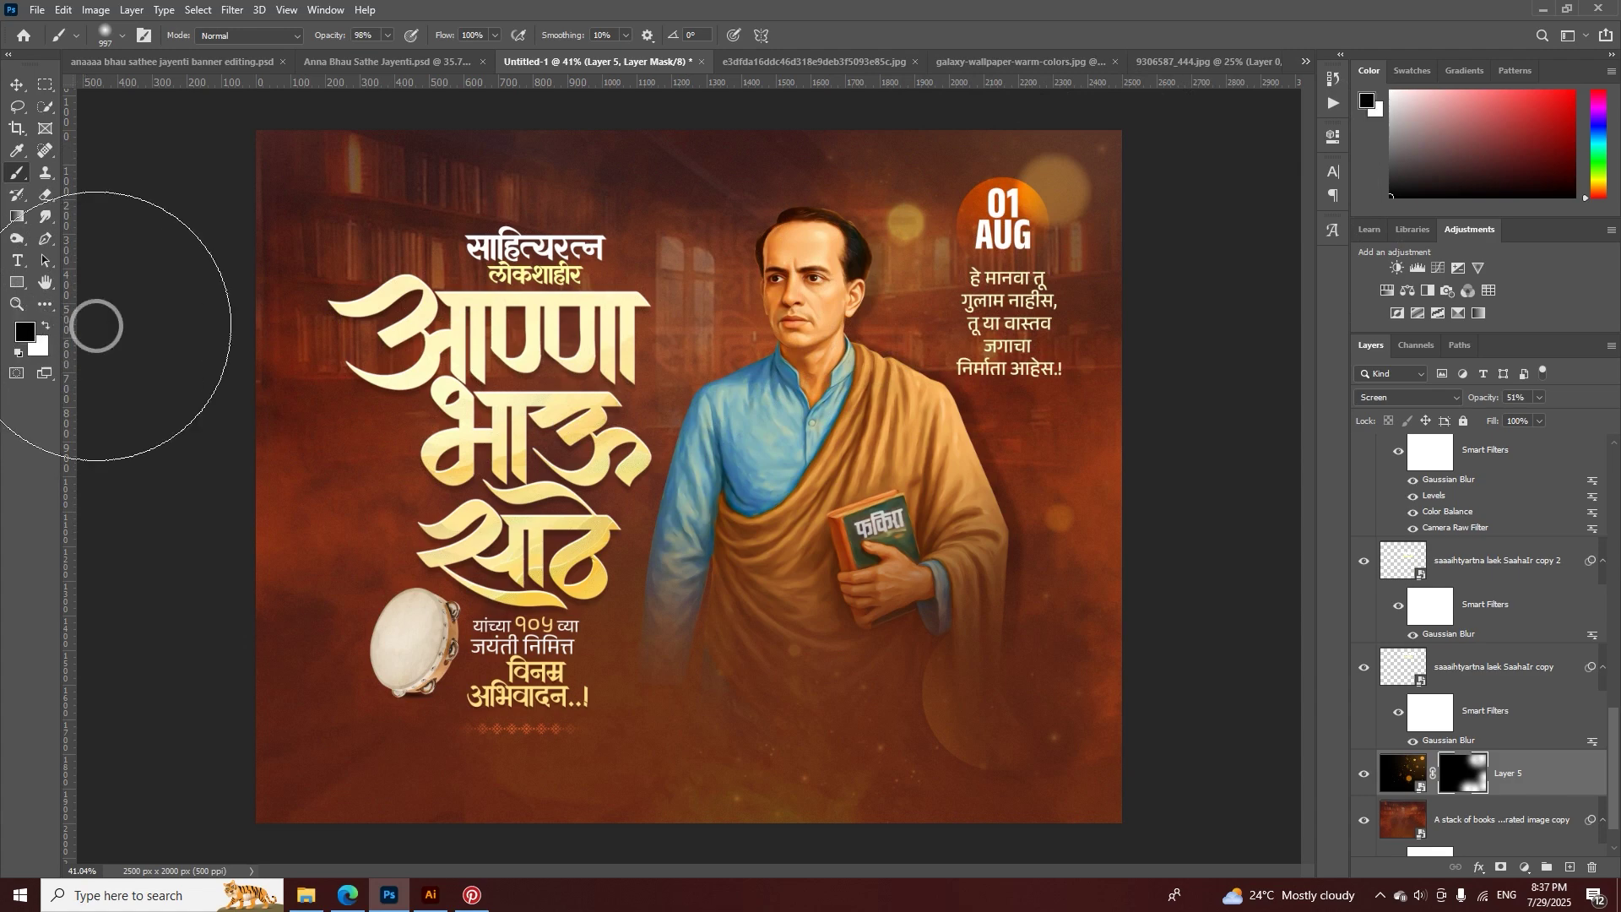
- Duplicate the masked bokeh layer and flip the copy horizontally
key(ctrl+minus)
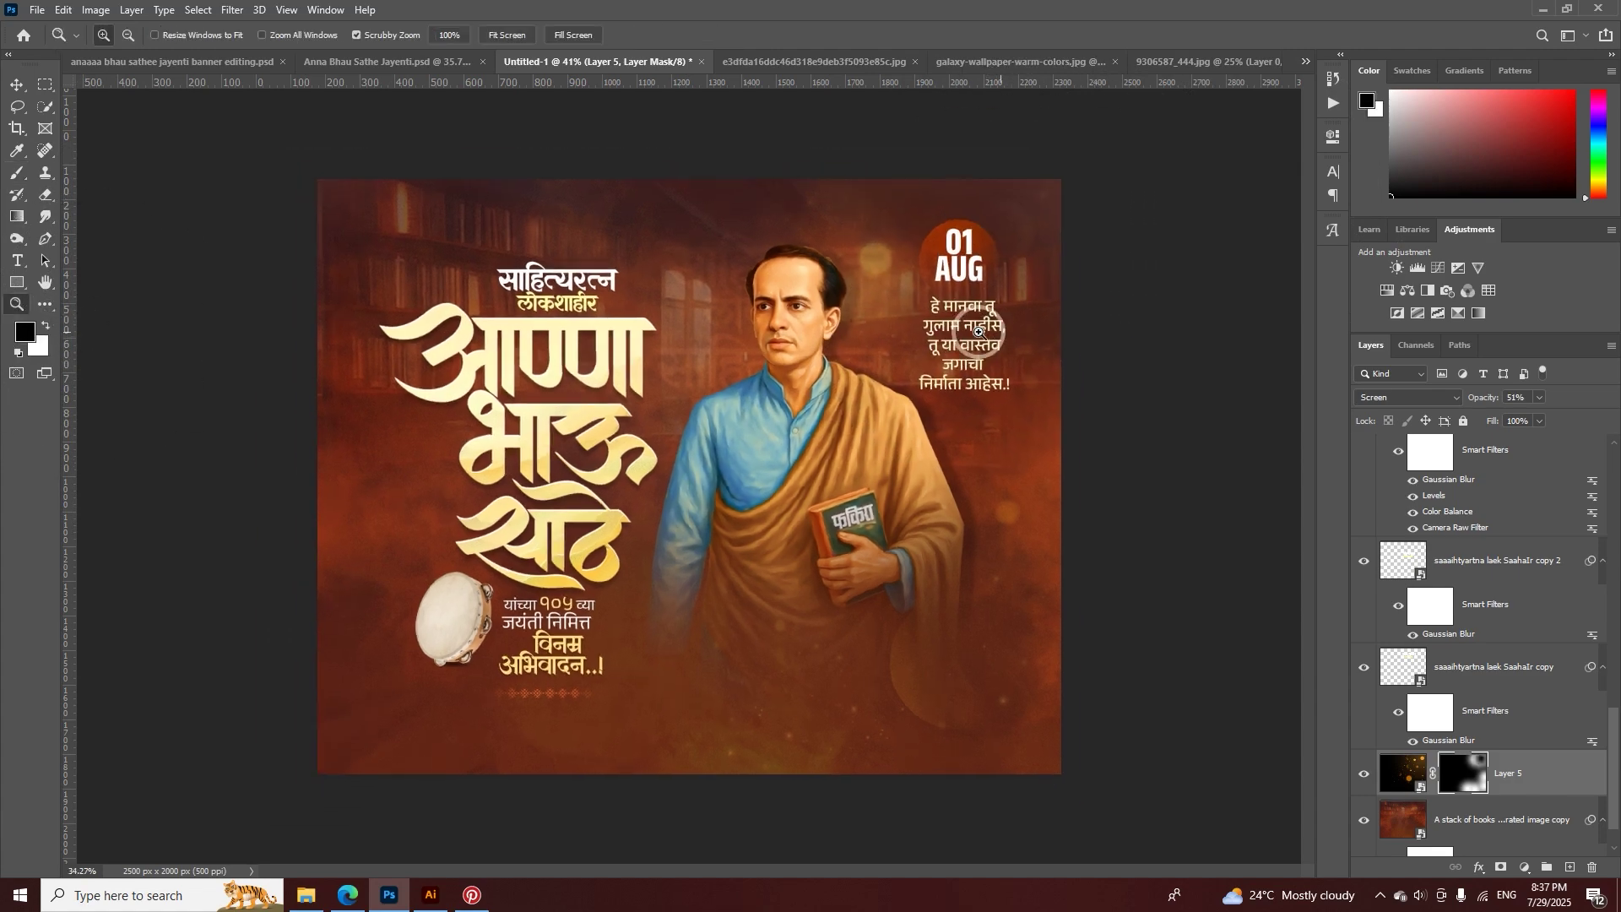
key(v)
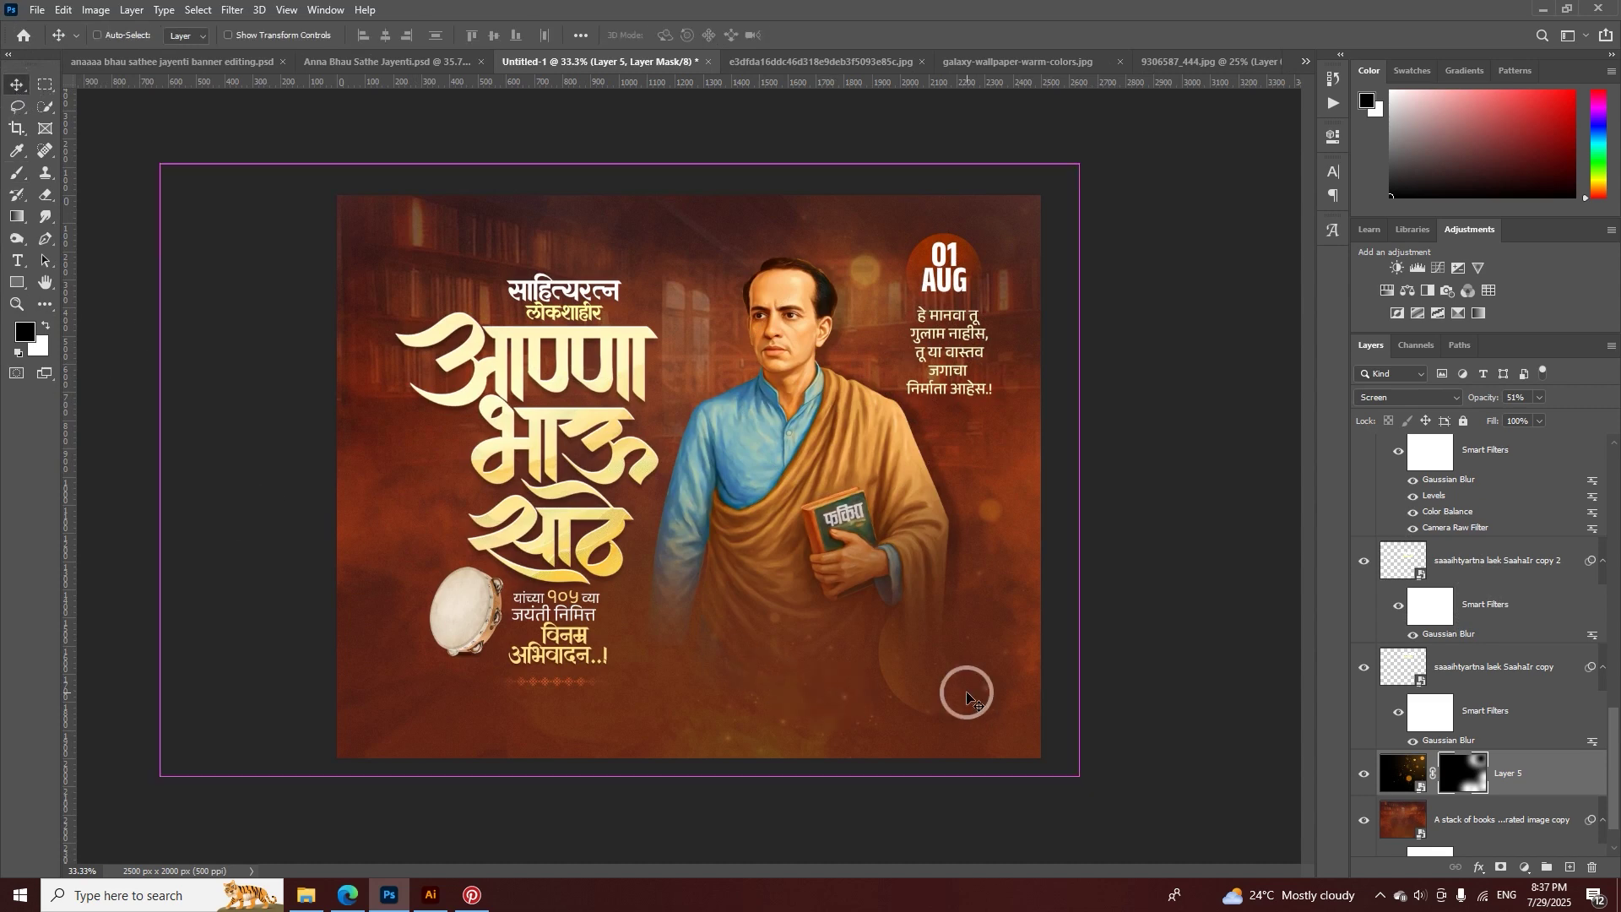
key(ctrl+j)
drag(963, 687, 964, 652)
key(ctrl+t)
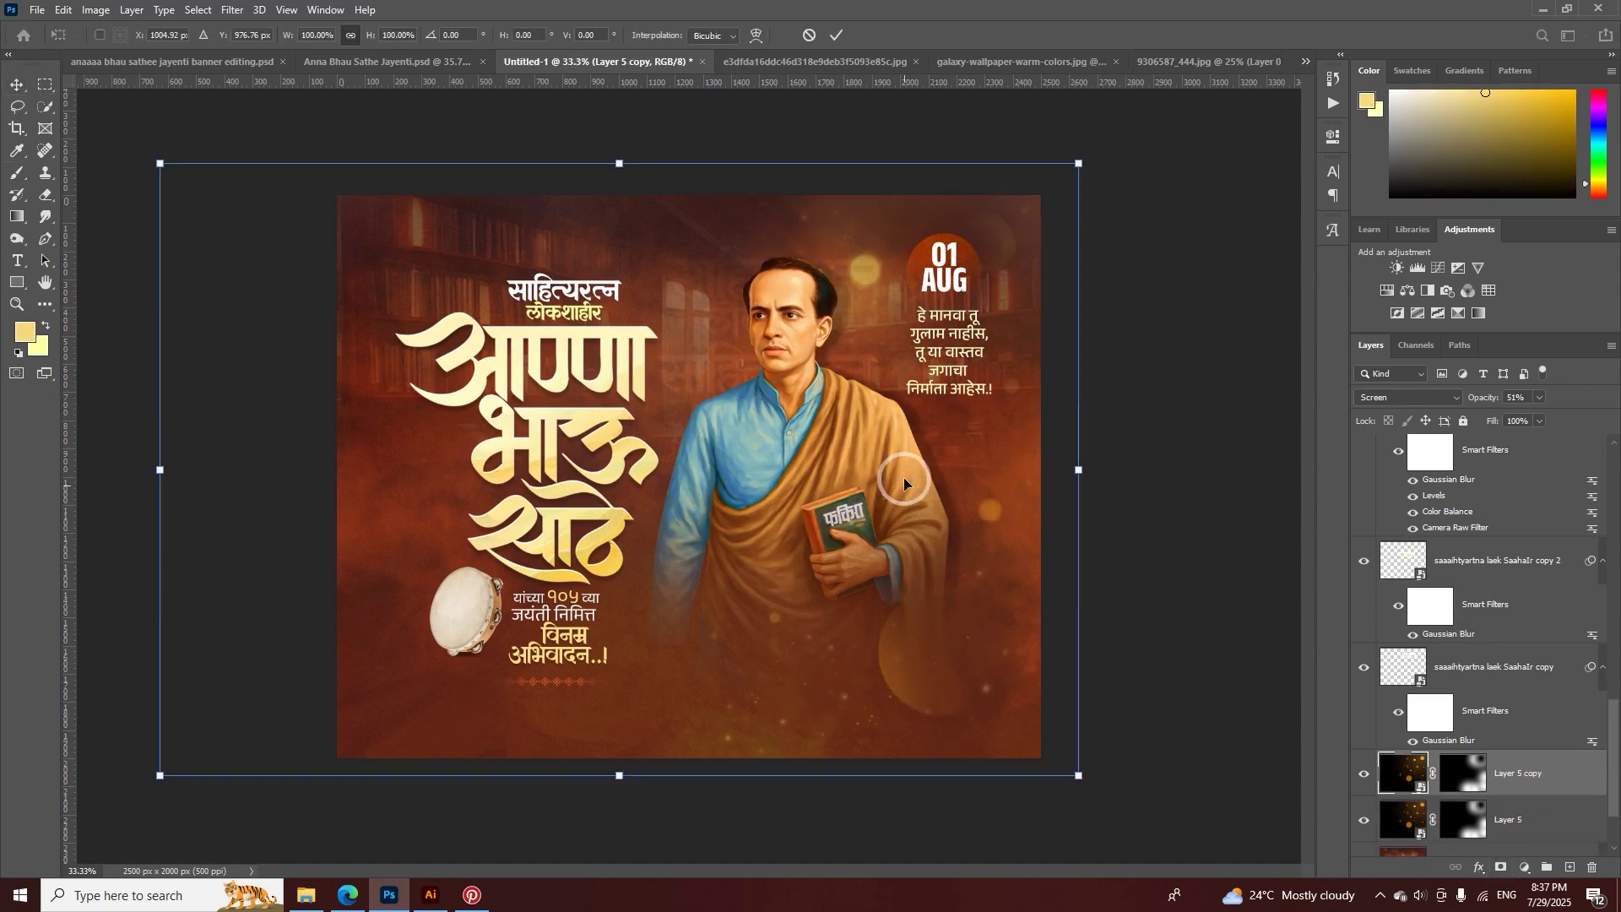
right_click(901, 468)
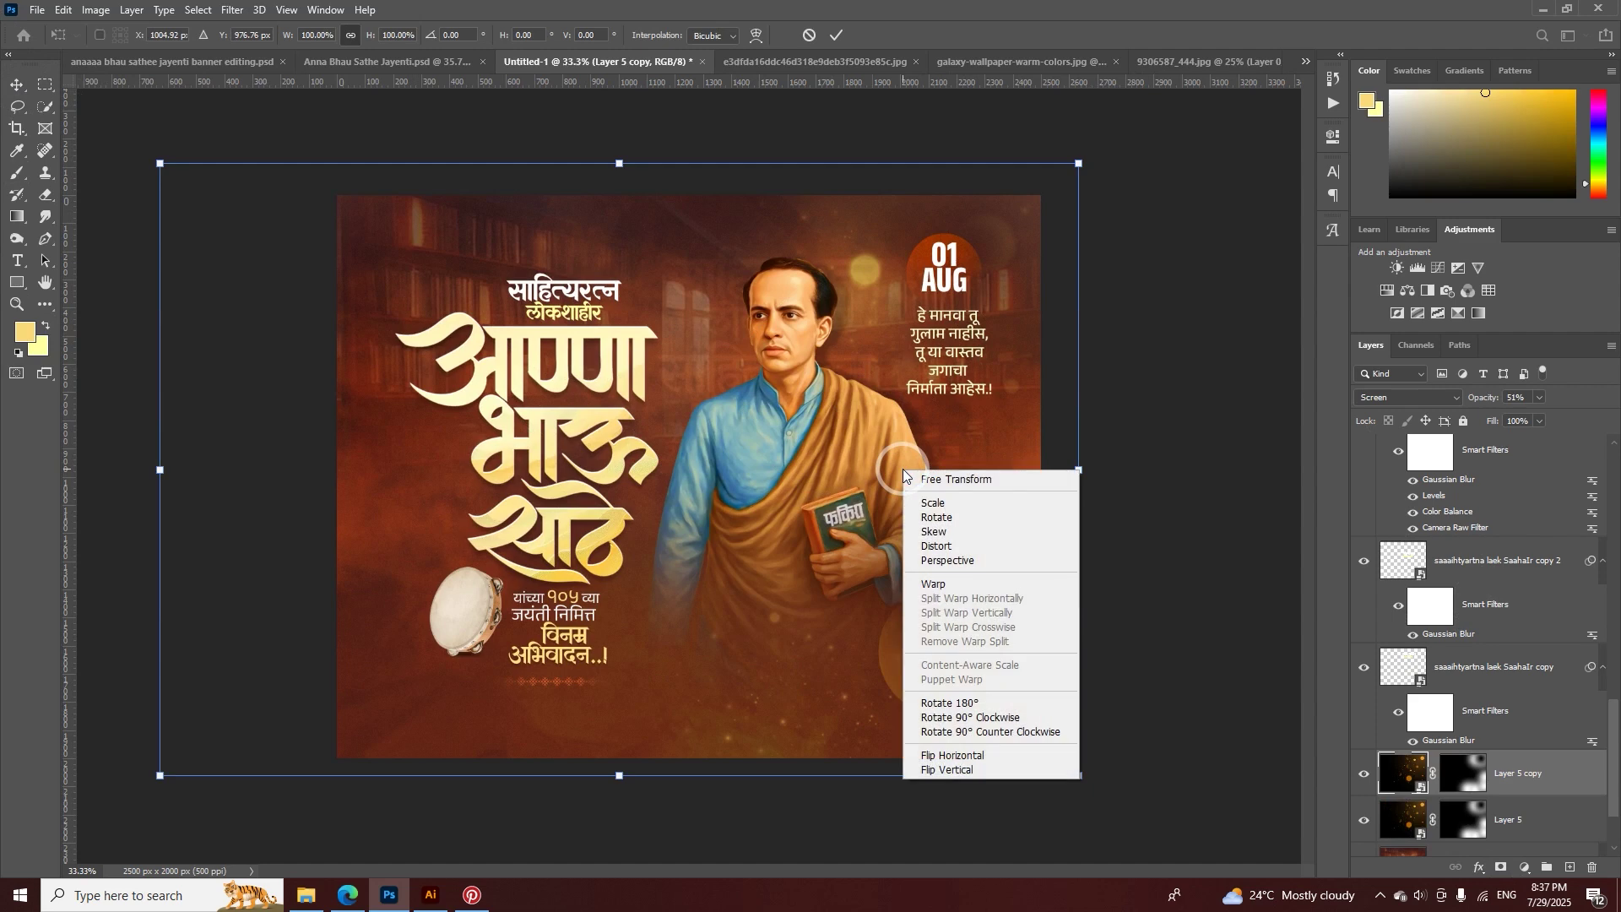
click(983, 756)
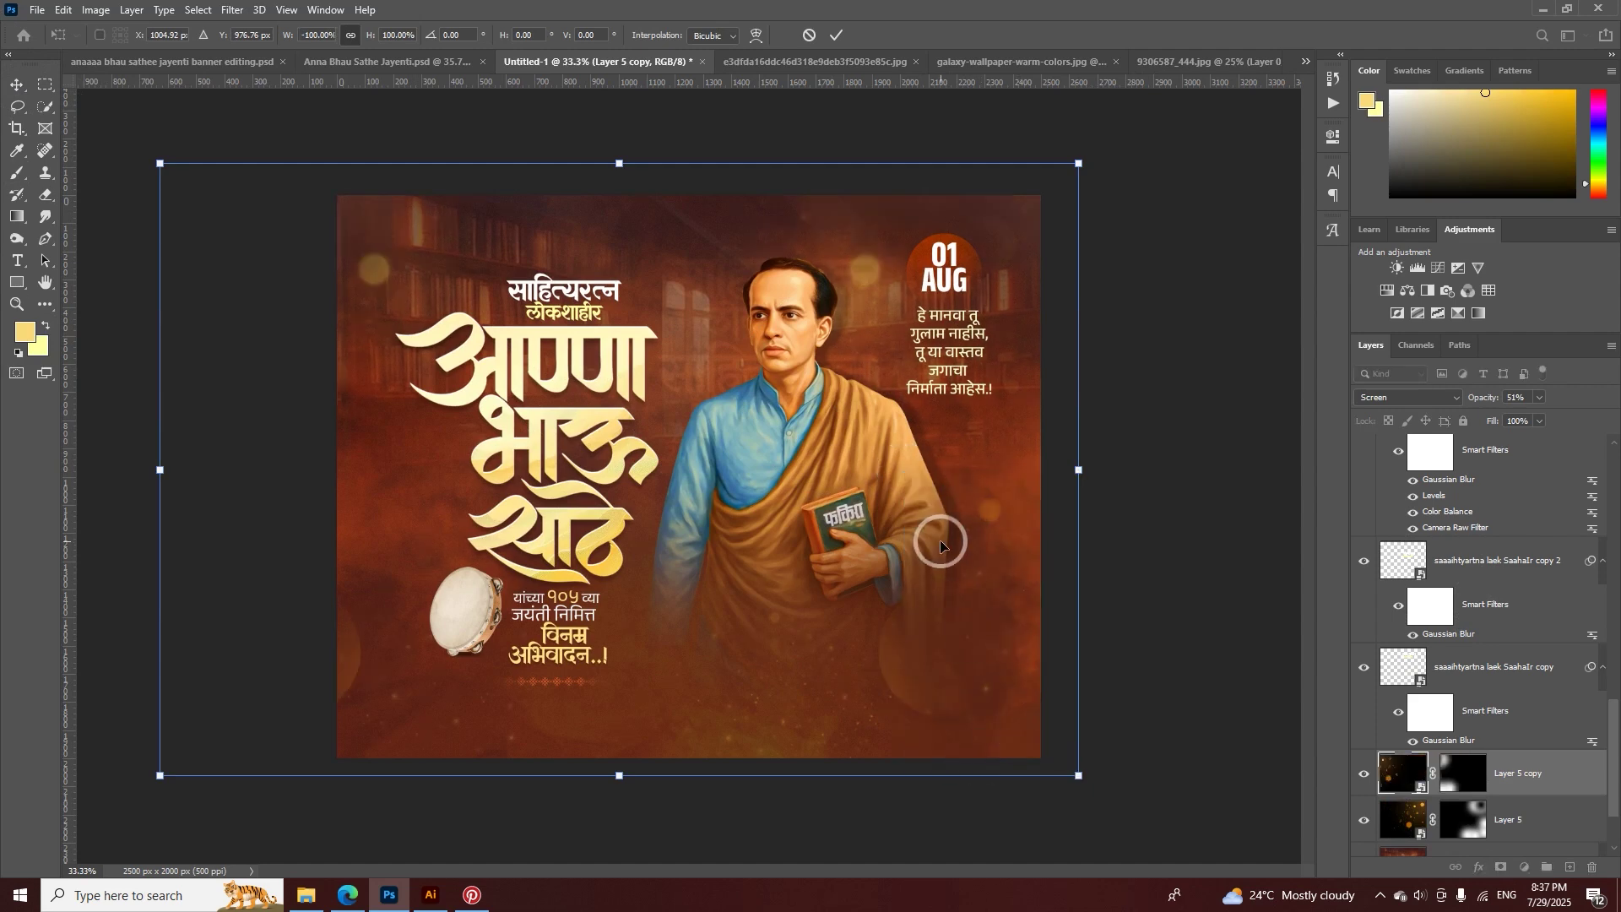
- Try to shift the original bokeh layer, Layer 5, to the right to centre it horizontally on the canvas
click(1395, 817)
scroll(1385, 802, down, 1)
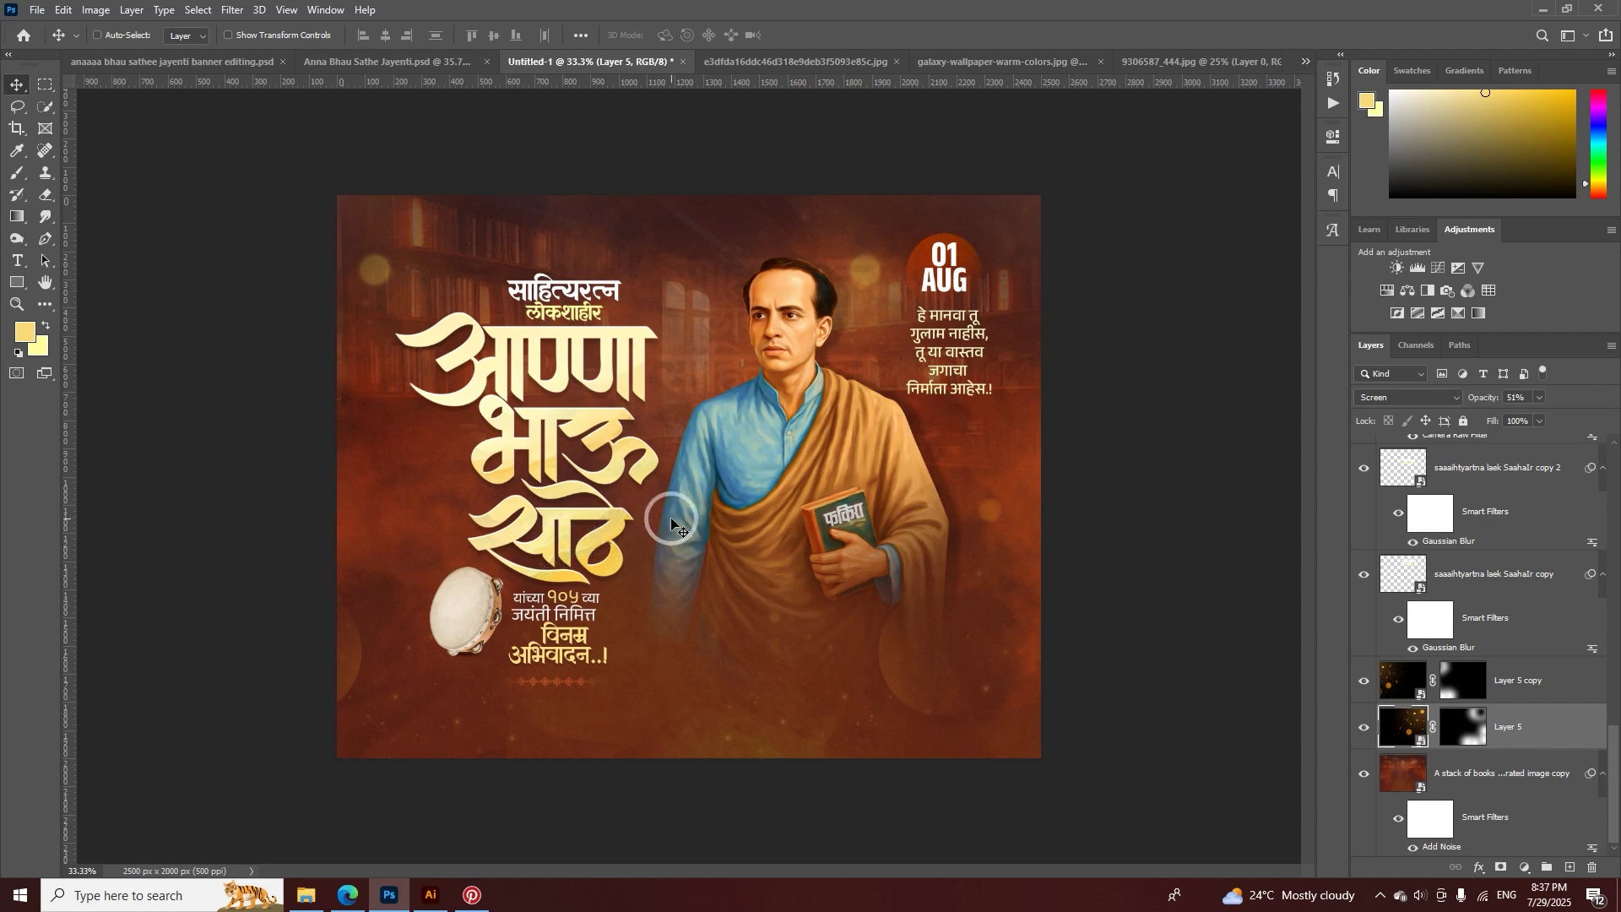
key(ctrl+t)
drag(672, 467, 713, 469)
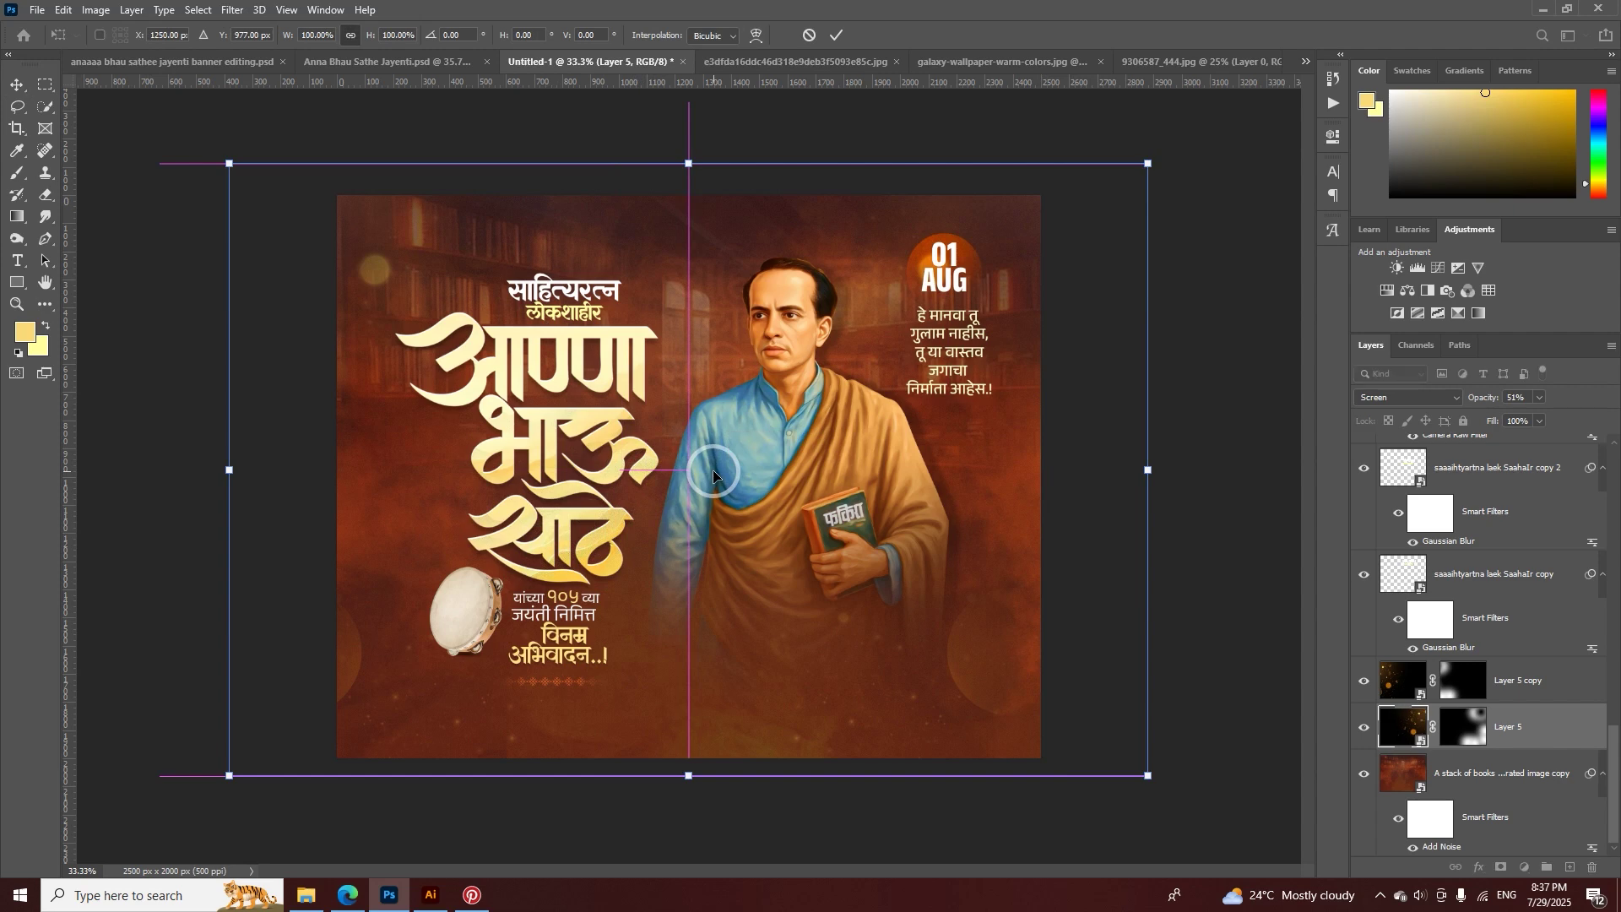
click(836, 35)
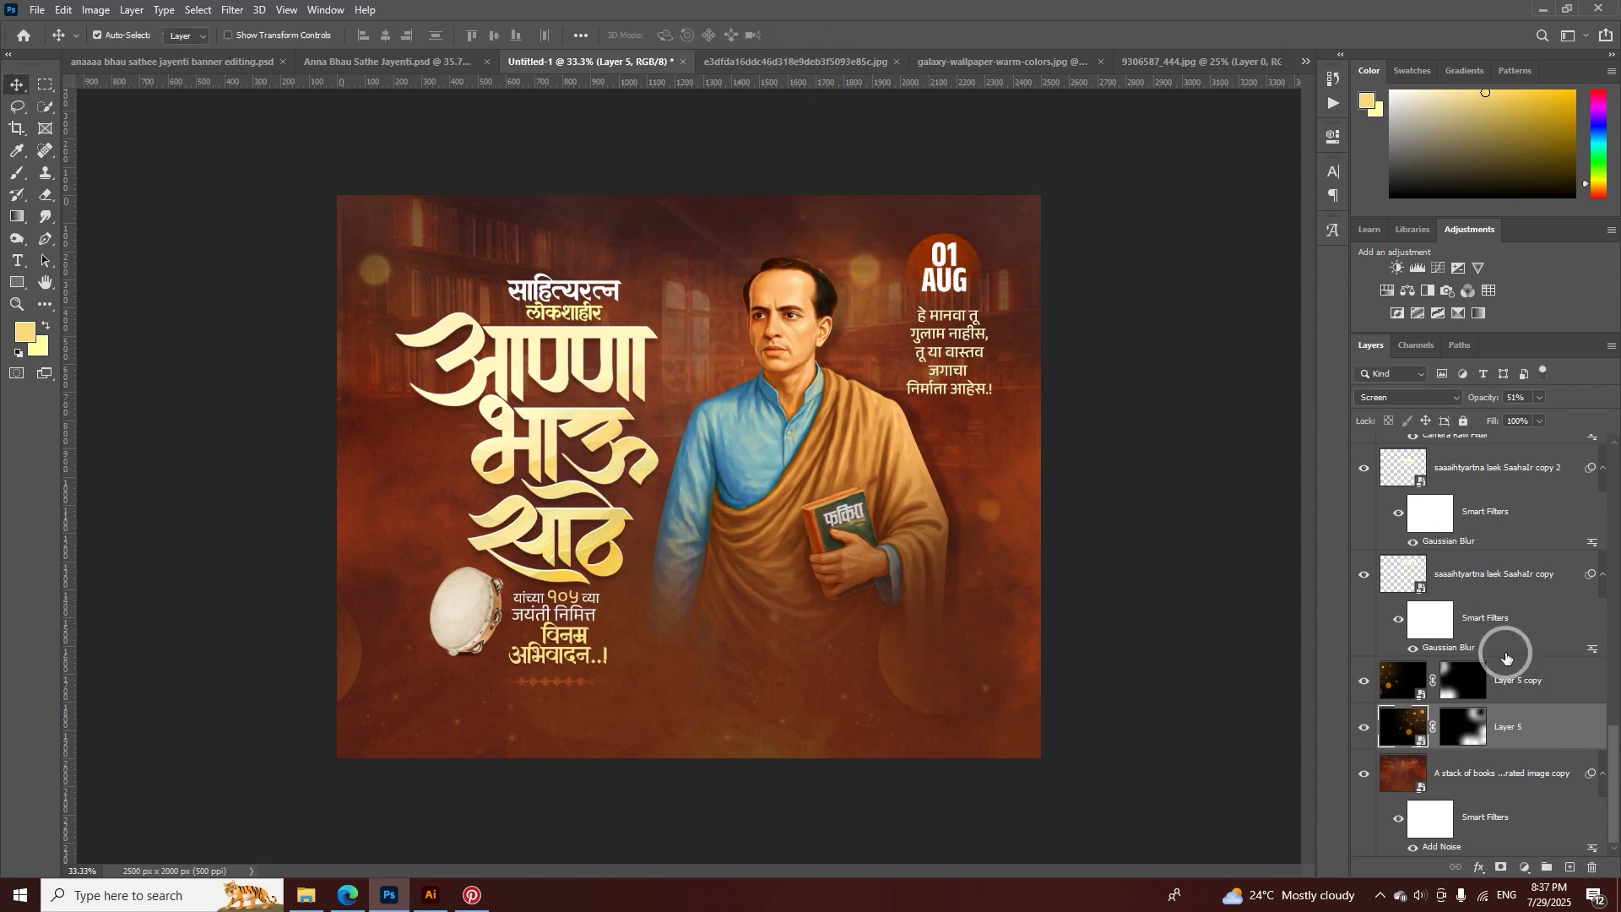
- Move the flipped Layer 5 copy to the right, to an X position of 1275 px
click(1506, 652)
click(1506, 684)
key(ctrl+t)
mouse_move(498, 418)
mouse_down()
mouse_move(434, 416)
mouse_move(435, 437)
mouse_move(509, 437)
mouse_up()
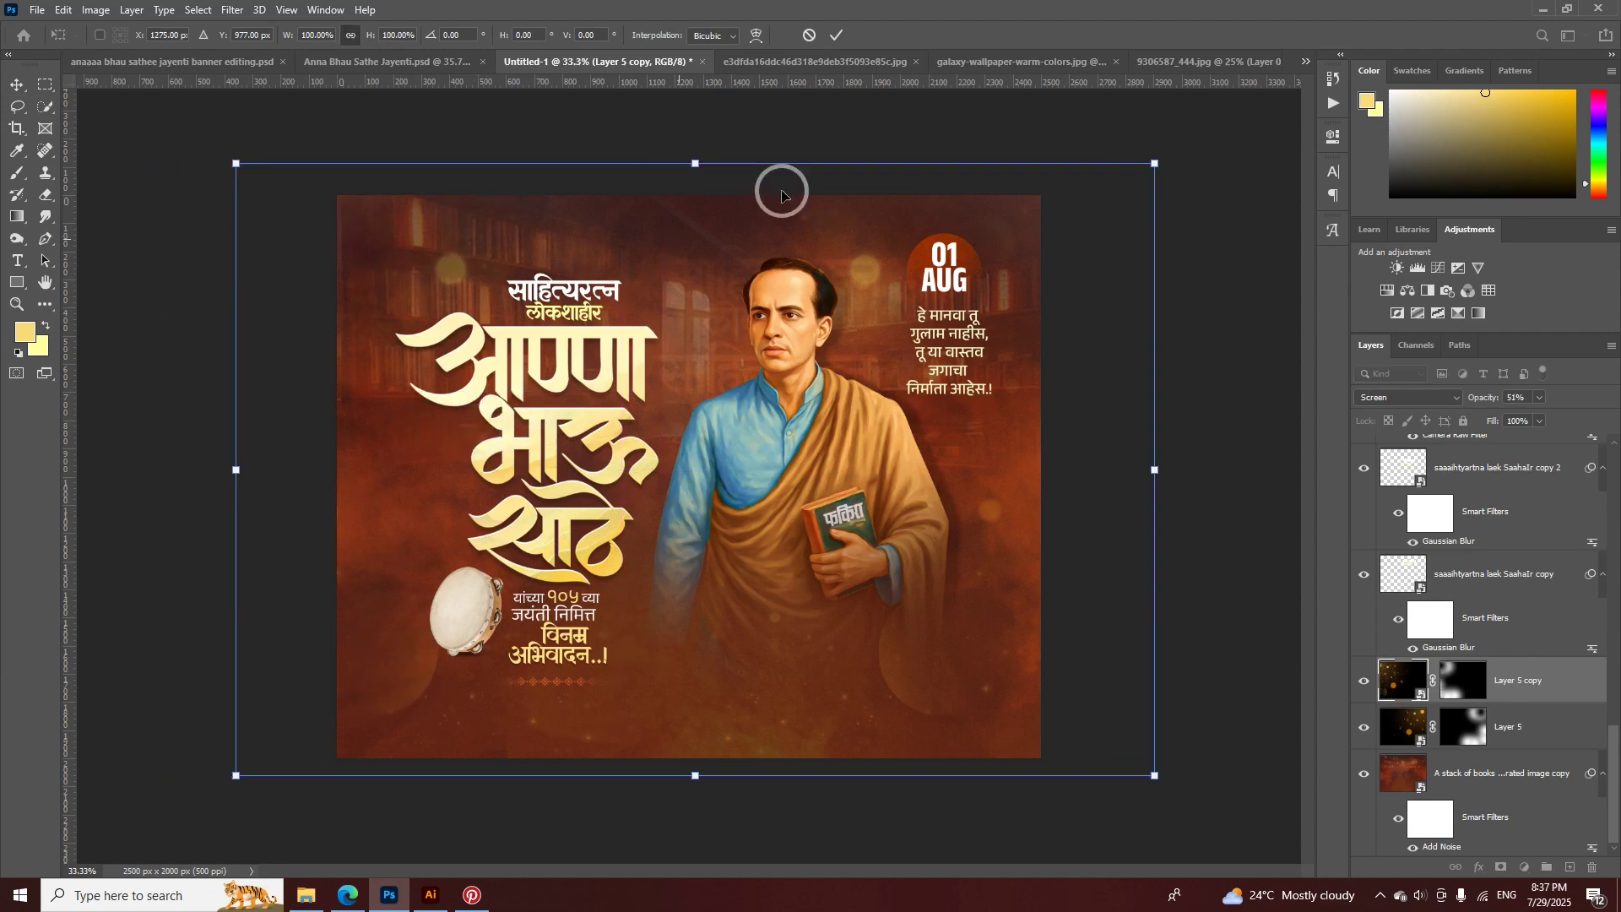
click(835, 35)
- Select the topmost text layer of the banner, aivanamaX AaaiBavaadna..!
key(z)
mouse_move(800, 359)
mouse_down()
mouse_move(869, 365)
mouse_move(815, 383)
mouse_up()
key(v)
scroll(1403, 583, up, 10)
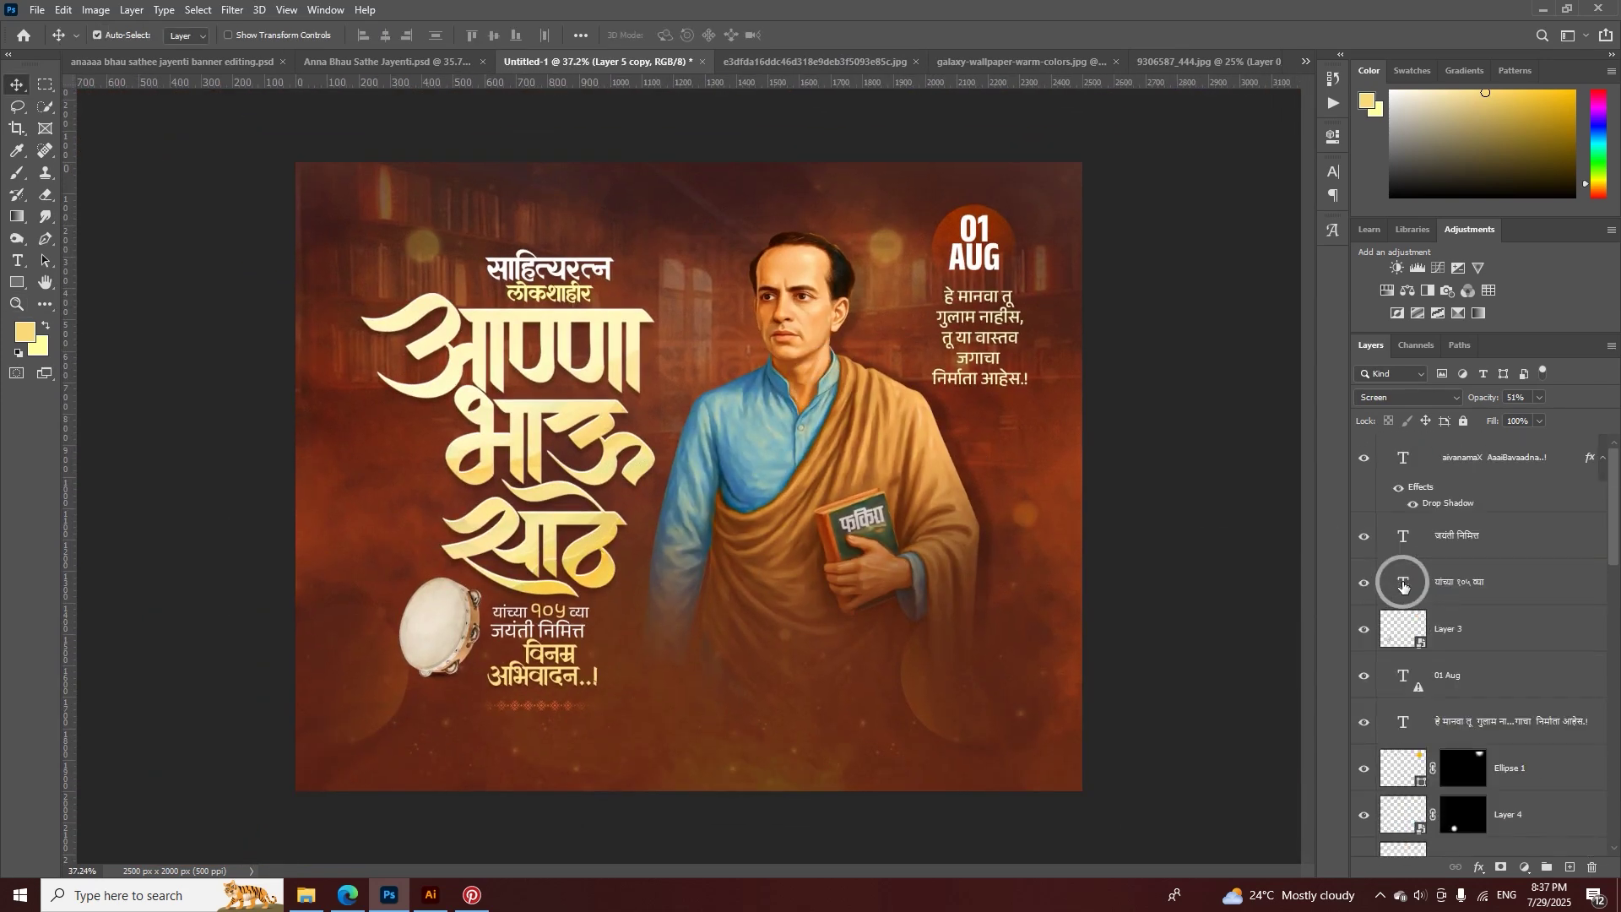
click(1421, 461)
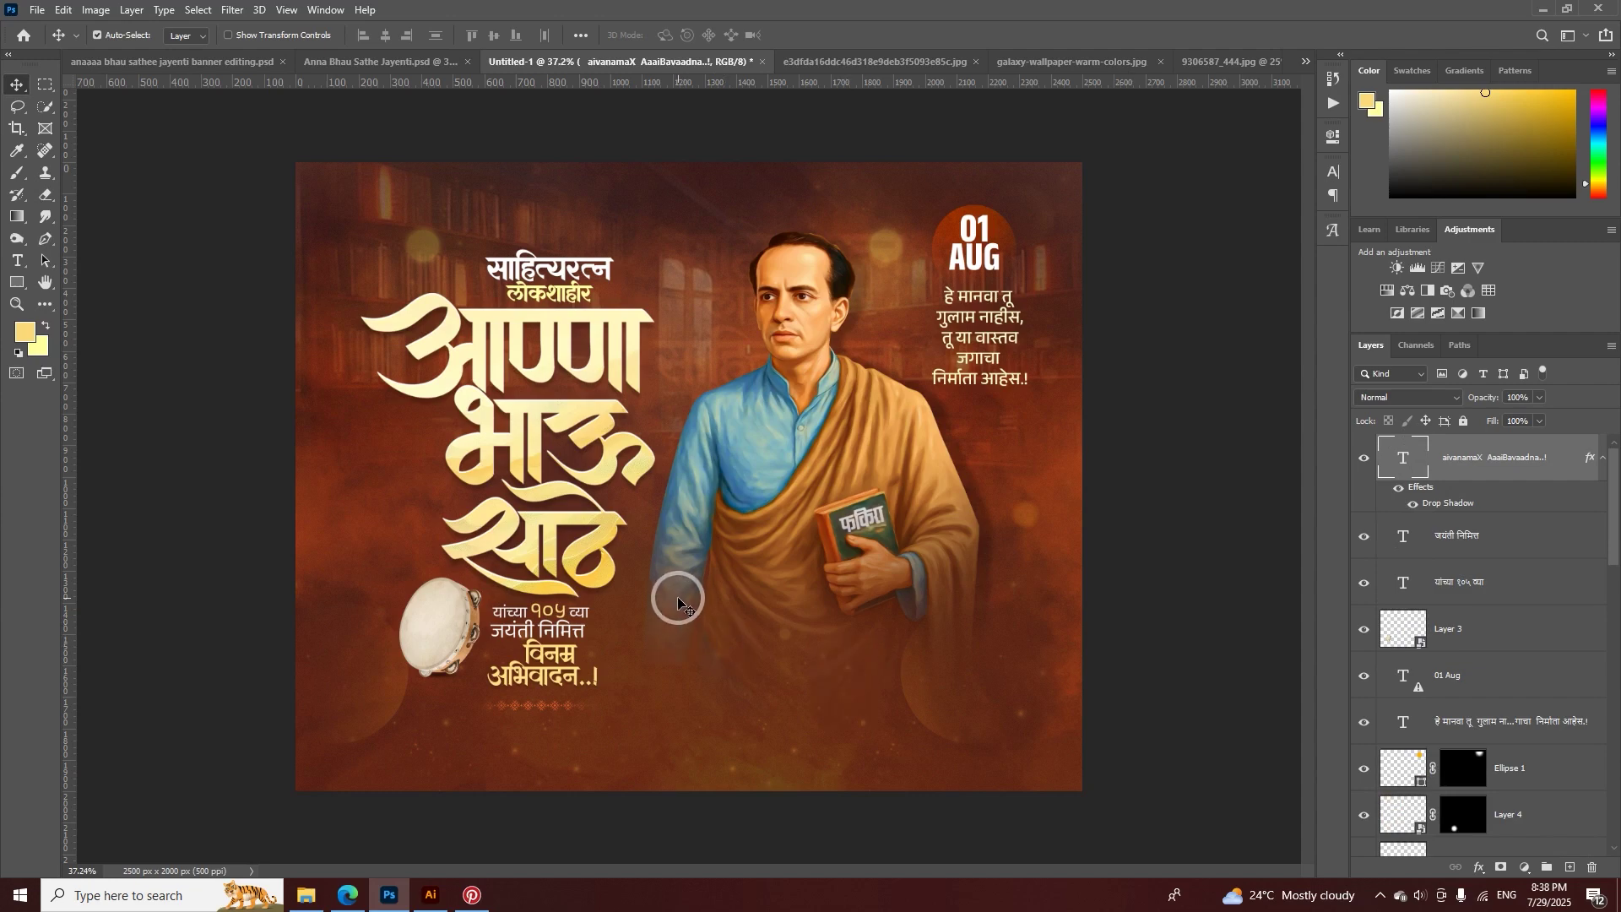
- Examine the overall composition of the banner at several magnifications
key(z)
drag(788, 506, 694, 470)
key(v)
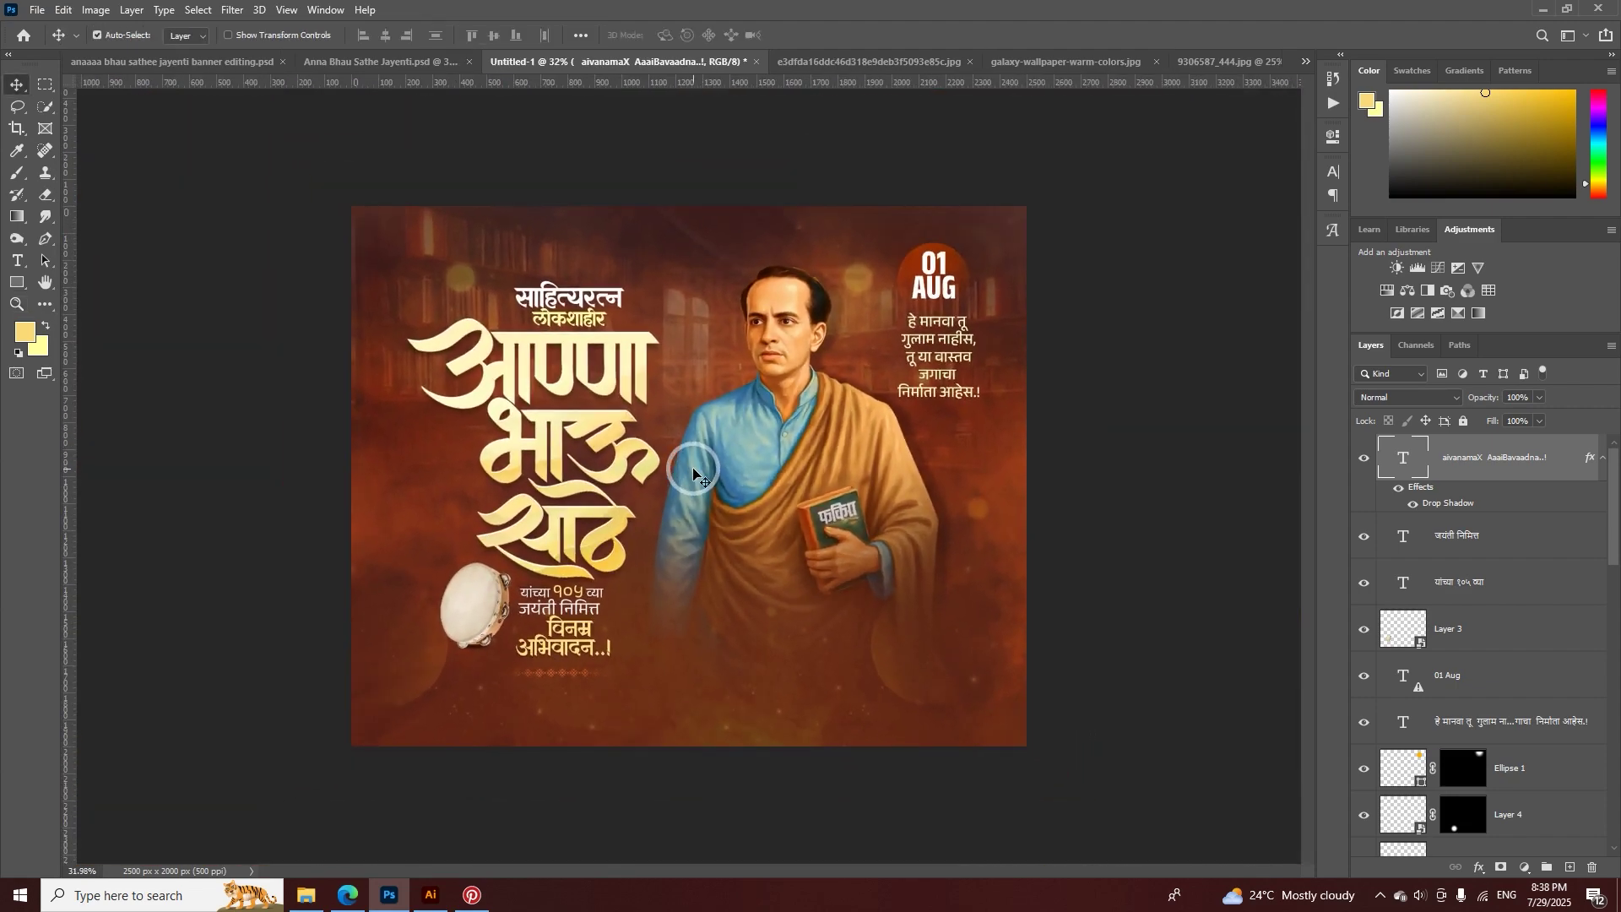
scroll(694, 473, down, 1)
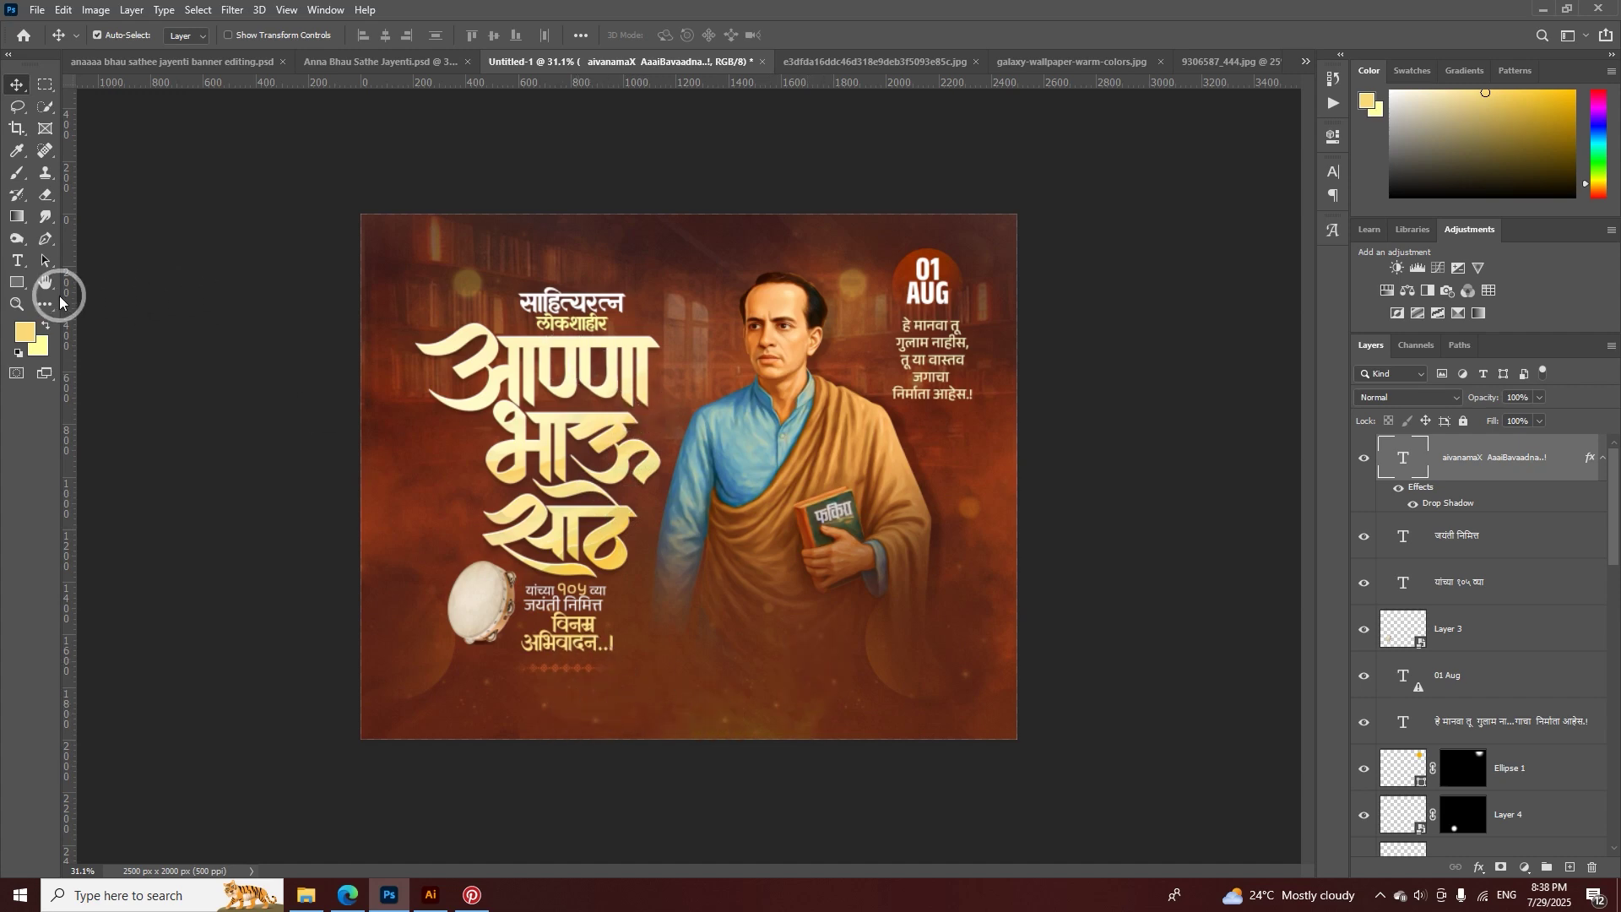
click(16, 282)
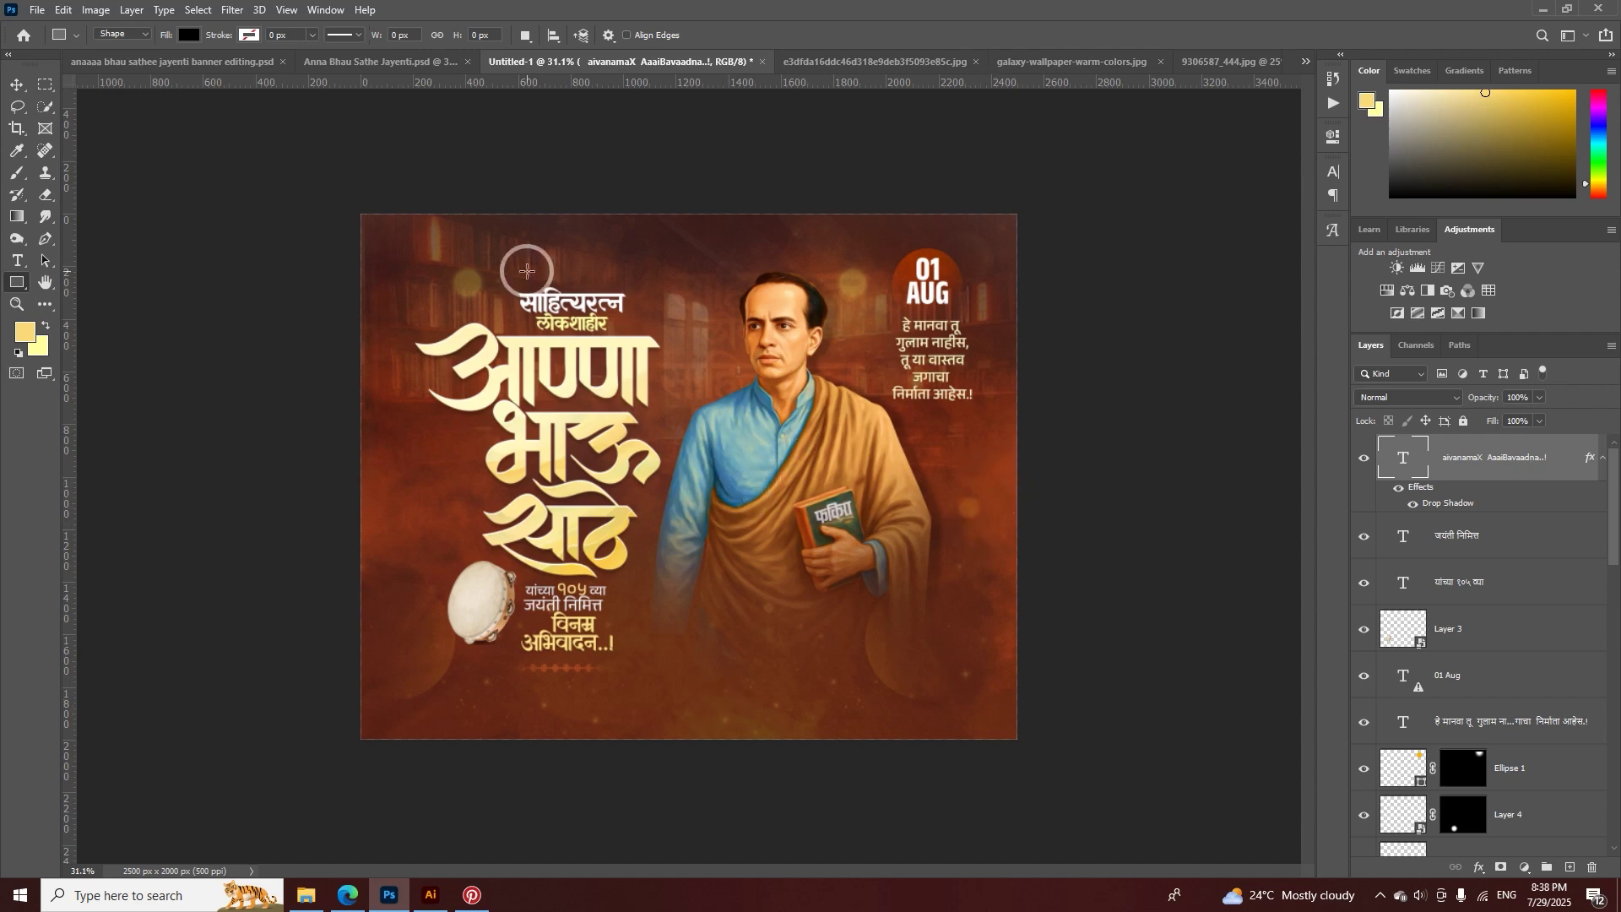
click(10, 86)
key(z)
drag(545, 334, 673, 271)
drag(715, 435, 695, 423)
drag(695, 512, 694, 357)
key(z)
drag(845, 591, 723, 590)
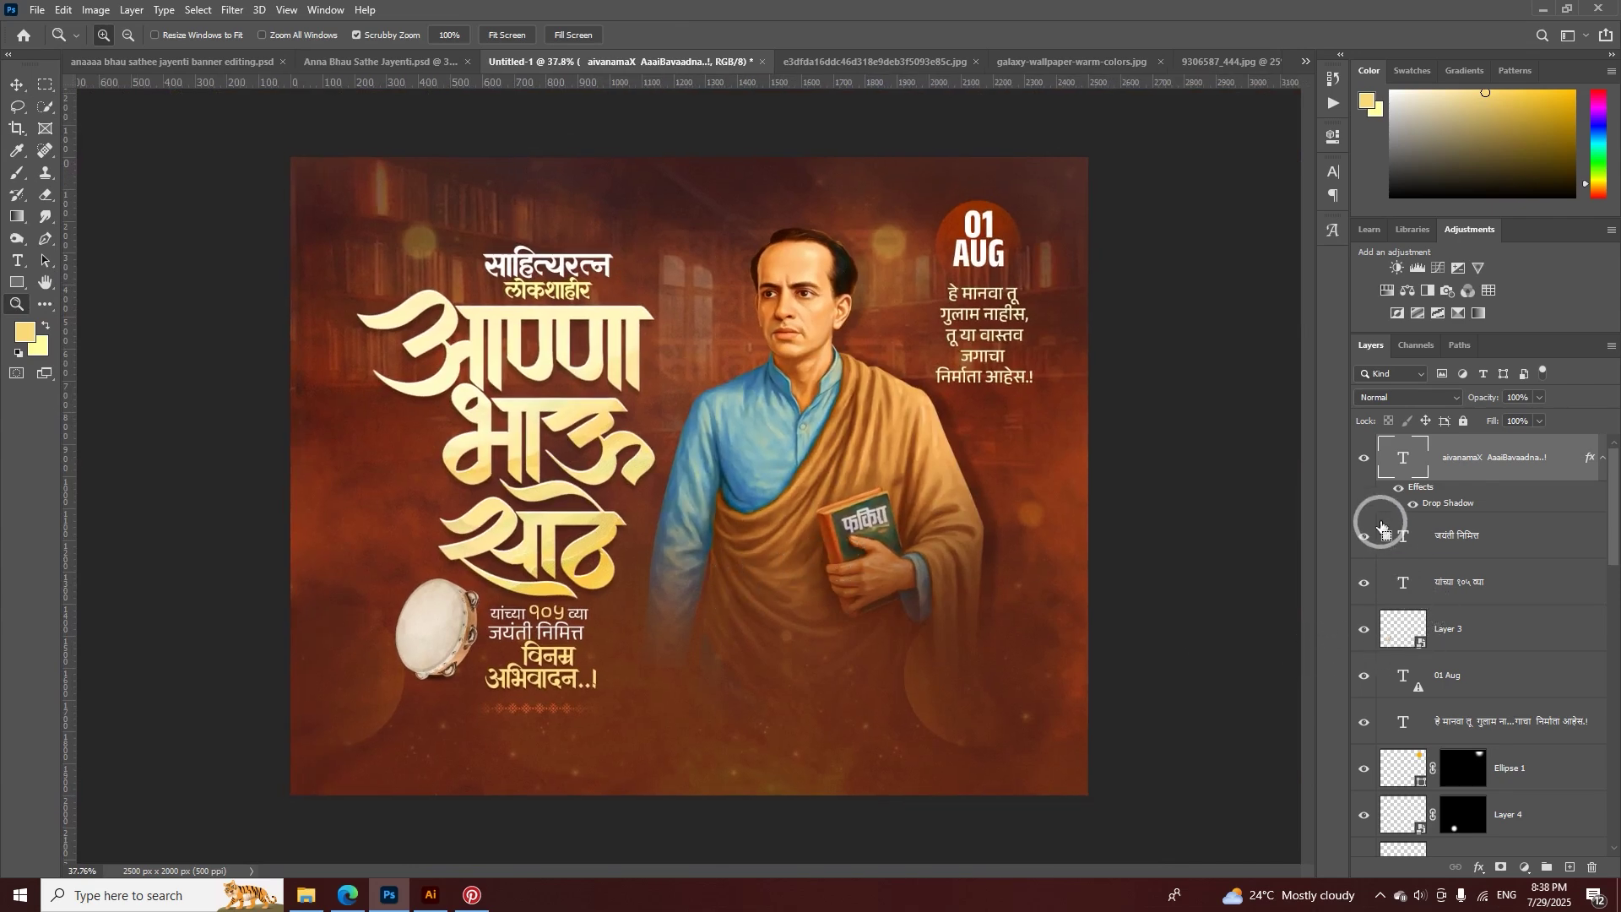
- Stamp all visible layers into a new merged layer at the top and toggle its visibility to check it
key(ctrl+shift+alt+e)
click(1368, 465)
click(1369, 465)
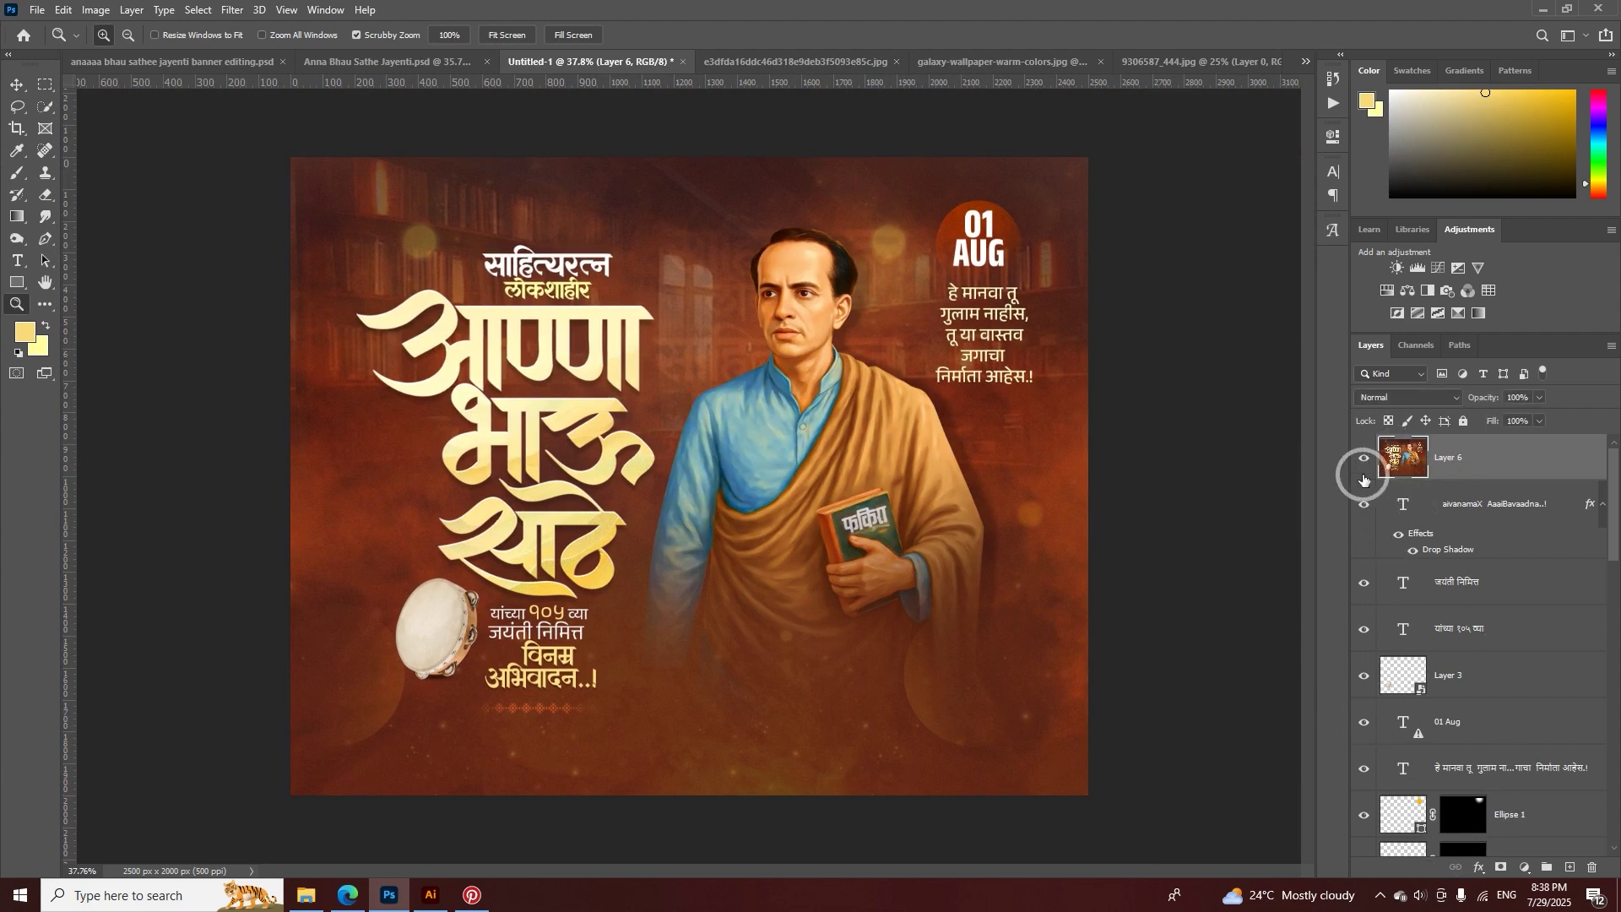
- Open the merged layer in the Camera Raw Filter and set Contrast to +10, Texture to +9 and Whites to +41
click(235, 10)
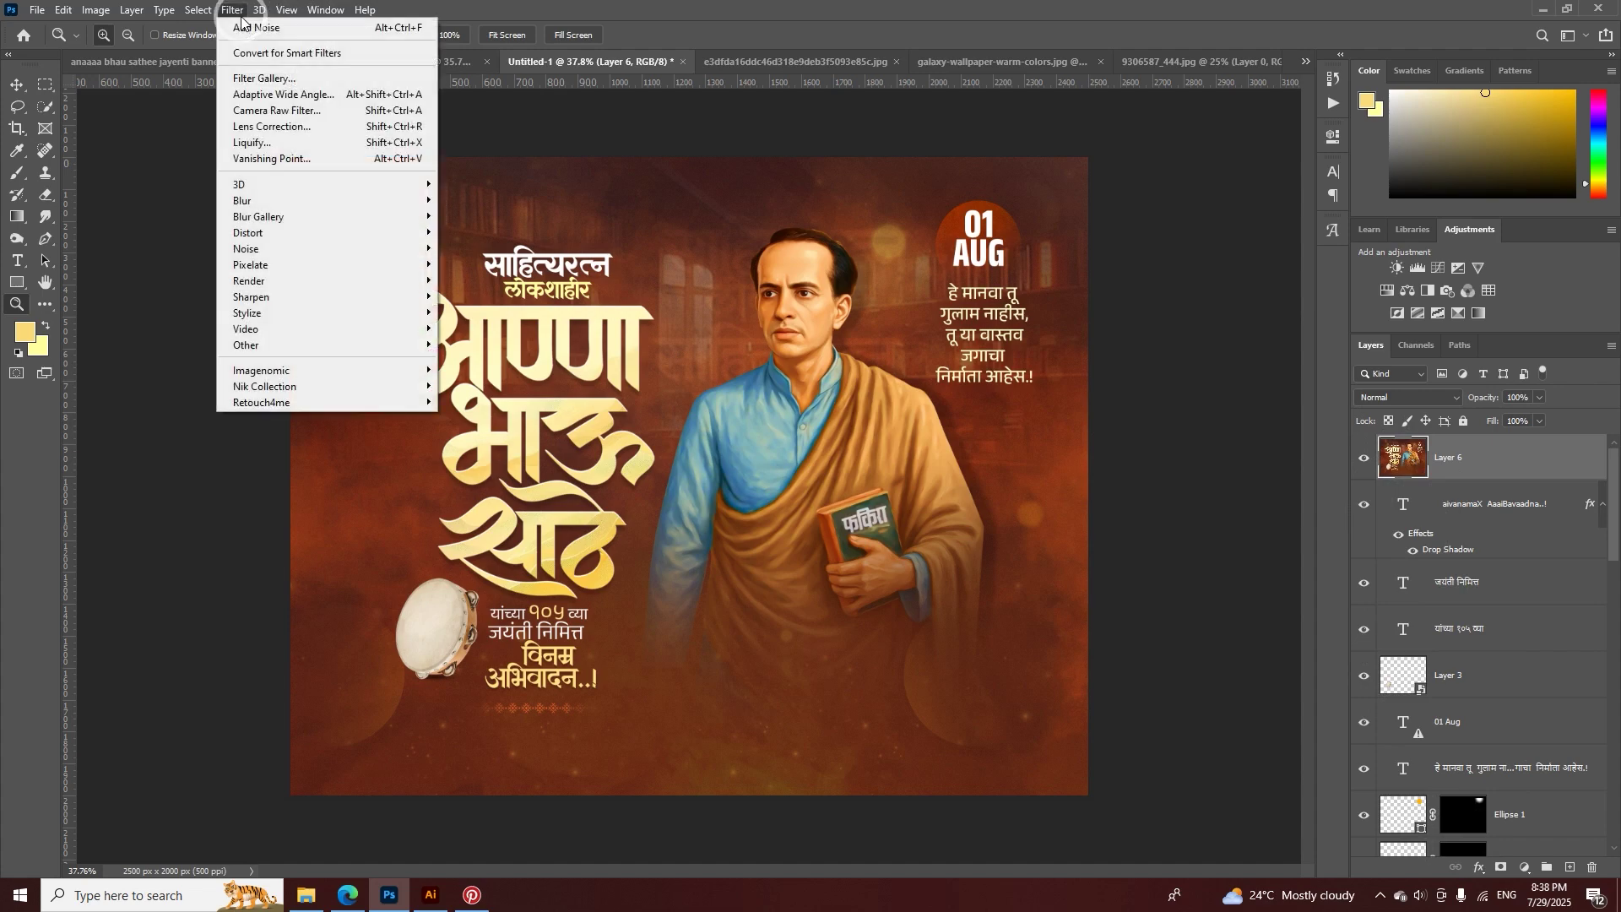
click(270, 112)
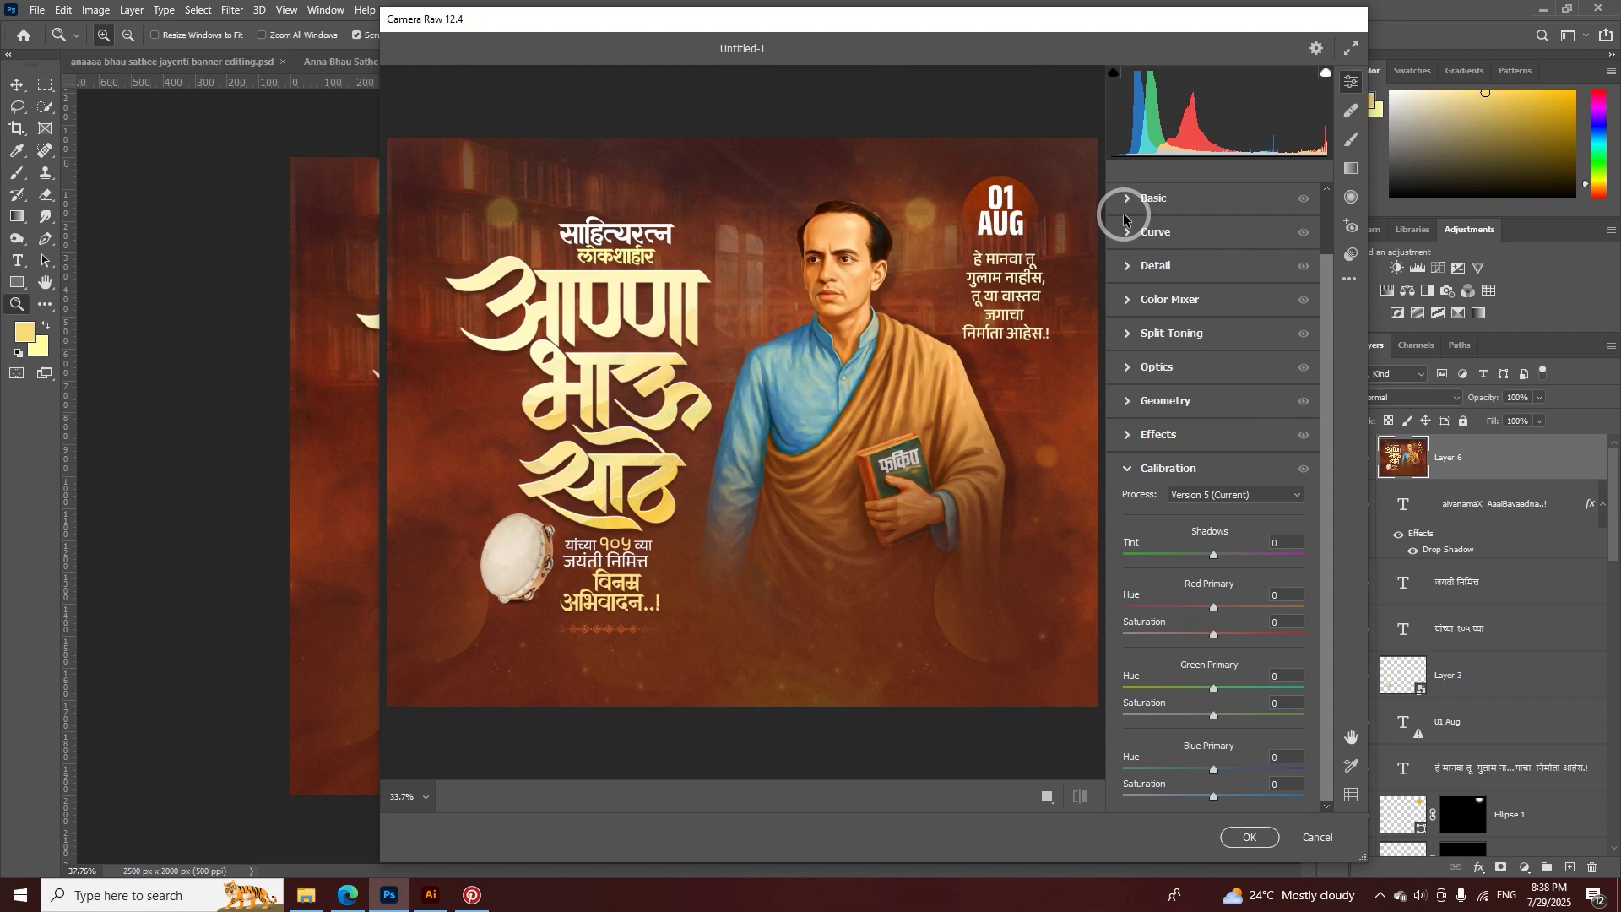
click(1128, 199)
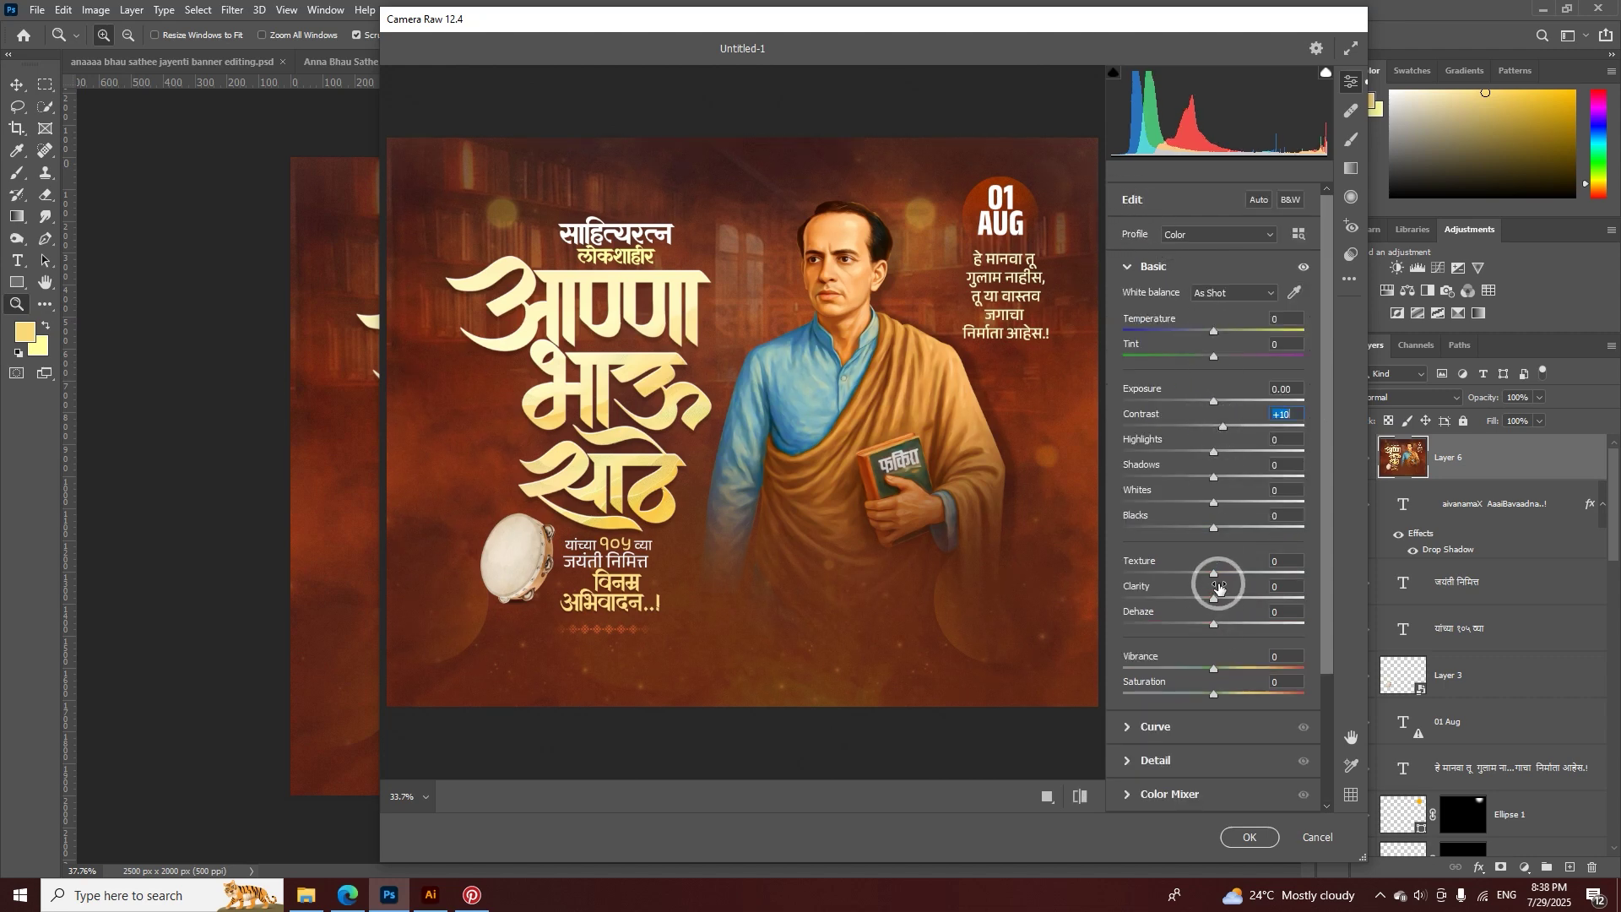
drag(1214, 574, 1222, 573)
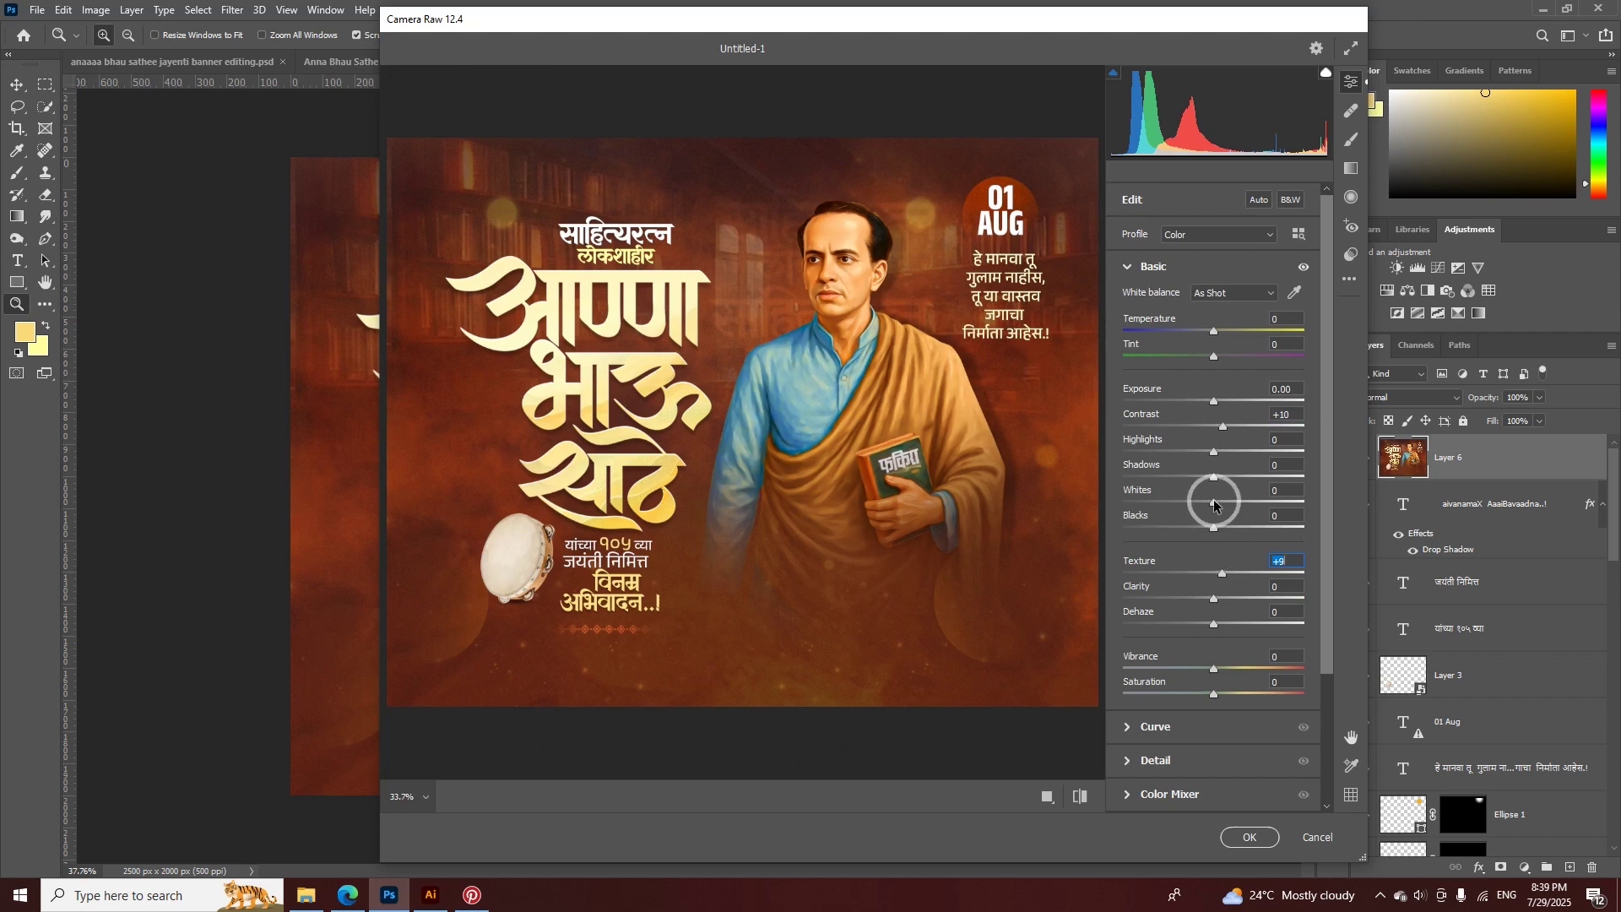
drag(1213, 504, 1254, 513)
- Lower the Color Mixer saturation of Reds to -19 and Oranges to -18, and apply the Camera Raw adjustments
scroll(1255, 691, down, 3)
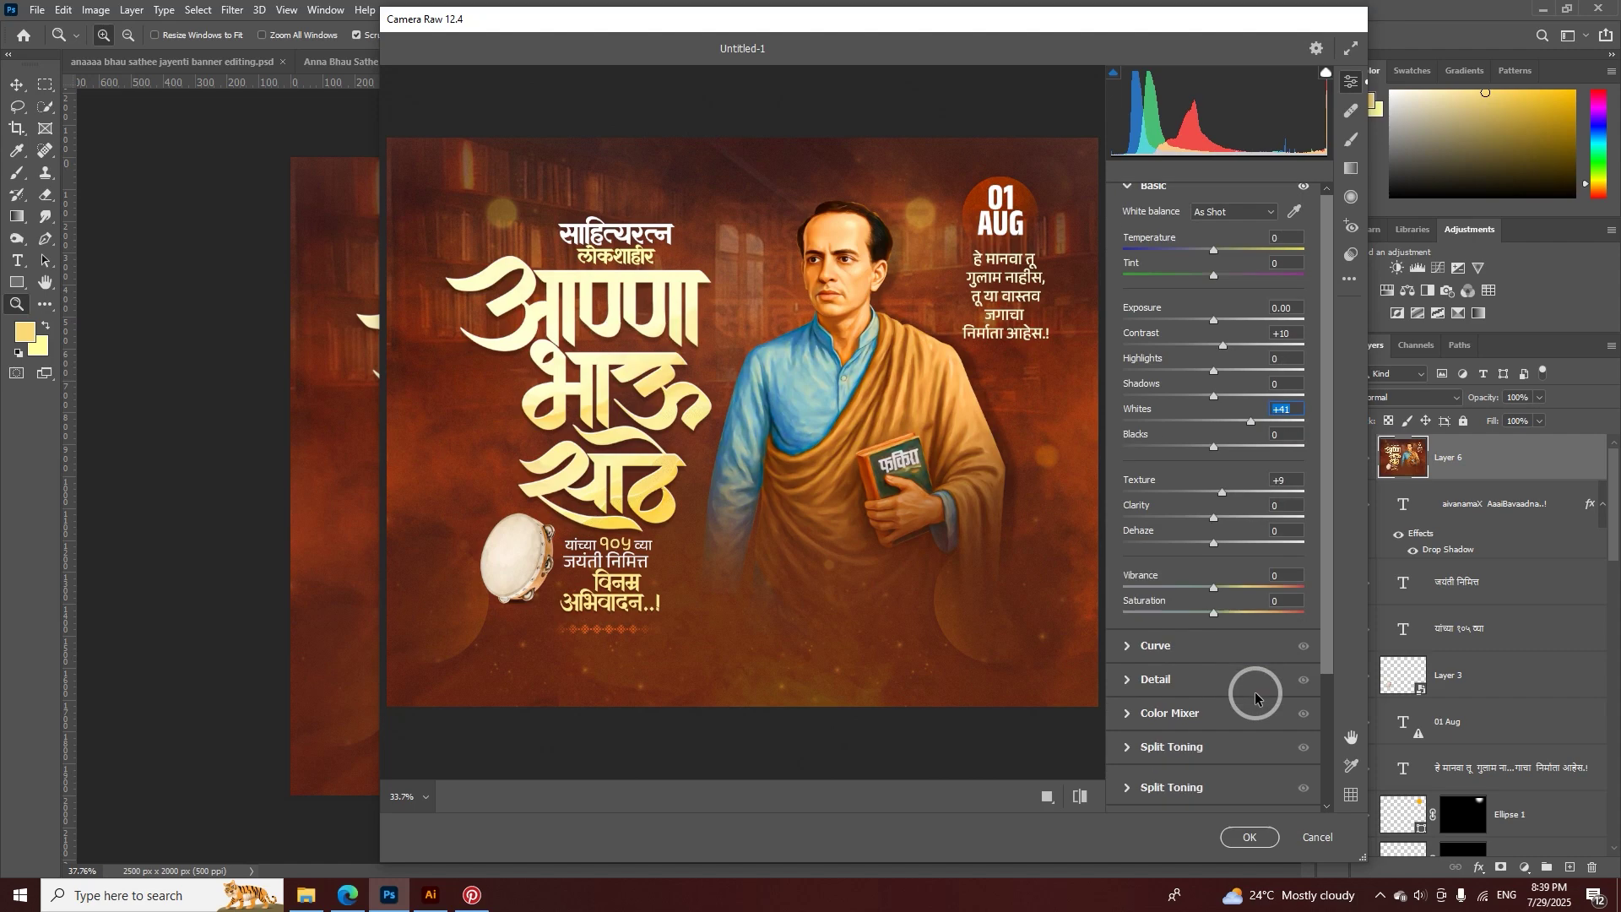
click(1148, 626)
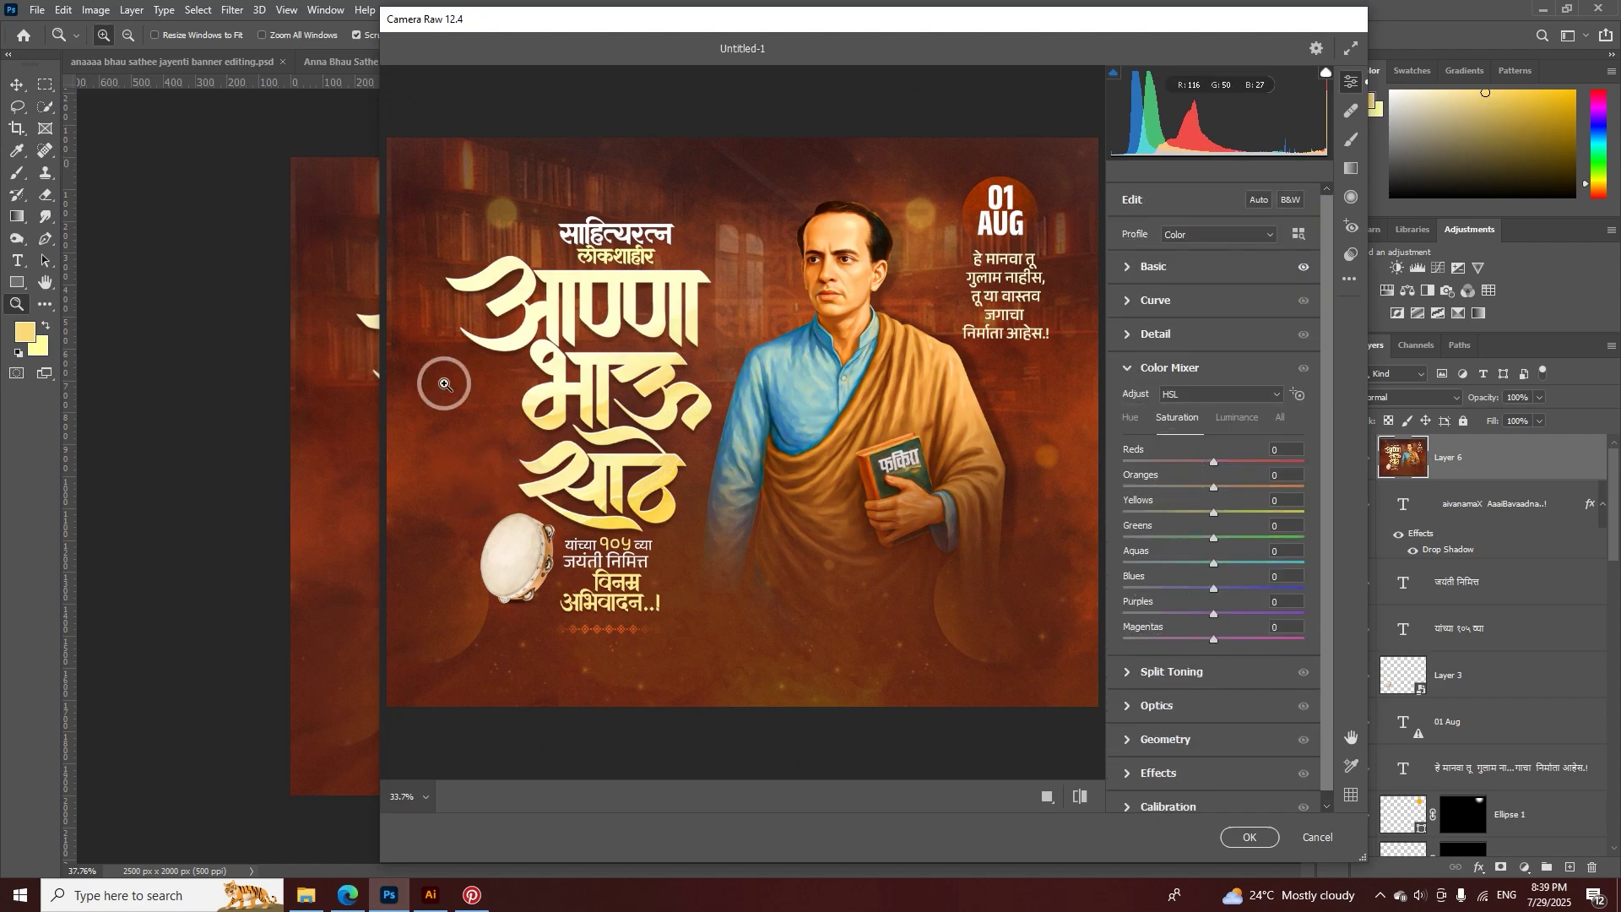
mouse_move(1214, 464)
mouse_down()
mouse_move(1189, 463)
mouse_move(1205, 487)
mouse_move(1176, 487)
mouse_move(1196, 488)
mouse_up()
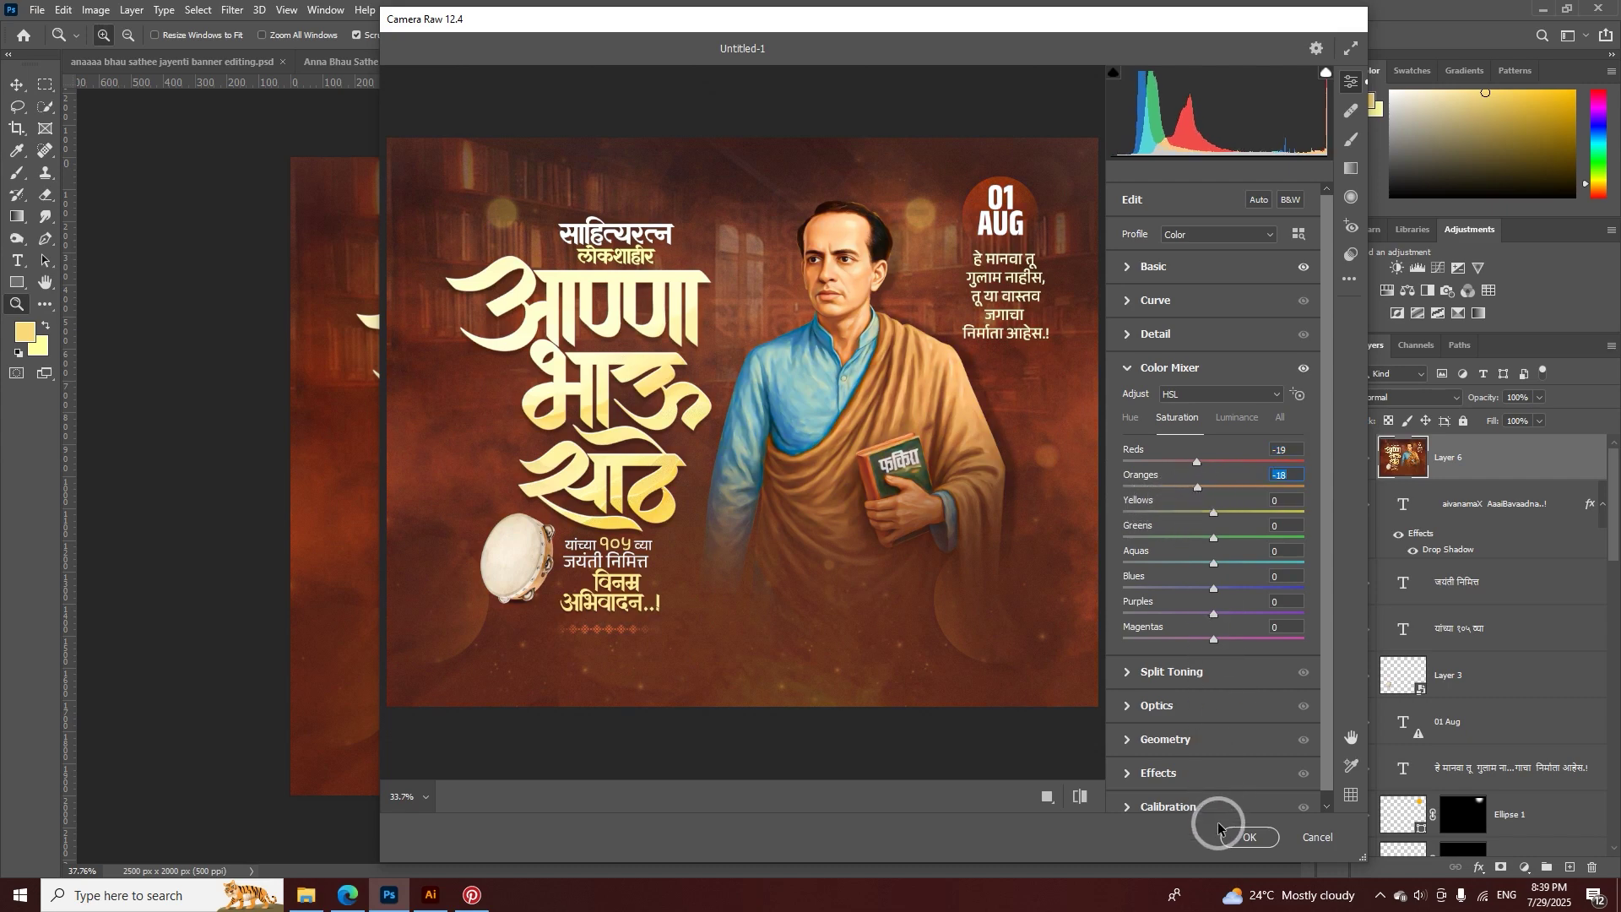
click(1245, 834)
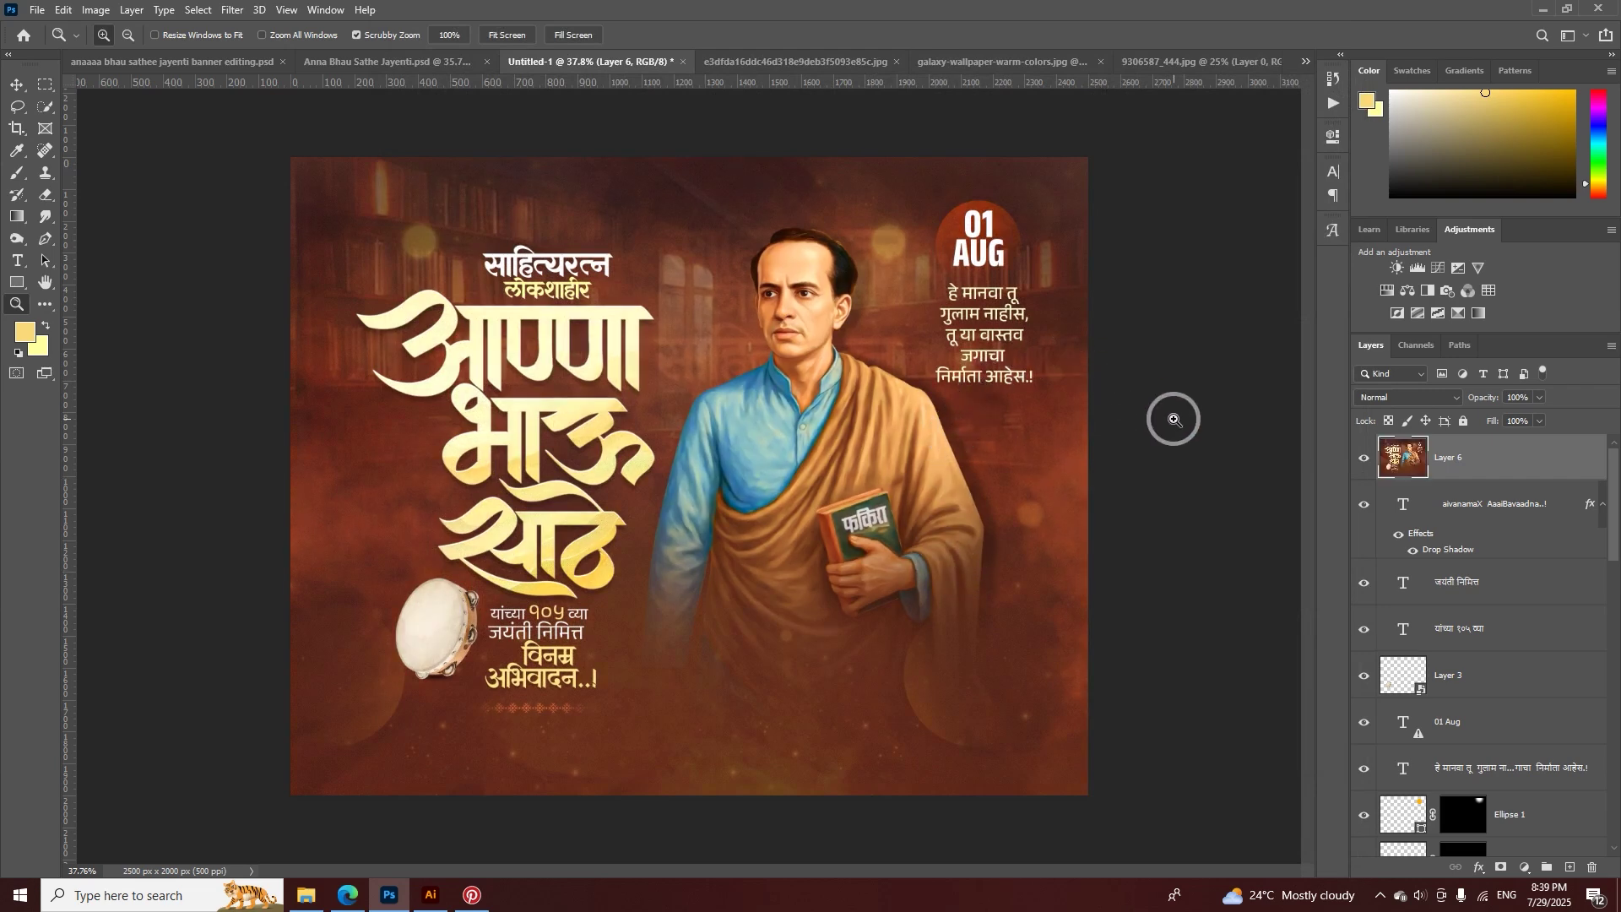
- Compare the banner with and without the graded merged layer and inspect the title and portrait up close
click(1364, 458)
click(1365, 458)
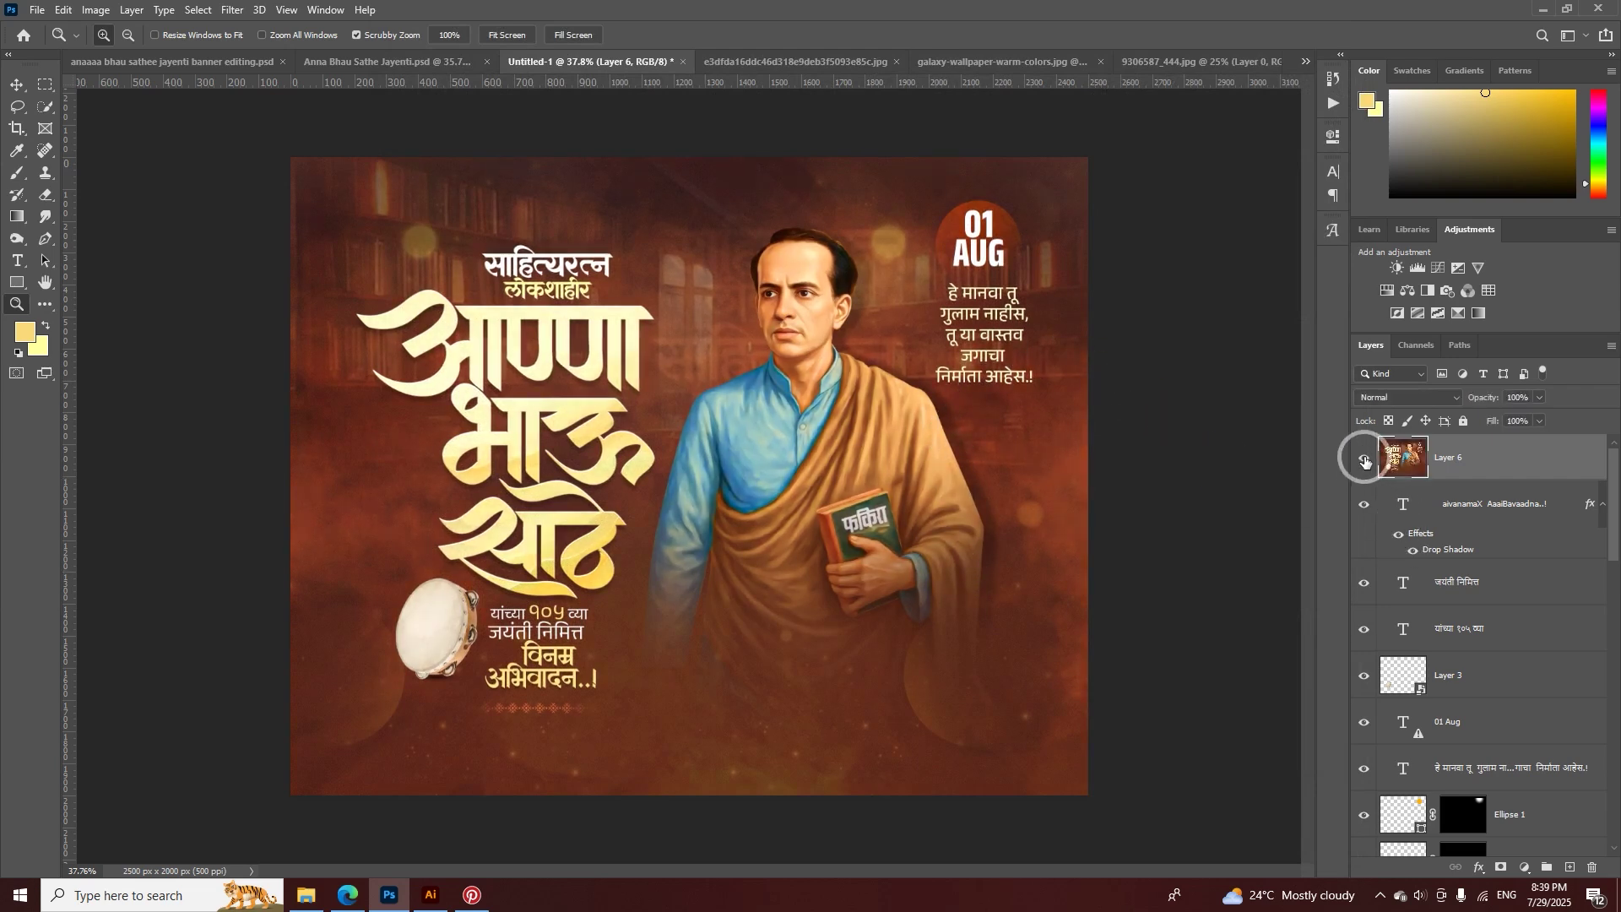
drag(836, 333, 952, 385)
key(v)
drag(1056, 400, 750, 551)
scroll(736, 413, down, 3)
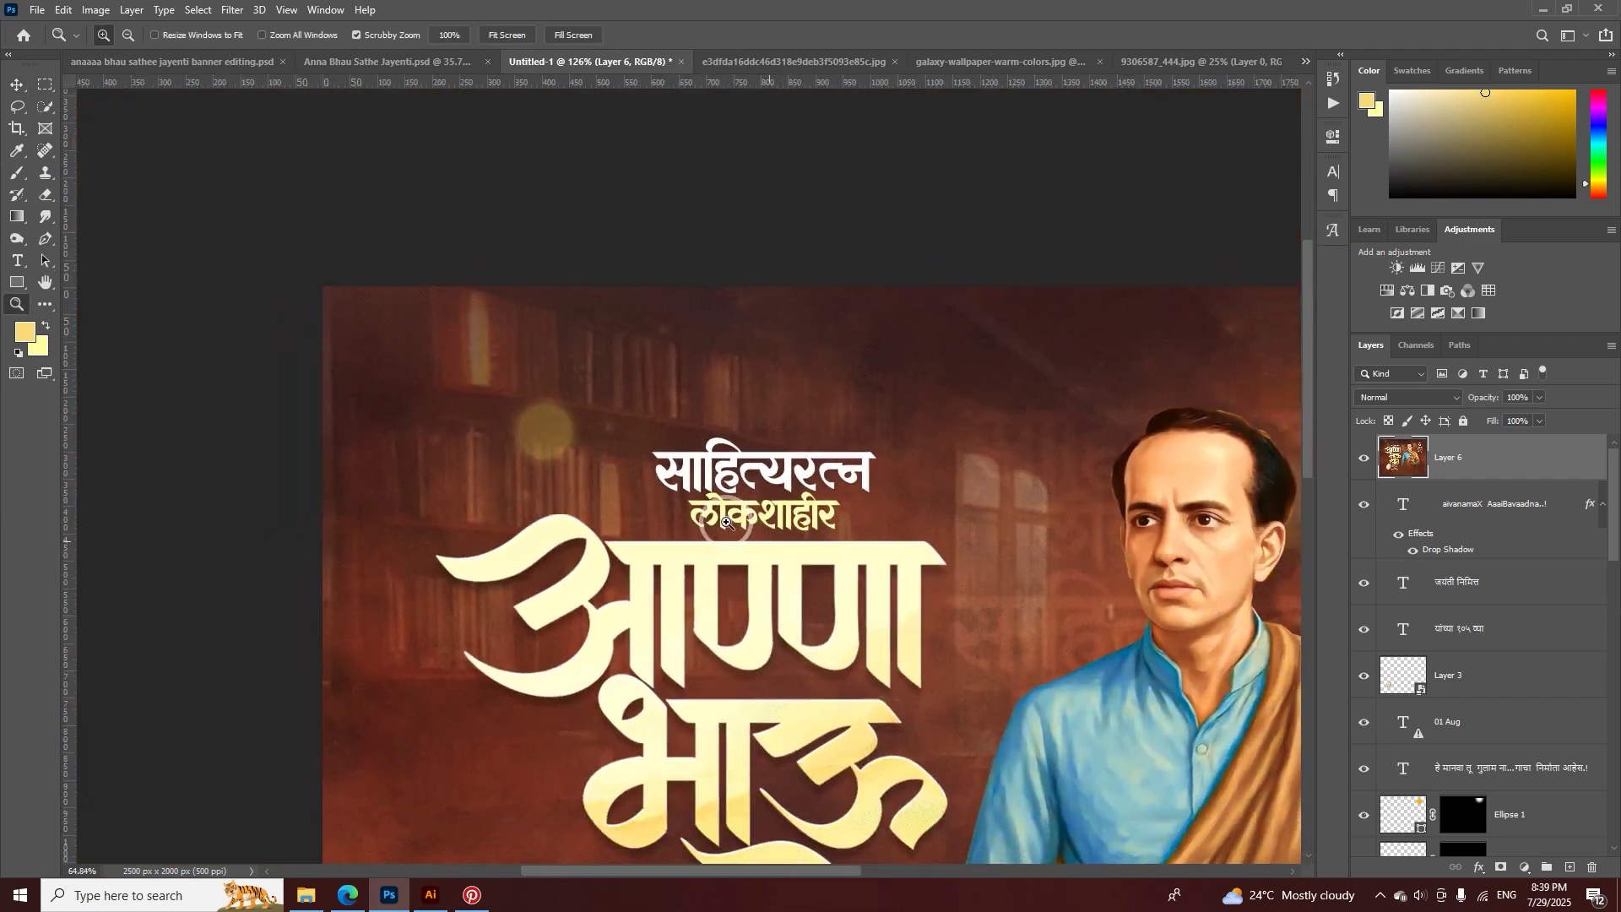
- Examine the finished banner as a whole and review its layer stack from the merged layer down to the portrait layers
drag(736, 414, 626, 25)
scroll(810, 527, down, 2)
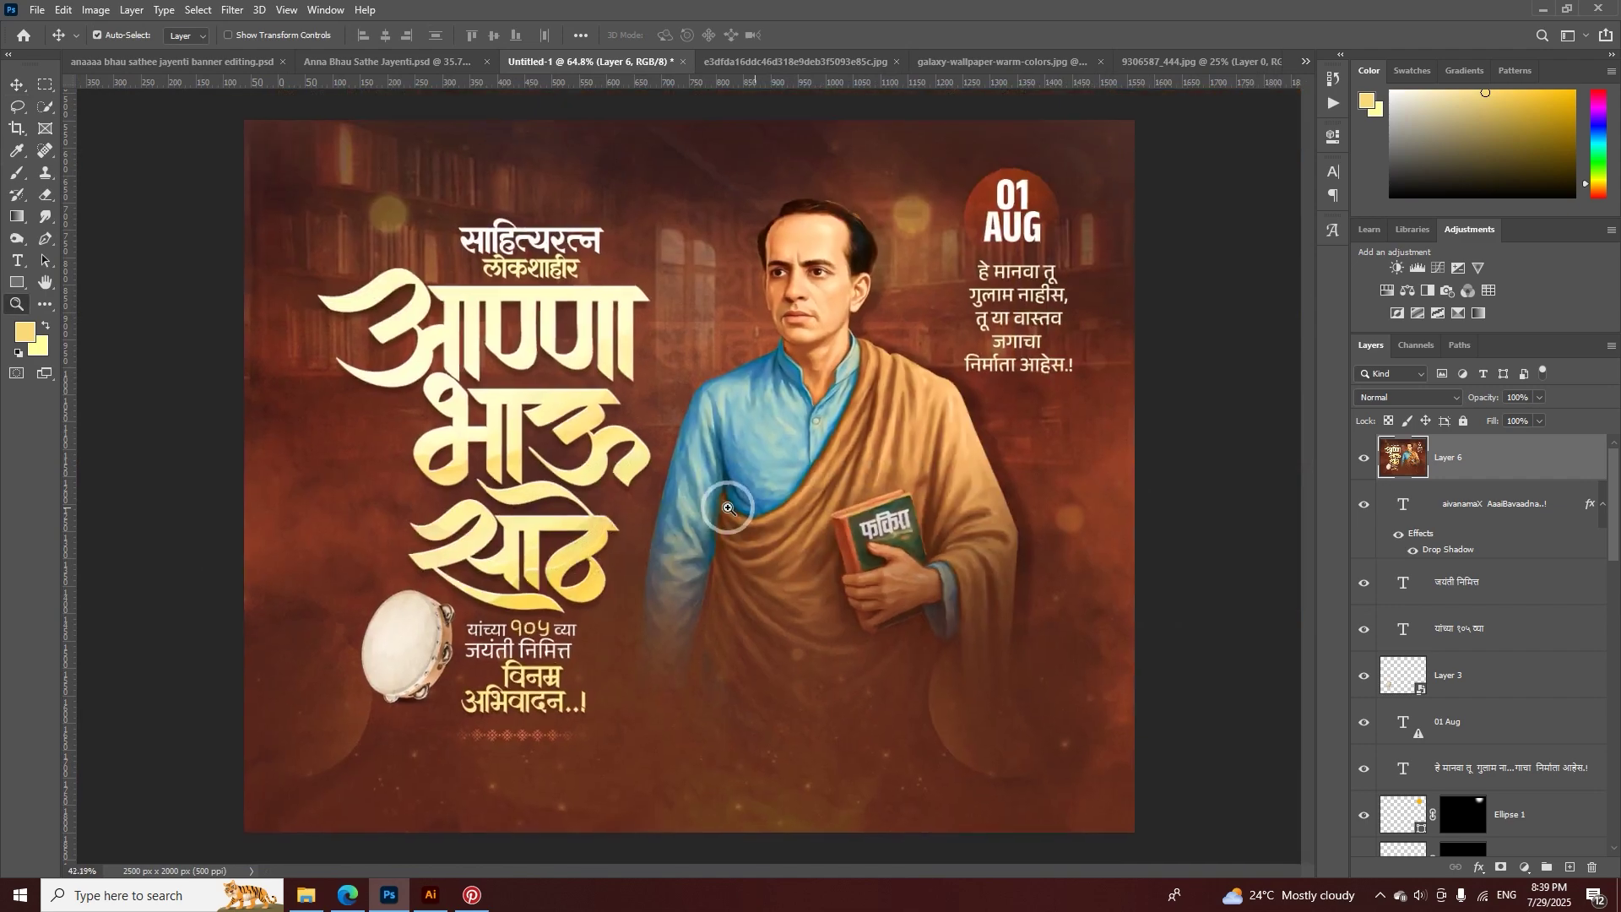
scroll(809, 526, up, 1)
scroll(844, 549, down, 2)
scroll(929, 591, up, 1)
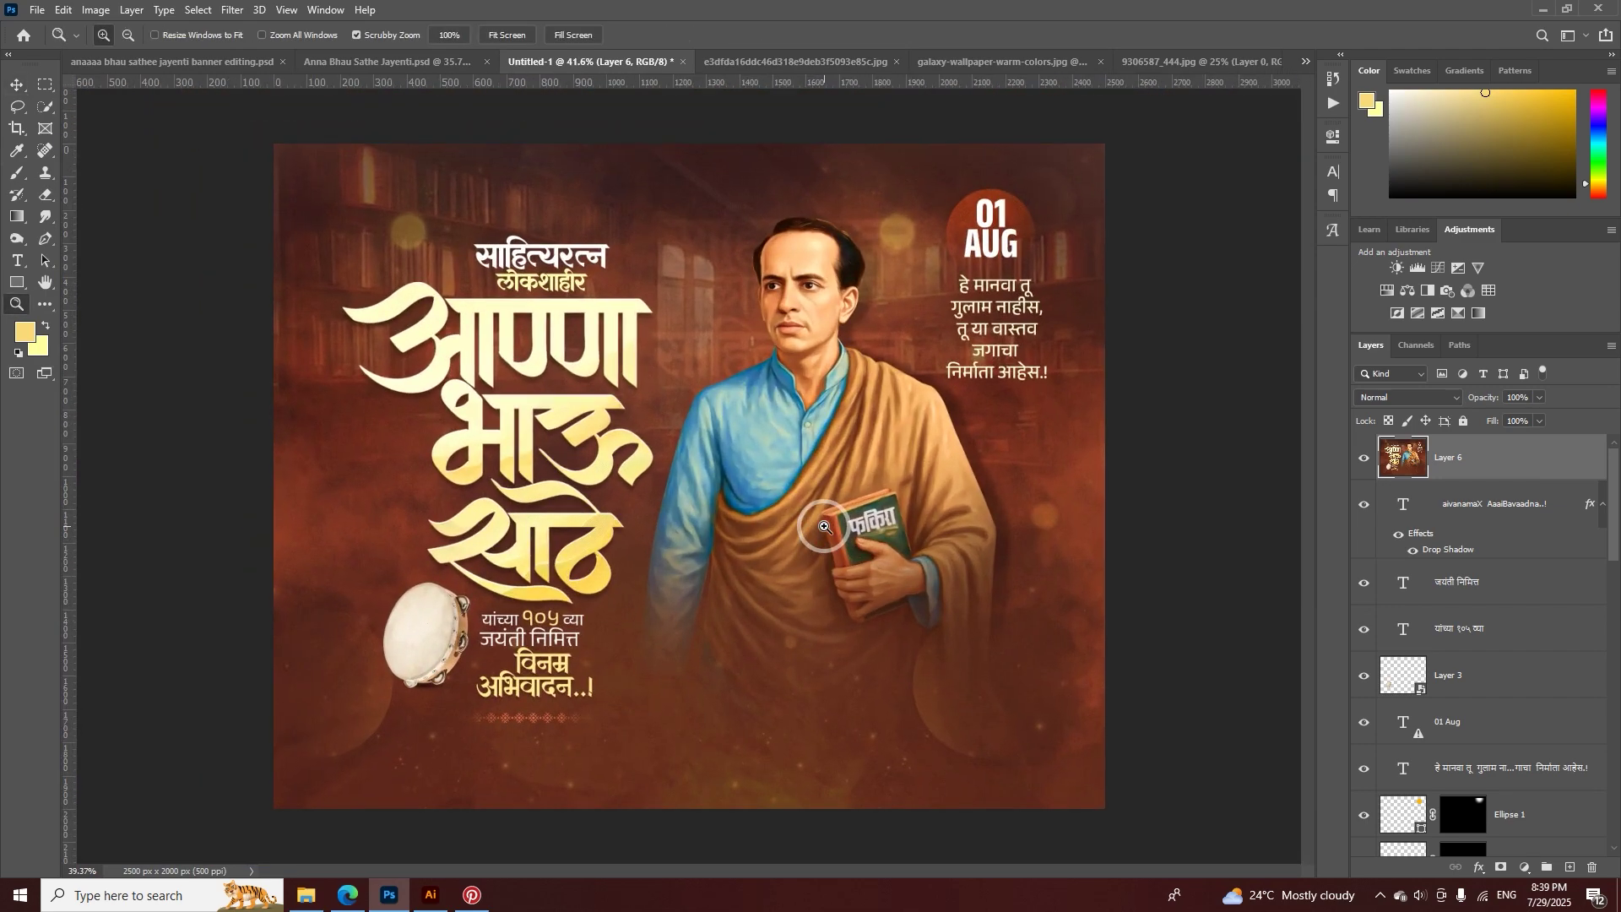
scroll(994, 625, down, 1)
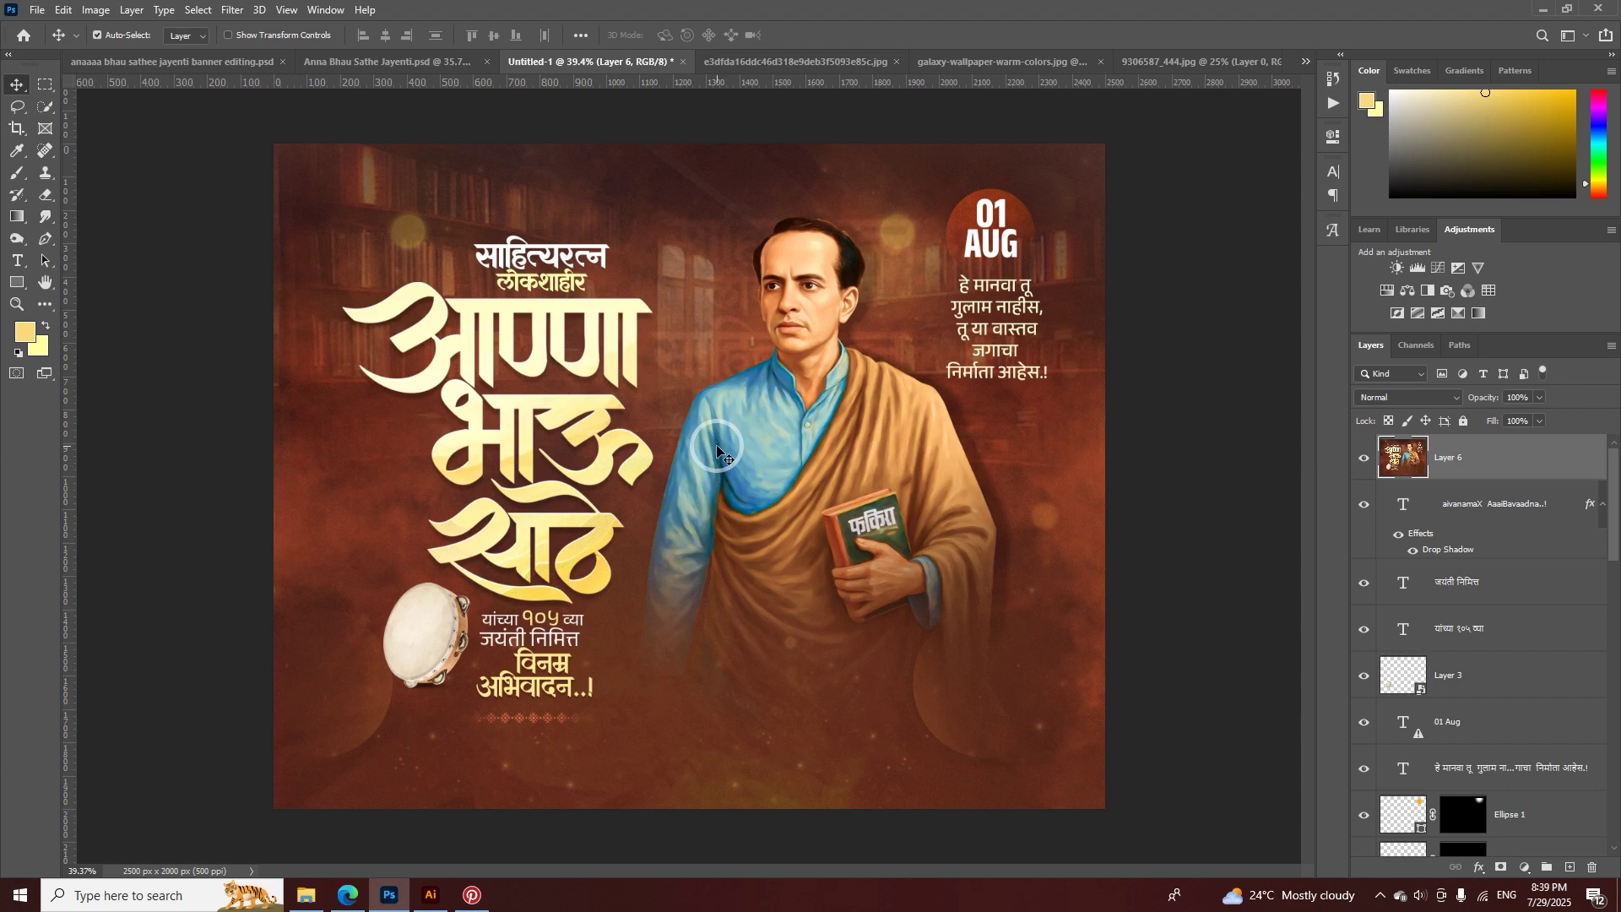
scroll(1570, 770, down, 5)
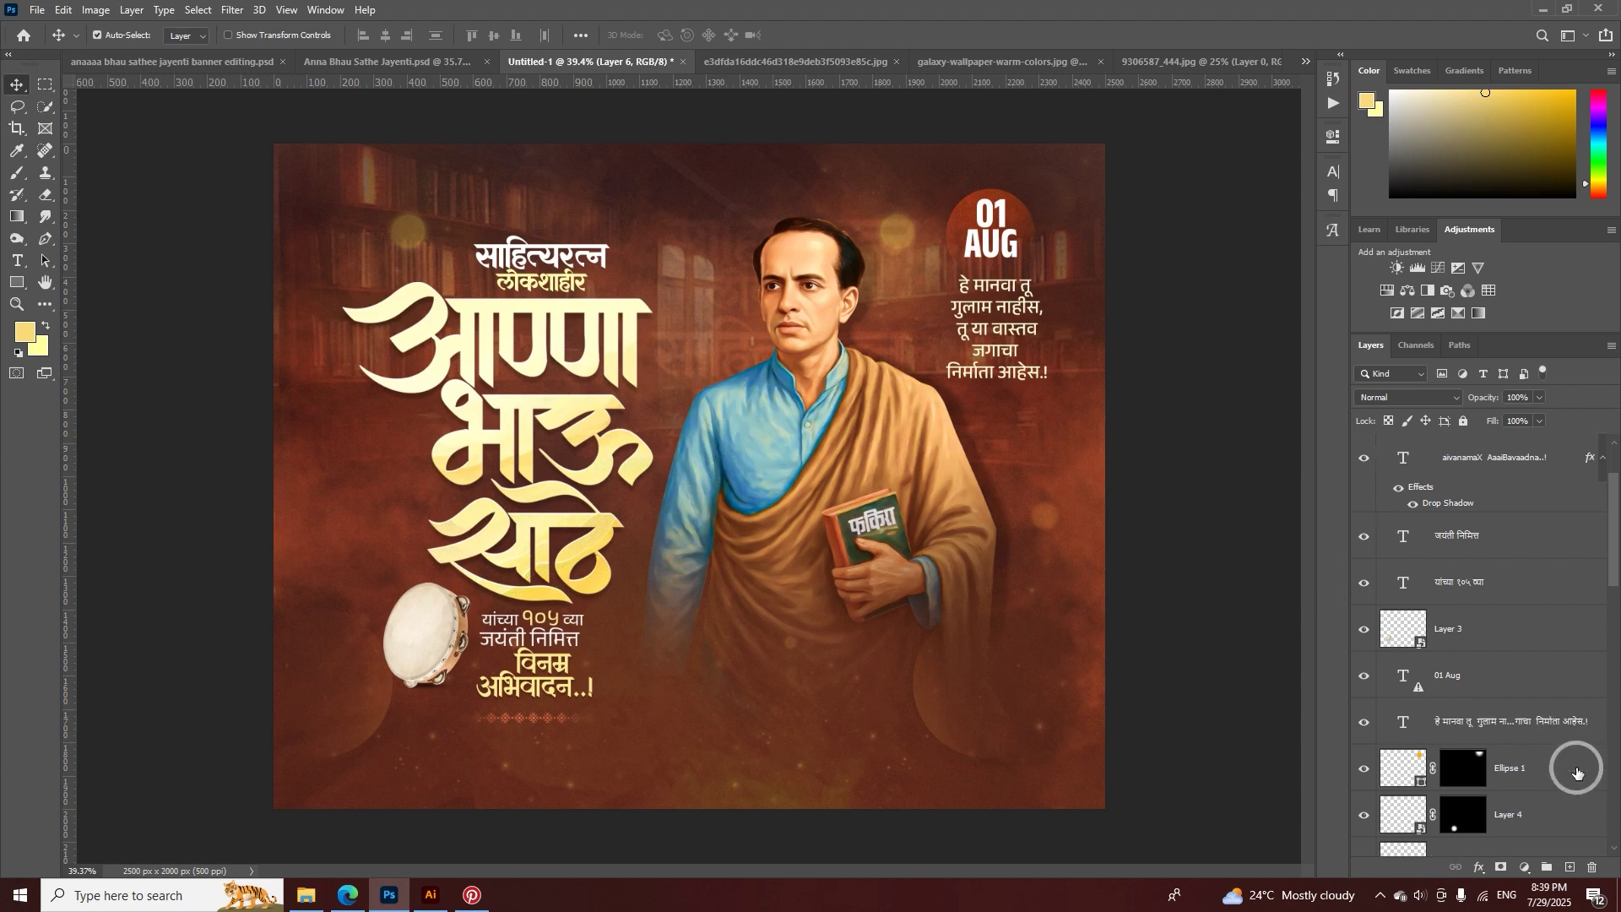
scroll(1563, 773, down, 5)
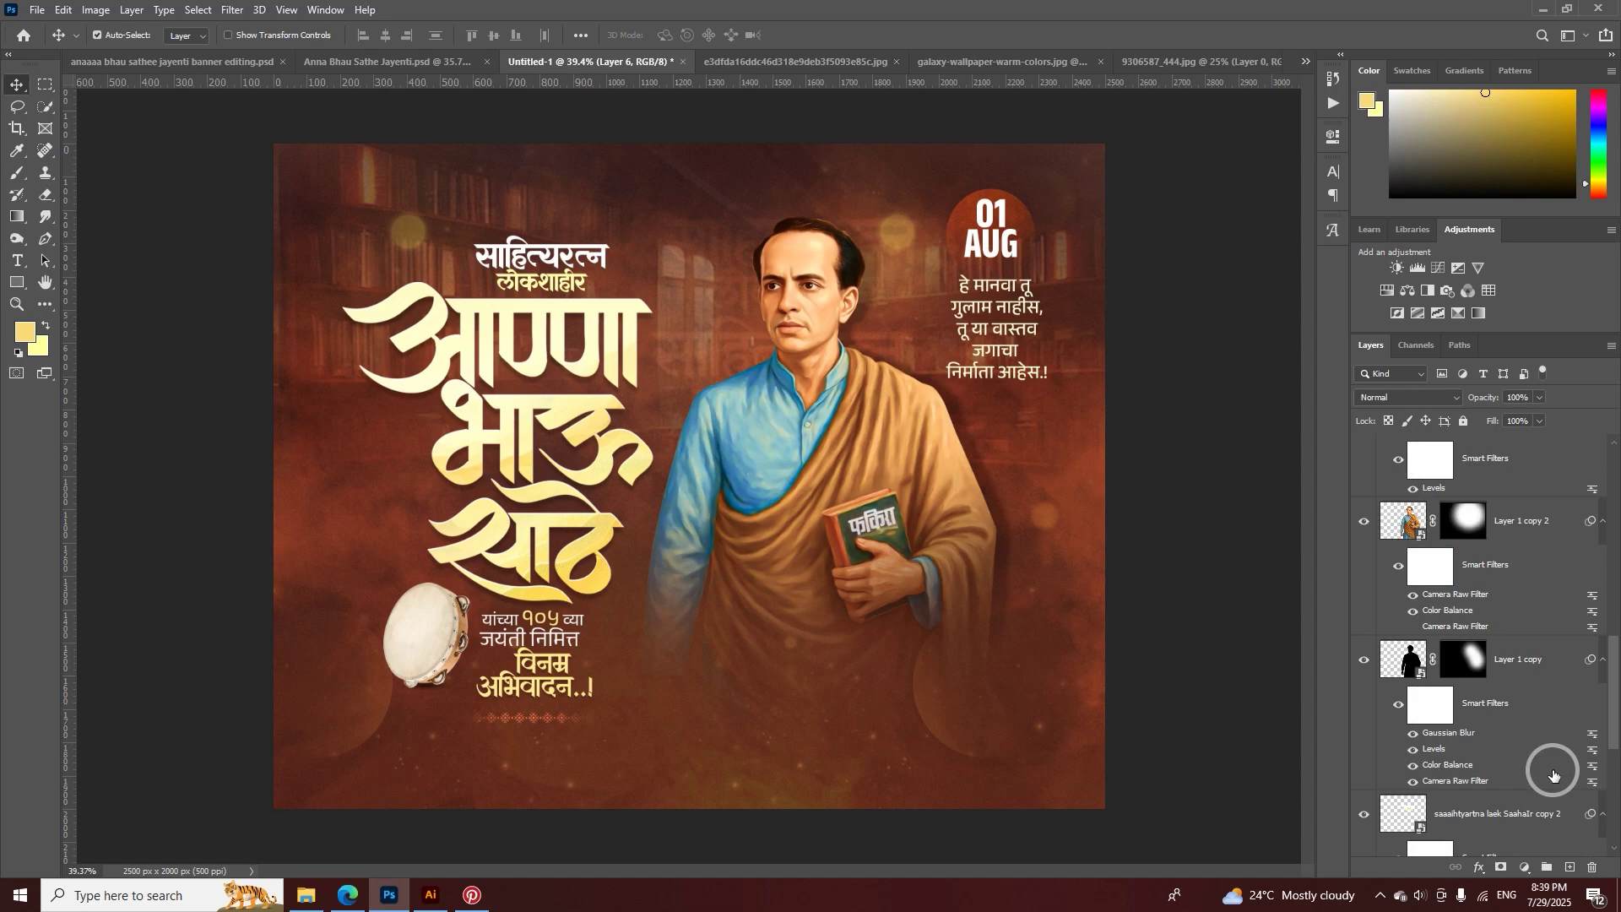
scroll(1554, 775, up, 5)
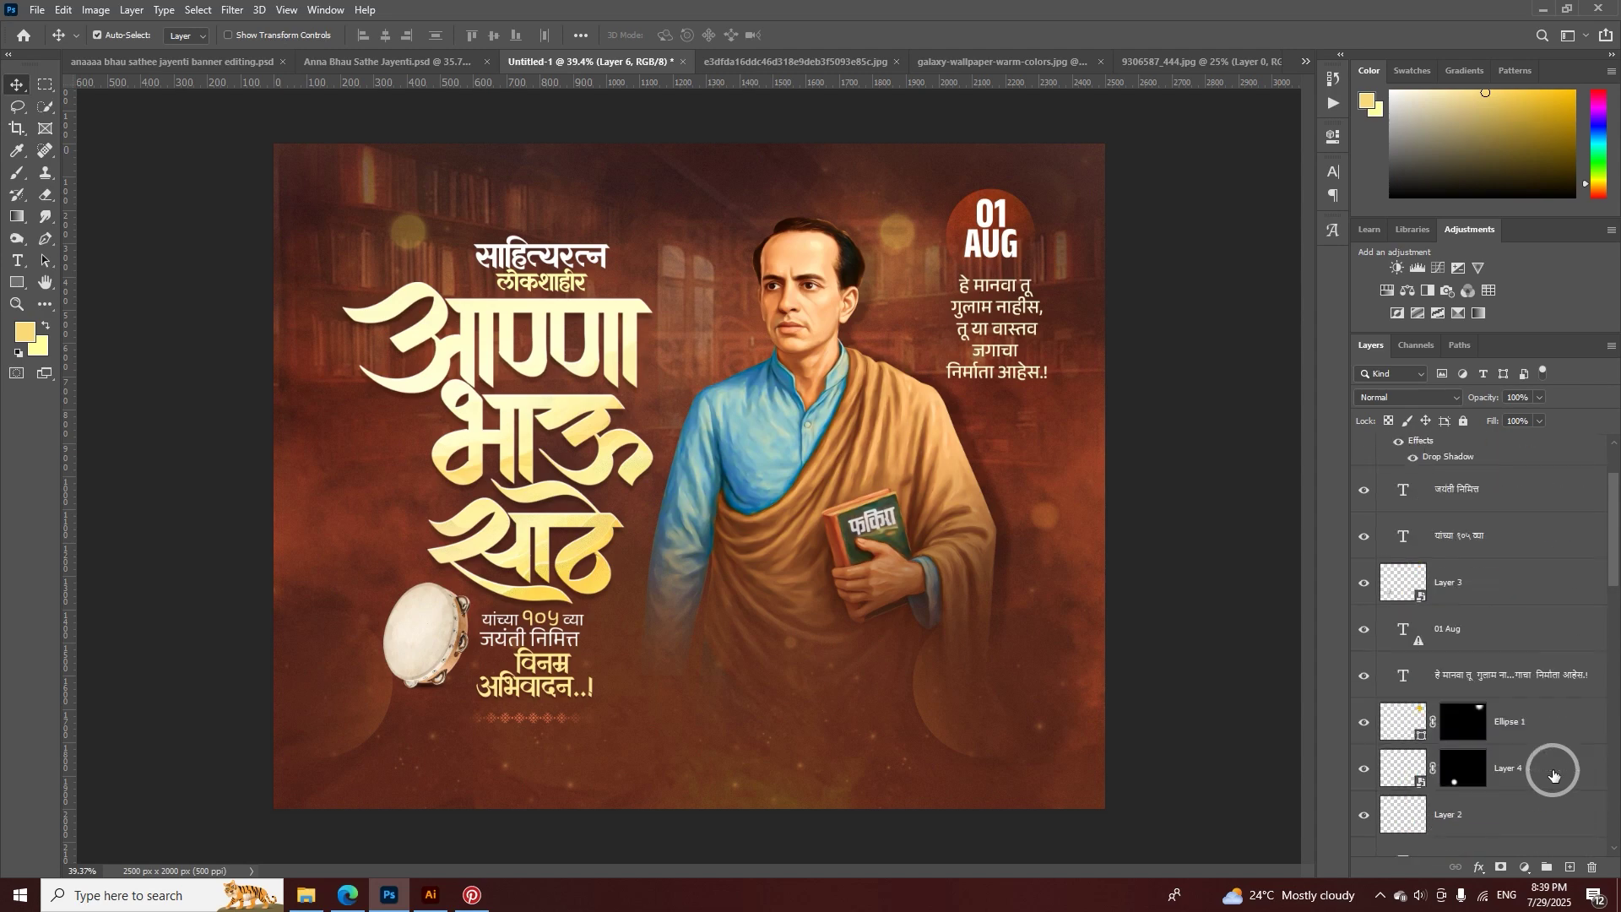
scroll(1553, 775, up, 2)
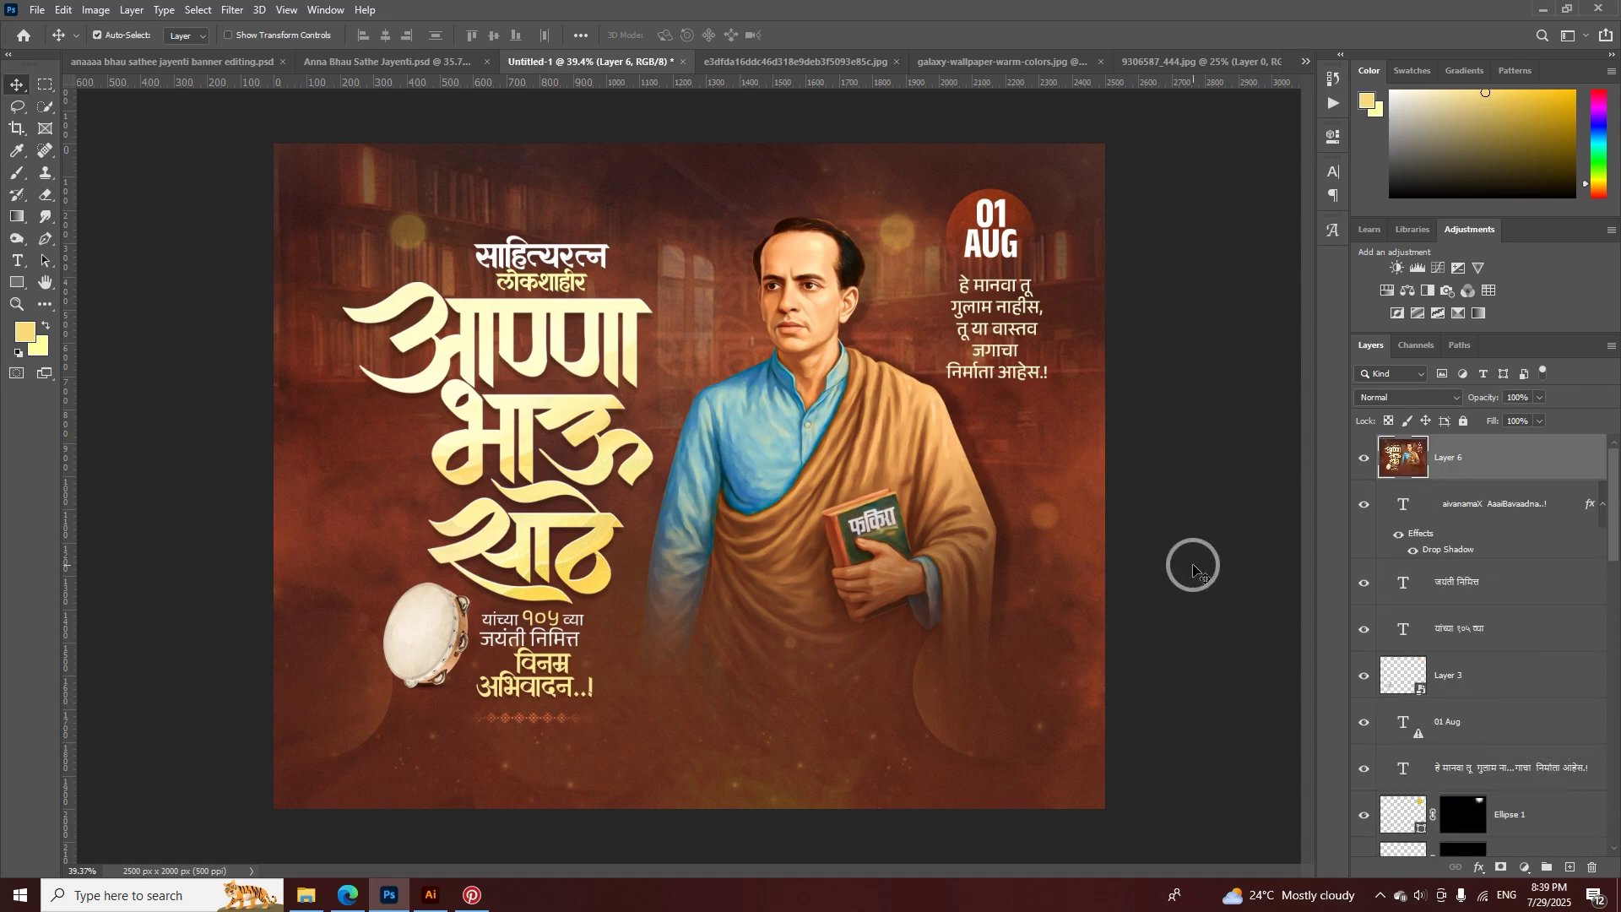